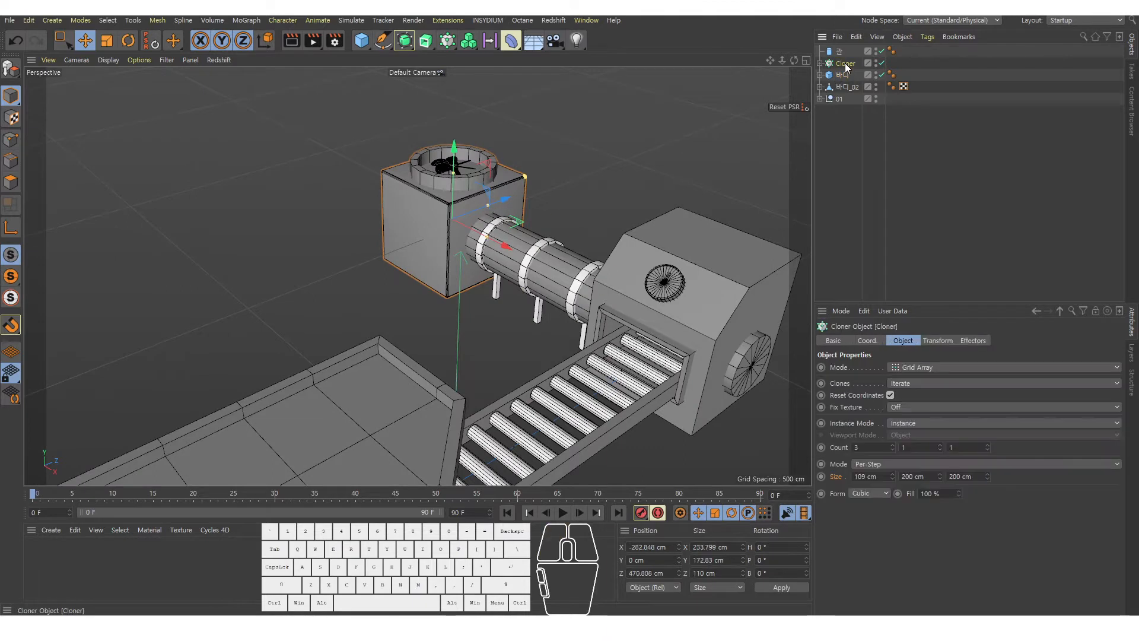
Step: Group the 관, Cloner and 바디 objects under a null and name it 03
left_click(842, 52)
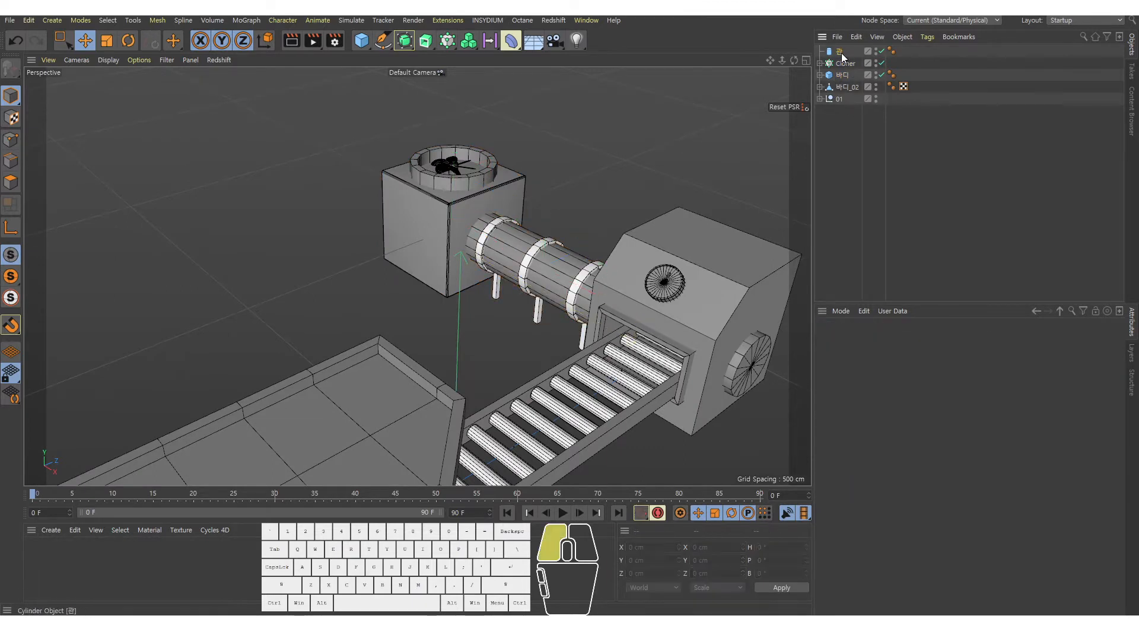
left_click(841, 75, "shift")
key("alt+g")
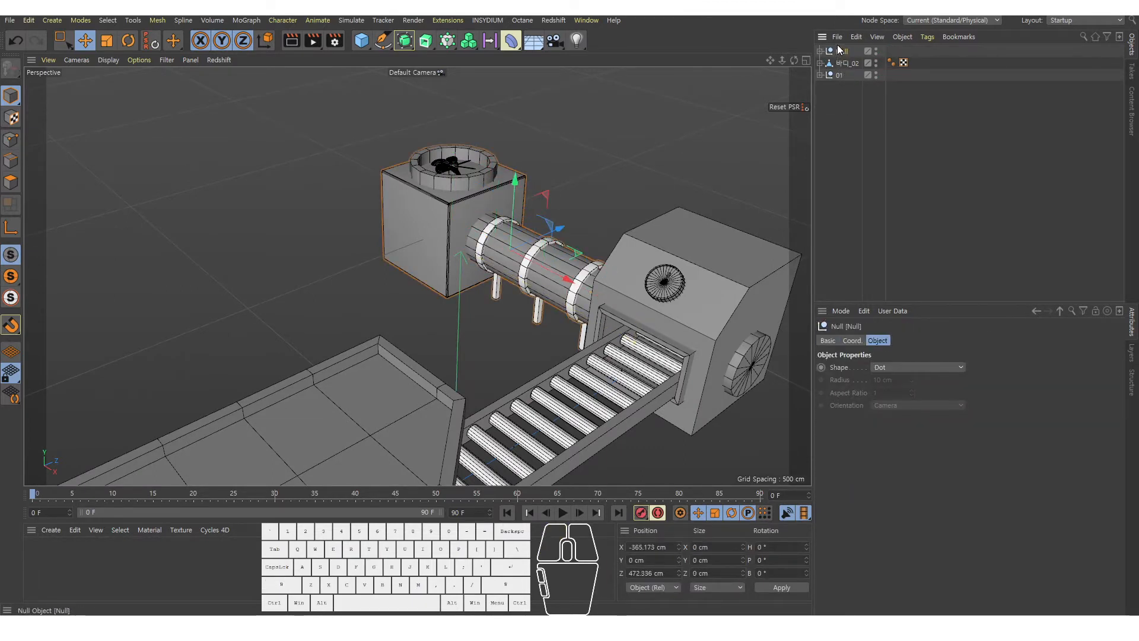
double_click(849, 51)
type("03")
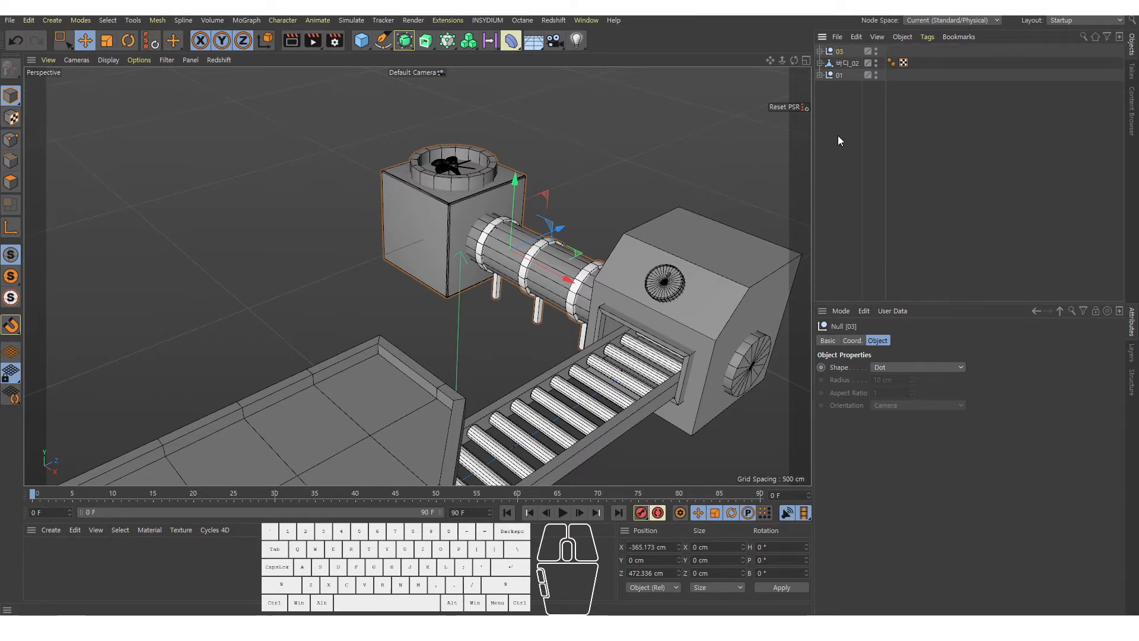
Step: Examine the assembled machine from several angles, including the fan box, ringed pipe, conveyor and hopper
right_click_drag(653, 251, 415, 272, "alt")
left_click_drag(415, 272, 691, 188, "alt")
right_click_drag(692, 188, 563, 282, "alt")
left_click(949, 146)
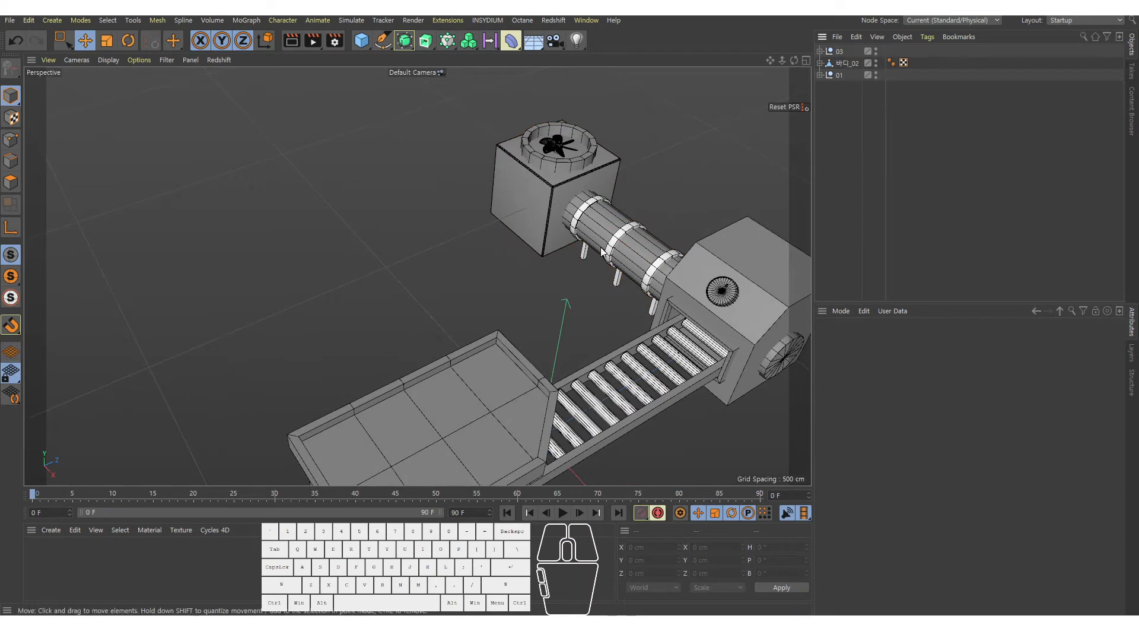
left_click_drag(600, 247, 555, 201, "alt")
middle_click_drag(553, 180, 537, 202, "alt")
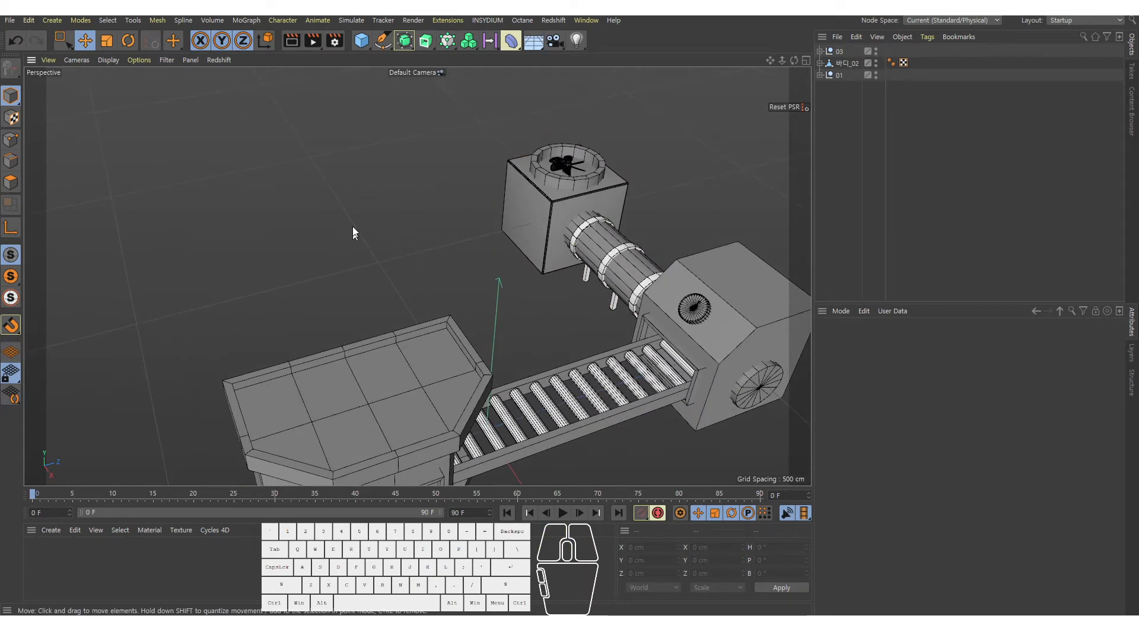
right_click_drag(352, 233, 392, 279, "alt")
middle_click_drag(391, 280, 372, 255, "alt")
right_click_drag(406, 261, 473, 198, "alt")
scroll(482, 289, "up", 8)
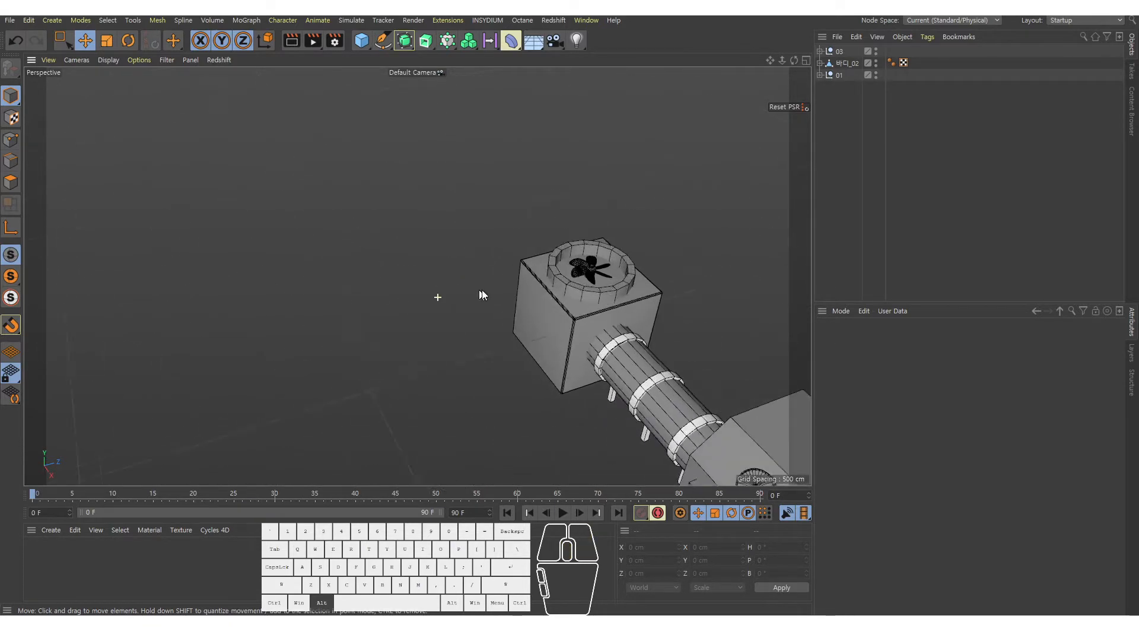
left_click(909, 139)
right_click_drag(593, 254, 469, 198, "alt")
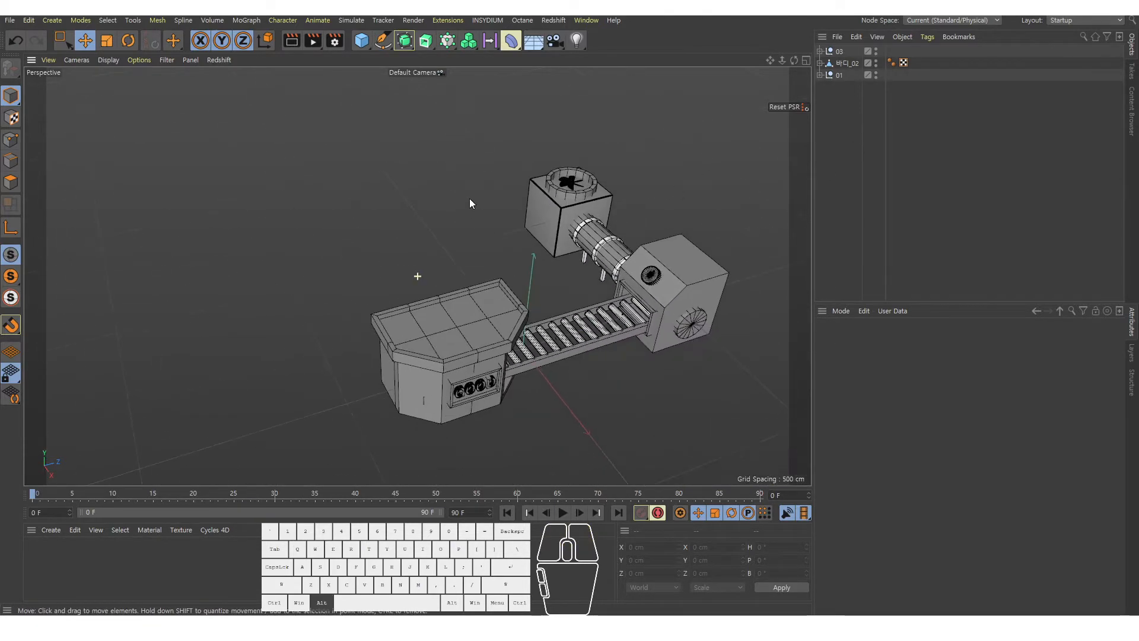
left_click_drag(469, 198, 430, 155, "alt")
Step: Add a cube primitive and isolate it in the viewport with solo mode
left_click_drag(362, 42, 508, 229)
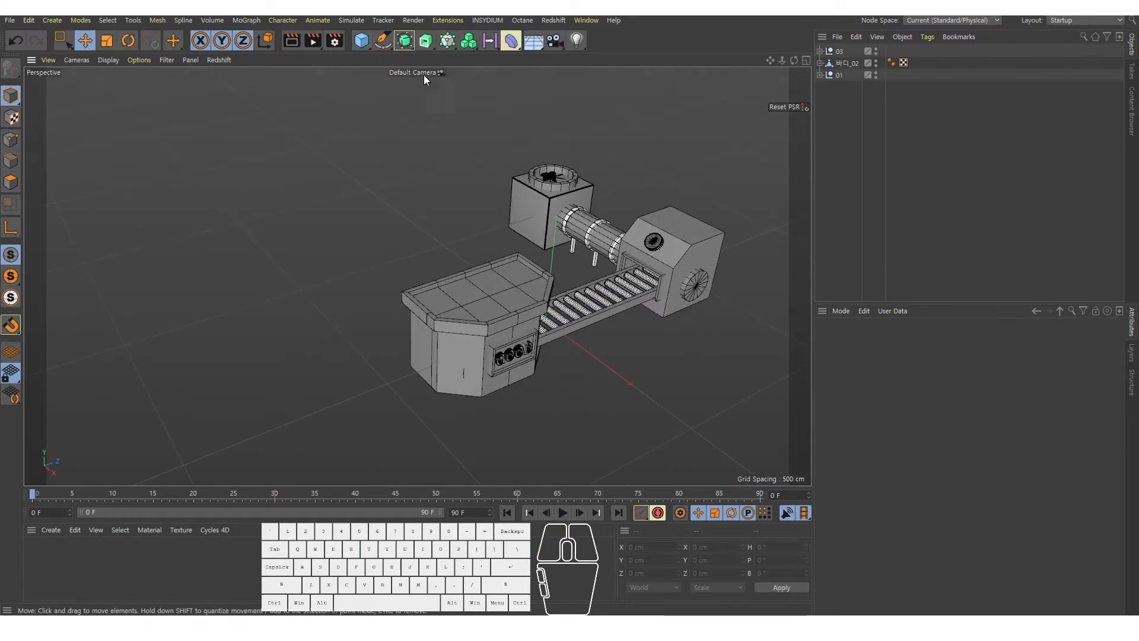
left_click_drag(363, 41, 464, 58)
left_click_drag(504, 225, 470, 325, "alt")
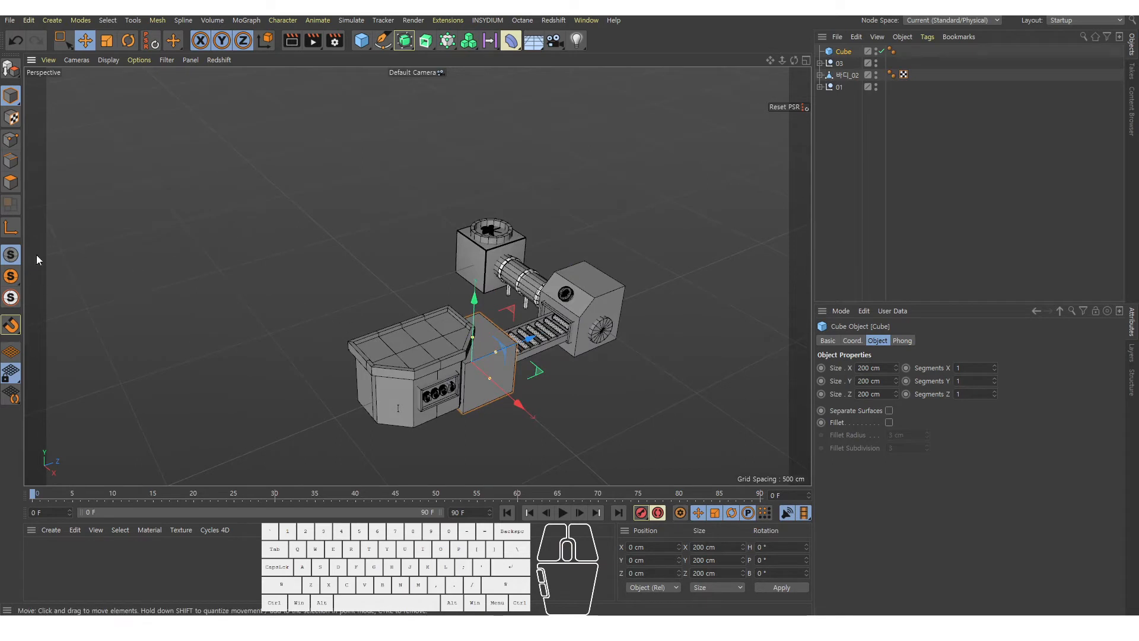
left_click(10, 274)
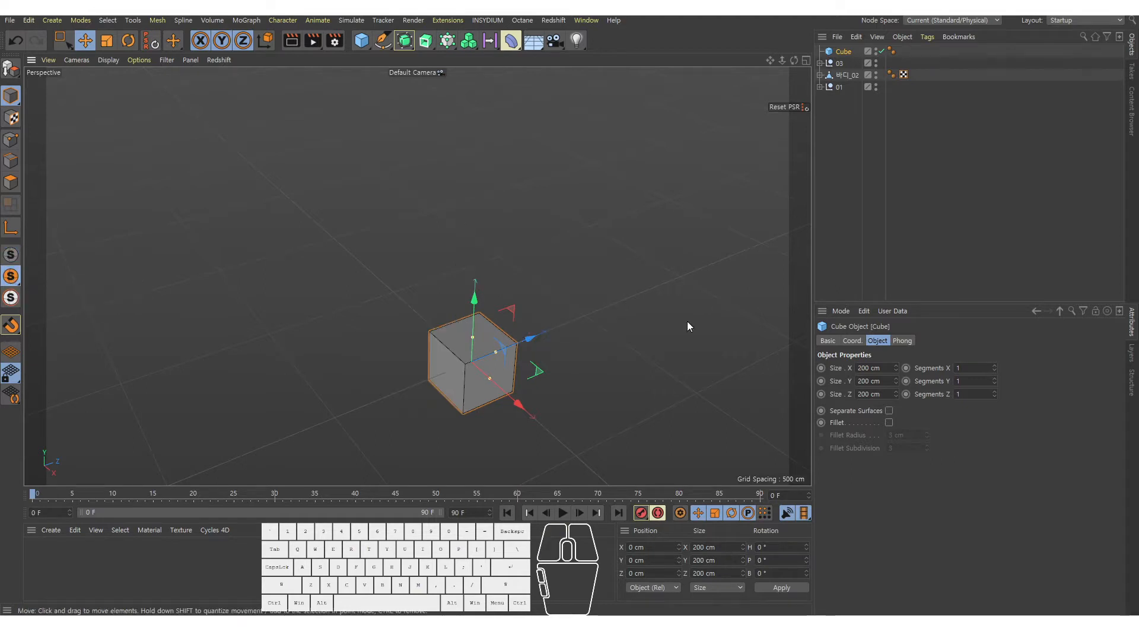
Step: Add a Subdivision Surface as the parent of the cube
right_click_drag(543, 321, 540, 267, "alt")
left_click_drag(452, 240, 430, 225, "alt")
right_click_drag(442, 237, 464, 242, "alt")
left_click_drag(463, 242, 449, 191, "alt")
right_click_drag(525, 242, 521, 209, "alt")
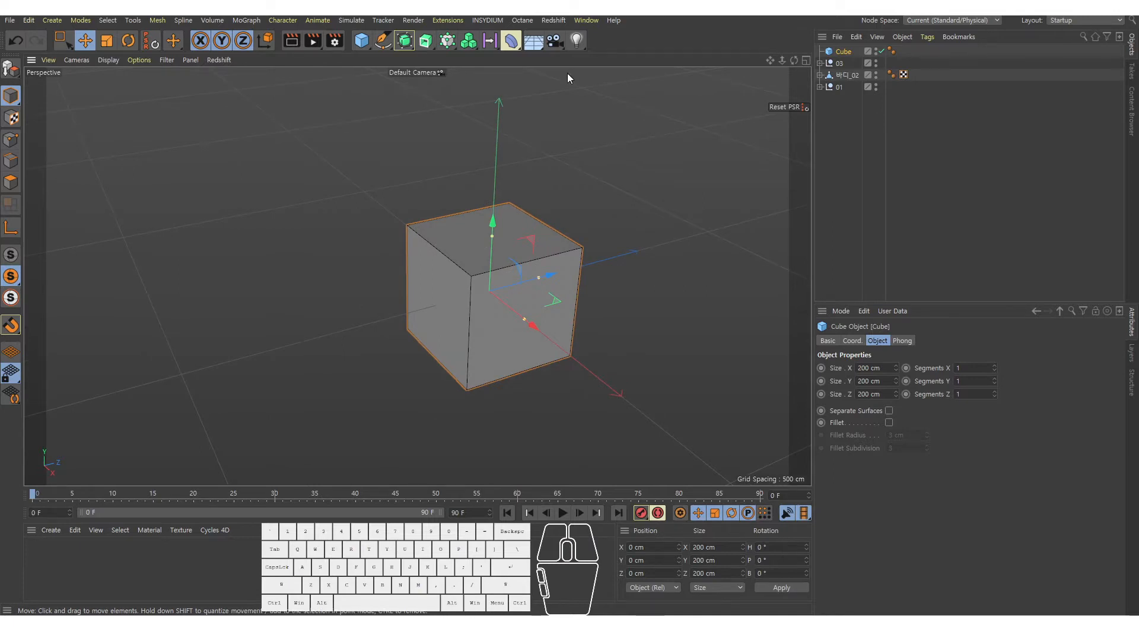
left_click_drag(404, 41, 425, 56)
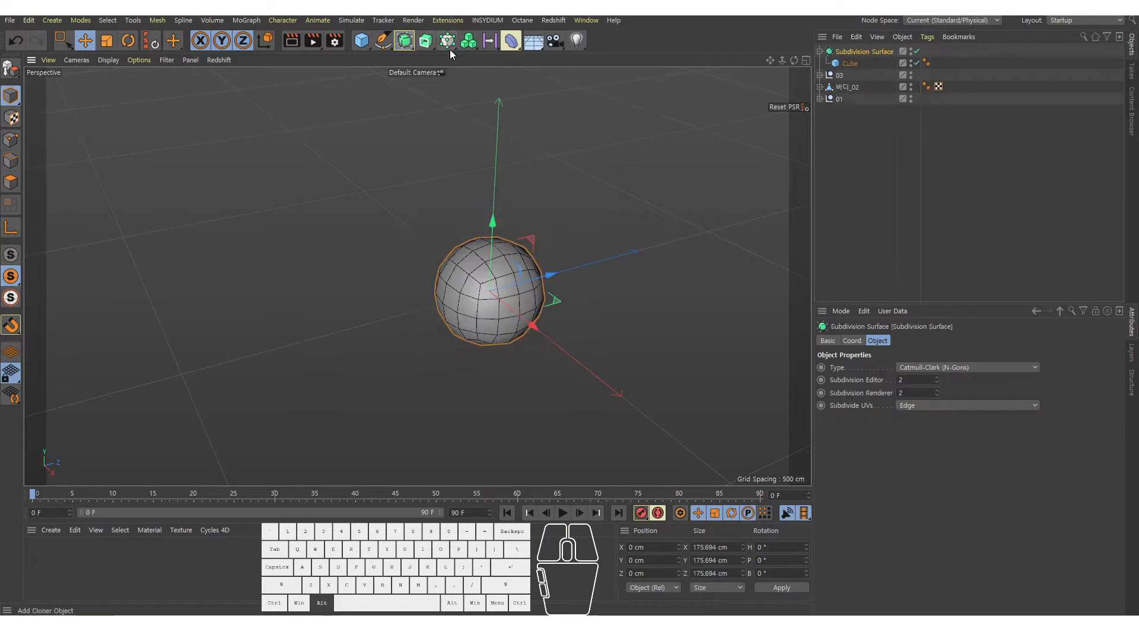
right_click_drag(533, 234, 552, 225, "alt")
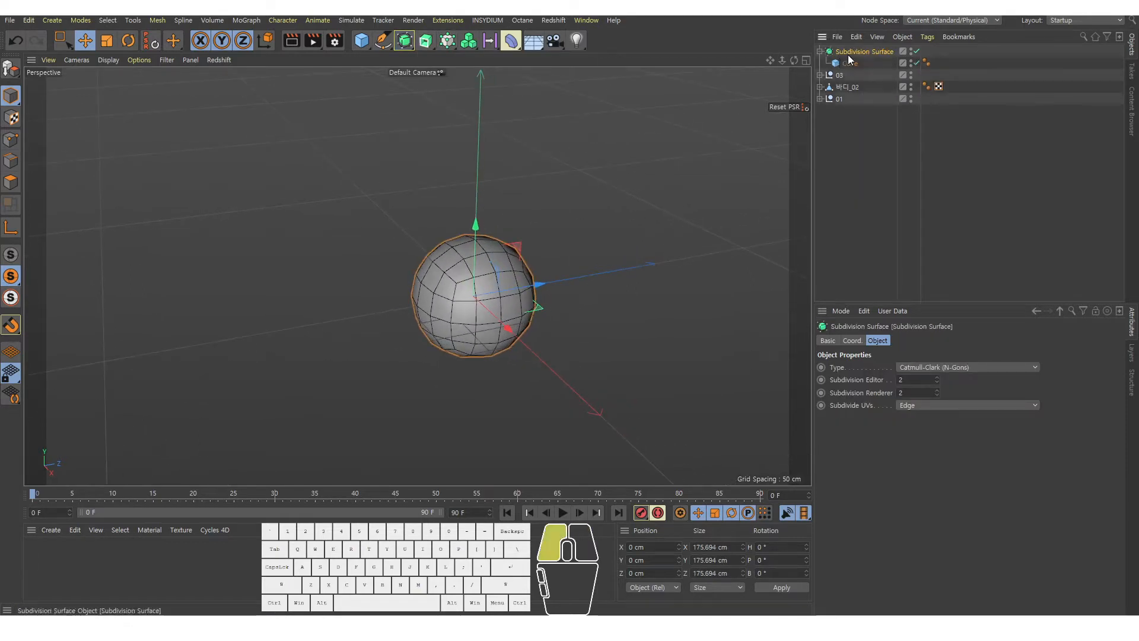
Step: Toggle the Subdivision Surface on and off to compare the cube's shapes, leaving it disabled
key("q")
key("q")
key("q")
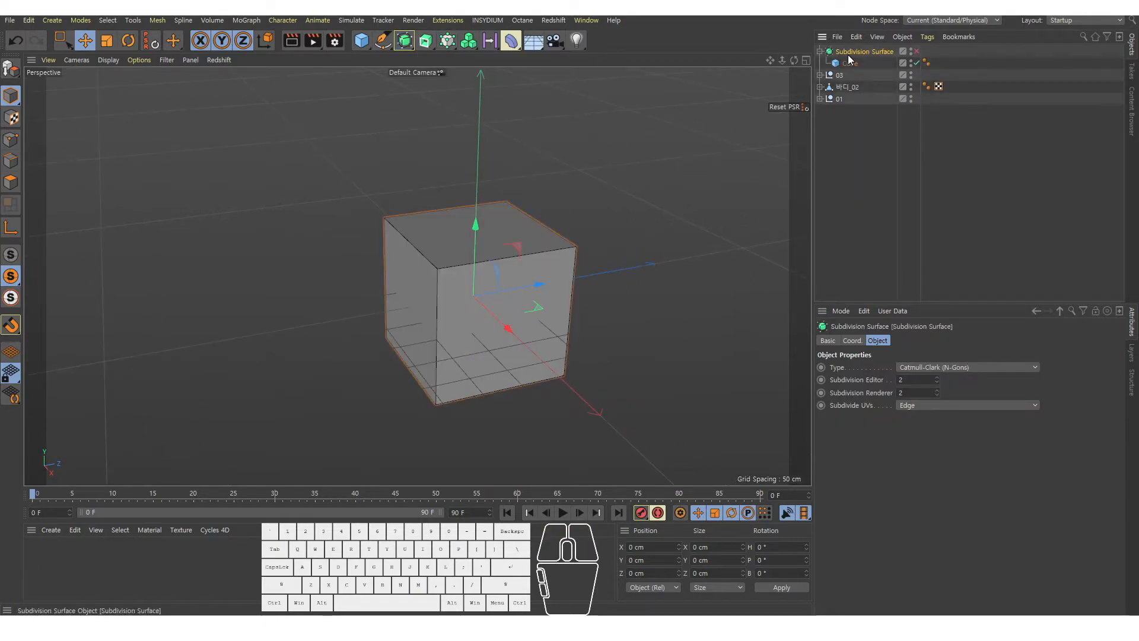
left_click(917, 51)
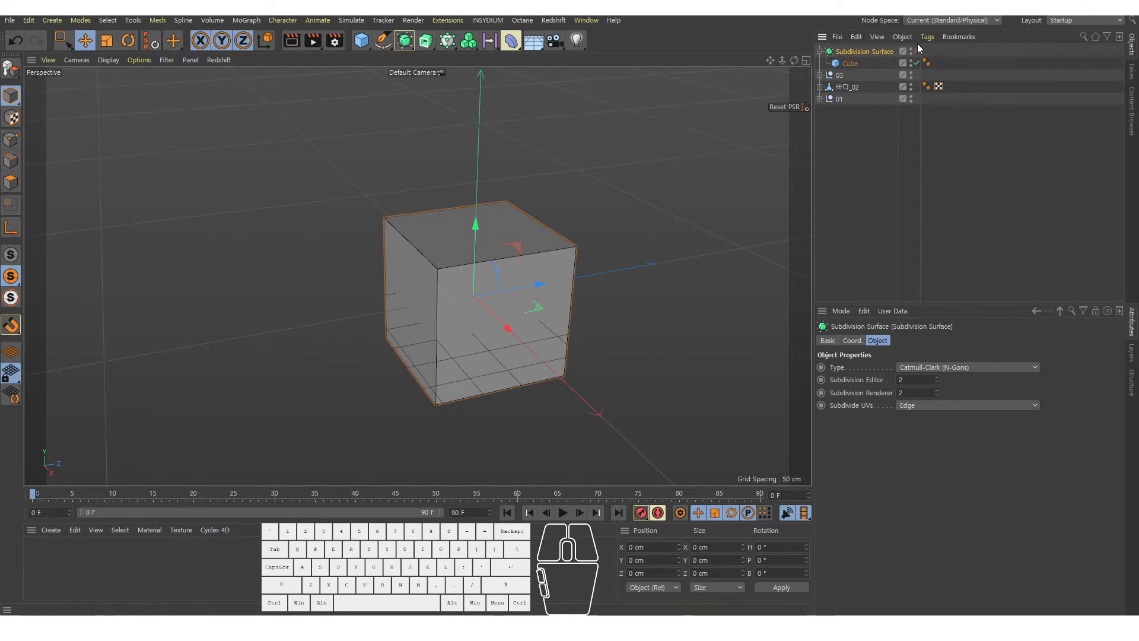
left_click(917, 51)
left_click(916, 51)
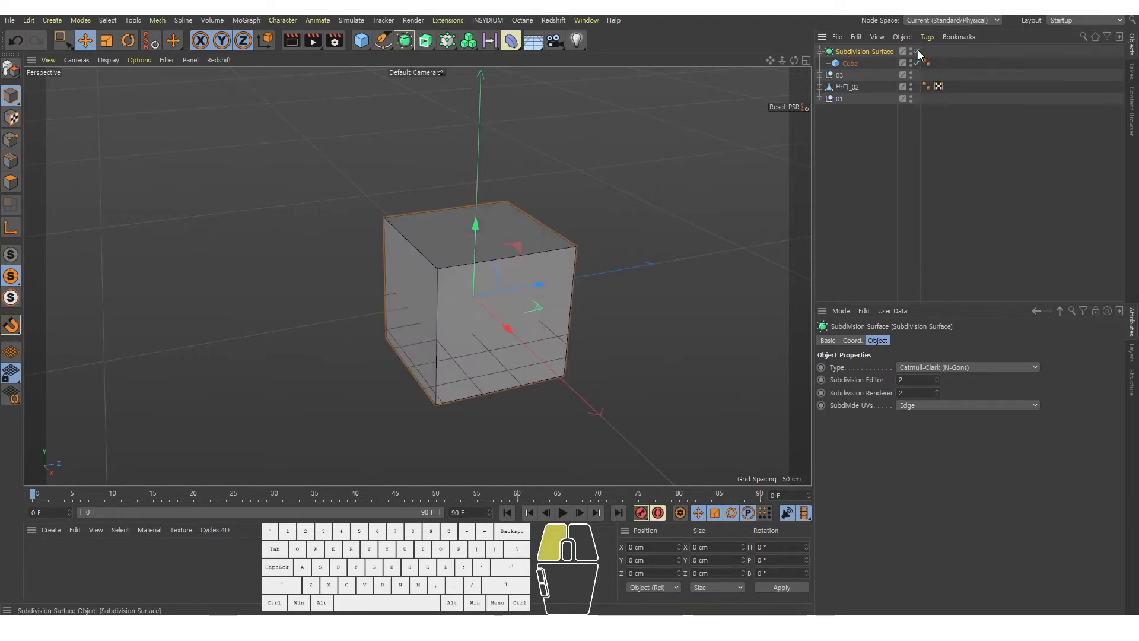
left_click(916, 51)
left_click(917, 51)
Step: Stretch the cube into a tall column about 577 cm high
left_click(849, 71)
right_click_drag(524, 261, 457, 245, "alt")
left_click(491, 234)
left_click_drag(484, 235, 515, 204)
middle_click_drag(515, 204, 518, 234, "alt")
right_click_drag(518, 233, 549, 213, "alt")
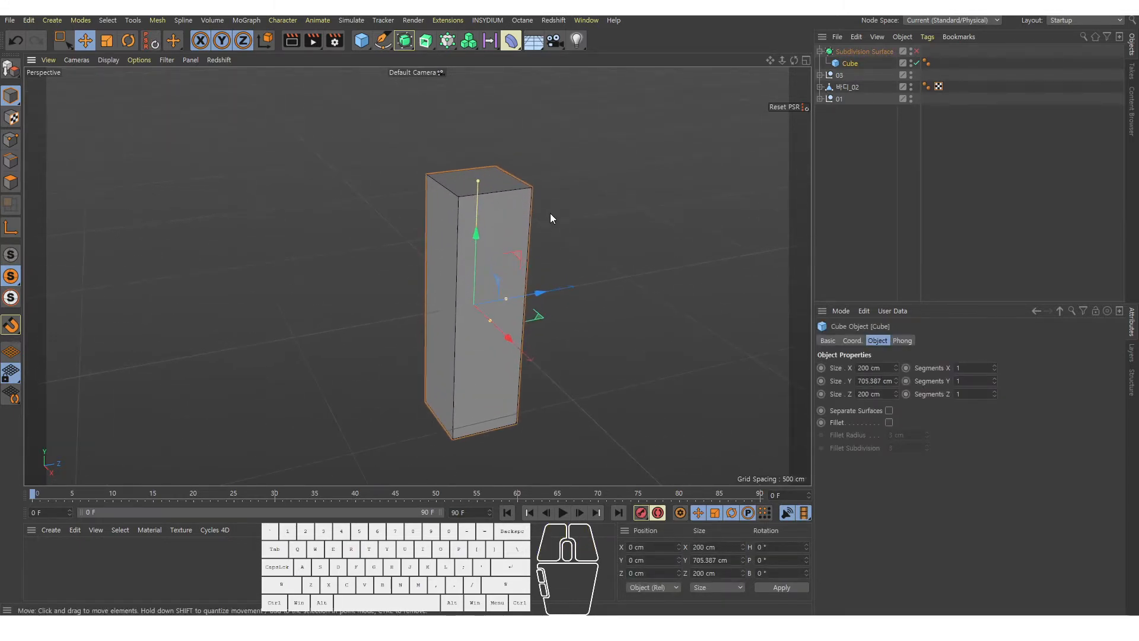
left_click_drag(478, 180, 494, 207)
left_click_drag(468, 269, 461, 259, "alt")
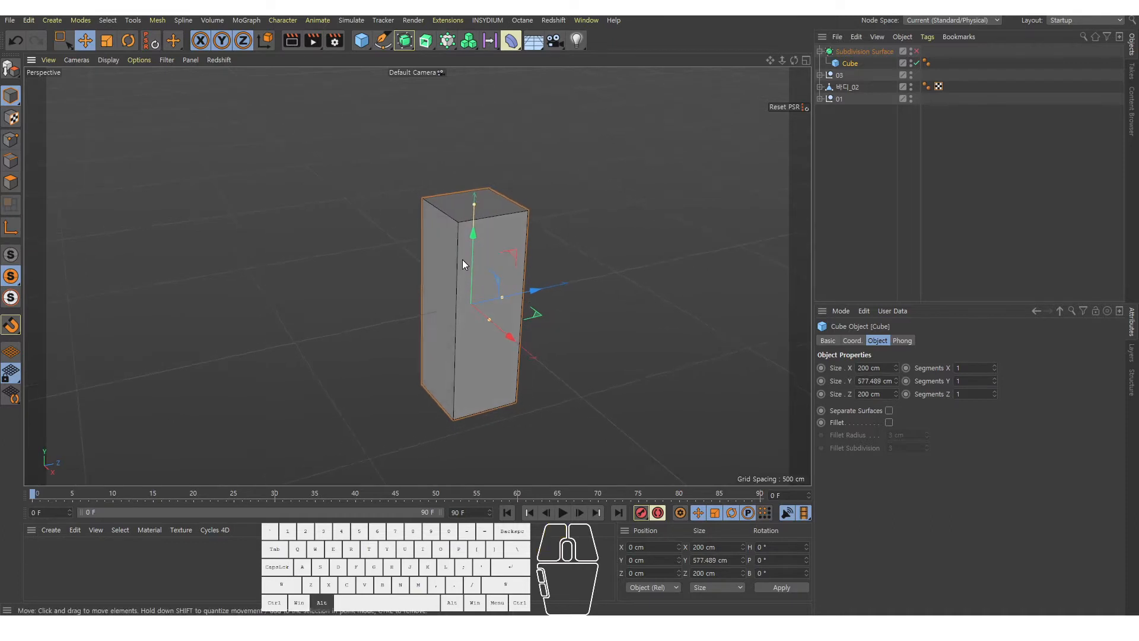
right_click_drag(461, 258, 494, 255, "alt")
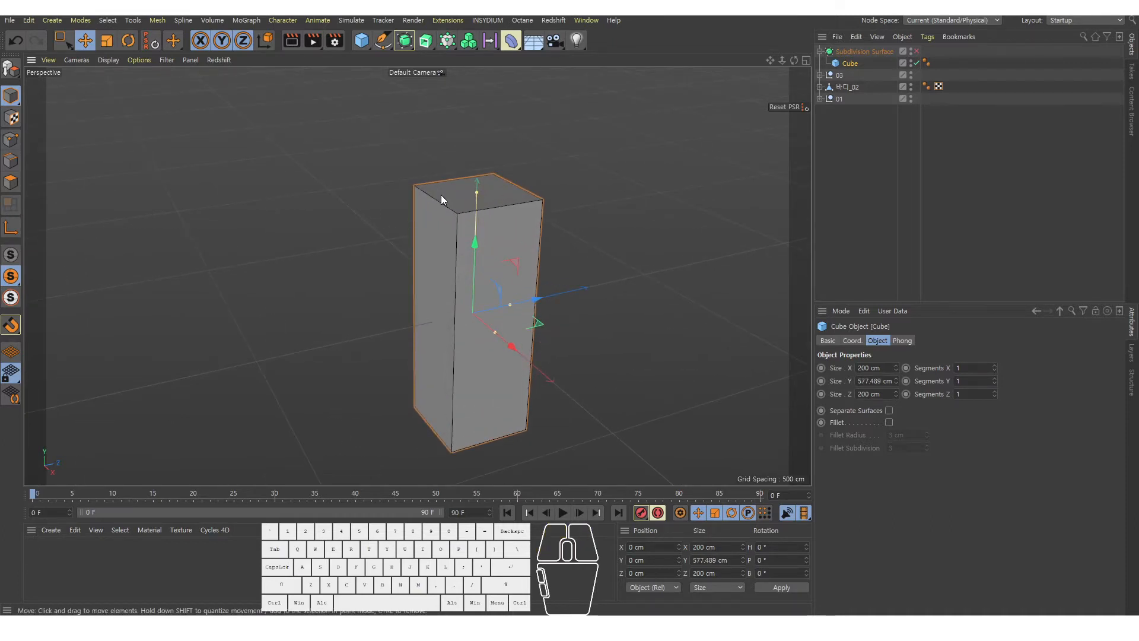
Step: Convert the column to an editable polygon object and switch to polygon mode
key("c")
left_click_drag(454, 257, 472, 256, "alt")
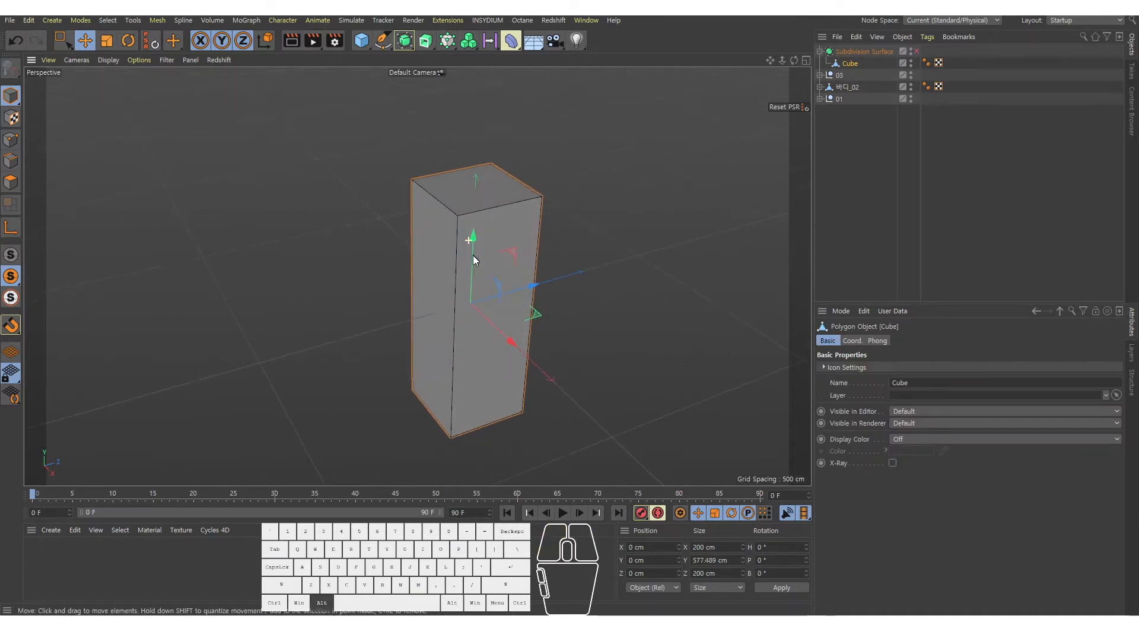
left_click(9, 180)
Step: Preview the column with subdivision smoothing enabled, and turn the smoothing back off
left_click_drag(390, 228, 426, 247, "alt")
right_click_drag(425, 247, 437, 247, "alt")
key("q")
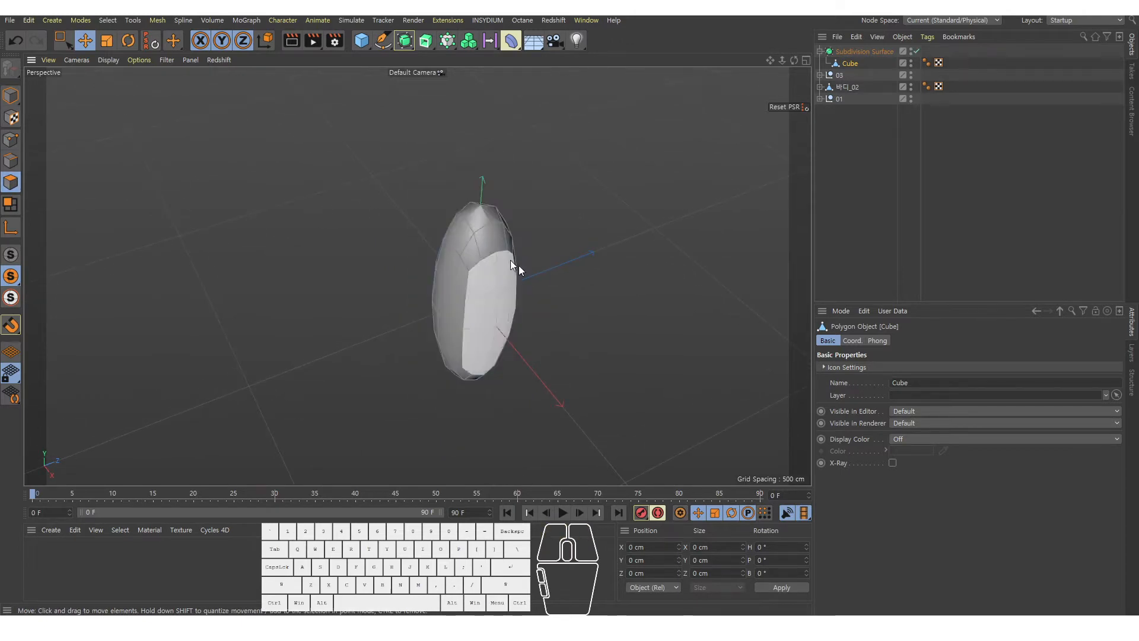
left_click_drag(511, 261, 632, 244, "alt")
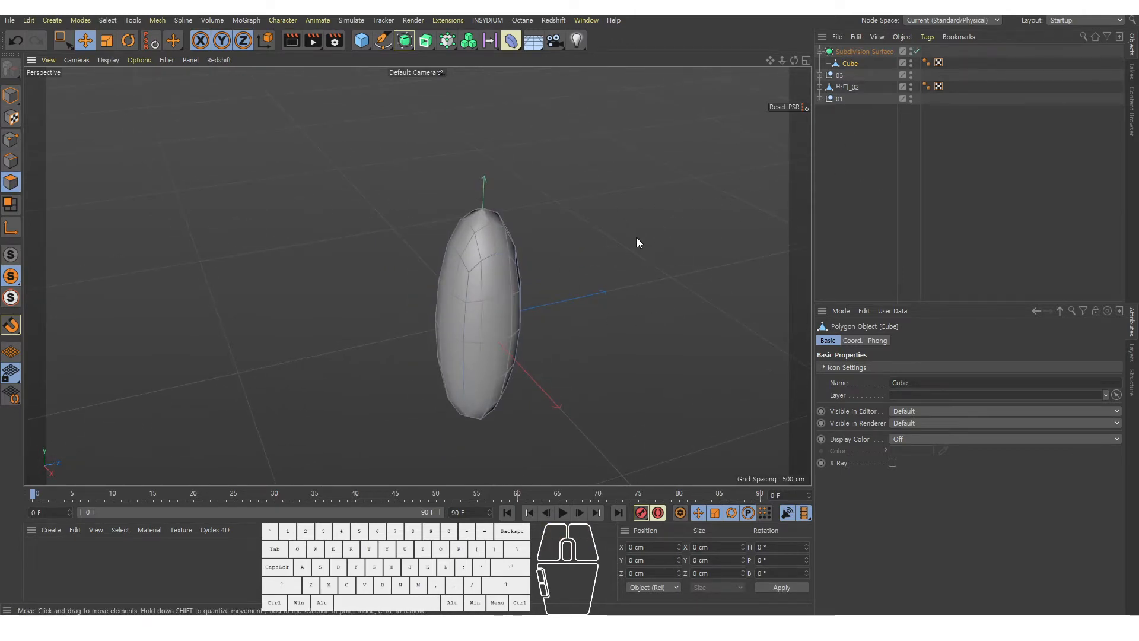
key("q")
Step: Inset the column's top polygon by about 16.4 cm and raise the inset face to Y about 322.5 cm
left_click_drag(583, 246, 521, 236, "alt")
left_click(511, 211)
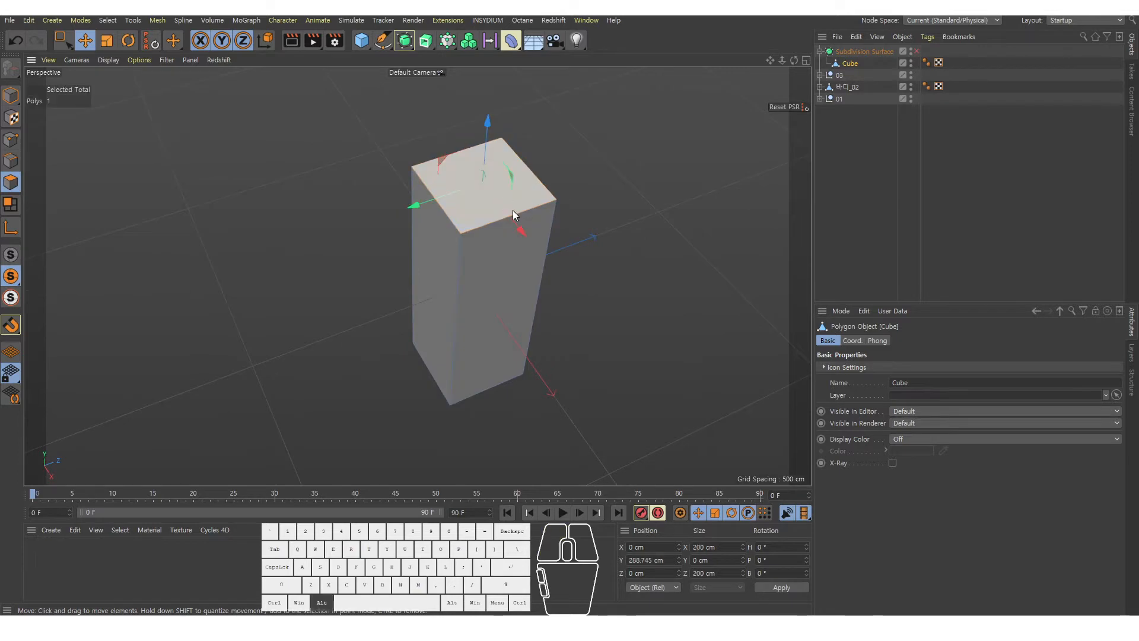
right_click_drag(512, 211, 552, 238, "alt")
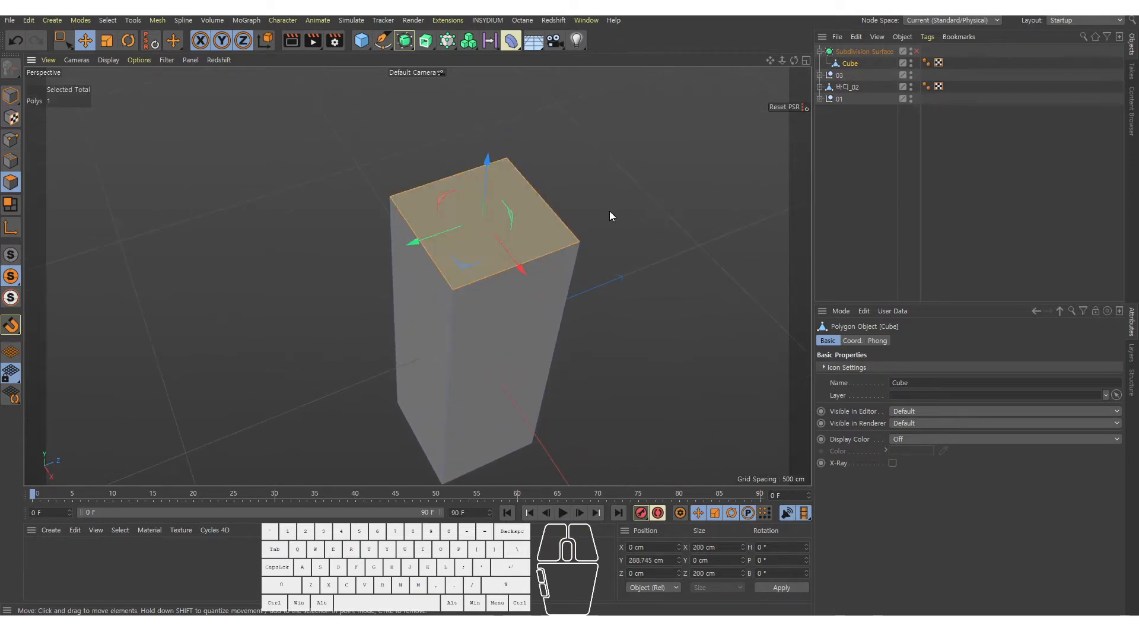
key("o")
middle_click_drag(514, 181, 521, 267, "alt")
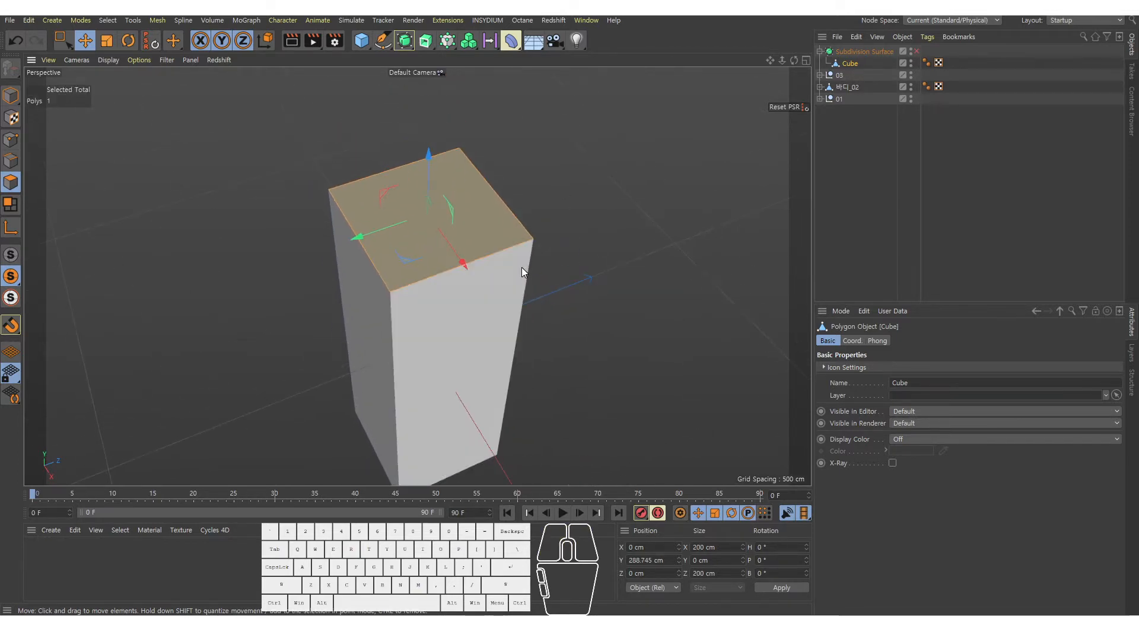
right_click_drag(522, 267, 570, 228, "alt")
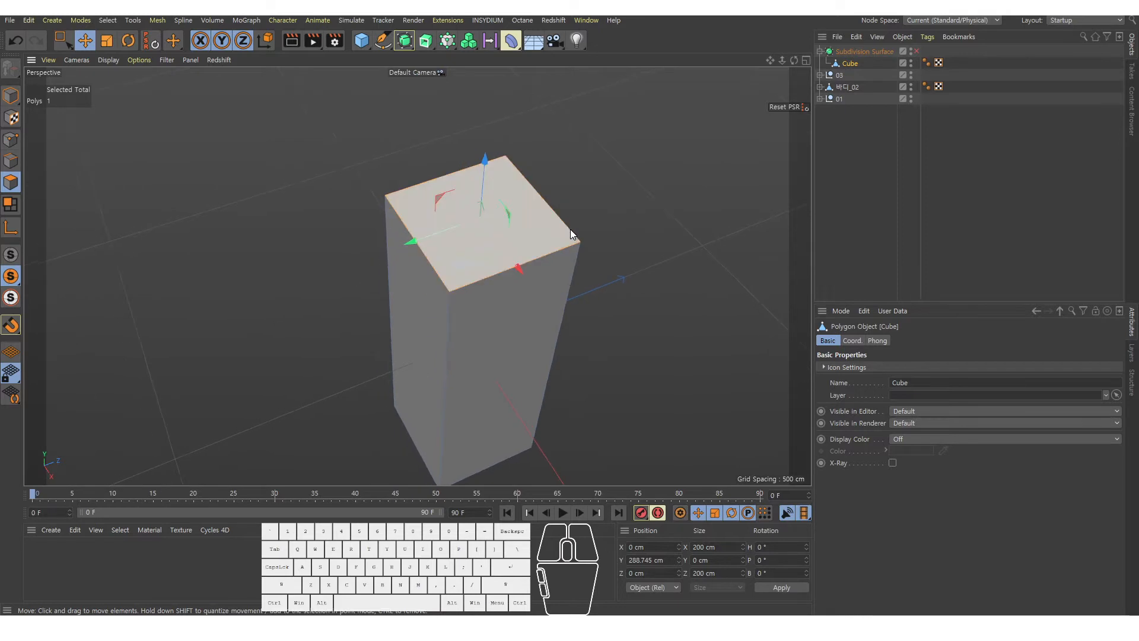
key("i")
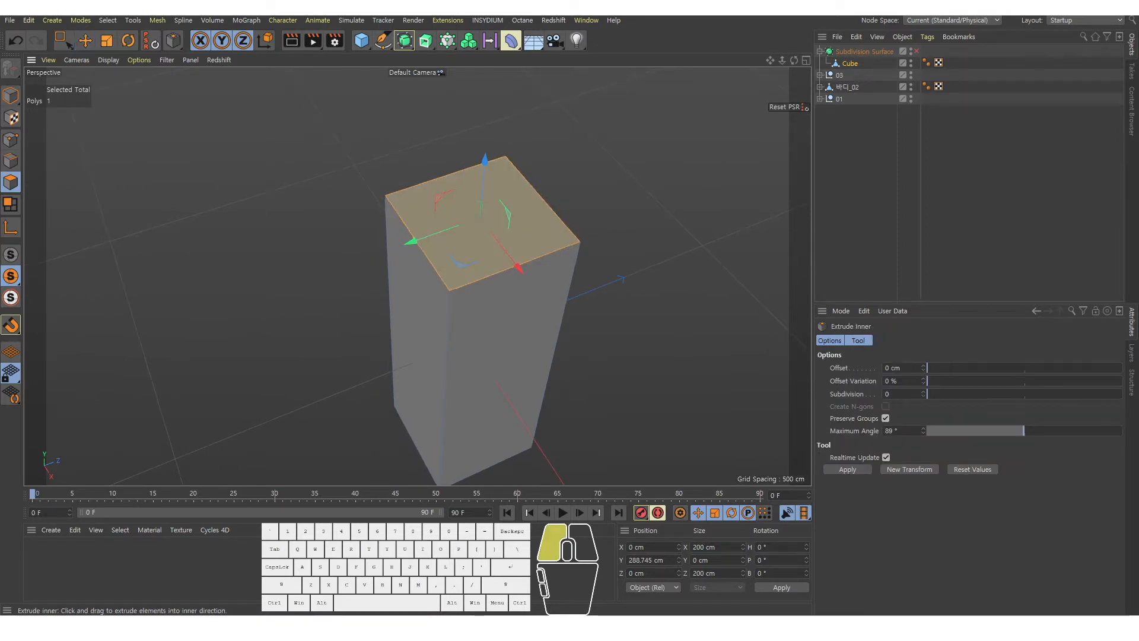
left_click_drag(575, 200, 579, 198)
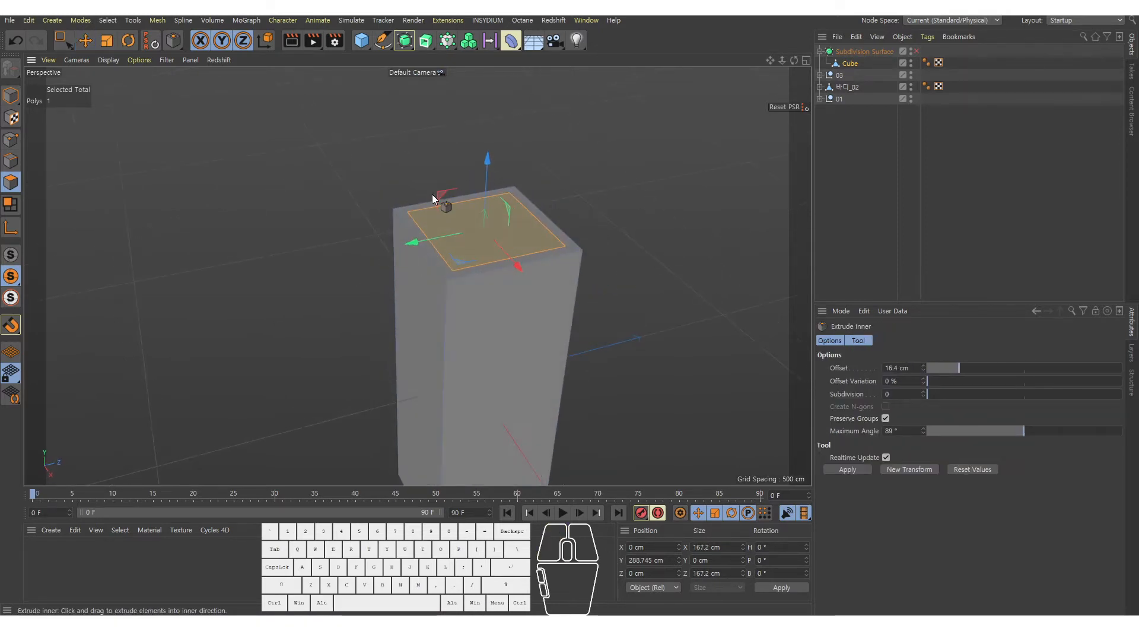
key("e")
mouse_move(486, 170)
left_mouse_down()
mouse_move(479, 135)
mouse_move(482, 150)
left_mouse_up()
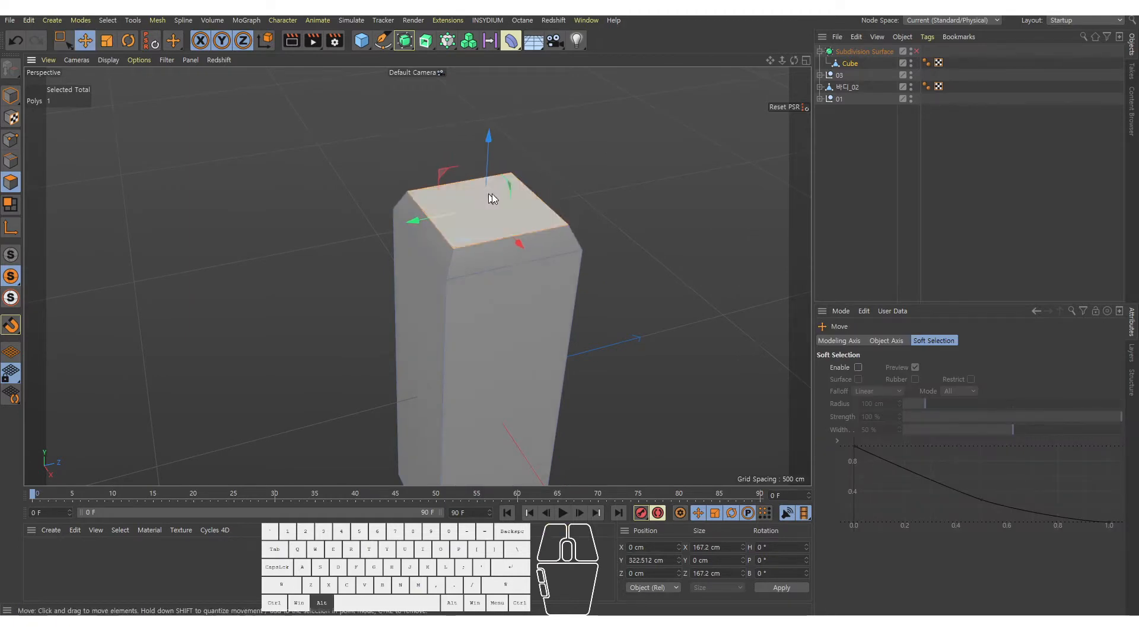
Step: Inset the raised top face by about 21.8 cm and extrude it upward about 56.5 cm as a neck
right_click_drag(492, 194, 515, 195, "alt")
middle_click_drag(514, 195, 506, 203, "alt")
key("i")
left_click_drag(666, 249, 706, 313)
key("d")
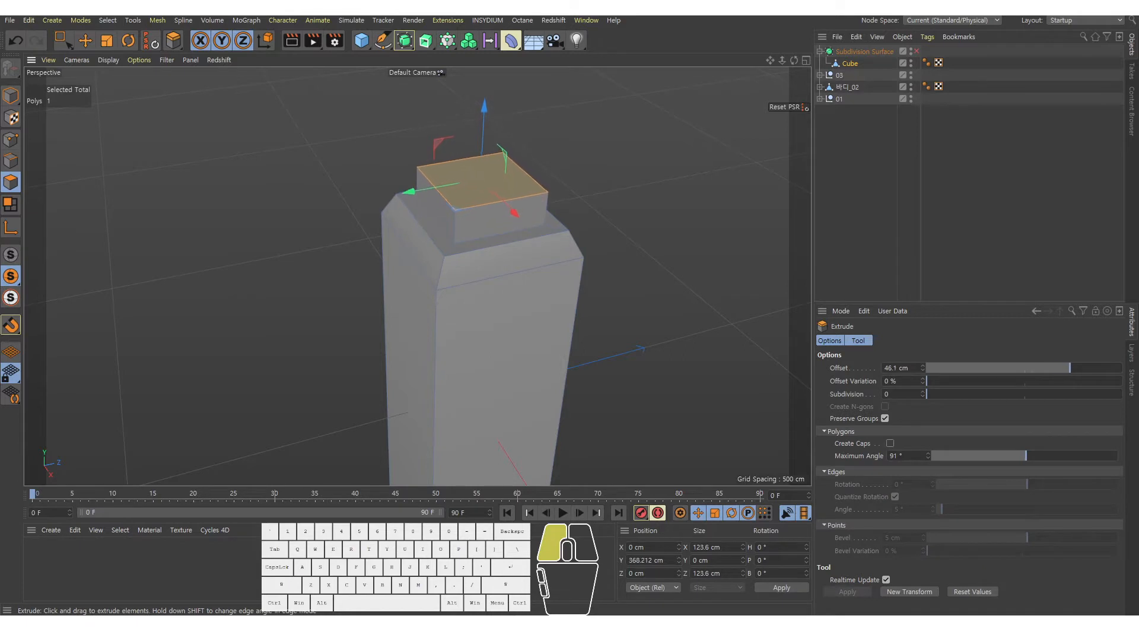
left_click_drag(535, 297, 537, 296)
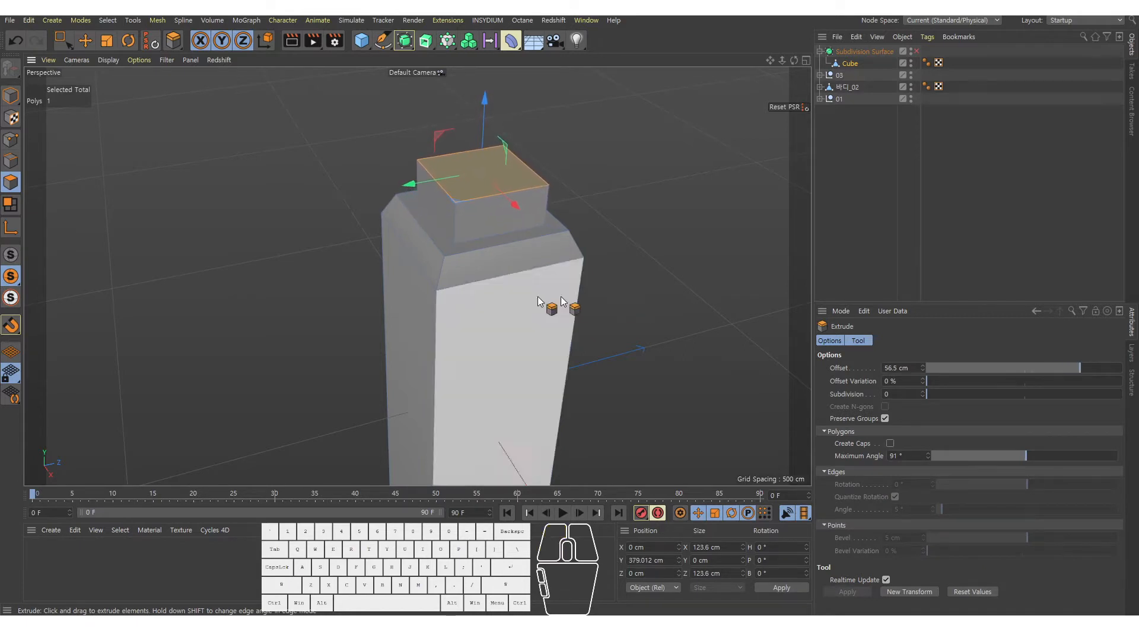
Step: Inset the neck's top face and extrude it downward to Y about 367 cm to form a recess
right_click_drag(483, 230, 504, 229, "alt")
middle_click_drag(504, 229, 468, 296, "alt")
right_click_drag(469, 296, 493, 284, "alt")
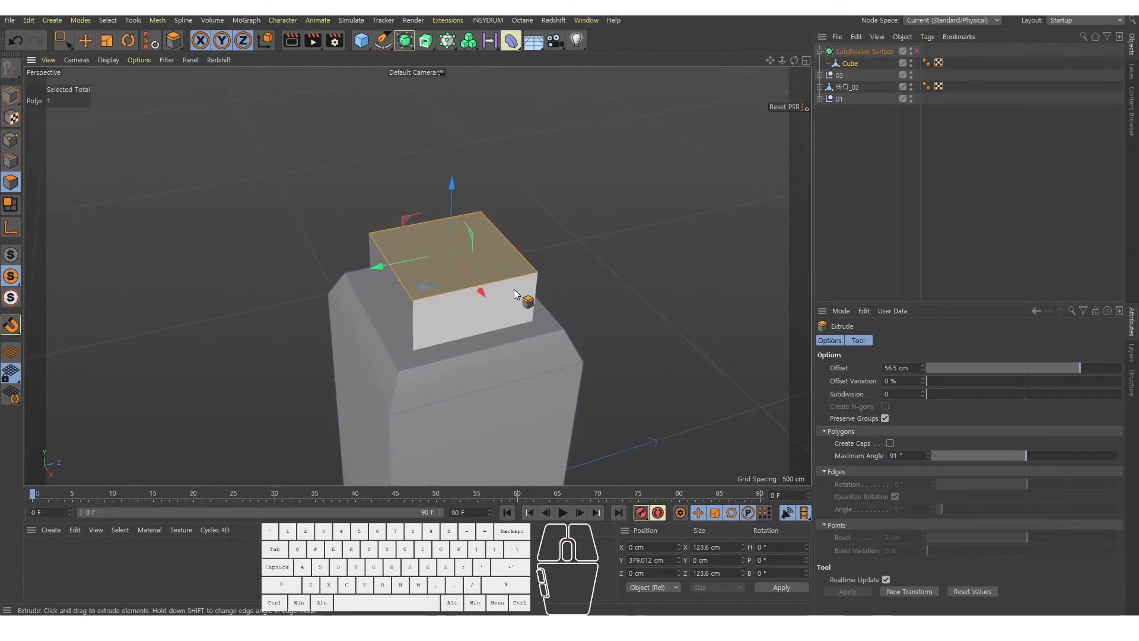
key("i")
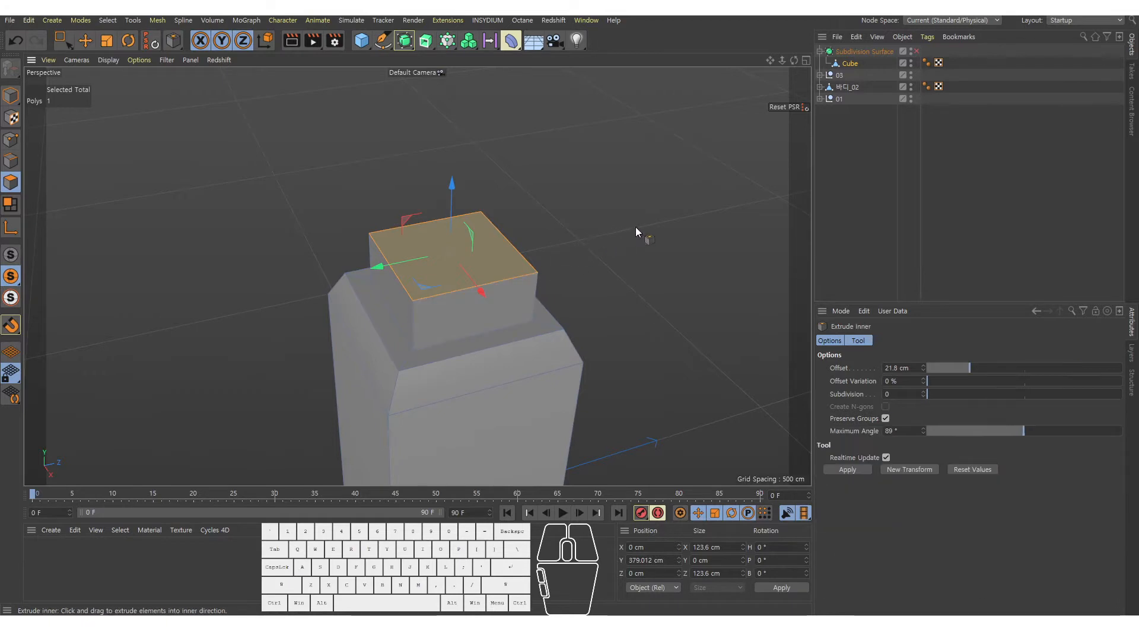
left_click_drag(636, 226, 729, 221)
key("d")
Step: Inset the recessed face by about 19.6 cm and extrude it upward about 53.6 cm
key("i")
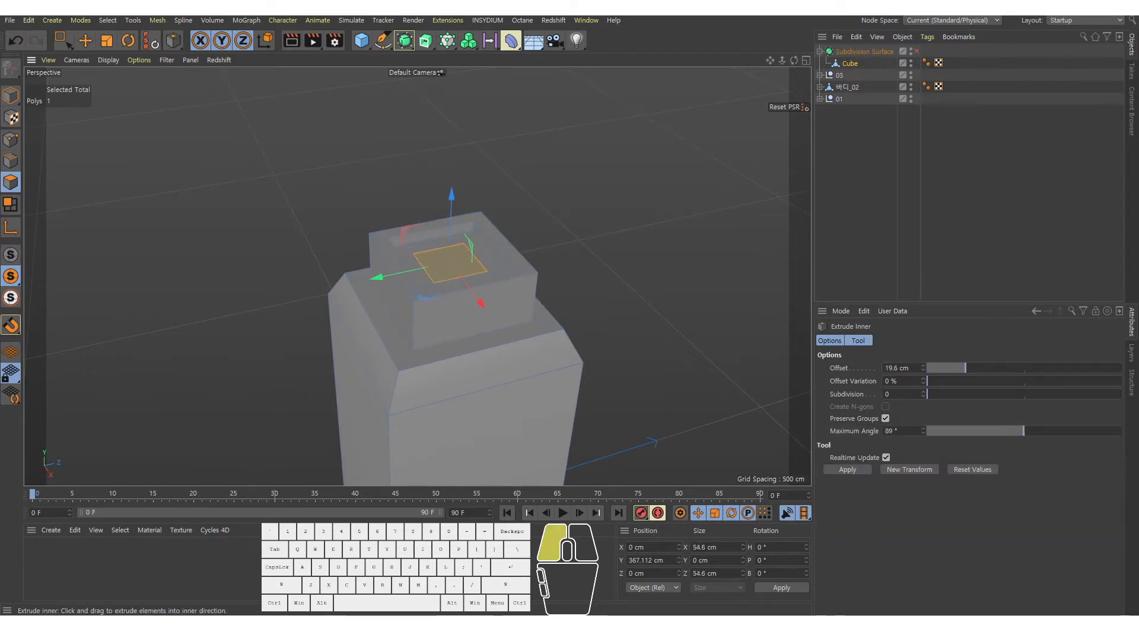
key("d")
left_click_drag(674, 300, 753, 299)
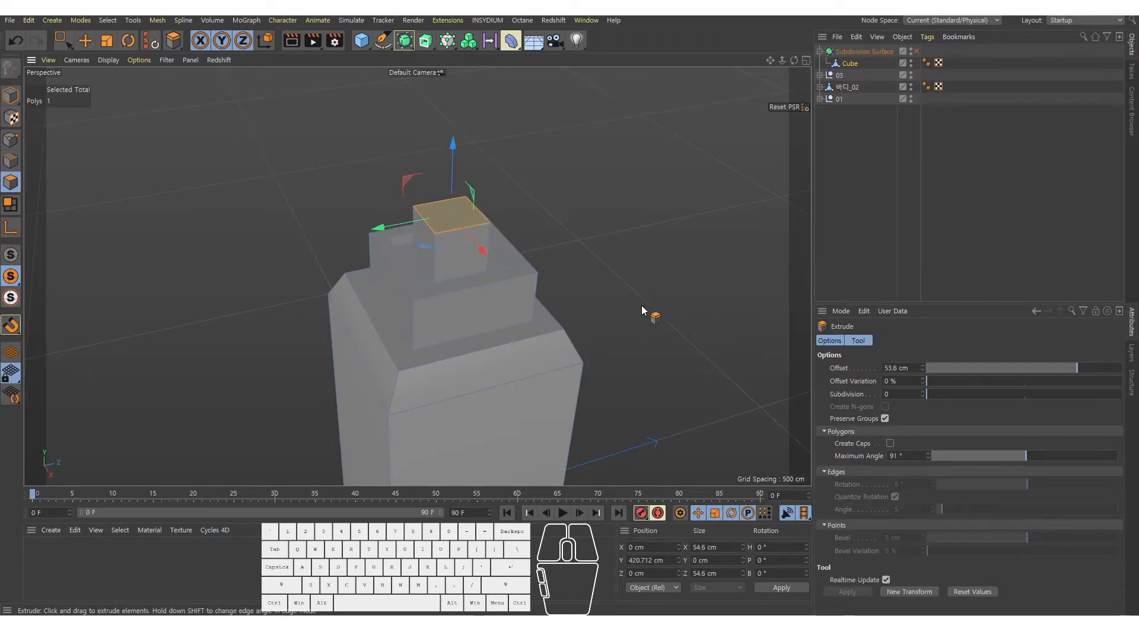
Step: Examine the bottle's neck and shoulder with the Subdivision Surface smoothing switched on and off
right_click_drag(642, 305, 522, 240, "alt")
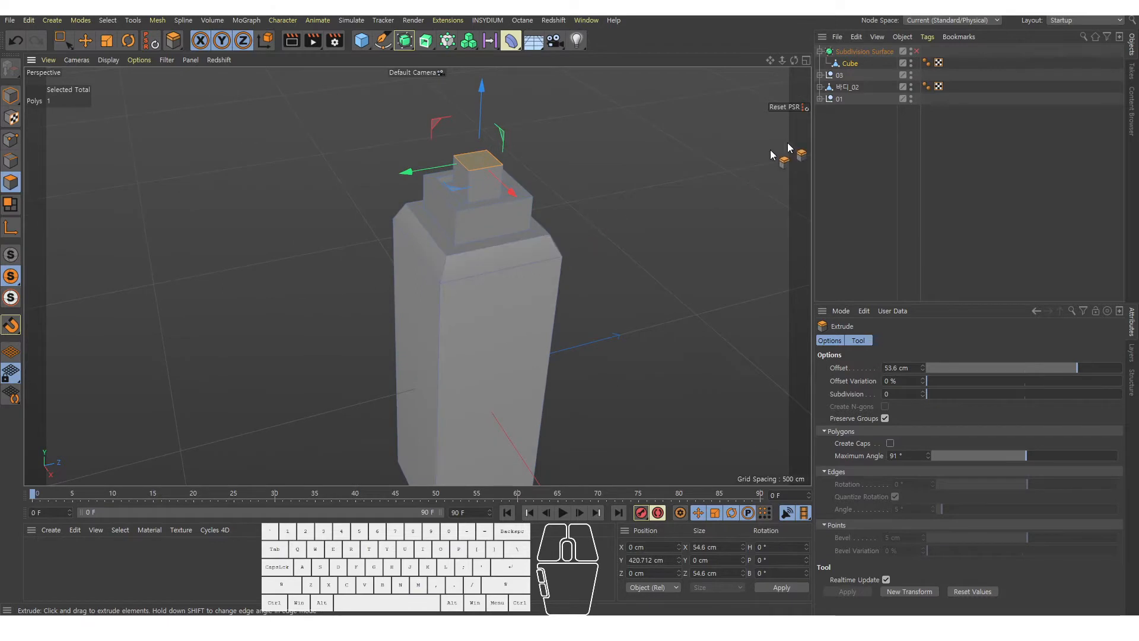
key("e")
left_click(917, 52)
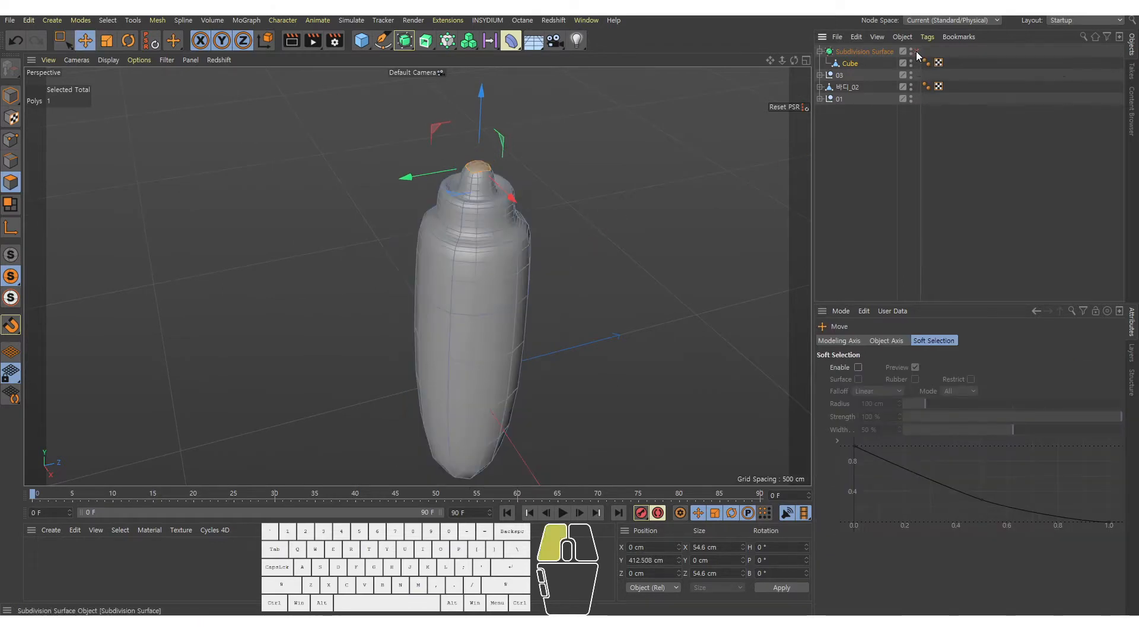
left_click(916, 52)
left_click(916, 52)
right_click_drag(560, 229, 486, 269, "alt")
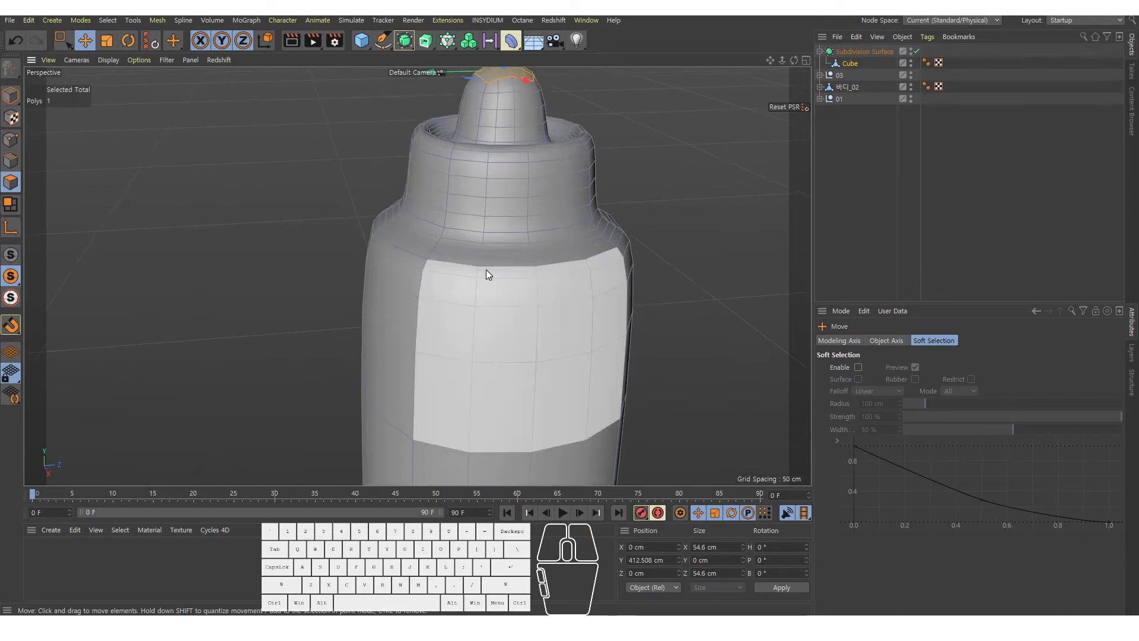
left_click(917, 52)
left_click(857, 64)
right_click_drag(659, 170, 630, 175, "alt")
left_click_drag(630, 176, 643, 186, "alt")
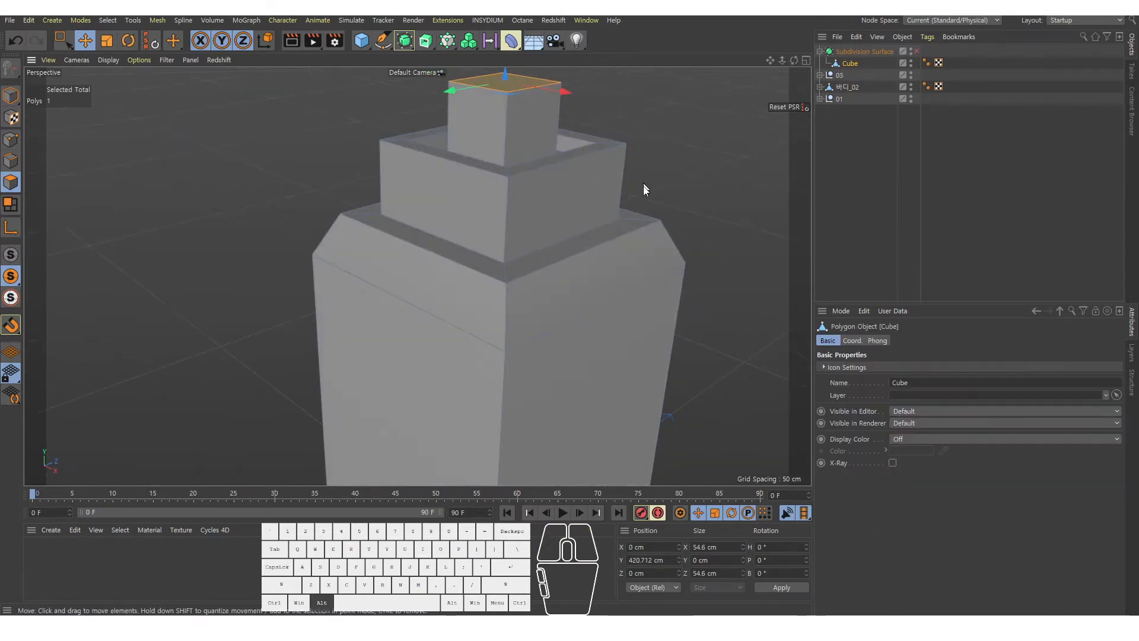
middle_click_drag(644, 187, 609, 214, "alt")
left_click_drag(573, 262, 522, 252, "alt")
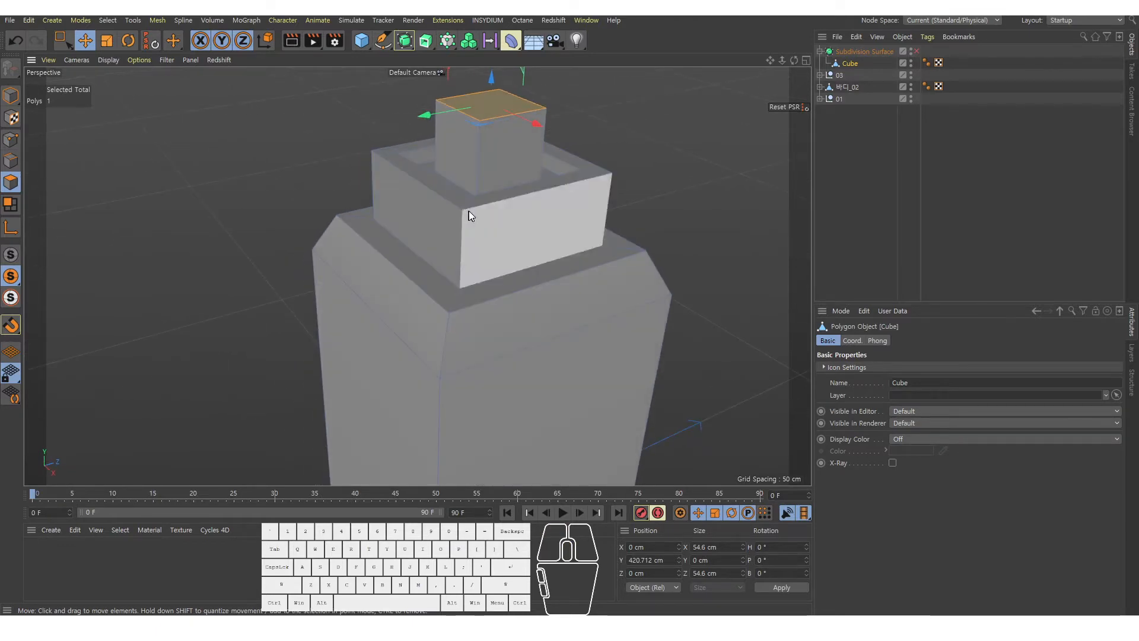
left_click(916, 52)
left_click(916, 52)
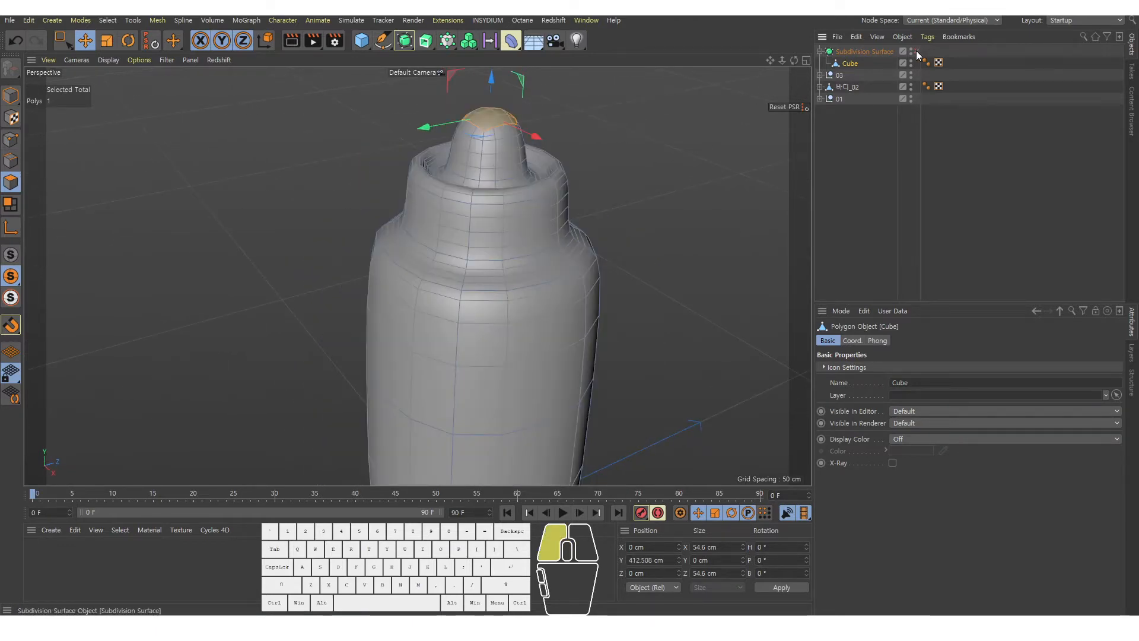
right_click_drag(505, 189, 537, 203, "alt")
left_click_drag(537, 205, 433, 222, "alt")
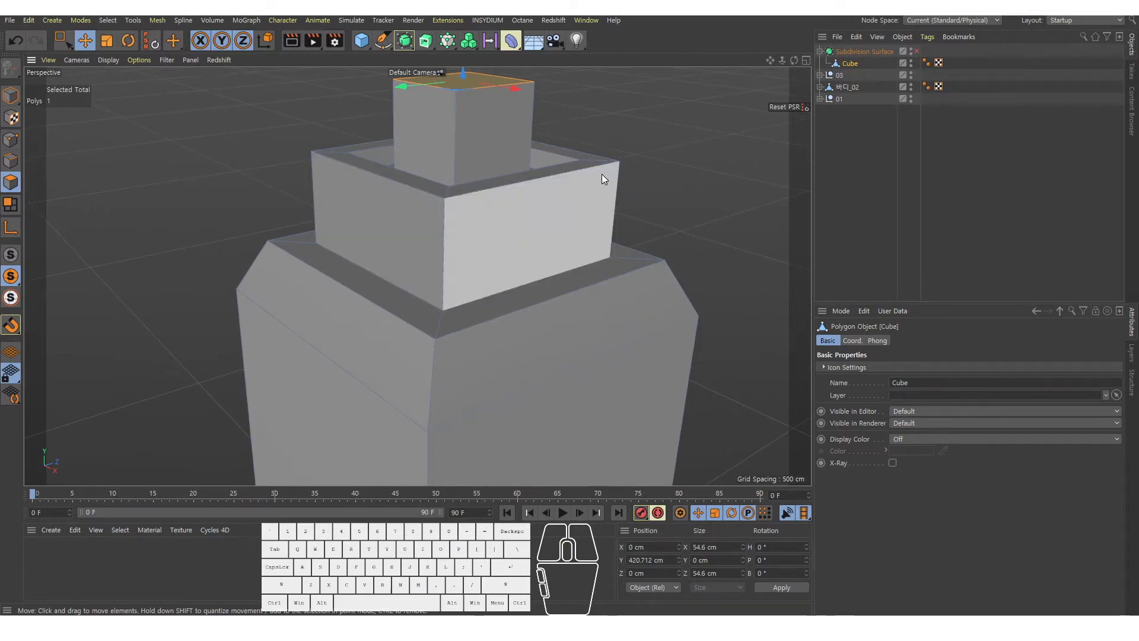
mouse_move(475, 234)
left_mouse_down("alt")
mouse_move(518, 239)
mouse_move(475, 255)
left_mouse_up("alt")
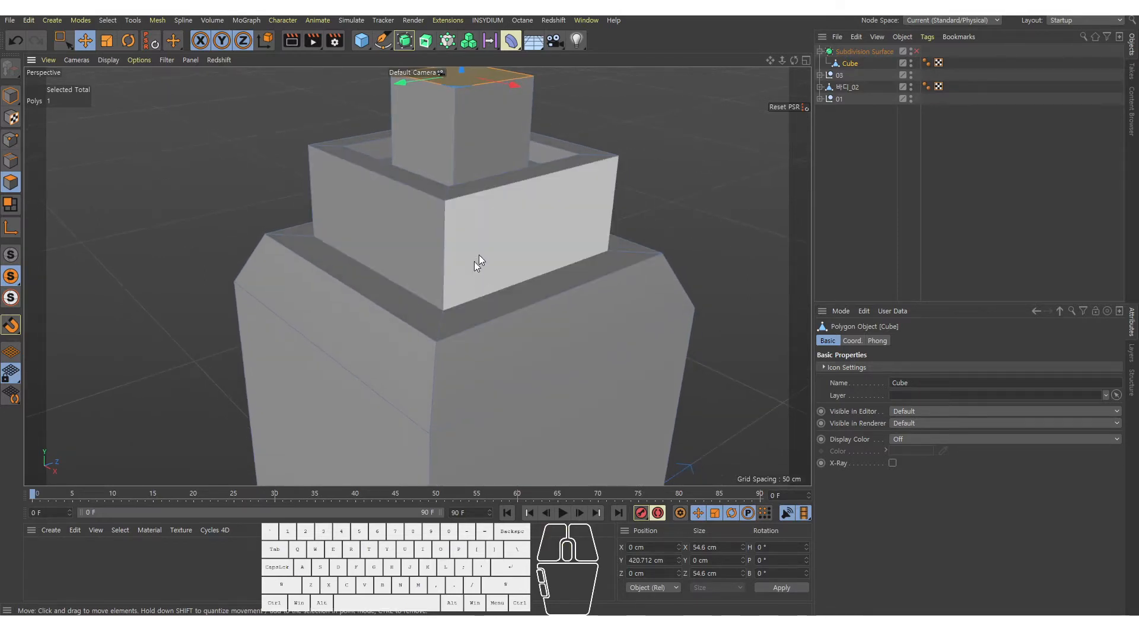
Step: Add loop cuts around the neck at about 92.1% near its lower edge and 95.3% near its upper edge, and enable the Subdivision Surface
right_click(651, 158)
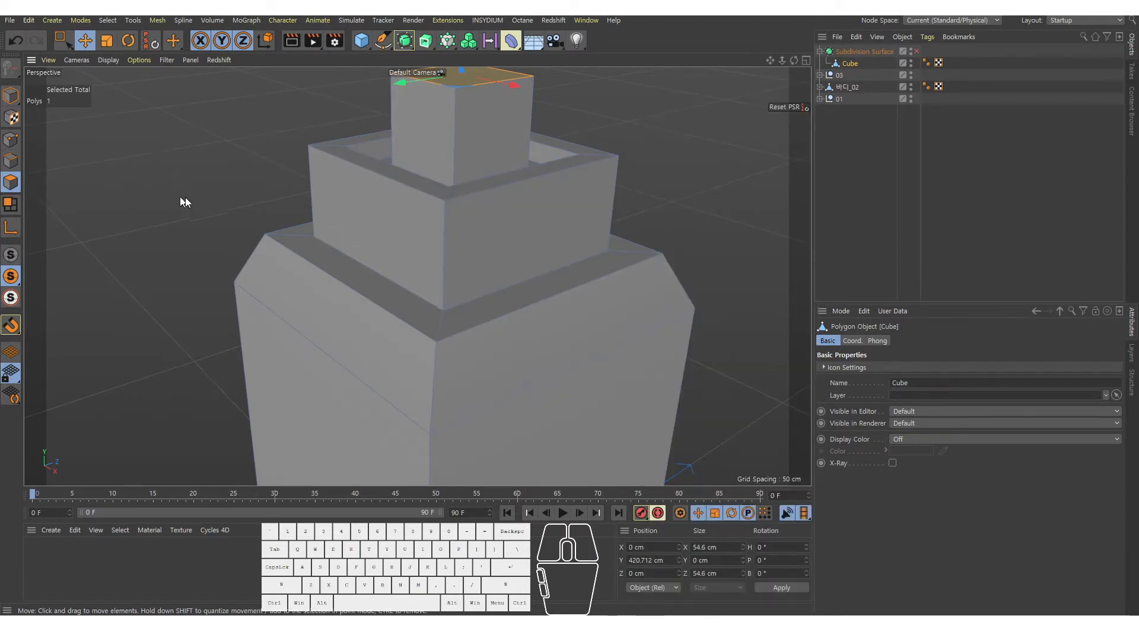
right_click(284, 172)
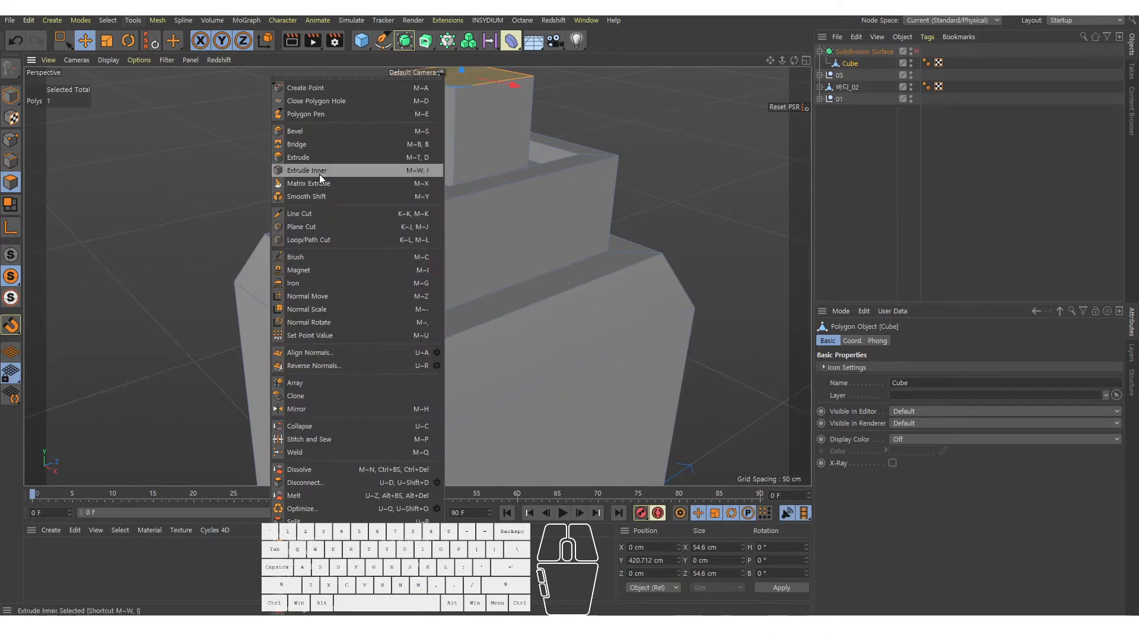
left_click(320, 239)
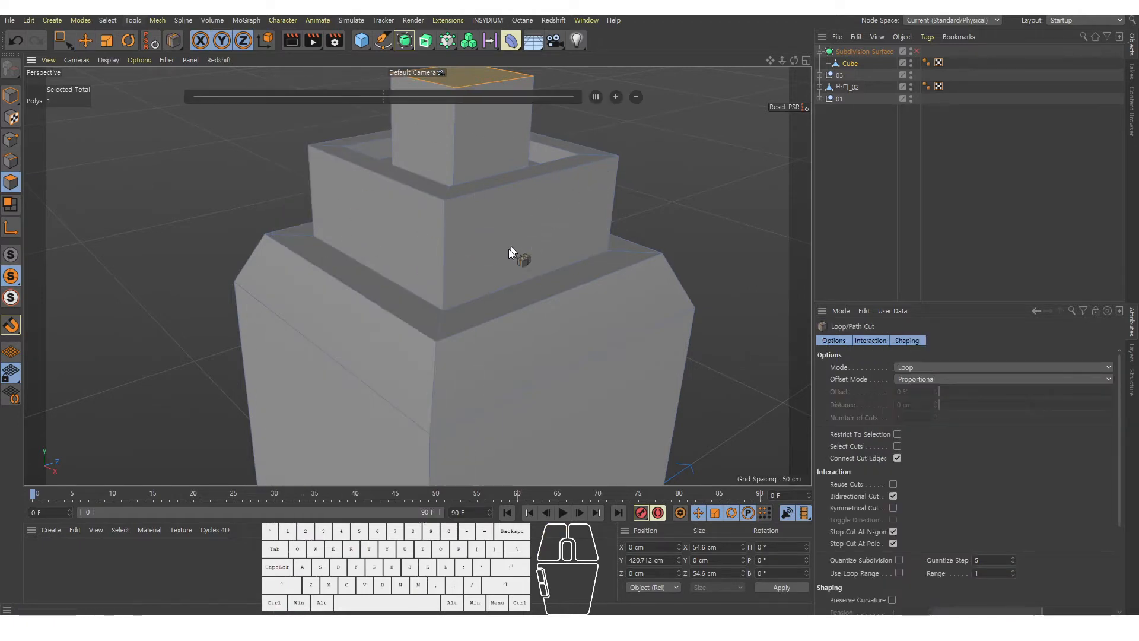
left_click(443, 301)
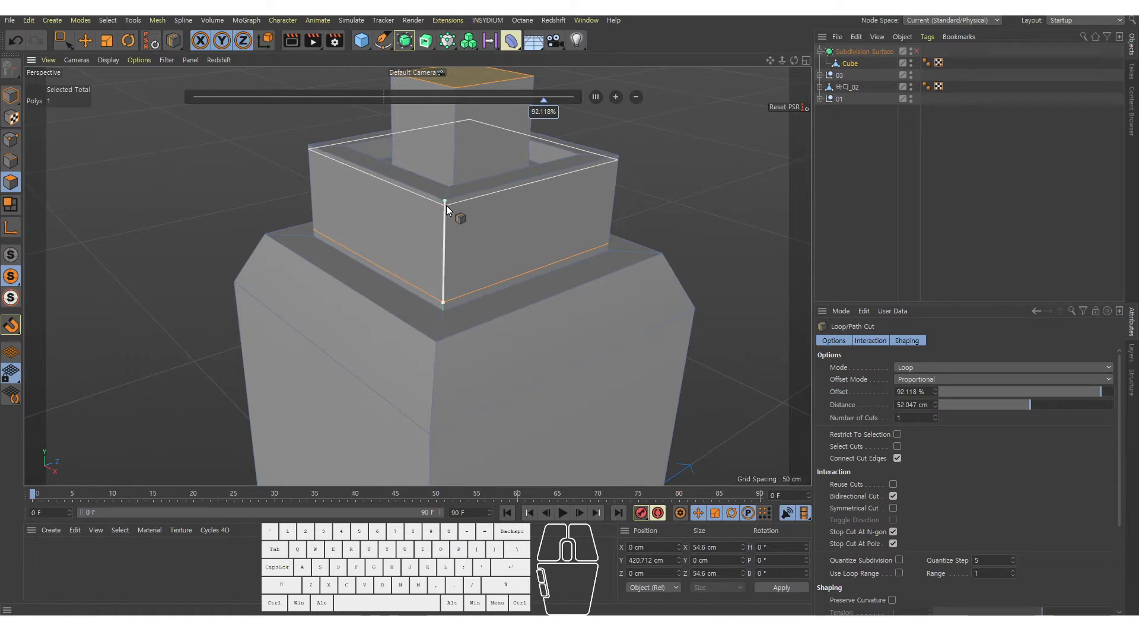
left_click(916, 52)
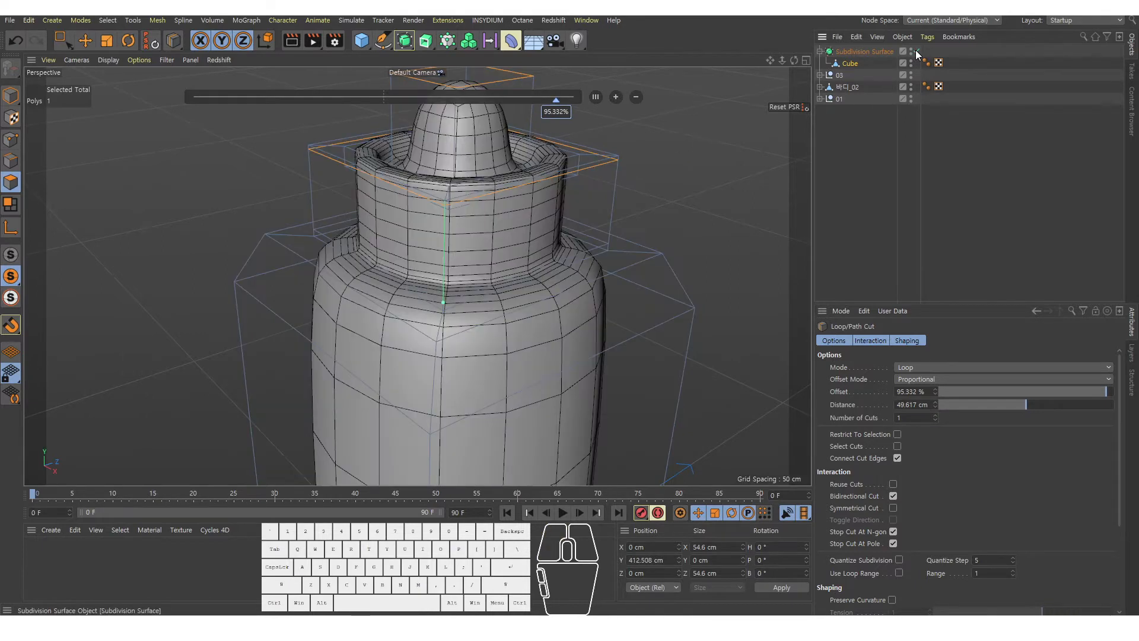
Step: Add loop cuts around the cube's sloped shoulder, at about 4.8% near its upper edge and another close to its lower edge
left_click(877, 52)
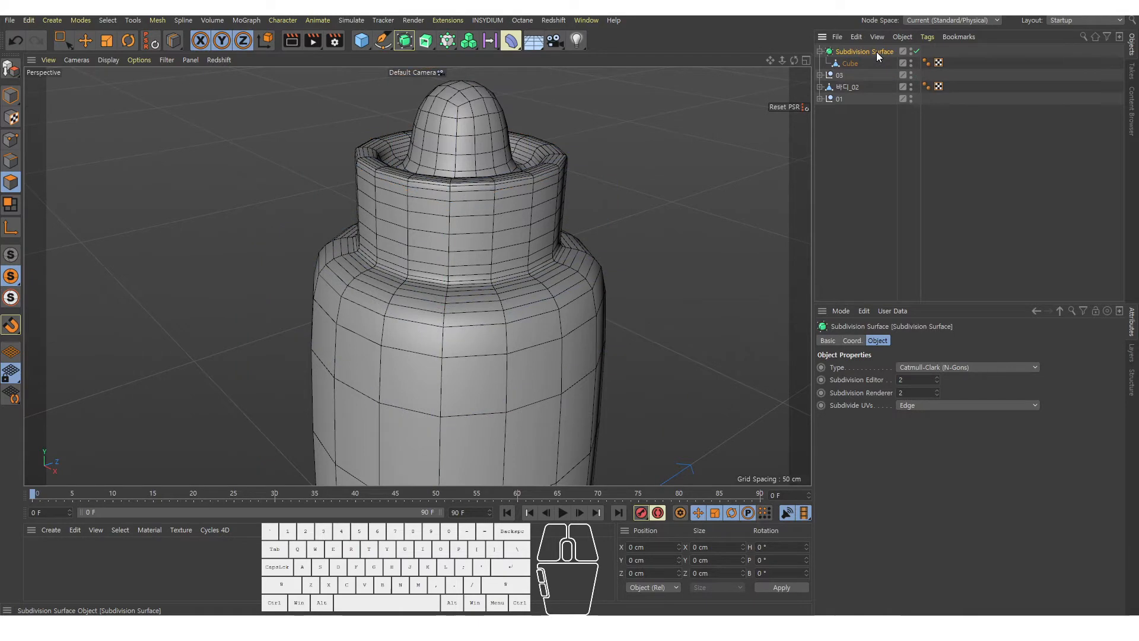
left_click(846, 65)
left_click_drag(496, 294, 468, 289, "alt")
middle_click_drag(504, 270, 481, 226, "alt")
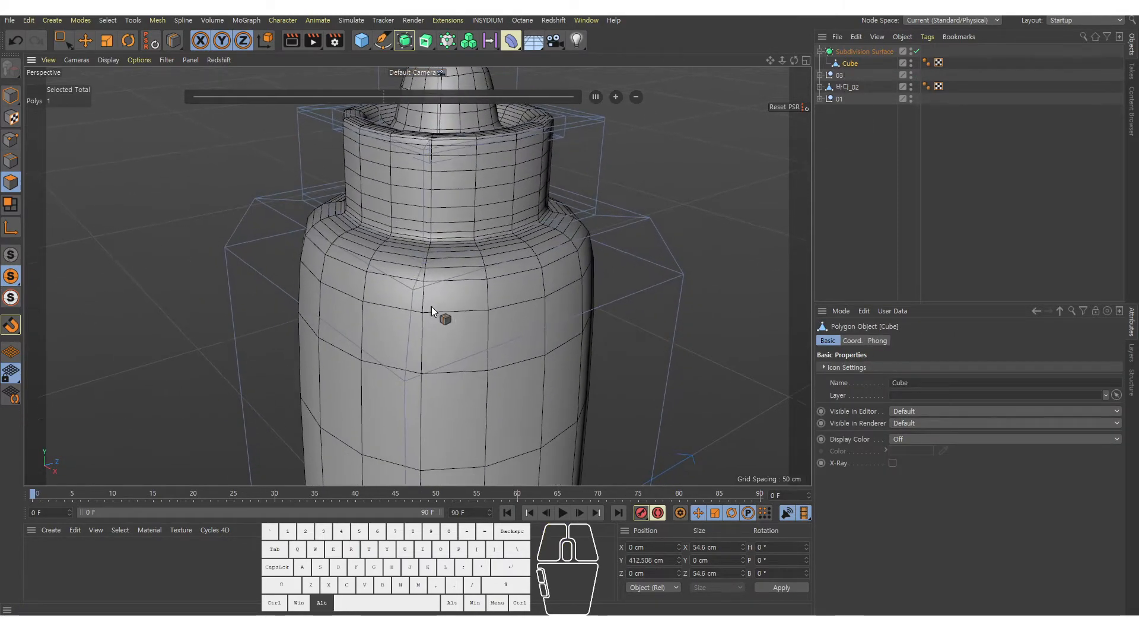
left_click_drag(432, 307, 420, 297, "alt")
left_click(414, 288)
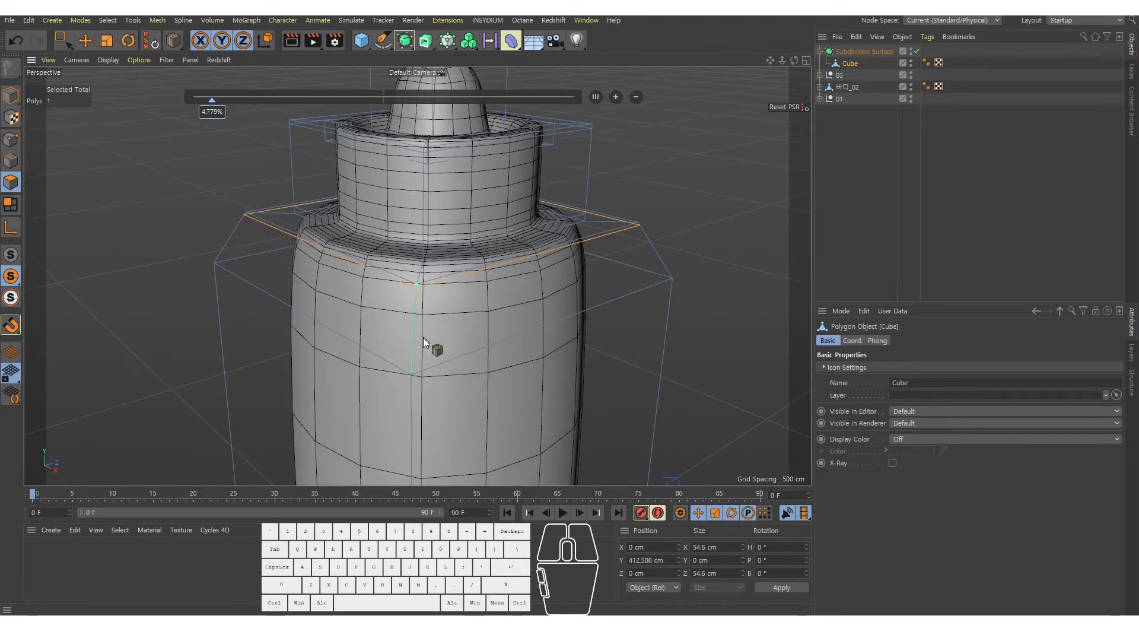
left_click(411, 365)
Step: Add a loop cut around the bottle body close to its bottom edge, at an offset of about 1.4%
right_click_drag(447, 349, 408, 311, "alt")
middle_click_drag(408, 311, 495, 237, "alt")
right_click_drag(509, 310, 483, 346, "alt")
middle_click_drag(489, 459, 436, 329, "alt")
mouse_move(439, 330)
right_mouse_down("alt")
mouse_move(543, 336)
mouse_move(440, 345)
right_mouse_up("alt")
left_click(415, 448)
Step: Add a loop cut around the central nozzle just below its top edge, at an offset of about 96.8%
right_click_drag(492, 344, 403, 338, "alt")
middle_click_drag(450, 160, 404, 248, "alt")
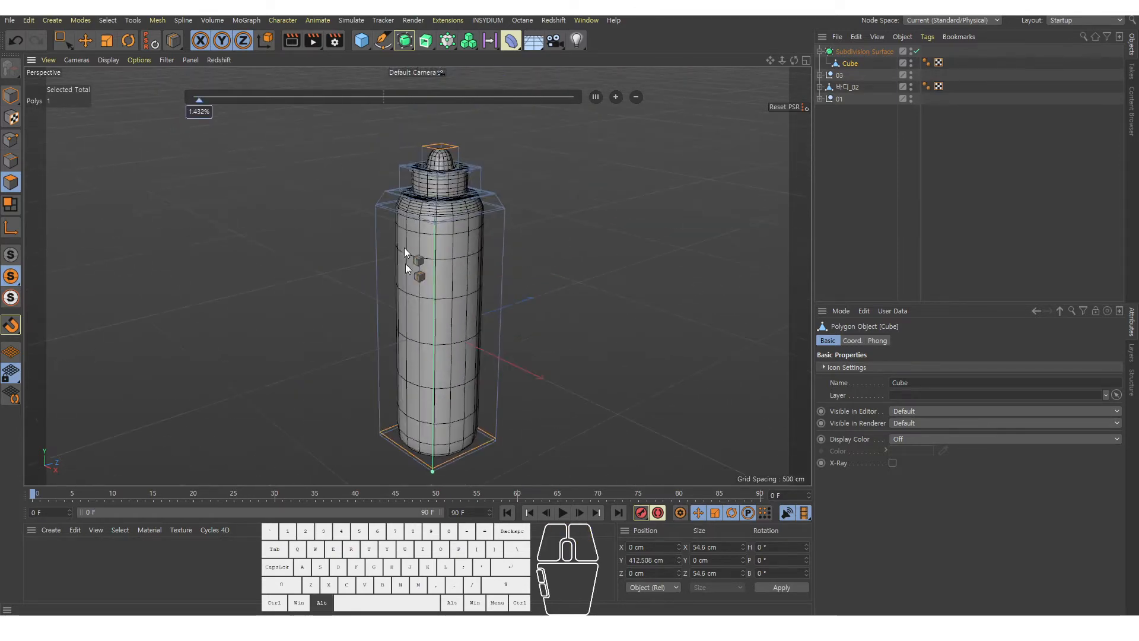
right_click_drag(404, 248, 459, 237, "alt")
middle_click_drag(443, 225, 413, 370, "alt")
right_click_drag(417, 344, 485, 236, "alt")
middle_click_drag(472, 195, 444, 288, "alt")
right_click_drag(444, 287, 470, 280, "alt")
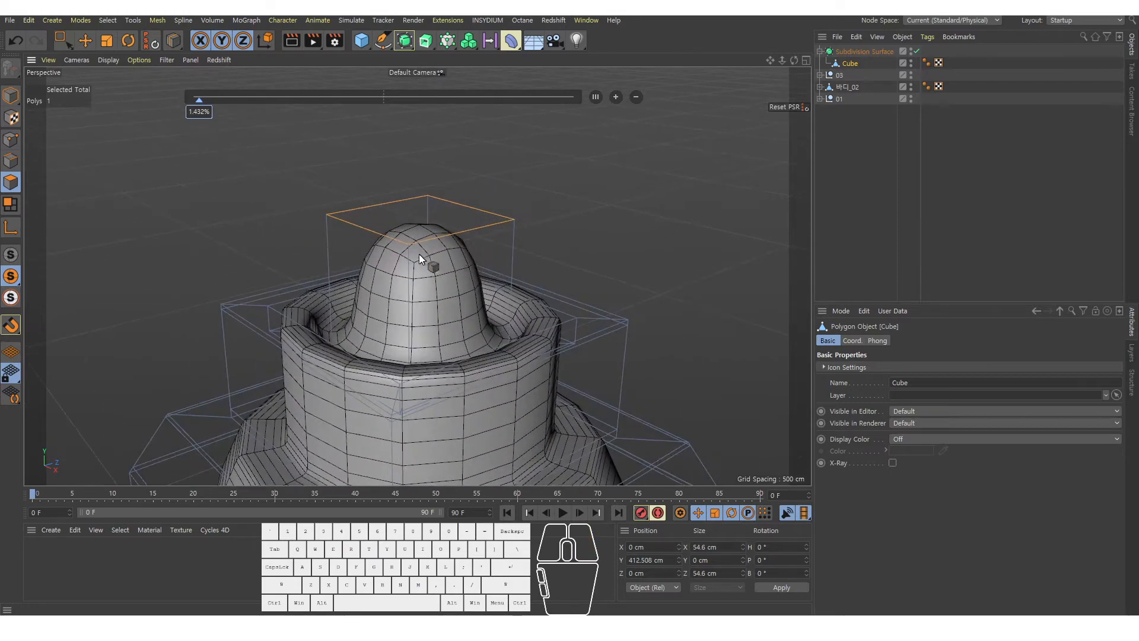
left_click(409, 248)
right_click_drag(559, 289, 504, 287, "alt")
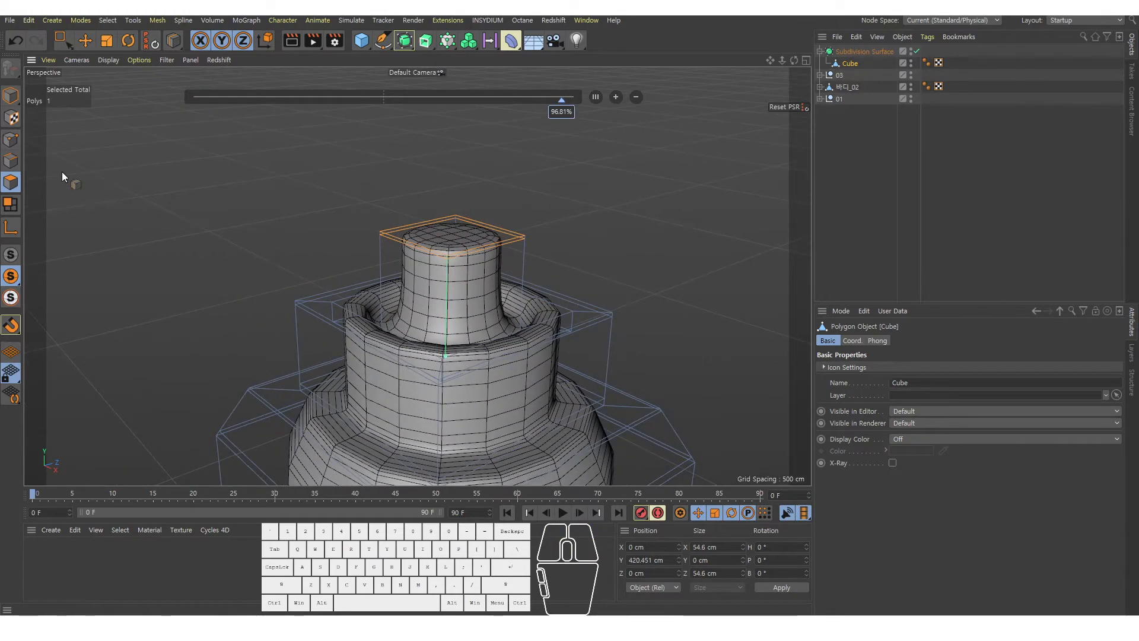
Step: Add a loop cut around the central nozzle near its base inside the recess, at an offset of about 94%
right_click_drag(446, 324, 465, 322, "alt")
left_click_drag(465, 322, 450, 347, "alt")
right_click_drag(451, 347, 501, 309, "alt")
left_click_drag(502, 309, 506, 332, "alt")
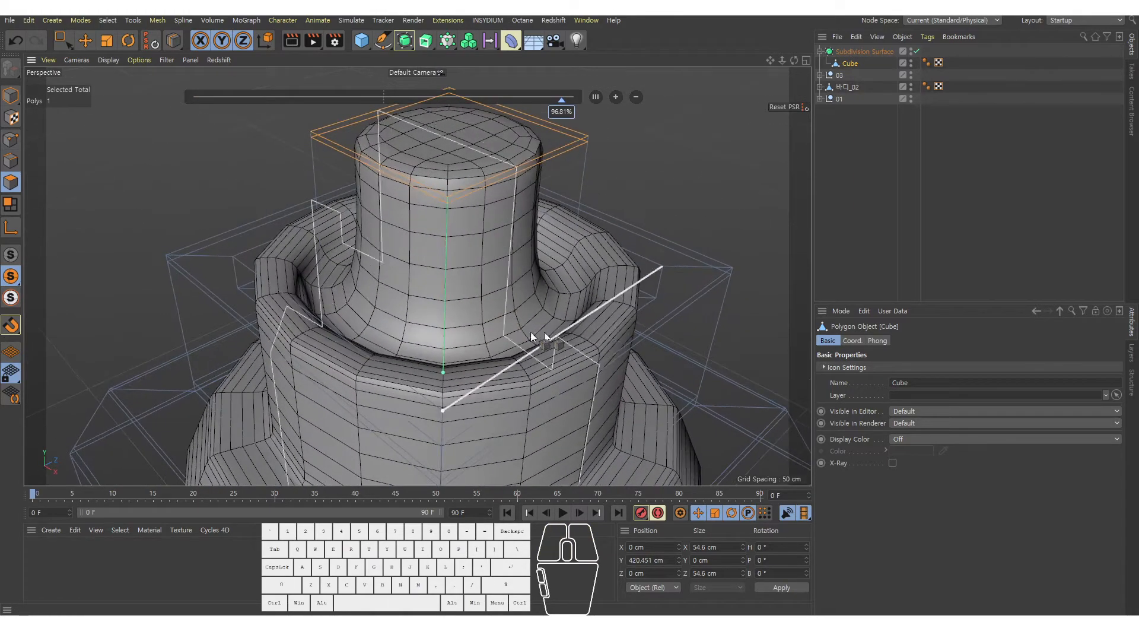
left_click(565, 288)
right_click_drag(522, 328, 488, 326, "alt")
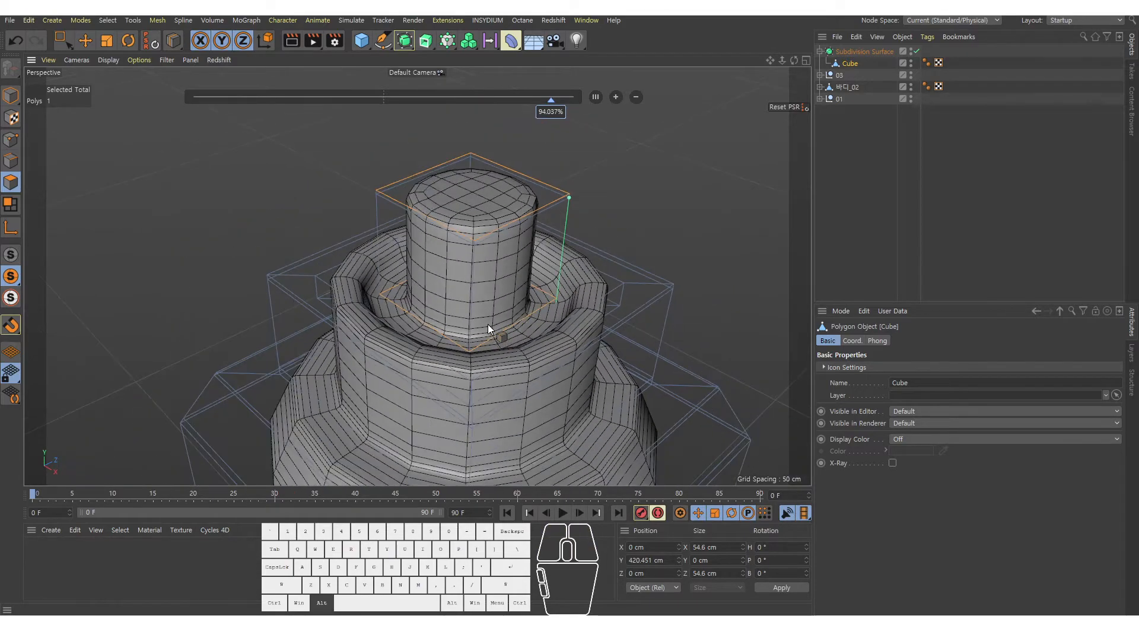
Step: Try an extra loop cut at the top of the bottle's shoulder, and undo it
middle_click_drag(488, 325, 458, 292, "alt")
right_click_drag(457, 291, 479, 294, "alt")
right_click_drag(380, 316, 356, 315, "alt")
middle_click_drag(457, 332, 435, 239, "alt")
right_click_drag(479, 384, 509, 379, "alt")
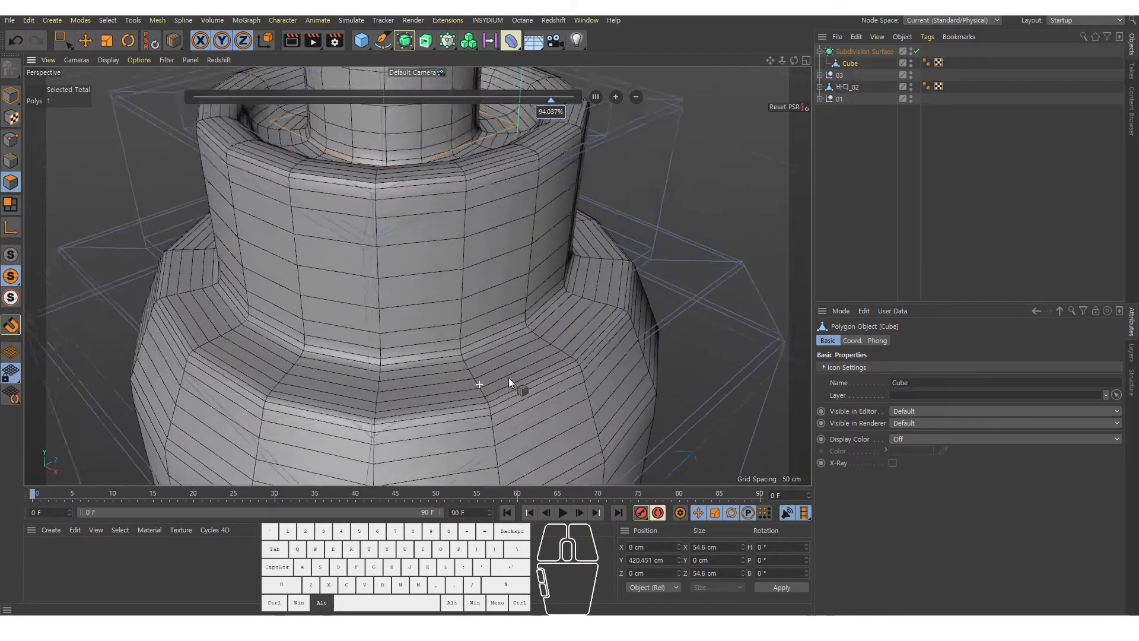
left_click_drag(554, 350, 587, 294, "alt")
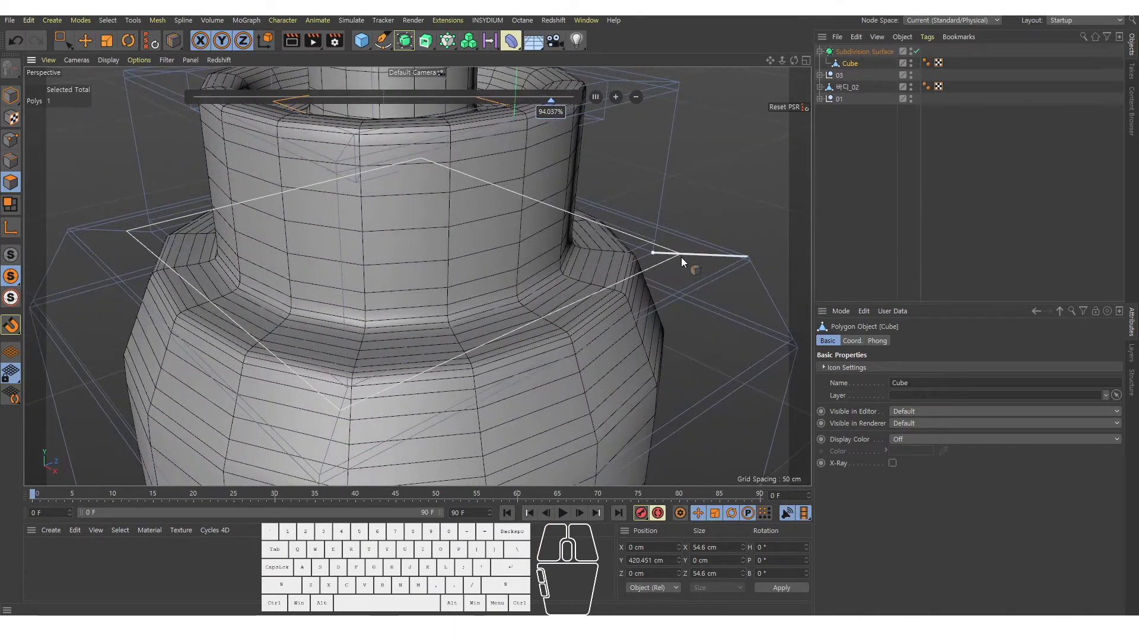
right_click_drag(713, 257, 475, 389, "alt")
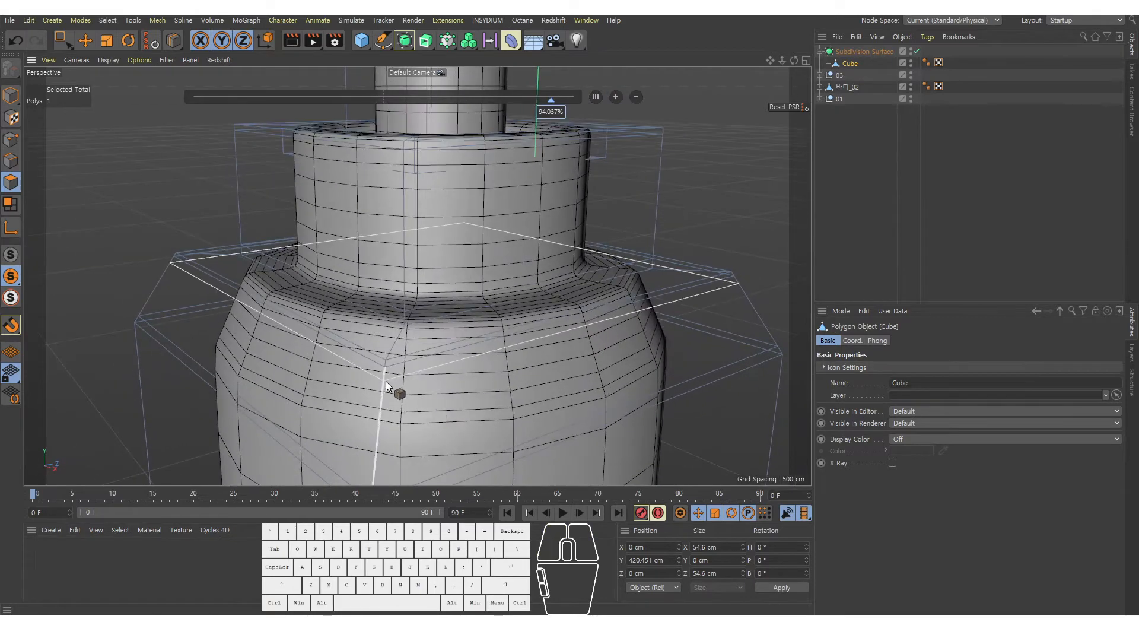
left_click(400, 337)
key("ctrl+z")
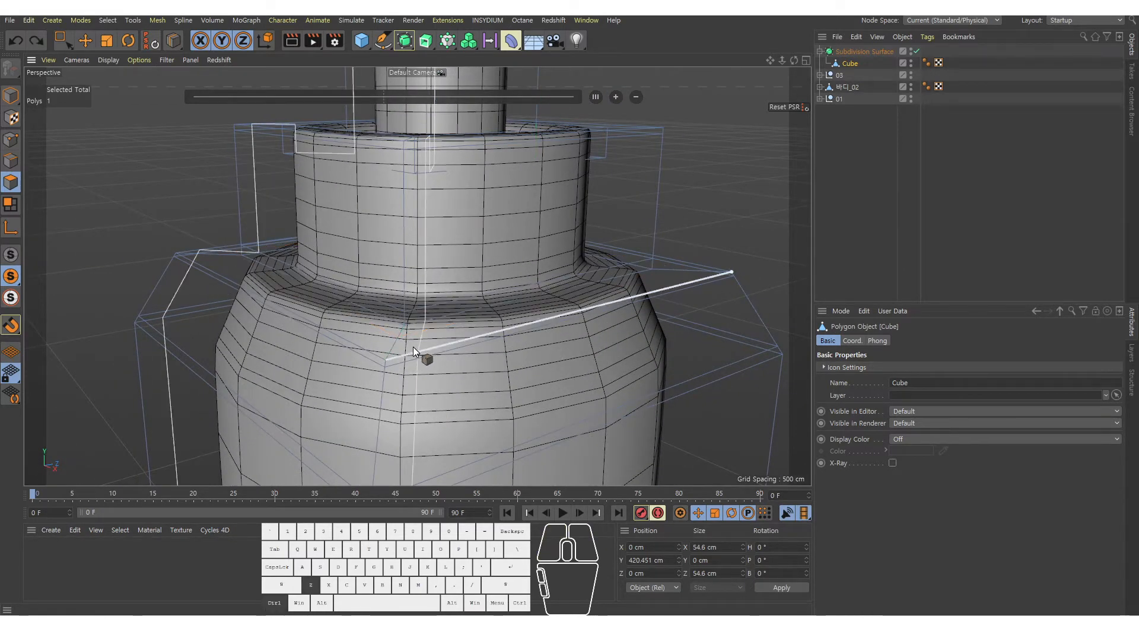
Step: Switch to Model mode with the Move tool and collapse the Subdivision Surface hierarchy
right_click_drag(414, 347, 94, 155, "alt")
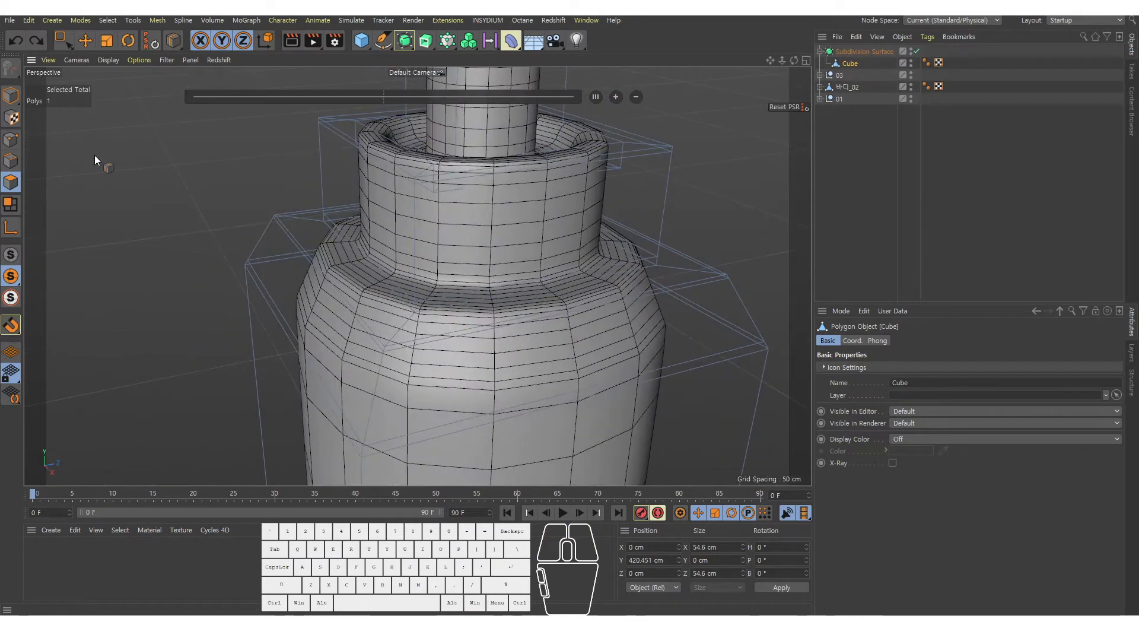
left_click(16, 100)
left_click(90, 45)
right_click_drag(484, 205, 361, 213, "alt")
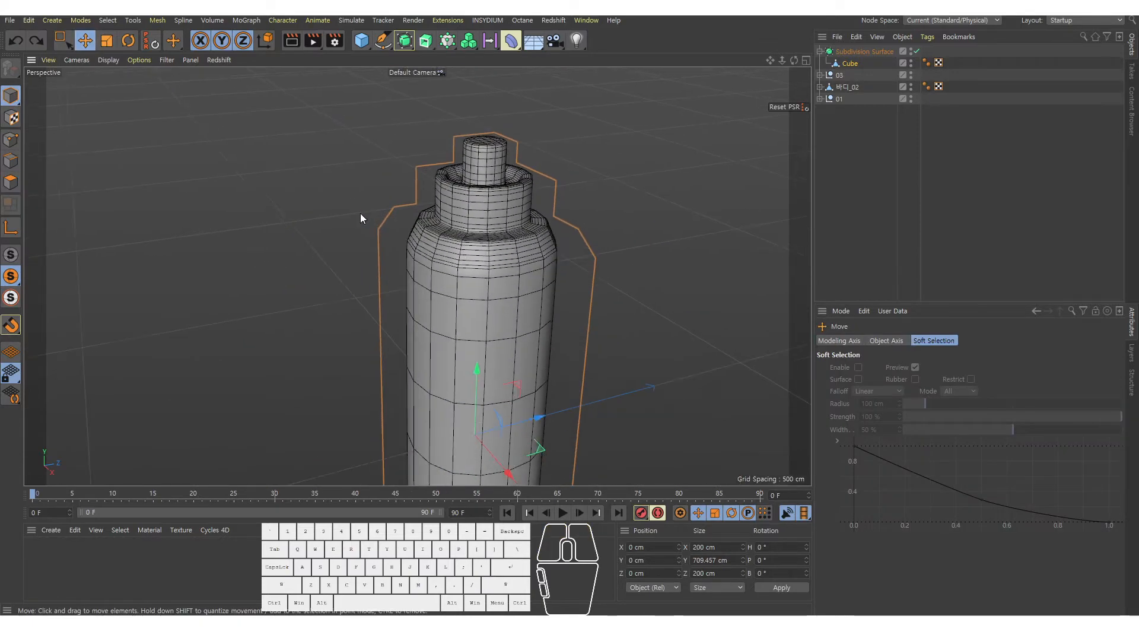
mouse_move(502, 293)
right_mouse_down("alt")
mouse_move(438, 264)
mouse_move(528, 315)
mouse_move(492, 285)
right_mouse_up("alt")
middle_click_drag(491, 285, 508, 237, "alt")
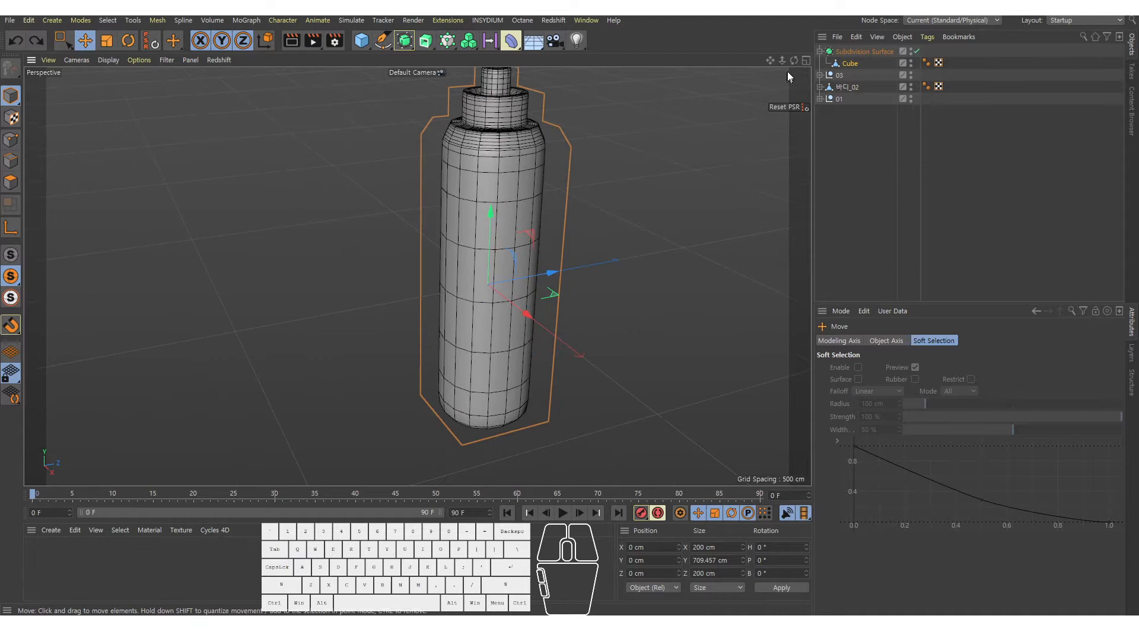
left_click(819, 52)
Step: Add a Cylinder, reduce its height to about 64.6 cm and lower it to Y about -265 cm at the bottle's base
left_click_drag(369, 42, 593, 59)
middle_click(496, 216)
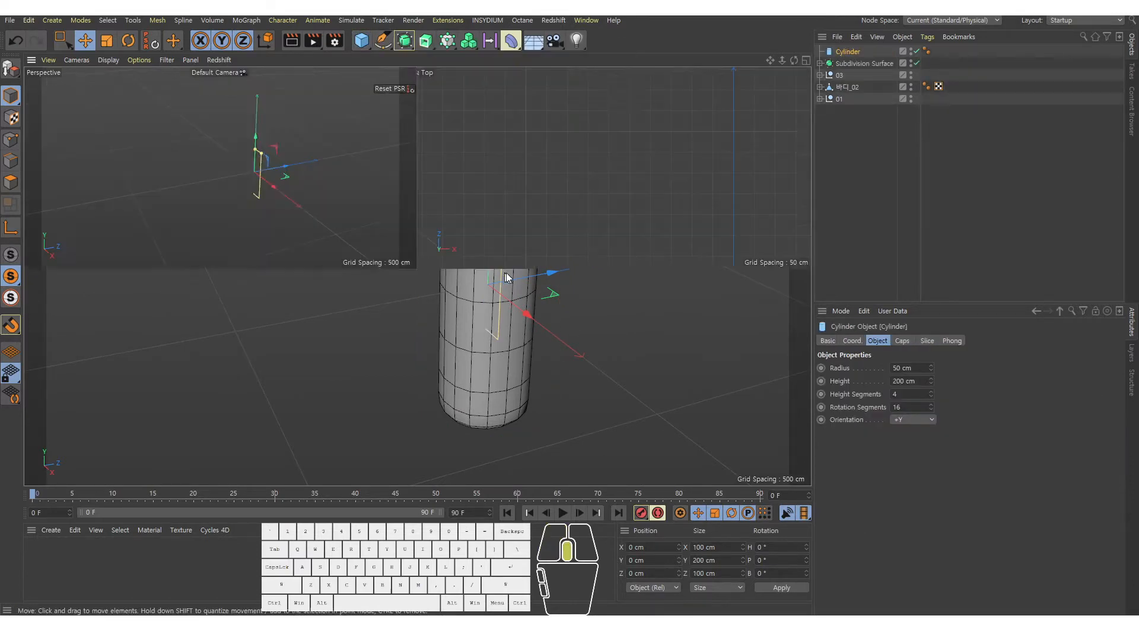
middle_click(230, 365)
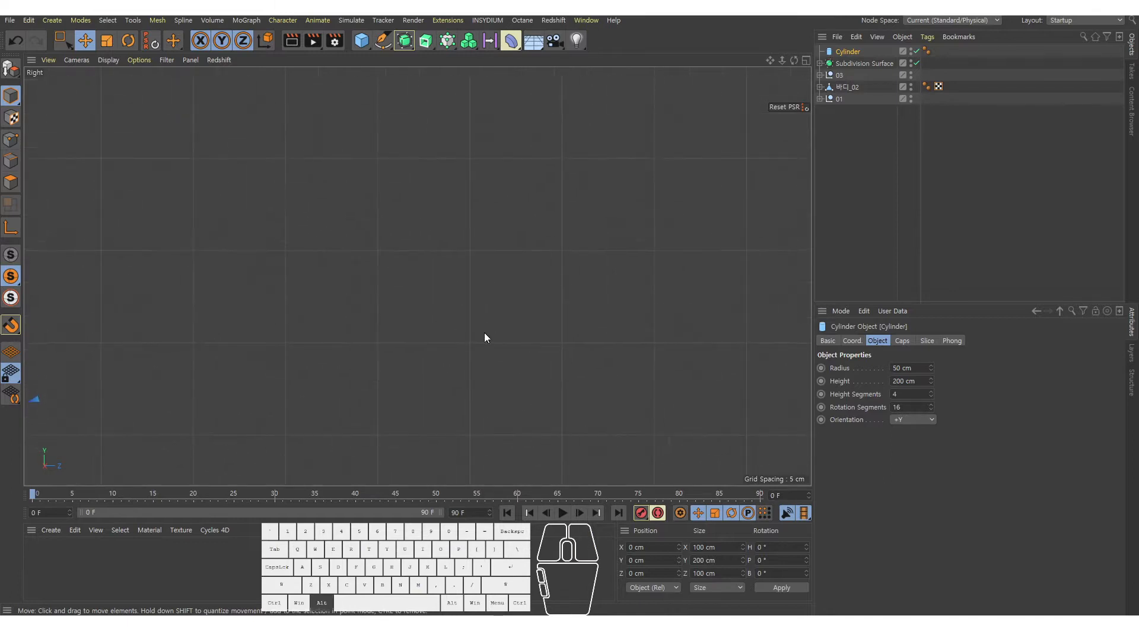
right_click_drag(484, 337, 419, 348, "alt")
middle_click_drag(502, 290, 634, 212, "alt")
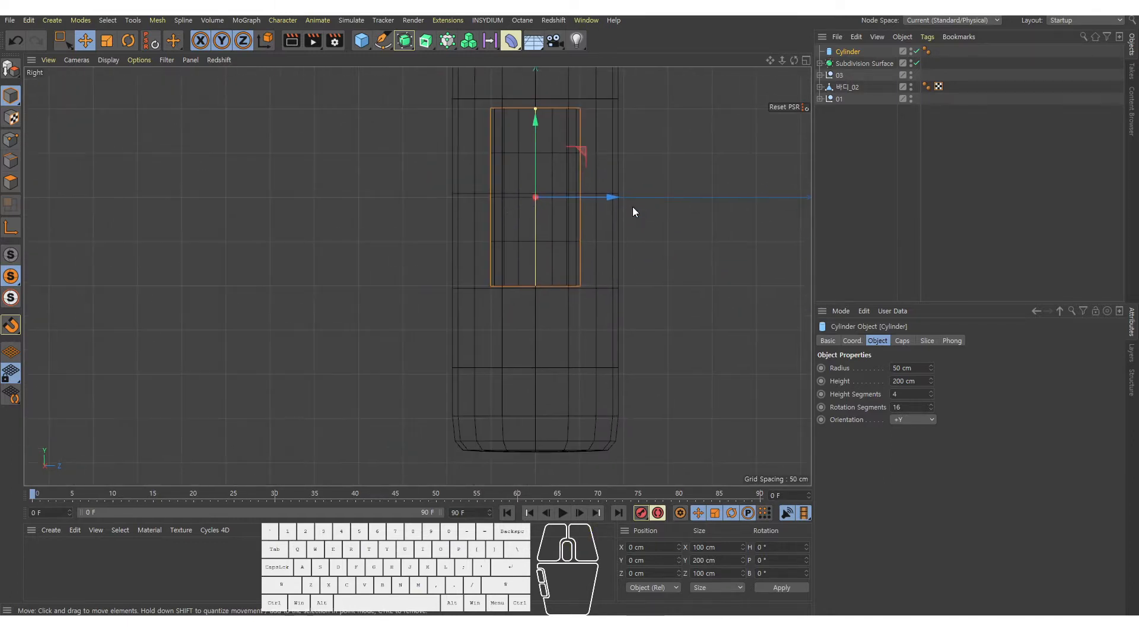
left_click_drag(533, 162, 544, 340)
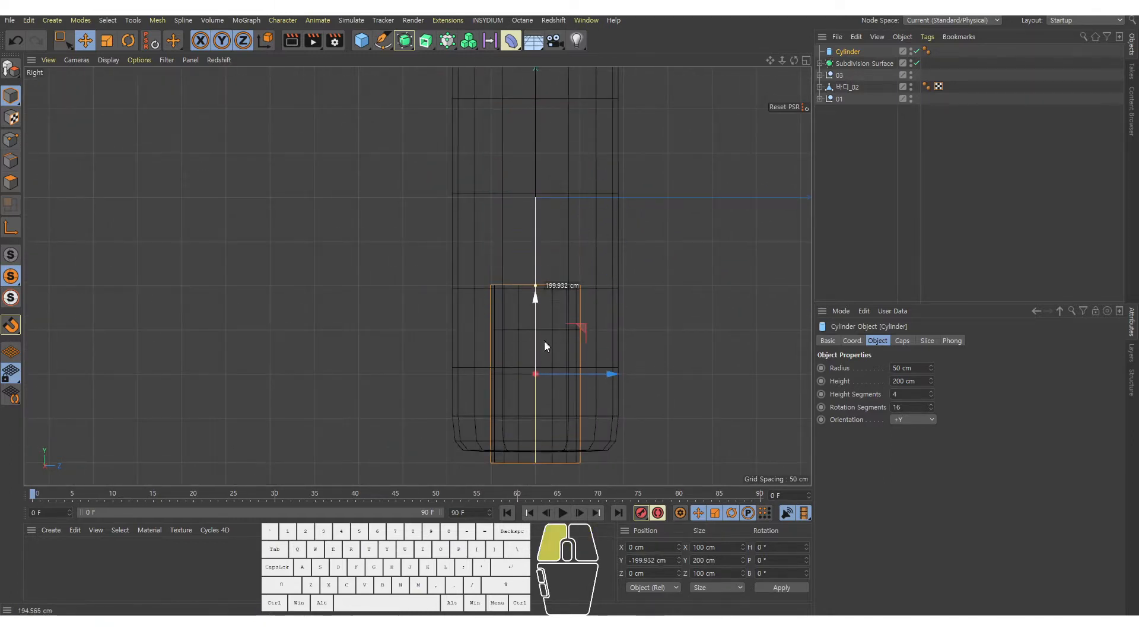
middle_click_drag(544, 340, 541, 190, "alt")
left_click_drag(532, 163, 540, 277)
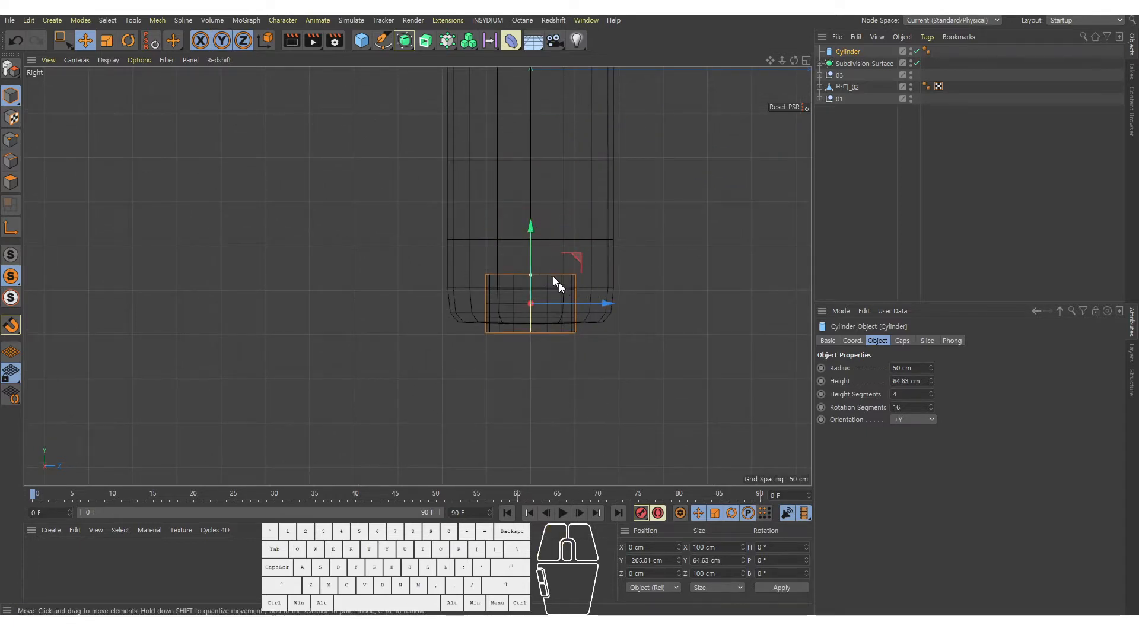
Step: Widen the base cylinder to a radius of about 137.2 cm and set its height segments to 1
middle_click(571, 331)
middle_click(282, 190)
middle_click_drag(545, 313, 525, 251, "alt")
right_click_drag(483, 354, 504, 367, "alt")
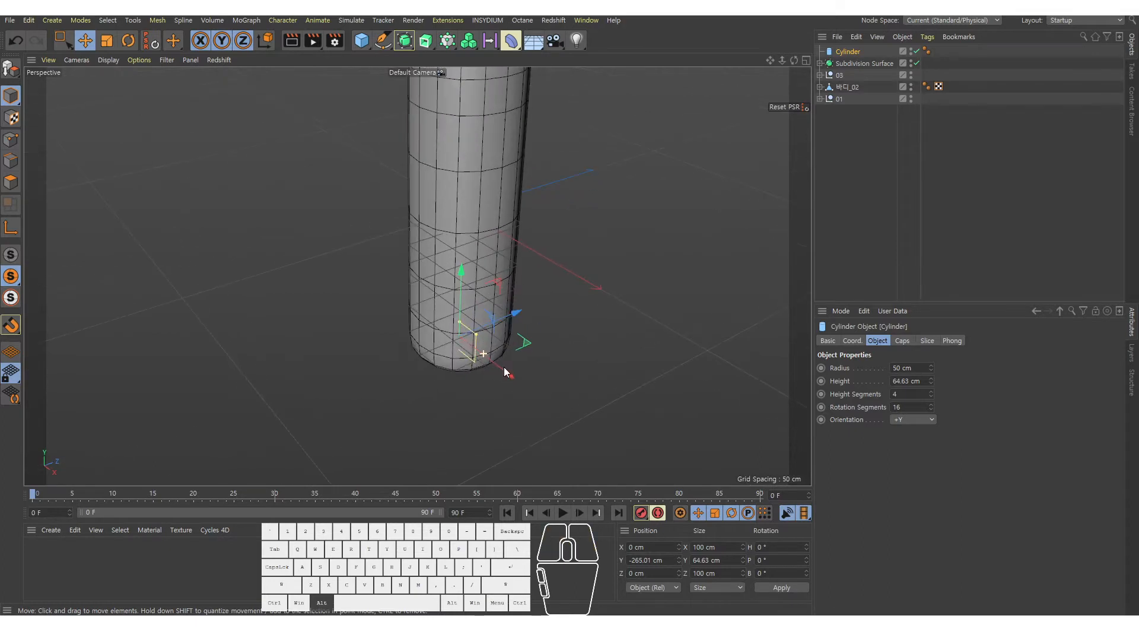
left_click_drag(479, 336, 511, 363)
double_click(900, 394)
type("1")
key("Return")
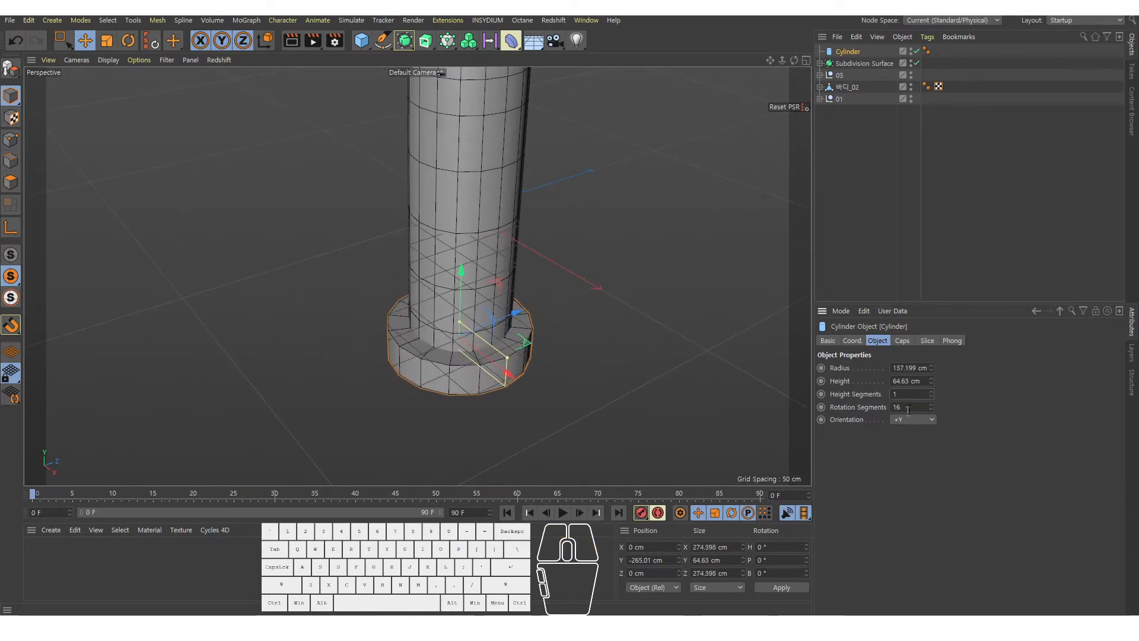
Step: Set the base cylinder's rotation segments to 32 and lower it to Y about -278 cm
left_click_drag(909, 403, 911, 445)
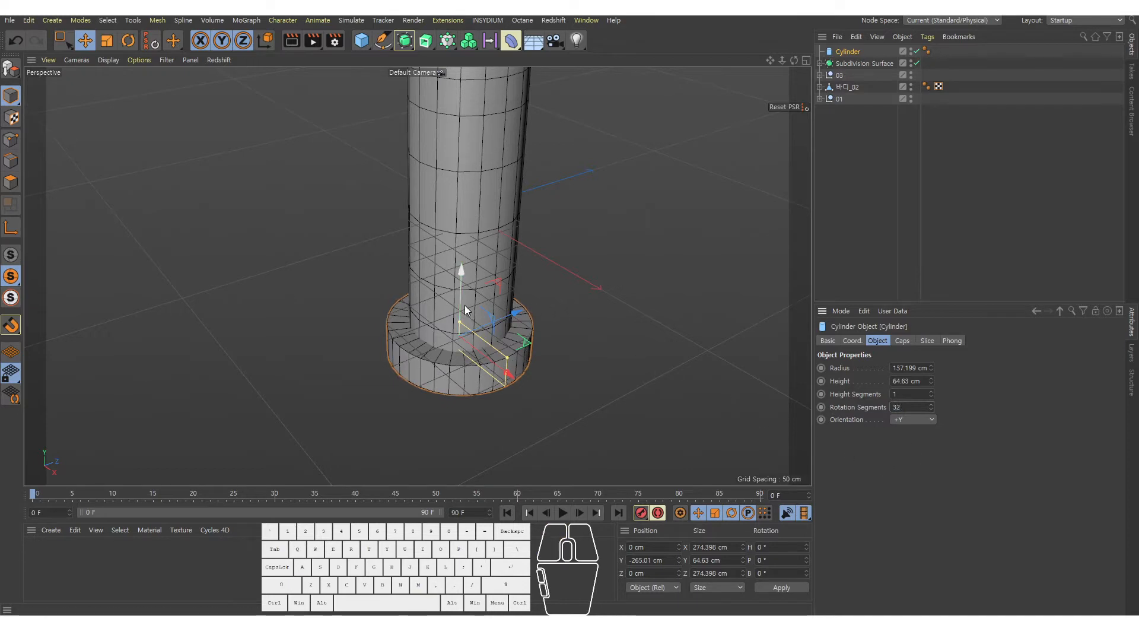
left_click_drag(460, 301, 463, 305)
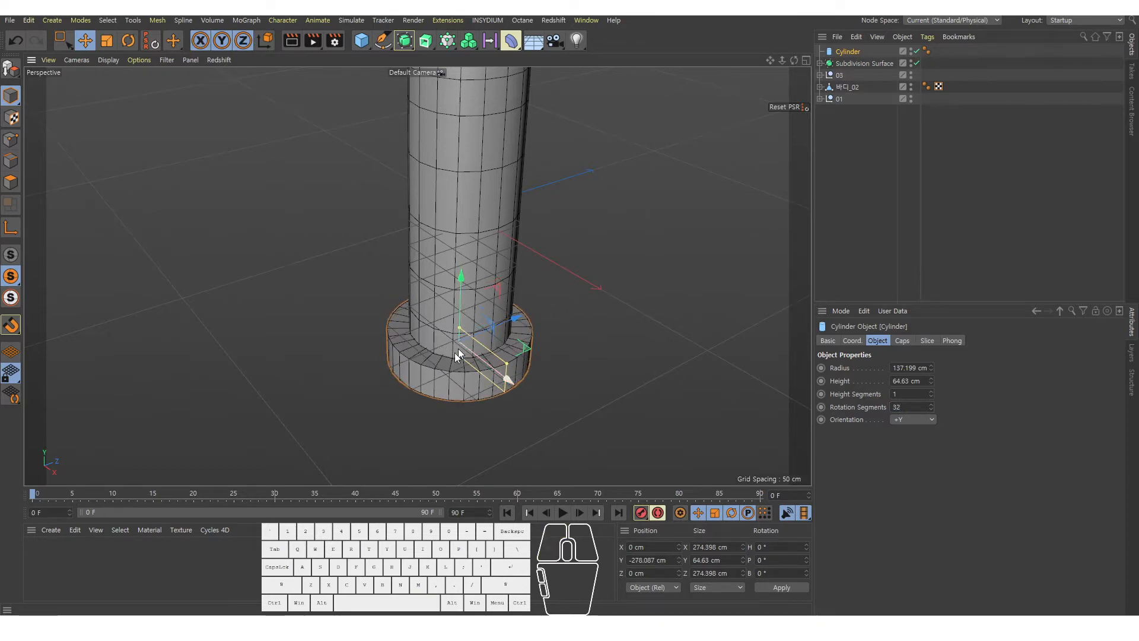
right_click_drag(445, 360, 483, 335, "alt")
left_click_drag(483, 339, 492, 337, "alt")
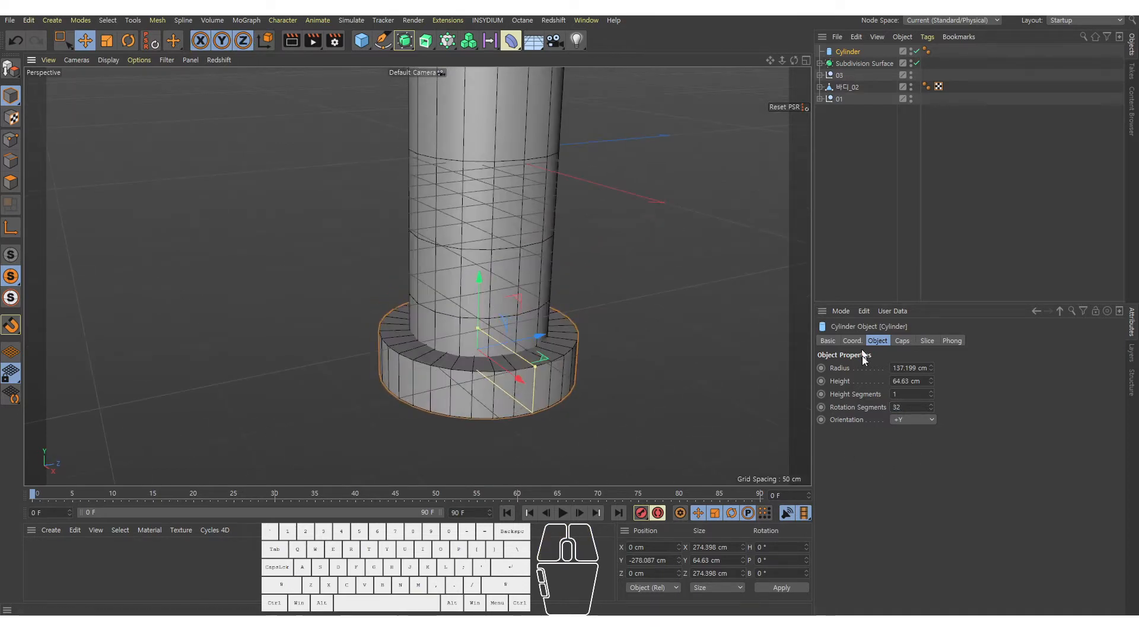
Step: Try a fillet on the base cylinder's caps
left_click(902, 340)
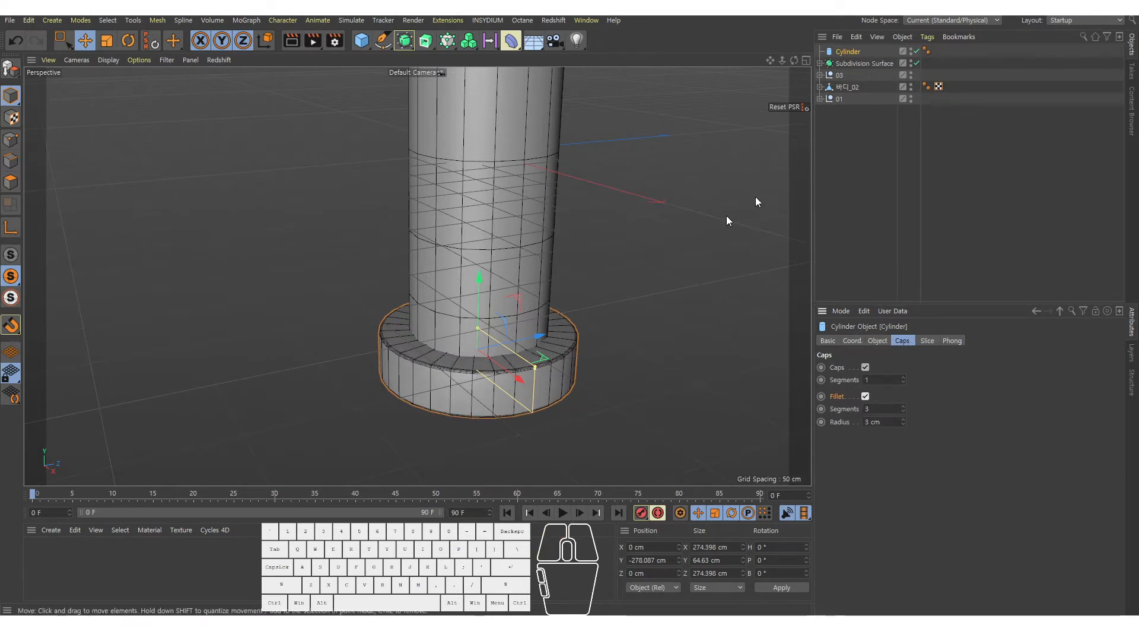
left_click(870, 118)
left_click(840, 53)
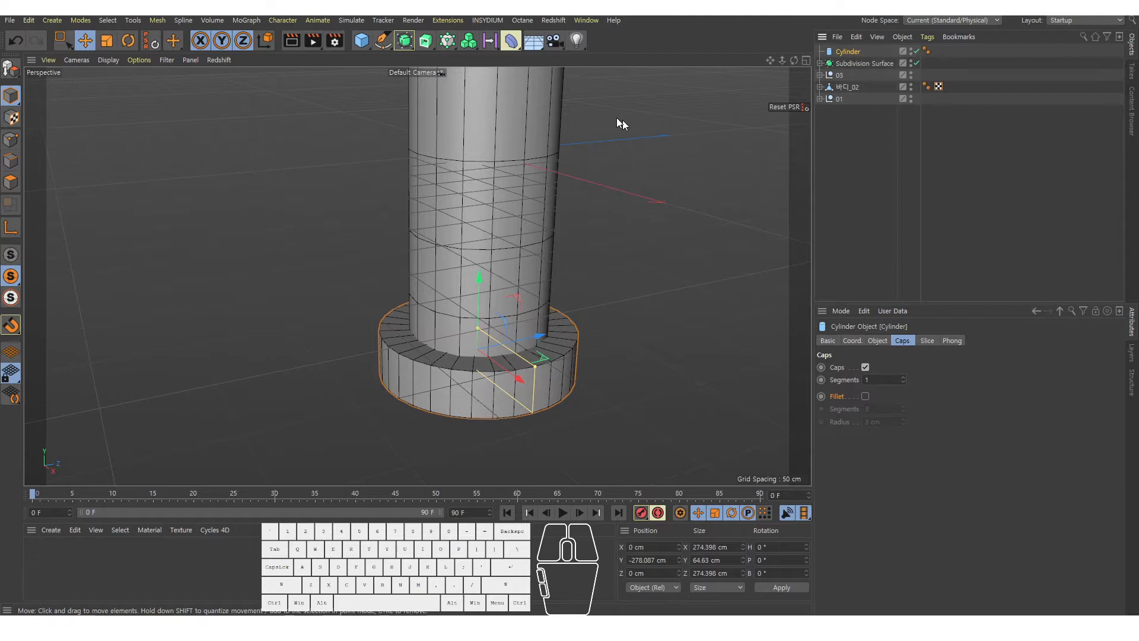
Step: Add a Bevel deformer as a child of the base cylinder
left_click(510, 40)
left_click(473, 105)
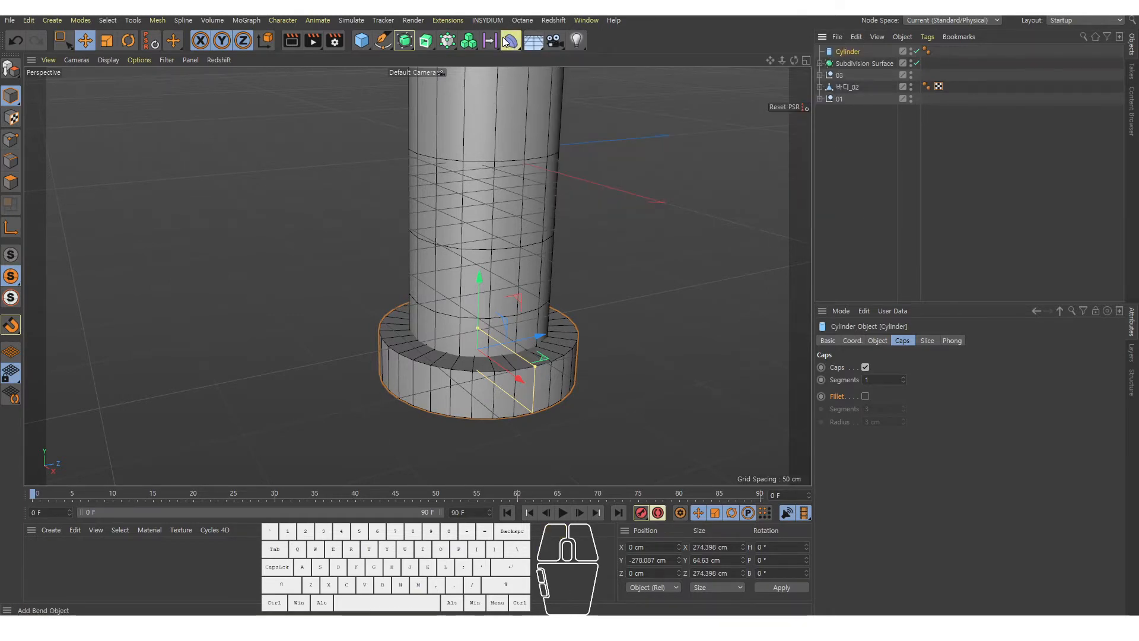
left_click_drag(505, 40, 725, 206)
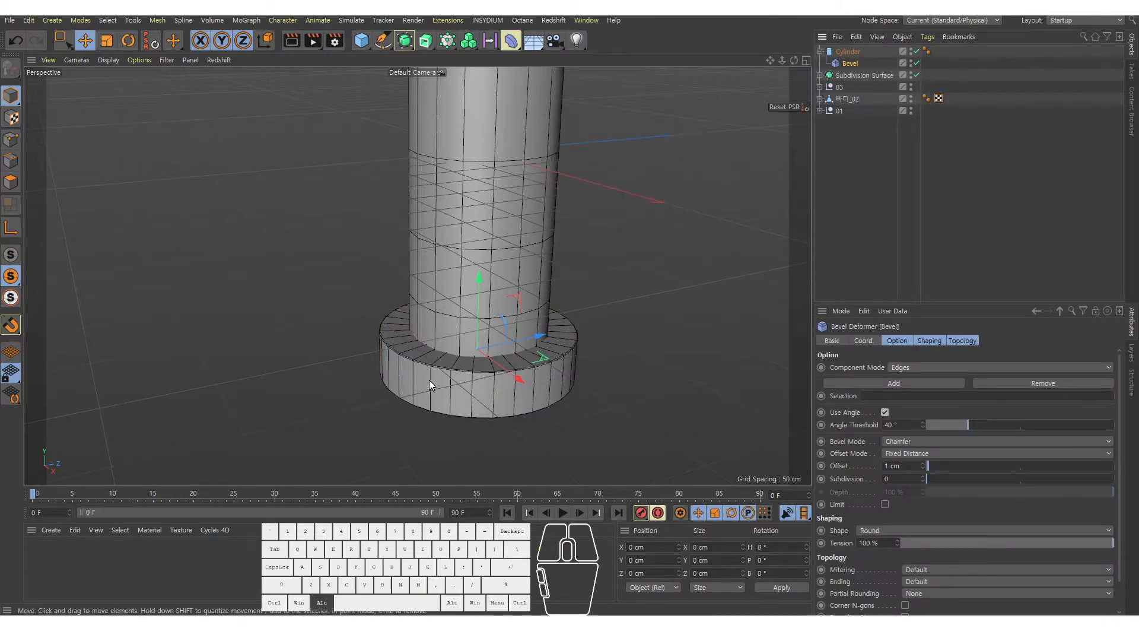
Step: Set the Bevel deformer's offset to 10 cm and its subdivision to 2
right_click_drag(429, 379, 451, 383, "alt")
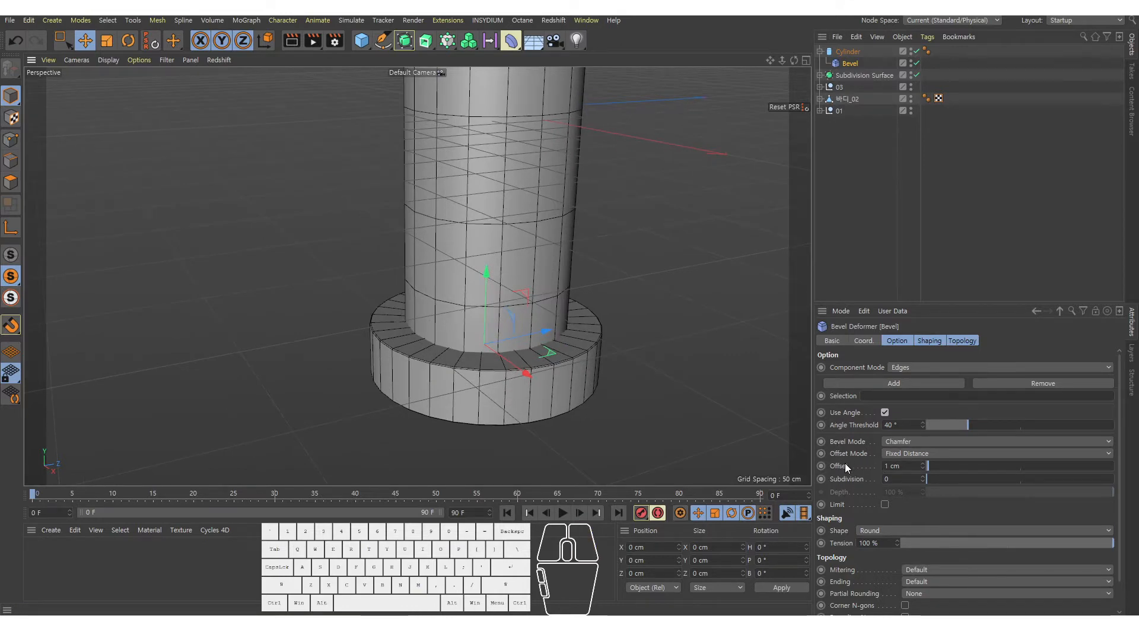
left_click(845, 478)
left_click_drag(901, 467, 838, 473)
type("3")
key("Return")
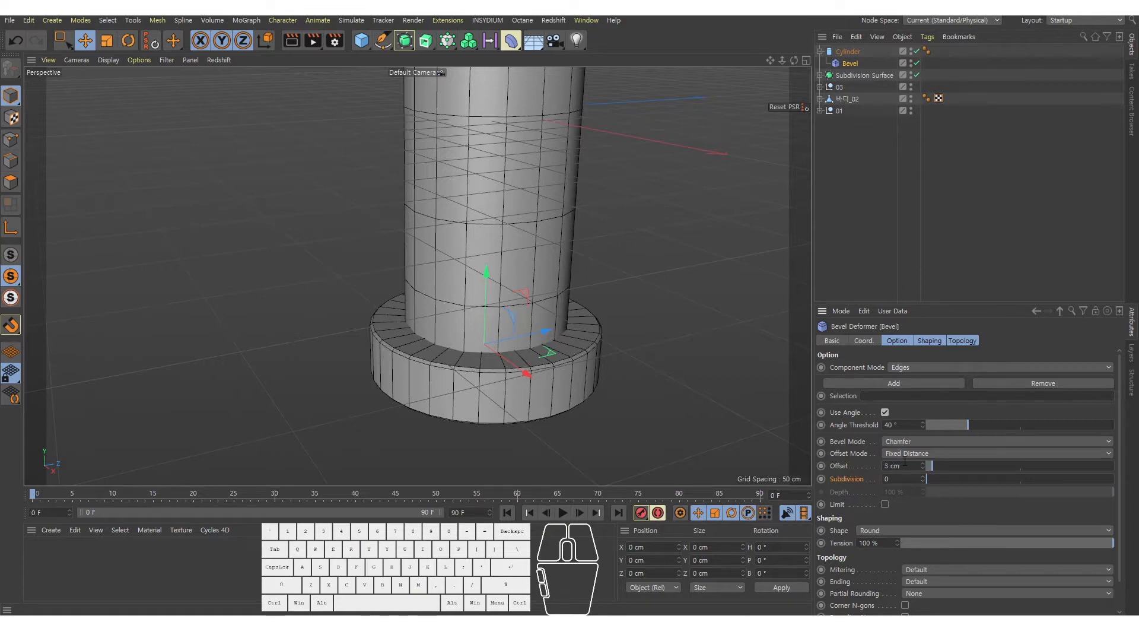
left_click_drag(909, 467, 825, 478)
type("10")
key("Return")
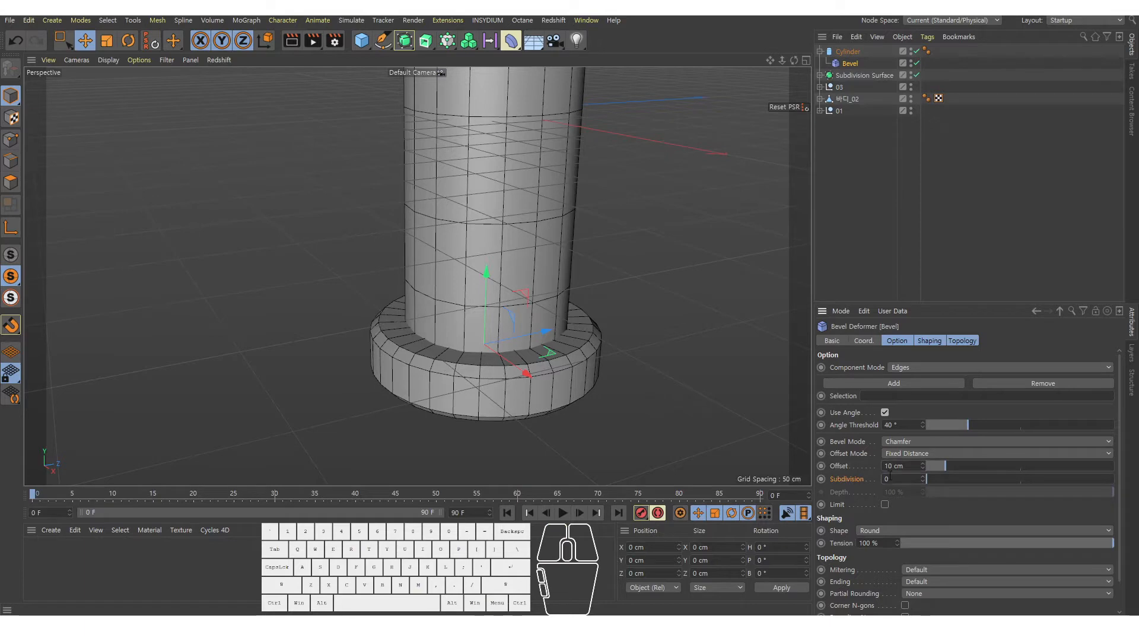
left_click(899, 478)
type("2")
key("Return")
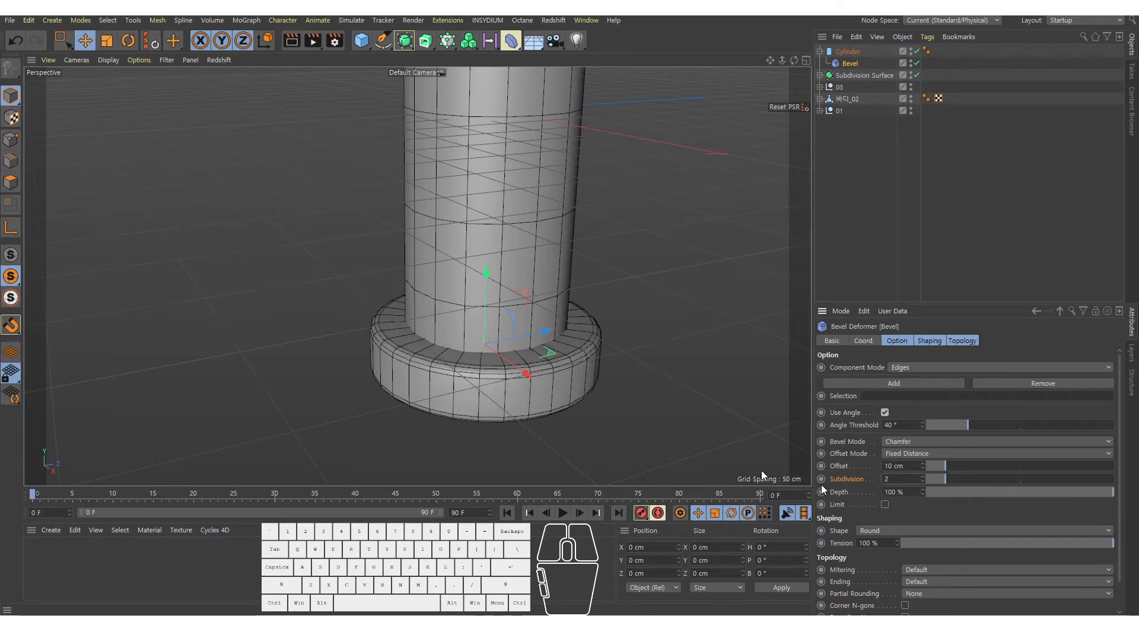
Step: Examine the whole bottle and its bevelled base from several angles and distances
right_click_drag(551, 247, 561, 224, "alt")
middle_click_drag(562, 225, 460, 343, "alt")
right_click_drag(460, 343, 438, 338, "alt")
left_click_drag(438, 338, 440, 326, "alt")
middle_click_drag(440, 325, 445, 286, "alt")
left_click_drag(447, 318, 442, 321, "alt")
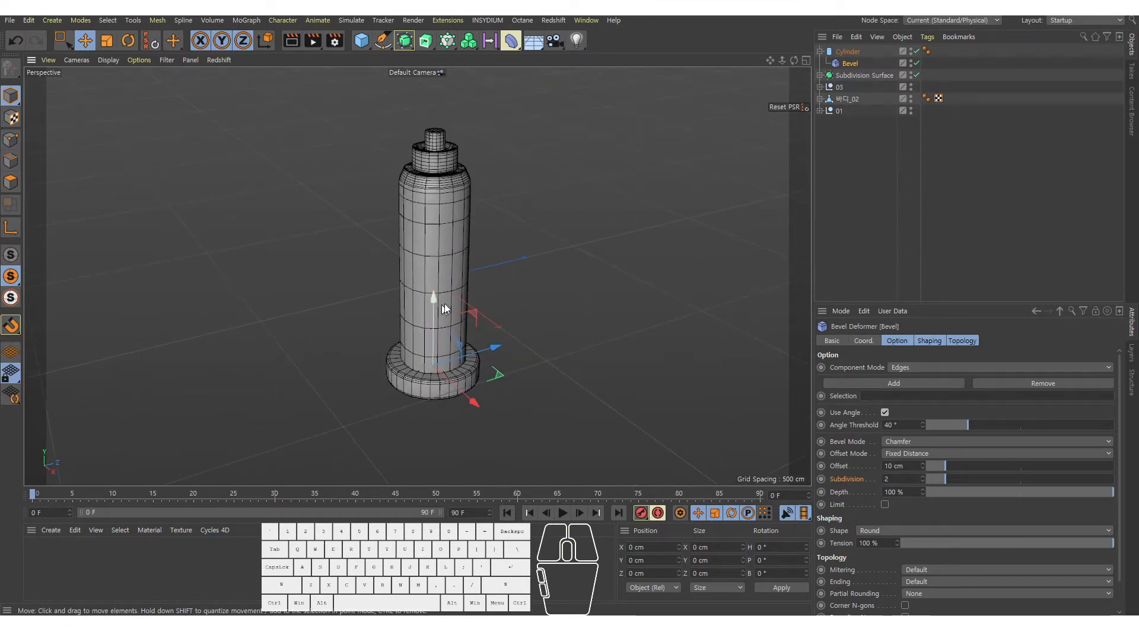
left_click_drag(441, 302, 468, 315, "alt")
middle_click_drag(468, 315, 495, 332, "alt")
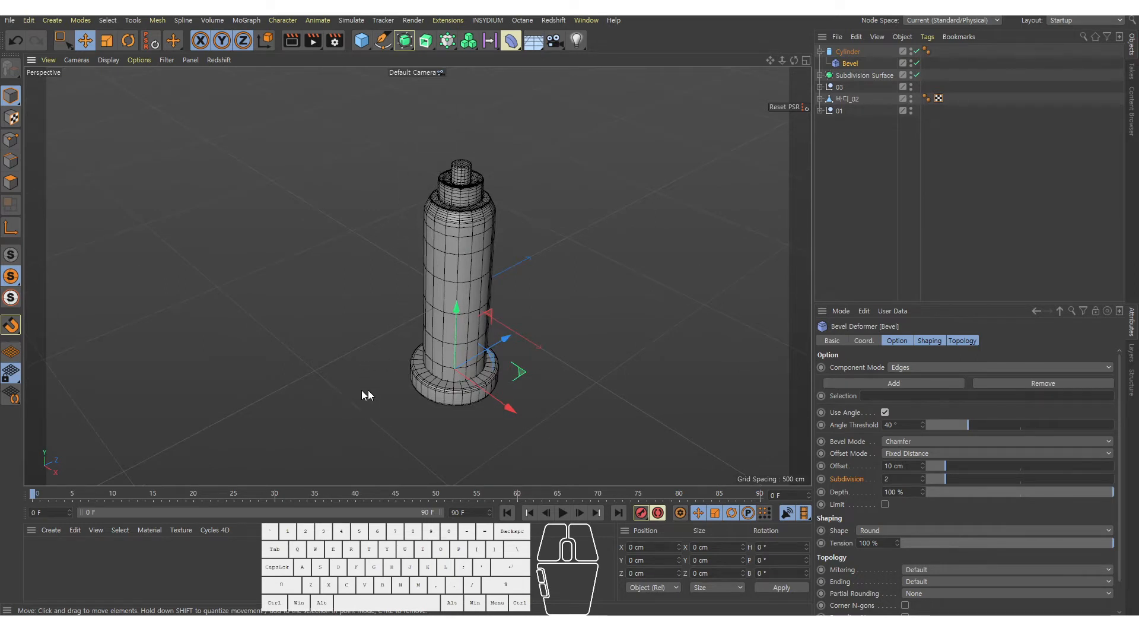
left_click_drag(363, 390, 466, 350, "alt")
Step: Save the scene and collapse the Cylinder's hierarchy
key("ctrl+s")
right_click_drag(466, 351, 448, 273, "alt")
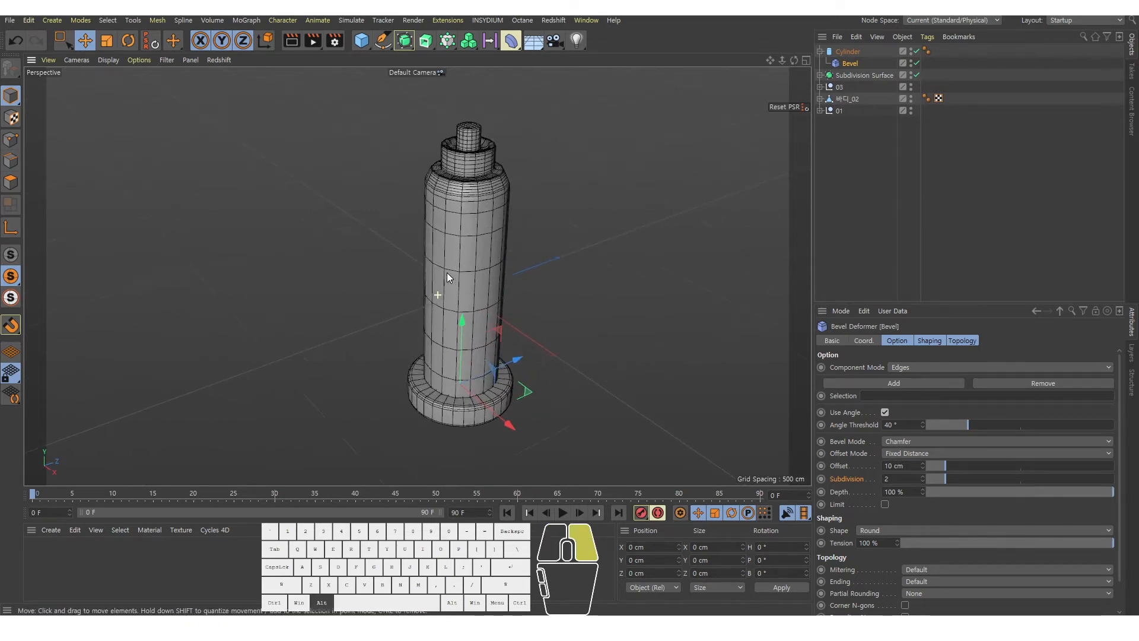
middle_click_drag(448, 273, 472, 296, "alt")
left_click(820, 51)
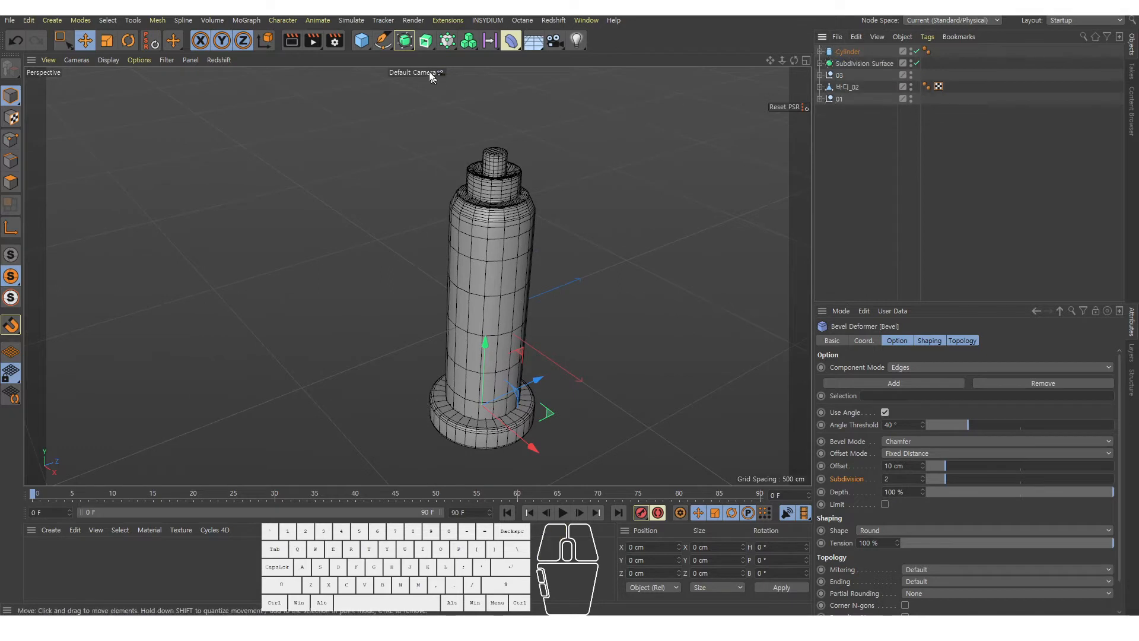
Step: Add a Sweep generator and move it away from the bottle to Z about 857 cm
left_click_drag(425, 40, 466, 117)
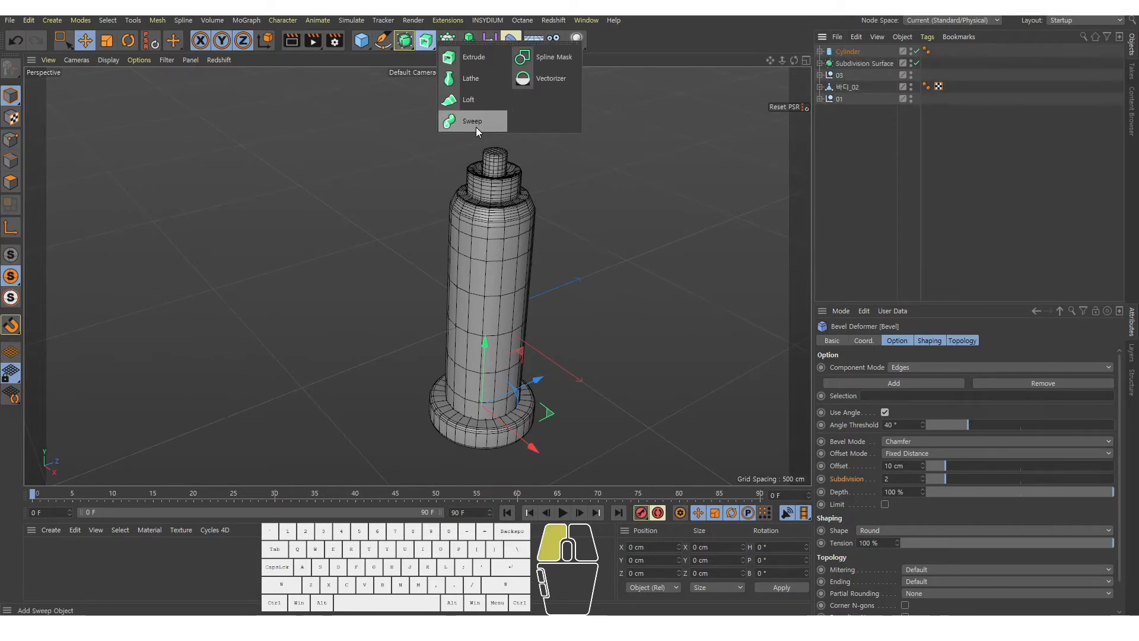
left_click(476, 127)
right_click_drag(481, 172, 429, 275, "alt")
middle_click_drag(429, 275, 290, 275, "alt")
left_click_drag(381, 296, 587, 231)
left_click_drag(573, 224, 519, 189, "alt")
Step: Add a Circle spline with a 200 cm radius, duplicate it and nest both circles under the Sweep
left_click_drag(384, 40, 520, 83)
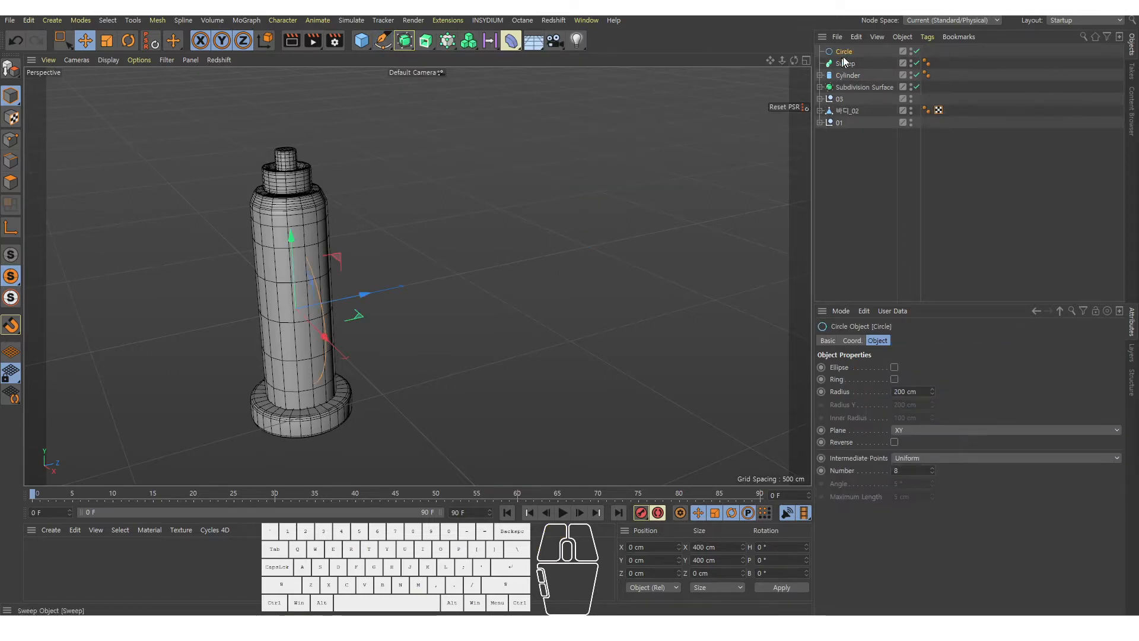
left_click_drag(852, 52, 849, 74, "ctrl")
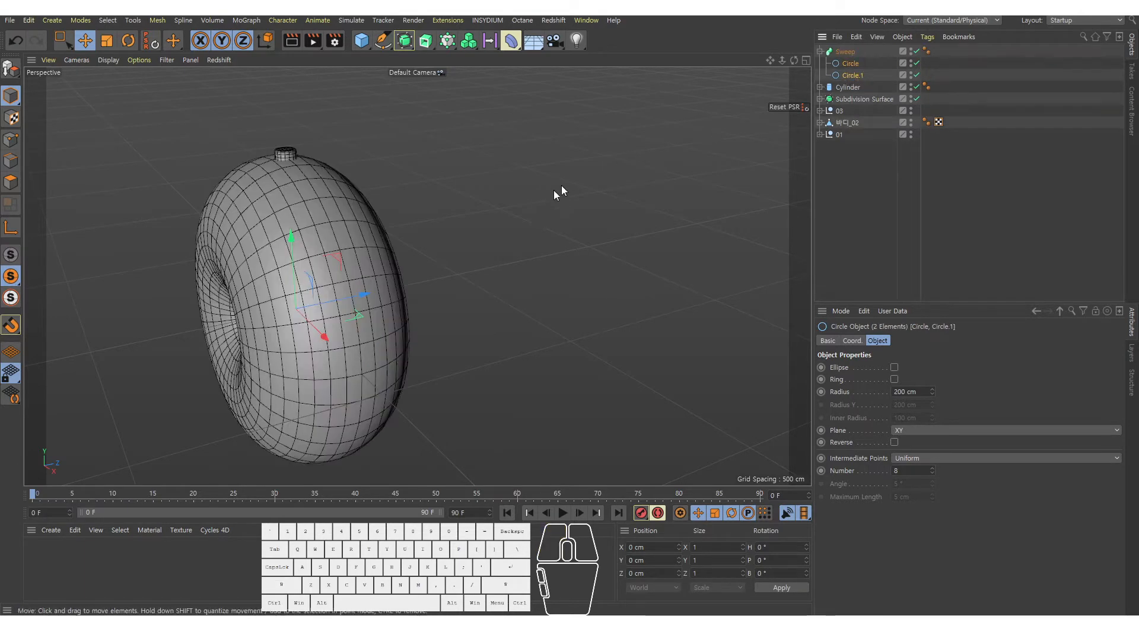
left_click_drag(643, 198, 748, 150, "alt")
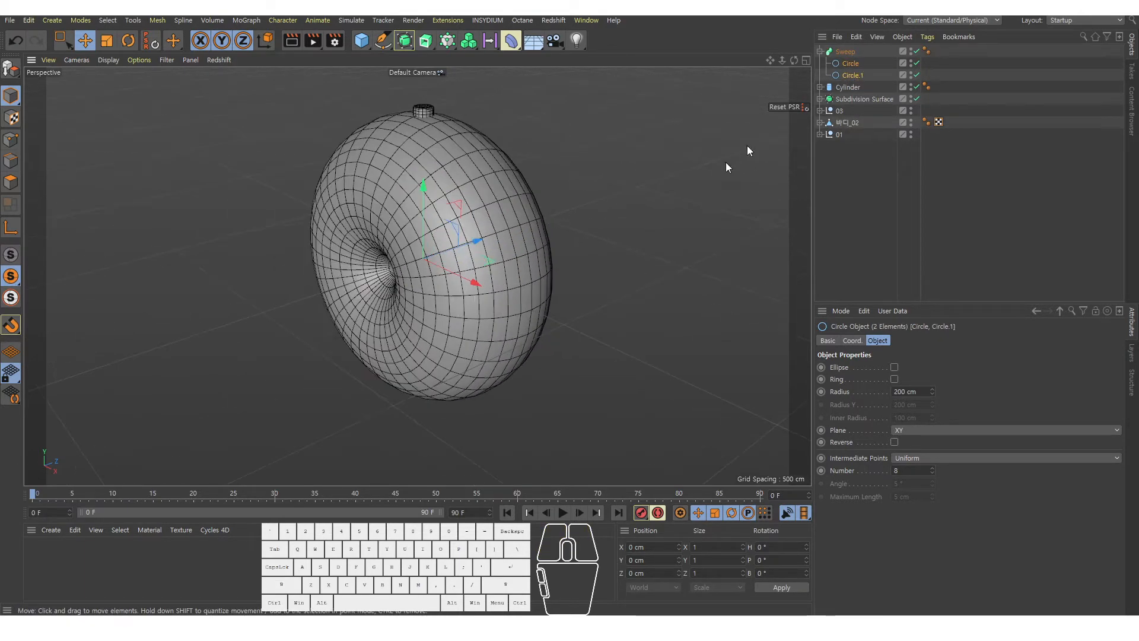
Step: Examine which of the Sweep's two circles serves as profile and which as path, and view the swept shape
left_click(852, 64)
left_click(847, 76)
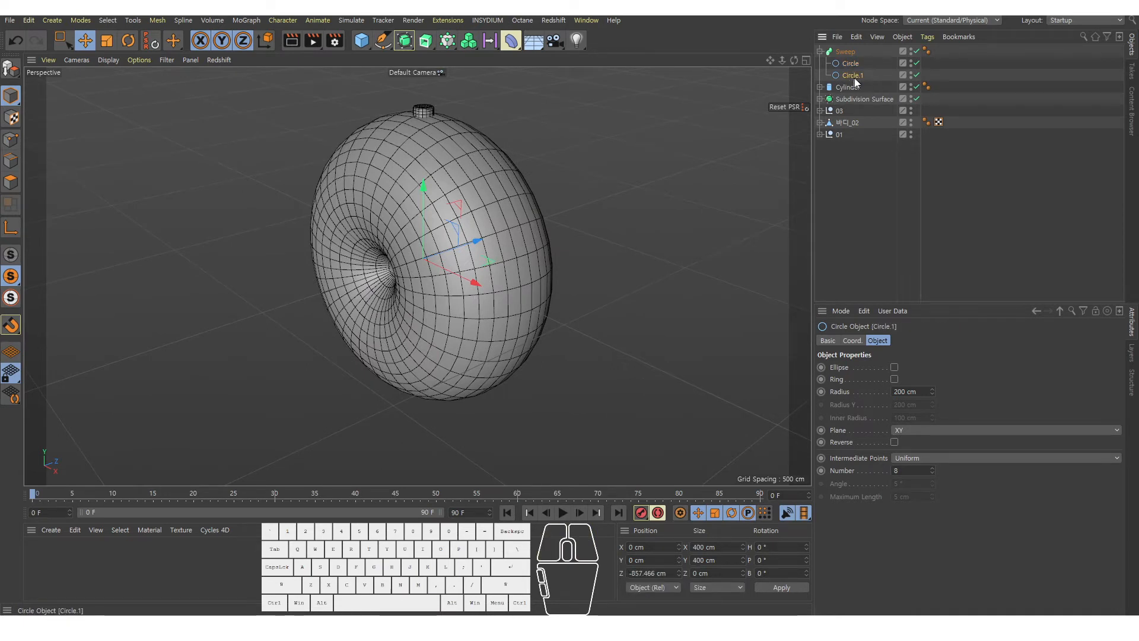
left_click(851, 64)
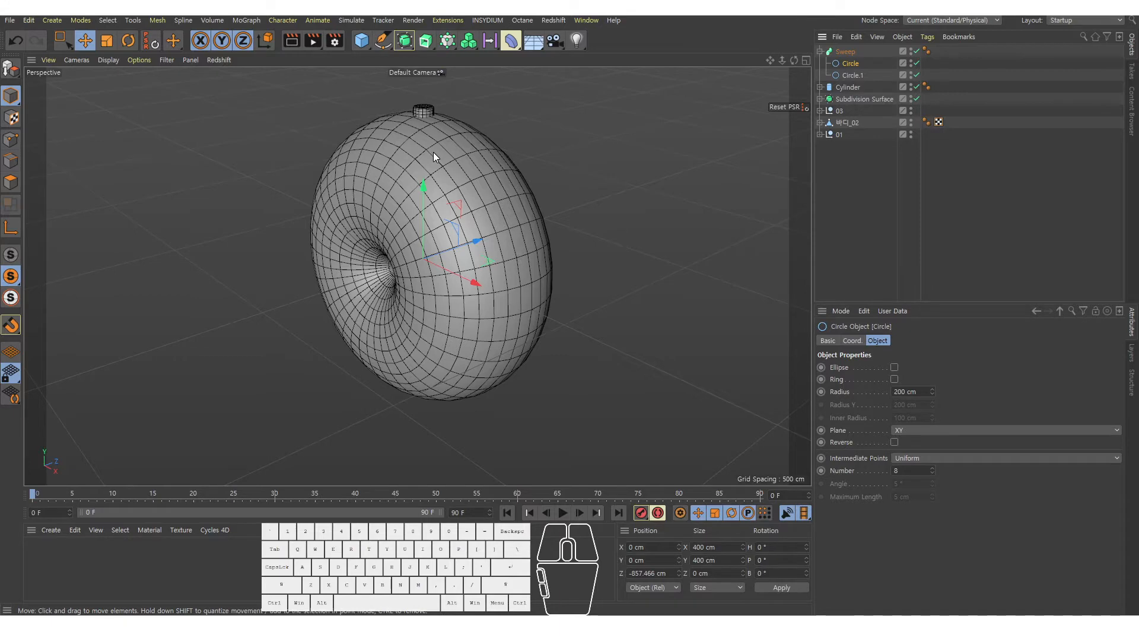
right_click_drag(503, 201, 483, 196, "alt")
left_click_drag(484, 196, 480, 197, "alt")
right_click_drag(479, 198, 457, 227, "alt")
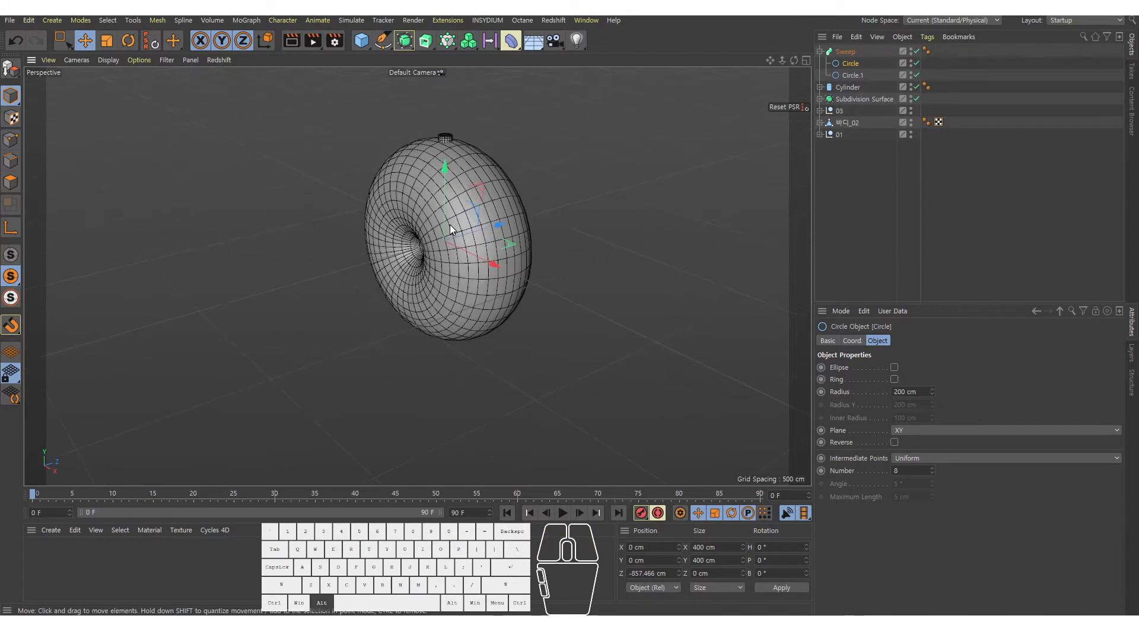
middle_click_drag(457, 226, 475, 239, "alt")
right_click_drag(475, 239, 515, 217, "alt")
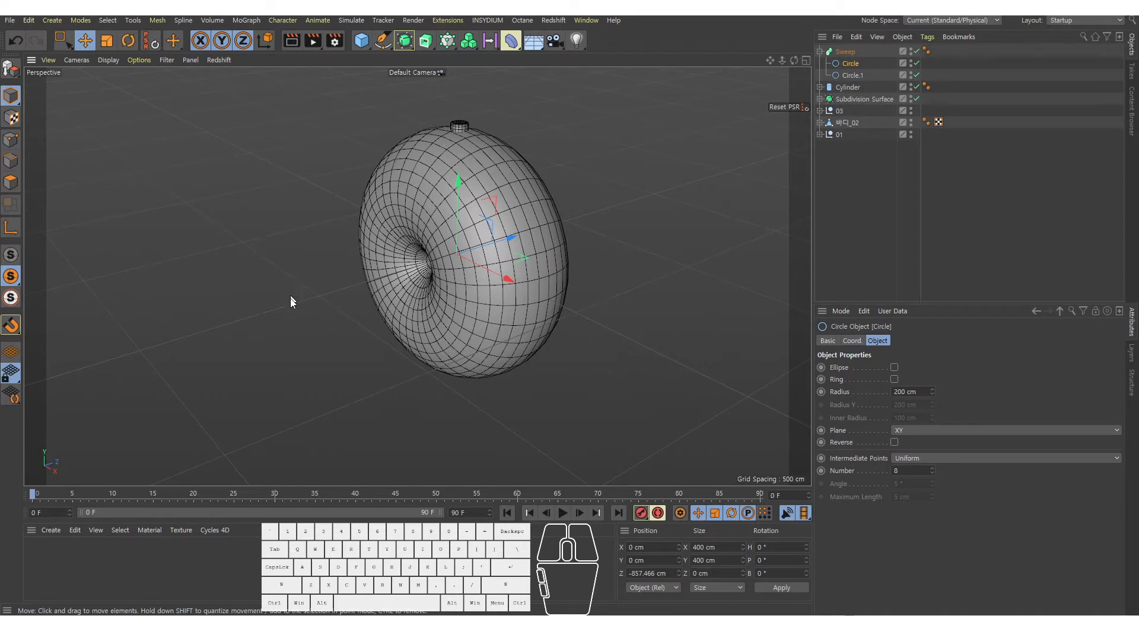
Step: Delete the Sweep together with its two circles
left_click(861, 143)
left_click(852, 55)
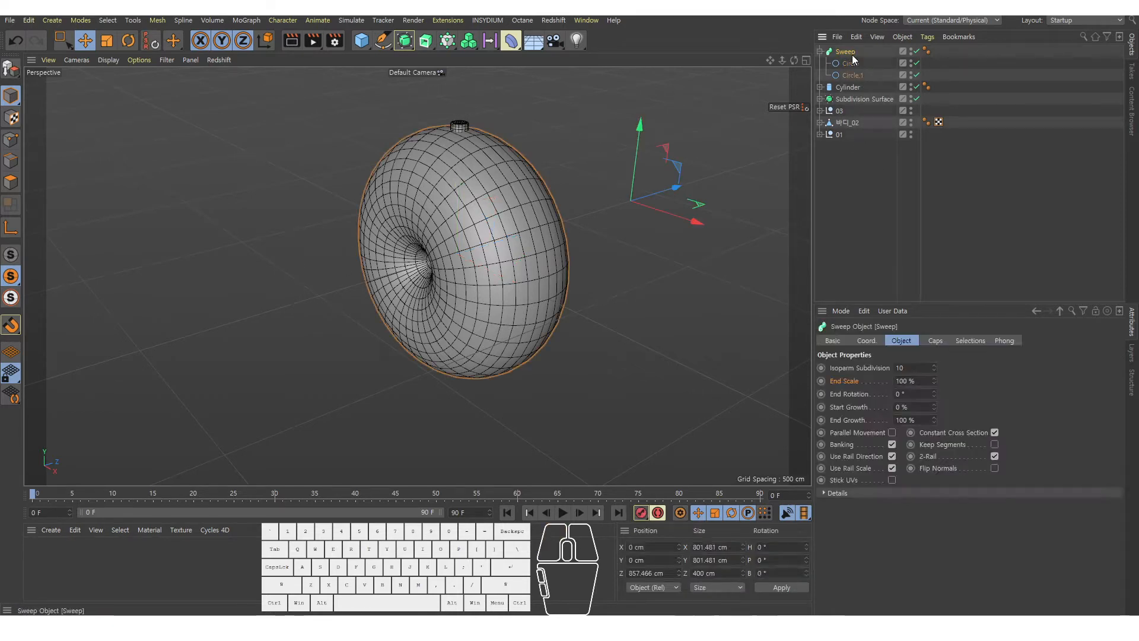
key("Delete")
Step: Switch to the Front view with the whole bottle framed, and save the scene
middle_click(629, 208)
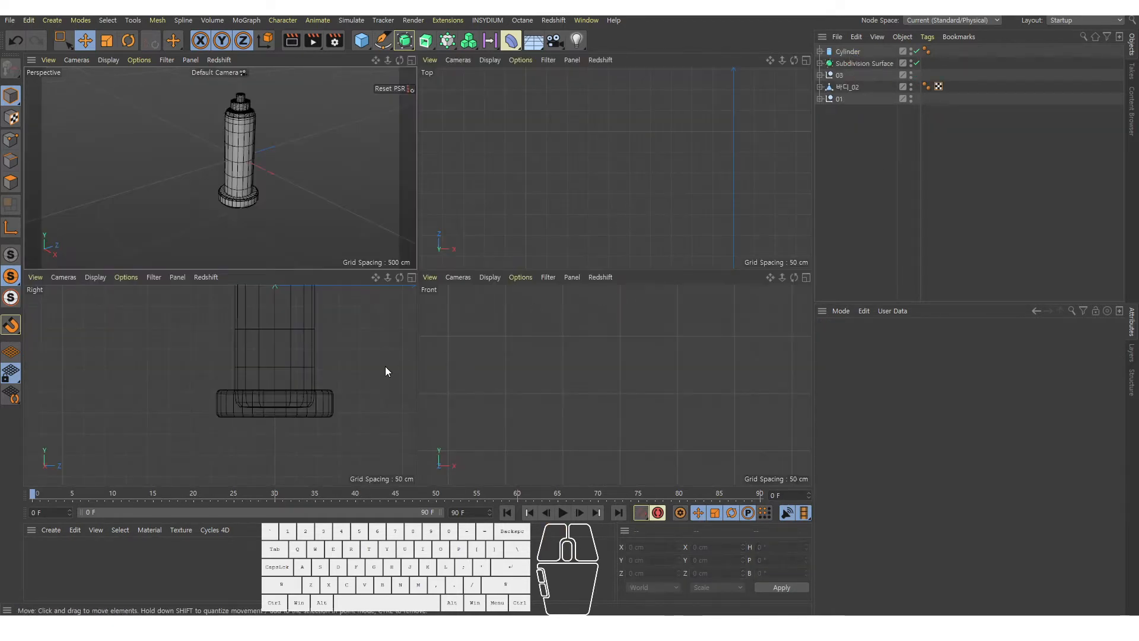
middle_click(575, 347)
right_click_drag(657, 320, 549, 310, "alt")
middle_click_drag(705, 314, 368, 291, "alt")
right_click_drag(637, 237, 563, 255, "alt")
middle_click_drag(651, 295, 500, 333, "alt")
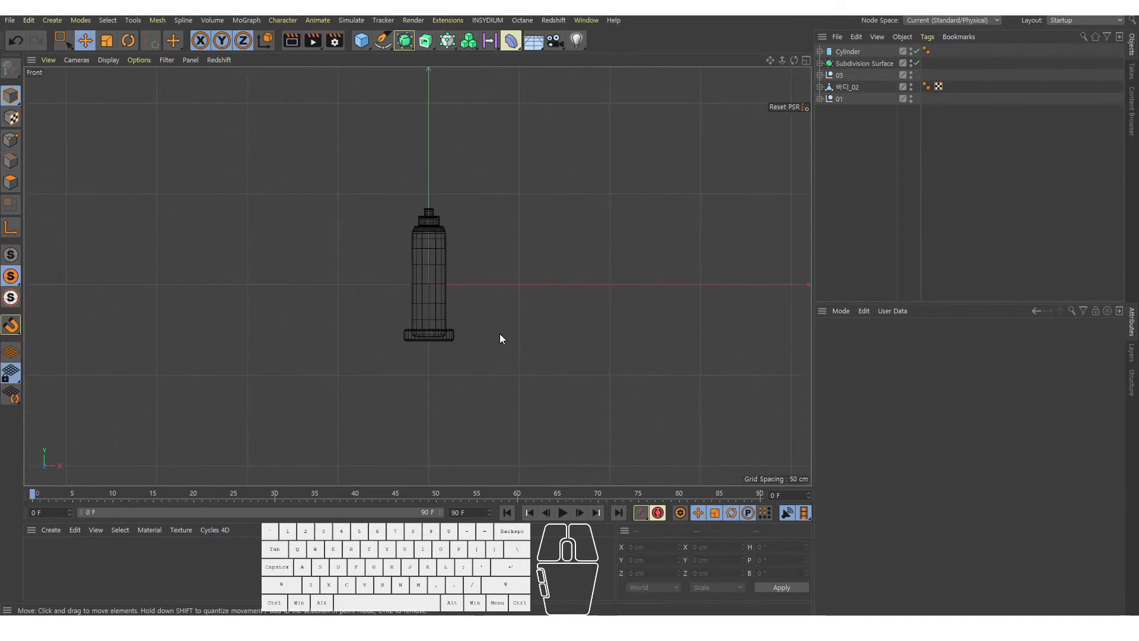
middle_click_drag(505, 295, 509, 343, "alt")
middle_click(530, 341)
middle_click(533, 340)
middle_click_drag(511, 267, 541, 272, "alt")
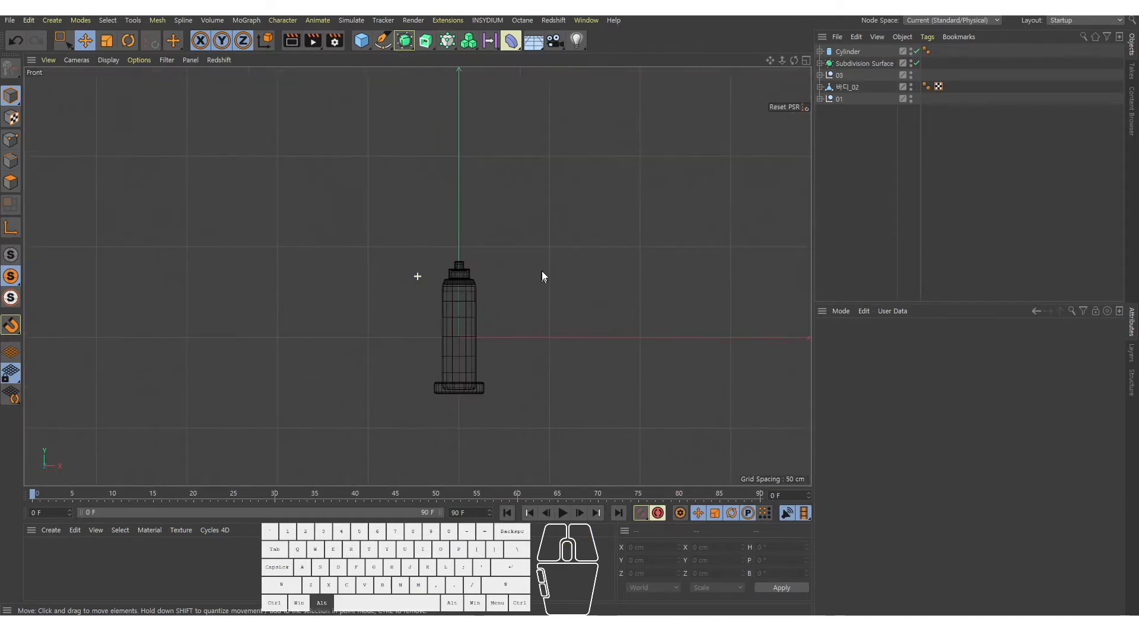
right_click_drag(547, 262, 579, 282, "alt")
key("ctrl+s")
right_click_drag(466, 291, 432, 290, "alt")
middle_click_drag(432, 290, 464, 215, "alt")
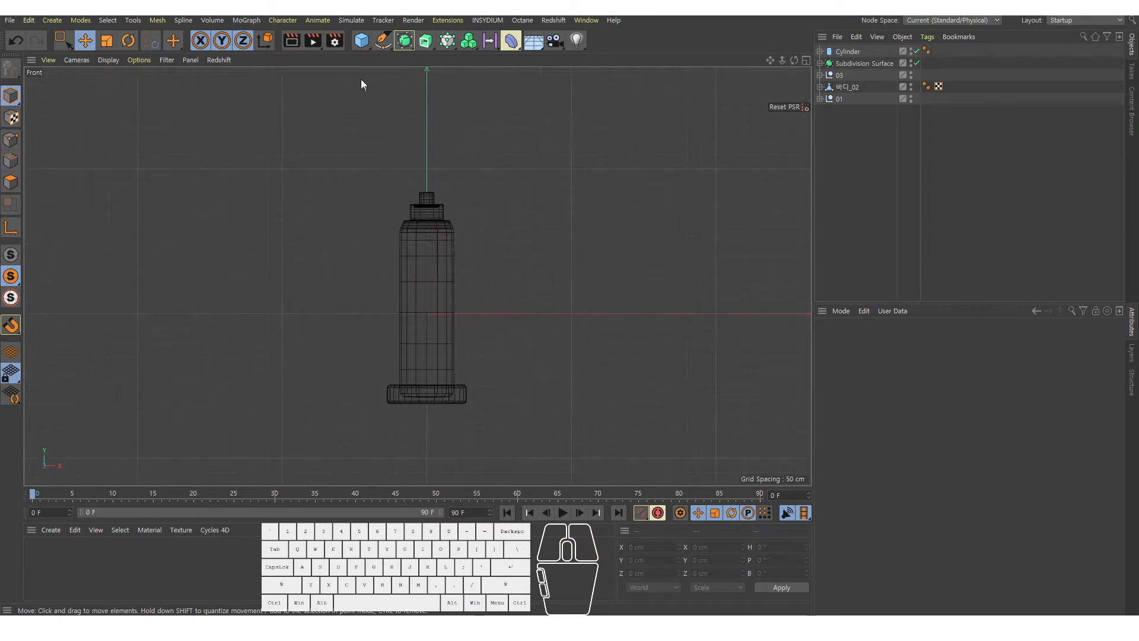
Step: Start a Bezier spline with the Spline Pen at the bottle's tip, at about X 5.4 cm, Y 426.4 cm
left_click(382, 44)
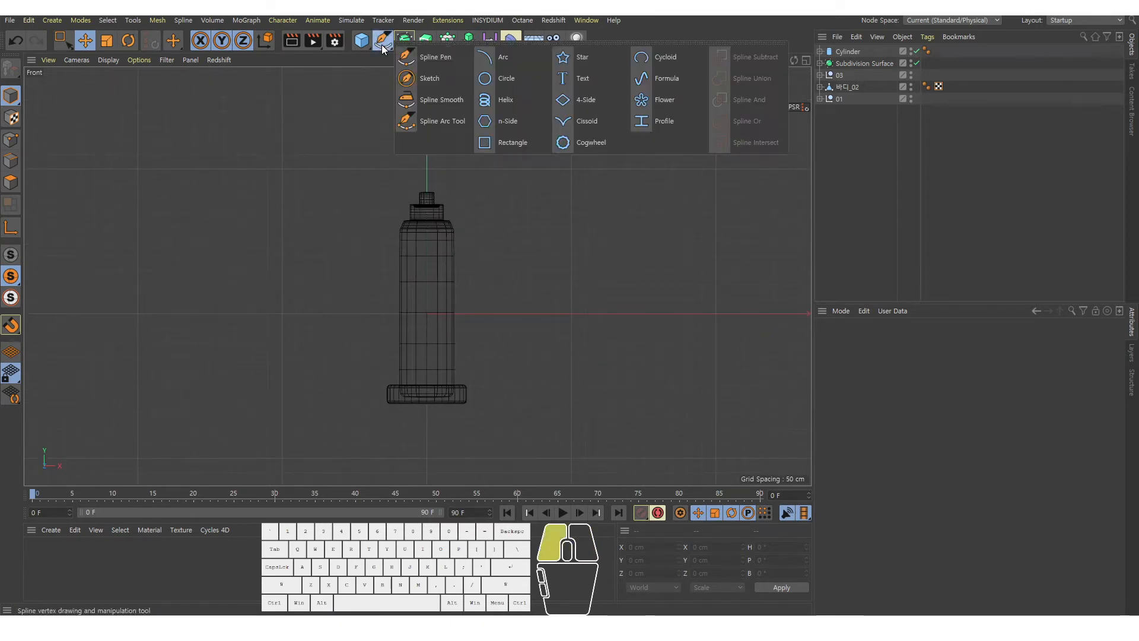
mouse_move(388, 47)
left_mouse_down()
mouse_move(410, 52)
mouse_move(372, 94)
mouse_move(391, 47)
left_mouse_up()
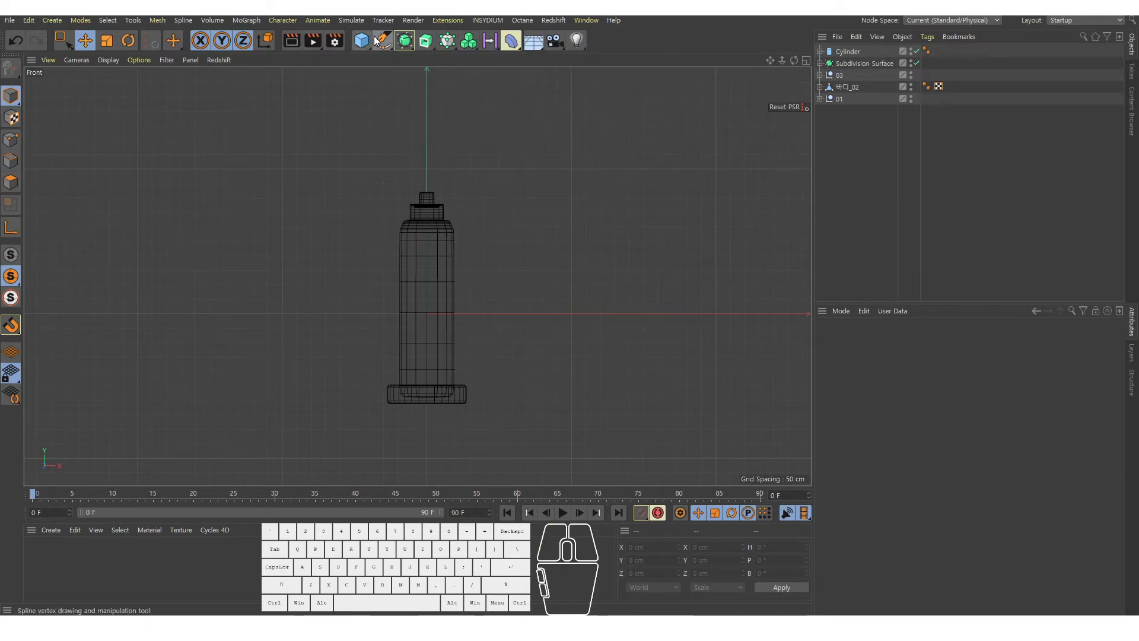
left_click(377, 39)
middle_click_drag(554, 140, 466, 197, "alt")
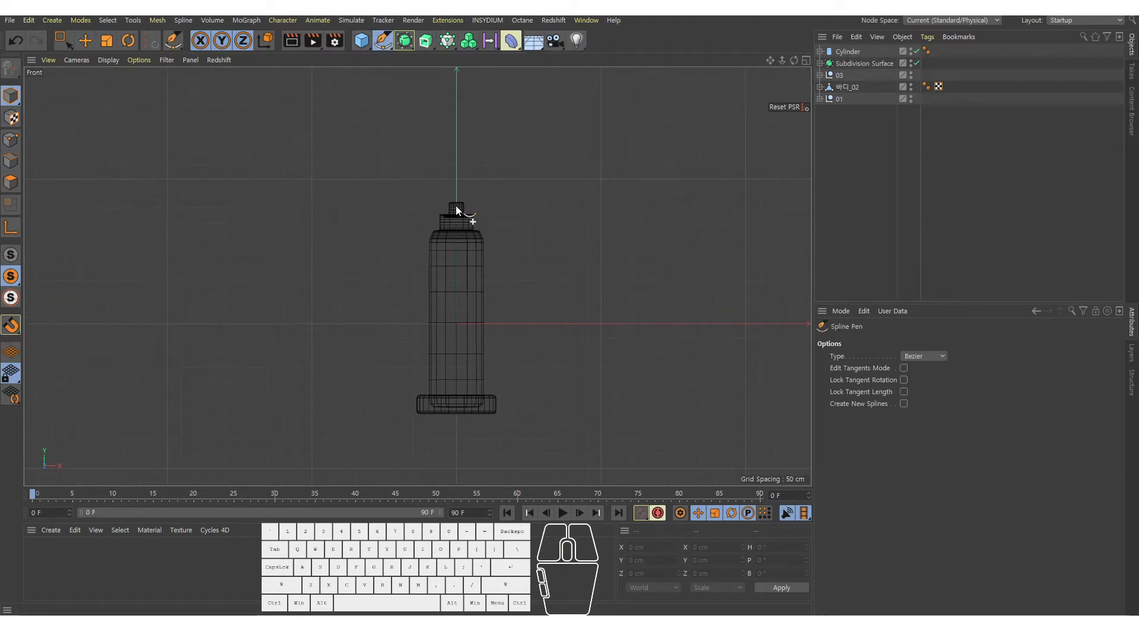
left_click(458, 201)
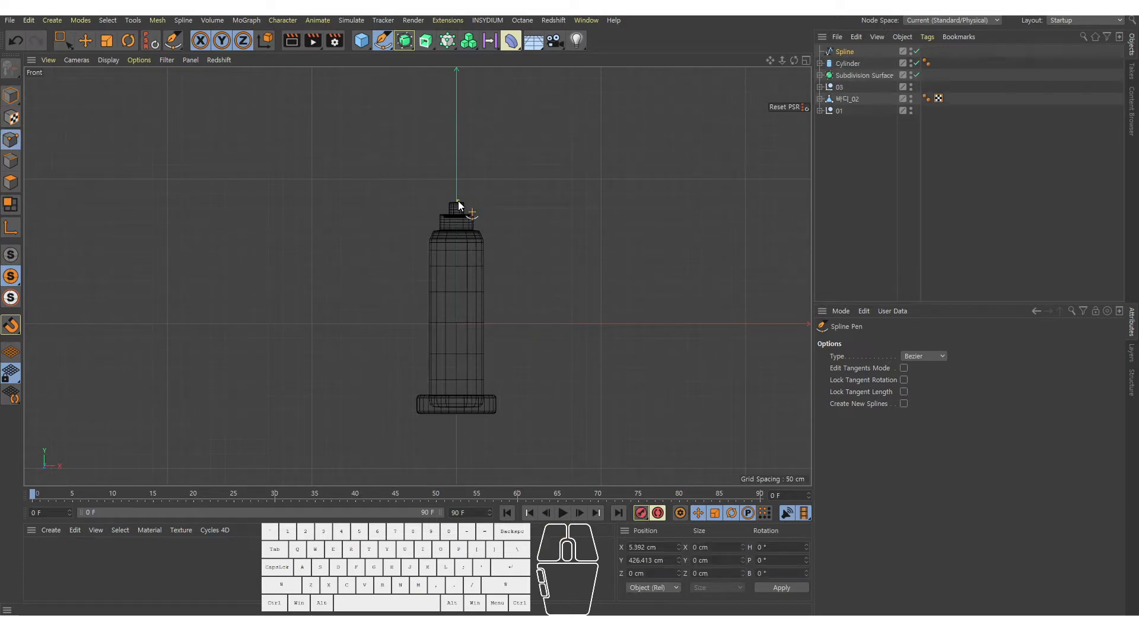
left_click_drag(424, 133, 376, 196)
key("ctrl+z")
Step: Extend the spline up to Y about 609 cm, across to X about -319 cm and down to Y about -296 cm, then show all four views
left_click(457, 147)
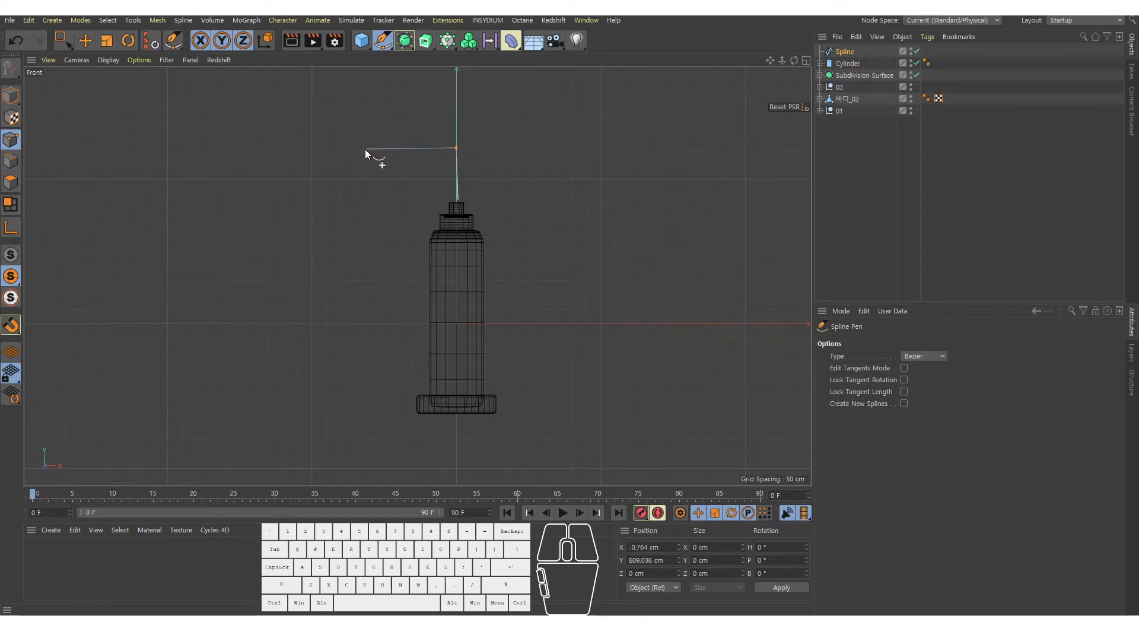
left_click(364, 149)
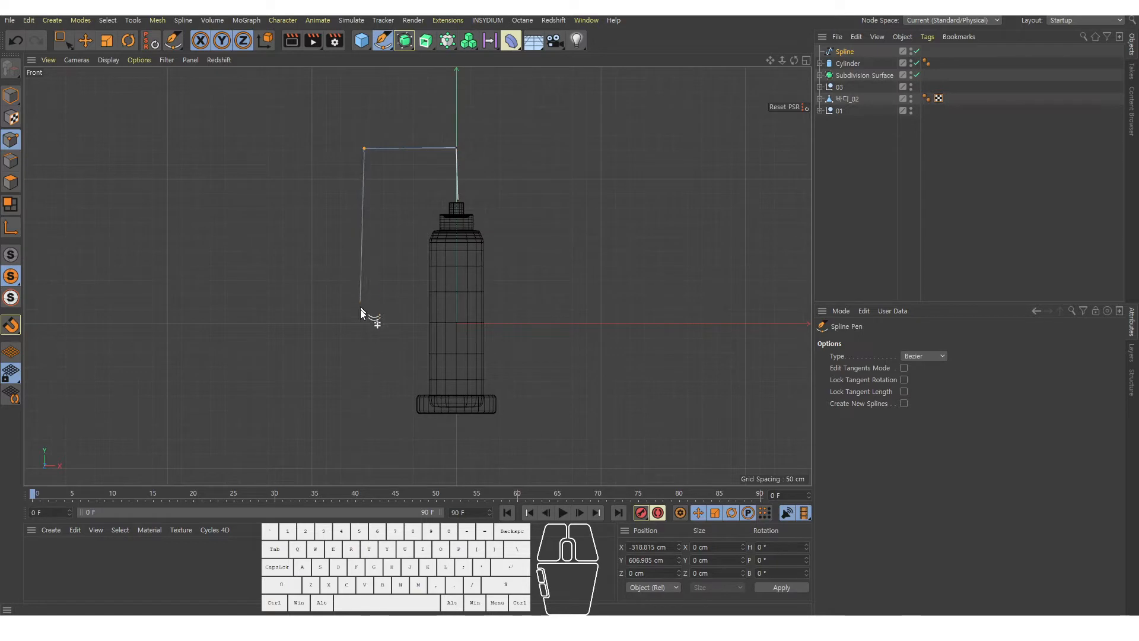
left_click(365, 410)
middle_click(365, 409)
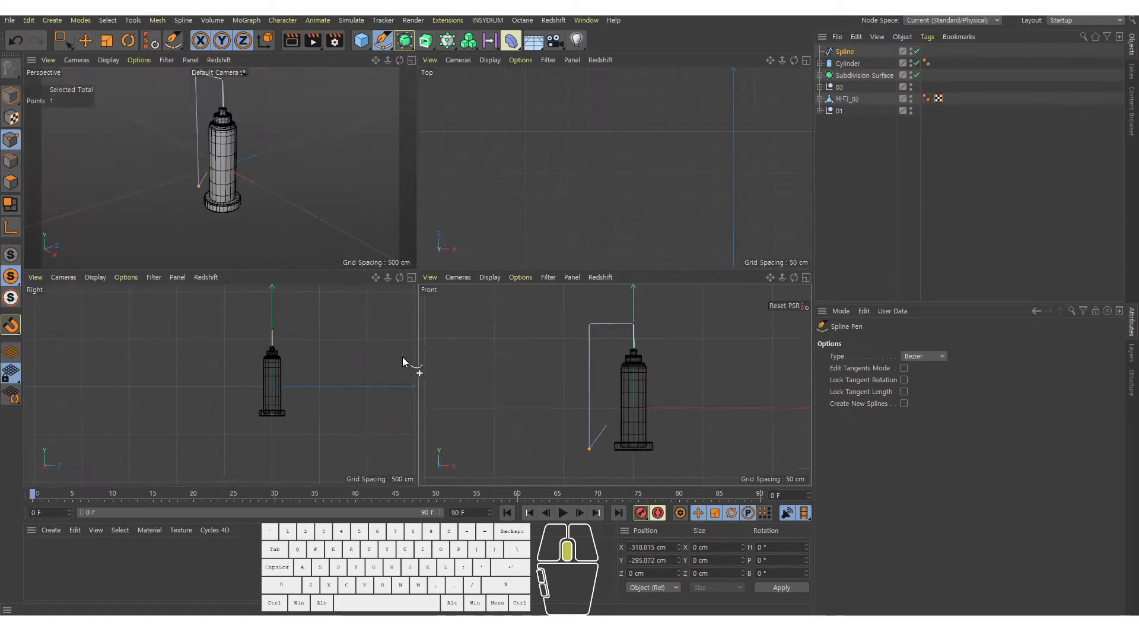
Step: Extend the spline along Z to about -992 cm from its lower corner in the Right view, and return to the Perspective view
middle_click(290, 375)
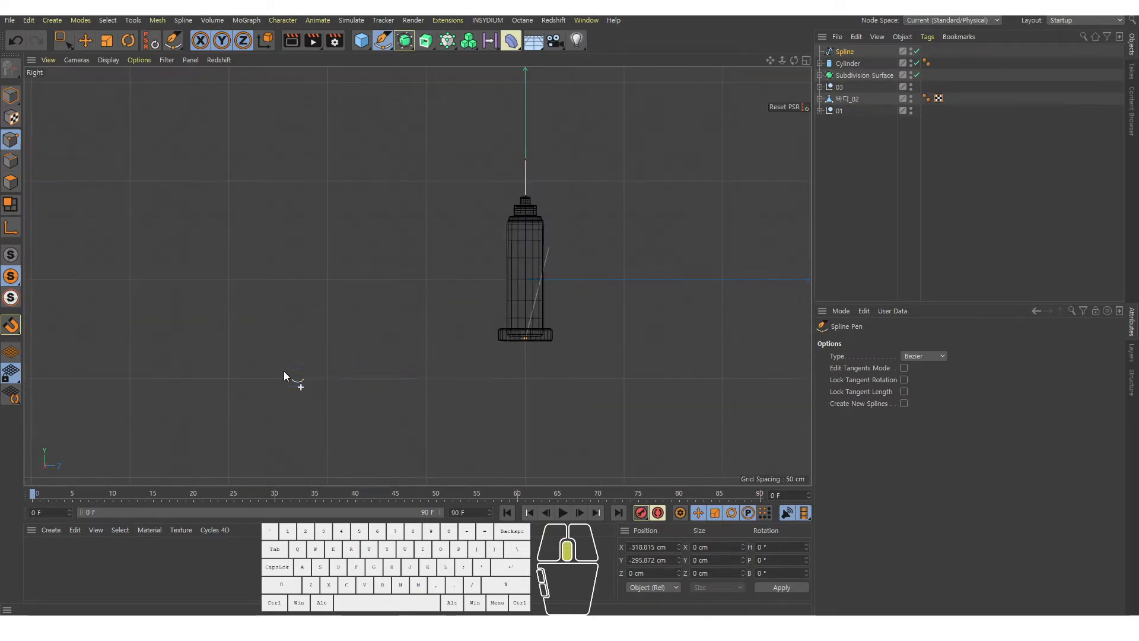
left_click(329, 338)
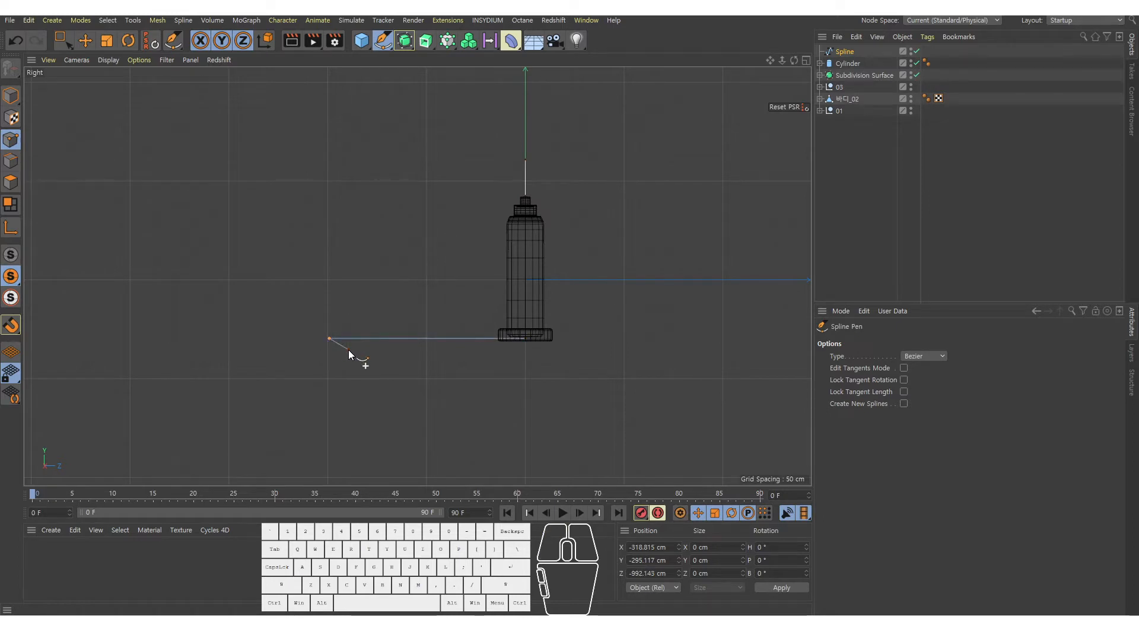
key("e")
middle_click(378, 365)
middle_click(287, 193)
left_click_drag(450, 232, 483, 234, "alt")
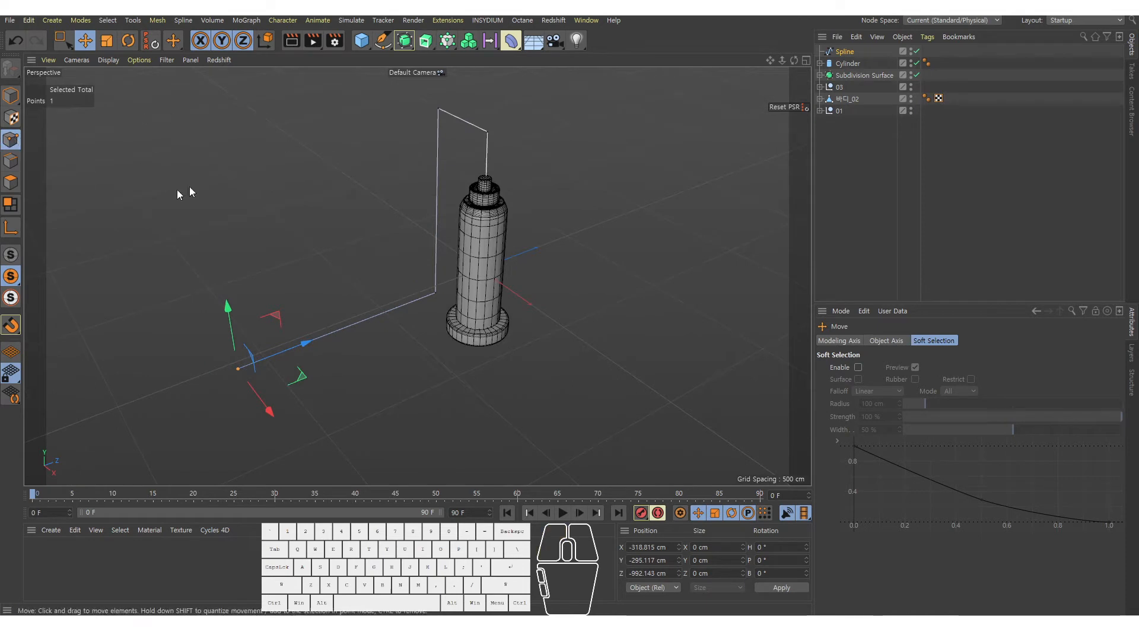
left_click_drag(321, 209, 332, 217, "alt")
Step: Try moving the spline's upper outer corner and its end point along Z, and undo both moves
left_click(457, 130)
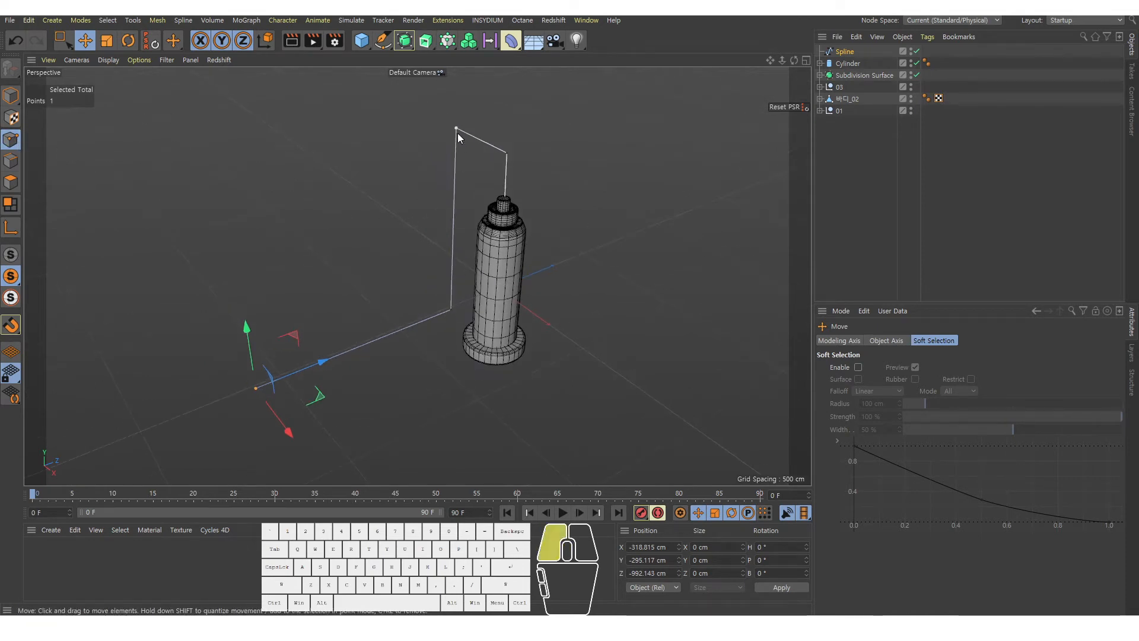
left_click_drag(472, 145, 579, 156, "alt")
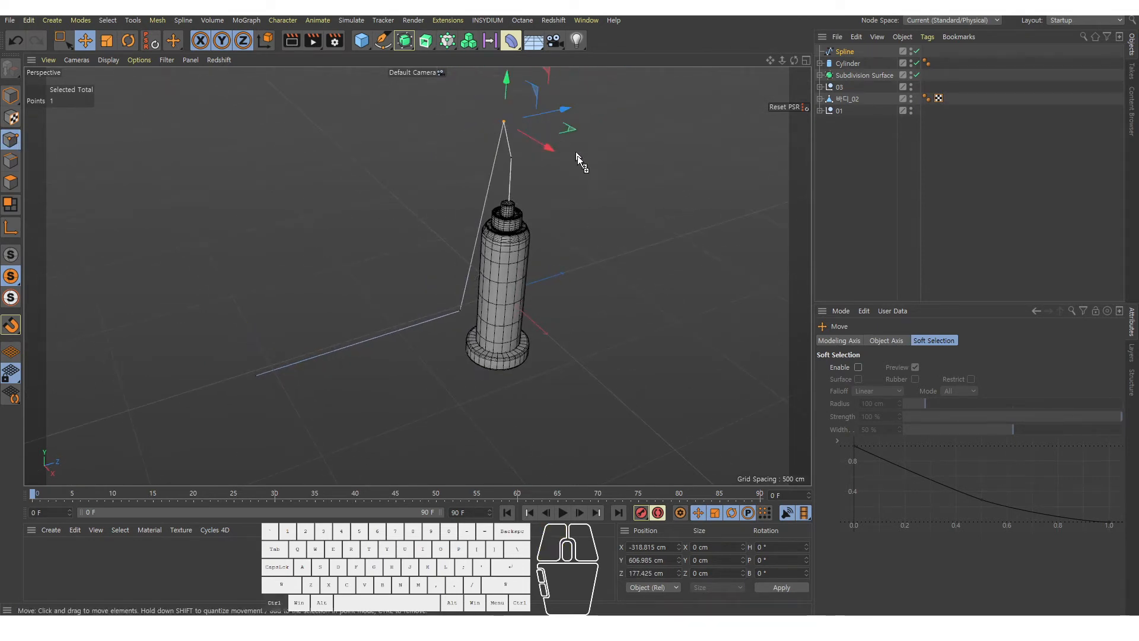
key("ctrl+z")
left_click(259, 373)
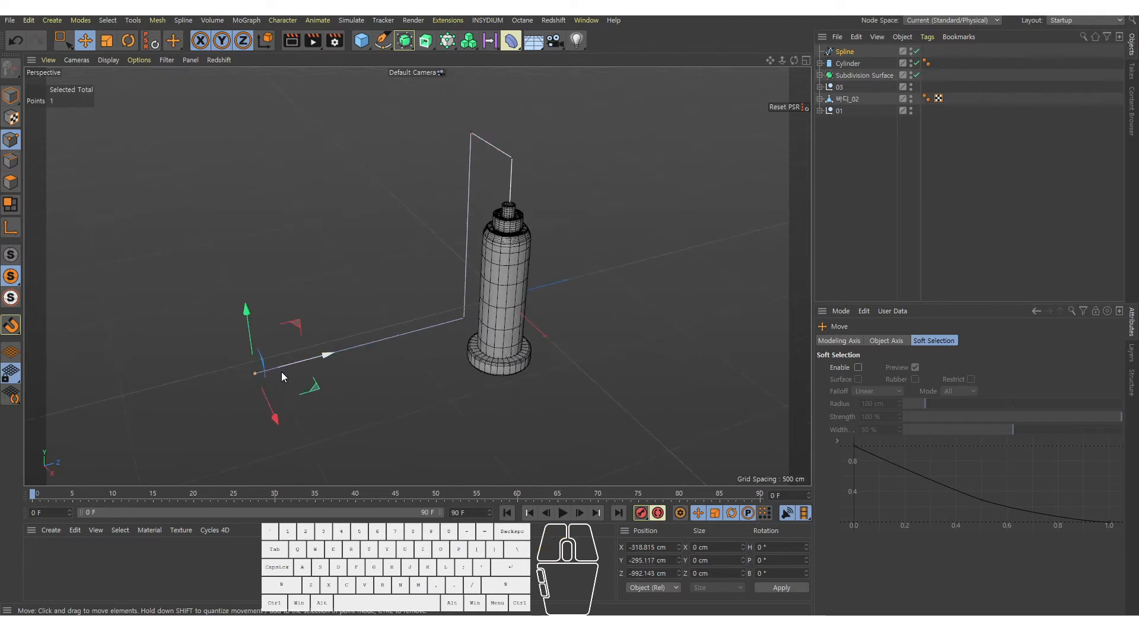
left_click_drag(294, 364, 401, 340)
key("ctrl+z")
middle_click_drag(449, 221, 534, 164, "alt")
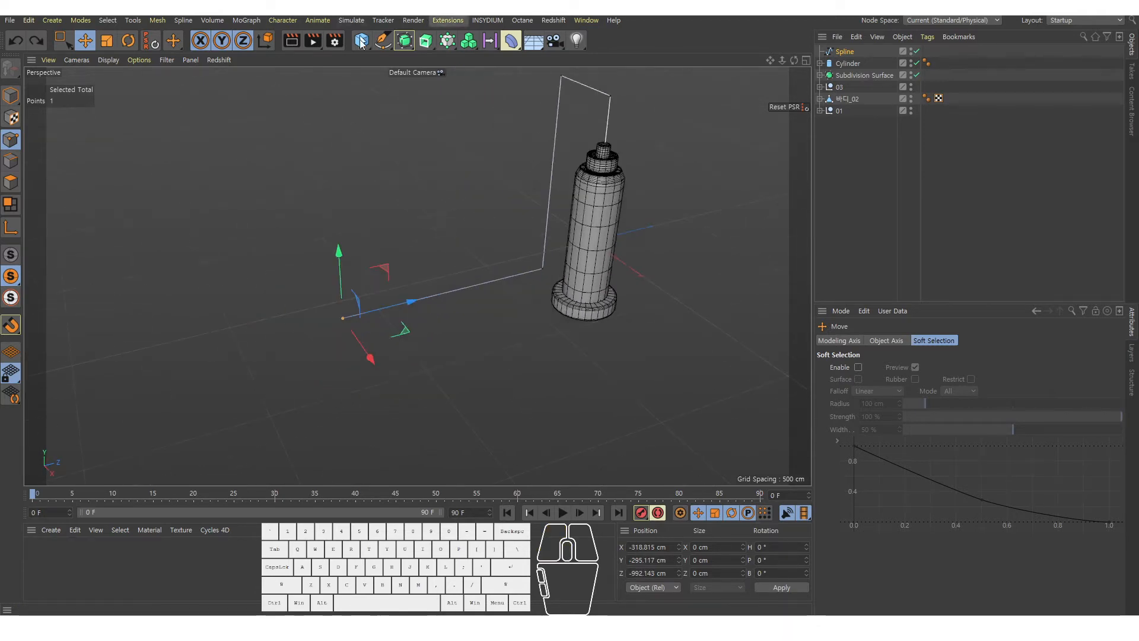
Step: Try adding a point midway along the spline's last segment and raising it, and undo both changes
left_click(542, 269)
right_click(469, 208)
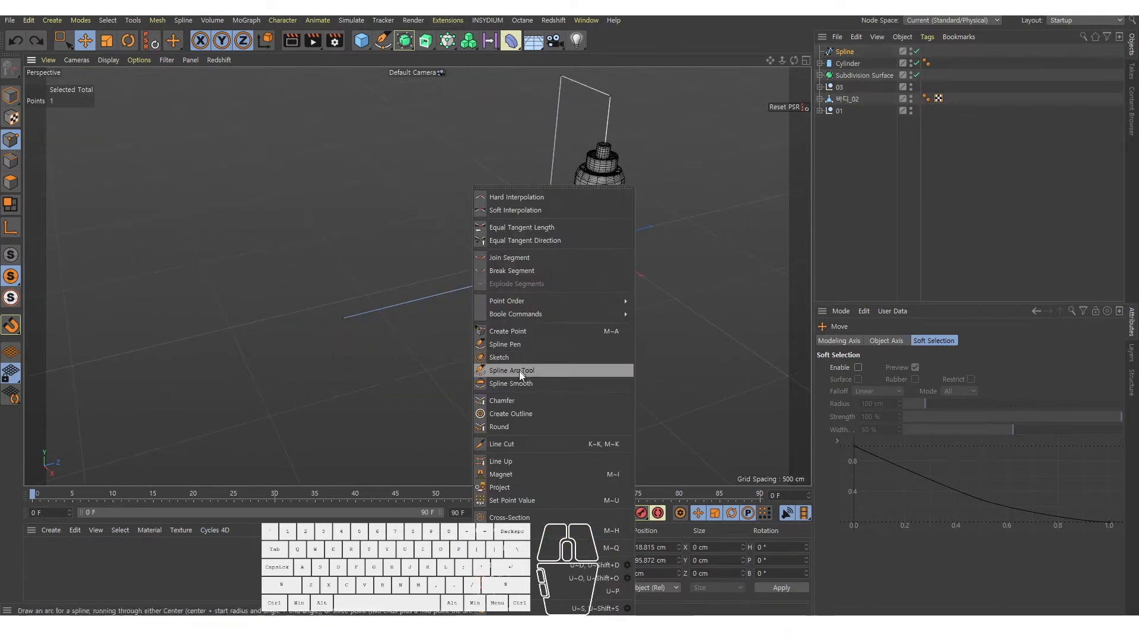
left_click(513, 442)
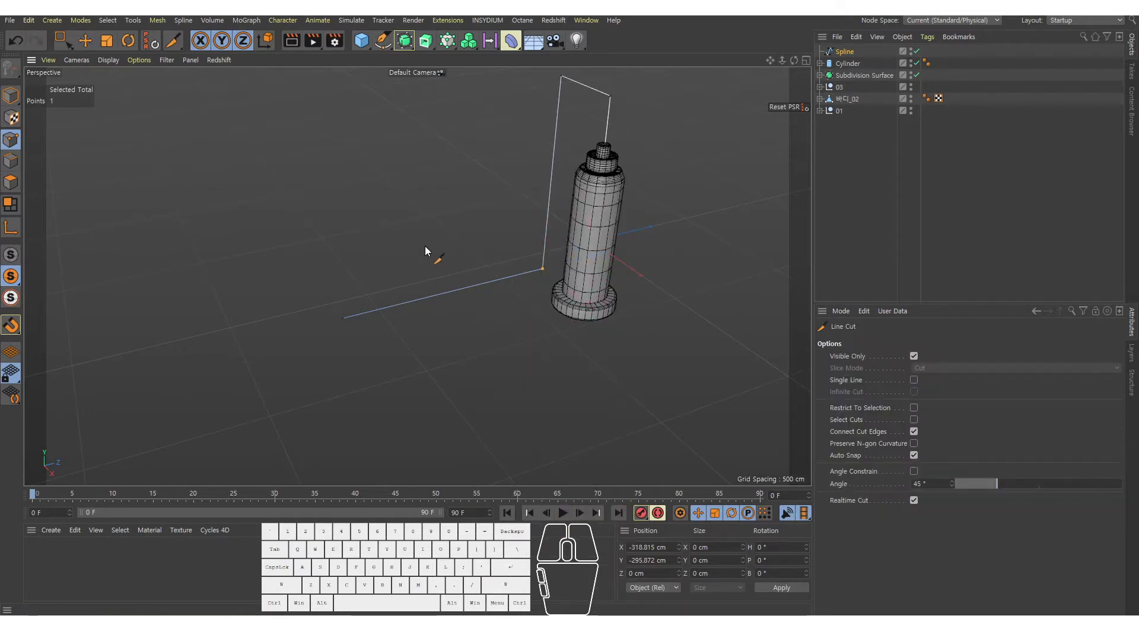
left_click(424, 246)
key("e")
left_click(444, 292)
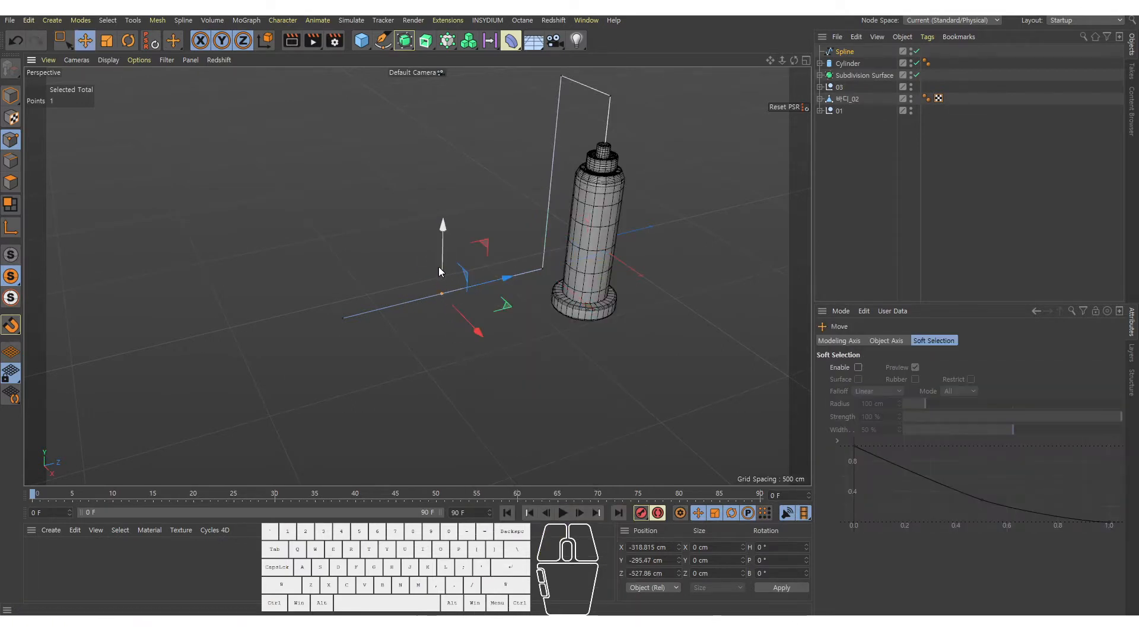
left_click_drag(444, 256, 426, 218)
key("ctrl+z")
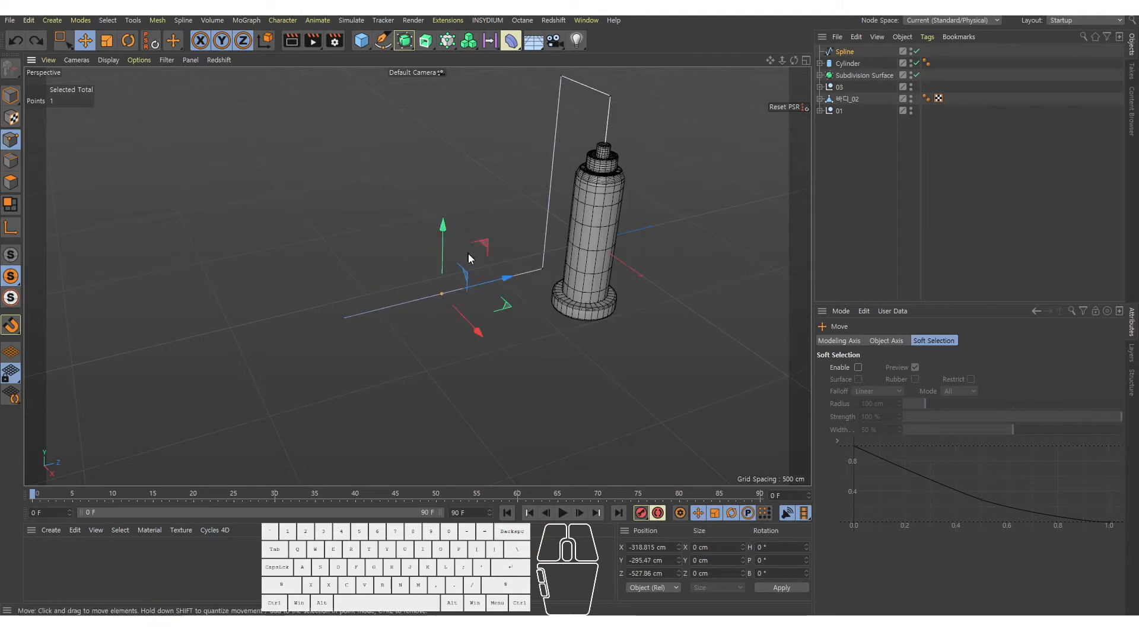
key("ctrl+z")
Step: Chamfer the spline's two upper corner points with a radius of about 130 cm
right_click_drag(491, 288, 497, 264, "alt")
middle_click_drag(497, 264, 456, 314, "alt")
left_click_drag(407, 339, 433, 322, "alt")
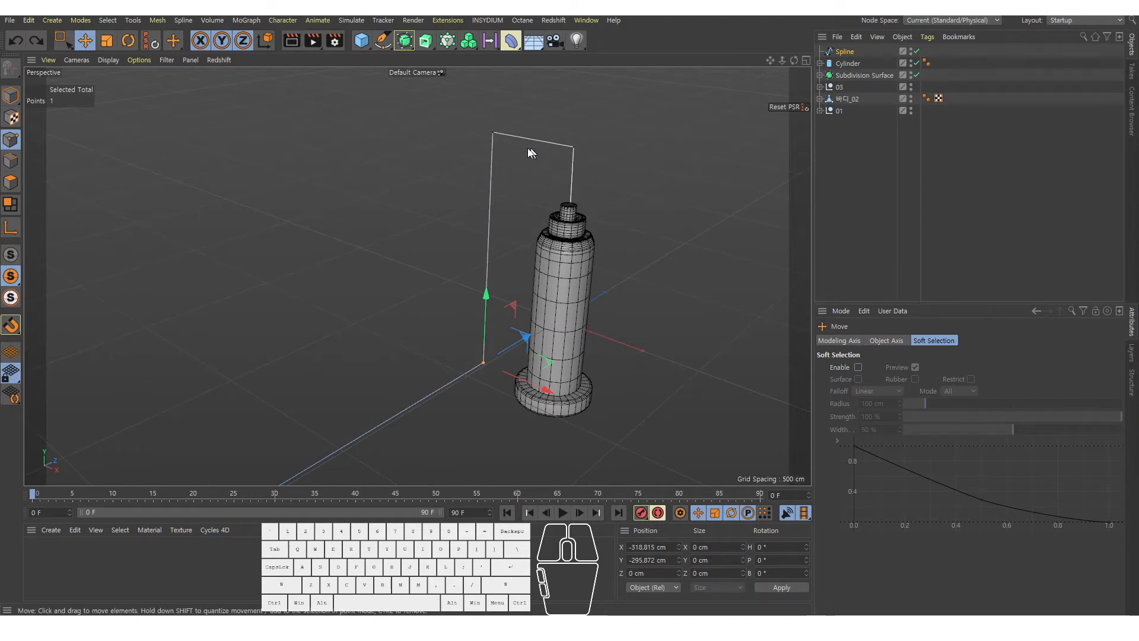
left_click(493, 132)
left_click(574, 147, "shift")
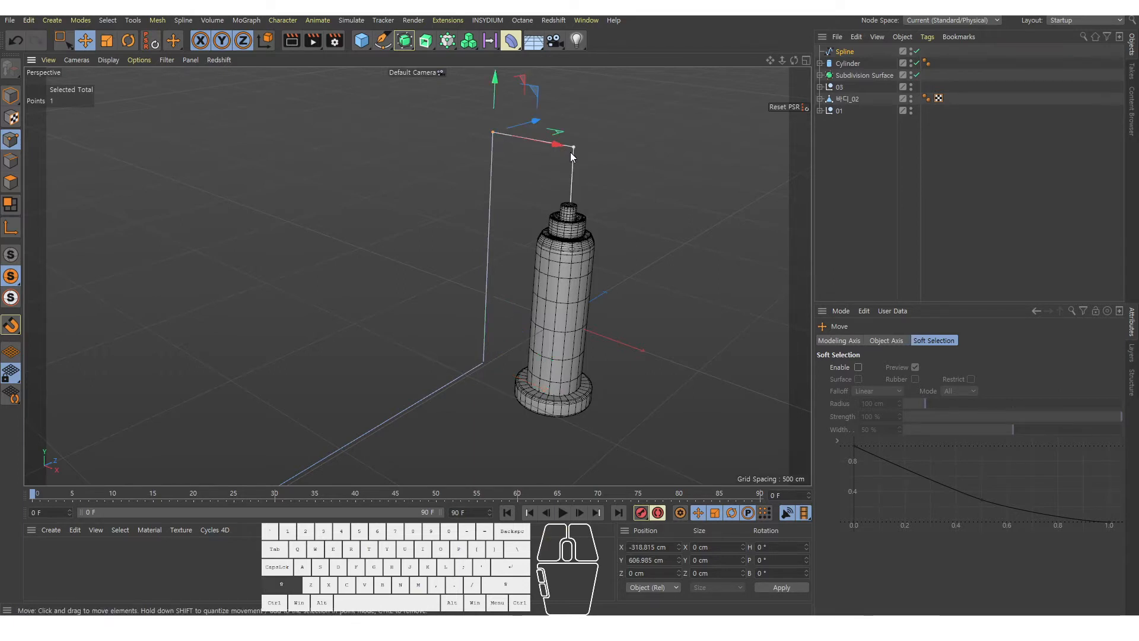
right_click(649, 219)
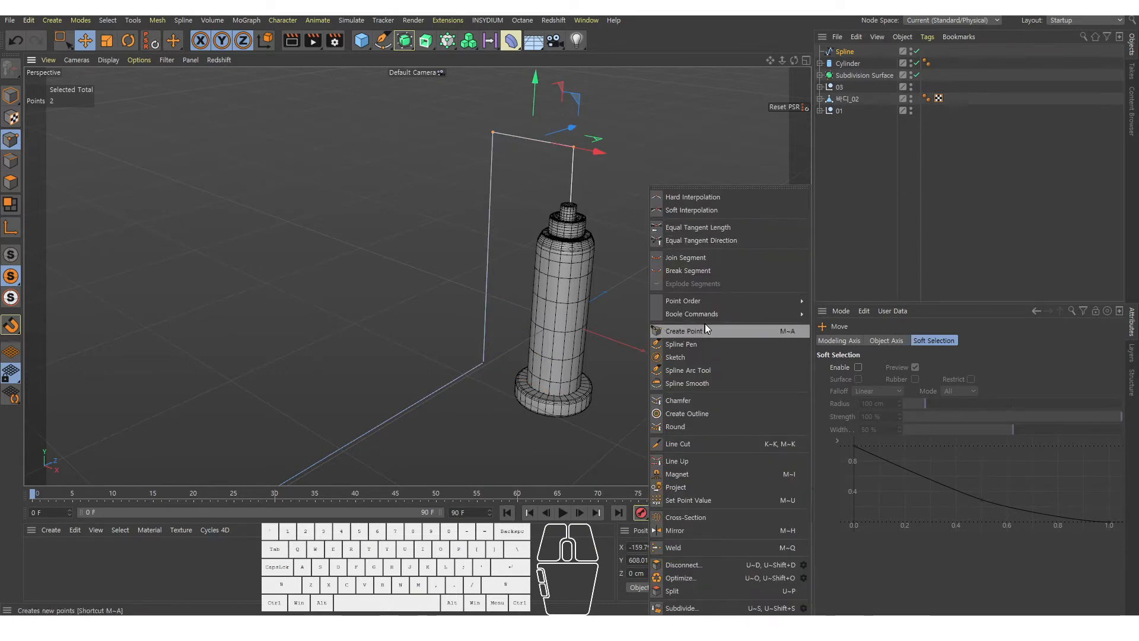
left_click(708, 400)
mouse_move(449, 429)
left_mouse_down()
mouse_move(522, 429)
mouse_move(435, 439)
left_mouse_up()
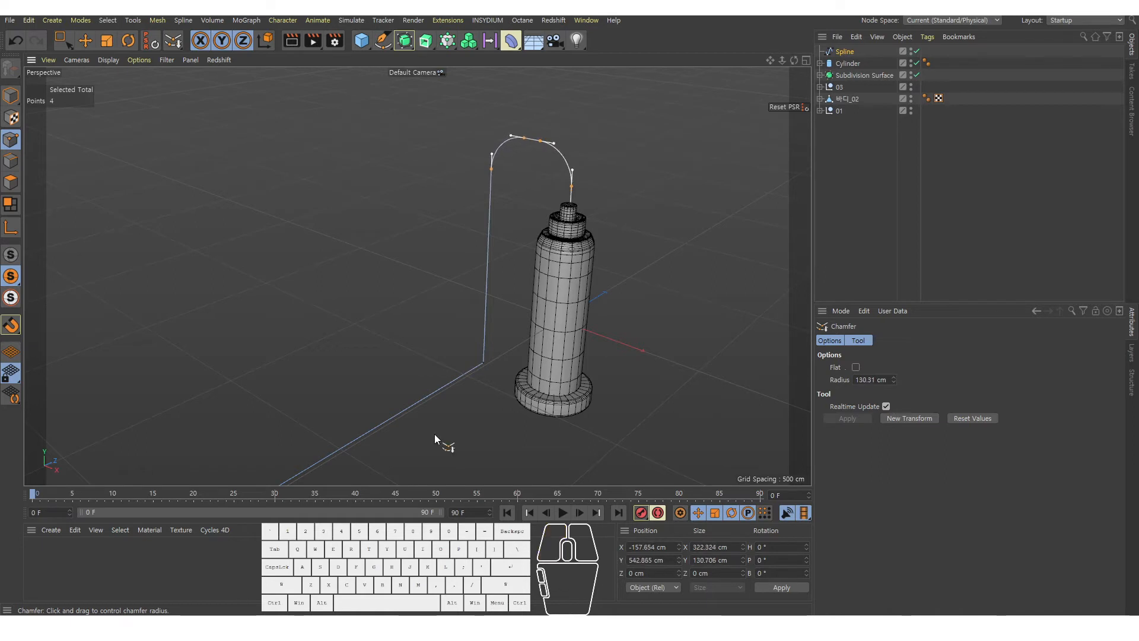
key("e")
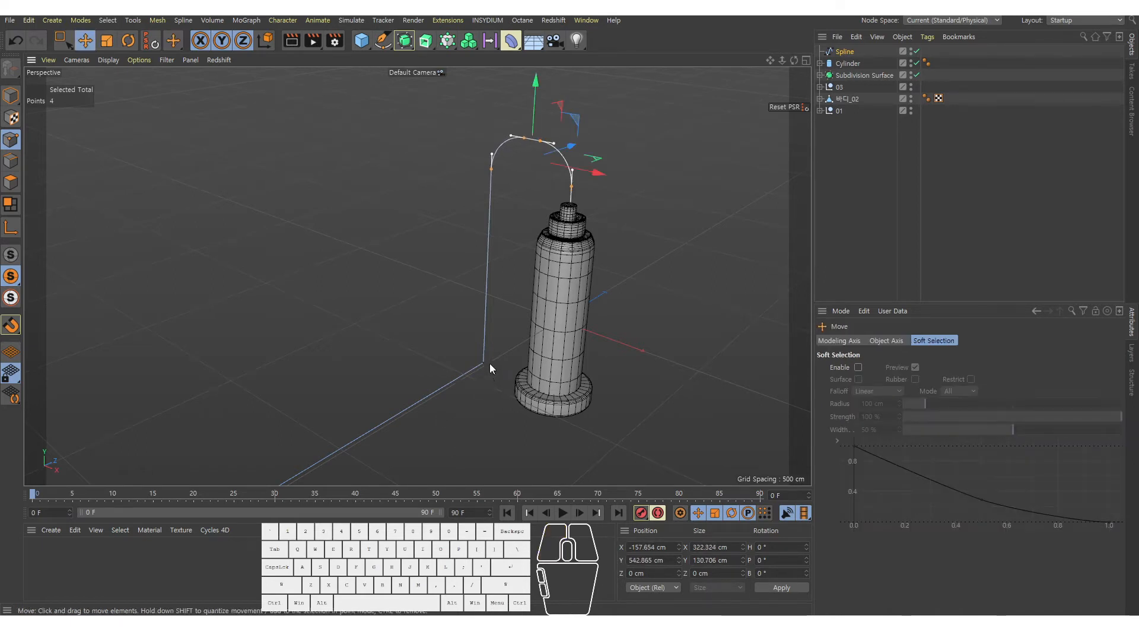
Step: Chamfer the spline's lower corner point with a radius of about 188 cm
left_click_drag(490, 363, 533, 294, "alt")
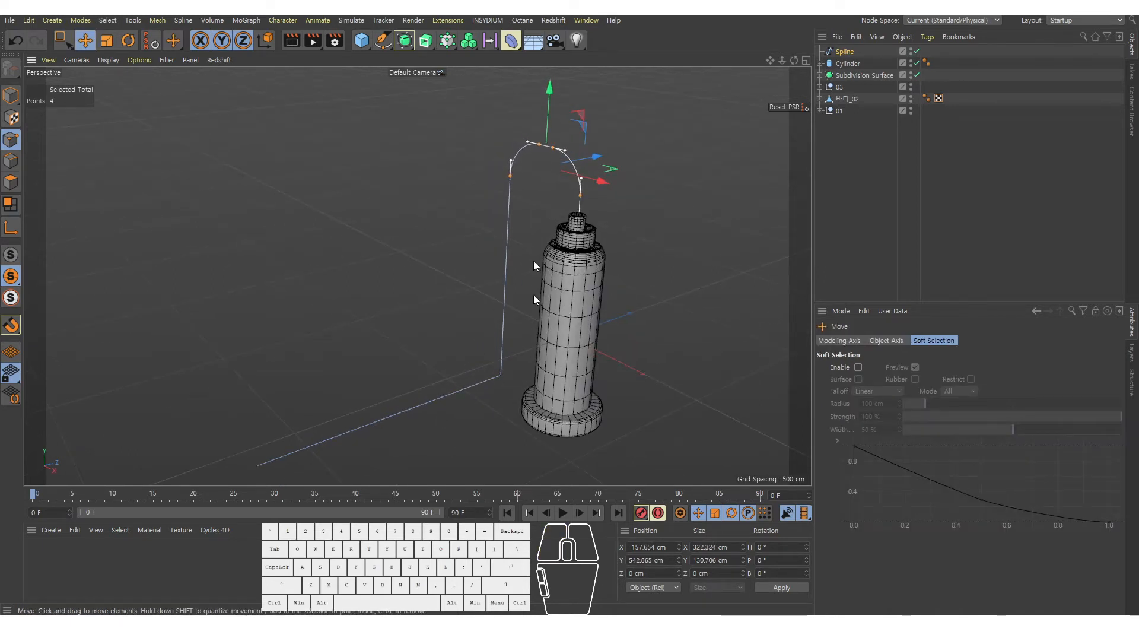
left_click(502, 375)
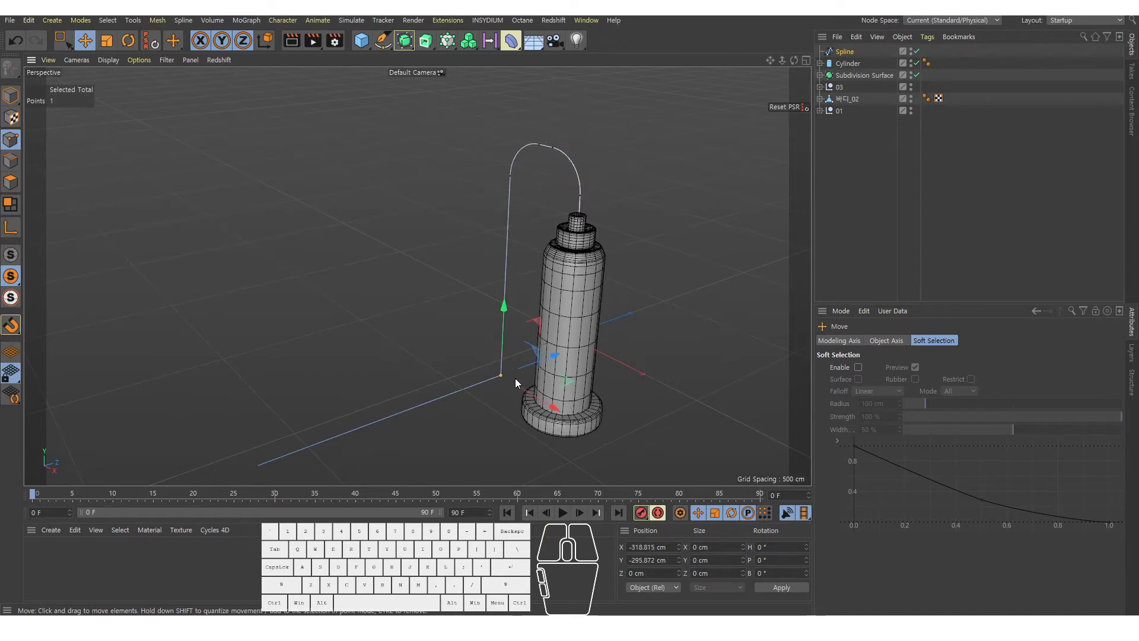
right_click(653, 284)
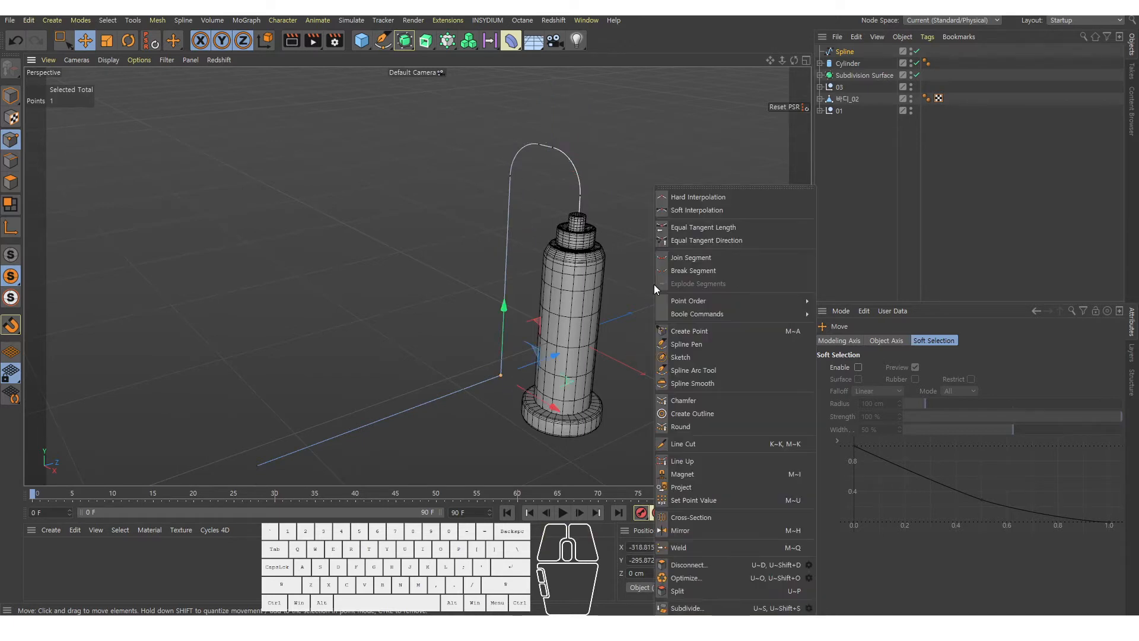
left_click(700, 400)
left_click_drag(554, 436, 547, 377)
key("e")
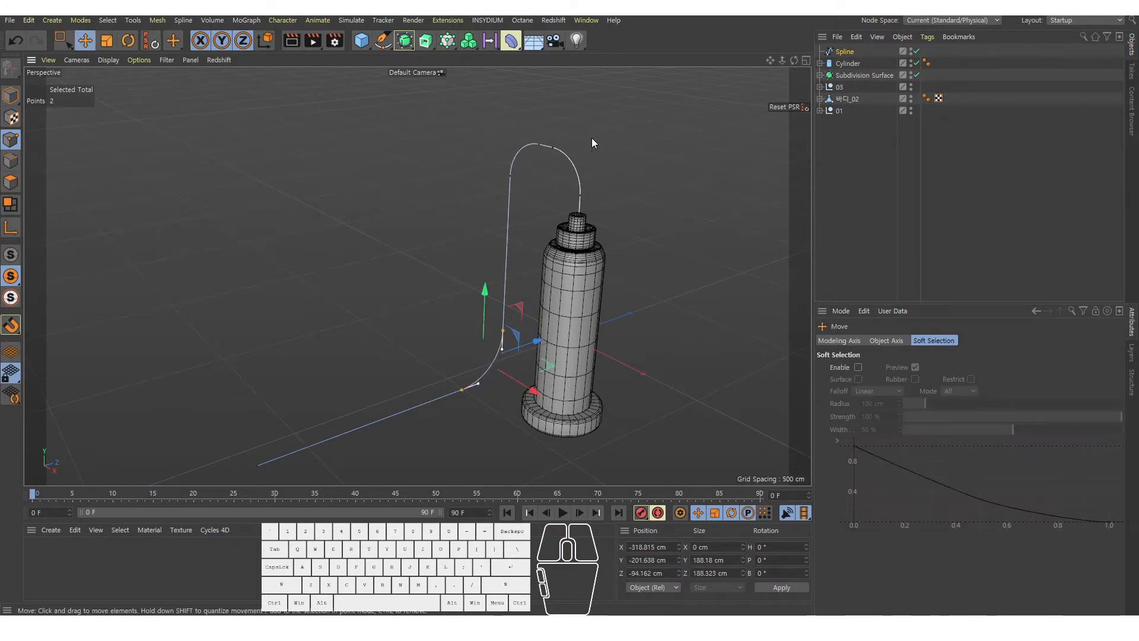
Step: Shorten the spline by moving its end point along Z to about -438 cm, and return to Model mode
left_click_drag(592, 143, 523, 226, "alt")
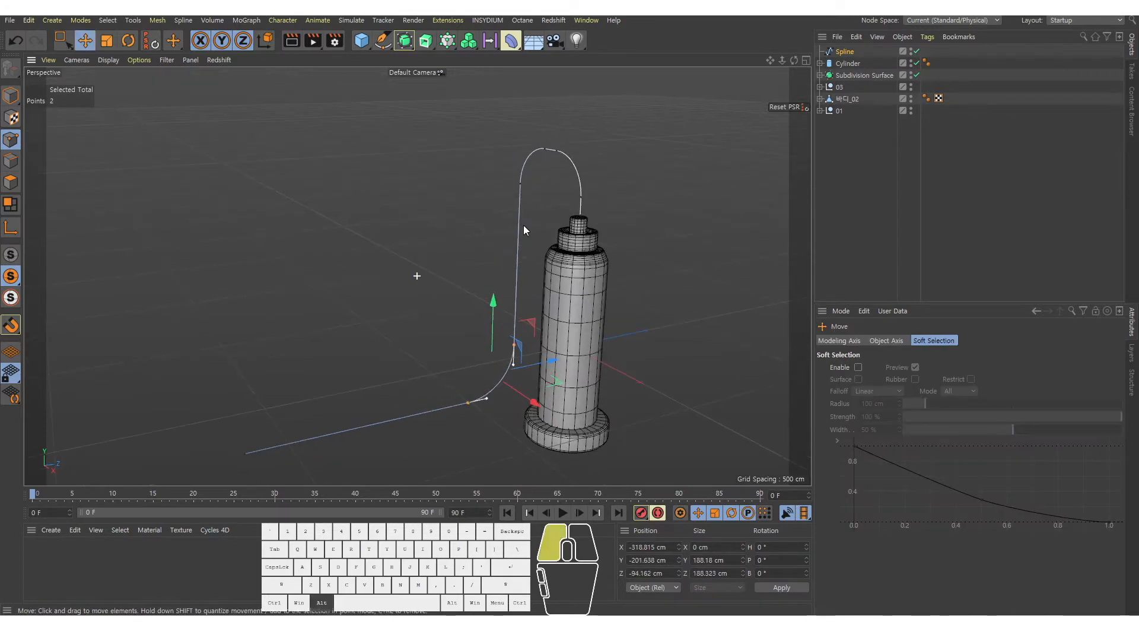
left_click(10, 94)
key("s")
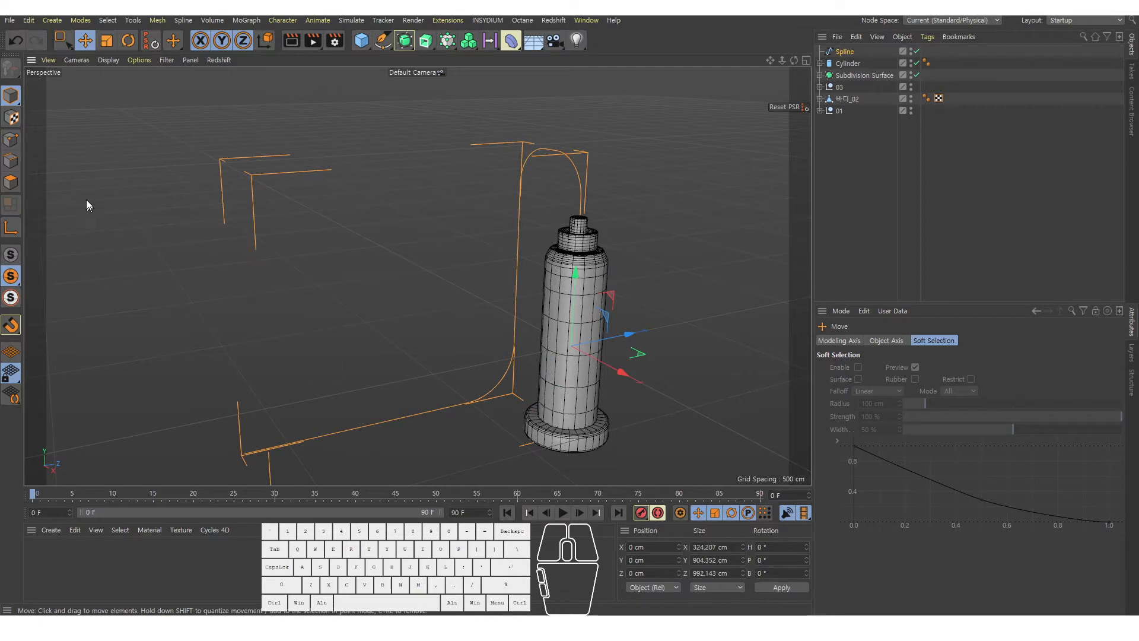
left_click_drag(516, 279, 571, 277, "alt")
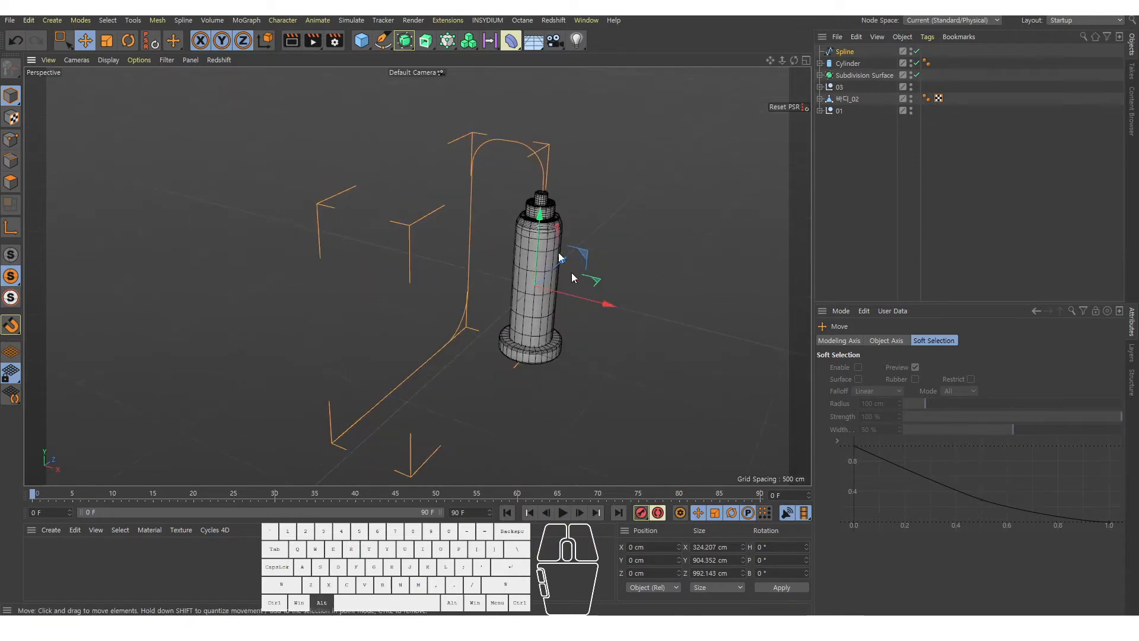
left_click_drag(424, 344, 303, 308, "alt")
left_click(11, 140)
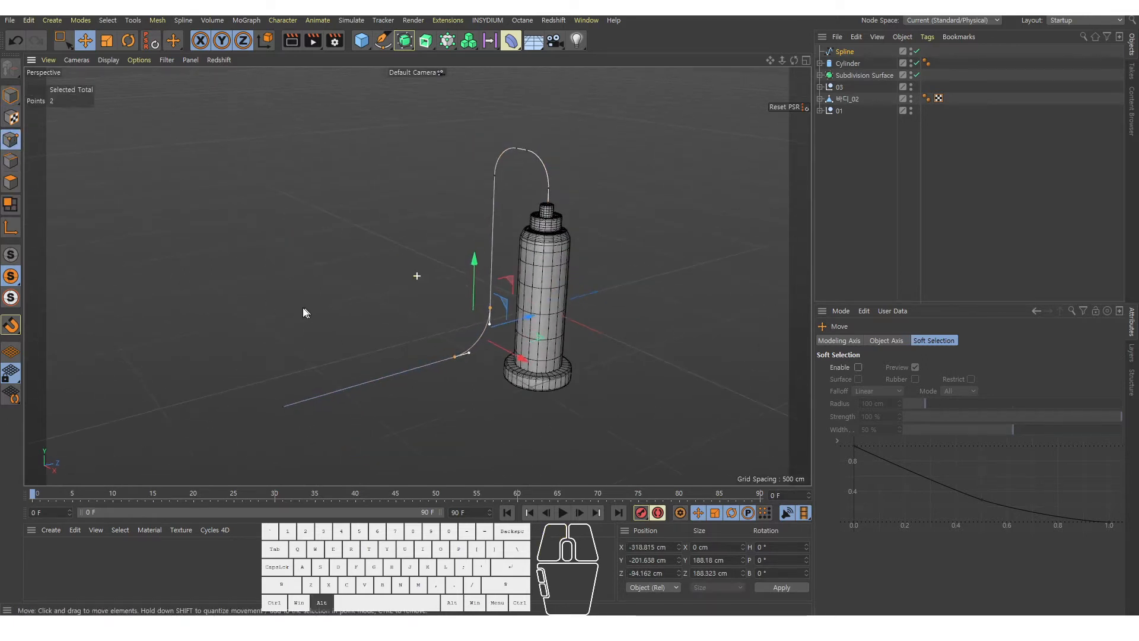
left_click(280, 408)
left_click_drag(316, 400, 436, 371)
left_click(11, 96)
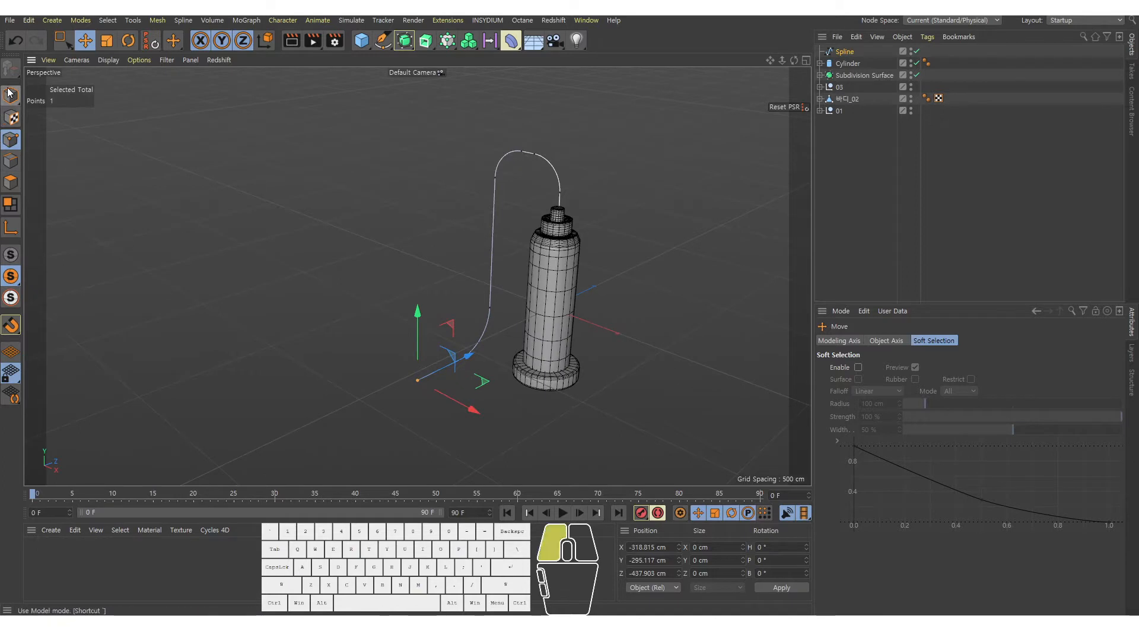
Step: Put the spline inside a Sweep generator and add a Circle above it as the profile
middle_click_drag(538, 237, 456, 249, "alt")
left_click(838, 51)
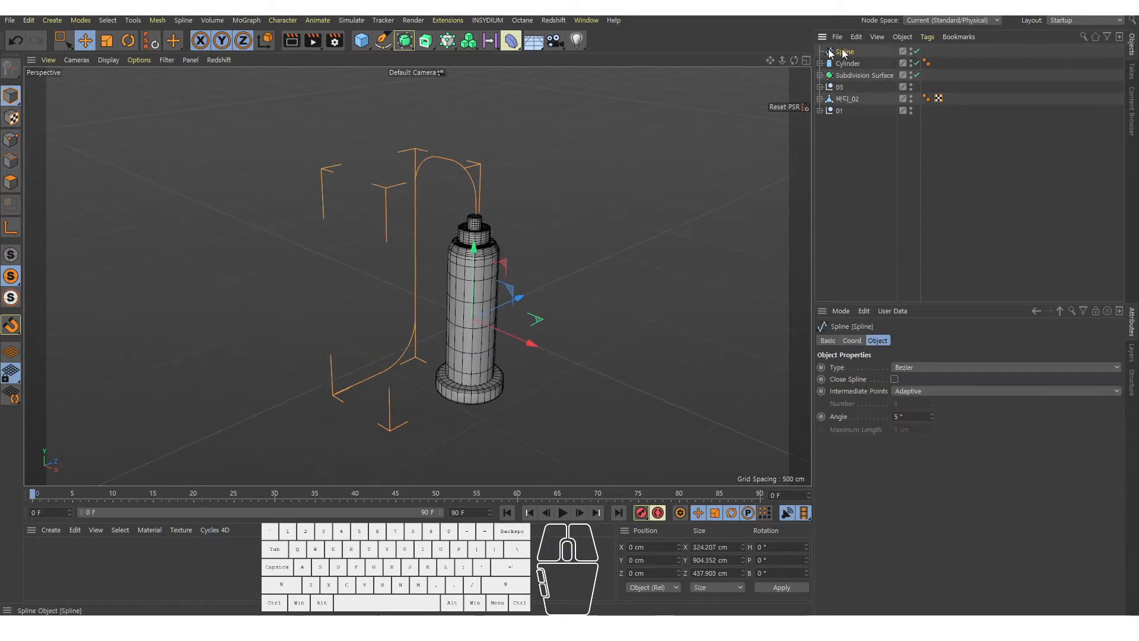
left_click_drag(432, 49, 475, 111, "alt")
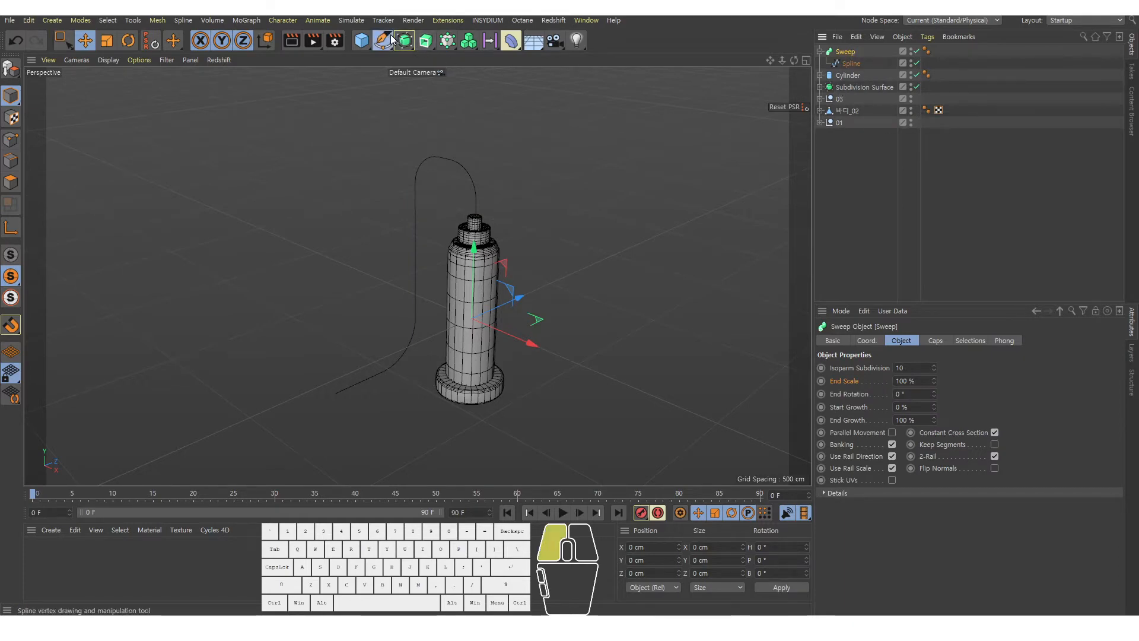
left_click_drag(392, 39, 502, 85, "alt")
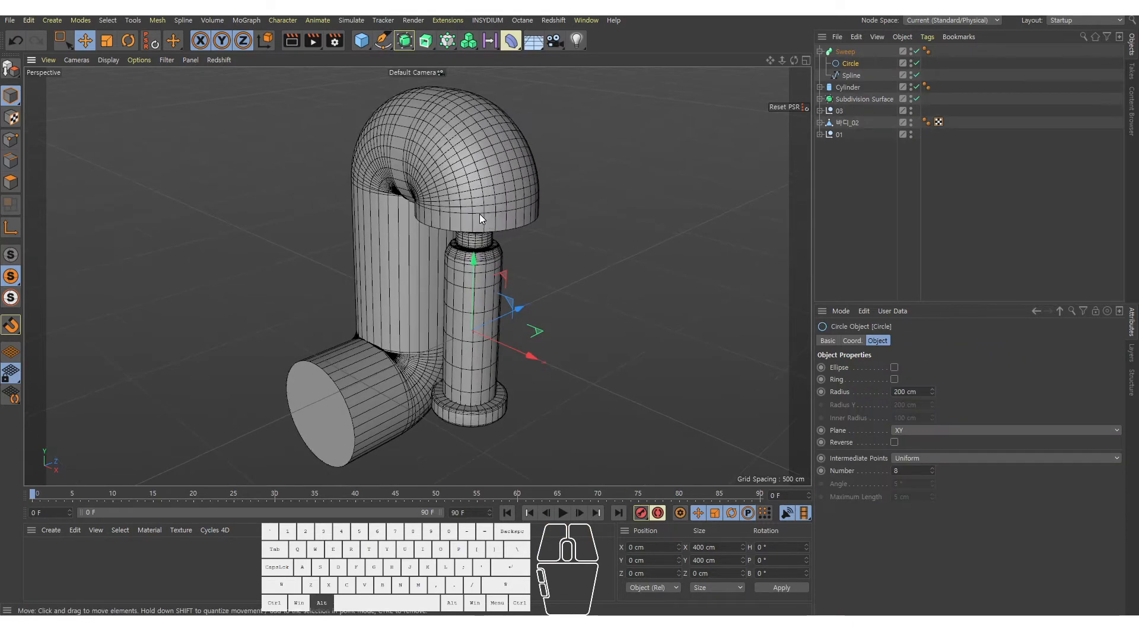
Step: Set the sweep profile circle's radius to 20 cm
left_click_drag(479, 213, 547, 140, "alt")
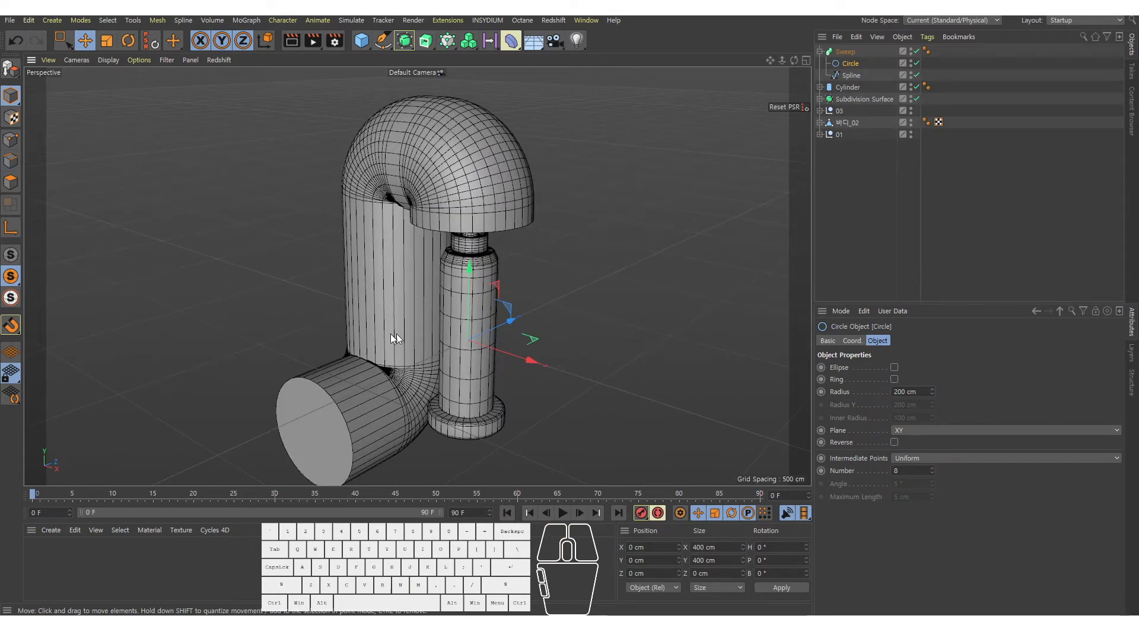
left_click_drag(390, 334, 440, 254, "alt")
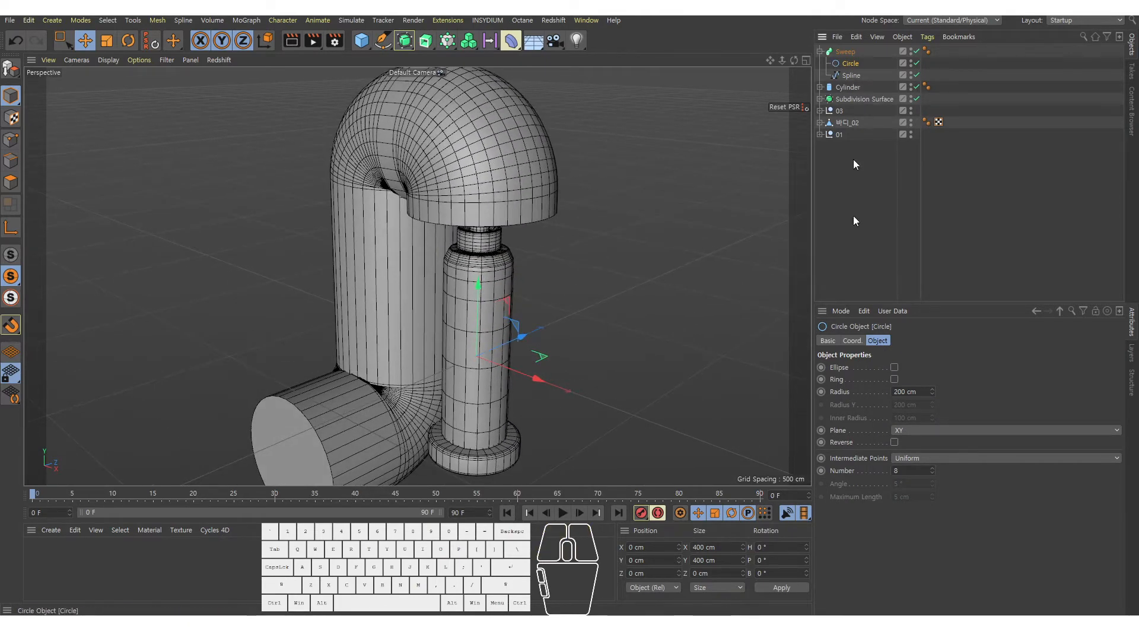
left_click(853, 392)
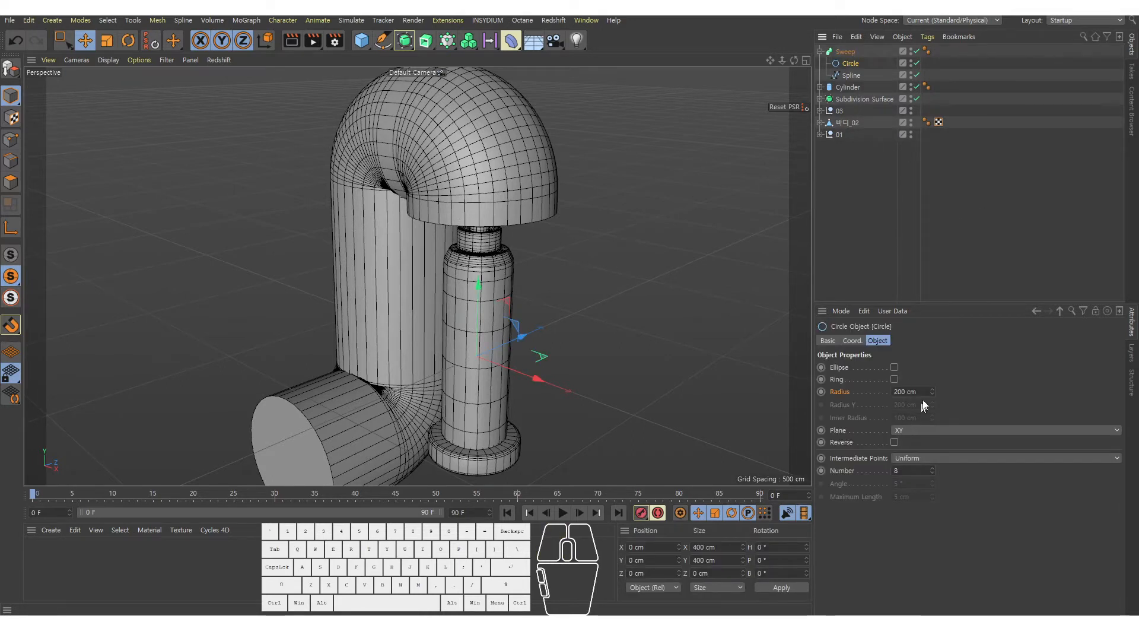
type("20")
key("Return")
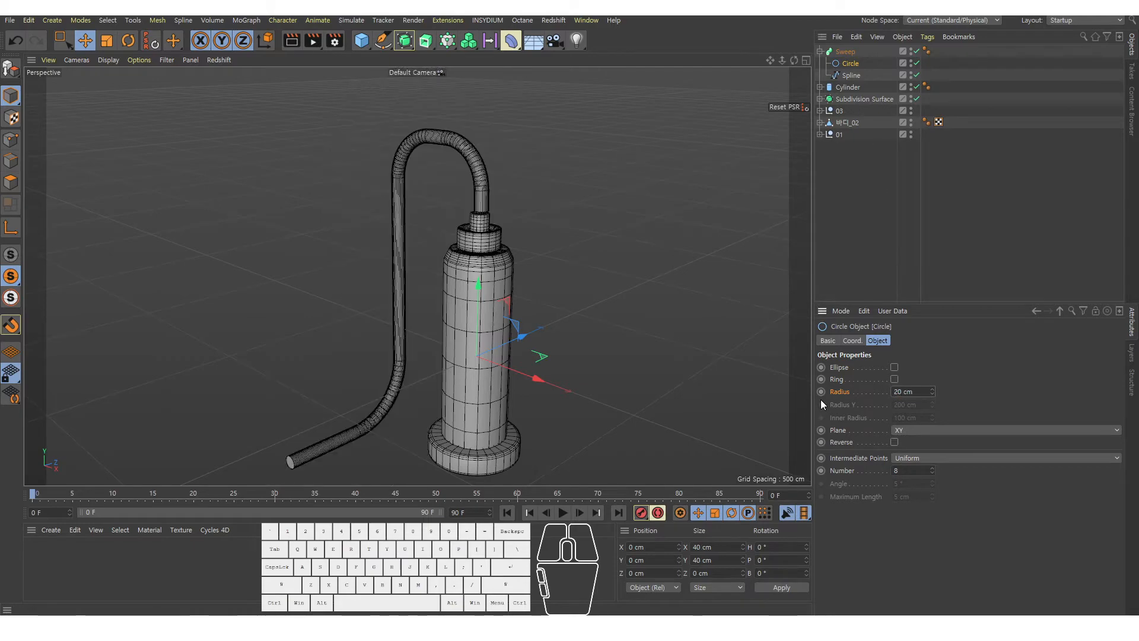
Step: Move the Sweep pipe down along Y to about -18.6 cm so its end meets the bottle's tip
right_click_drag(463, 205, 546, 188, "alt")
left_click_drag(533, 186, 436, 209, "alt")
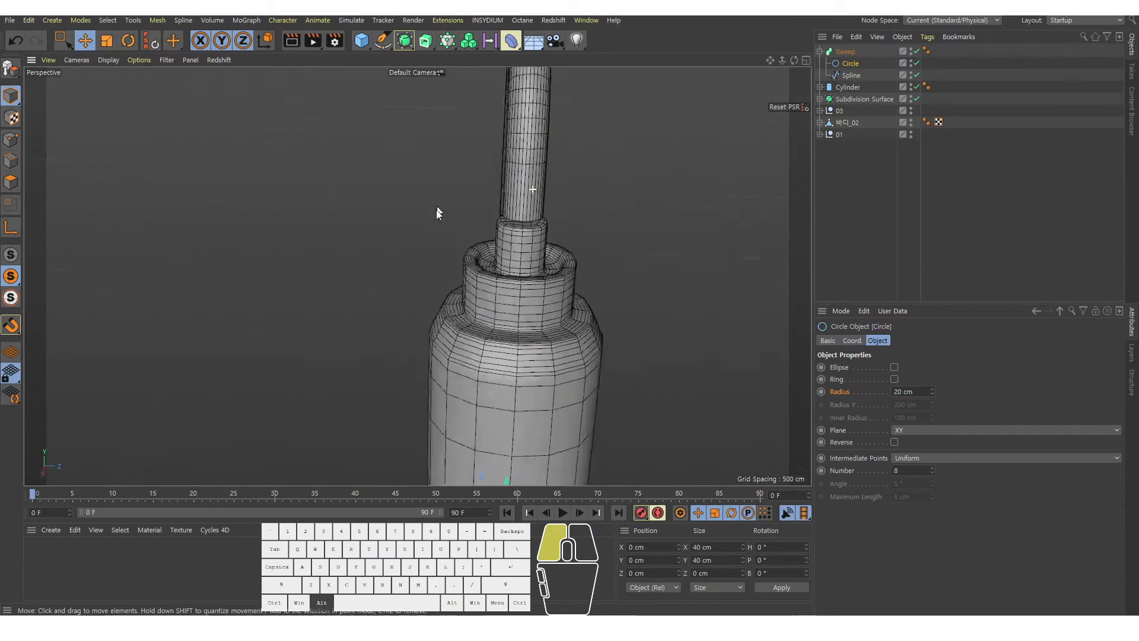
right_click_drag(508, 203, 543, 194, "alt")
left_click_drag(544, 196, 556, 186, "alt")
right_click_drag(704, 112, 558, 135, "alt")
middle_click_drag(593, 146, 525, 203, "alt")
left_click(520, 269)
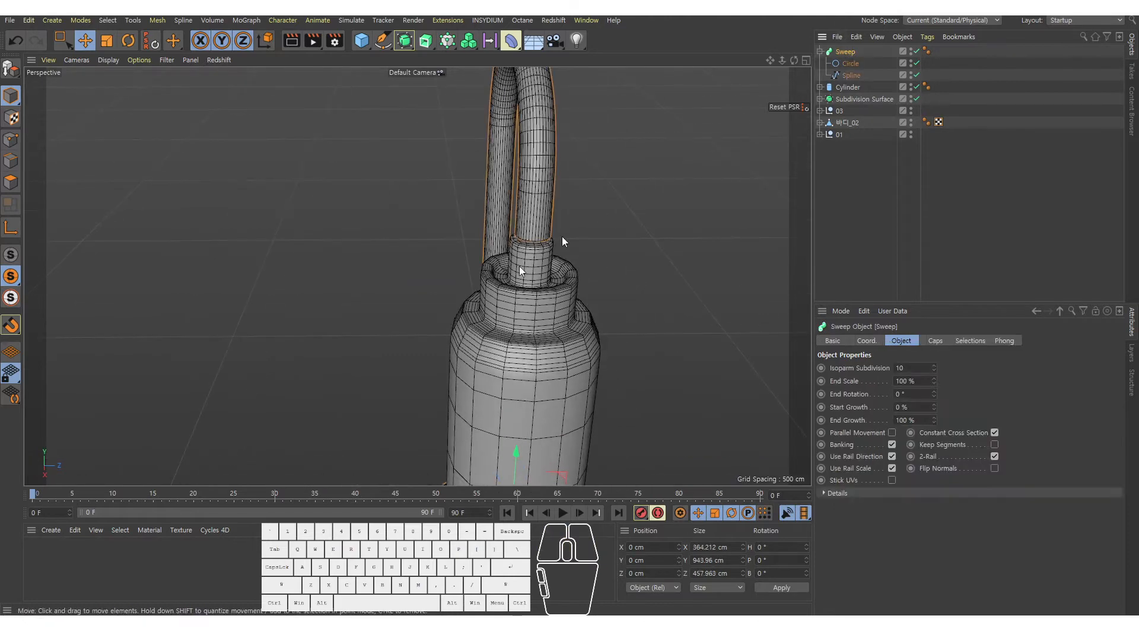
middle_click(487, 311)
middle_click(343, 376)
right_click_drag(344, 376, 478, 273, "alt")
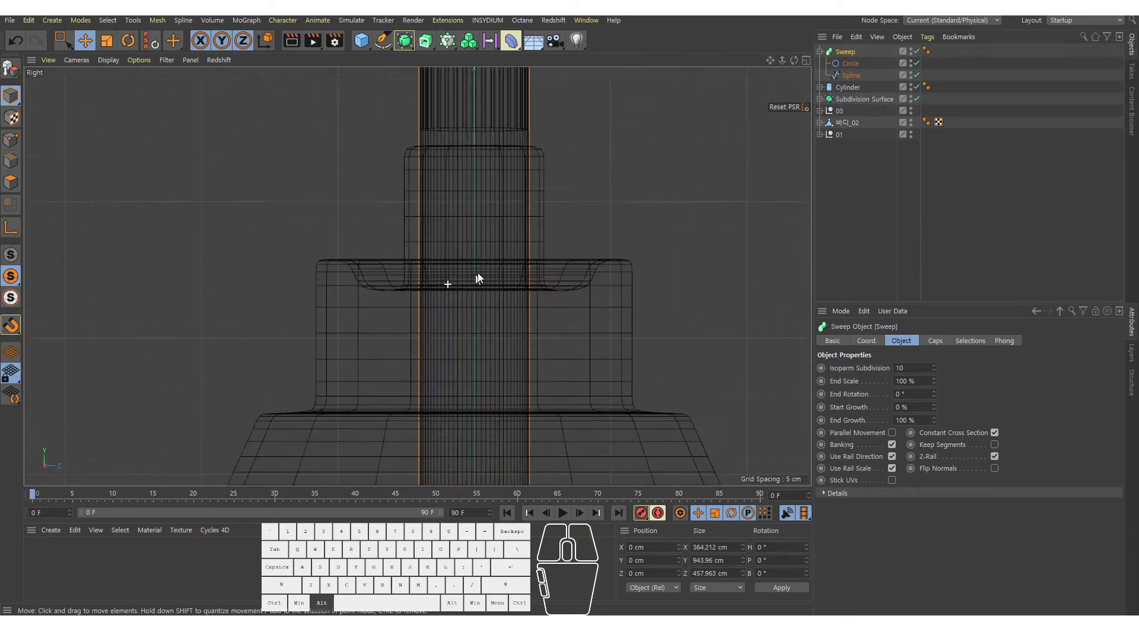
right_click_drag(371, 235, 481, 314, "alt")
middle_click(514, 306)
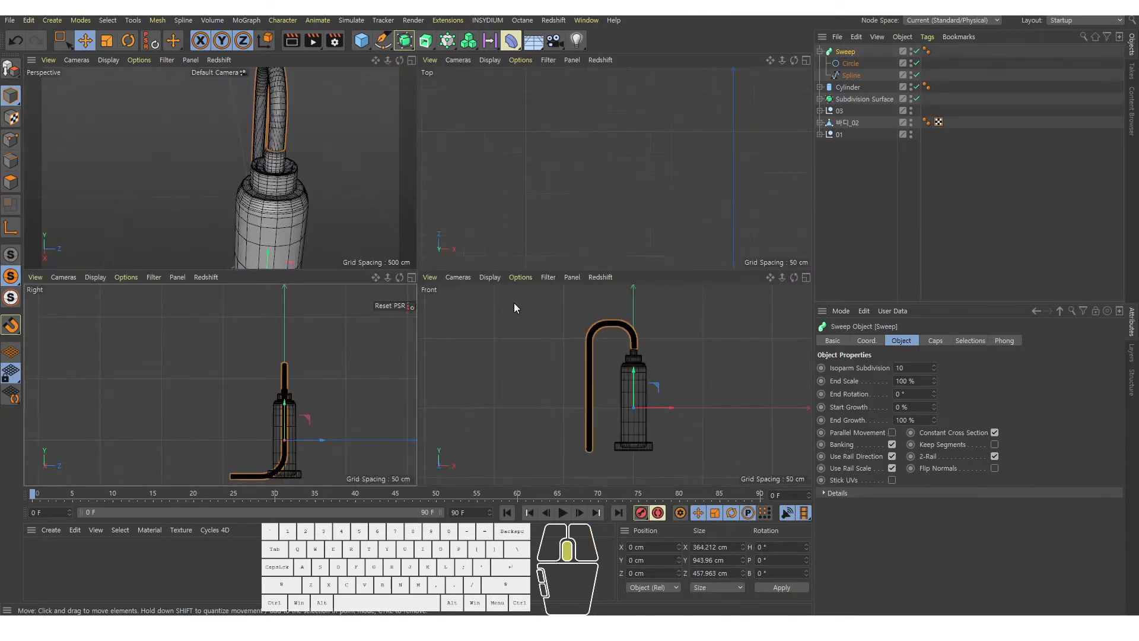
middle_click(291, 288)
right_click_drag(518, 183, 587, 204, "alt")
mouse_move(557, 321)
middle_mouse_down("alt")
mouse_move(493, 197)
mouse_move(547, 301)
middle_mouse_up("alt")
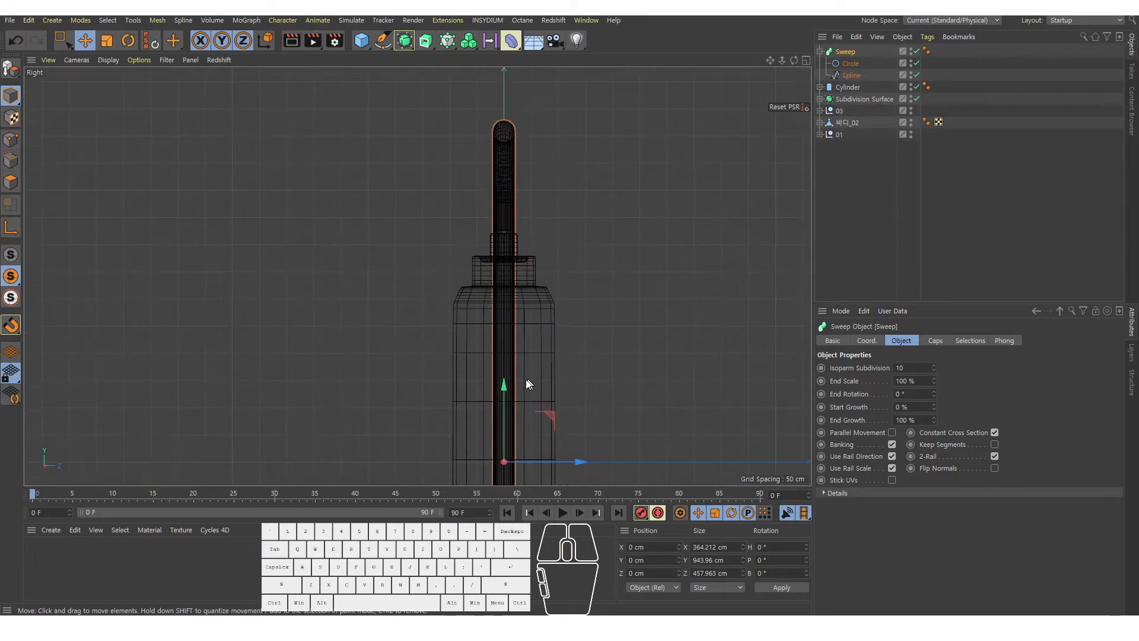
left_click_drag(504, 386, 500, 394)
middle_click(485, 365)
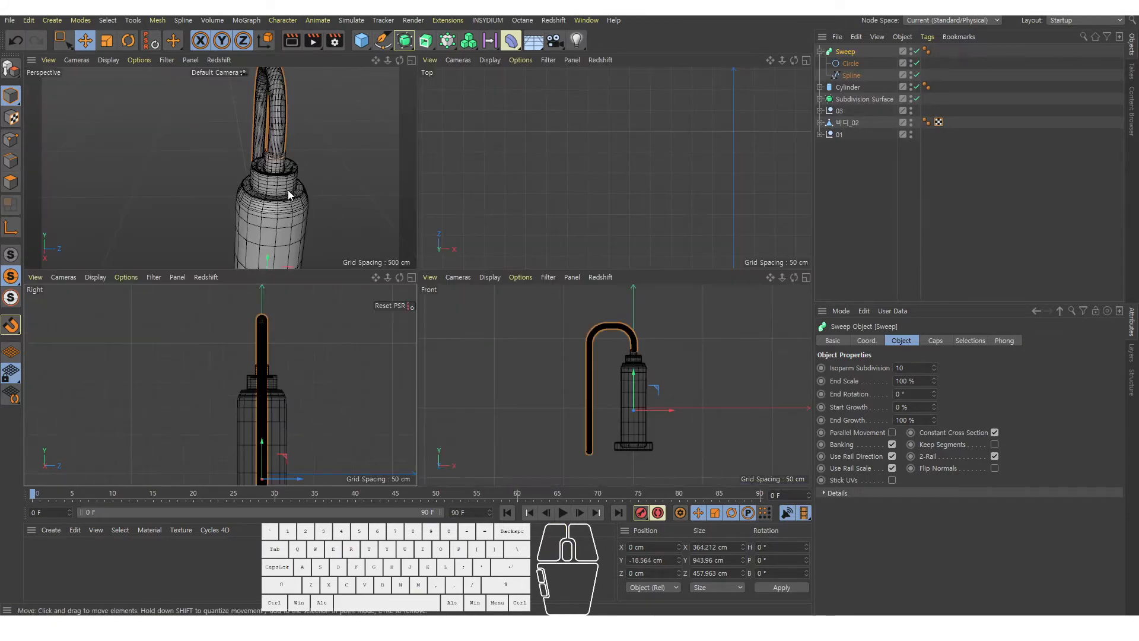
Step: Shift the Sweep pipe along X to about -3.9 cm to centre it on the bottle's tip
middle_click(287, 193)
left_click_drag(669, 264, 379, 227, "alt")
right_click_drag(499, 244, 584, 261, "alt")
left_click_drag(599, 252, 409, 201, "alt")
right_click_drag(404, 193, 440, 196, "alt")
left_click_drag(440, 196, 549, 207, "alt")
right_click_drag(550, 208, 501, 202, "alt")
left_click_drag(555, 212, 501, 198, "alt")
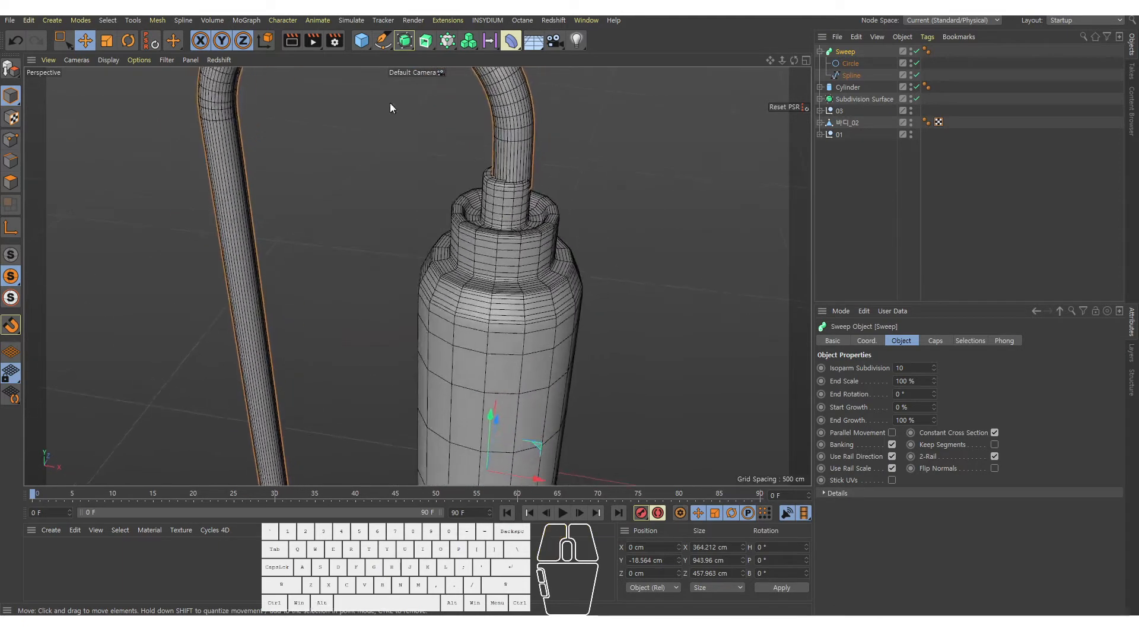
middle_click_drag(553, 263, 516, 224, "alt")
right_click_drag(502, 286, 493, 288, "alt")
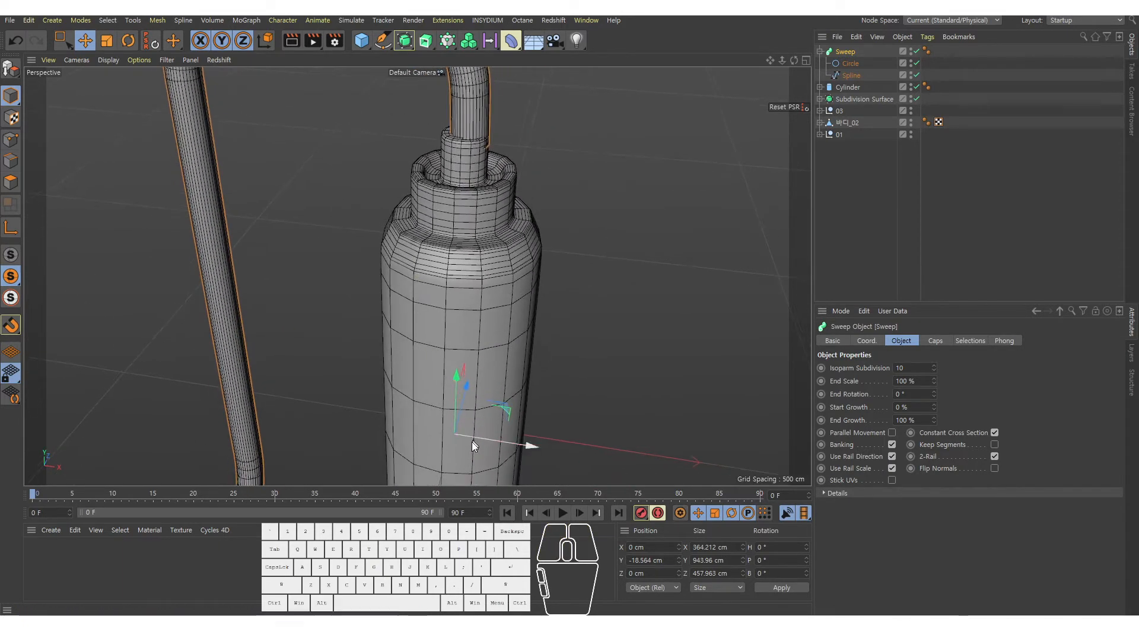
left_click_drag(490, 443, 490, 442)
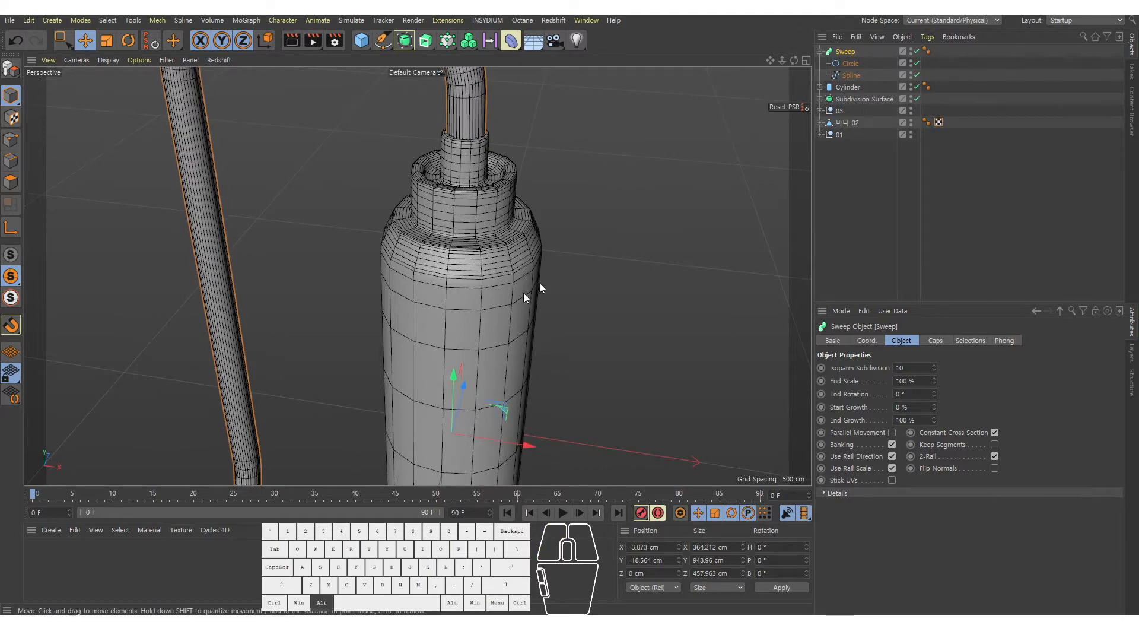
Step: Group the Sweep, Cylinder and Subdivision Surface objects under one null
left_click_drag(523, 293, 400, 325, "alt")
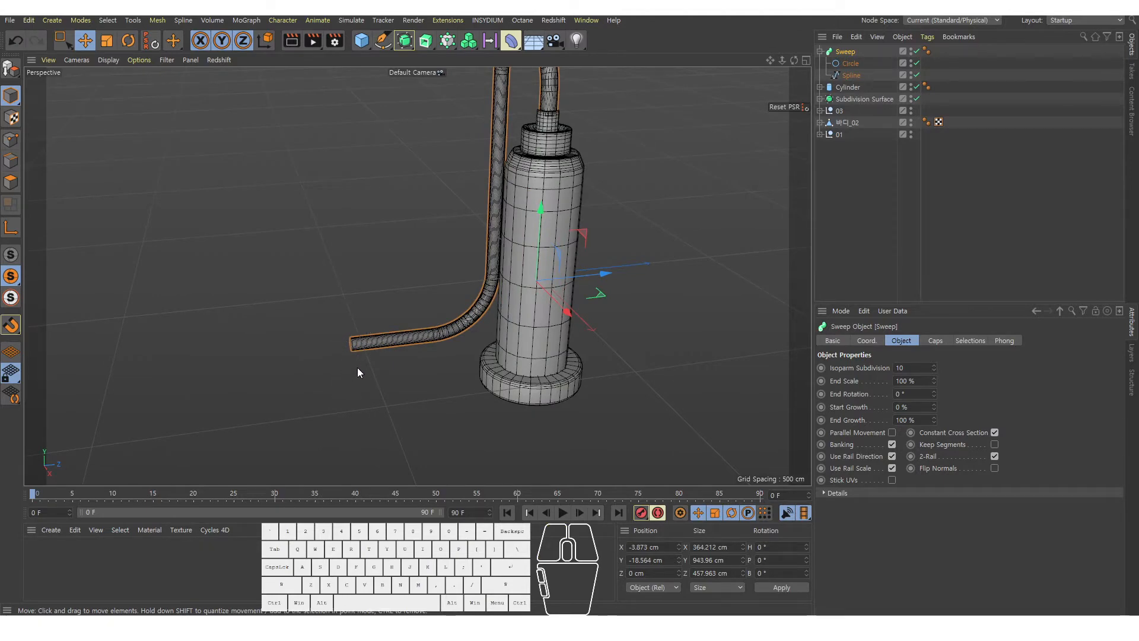
mouse_move(534, 287)
left_mouse_down("alt")
mouse_move(558, 289)
mouse_move(544, 294)
left_mouse_up("alt")
left_click_drag(485, 261, 572, 277, "alt")
left_click(863, 149)
left_click(820, 52)
left_click(846, 51)
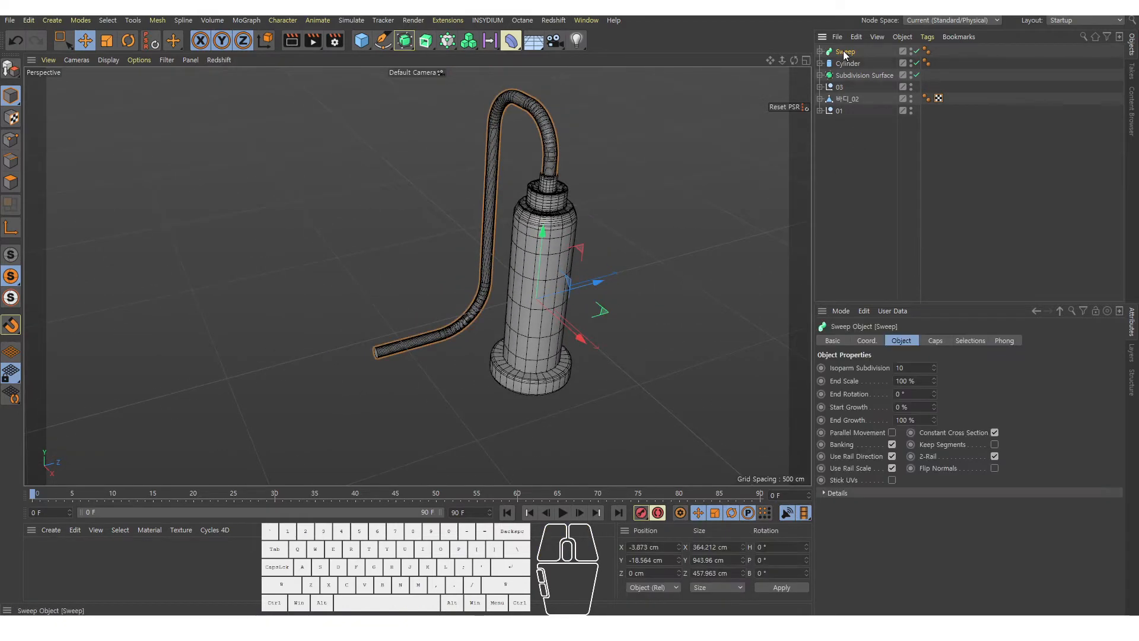
left_click(847, 64, "shift")
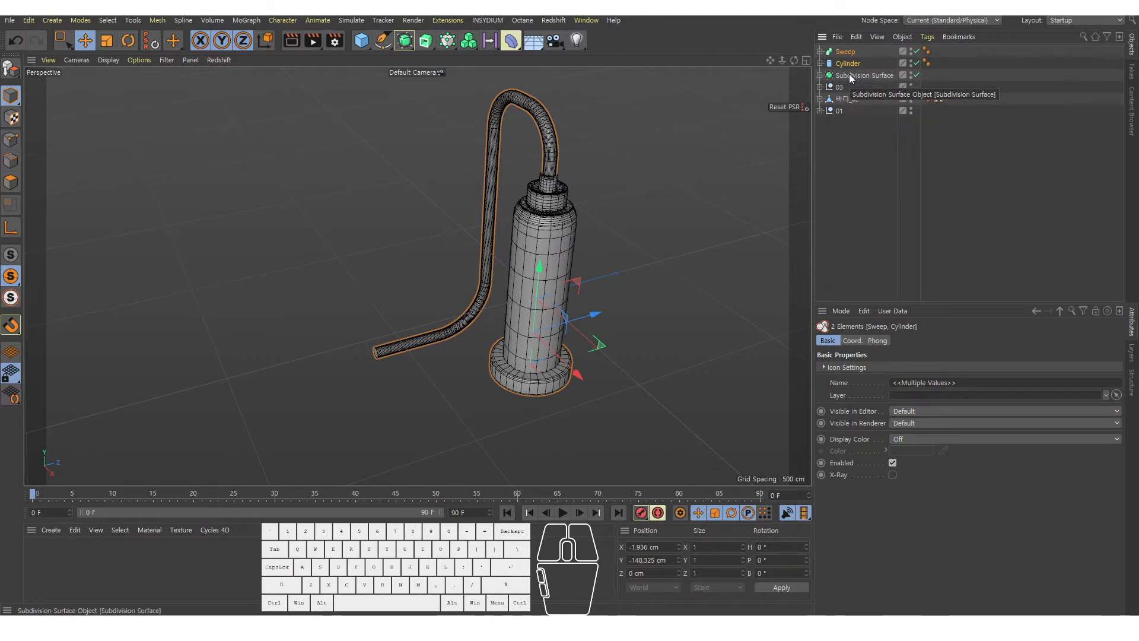
left_click(849, 75)
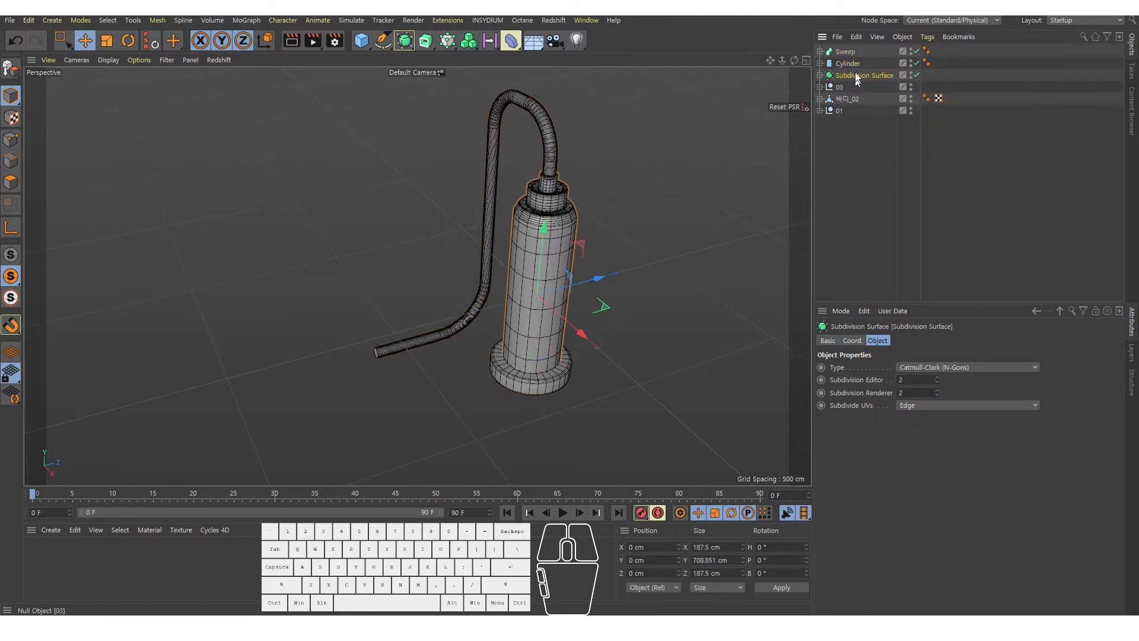
left_click(851, 53)
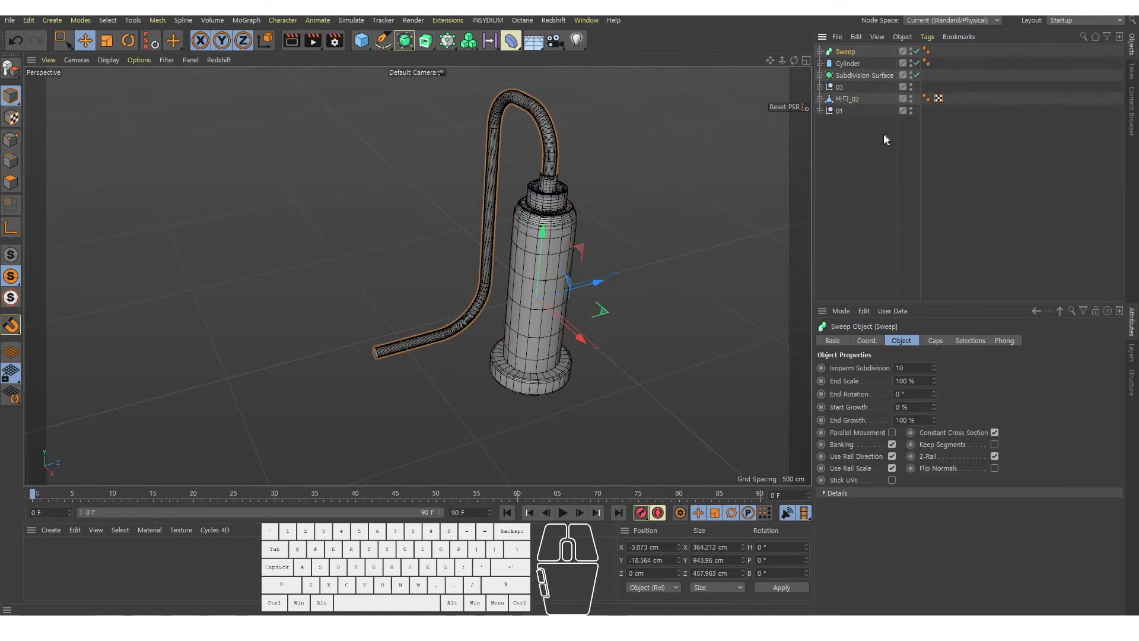
left_click(855, 75, "shift")
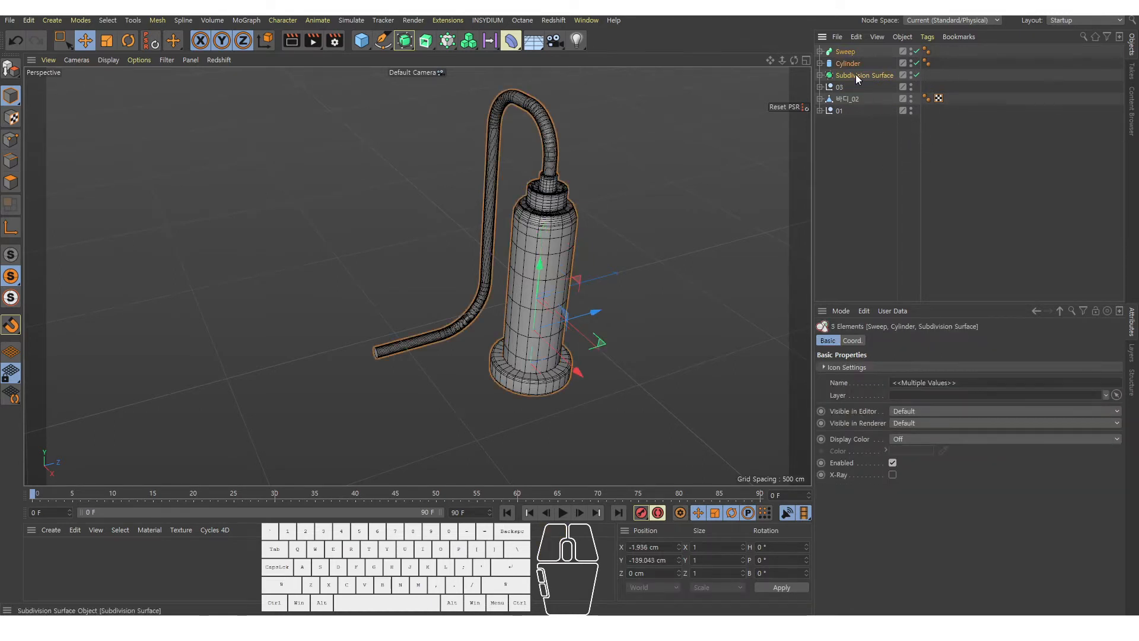
key("alt+g")
Step: Rename the new null as 가스통
double_click(841, 52)
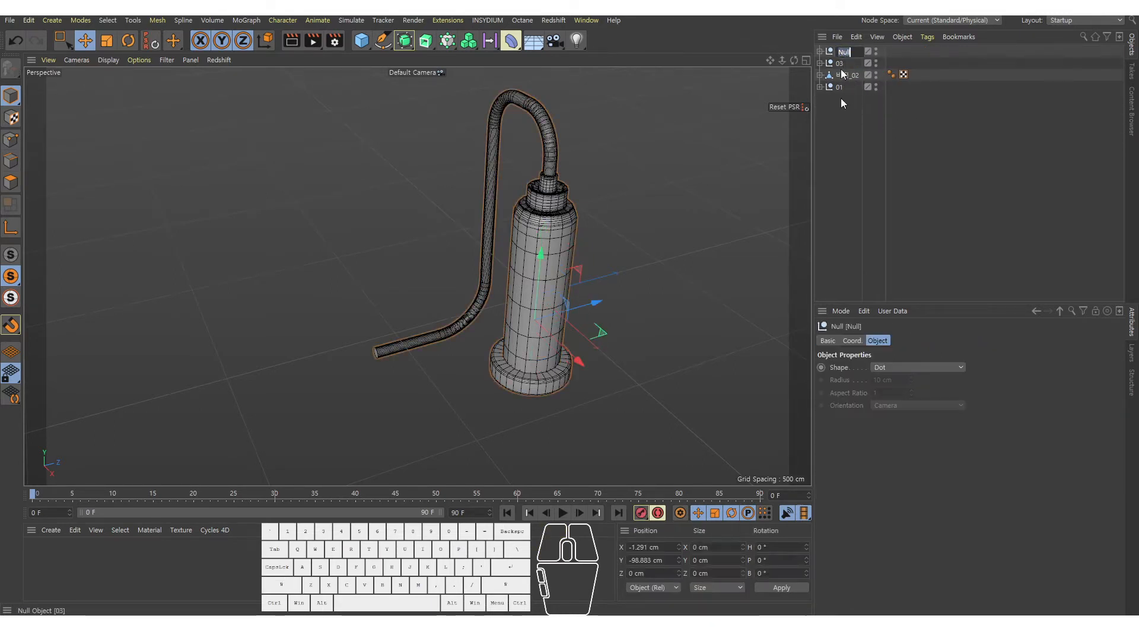
type("r")
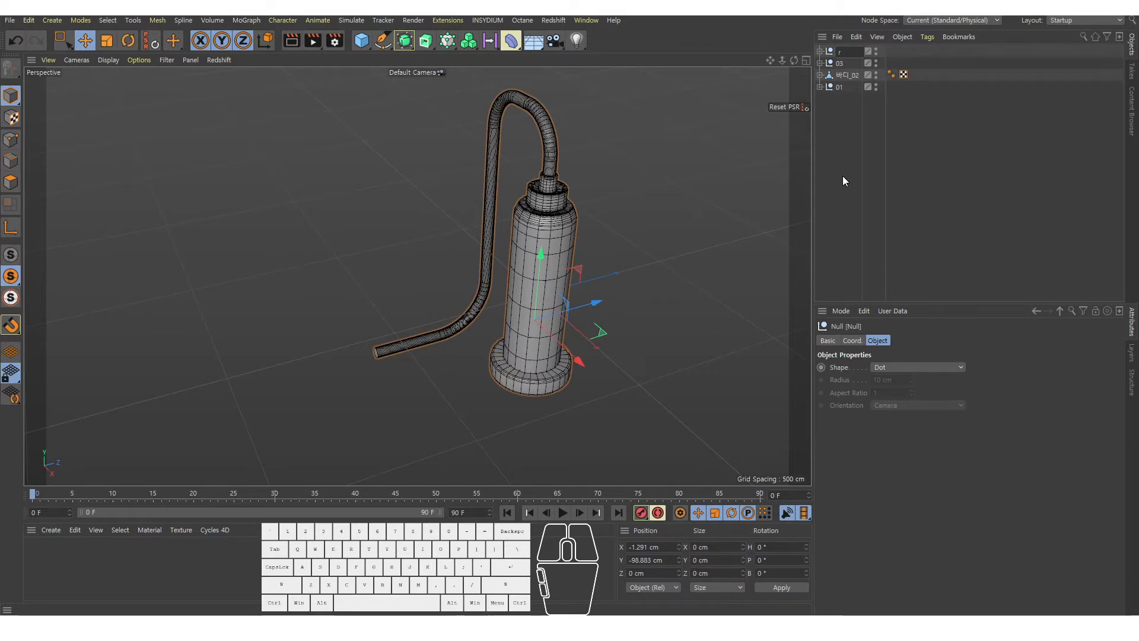
type("가스토")
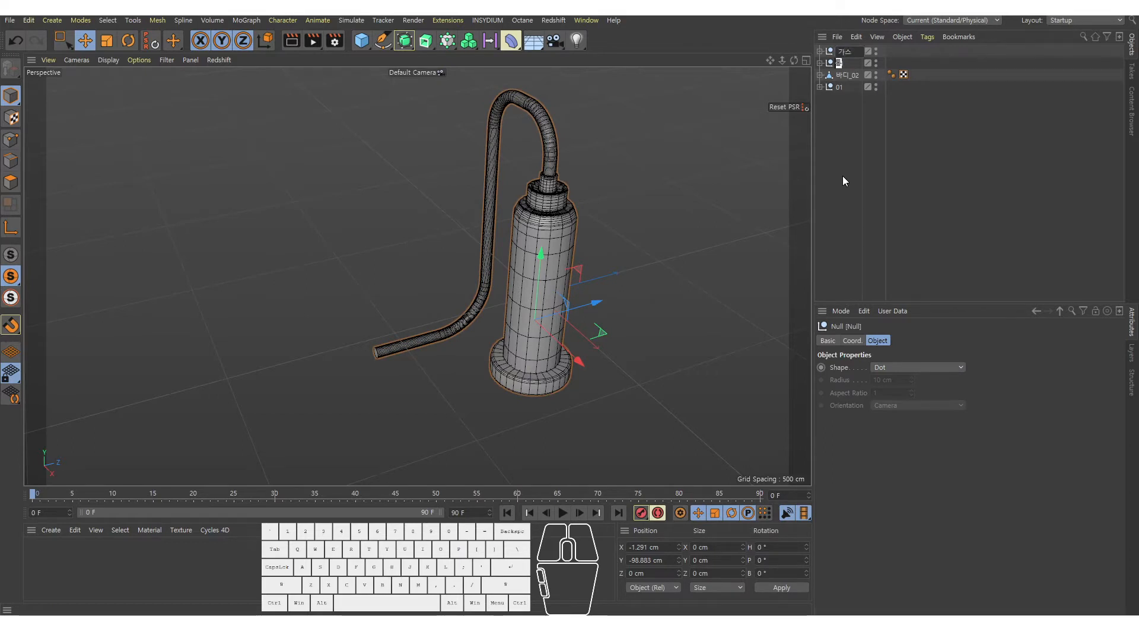
left_click(844, 177)
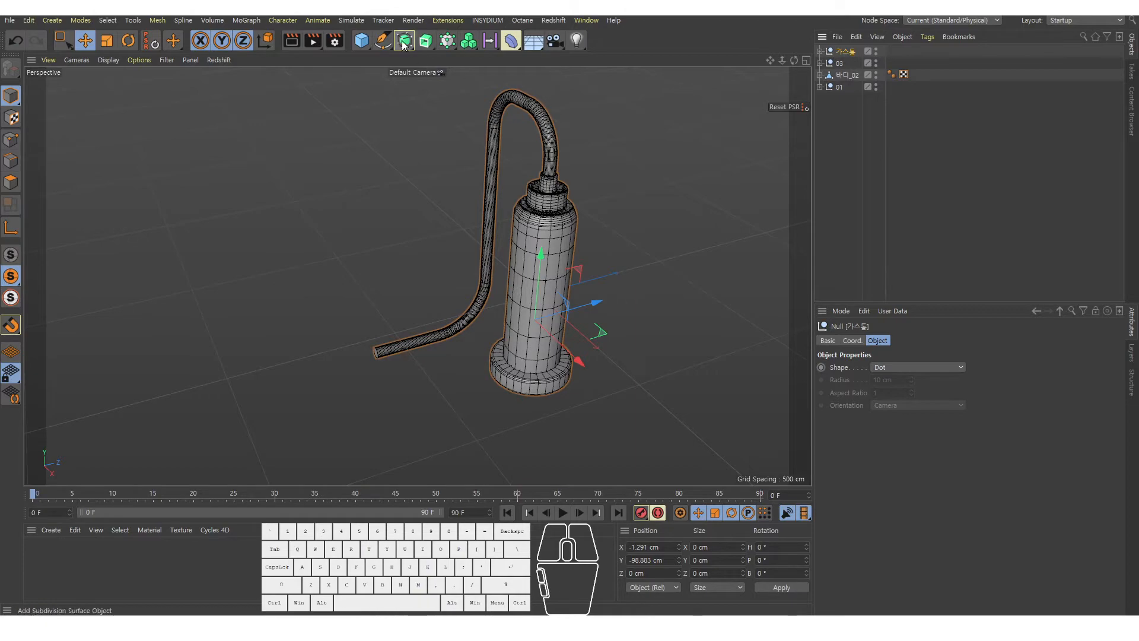
Step: Add a Cloner as the parent of the 가스통 null to repeat the bottle in a grid array
left_click_drag(445, 45, 490, 60)
right_click_drag(528, 255, 483, 282, "alt")
middle_click_drag(483, 281, 349, 278, "alt")
scroll(349, 279, "down", 3, "alt")
left_click_drag(362, 231, 373, 190, "alt")
left_click_drag(377, 148, 391, 178, "alt")
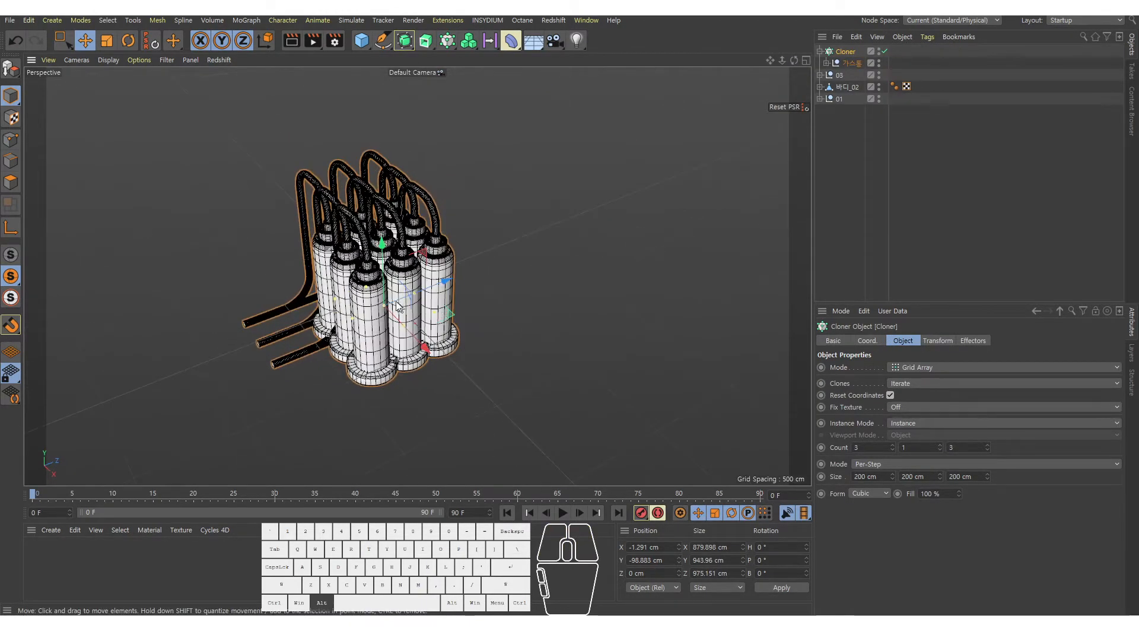
scroll(391, 178, "up", 3, "alt")
right_click_drag(522, 219, 443, 245, "alt")
left_click_drag(443, 246, 372, 239, "alt")
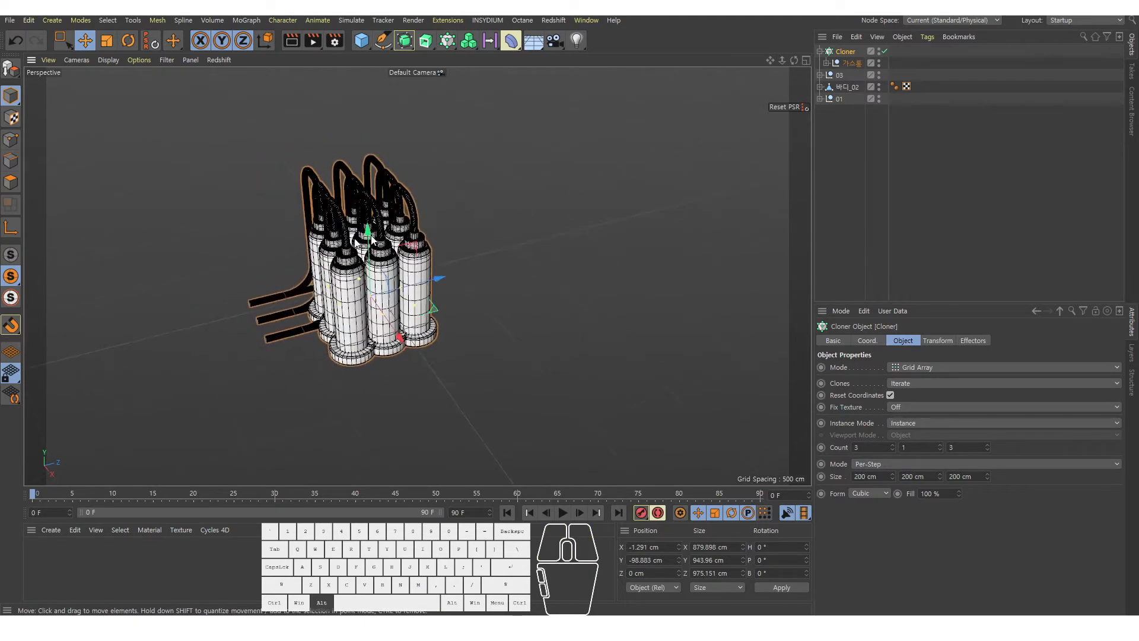
Step: Turn off solo viewing and scale the Cloner down uniformly to about 330 cm high
left_click(12, 255)
right_click_drag(439, 279, 527, 202, "alt")
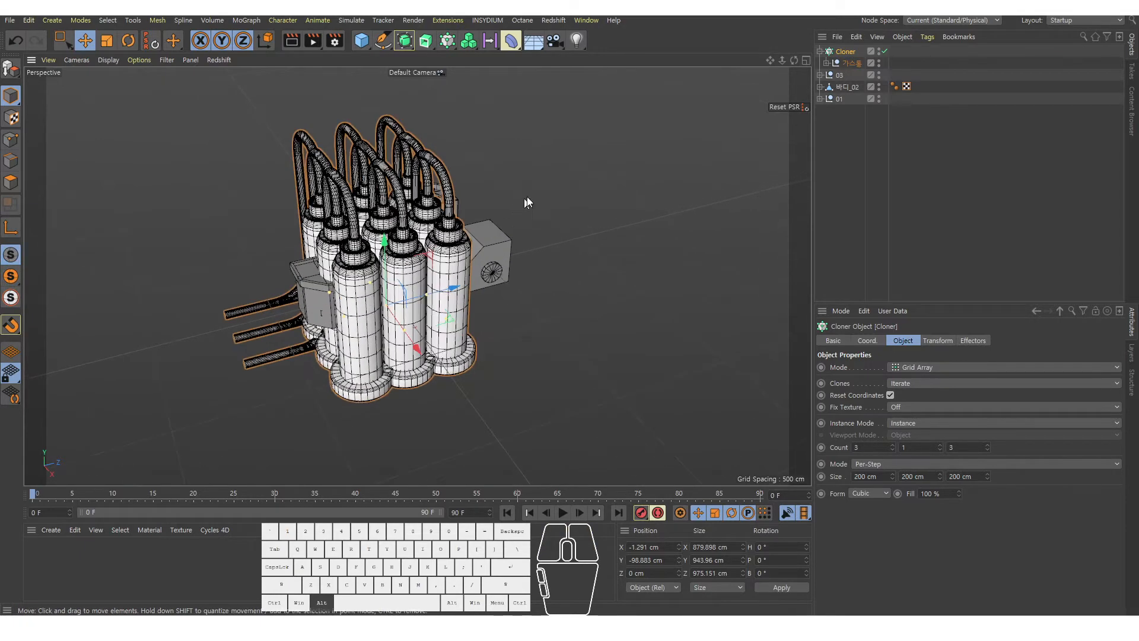
right_click_drag(265, 266, 543, 188, "alt")
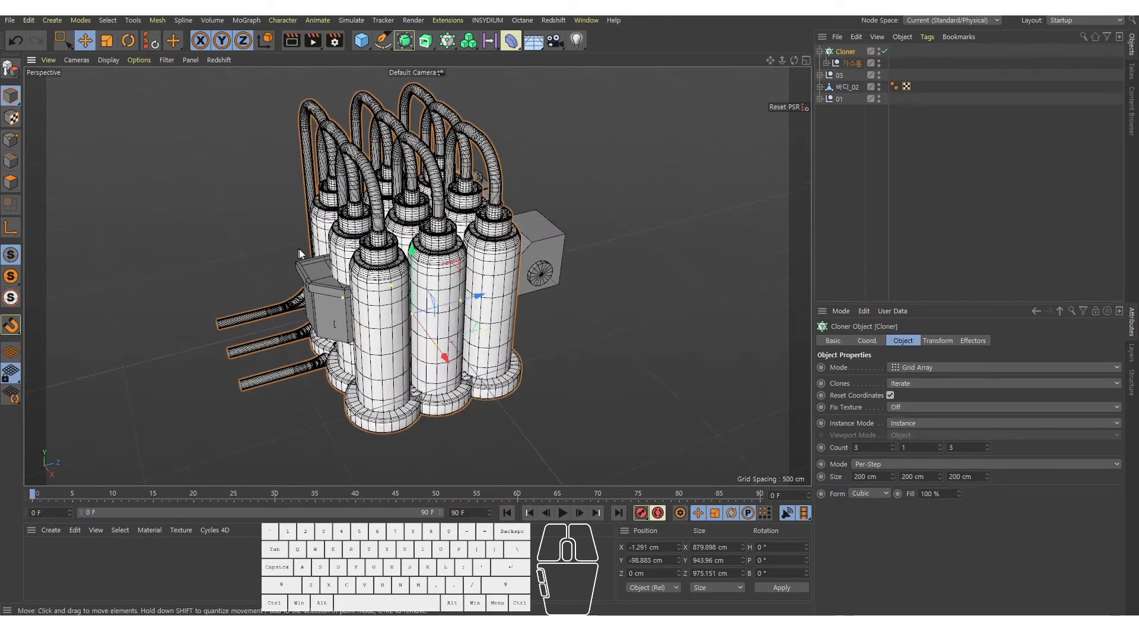
key("t")
left_click_drag(677, 127, 447, 252)
key("e")
Step: Move the Cloner along X to about -563 cm, clear of the conveyor and the other machine parts
middle_click(445, 323)
middle_click(547, 216)
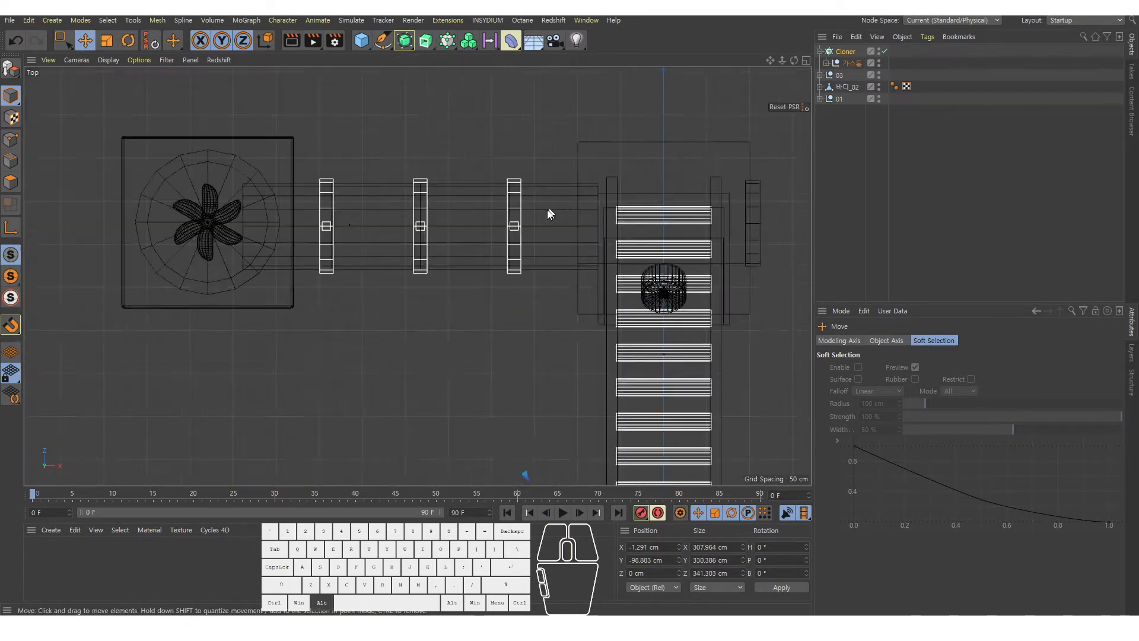
right_click_drag(550, 214, 501, 249, "alt")
middle_click_drag(501, 250, 504, 219, "alt")
left_click_drag(616, 294, 495, 295)
scroll(451, 303, "up", 3)
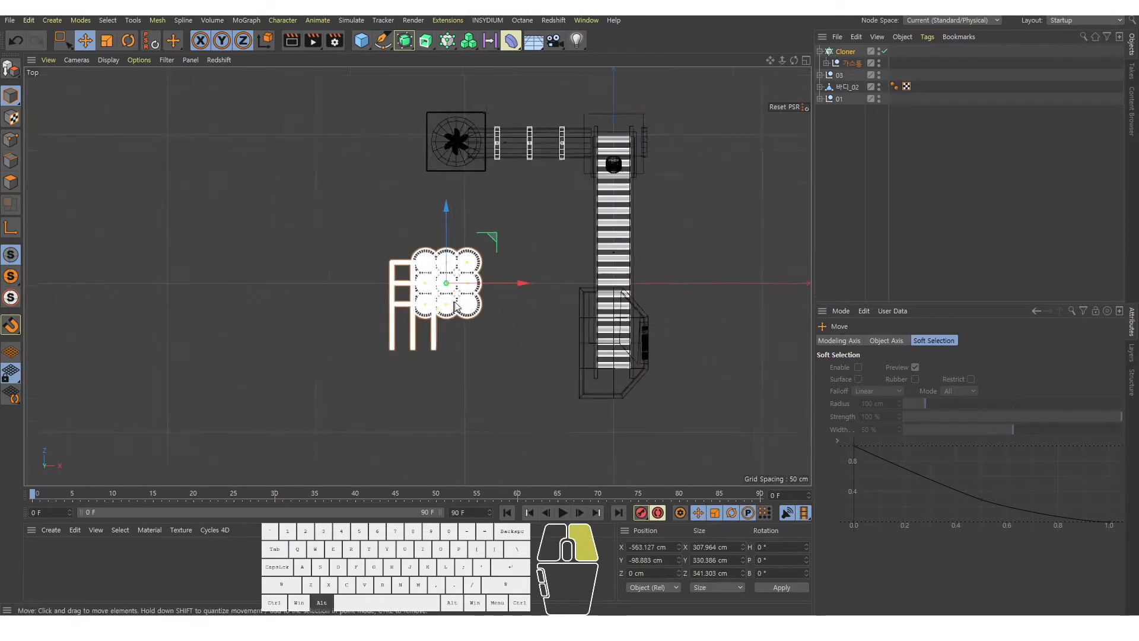
middle_click(436, 362)
middle_click(305, 226)
Step: Set the Cloner's X count to 2, making a 2 × 1 × 3 grid of bottles
left_click_drag(305, 226, 403, 190, "alt")
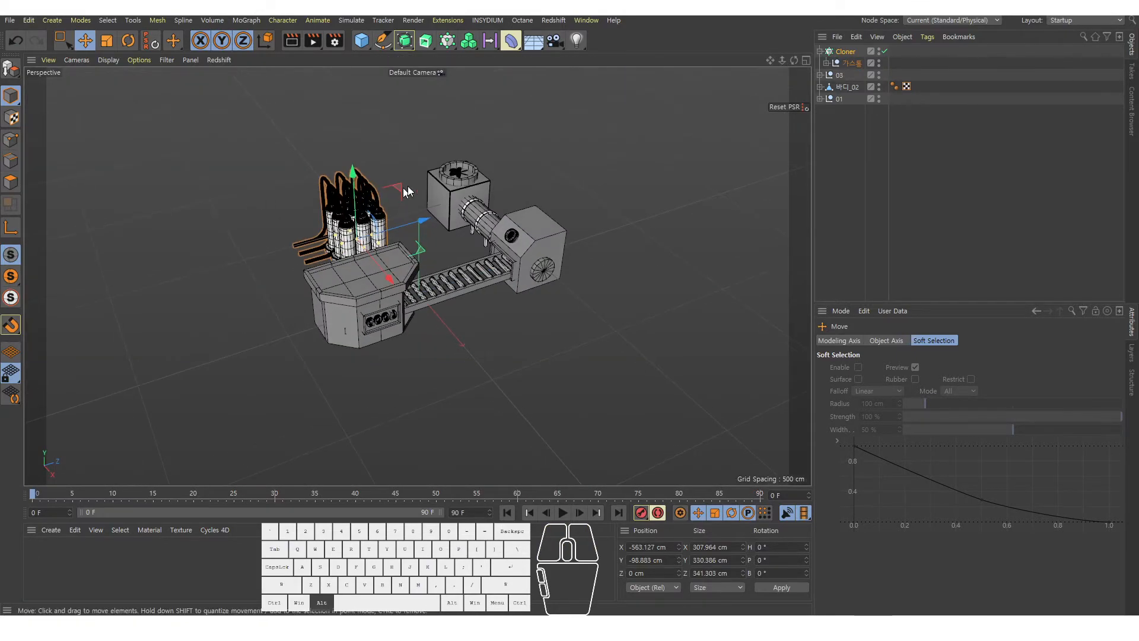
right_click_drag(402, 190, 460, 231, "alt")
middle_click_drag(460, 231, 446, 266, "alt")
right_click_drag(445, 266, 504, 246, "alt")
left_click(850, 148)
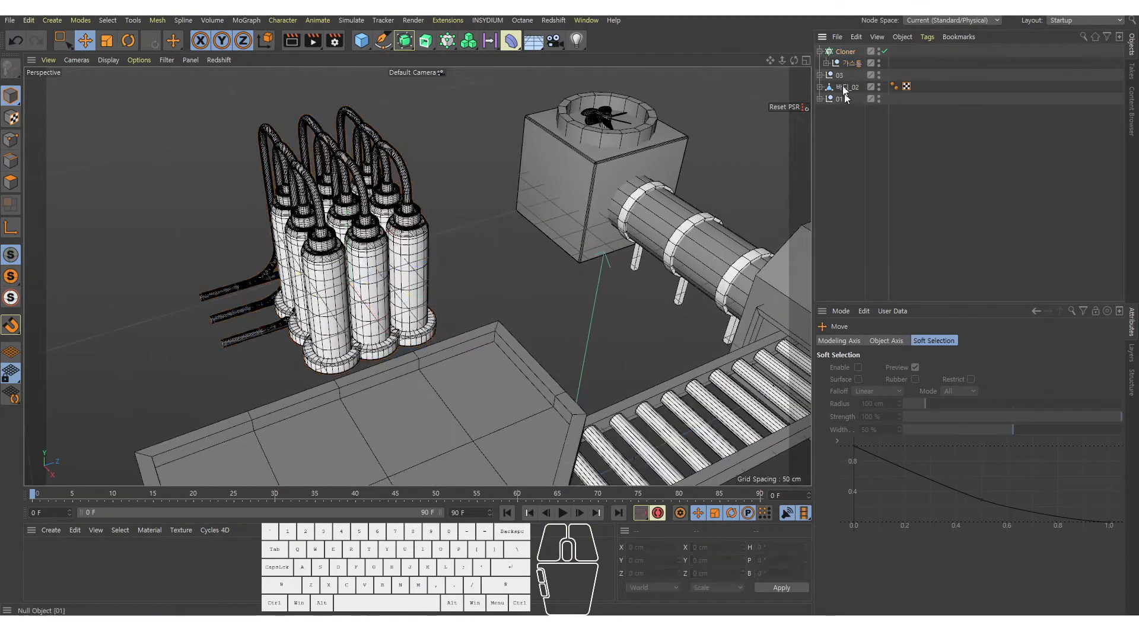
left_click(840, 52)
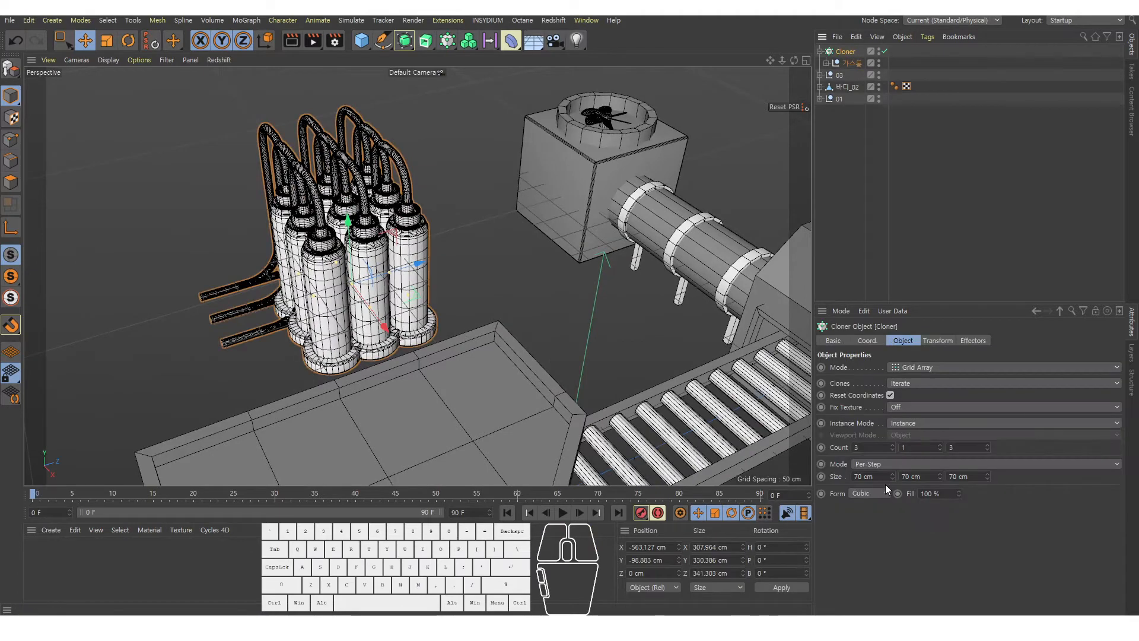
left_click(892, 450)
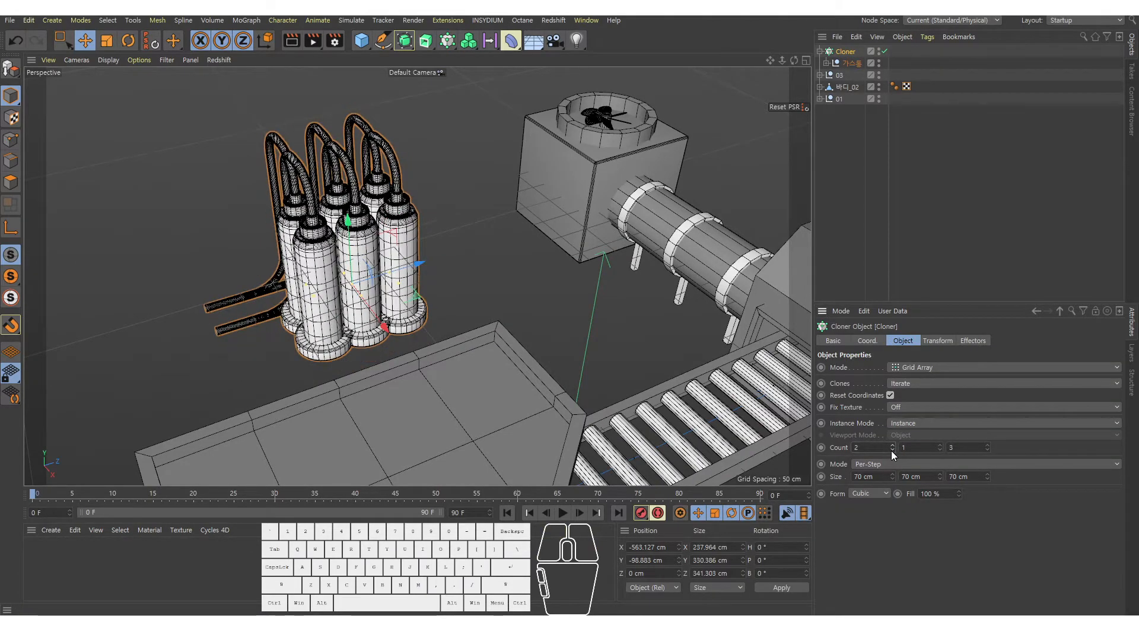
Step: Reposition the Cloner near the fan box, at about -642 cm in X and 198 cm in Z
middle_click_drag(423, 256, 382, 266)
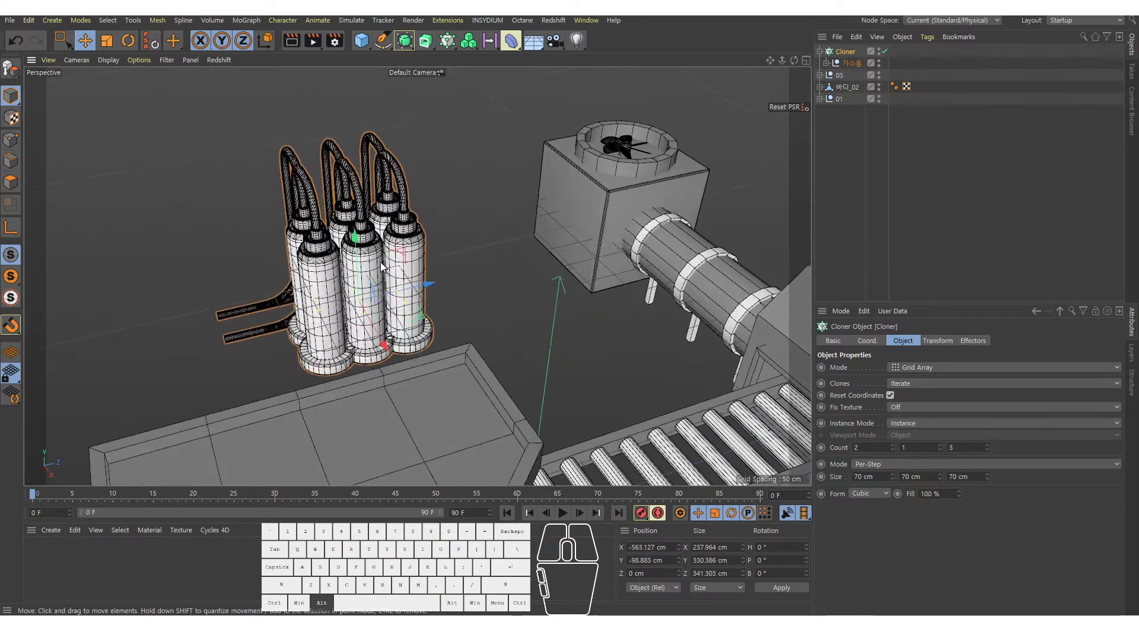
left_click_drag(403, 290, 490, 272)
middle_click(516, 344)
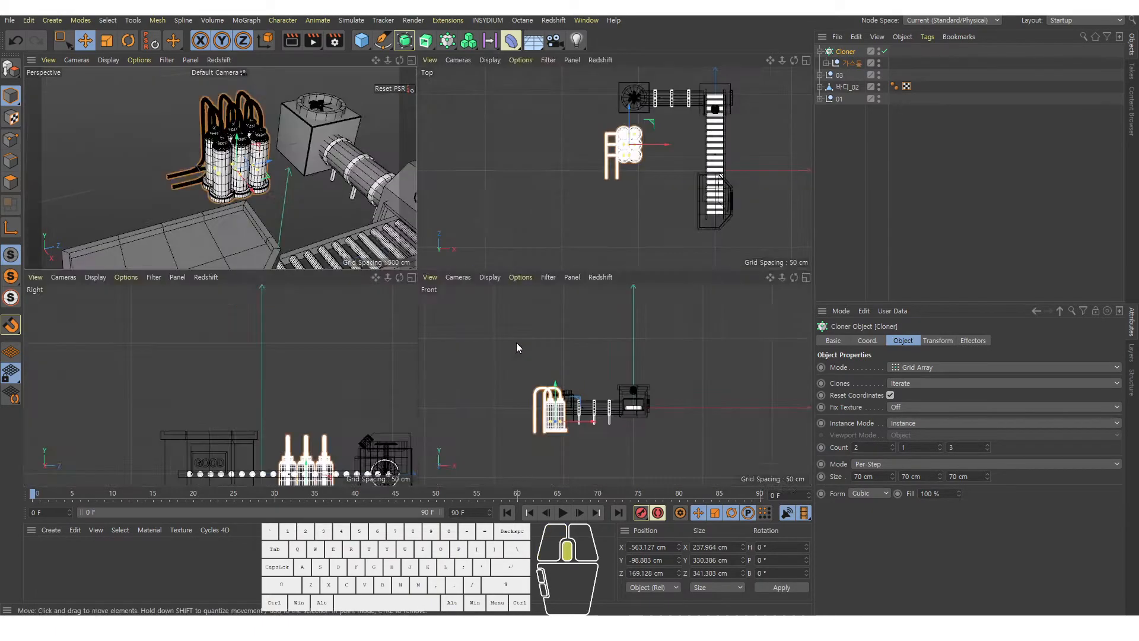
middle_click(551, 188)
right_click_drag(578, 171, 442, 233, "alt")
middle_click_drag(443, 234, 448, 275, "alt")
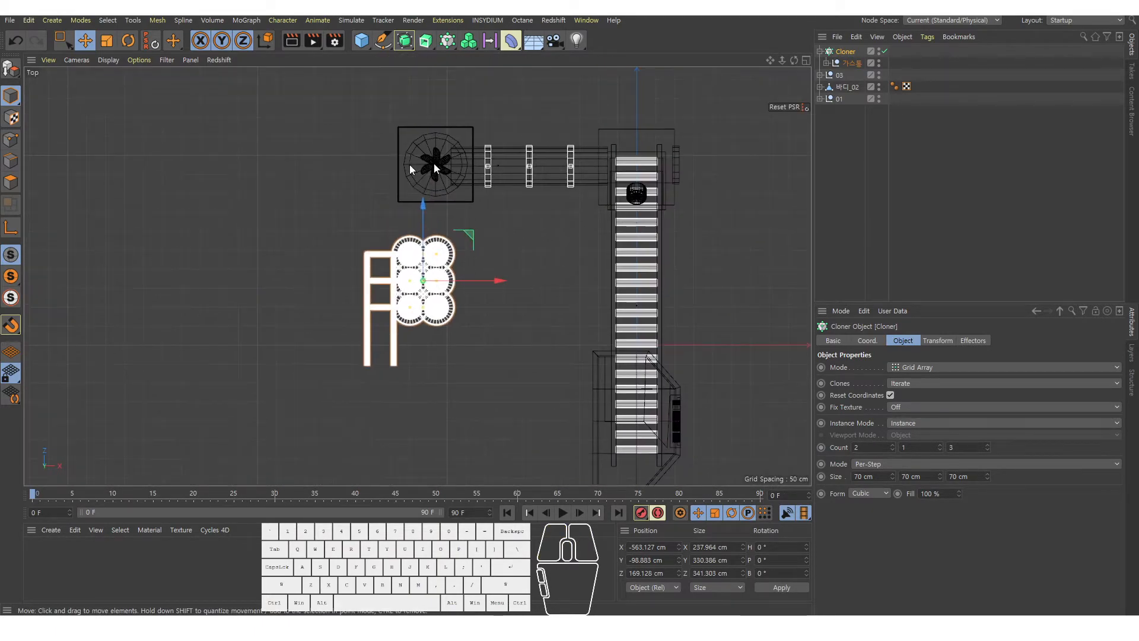
left_click_drag(421, 212, 495, 230)
middle_click(421, 227)
middle_click(410, 240)
middle_click_drag(495, 230, 445, 245, "alt")
left_click_drag(437, 251, 461, 249)
left_click_drag(457, 290, 496, 282)
middle_click_drag(496, 282, 438, 294, "alt")
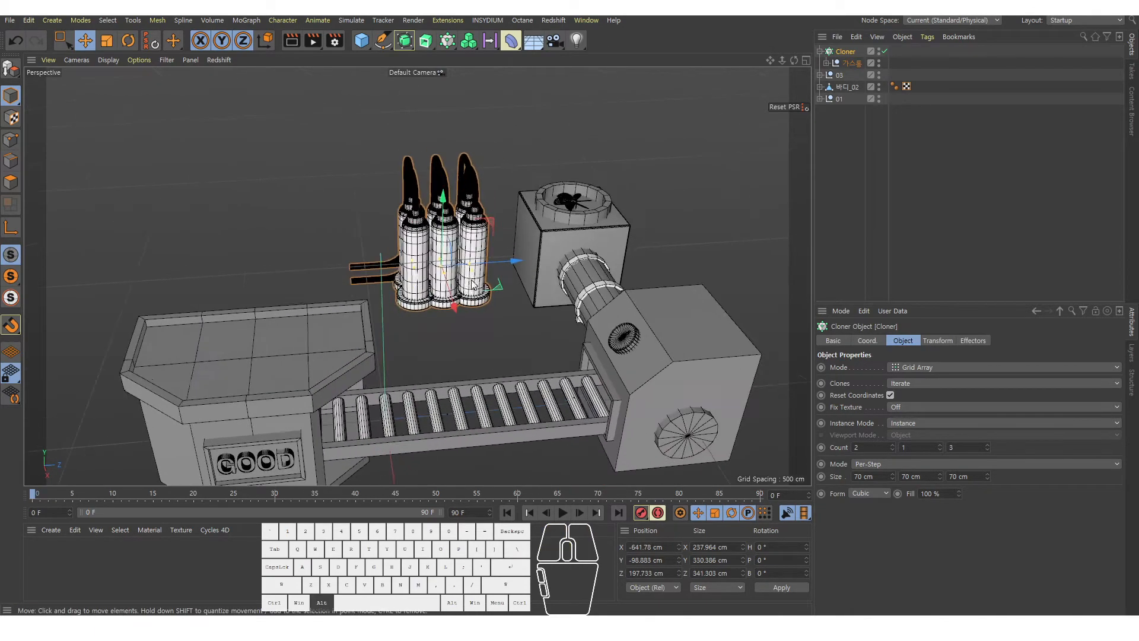
Step: Inspect the cloned bottles and their pipes from several angles and up close
right_click_drag(437, 294, 539, 239, "alt")
left_click_drag(539, 238, 571, 256, "alt")
right_click_drag(571, 256, 449, 271, "alt")
left_click_drag(449, 271, 472, 286, "alt")
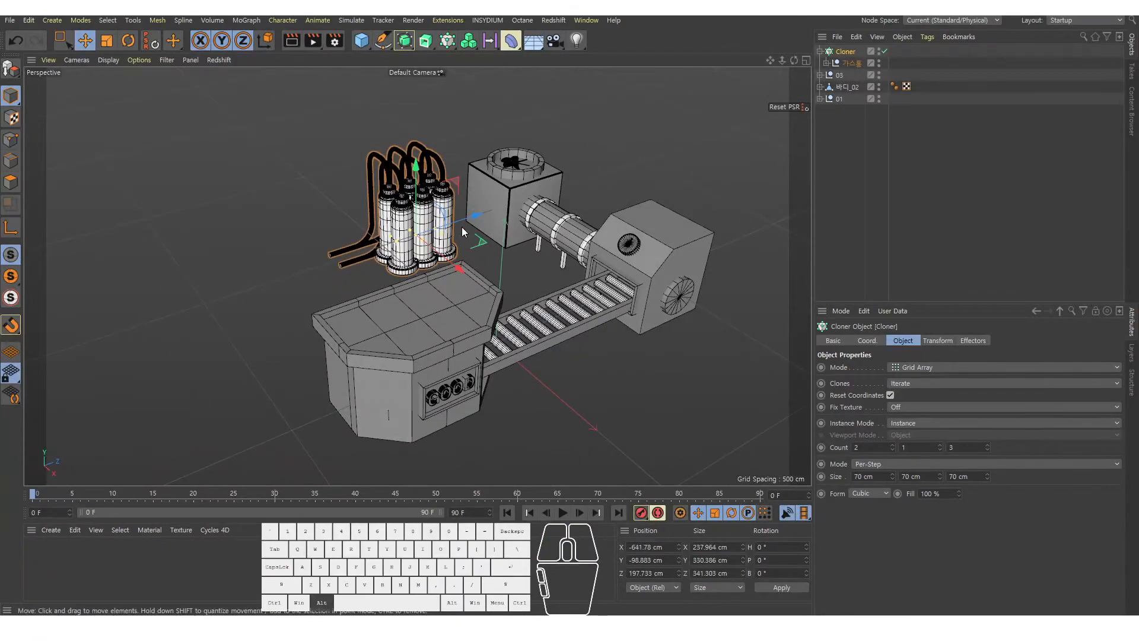
left_click_drag(461, 228, 380, 234, "alt")
right_click_drag(379, 234, 469, 285, "alt")
left_click_drag(256, 338, 455, 344, "alt")
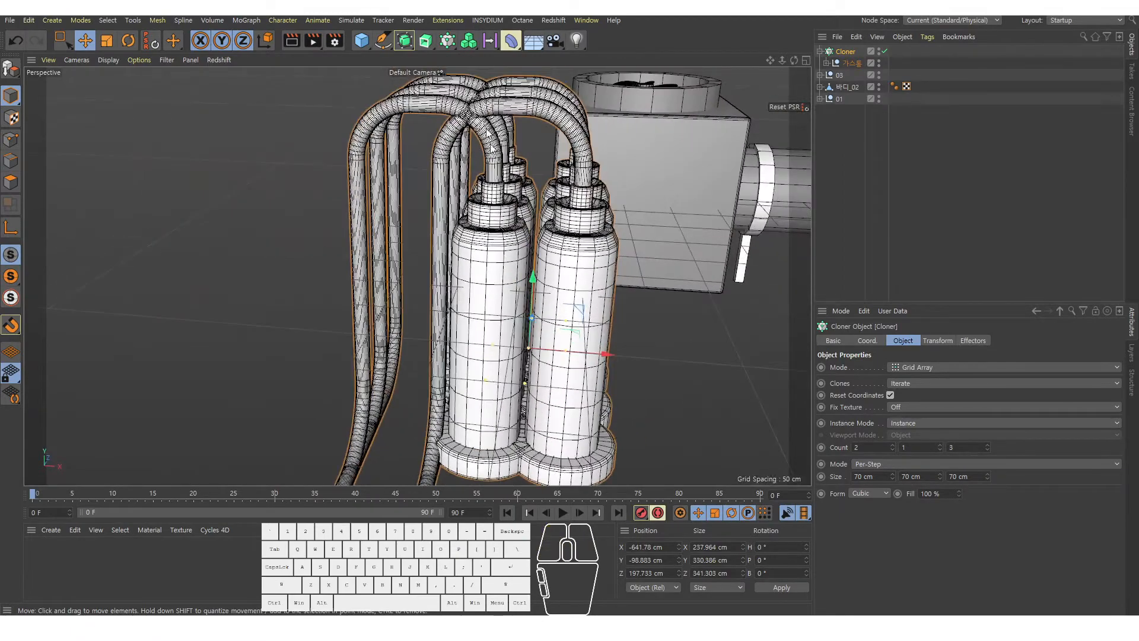
Step: Rotate each cloned bottle to a 30° heading in the Cloner's transform settings
right_click_drag(532, 207, 534, 237, "alt")
left_click_drag(534, 238, 550, 296, "alt")
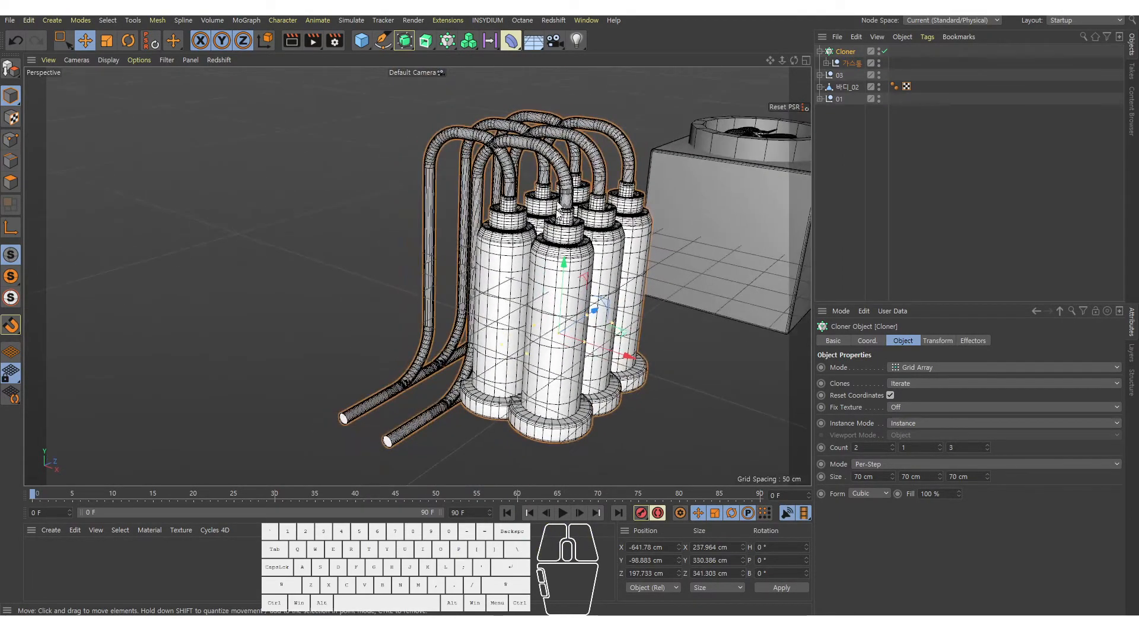
left_click_drag(598, 237, 768, 157, "alt")
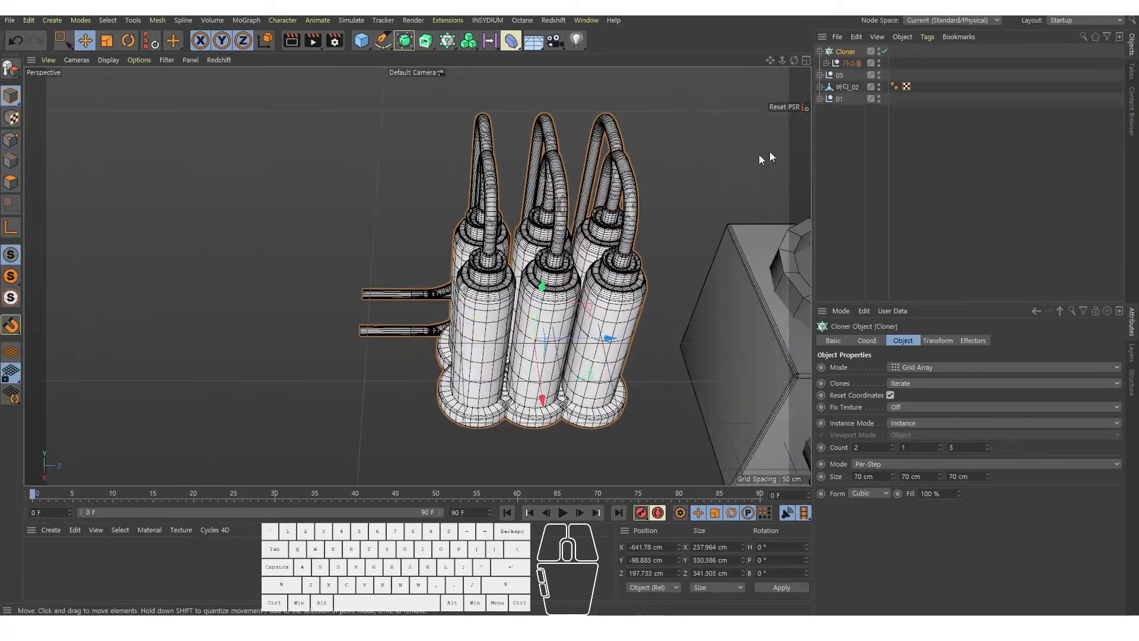
left_click(938, 340)
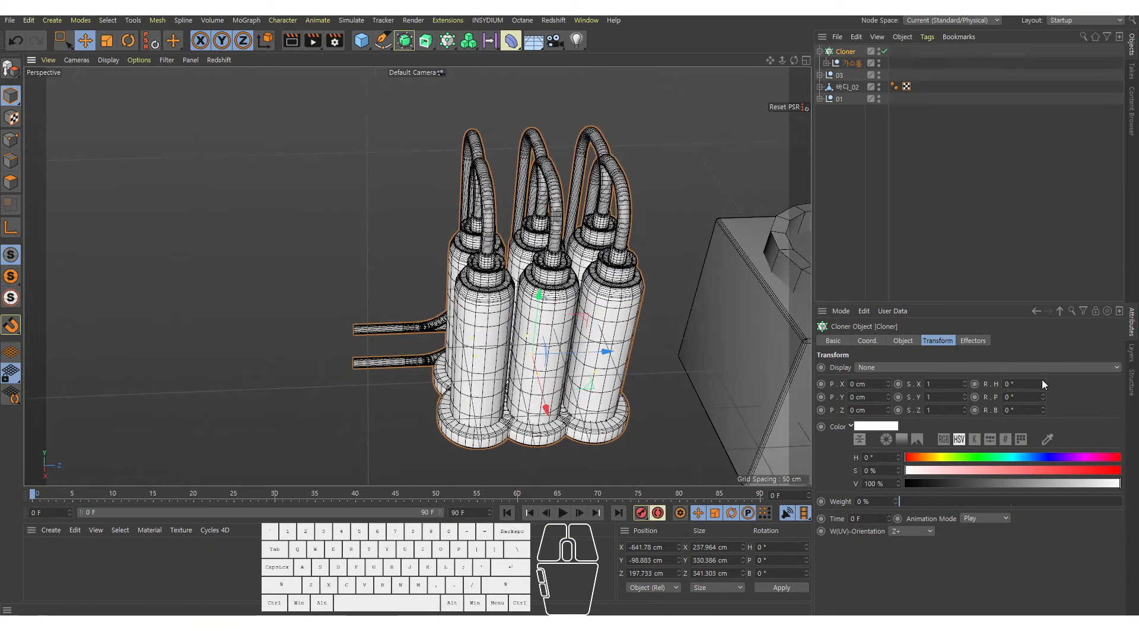
left_click_drag(1044, 384, 1044, 384)
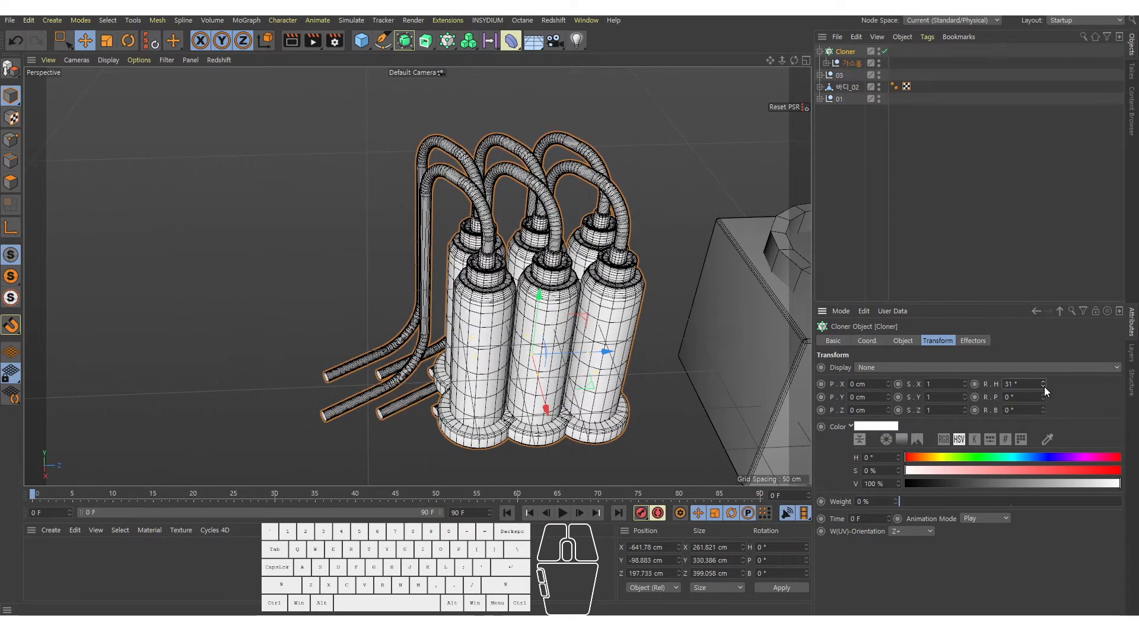
left_click(1044, 386)
Step: Spread the cloned bottles apart to a spacing of 149 cm in X and 162 cm in Z
mouse_move(549, 326)
left_mouse_down("alt")
mouse_move(645, 326)
mouse_move(620, 356)
mouse_move(562, 328)
left_mouse_up("alt")
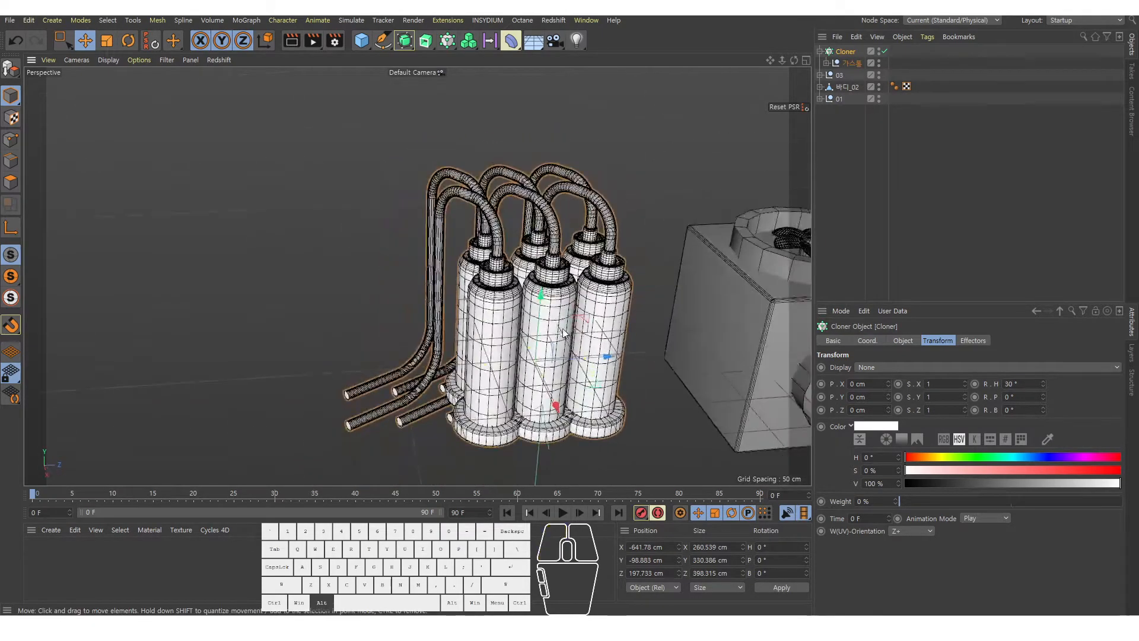
middle_click_drag(562, 328, 543, 319, "alt")
left_click(906, 339)
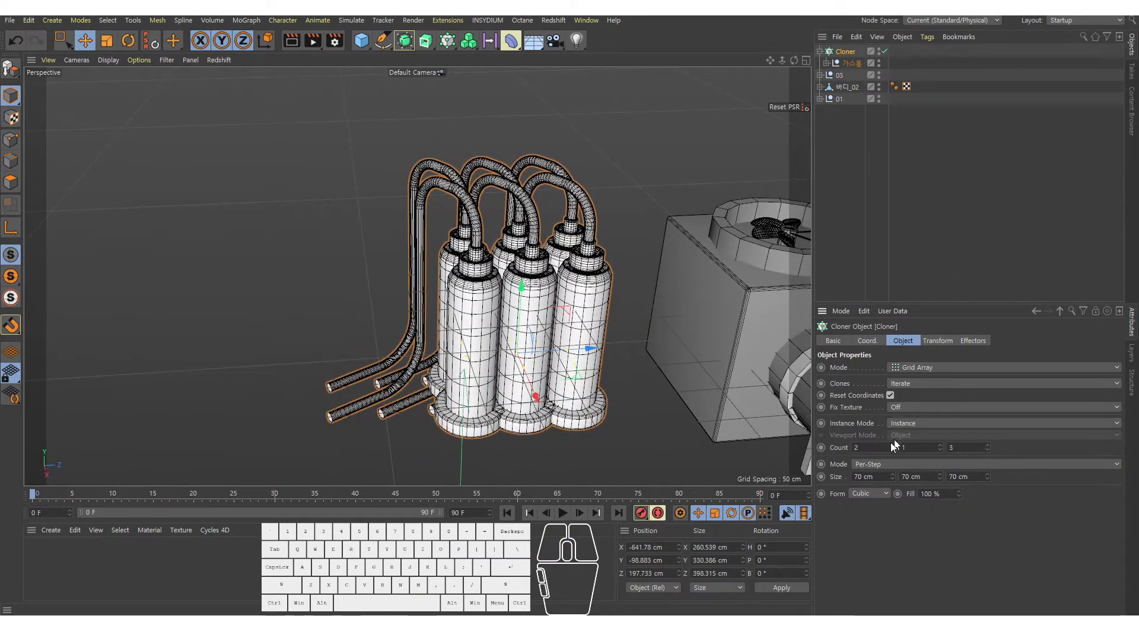
left_click_drag(892, 474, 891, 442)
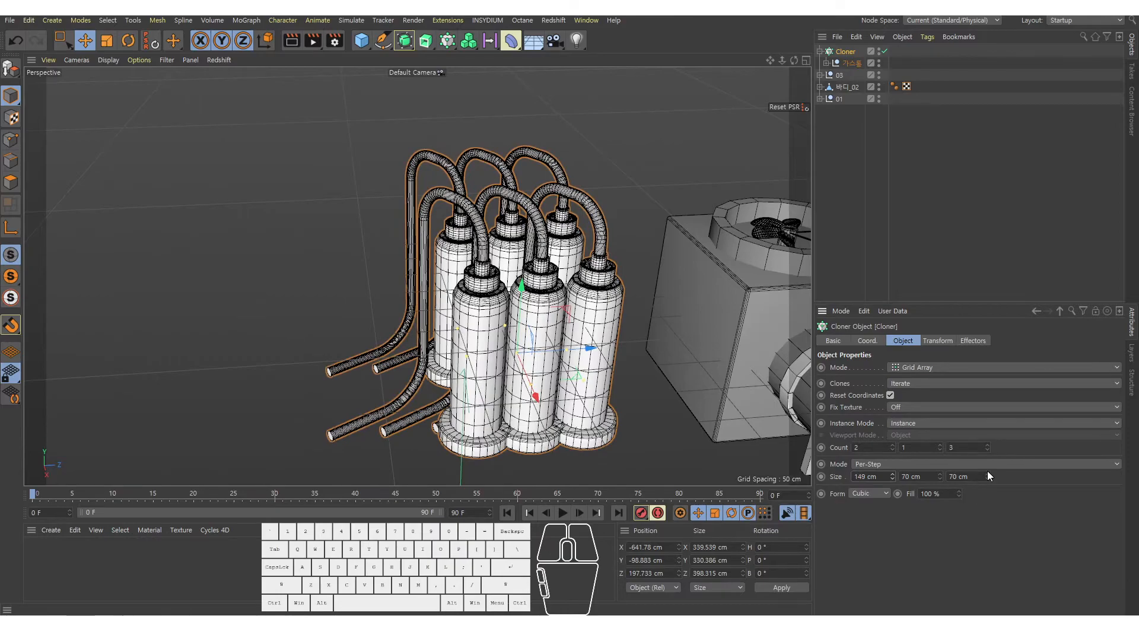
left_click_drag(987, 471, 987, 436)
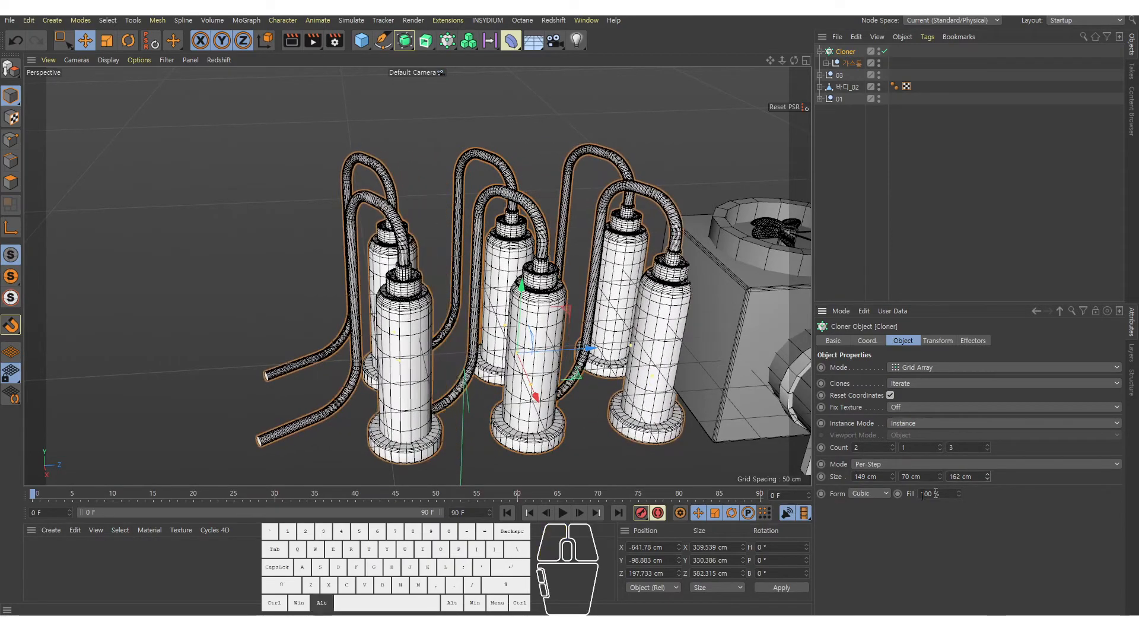
left_click_drag(611, 356, 658, 365, "alt")
middle_click_drag(657, 366, 638, 340, "alt")
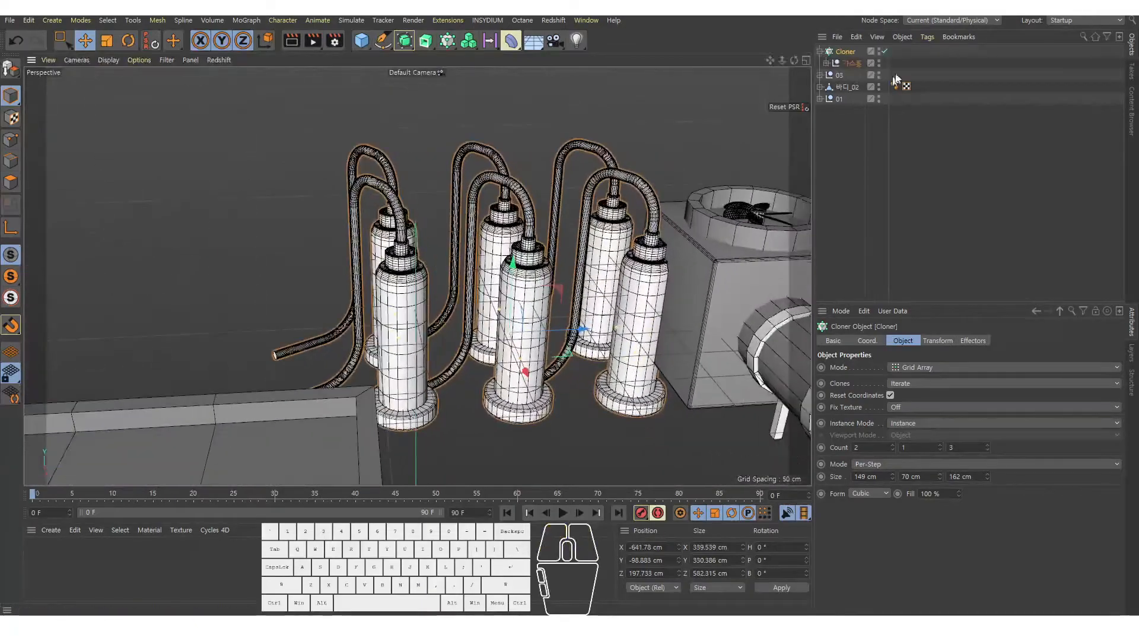
Step: Move the Cloner to about 96 cm in Z and raise it to about 46 cm in Y
left_click_drag(577, 330, 526, 333)
right_click_drag(551, 342, 501, 350, "alt")
left_click_drag(502, 350, 401, 350, "alt")
key("ctrl+z")
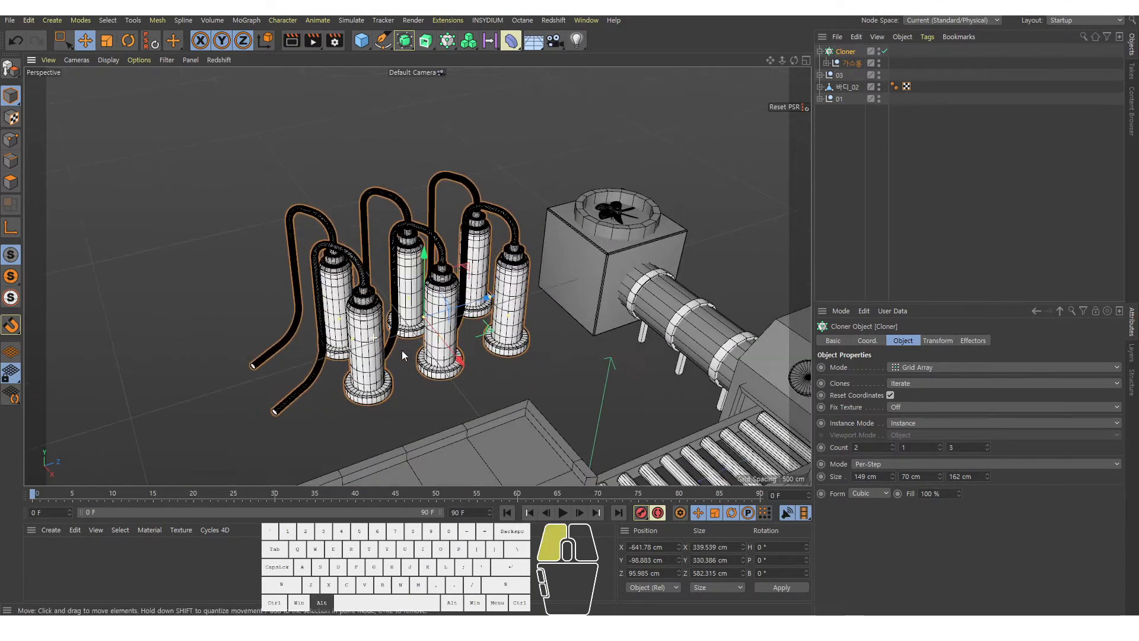
middle_click_drag(324, 359, 375, 339, "alt")
right_click_drag(375, 339, 430, 338, "alt")
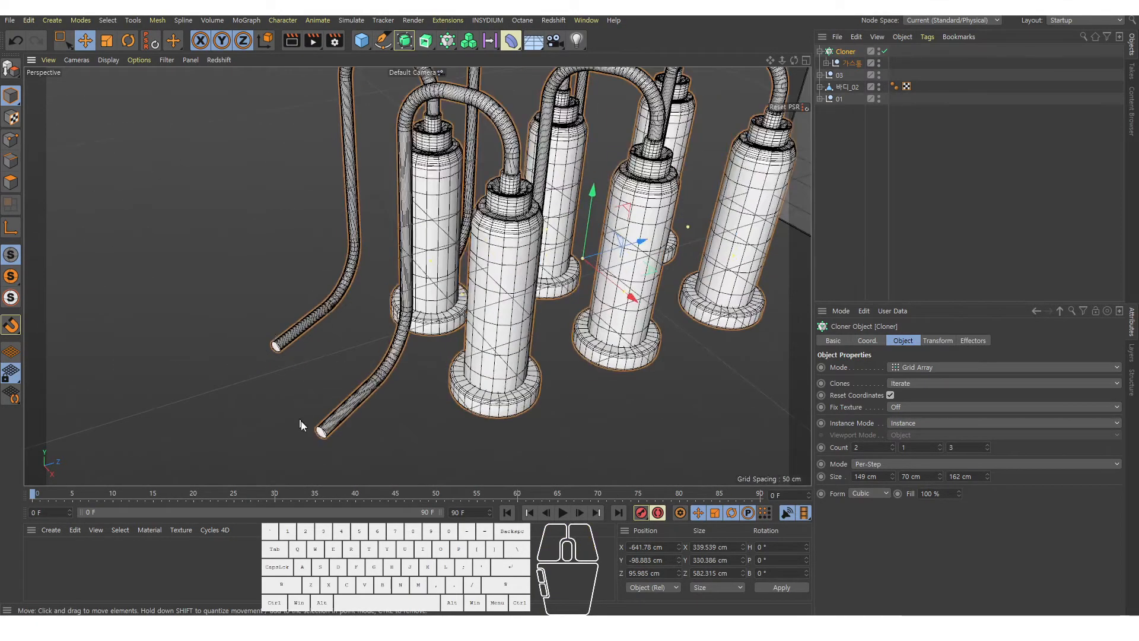
right_click_drag(310, 405, 306, 265, "alt")
right_click_drag(592, 285, 561, 284, "alt")
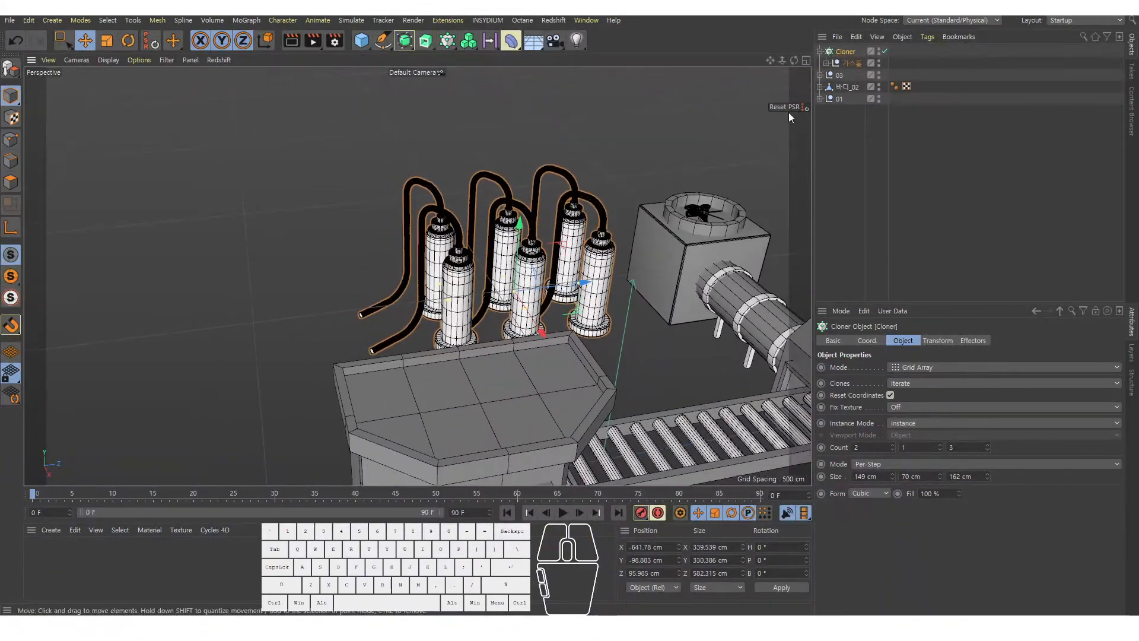
left_click_drag(516, 267, 520, 210)
left_click_drag(455, 238, 438, 229, "alt")
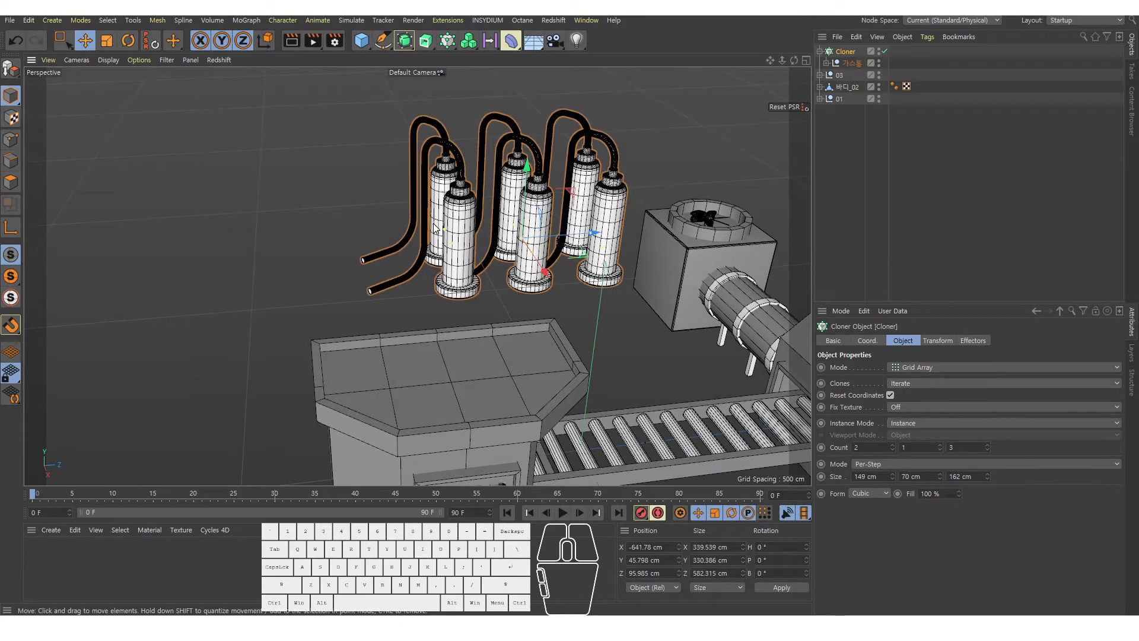
Step: Add a cube, lower it to about -114 cm in Y and stretch it to about 520 cm in Z
left_click(355, 40)
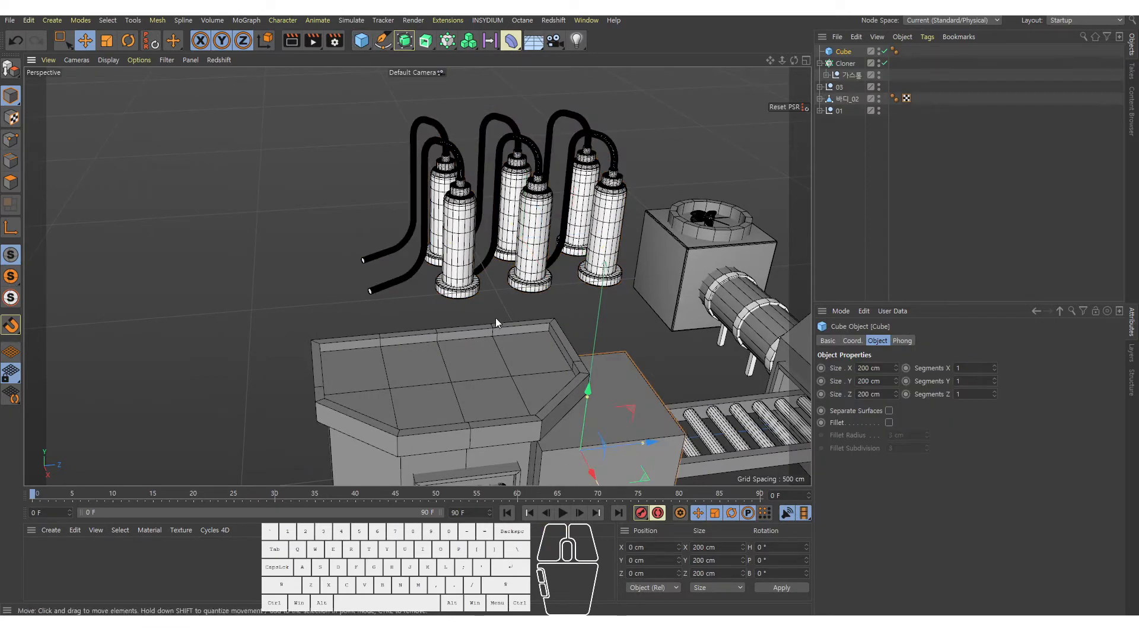
key("F5")
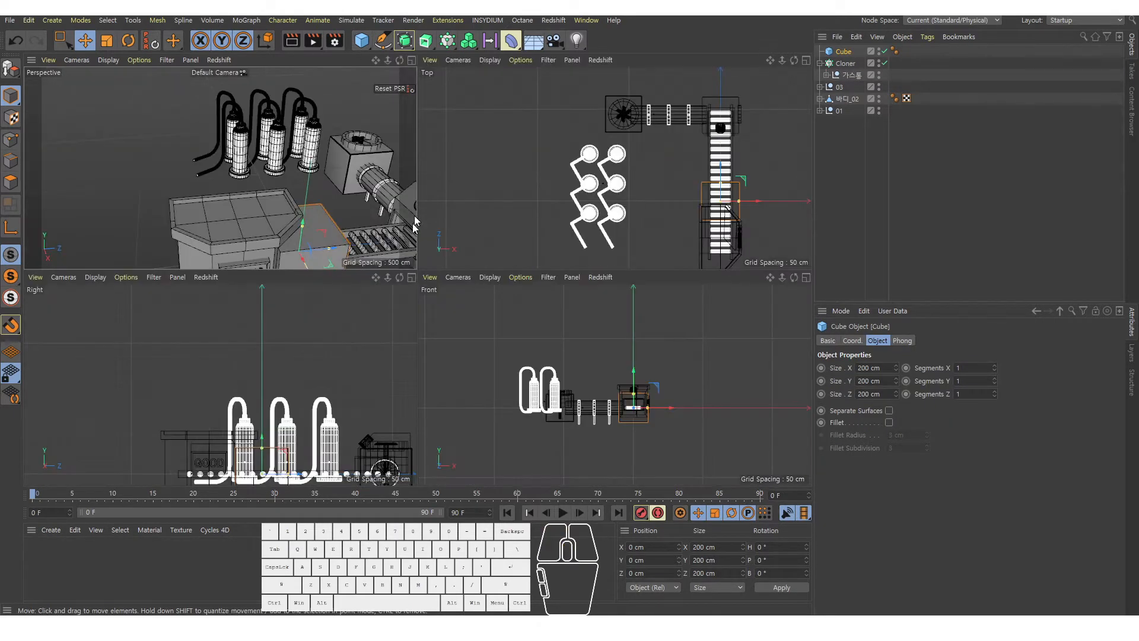
key("F3")
right_click_drag(340, 362, 540, 280, "alt")
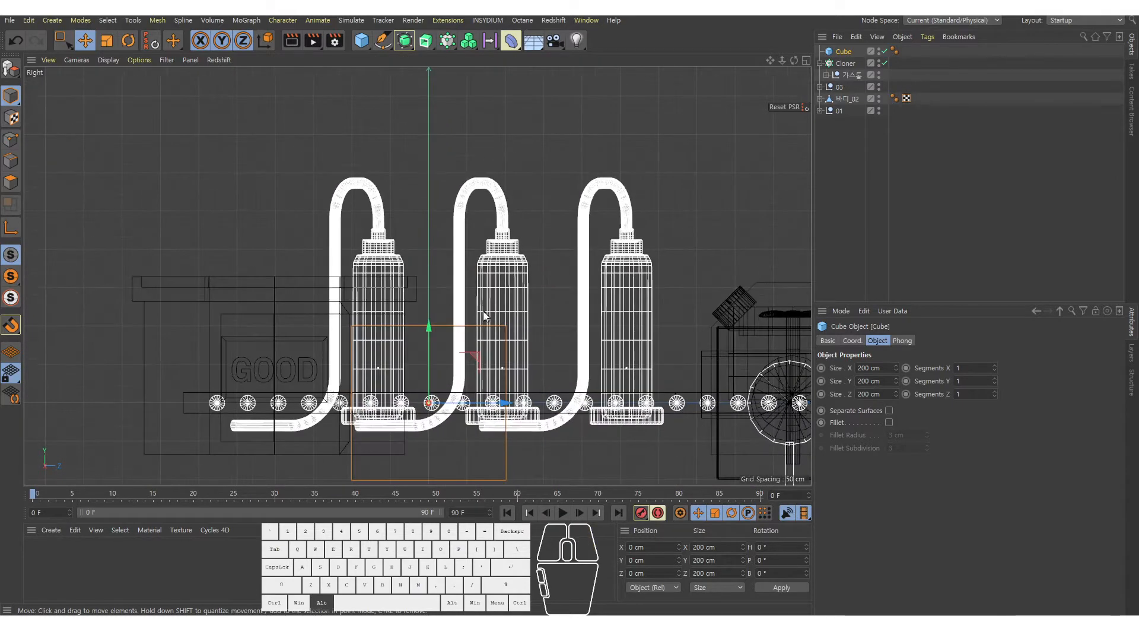
middle_click_drag(483, 310, 466, 197, "alt")
mouse_move(466, 197)
right_mouse_down("alt")
mouse_move(433, 186)
mouse_move(448, 193)
right_mouse_up("alt")
left_click_drag(412, 226, 427, 319)
left_click_drag(486, 359, 602, 374)
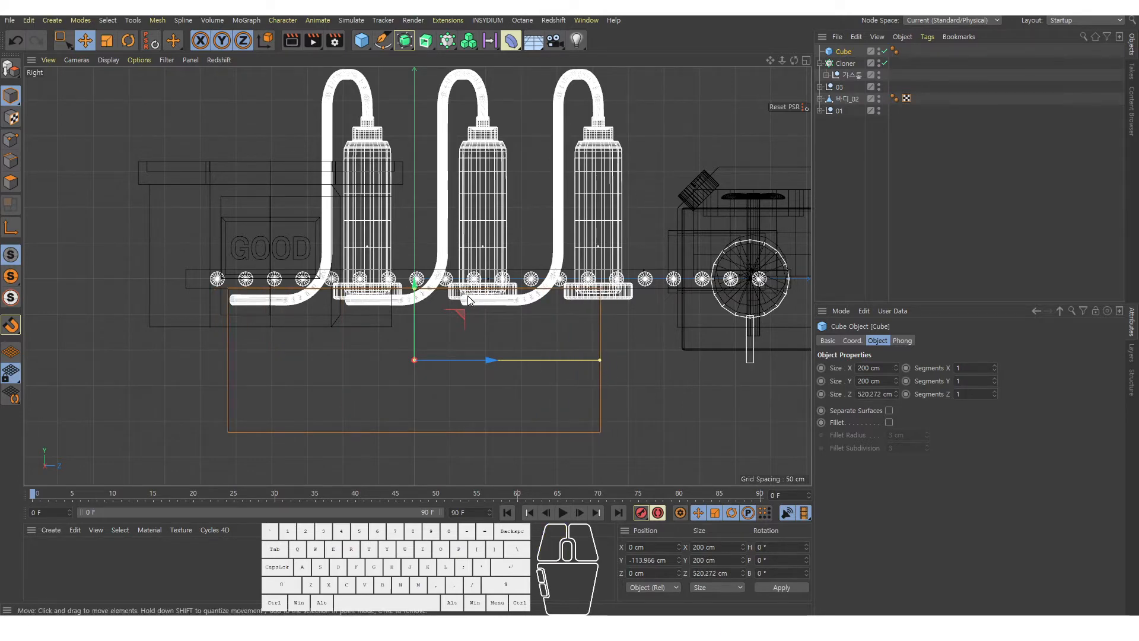
Step: Fit the cube under the bottle bases, about 86 cm high, 502 cm long in Z and placed at about 89 cm in Z
left_click_drag(468, 360, 532, 364)
key("ctrl+z")
left_click_drag(444, 356, 499, 369)
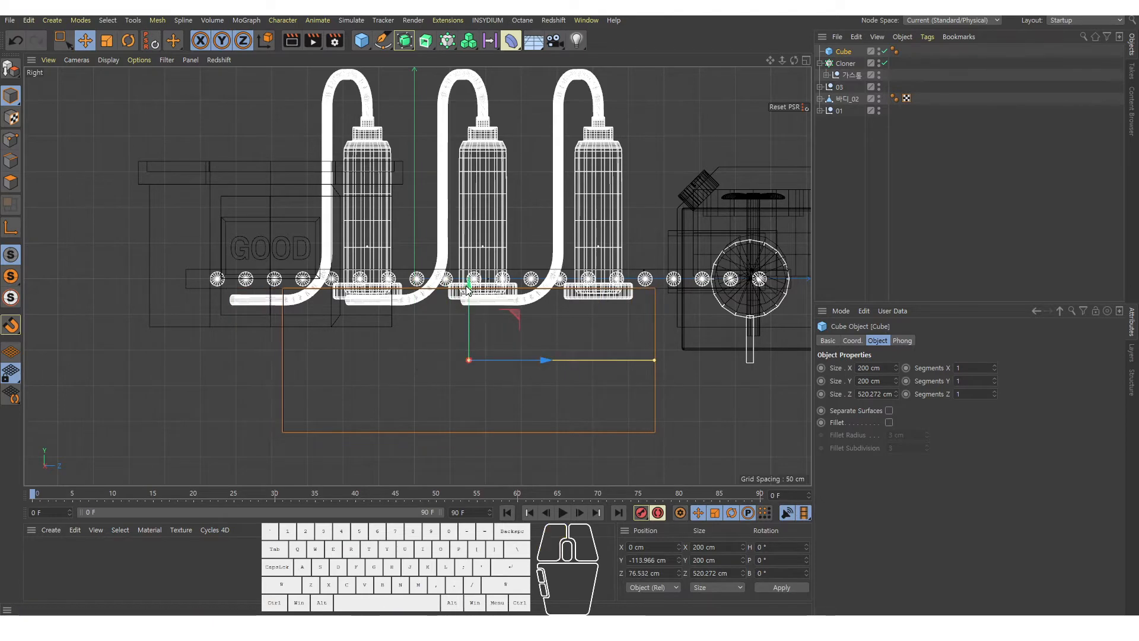
left_click_drag(474, 292, 473, 329)
left_click_drag(473, 303, 473, 277)
left_click_drag(655, 323, 648, 321)
left_click_drag(511, 324, 519, 325)
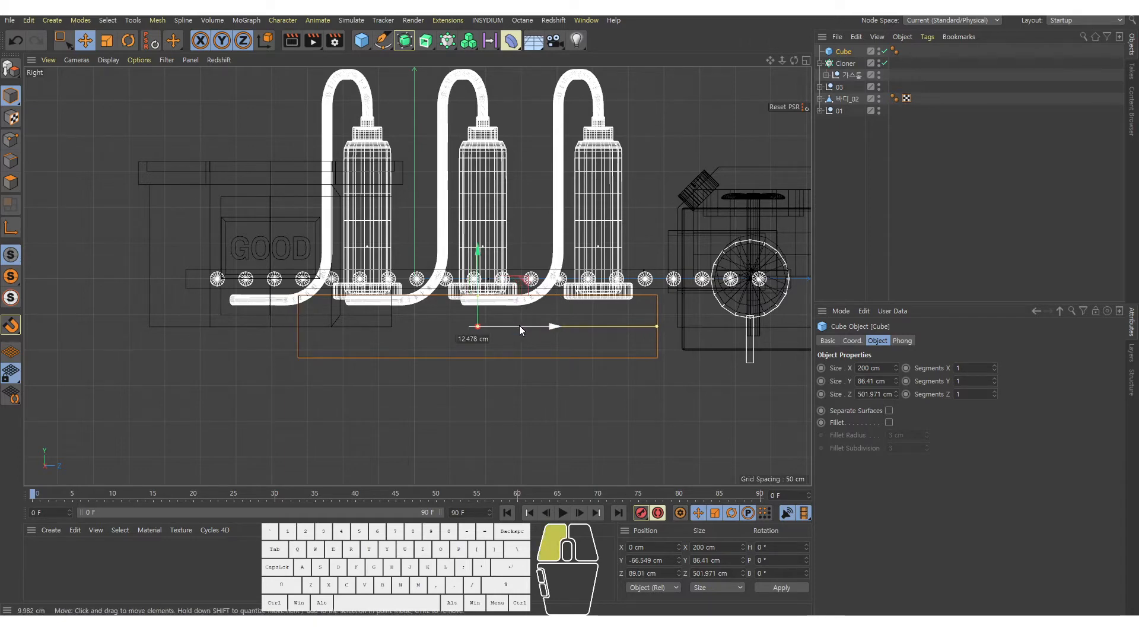
right_click_drag(520, 325, 522, 342, "alt")
Step: Move the cube beneath the bottles to about -636 cm in X and widen it to about 296 cm
middle_click(521, 340)
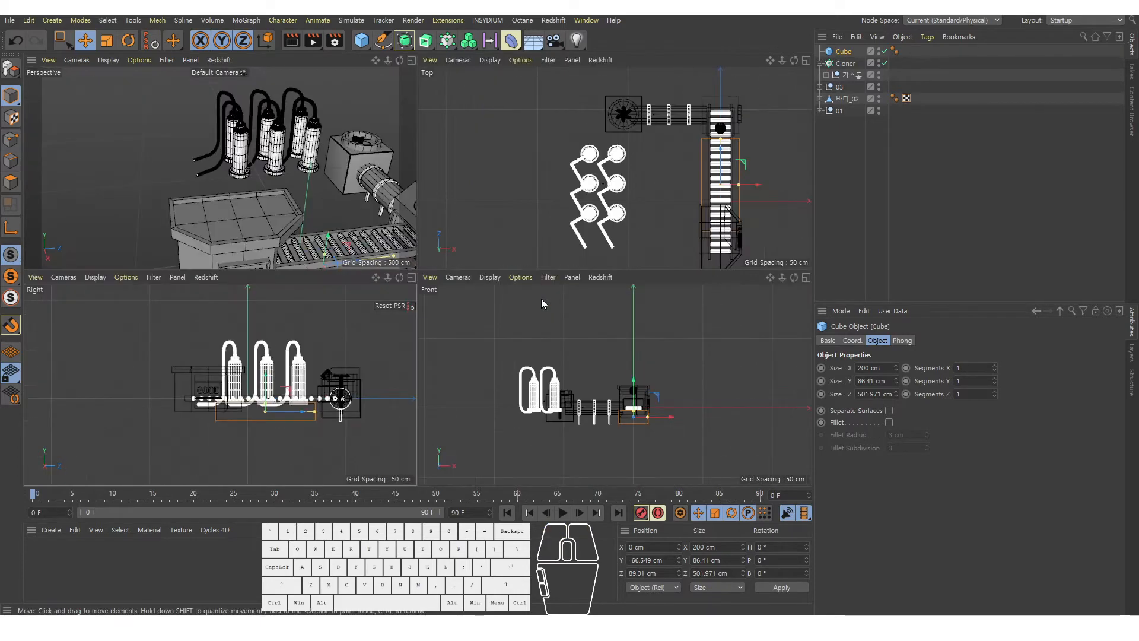
middle_click(622, 149)
scroll(706, 327, "up", 2)
left_click_drag(706, 326, 428, 323)
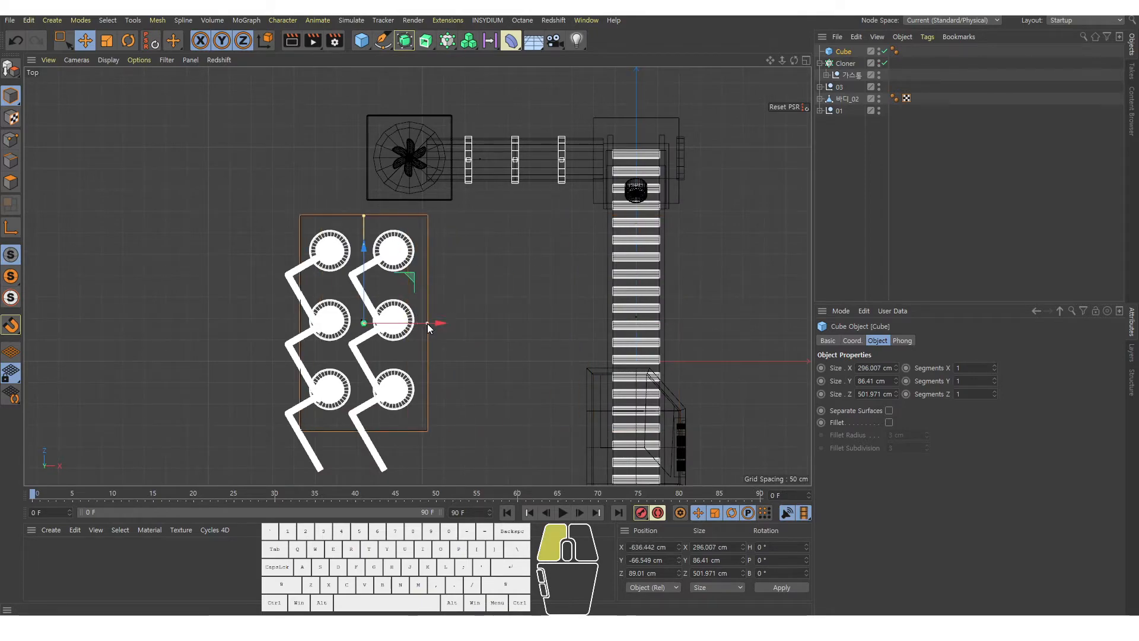
middle_click(426, 326)
middle_click(391, 226)
left_click_drag(410, 232, 446, 230, "alt")
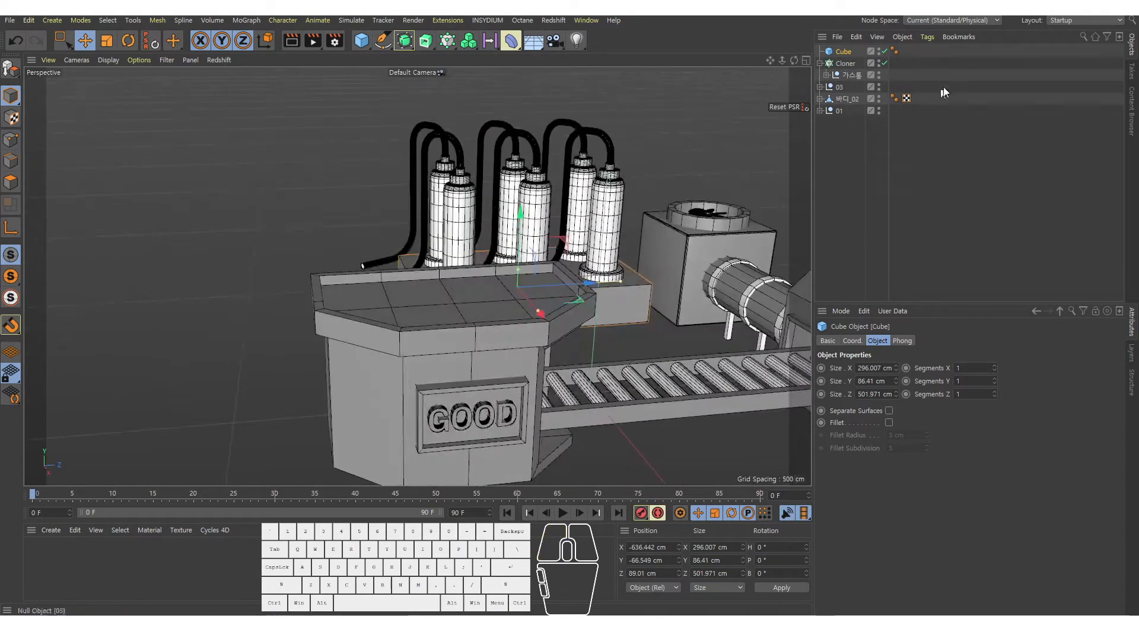
Step: Make the Cloner a child of the cube and move the cube to about -63 cm in Y and -15 cm in Z
left_click(840, 66)
left_click_drag(840, 66, 839, 52)
middle_click(439, 255)
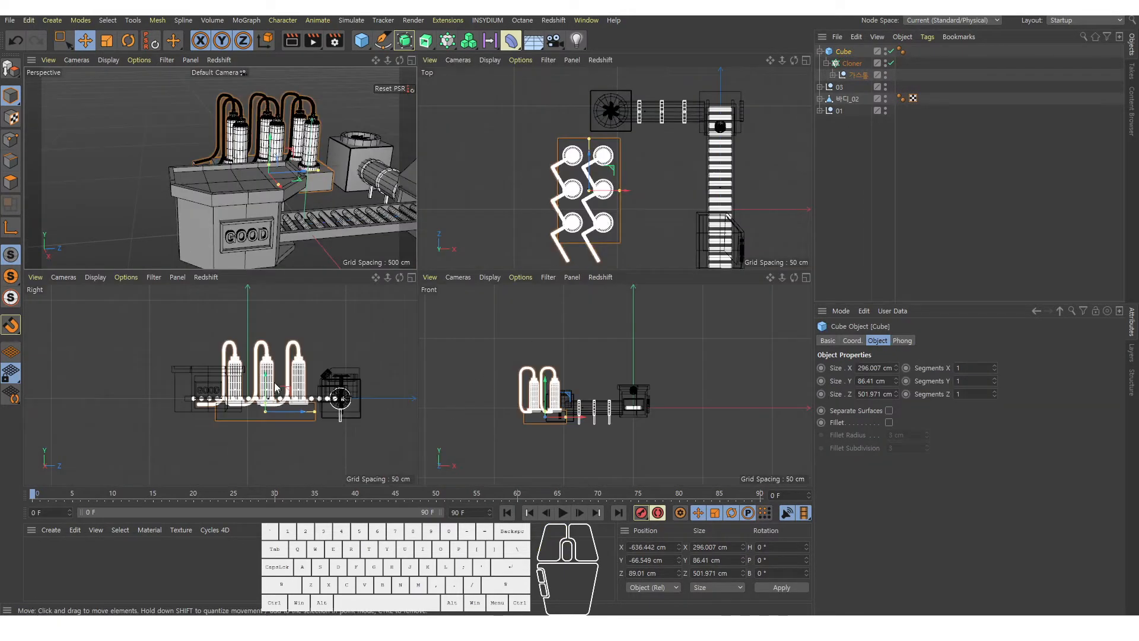
middle_click(277, 385)
right_click_drag(469, 267, 527, 284, "alt")
left_click_drag(529, 302, 525, 299)
middle_click(539, 346)
middle_click(354, 173)
left_click_drag(354, 173, 431, 240, "alt")
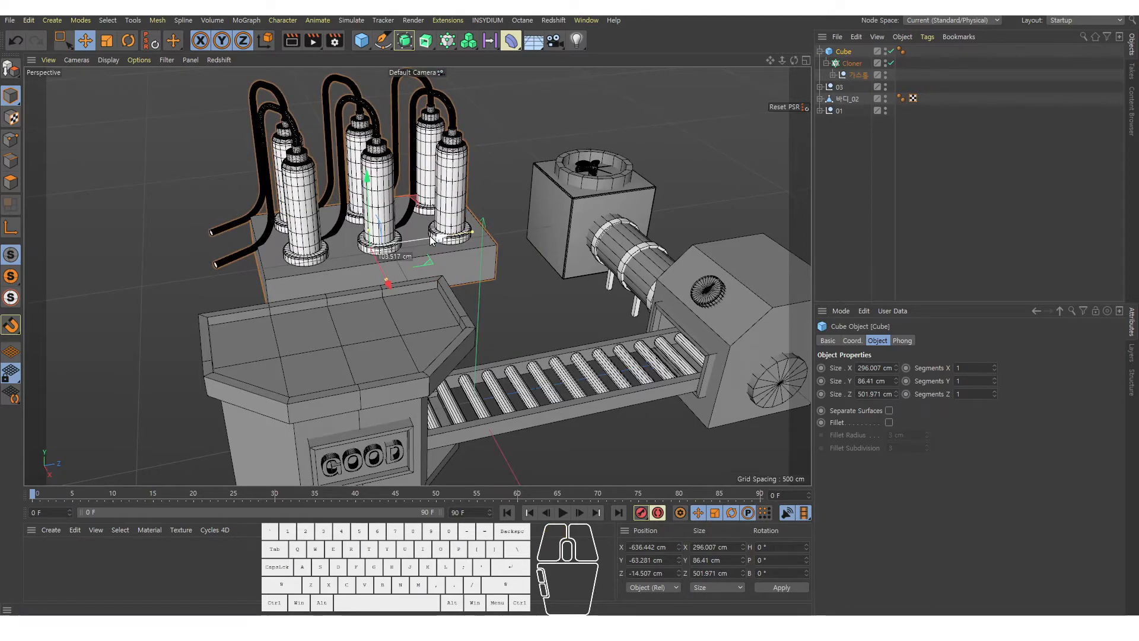
left_click(564, 208)
left_click(483, 259)
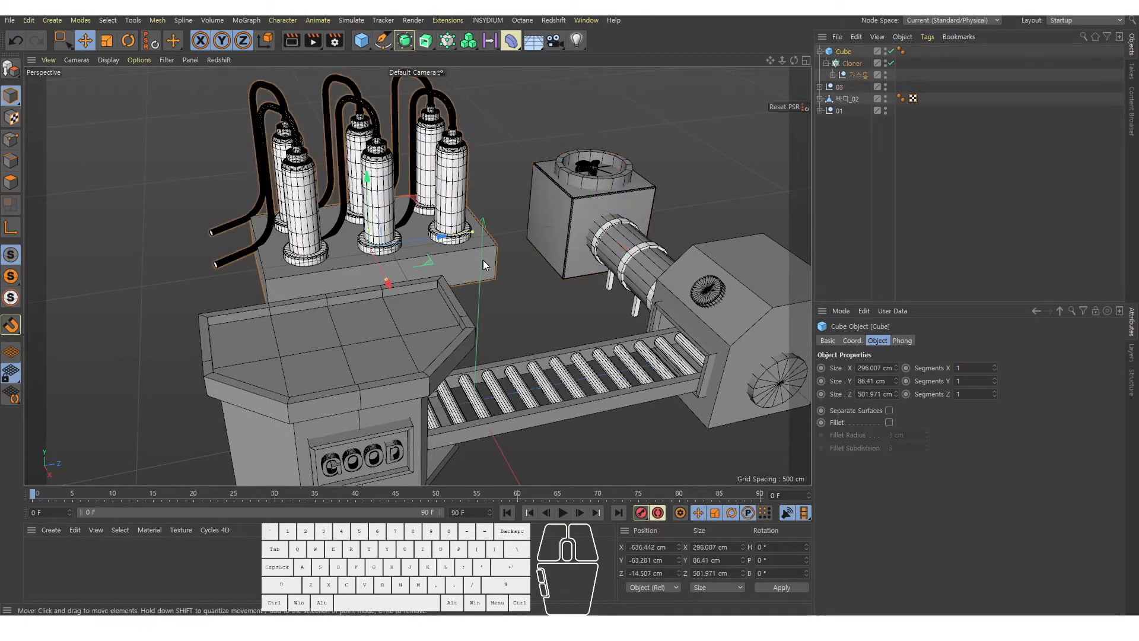
Step: Inspect the bottles and pipe ends on their base block from several angles and up close
left_click_drag(409, 282, 370, 298, "alt")
middle_click_drag(329, 278, 360, 303, "alt")
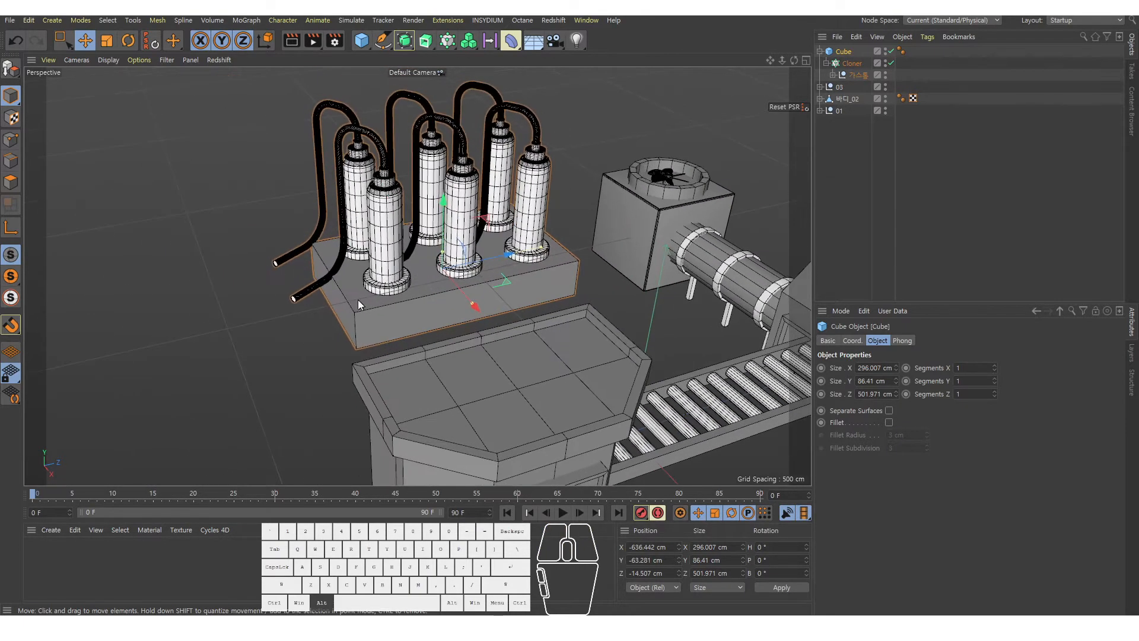
left_click_drag(359, 303, 457, 289, "alt")
right_click_drag(457, 292, 251, 310, "alt")
left_click_drag(251, 310, 165, 323, "alt")
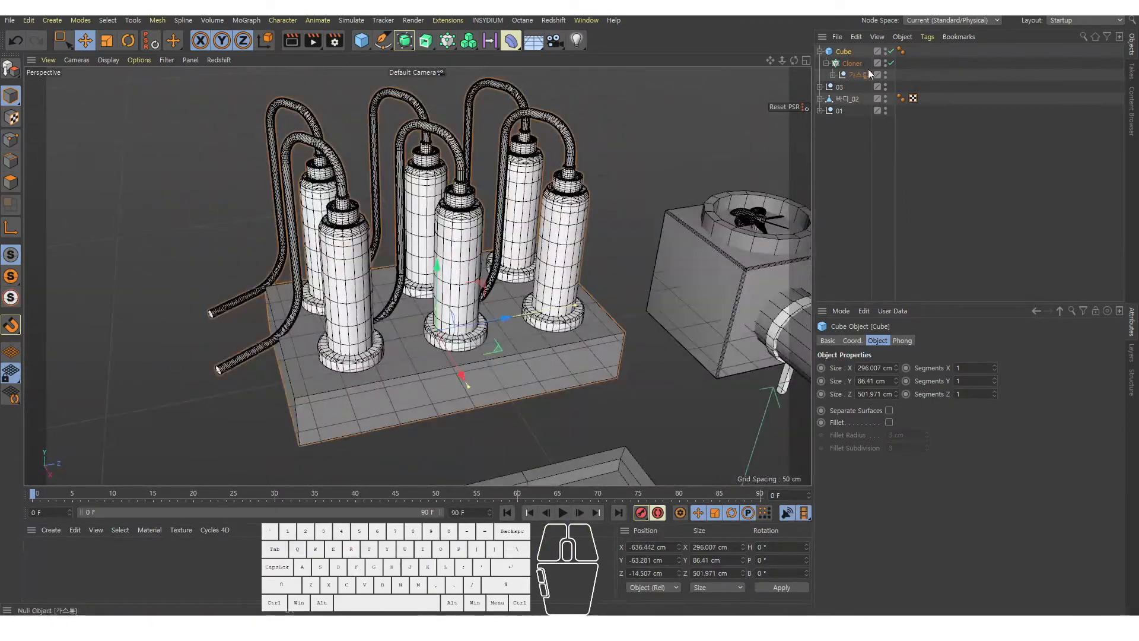
left_click(852, 53)
middle_click_drag(309, 346, 368, 308, "alt")
right_click_drag(368, 307, 397, 323, "alt")
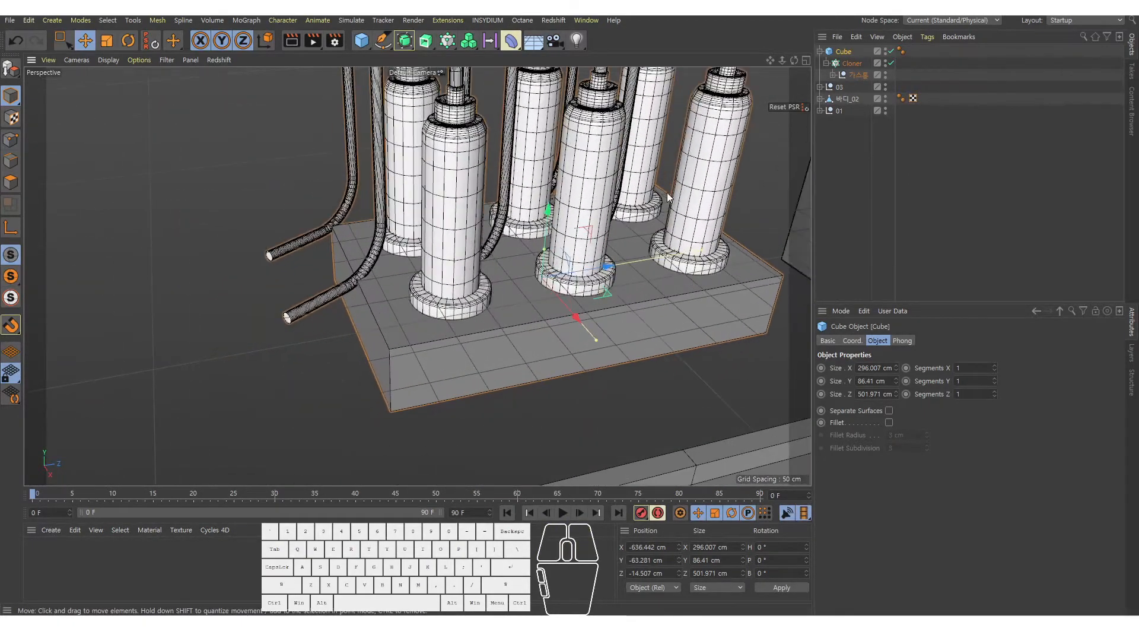
Step: Hide the Cloner in the viewport, leaving only the base block in view
left_click(852, 63)
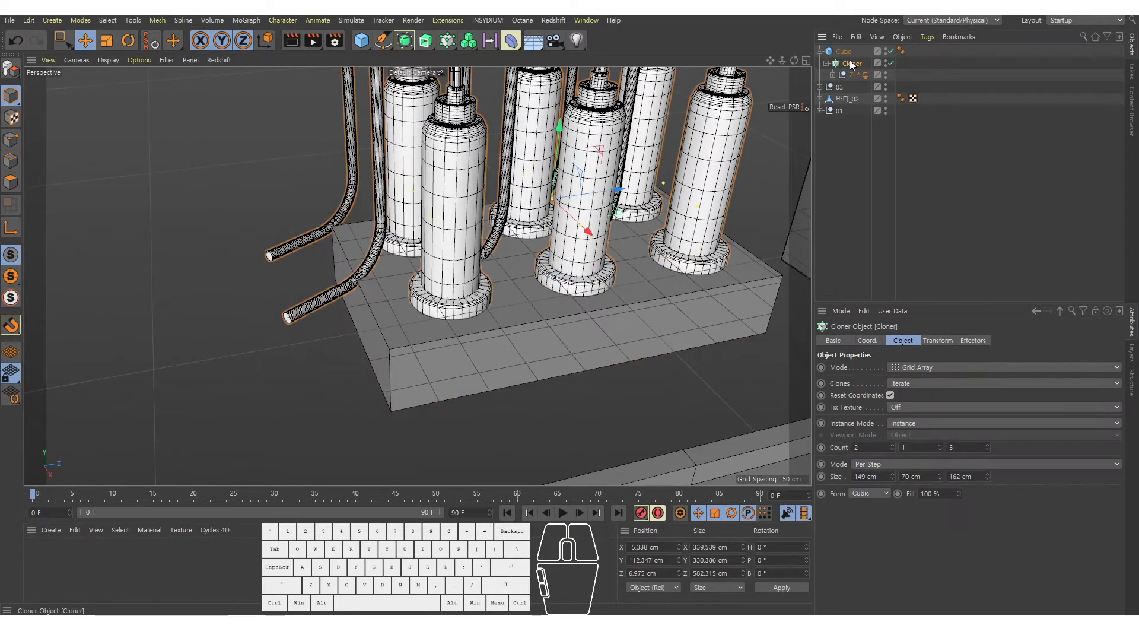
left_click(887, 63)
left_click_drag(414, 310, 392, 328, "alt")
left_click(848, 156)
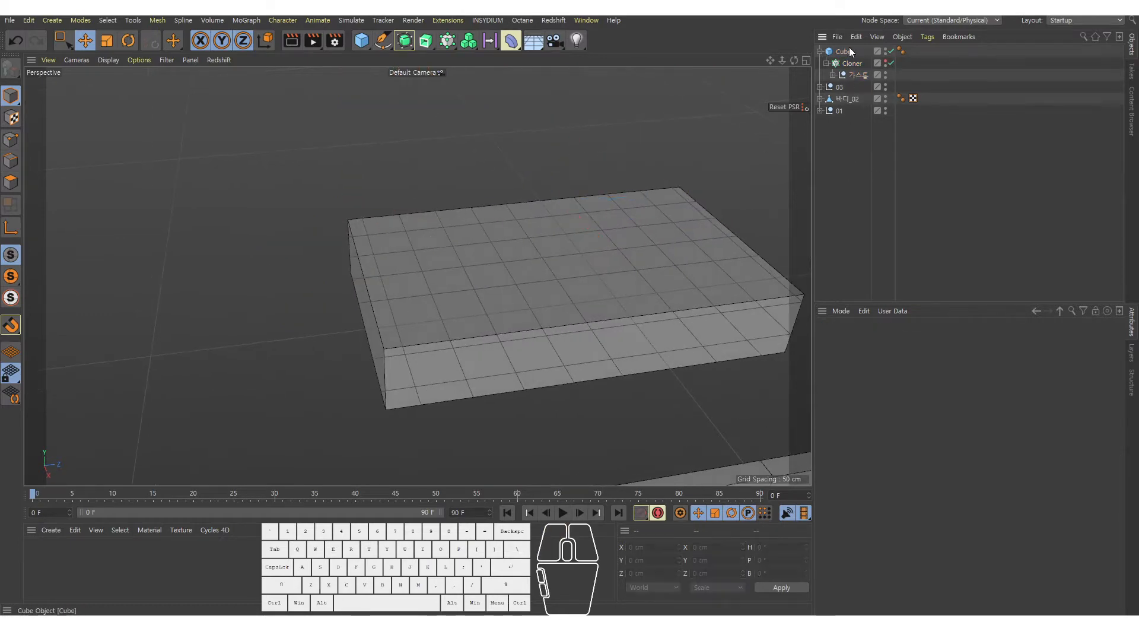
Step: Set the base cube's Z segments to 2 and convert it to an editable polygon object
left_click(847, 50)
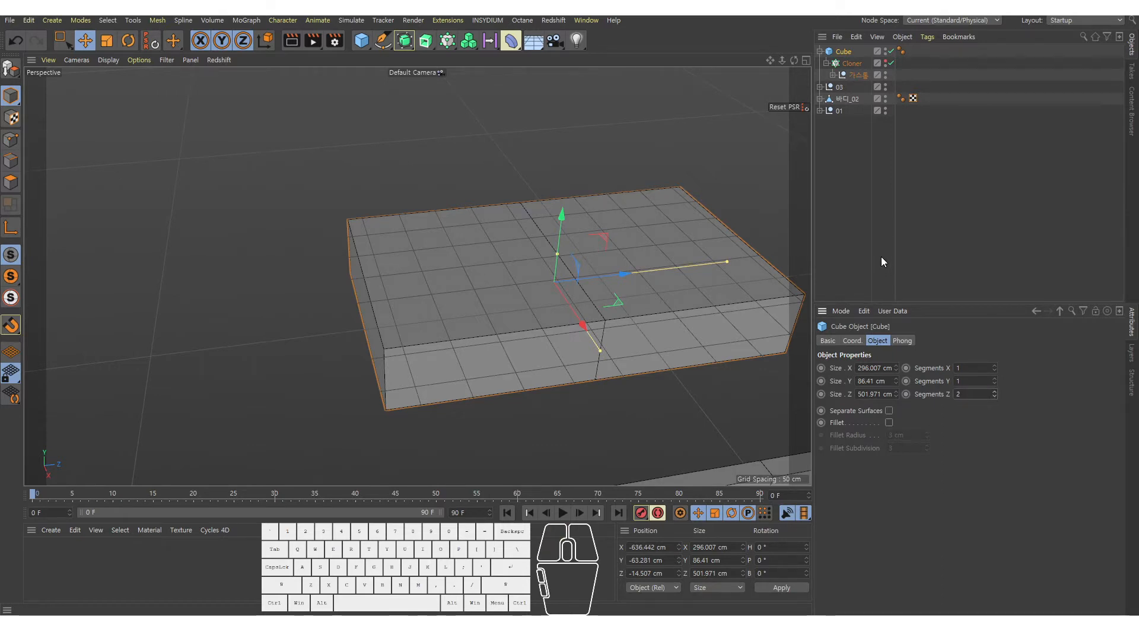
key("c")
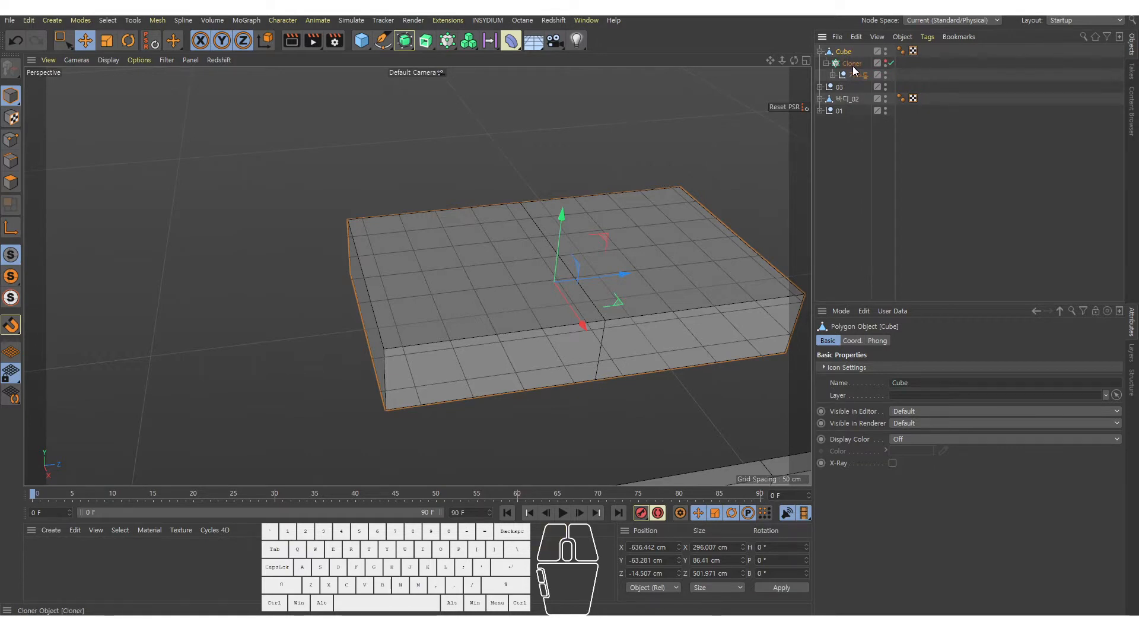
left_click(853, 66)
left_click(855, 76)
left_click(853, 64)
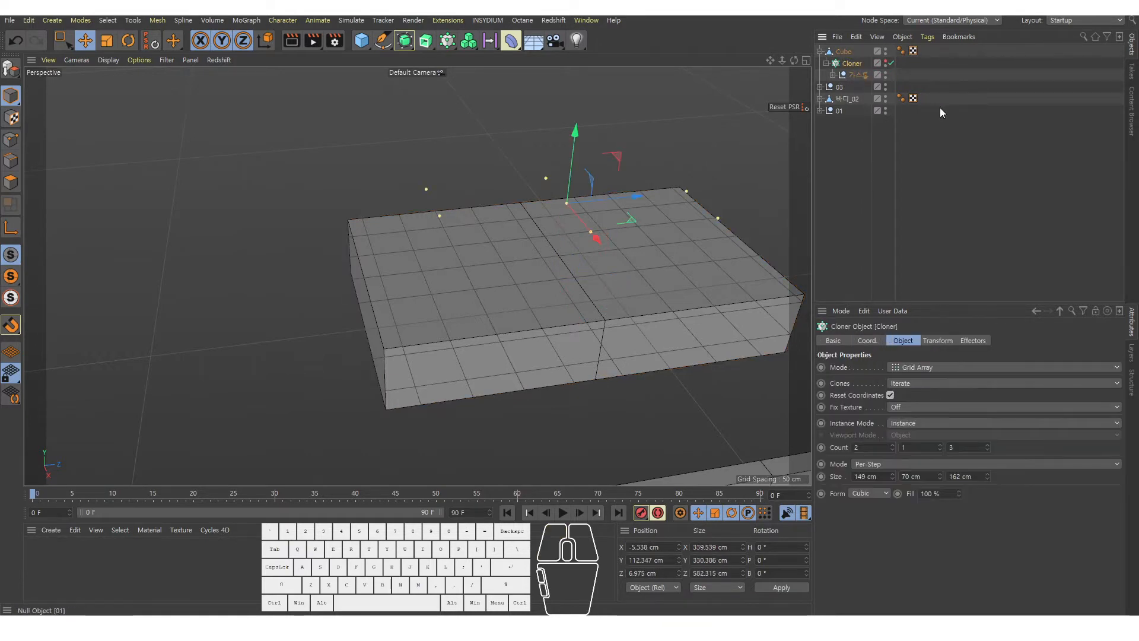
left_click(941, 109)
Step: Select the base cube and switch to editing its points in the top view
left_click(852, 53)
middle_click(625, 272)
middle_click(603, 198)
middle_click_drag(525, 318, 558, 264, "alt")
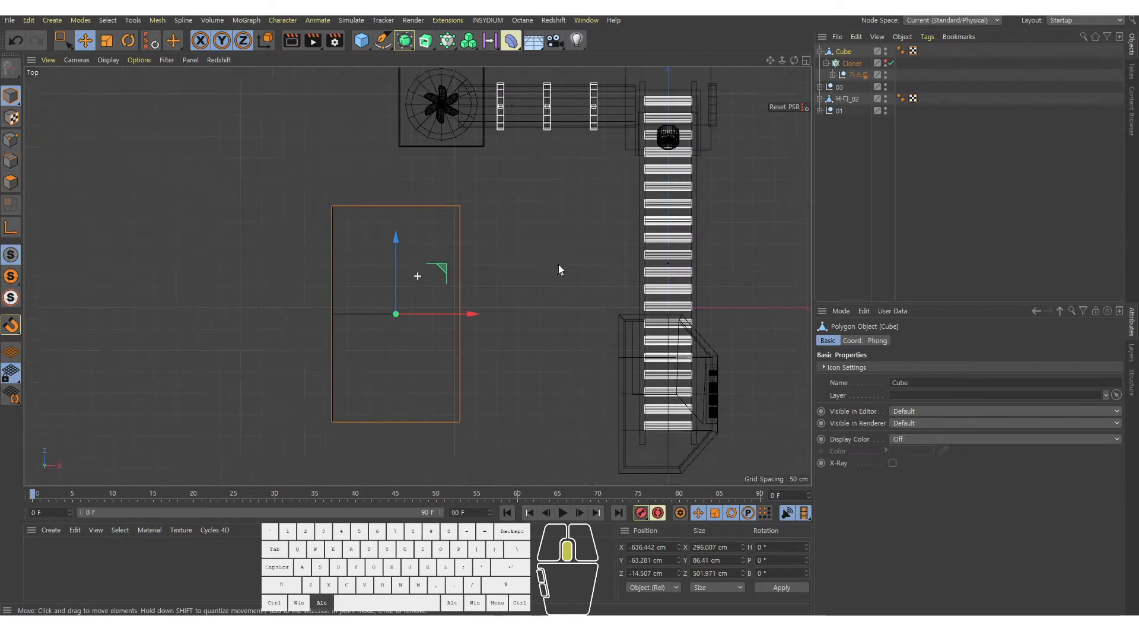
scroll(449, 329, "up", 2)
key("Return")
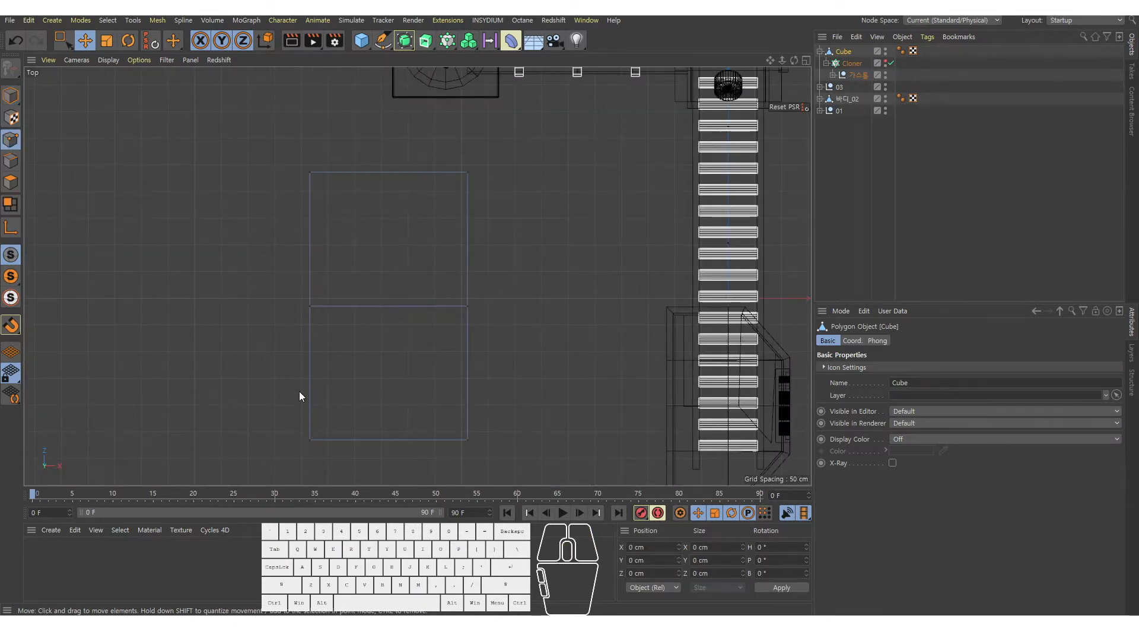
middle_click_drag(299, 396, 319, 312, "alt")
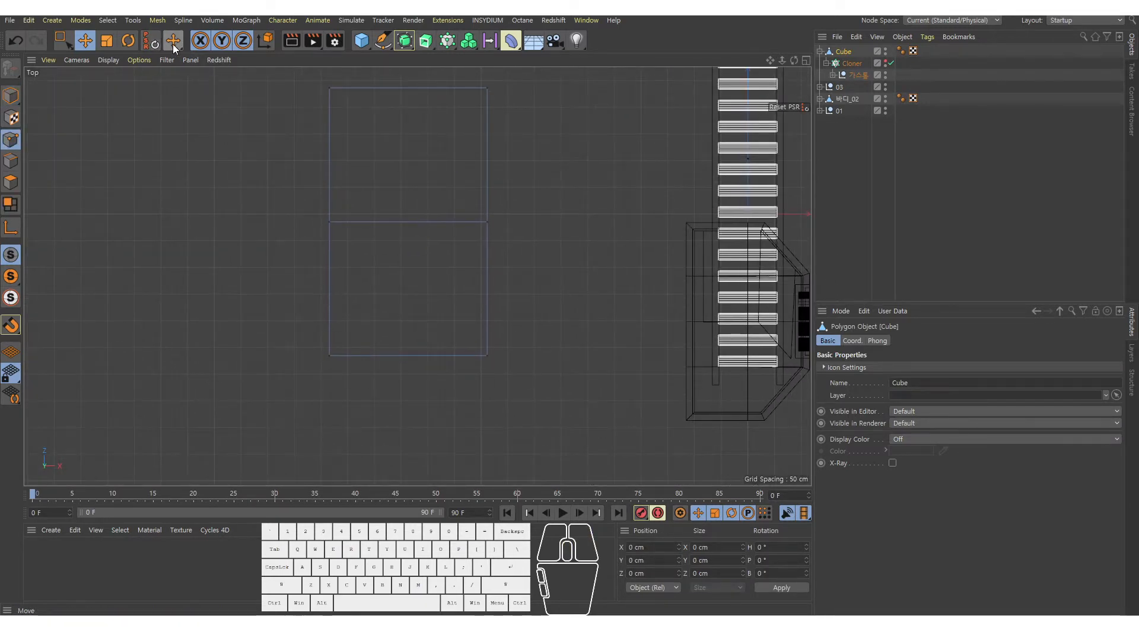
left_click_drag(172, 45, 219, 98)
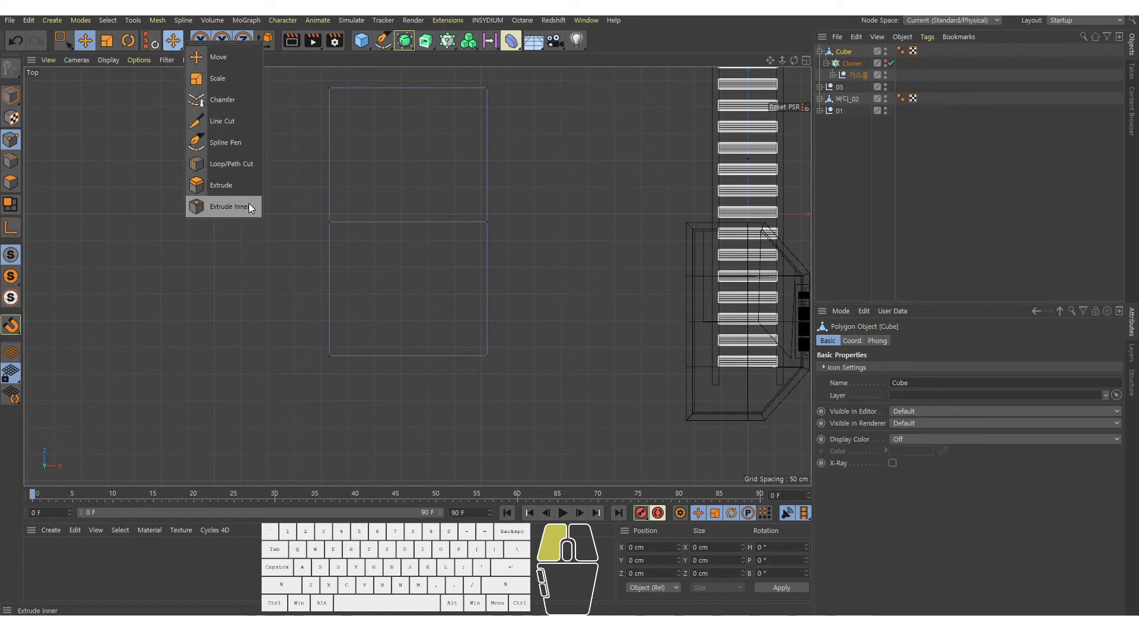
left_click_drag(226, 63, 236, 101)
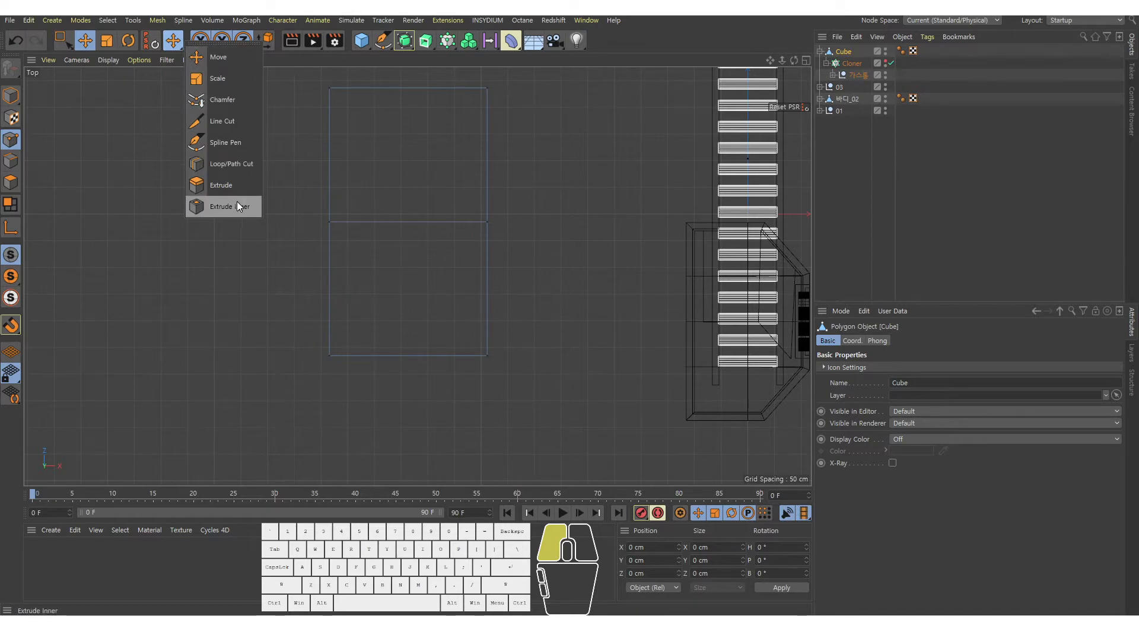
left_click_drag(236, 201, 213, 68)
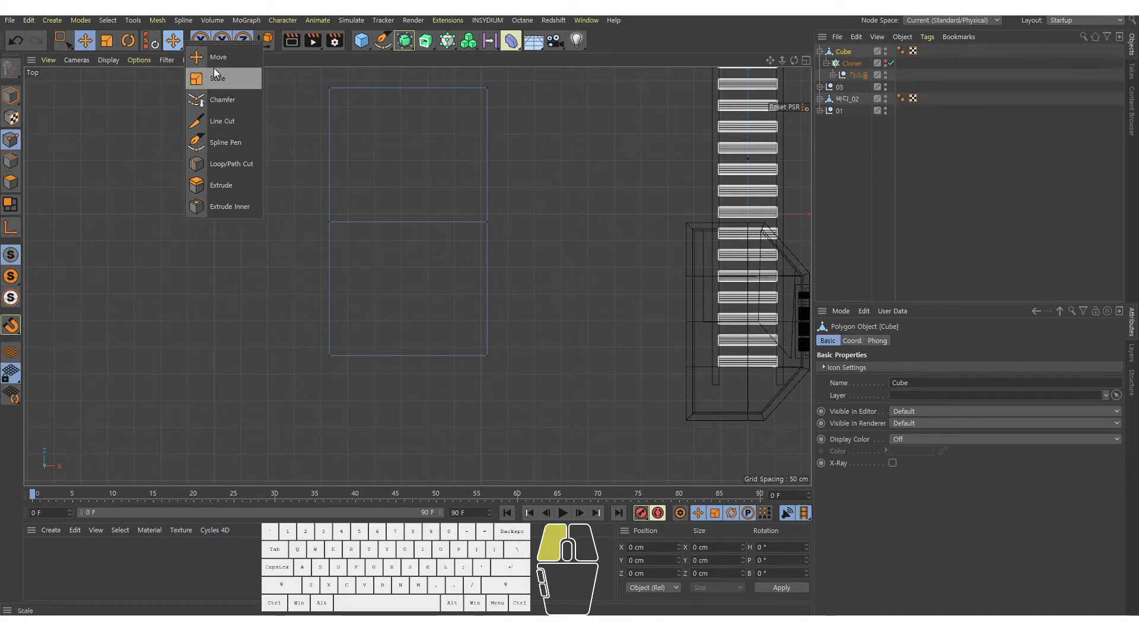
mouse_move(222, 211)
left_mouse_down()
mouse_move(213, 57)
mouse_move(230, 220)
mouse_move(164, 63)
mouse_move(209, 65)
mouse_move(188, 24)
mouse_move(70, 44)
mouse_move(113, 63)
mouse_move(115, 120)
mouse_move(113, 57)
mouse_move(113, 99)
mouse_move(61, 45)
mouse_move(129, 78)
left_mouse_up()
Step: Select the block's middle row of points and move it towards the pipe end, to about -186 cm in Z
left_click_drag(271, 193, 547, 257)
right_click_drag(445, 252, 478, 254, "alt")
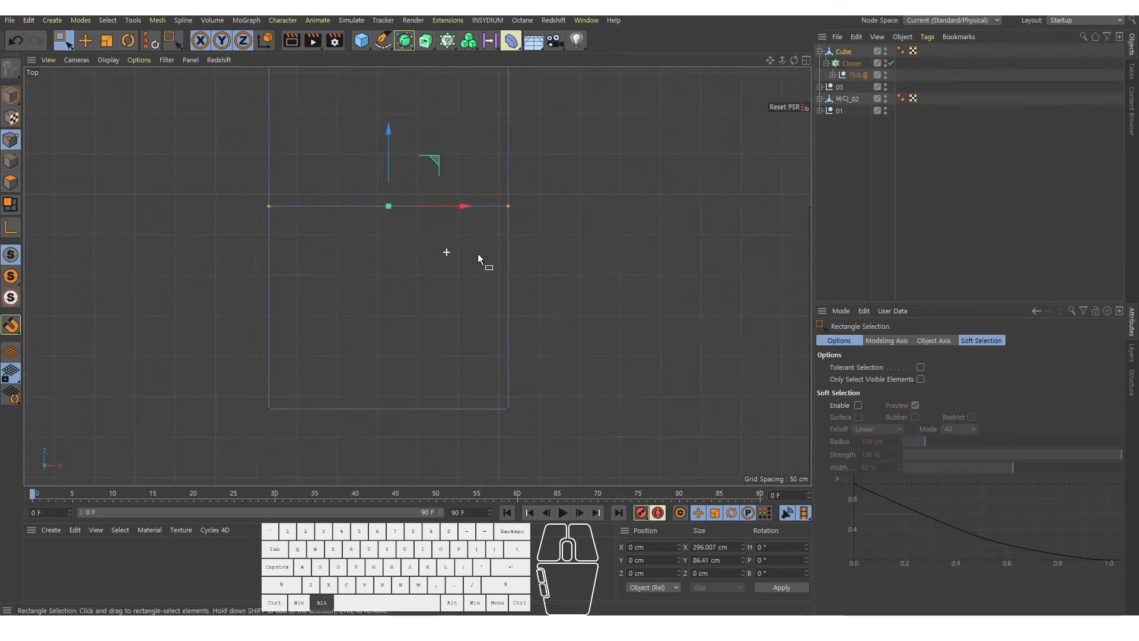
left_click_drag(389, 168, 390, 325)
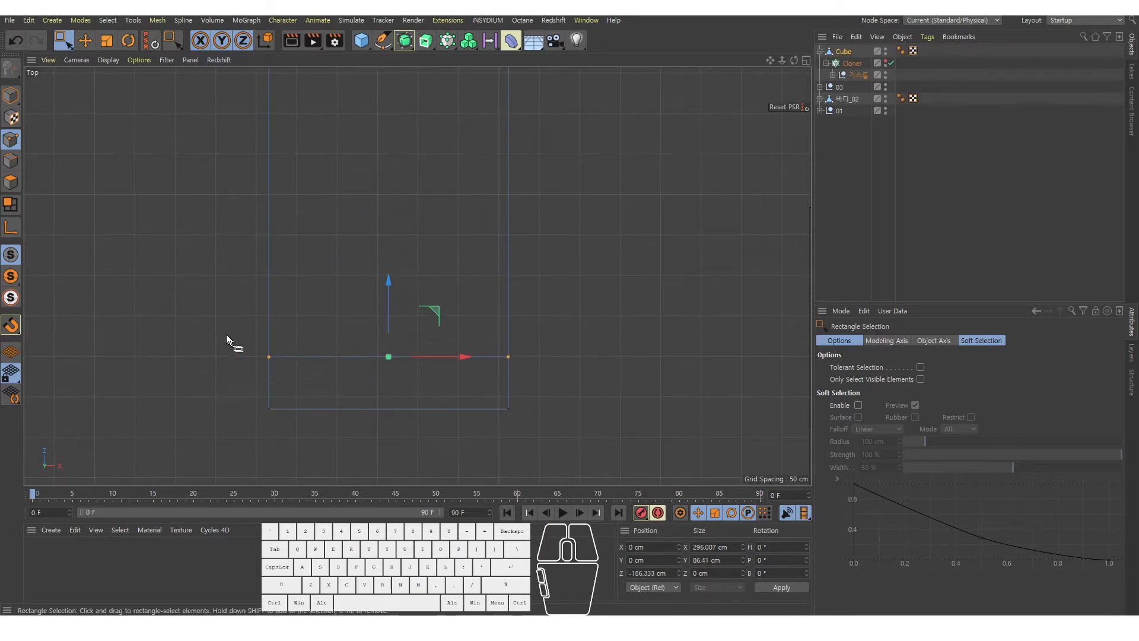
Step: Select the moved row together with the block's end points and shift all eight outward to about -308 cm in Z
left_click_drag(199, 315, 572, 422)
scroll(556, 414, "down", 2, "alt")
middle_click_drag(556, 414, 549, 378, "alt")
left_click_drag(414, 273, 415, 333)
middle_click(380, 303)
middle_click(261, 193)
right_click_drag(318, 302, 290, 259, "alt")
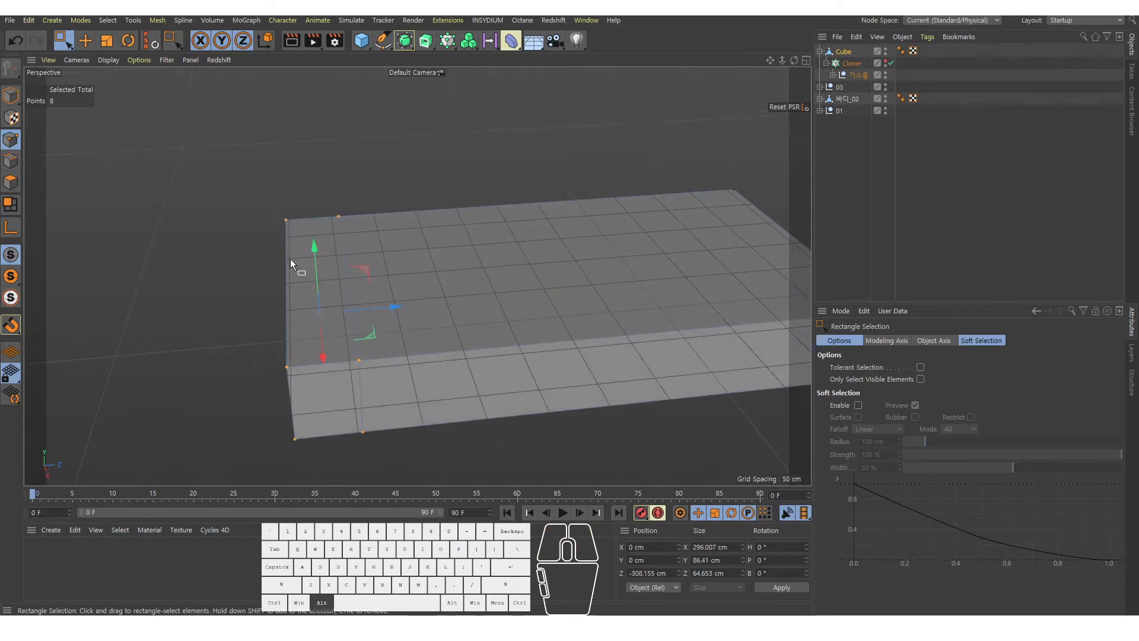
Step: Show the Cloner in the viewport again and check the pipe ends against the base block's end section
left_click(862, 64)
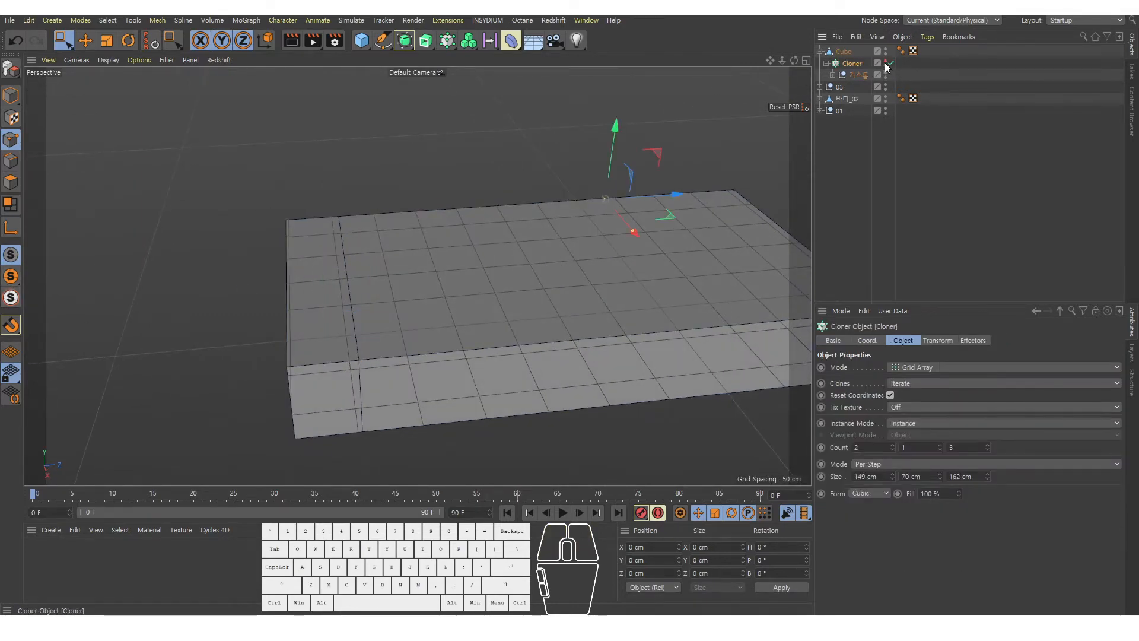
left_click(886, 62)
mouse_move(362, 280)
left_mouse_down("alt")
mouse_move(394, 269)
mouse_move(268, 247)
mouse_move(314, 258)
mouse_move(279, 241)
mouse_move(289, 241)
mouse_move(279, 289)
left_mouse_up("alt")
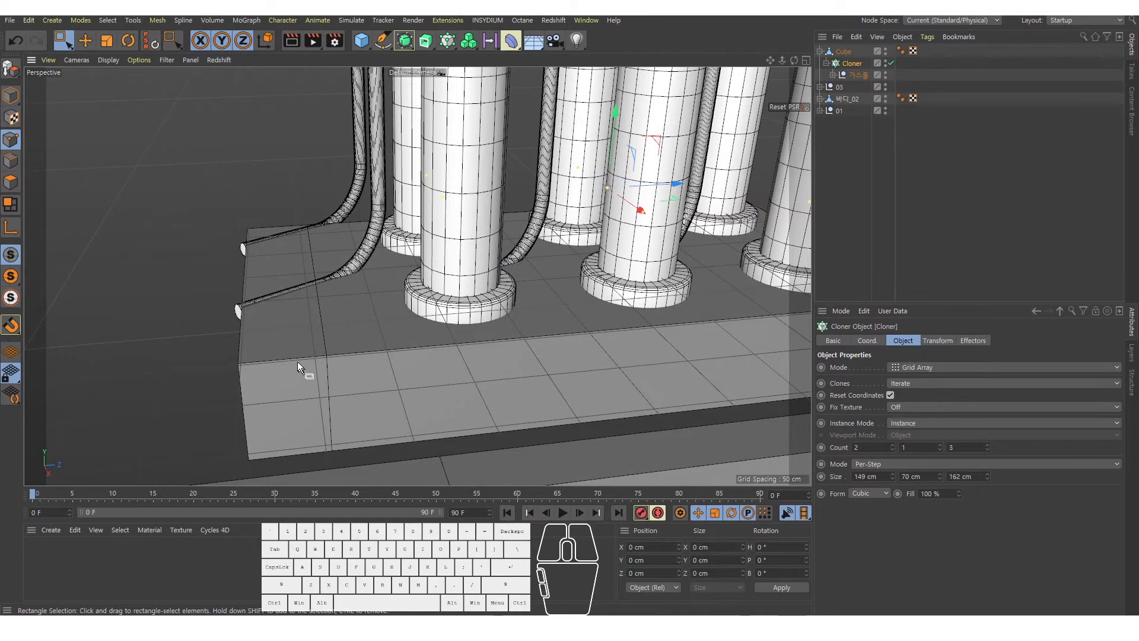
middle_click_drag(223, 316, 328, 325, "alt")
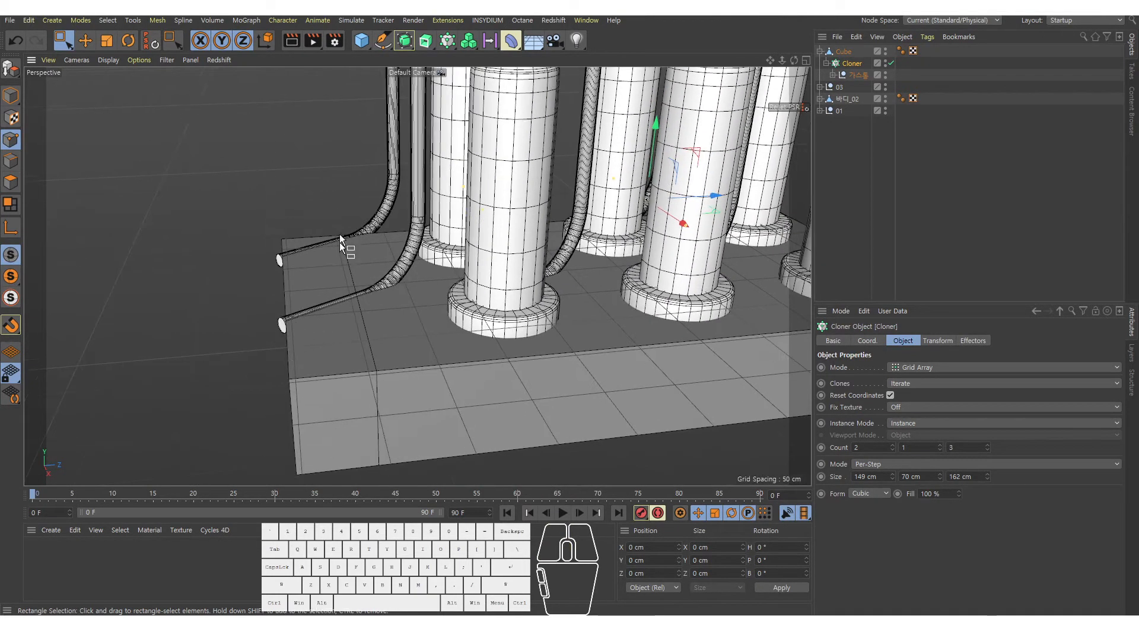
left_click_drag(397, 296, 350, 330, "alt")
Step: In the side view, move the block's inner row of points to about -213 cm and its end points to about -355 cm in Z
left_click(845, 49)
middle_click(350, 330)
middle_click(240, 369)
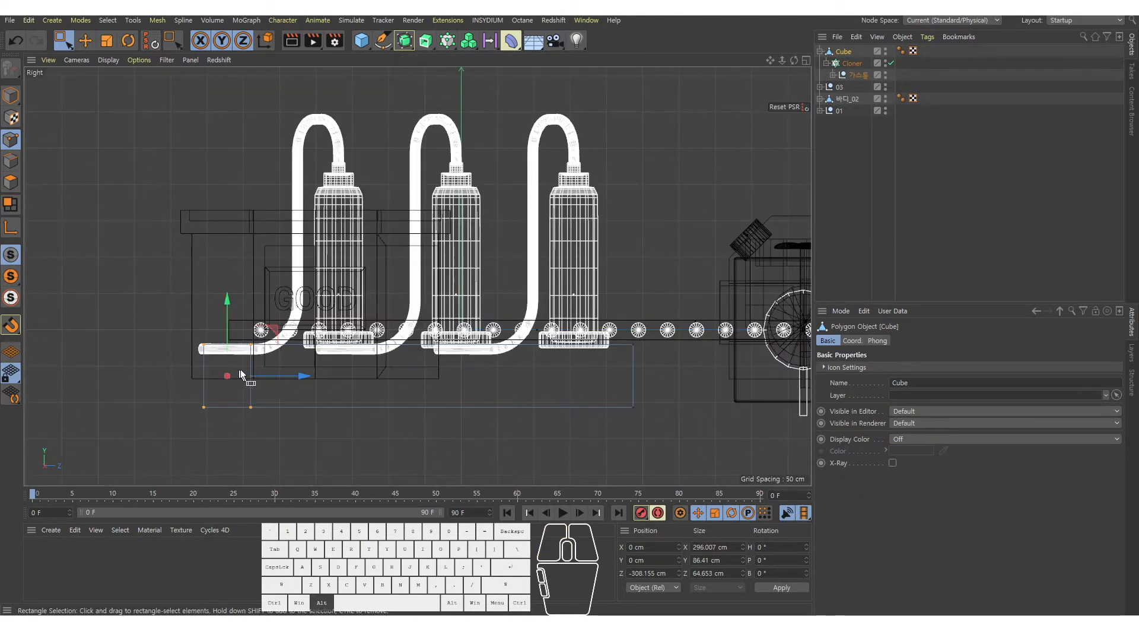
scroll(312, 338, "up", 5)
left_click_drag(265, 258, 344, 471)
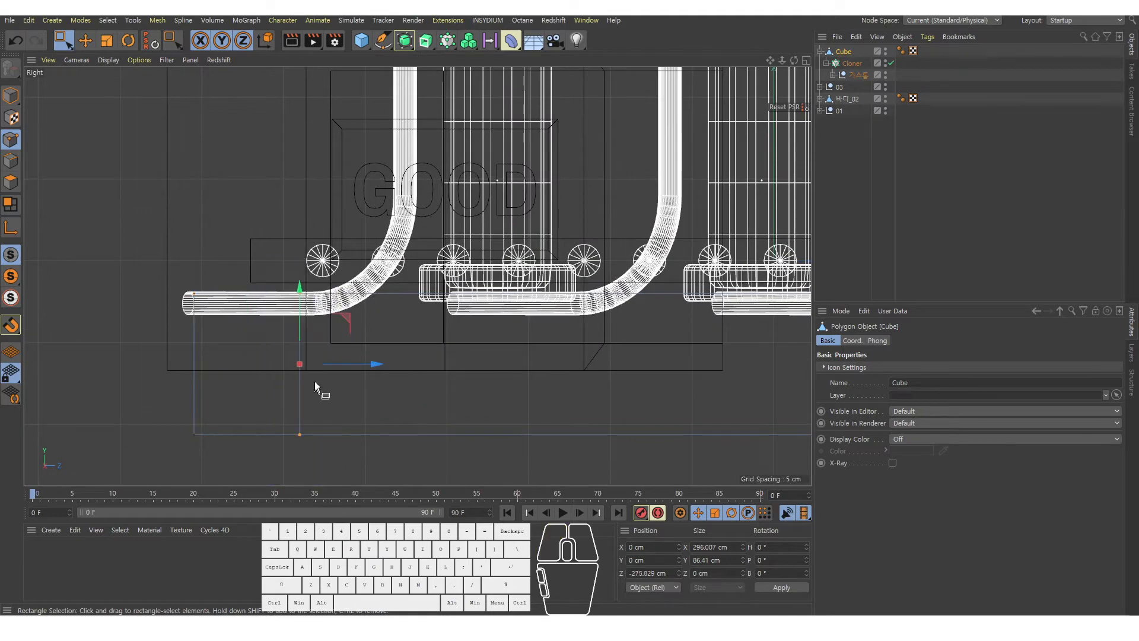
left_click_drag(336, 361, 368, 366)
left_click_drag(436, 371, 445, 374)
middle_click_drag(413, 352, 465, 288, "alt")
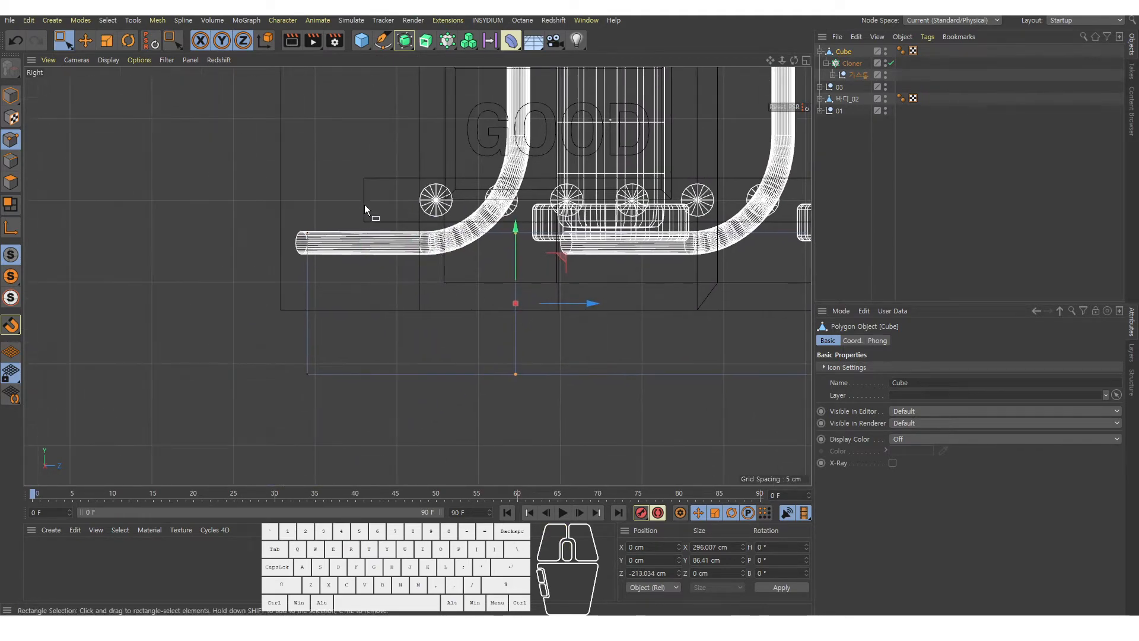
left_click_drag(365, 204, 199, 496)
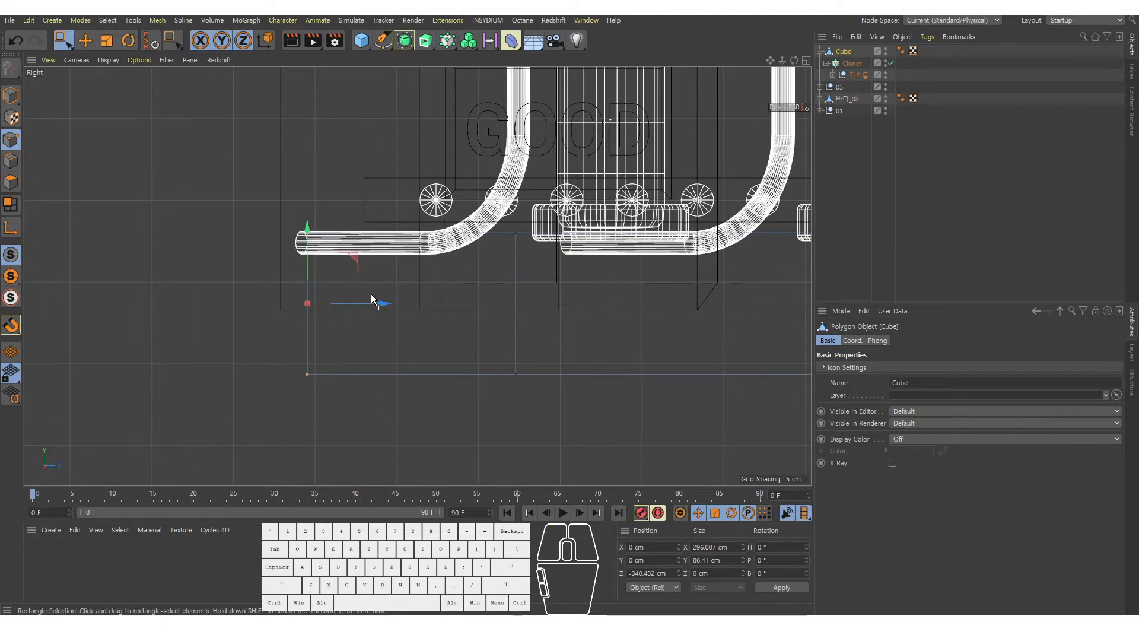
left_click_drag(323, 290, 299, 292)
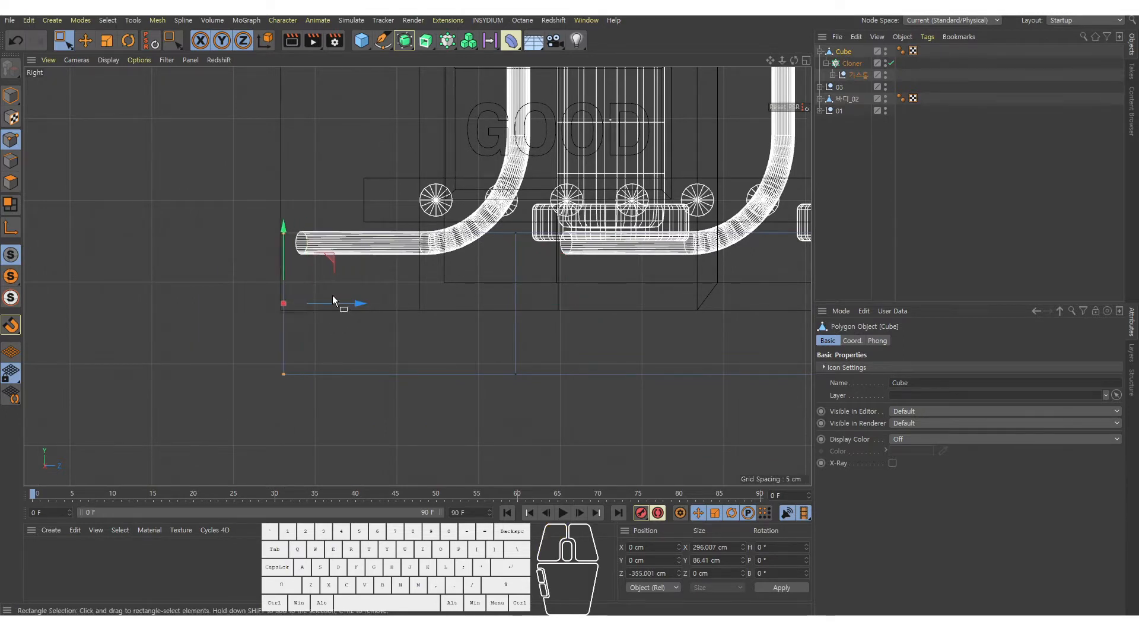
Step: Add a loop cut near the block's outer end, at about 14% of the end section, just past the pipe opening
right_click(357, 127)
left_click(419, 265)
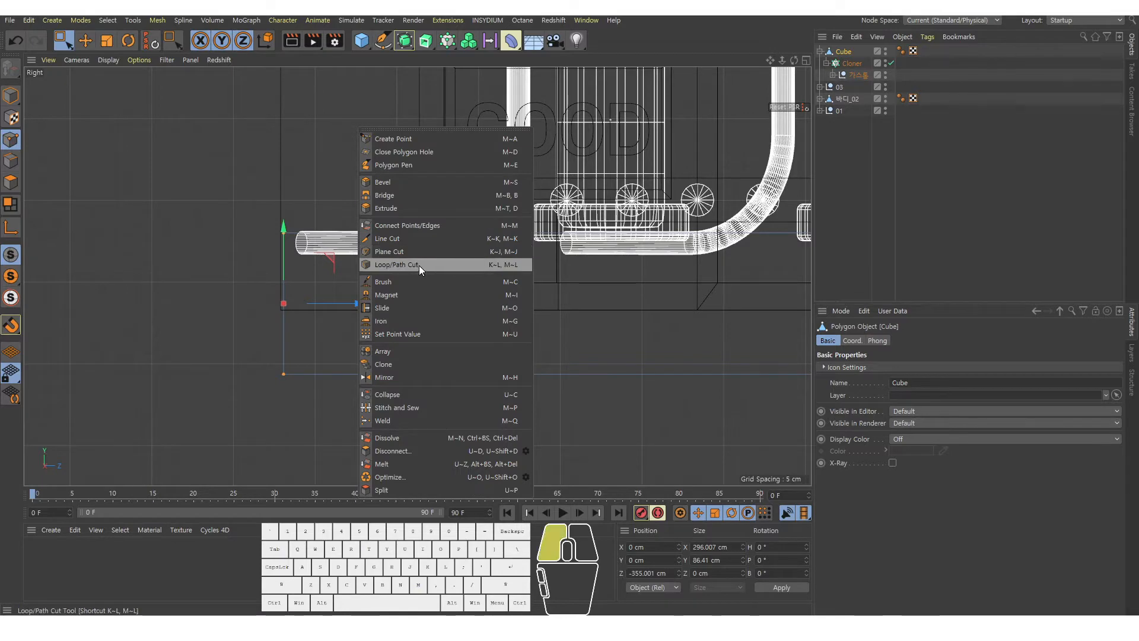
right_click_drag(335, 251, 365, 250, "alt")
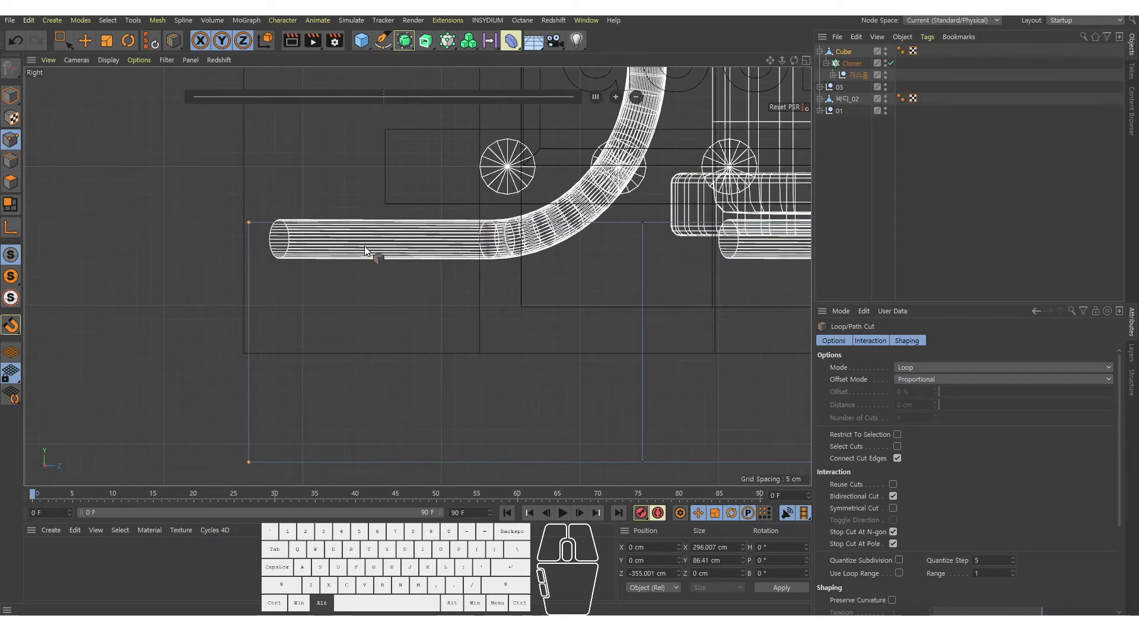
left_click(305, 226)
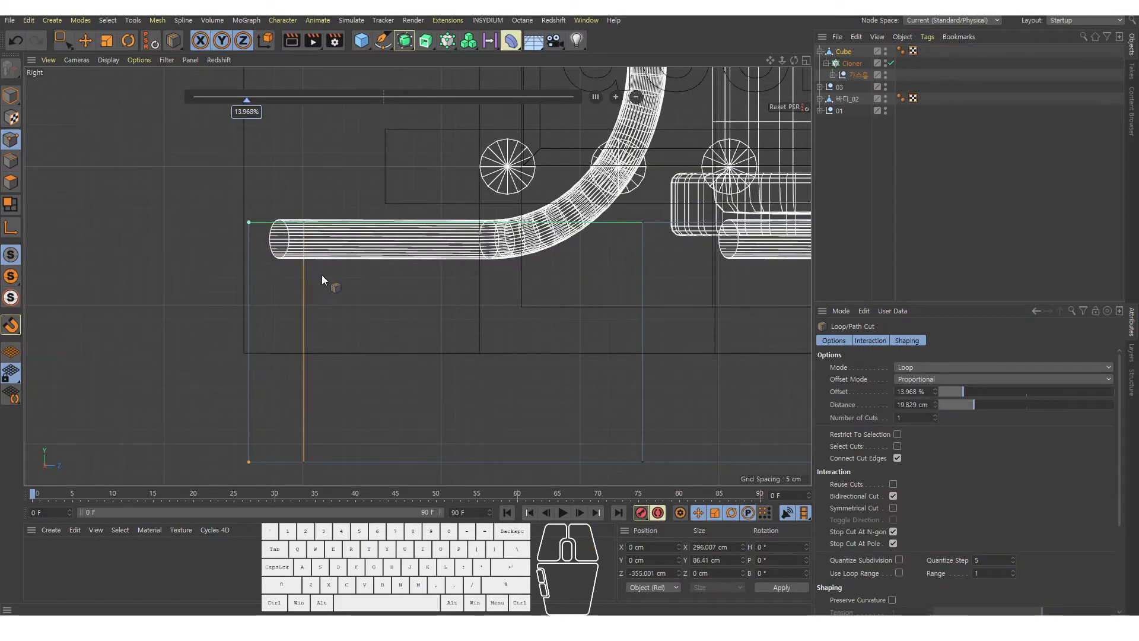
right_click_drag(269, 261, 280, 228, "alt")
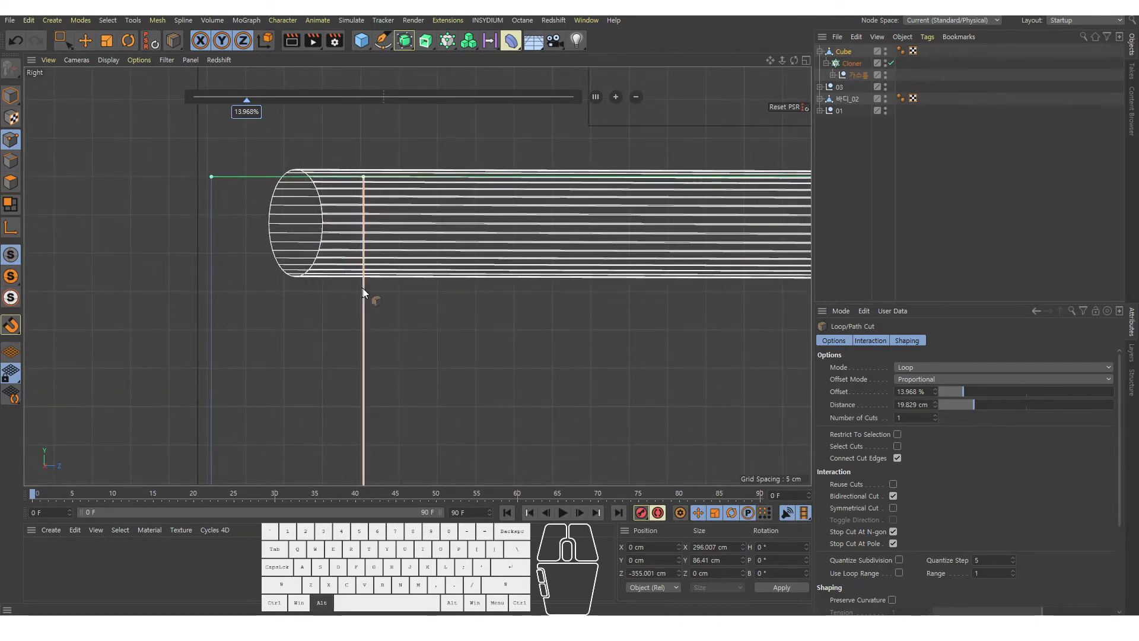
right_click_drag(362, 287, 309, 283, "alt")
middle_click_drag(308, 282, 267, 260, "alt")
key("e")
Step: Select the top polygon beneath the pipe ends and extrude it down about 22 cm into the block to form a recess
middle_click(382, 337)
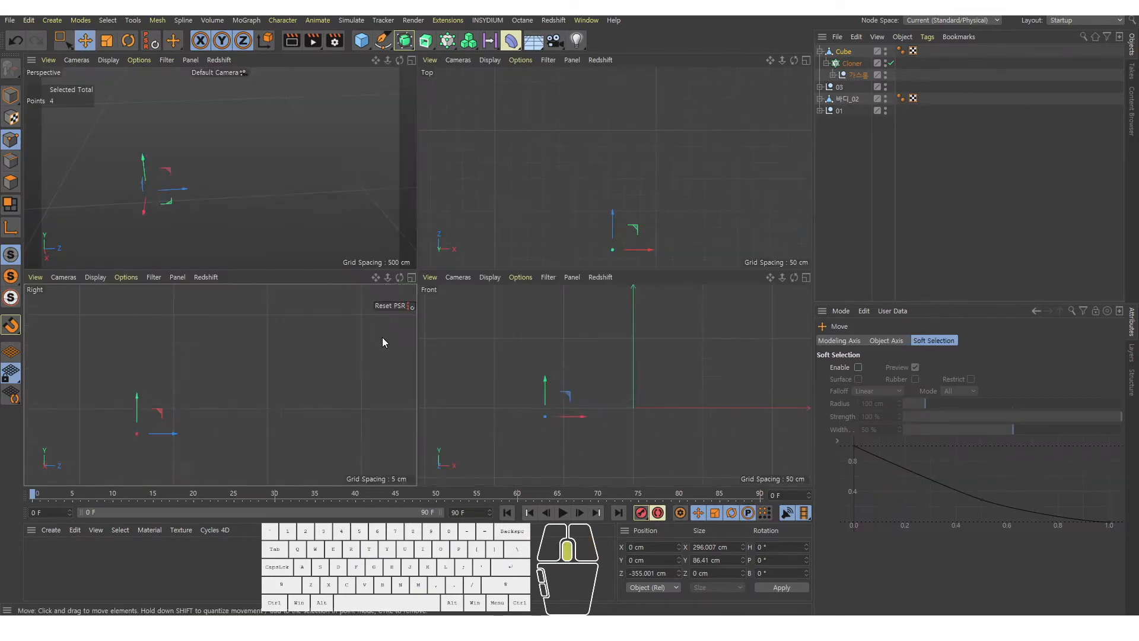
middle_click(223, 149)
left_click_drag(209, 249, 202, 274, "alt")
left_click(10, 185)
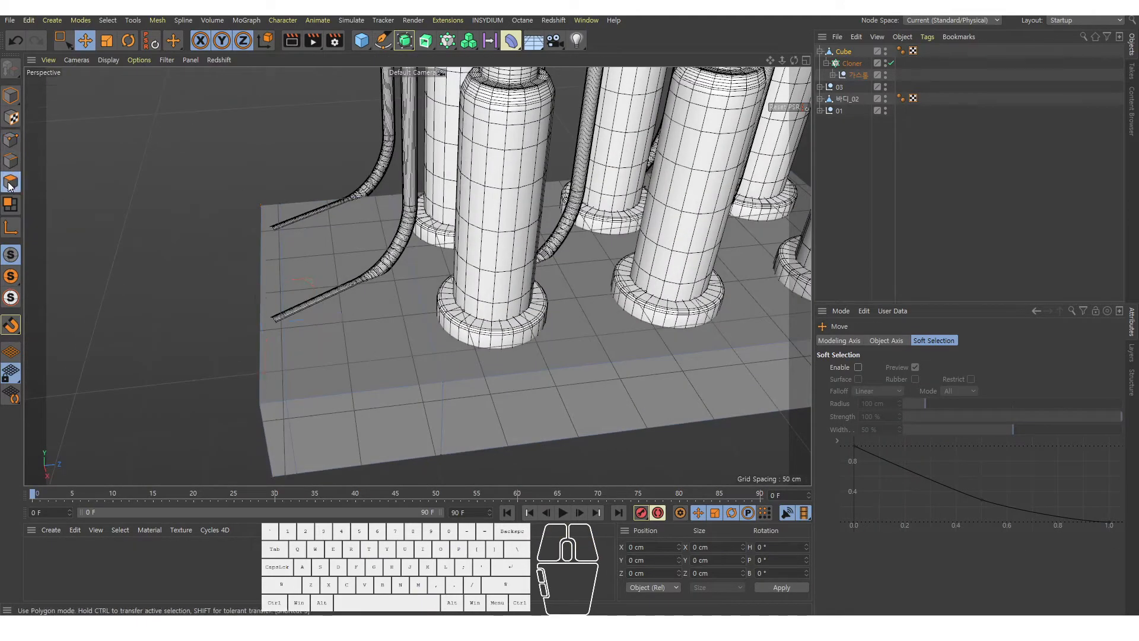
left_click(313, 346)
left_click_drag(339, 348, 388, 215, "alt")
key("ctrl+z")
key("d")
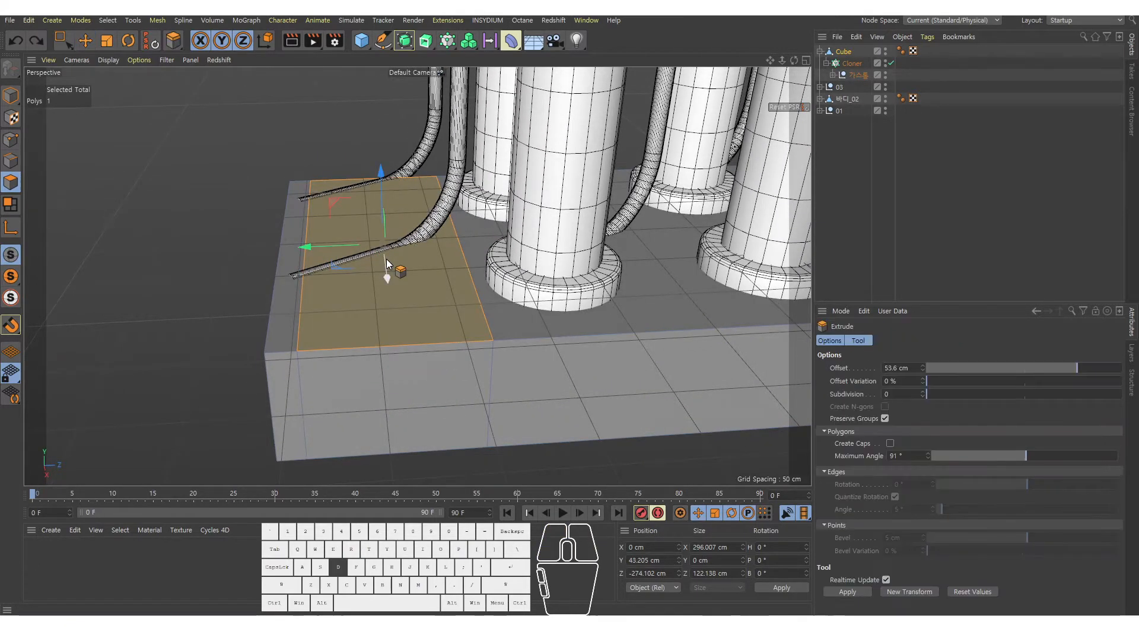
left_click_drag(679, 240, 598, 242)
left_click_drag(396, 252, 463, 256, "alt")
Step: Select the block's tall side polygon next to the recess and delete it
key("e")
left_click(467, 386)
left_click_drag(467, 389, 543, 368, "alt")
left_click_drag(452, 375, 425, 404, "alt")
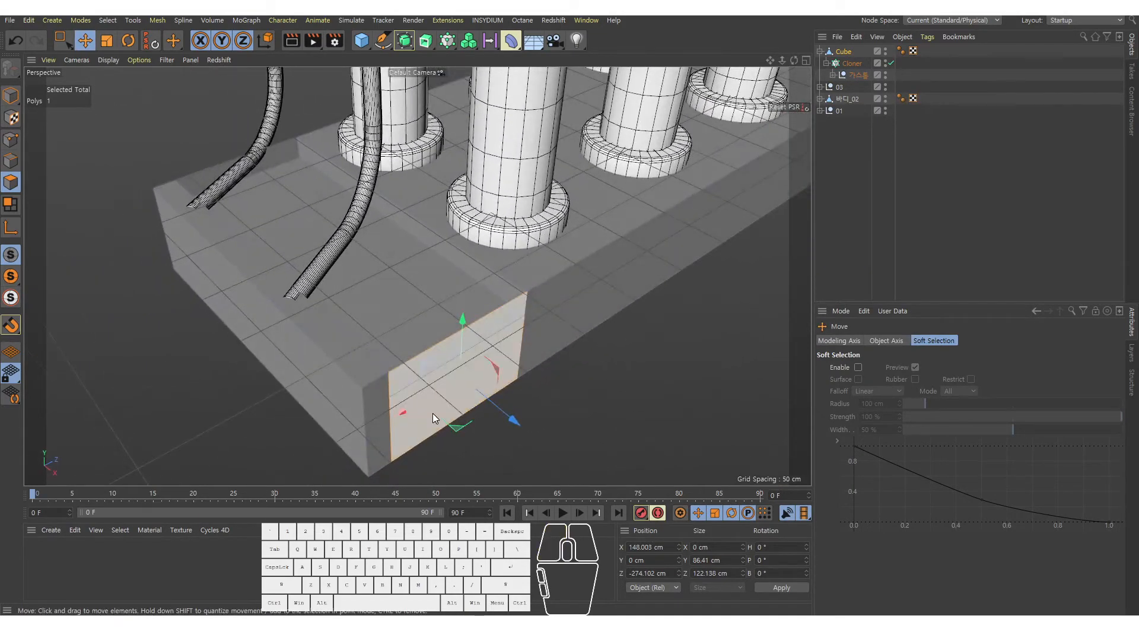
Step: Delete the thin wall polygons that close both open ends of the recess
left_click(263, 156)
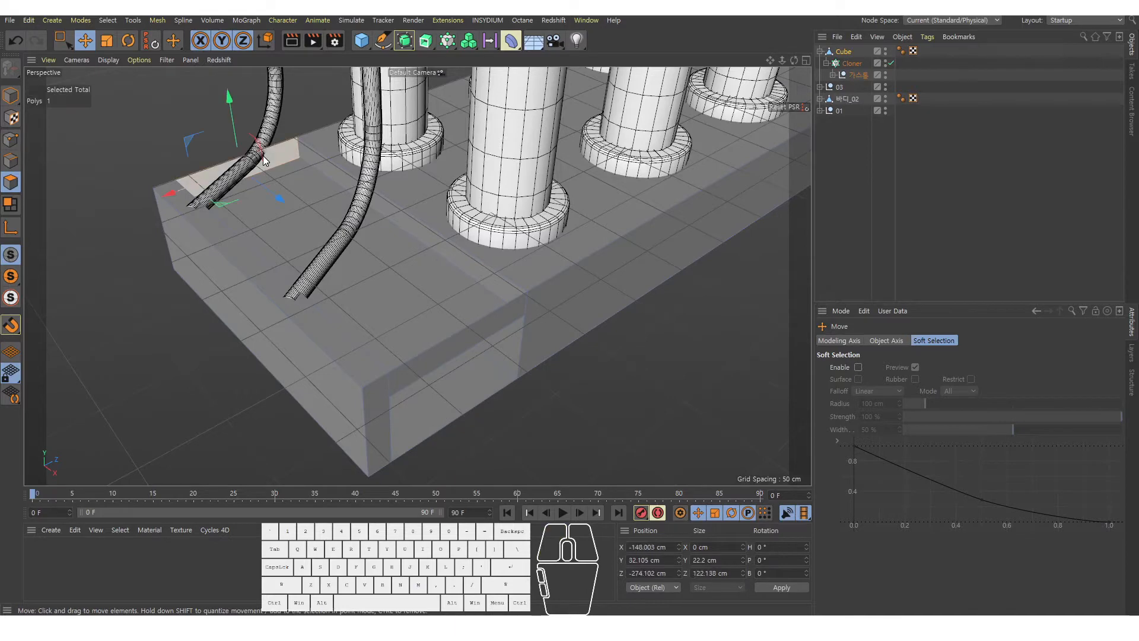
key("ctrl+shift+a")
right_click_drag(462, 358, 458, 298, "alt")
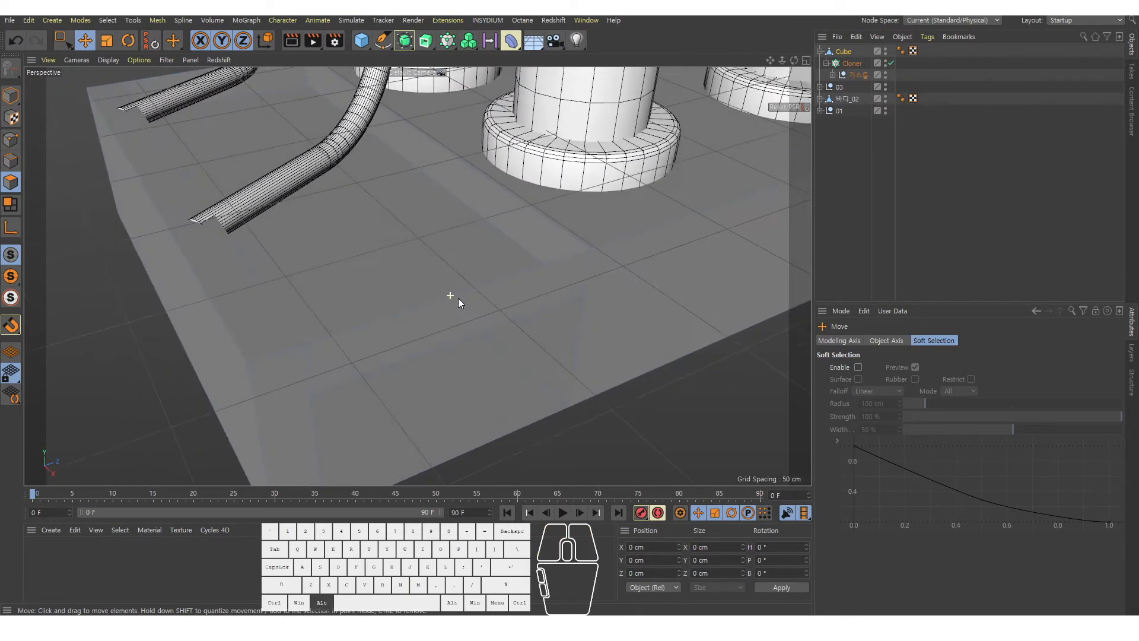
left_click(466, 306)
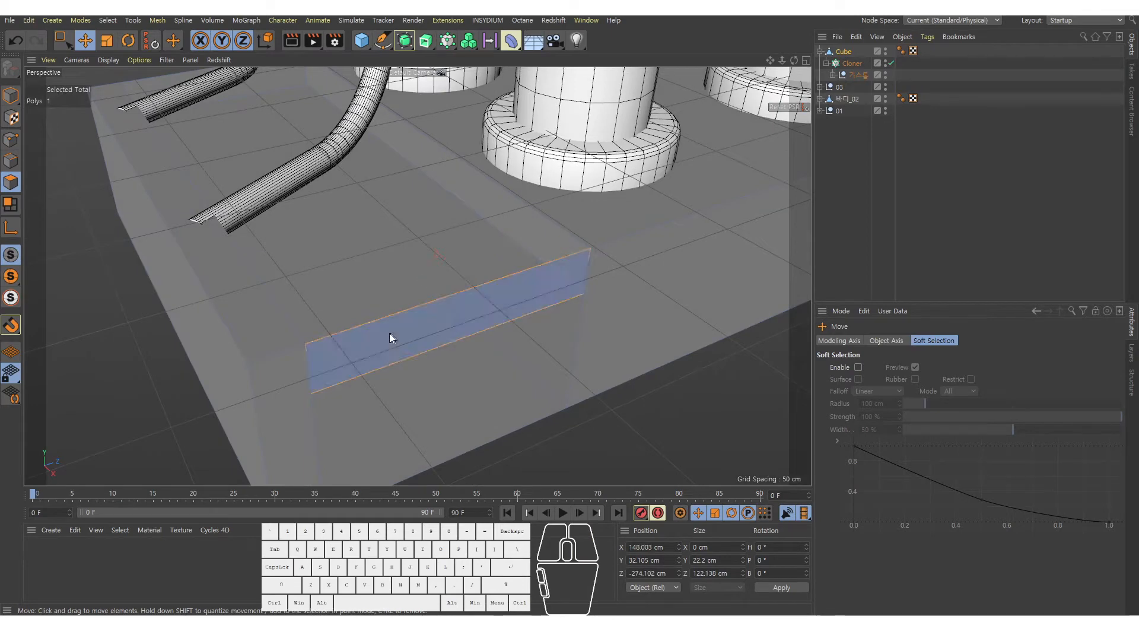
key("ctrl+shift+a")
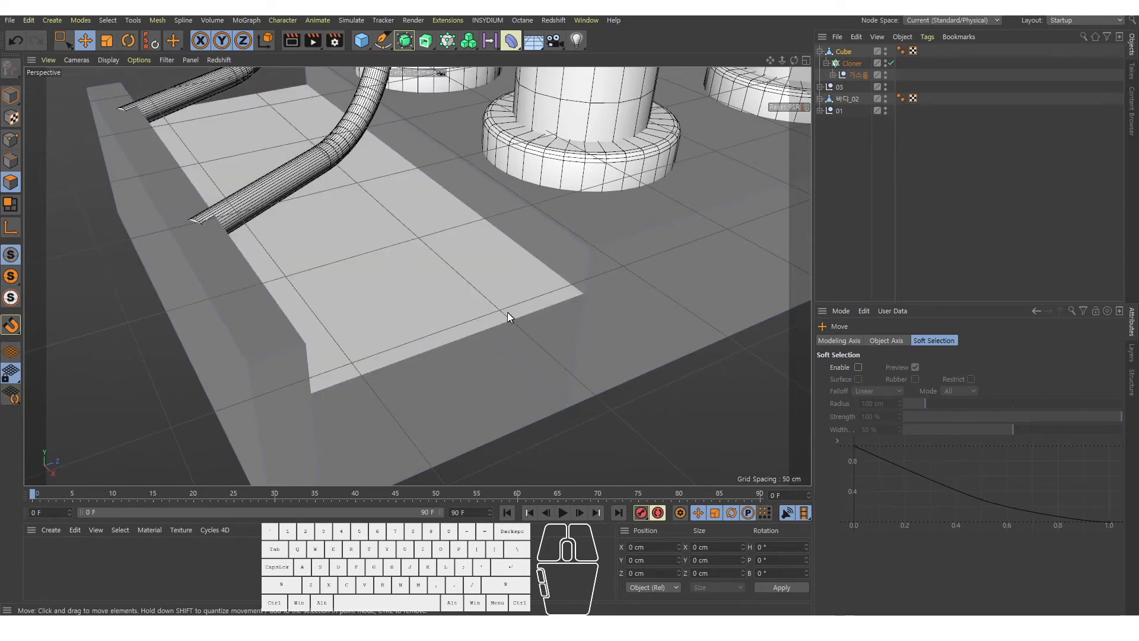
Step: Bridge the recess floor's end edge to the block's bottom edge to close the open side below the recess
left_click_drag(507, 312, 450, 247, "alt")
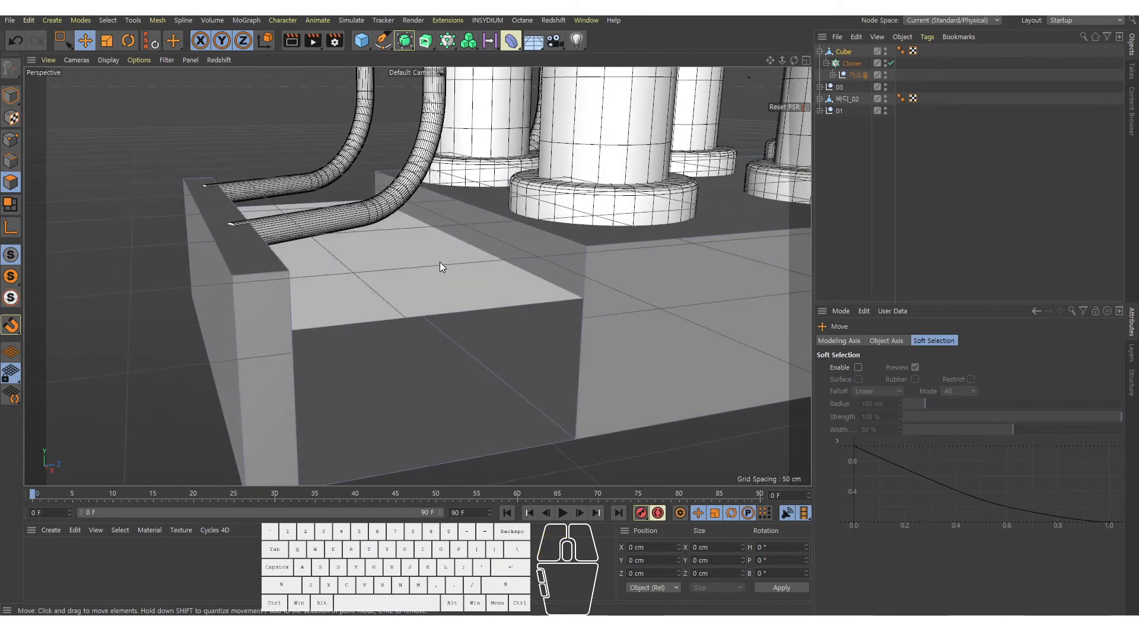
key("m")
key("b")
right_click(464, 190)
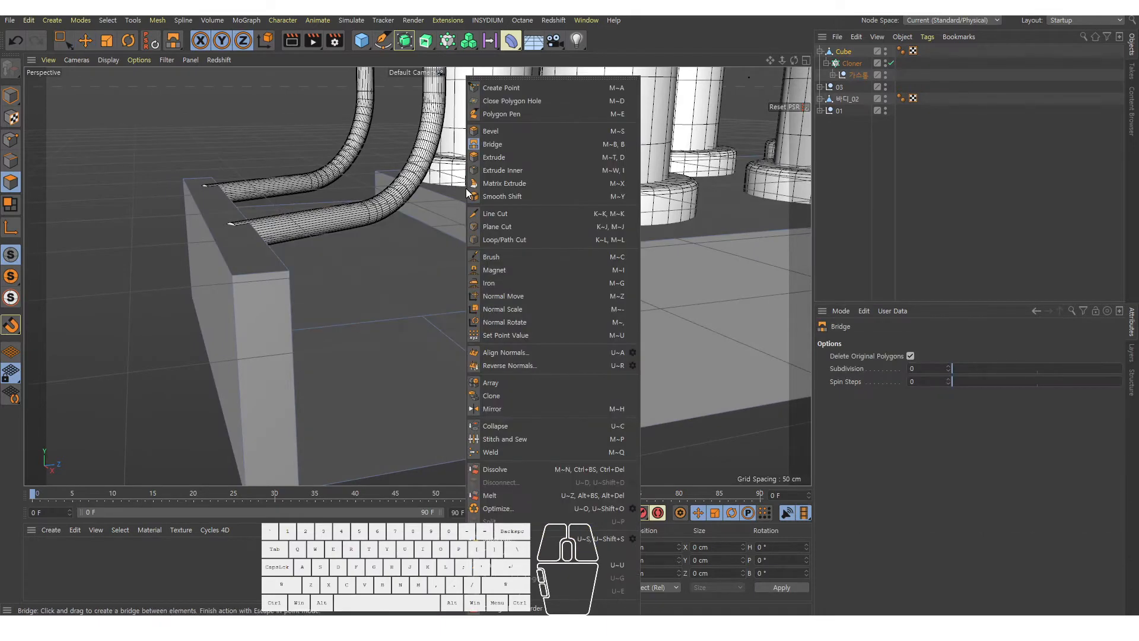
left_click(504, 146)
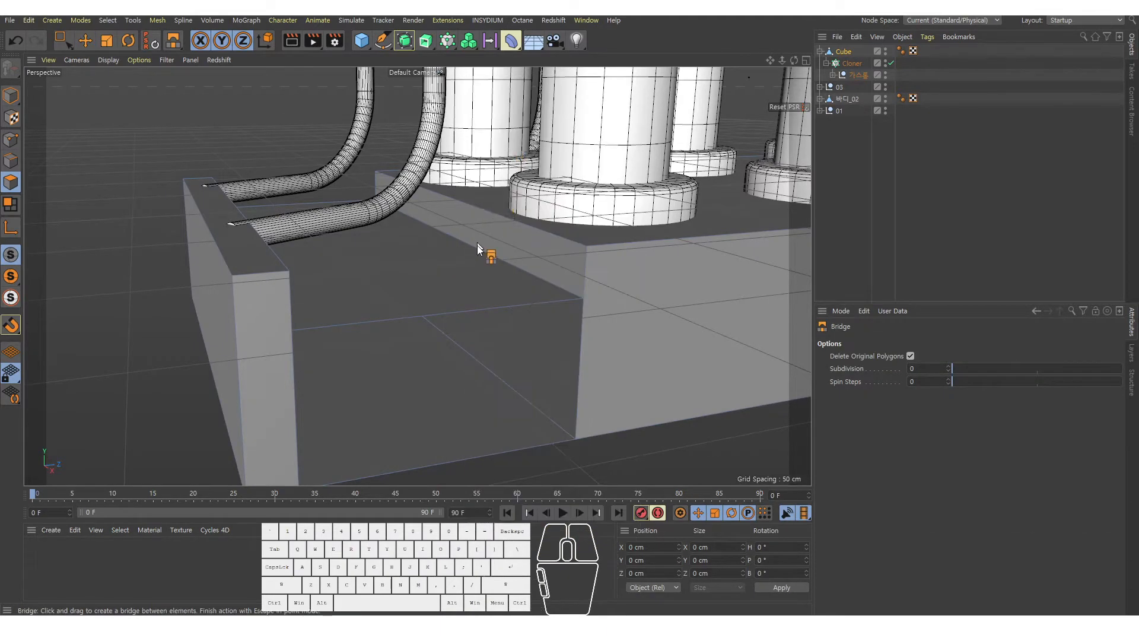
middle_click_drag(477, 261, 488, 235, "alt")
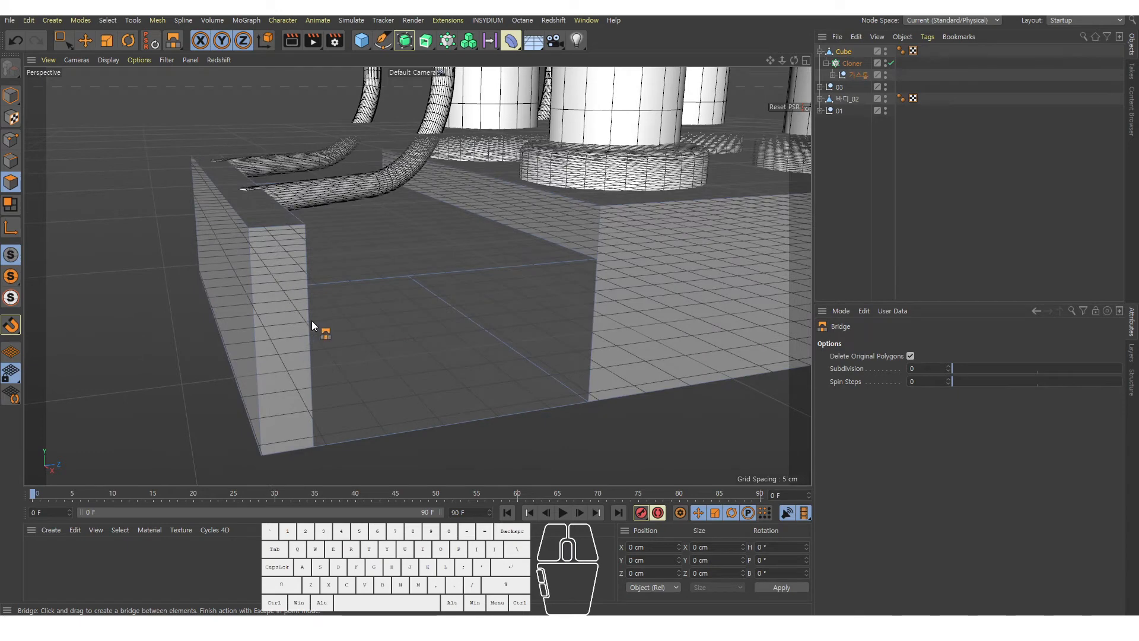
left_click(18, 158)
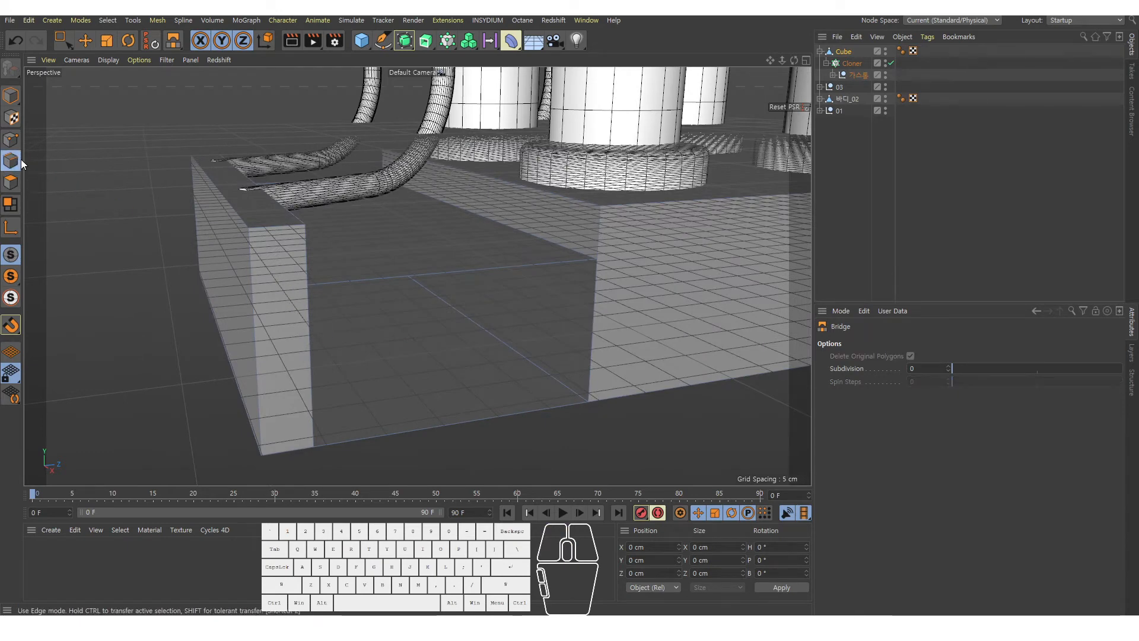
left_click_drag(321, 297, 320, 323, "alt")
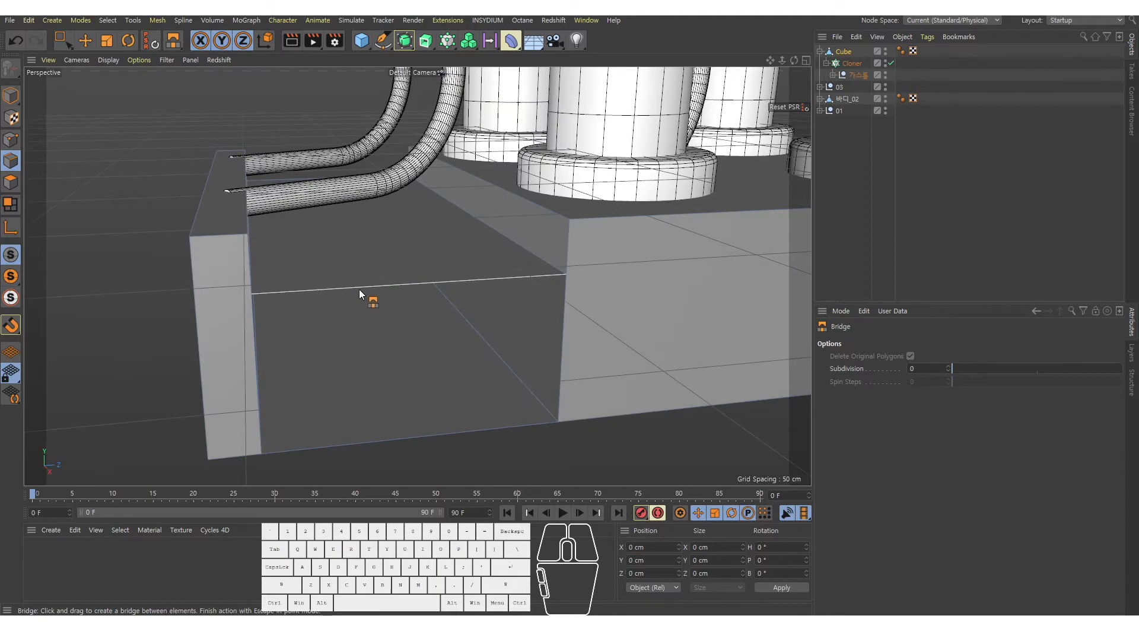
left_click_drag(364, 289, 369, 418)
Step: Bridge the matching floor and bottom edges at the recess's opposite end to close that side
right_click_drag(458, 378, 384, 366, "alt")
left_click_drag(383, 366, 425, 393, "alt")
left_click_drag(417, 275, 342, 317, "alt")
middle_click_drag(342, 317, 453, 262, "alt")
left_click_drag(453, 261, 466, 254, "alt")
left_click_drag(476, 310, 490, 392)
left_click_drag(564, 238, 237, 264, "alt")
right_click_drag(538, 297, 522, 300, "alt")
middle_click_drag(522, 301, 489, 366, "alt")
left_click_drag(489, 366, 467, 325, "alt")
key("e")
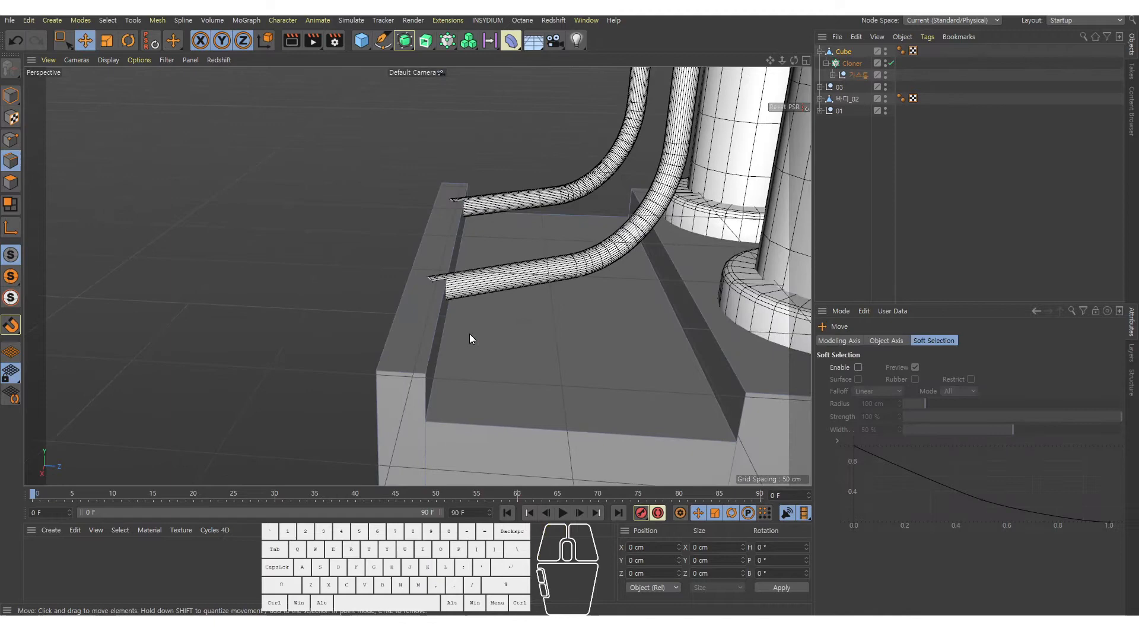
Step: Select the narrow top polygon of the end wall behind the pipe ends and raise it to about Y 93.9 cm
left_click(12, 183)
left_click(436, 243)
mouse_move(437, 243)
left_mouse_down("alt")
mouse_move(487, 325)
mouse_move(453, 258)
left_mouse_up("alt")
left_click_drag(447, 213, 447, 132)
right_click_drag(581, 250, 551, 253, "alt")
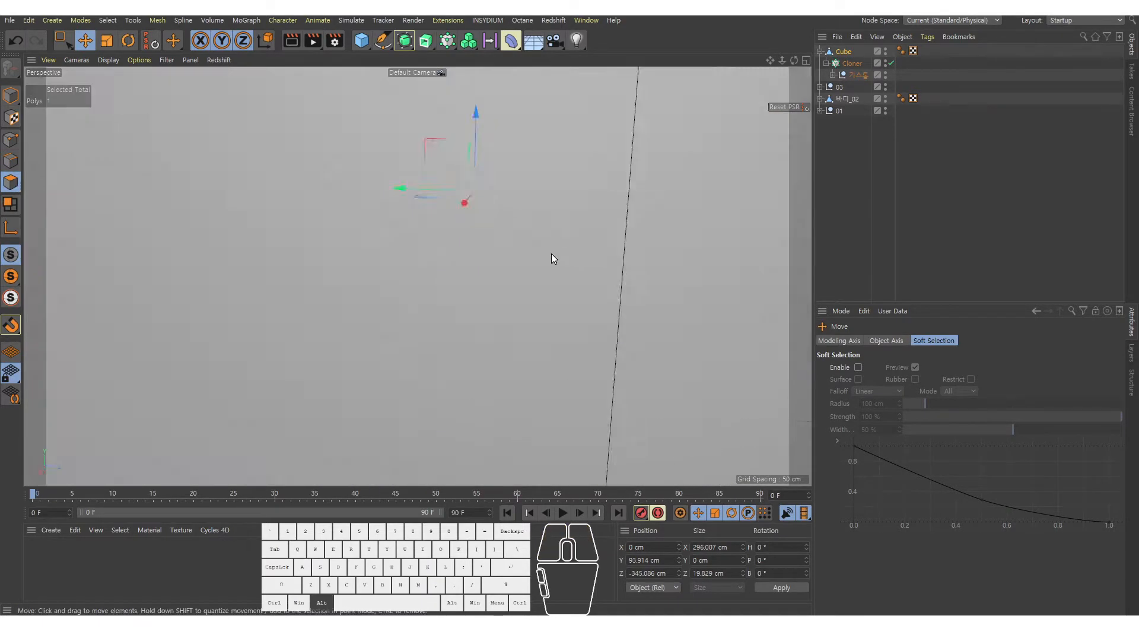
left_click_drag(550, 254, 559, 267, "alt")
right_click_drag(559, 267, 483, 287, "alt")
left_click_drag(483, 287, 464, 289, "alt")
right_click_drag(464, 289, 262, 322, "alt")
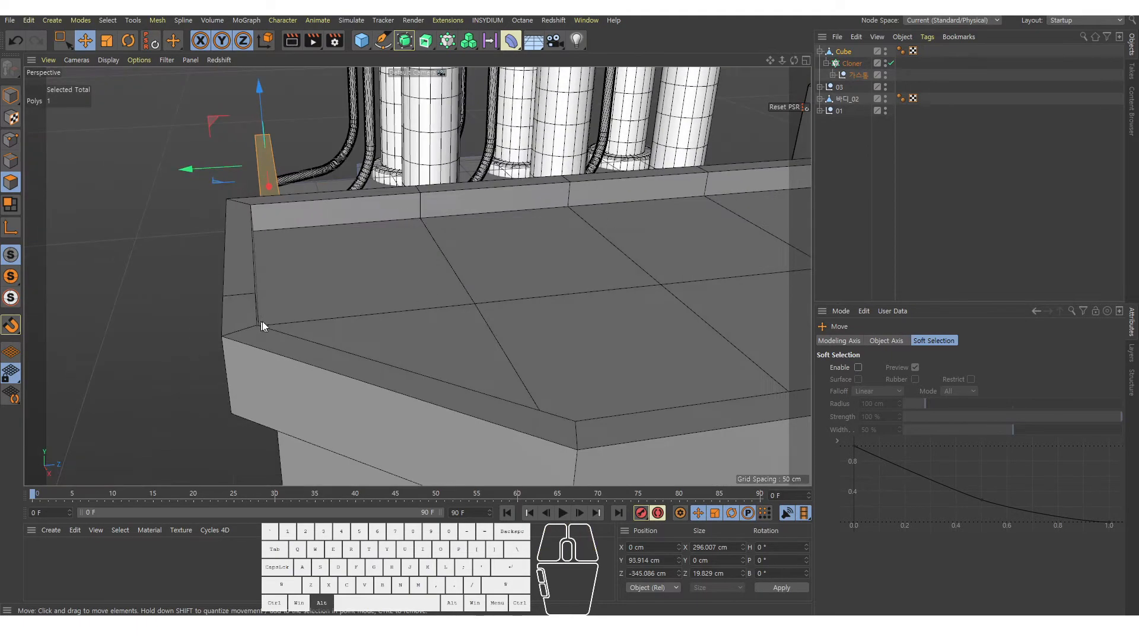
left_click_drag(262, 321, 332, 296, "alt")
middle_click_drag(332, 297, 422, 272, "alt")
left_click_drag(422, 273, 421, 343, "alt")
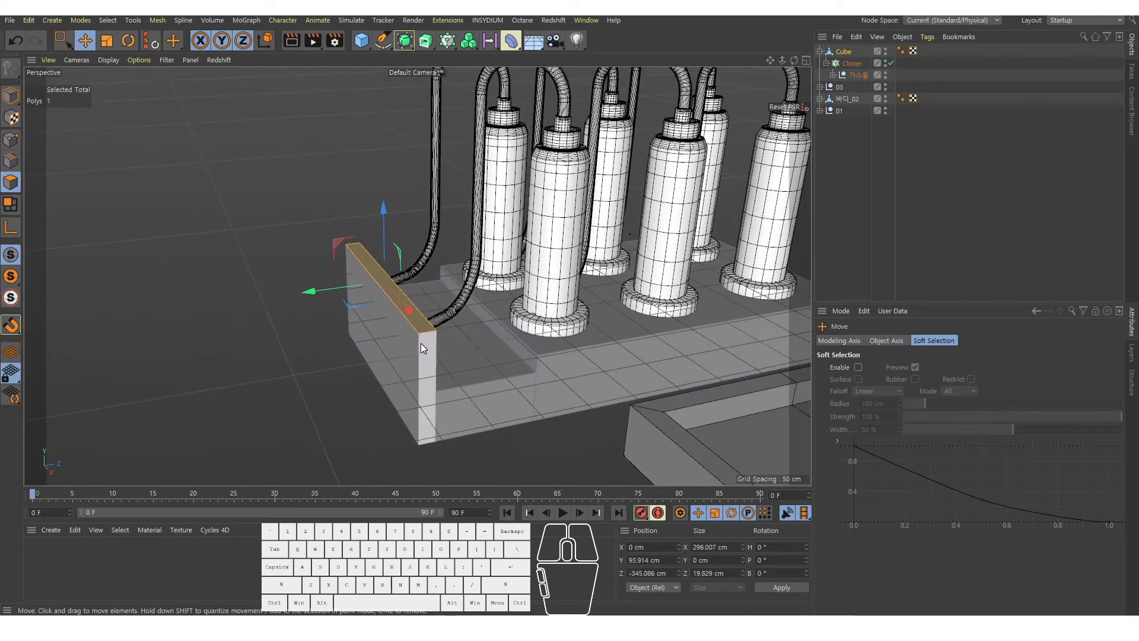
Step: Return to model mode and save the scene
left_click(11, 95)
left_click_drag(391, 297, 354, 333, "alt")
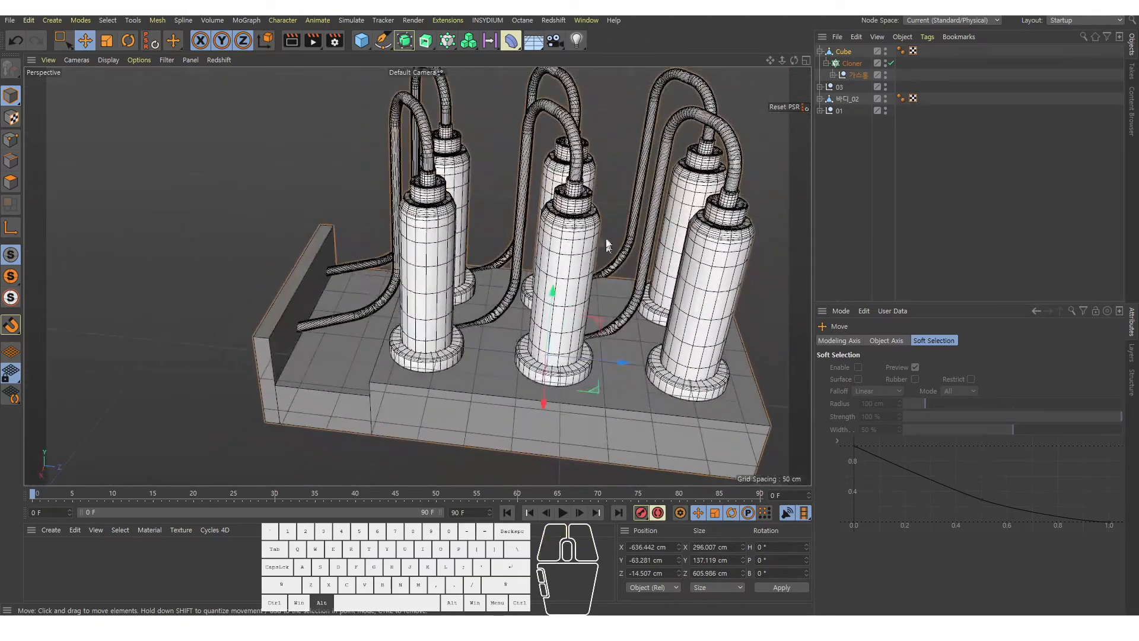
middle_click_drag(635, 225, 600, 235, "alt")
mouse_move(600, 235)
left_mouse_down("alt")
mouse_move(605, 196)
mouse_move(593, 243)
left_mouse_up("alt")
scroll(593, 249, "down", 5)
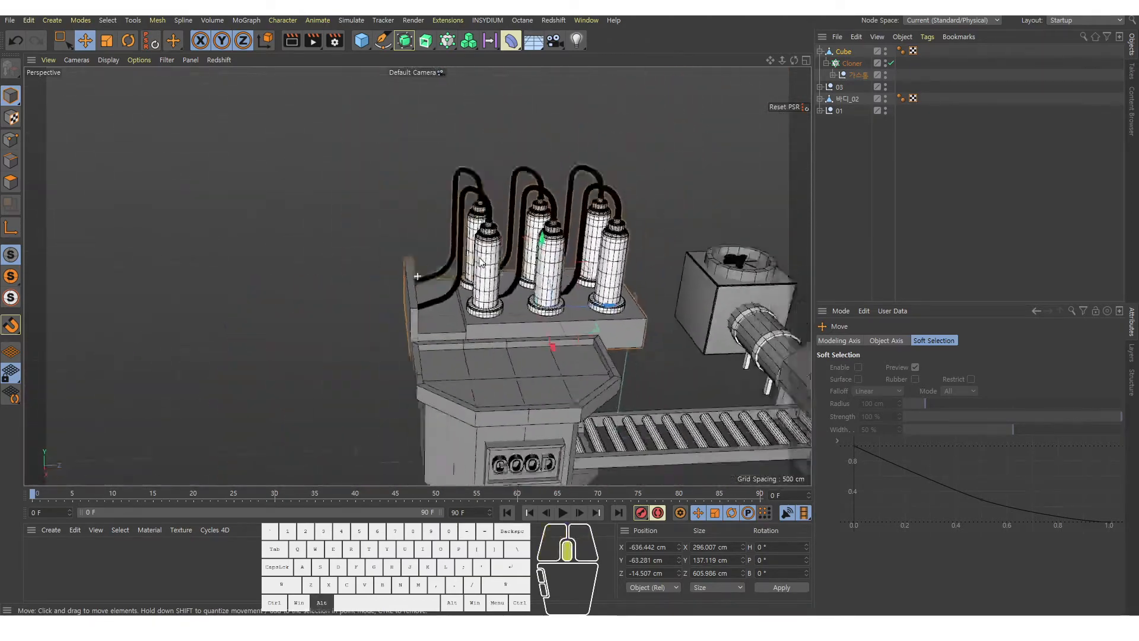
middle_click_drag(593, 350, 494, 376, "alt")
left_click_drag(494, 376, 554, 397, "alt")
right_click_drag(515, 359, 431, 279, "alt")
middle_click_drag(431, 279, 467, 266, "alt")
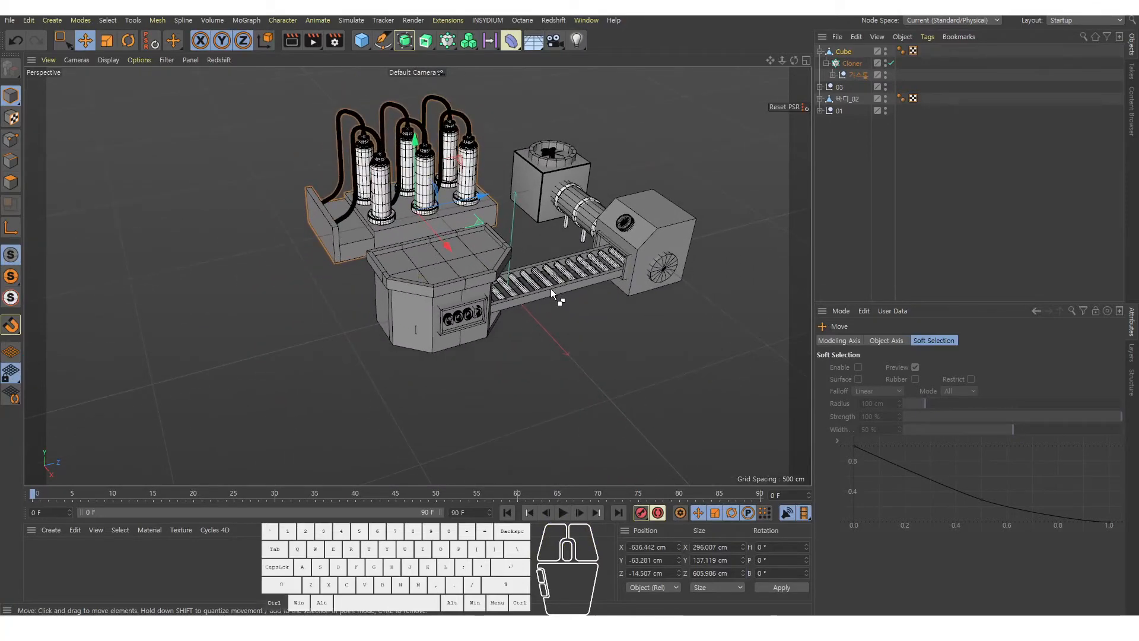
key("ctrl+s")
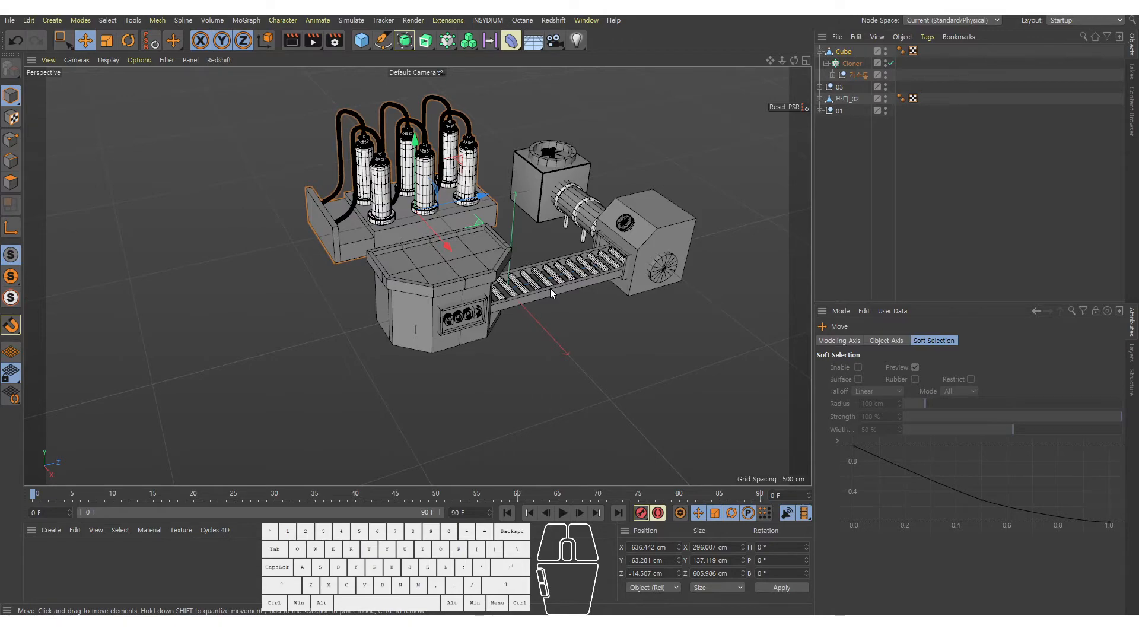
Step: Add a cylinder primitive and place it between the gas-bottle block and the fan box, at about X -591 cm, Z 314.5 cm
right_click_drag(602, 320, 539, 148, "alt")
middle_click_drag(539, 148, 536, 215, "alt")
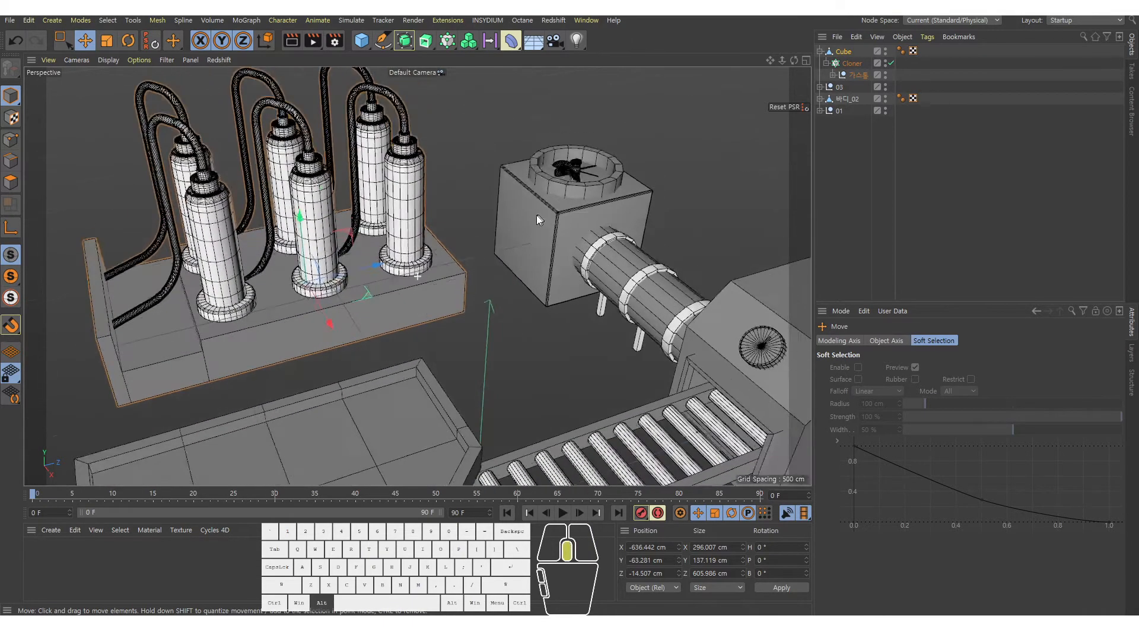
scroll(458, 248, "up", 3)
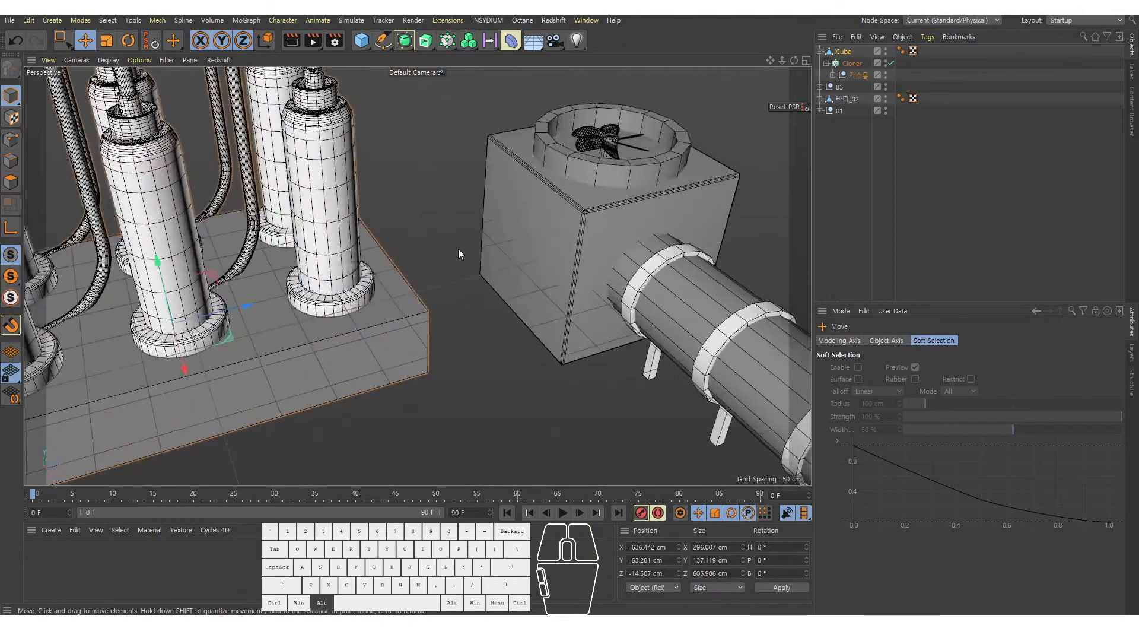
scroll(411, 307, "up", 3)
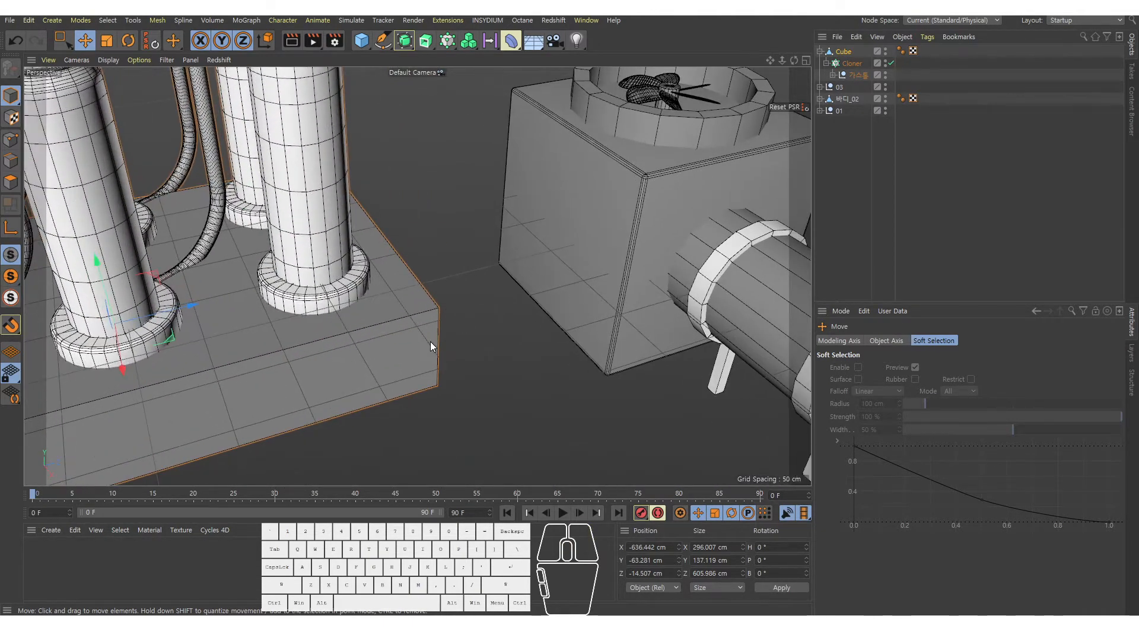
left_click_drag(430, 346, 513, 299, "alt")
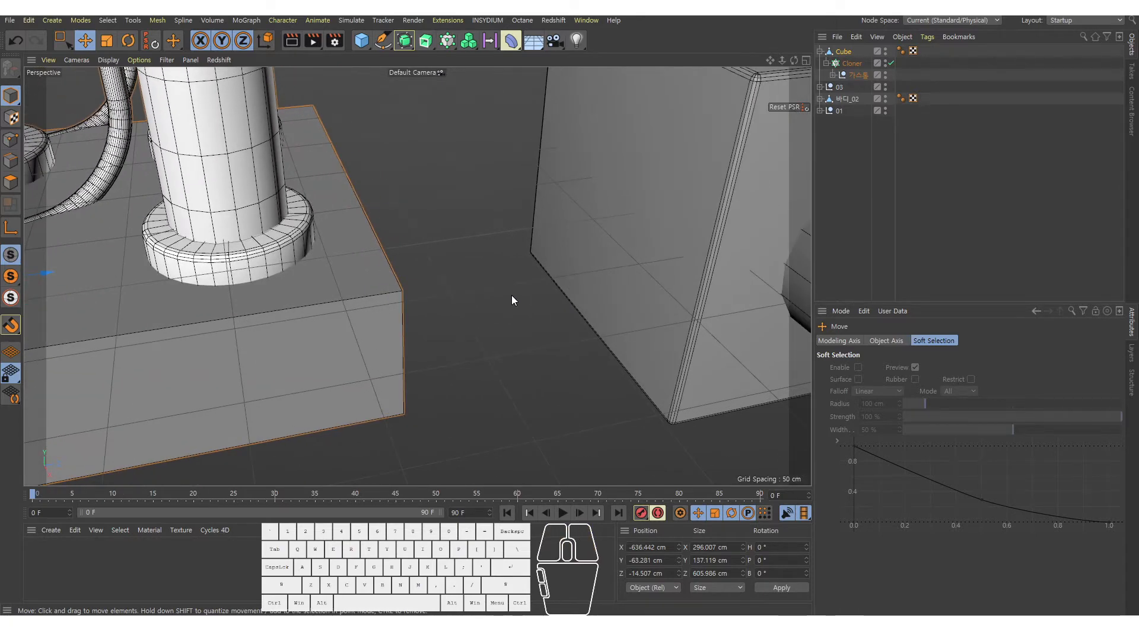
left_click(513, 298)
left_click_drag(361, 40, 611, 63)
key("F2")
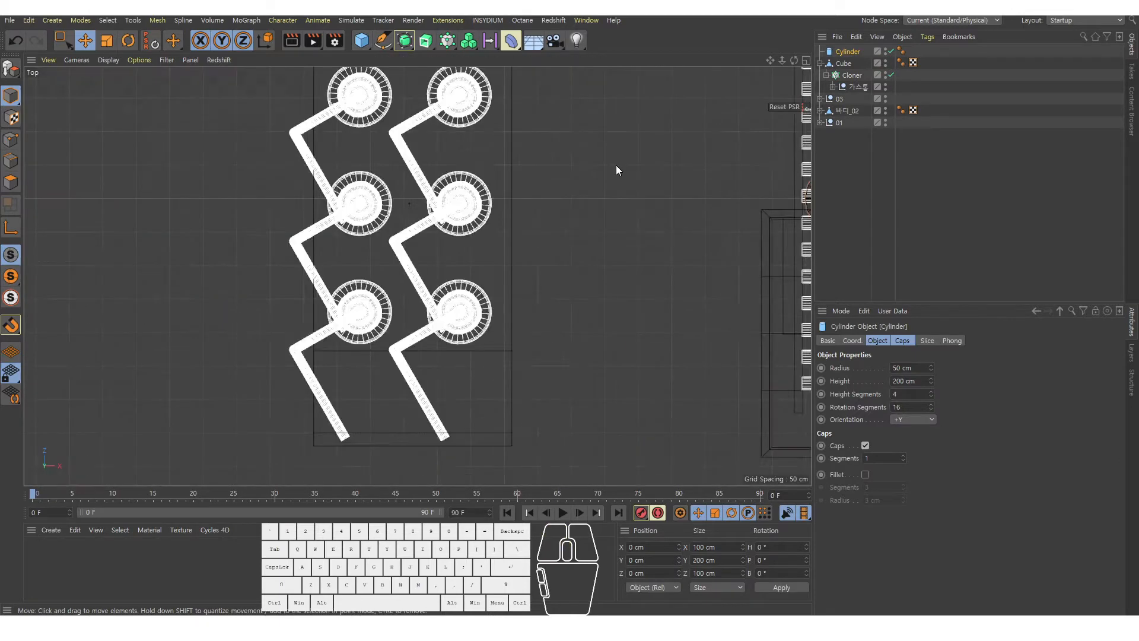
middle_click_drag(616, 165, 677, 162, "alt")
right_click_drag(678, 163, 703, 169, "alt")
middle_click_drag(703, 169, 460, 326, "alt")
right_click_drag(460, 326, 536, 296, "alt")
left_click_drag(580, 293, 413, 203)
scroll(447, 265, "up", 6)
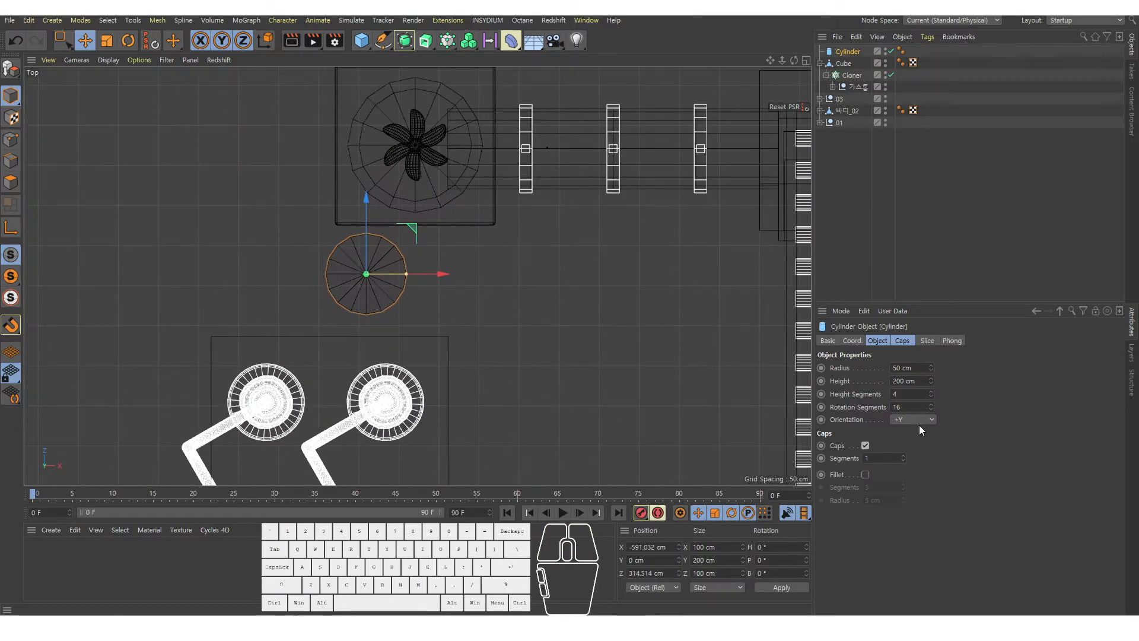
Step: Orient the cylinder along +Z, reduce its radius to about 24.8 cm at about X -564 cm, and set its height segments to 1
left_click(916, 483)
right_click_drag(335, 205, 389, 184, "alt")
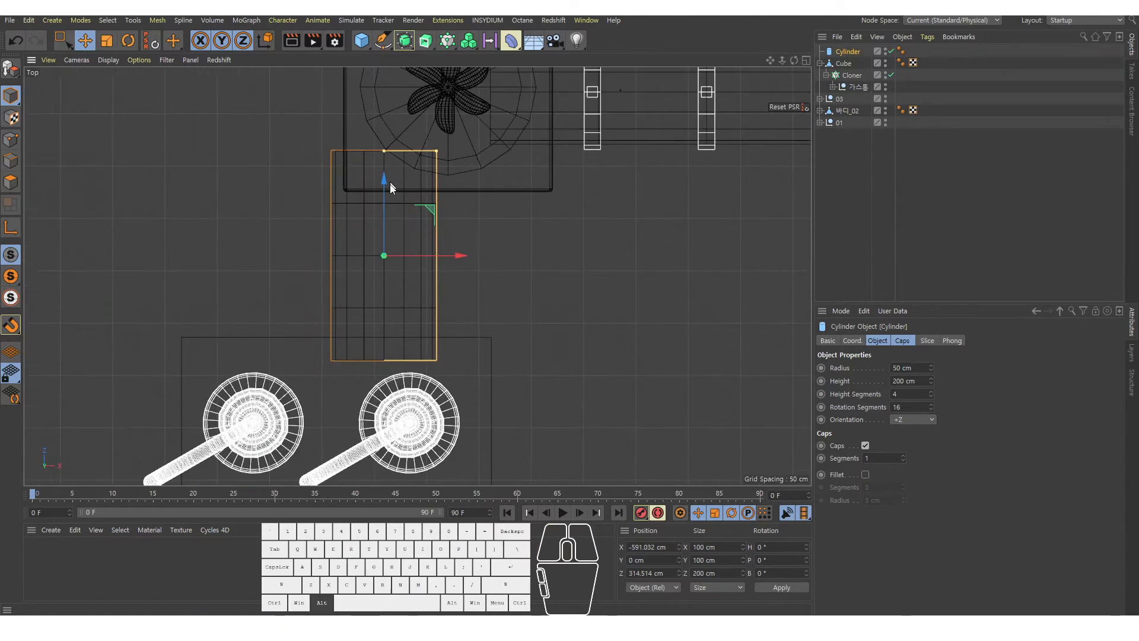
left_click_drag(432, 252, 438, 148)
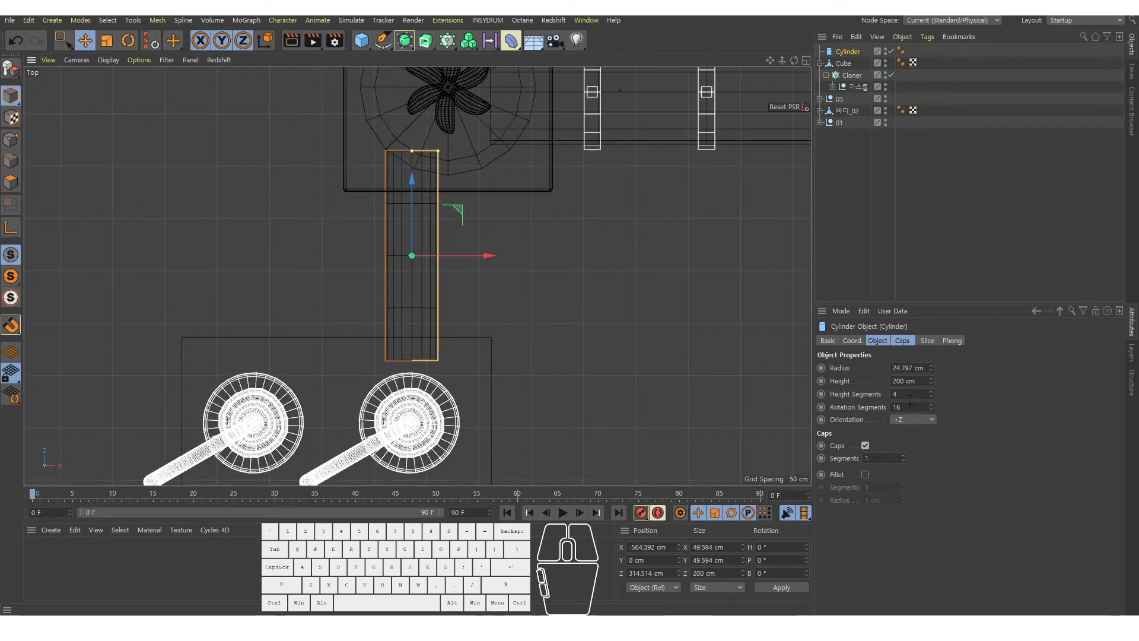
left_click_drag(910, 396, 819, 391)
type("1")
key("Return")
Step: Lower the cylinder to about Y -69.3 cm to connect the block with the fan box, and save the scene
middle_click(505, 327)
middle_click(338, 371)
right_click_drag(625, 322, 536, 332, "alt")
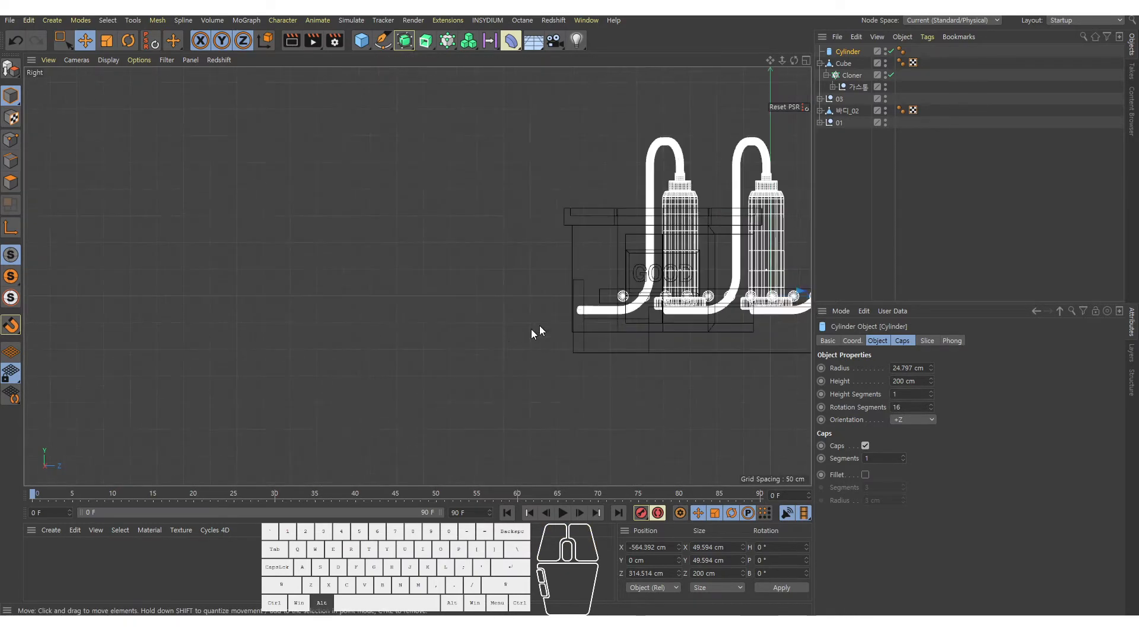
middle_click_drag(706, 285, 314, 277, "alt")
right_click_drag(573, 276, 623, 279, "alt")
left_click_drag(493, 235, 402, 287)
middle_click(479, 309)
middle_click(365, 208)
right_click_drag(528, 292, 550, 293, "alt")
middle_click_drag(549, 293, 497, 268, "alt")
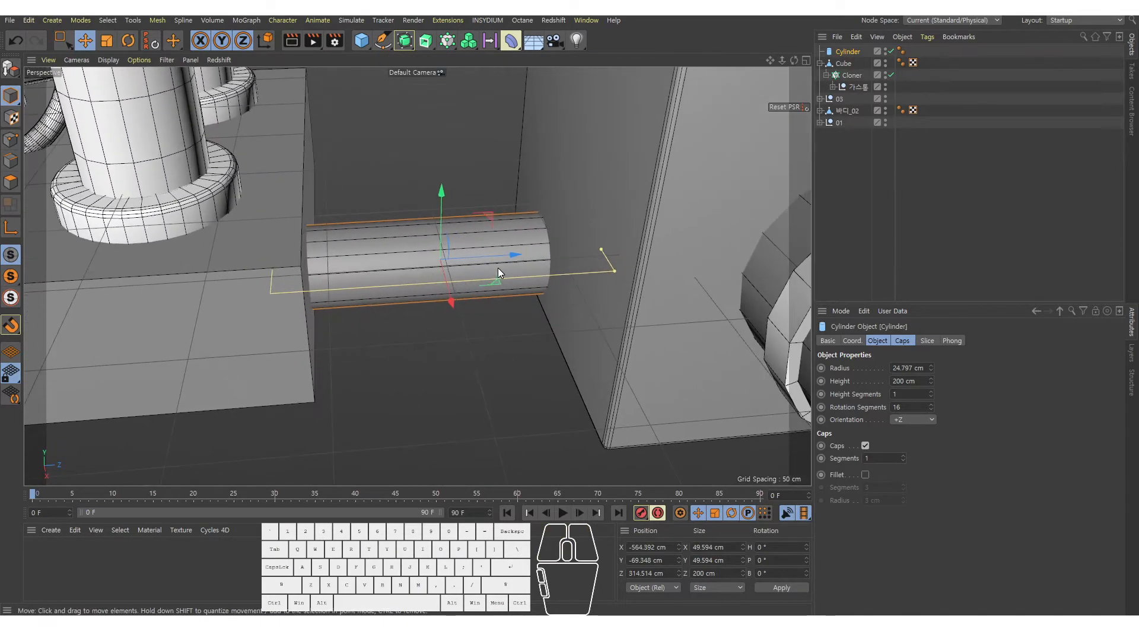
key("ctrl+s")
Step: Duplicate the connecting cylinder and resize the copy into a ring of about 33.4 cm radius and 12.7 cm height
right_click_drag(565, 289, 483, 247, "alt")
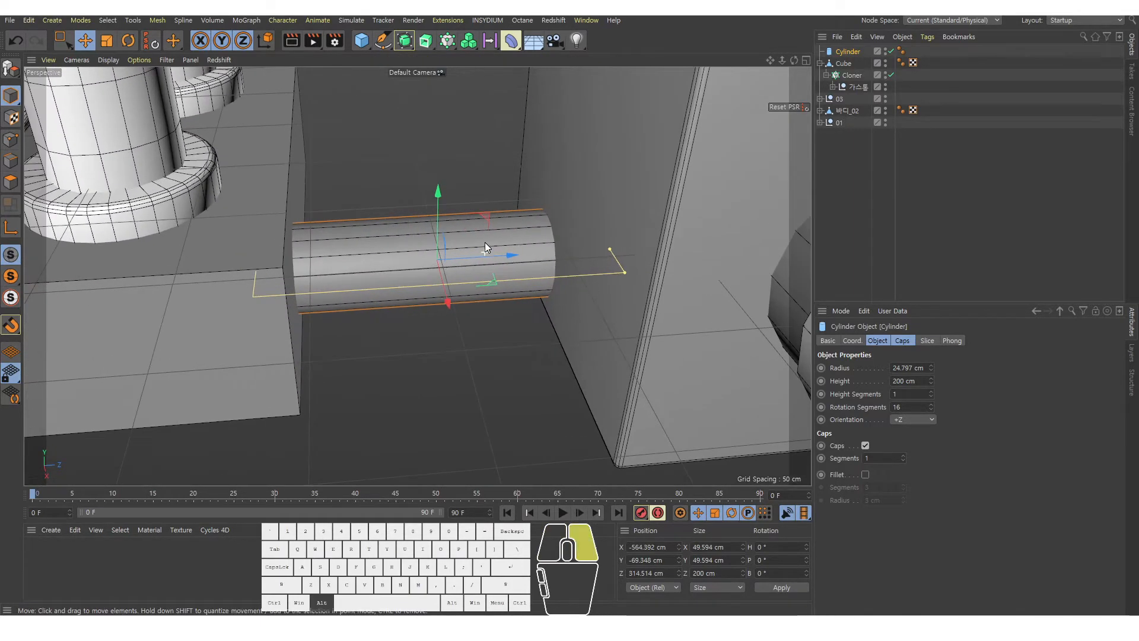
left_click(877, 157)
left_click(849, 52)
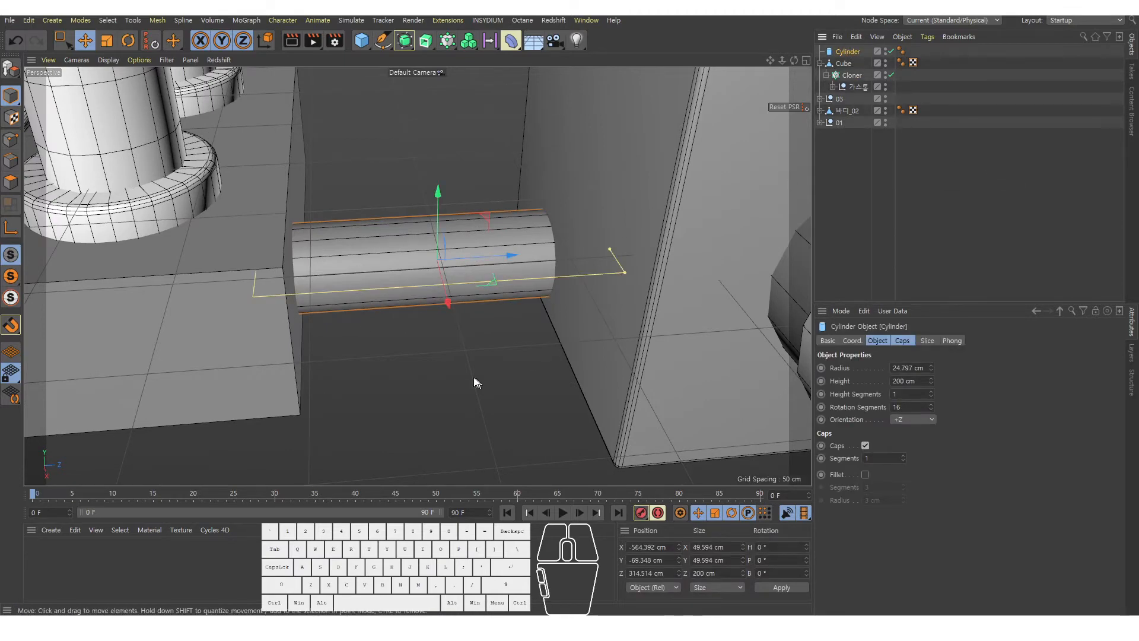
left_click_drag(476, 312, 475, 223, "alt")
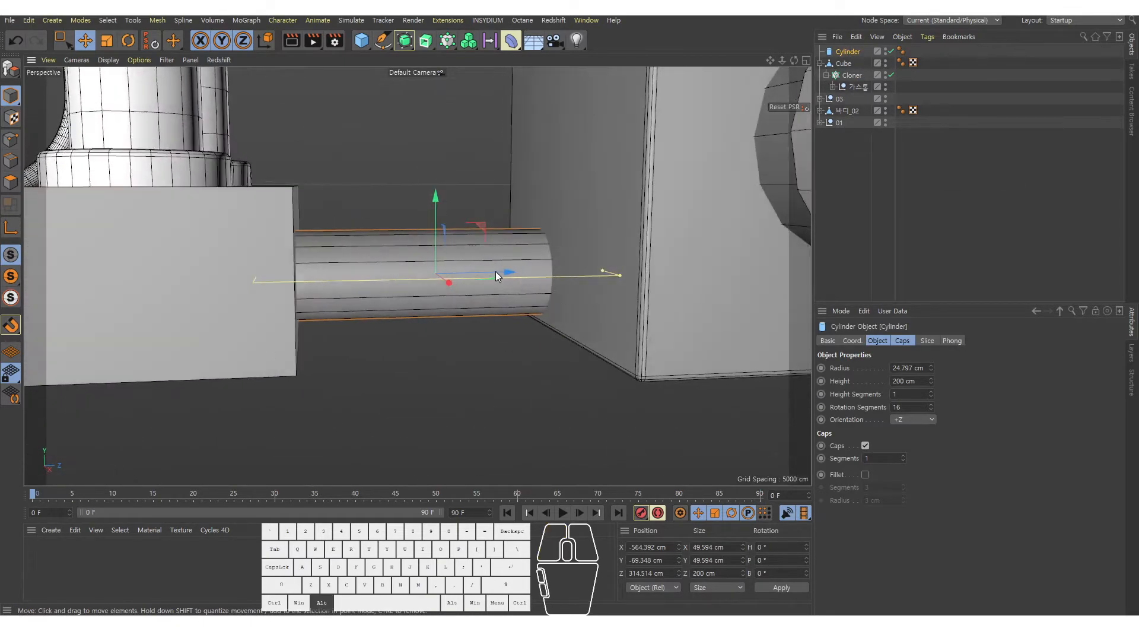
left_click_drag(496, 272, 500, 332, "alt")
left_click_drag(853, 50, 856, 57, "ctrl")
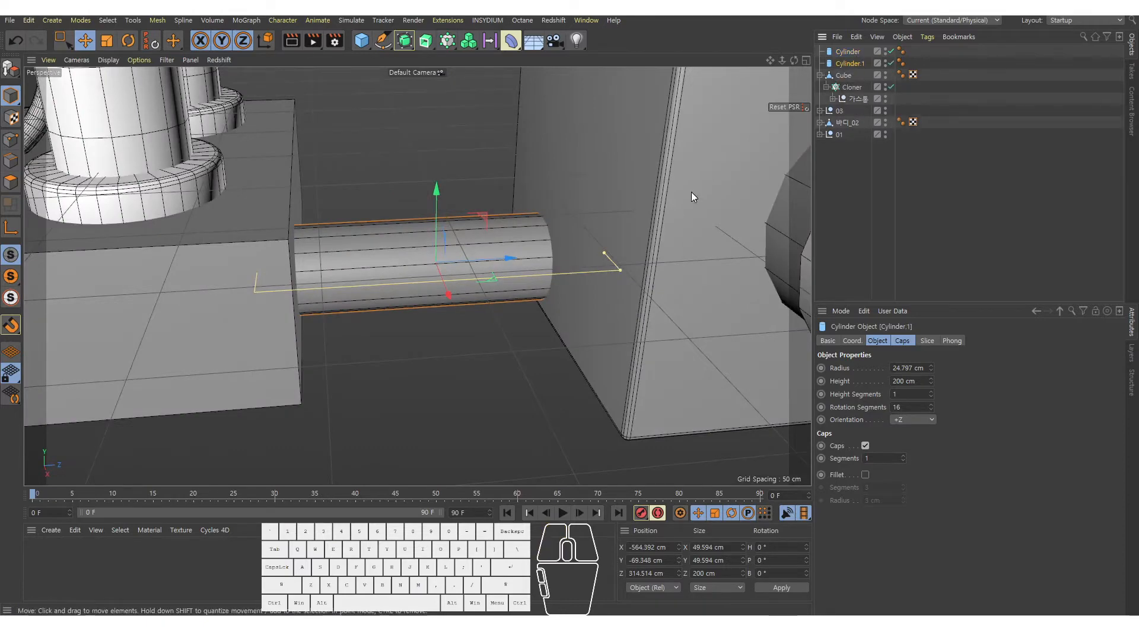
left_click_drag(537, 238, 533, 270, "alt")
left_click_drag(605, 246, 481, 239)
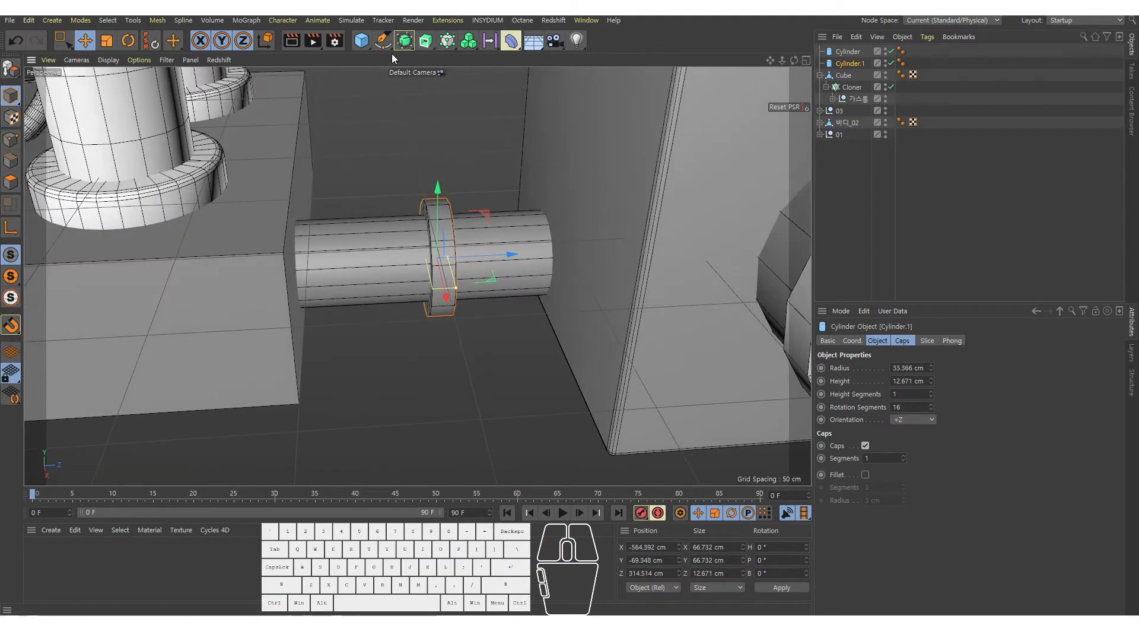
Step: Put the ring in a grid-array Cloner with a count of 1, 1, 7 and a Z step of 20 cm
left_click_drag(448, 42, 476, 65, "alt")
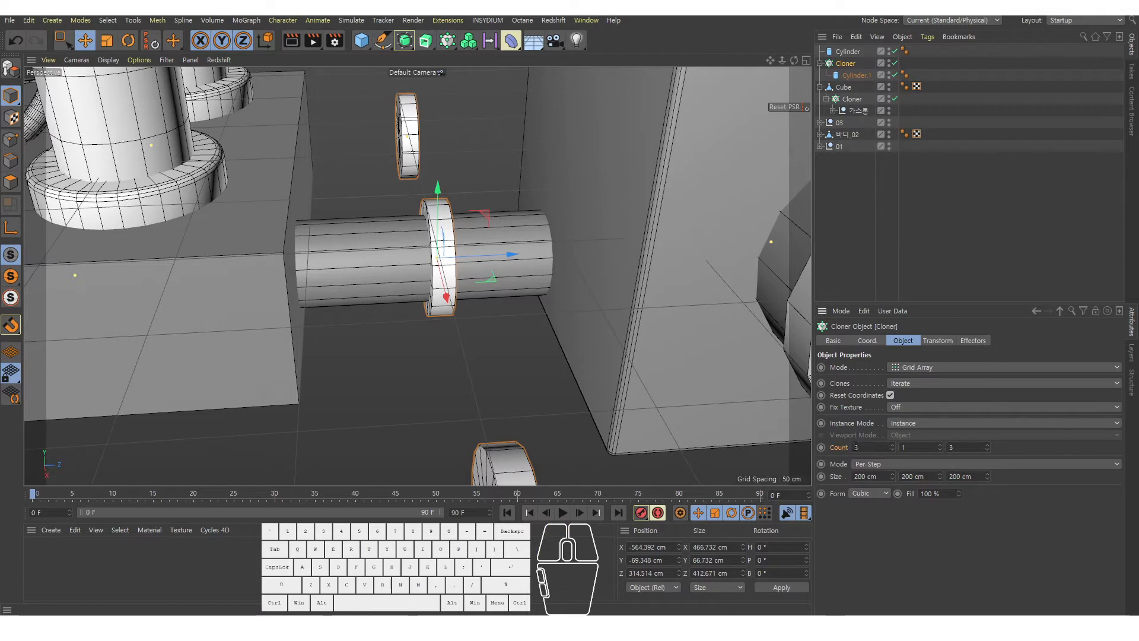
left_click_drag(875, 449, 796, 448)
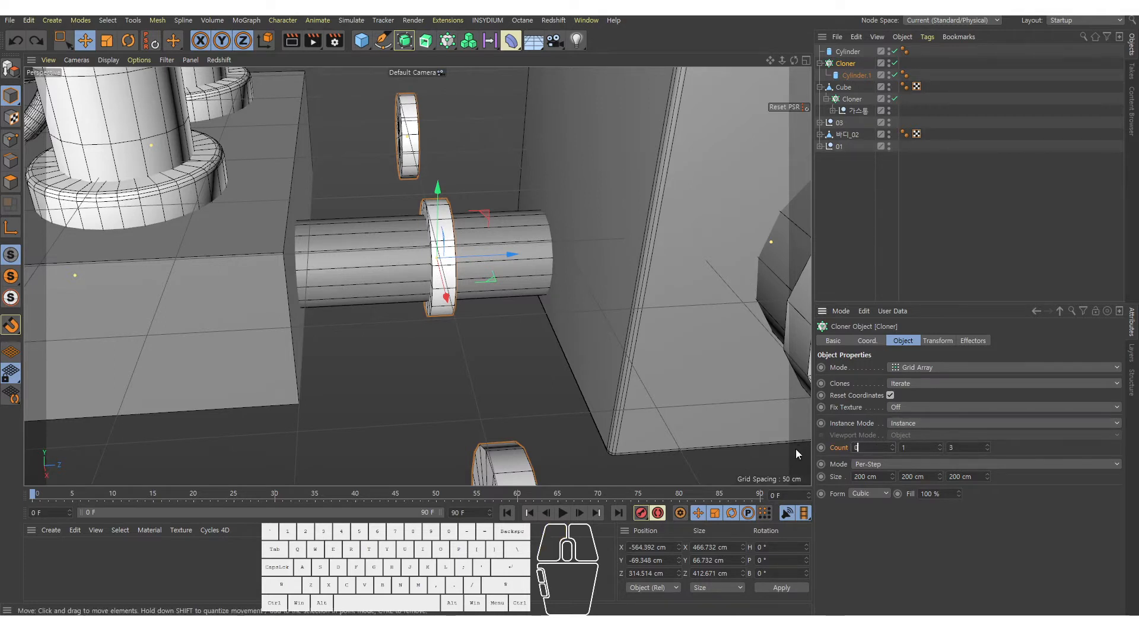
type("1")
key("Return")
left_click_drag(983, 474, 925, 476)
left_click_drag(987, 446, 988, 446)
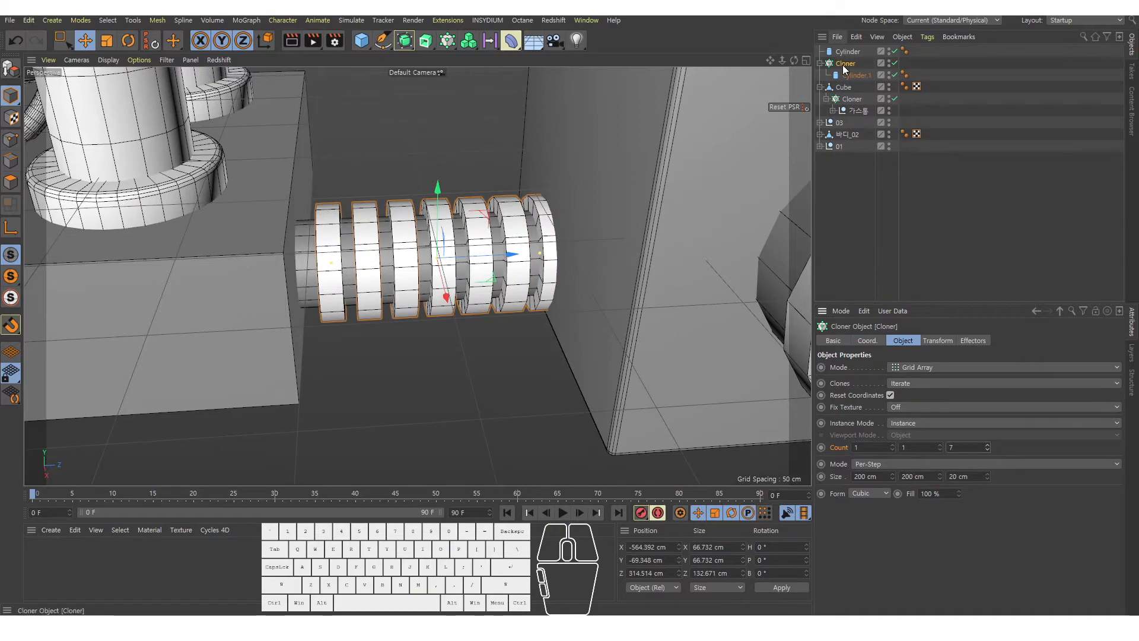
Step: Shift the ring cloner along the connecting pipe to about Z 306.6 cm
left_click_drag(569, 241, 641, 166, "alt")
left_click_drag(495, 249, 546, 305)
right_click_drag(493, 322, 446, 287, "alt")
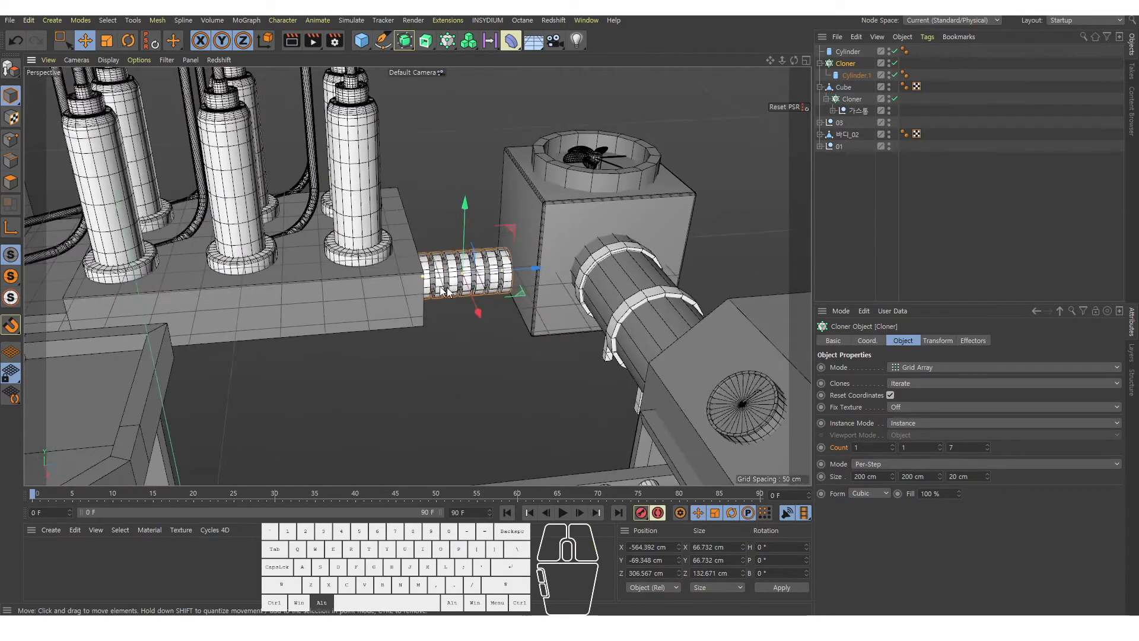
left_click_drag(446, 287, 436, 326, "alt")
right_click_drag(469, 306, 436, 288, "alt")
left_click_drag(436, 288, 474, 254, "alt")
Step: Group the gas-bottle block, the connecting cylinder and the ring cloner into one null, and rename the null as 04
left_click(858, 172)
left_click(819, 88)
left_click(843, 88)
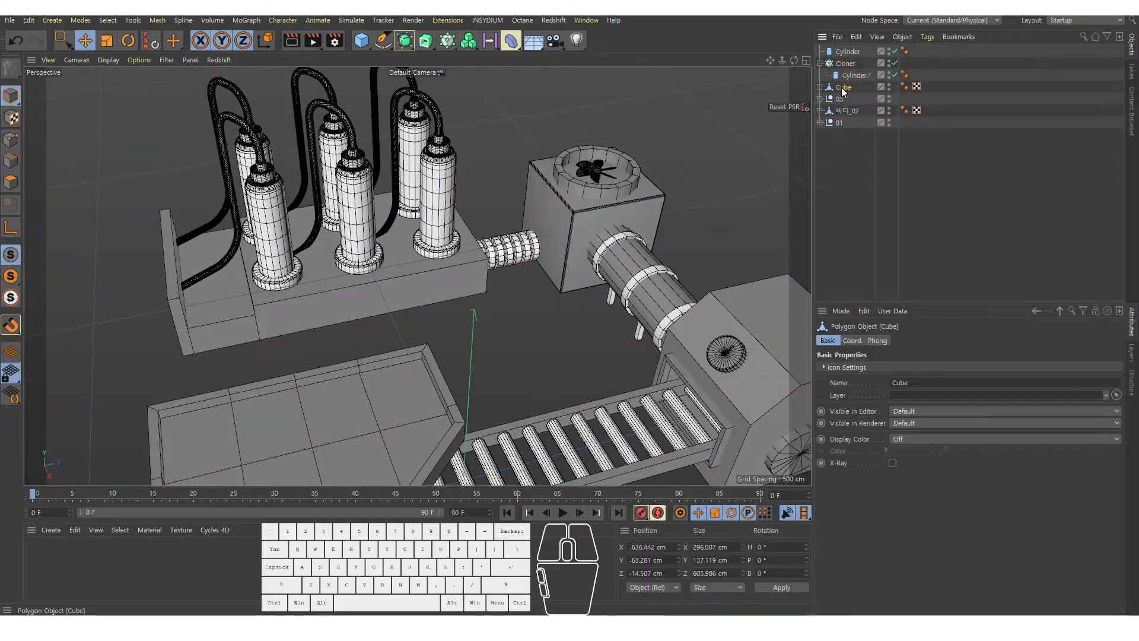
left_click(849, 54, "shift")
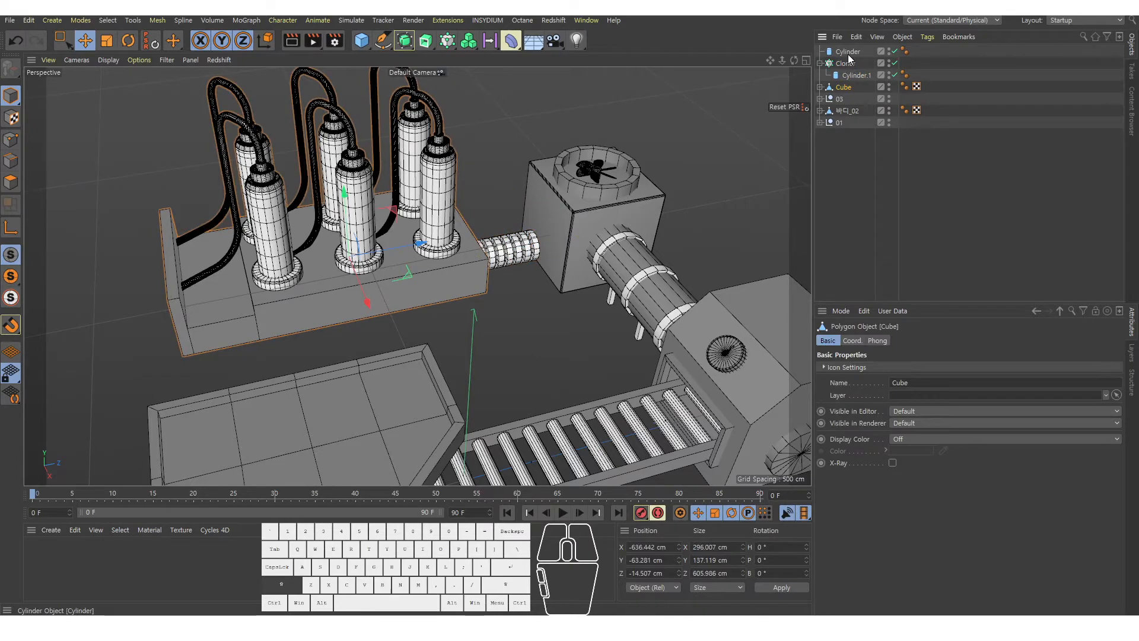
key("alt+g")
left_click(859, 93)
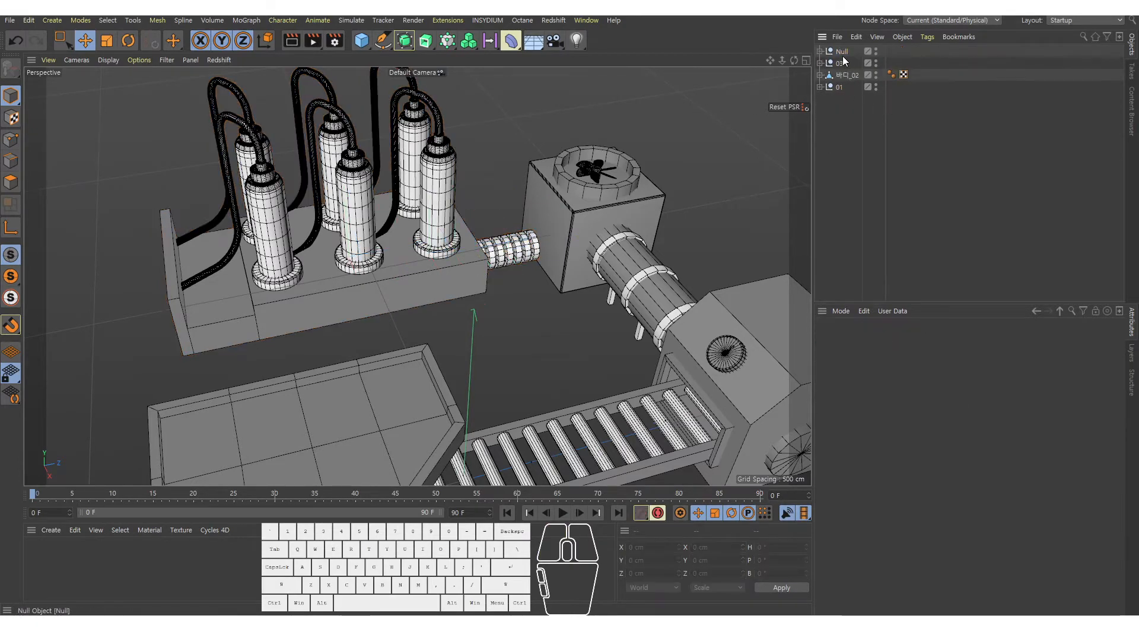
double_click(843, 51)
type("04")
key("Return")
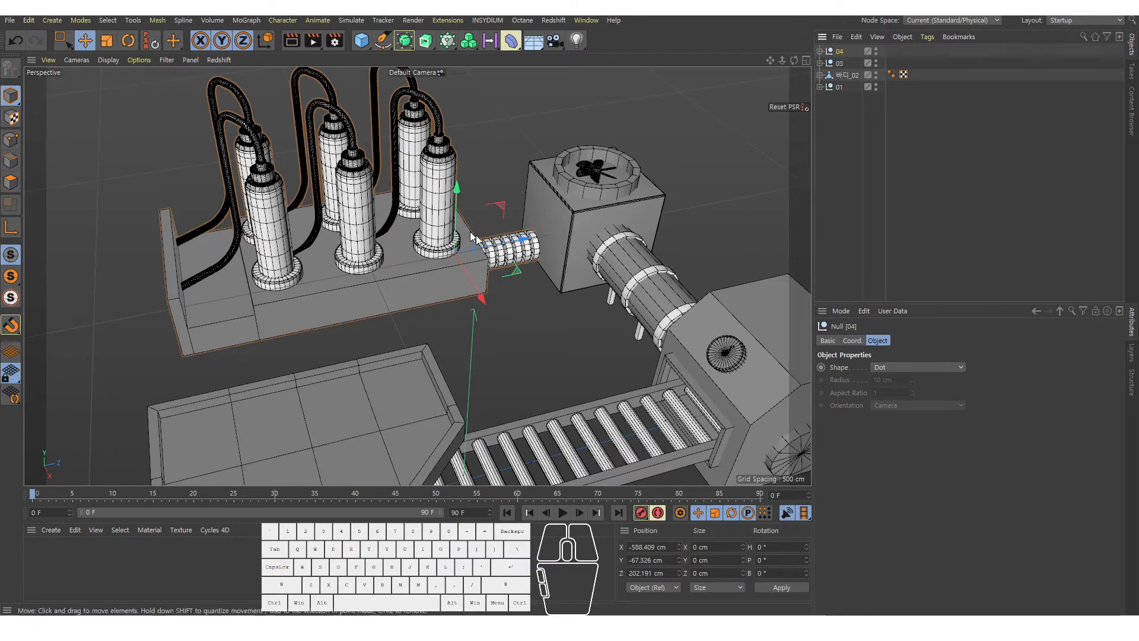
Step: Examine the whole machine from several angles and distances to check how the gas-bottle block, fan box and conveyor fit together
right_click_drag(548, 266, 467, 256, "alt")
middle_click_drag(467, 253, 453, 235, "alt")
left_click_drag(454, 235, 452, 258, "alt")
right_click_drag(452, 259, 511, 272, "alt")
middle_click_drag(511, 272, 490, 279, "alt")
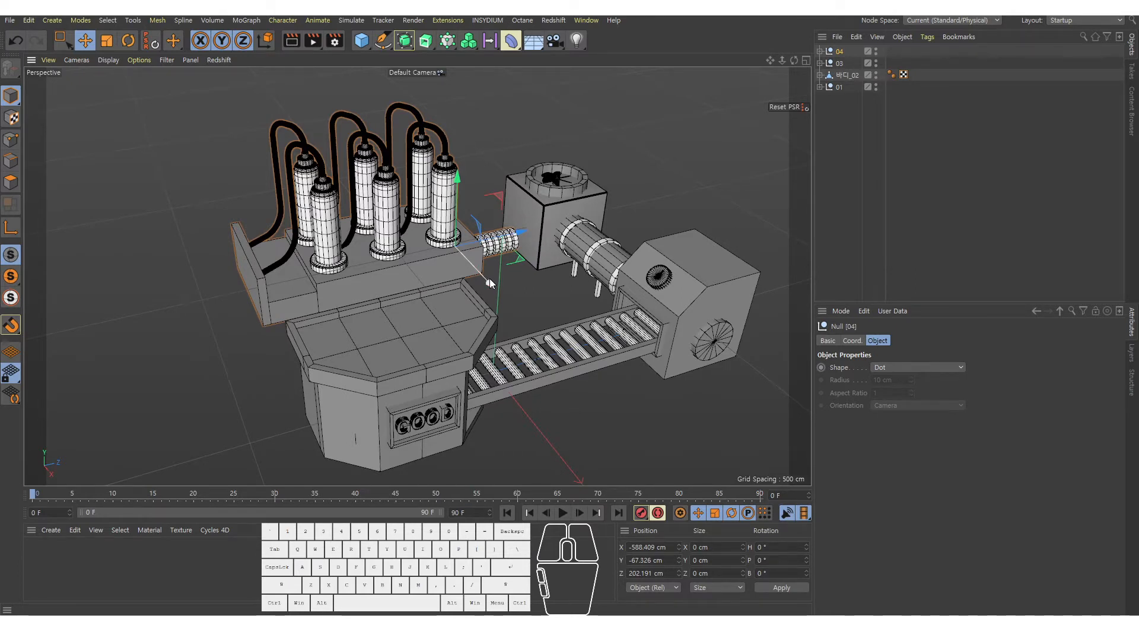
left_click_drag(454, 269, 486, 261, "alt")
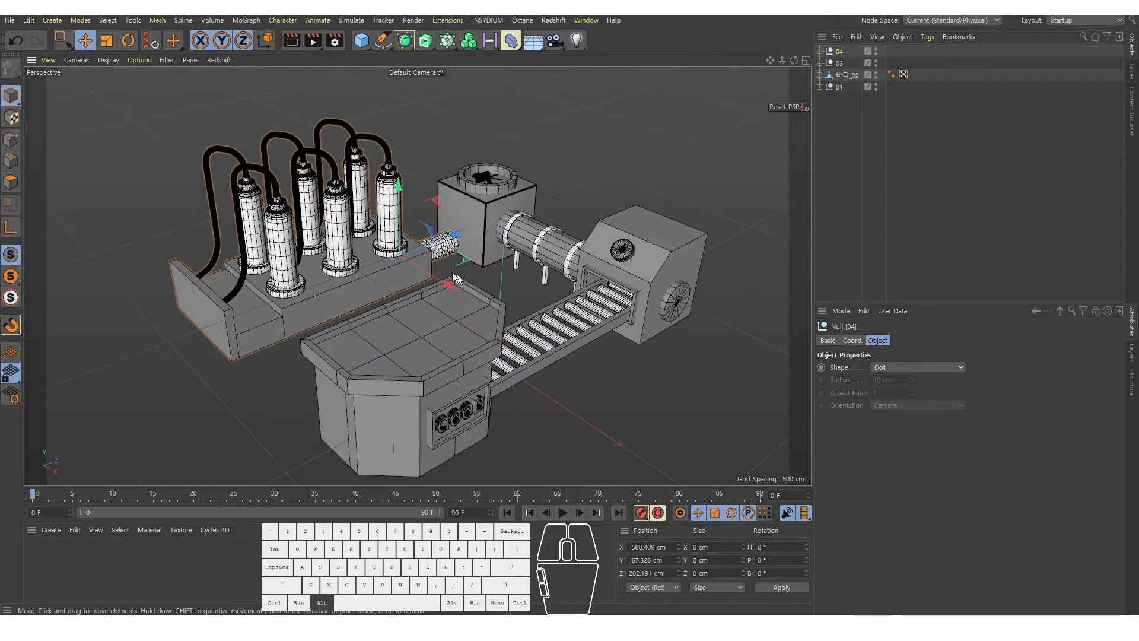
right_click_drag(469, 274, 311, 338, "alt")
middle_click_drag(346, 341, 376, 319, "alt")
right_click_drag(376, 318, 422, 309, "alt")
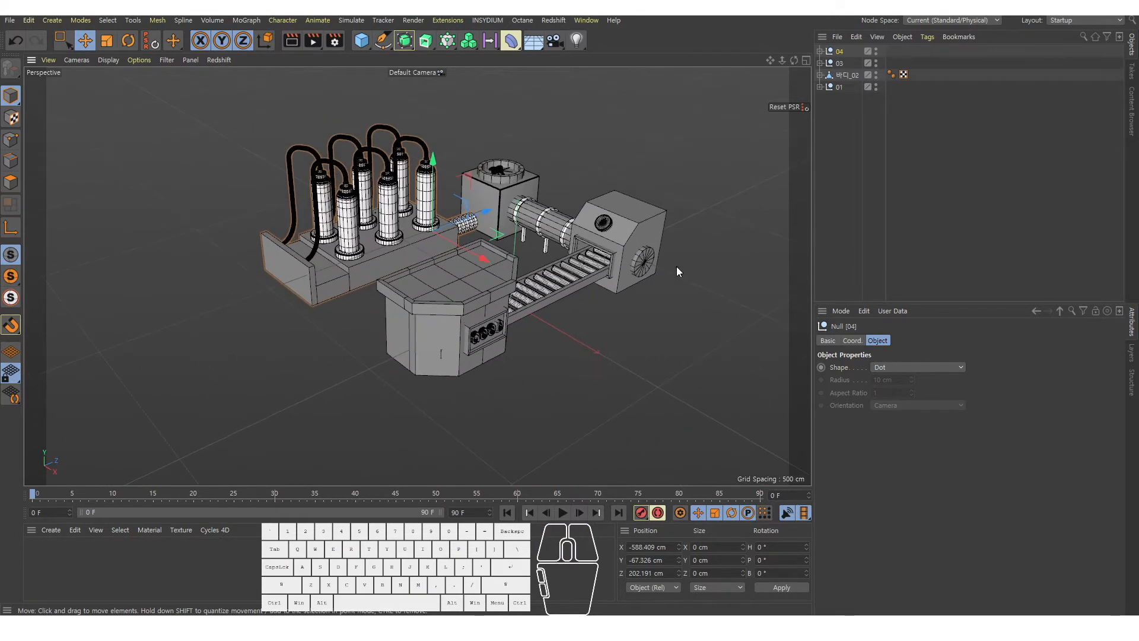
right_click_drag(484, 407, 468, 390, "alt")
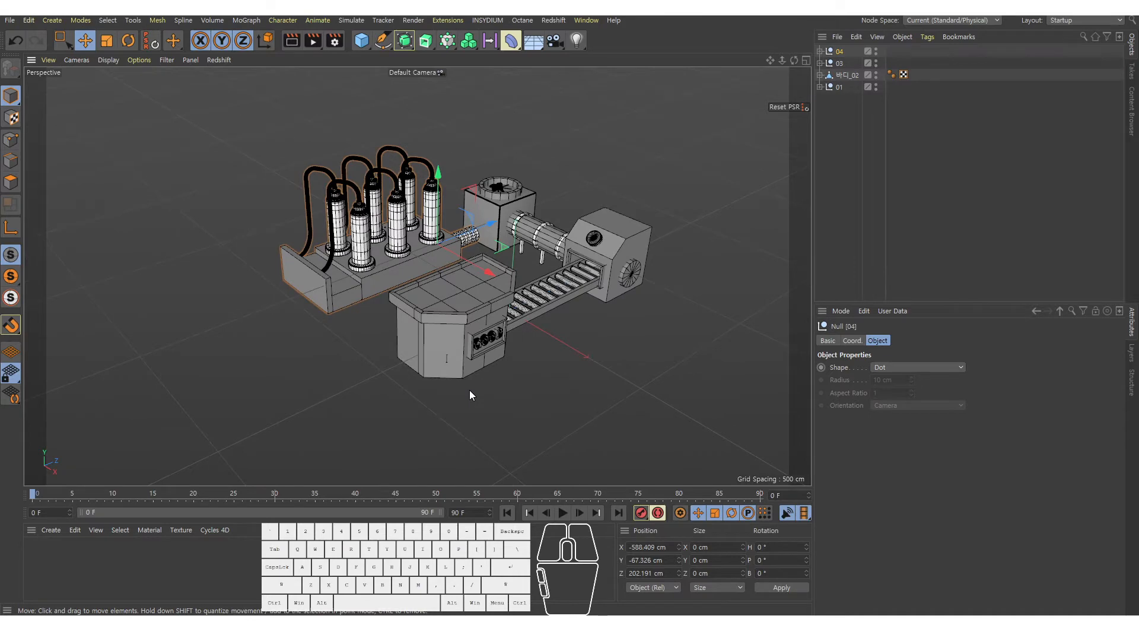
middle_click_drag(467, 389, 472, 368, "alt")
left_click_drag(471, 367, 419, 309, "alt")
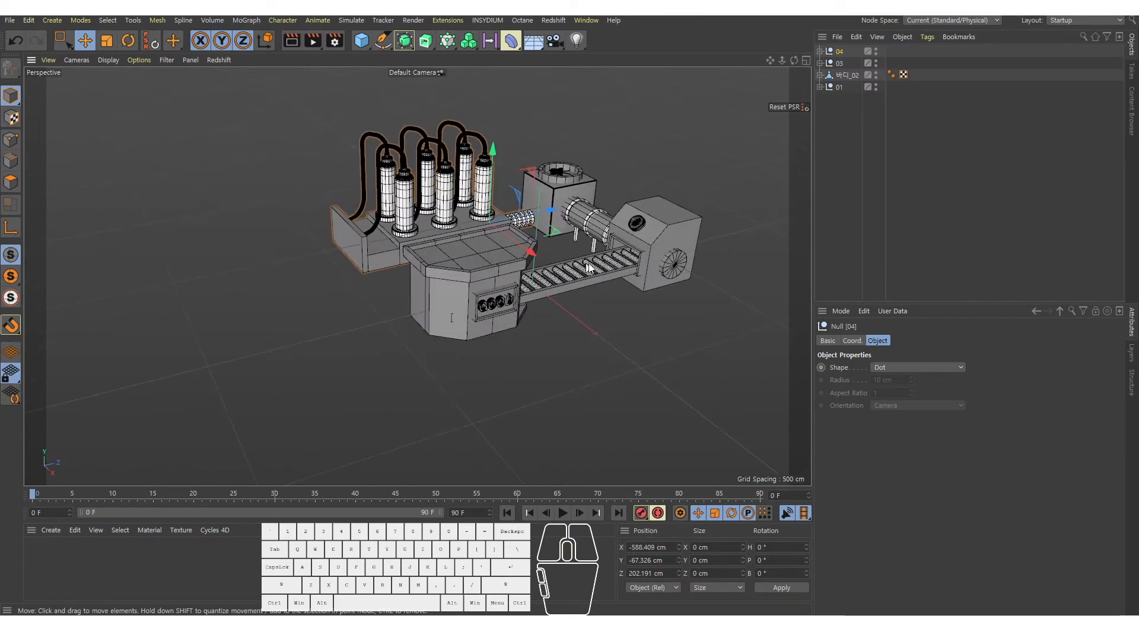
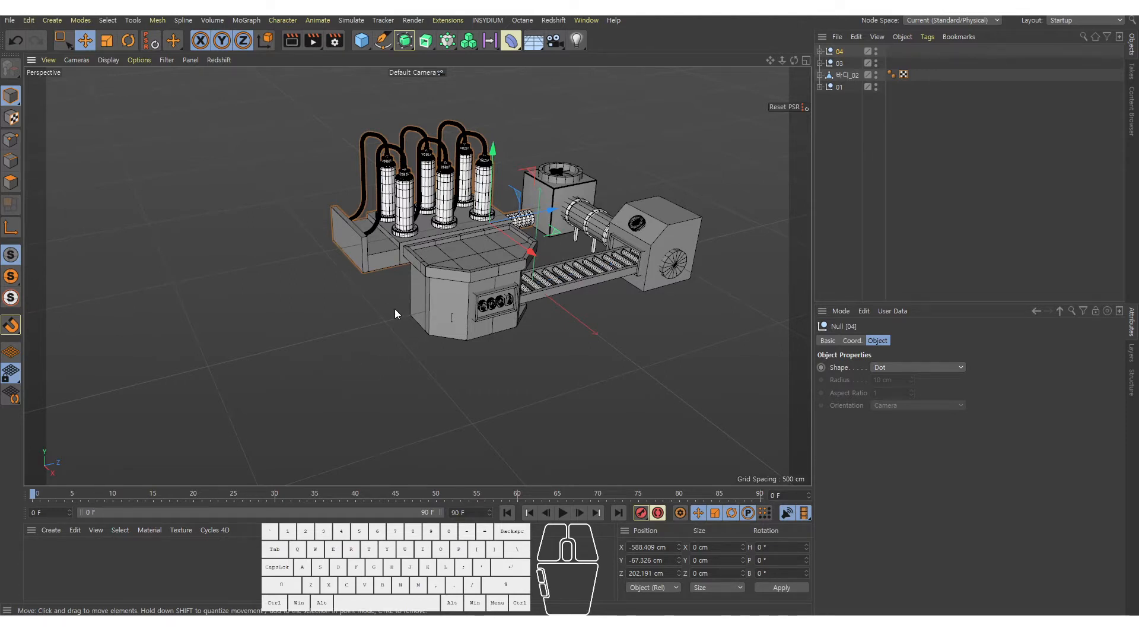
Step: Add a cube and move it along Z to about -592 cm, clear of the octagonal machine body
left_click(867, 137)
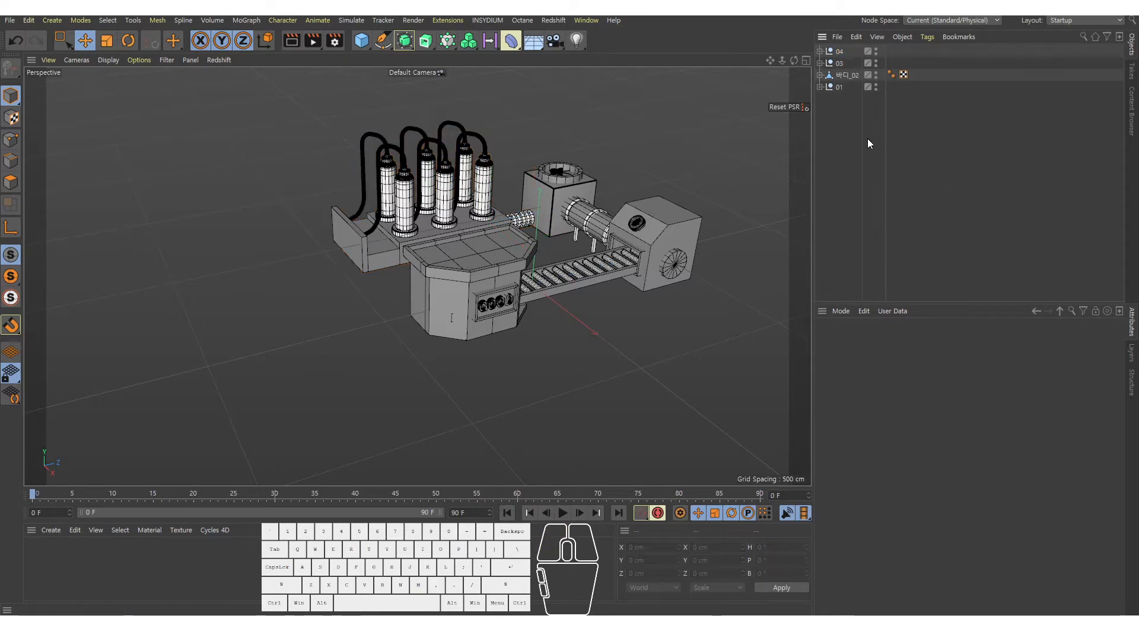
left_click(361, 42)
middle_click(575, 266)
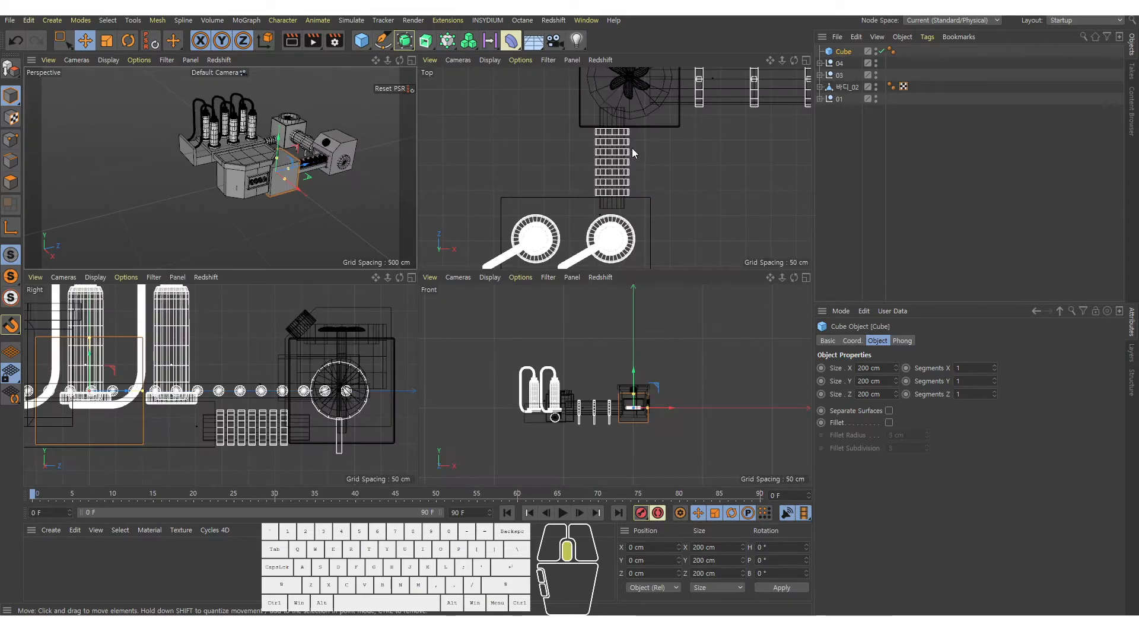
middle_click(632, 148)
right_click_drag(643, 232, 546, 250, "alt")
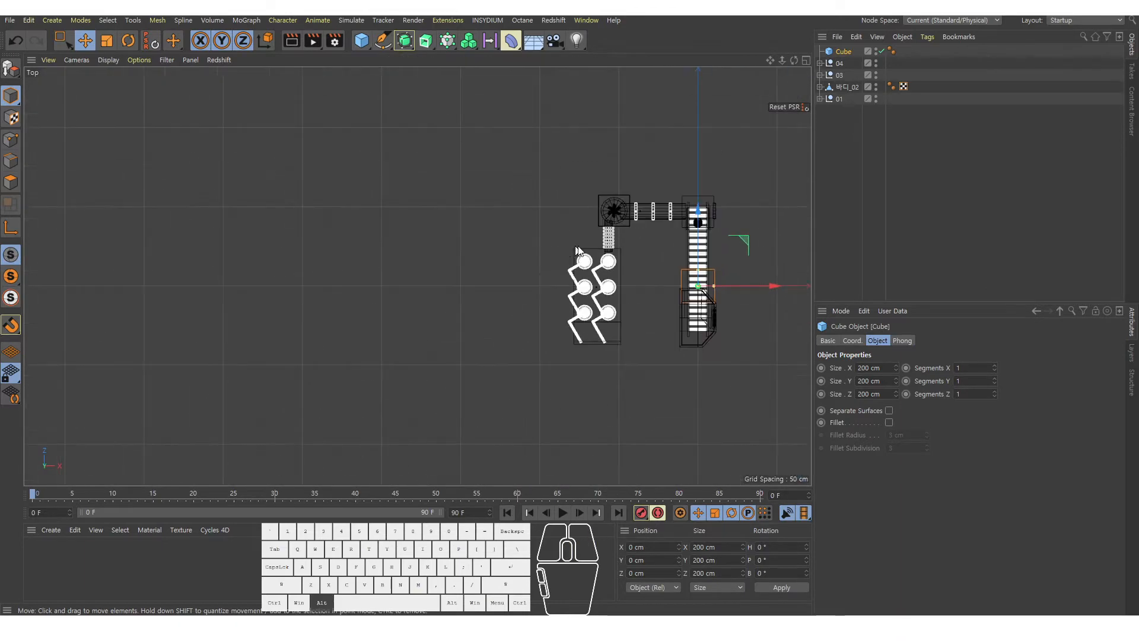
middle_click_drag(640, 270, 611, 244, "alt")
right_click_drag(611, 244, 655, 248, "alt")
middle_click_drag(679, 234, 504, 170, "alt")
left_click_drag(536, 162, 533, 325)
middle_click_drag(524, 351, 542, 298, "alt")
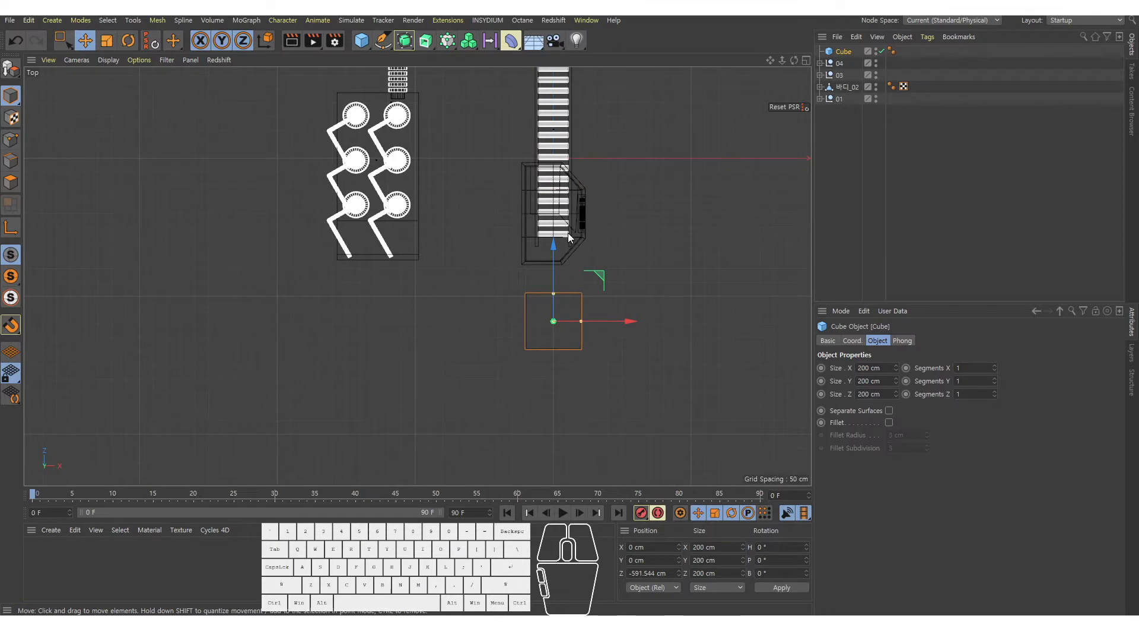
Step: Shift the cube to about X -282, Z -624 cm and stretch it to about 491 cm wide and 242 cm high
left_click_drag(611, 321, 475, 292)
left_click_drag(503, 330, 544, 338)
middle_click(546, 341)
middle_click(560, 368)
right_click_drag(402, 314, 460, 308, "alt")
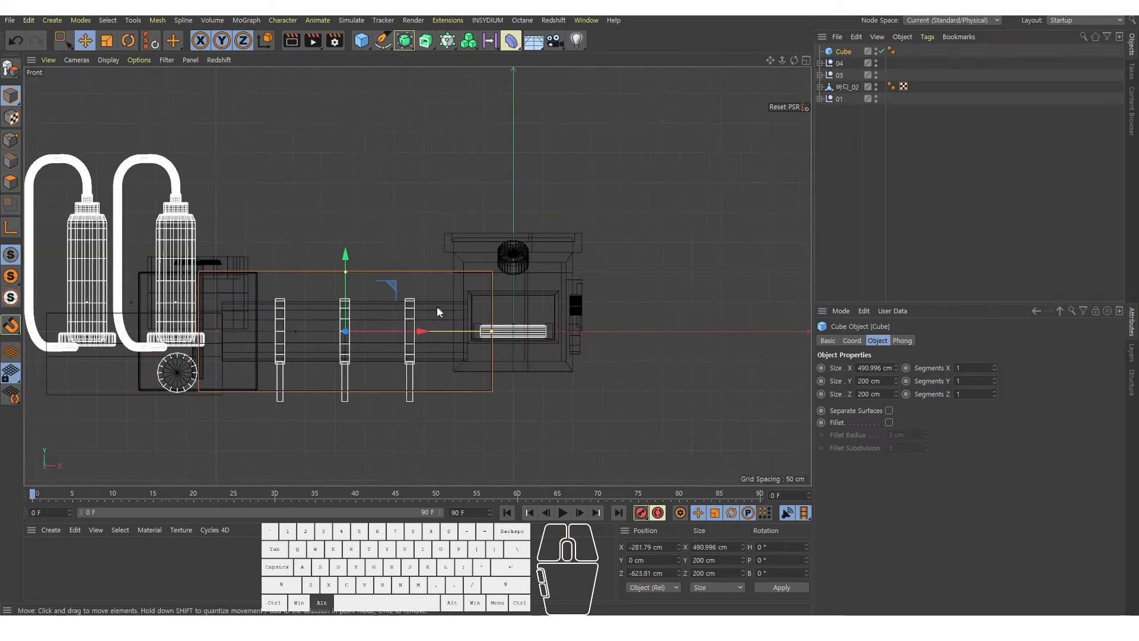
middle_click_drag(366, 305, 443, 302, "alt")
mouse_move(444, 301)
right_mouse_down("alt")
mouse_move(419, 302)
mouse_move(456, 306)
right_mouse_up("alt")
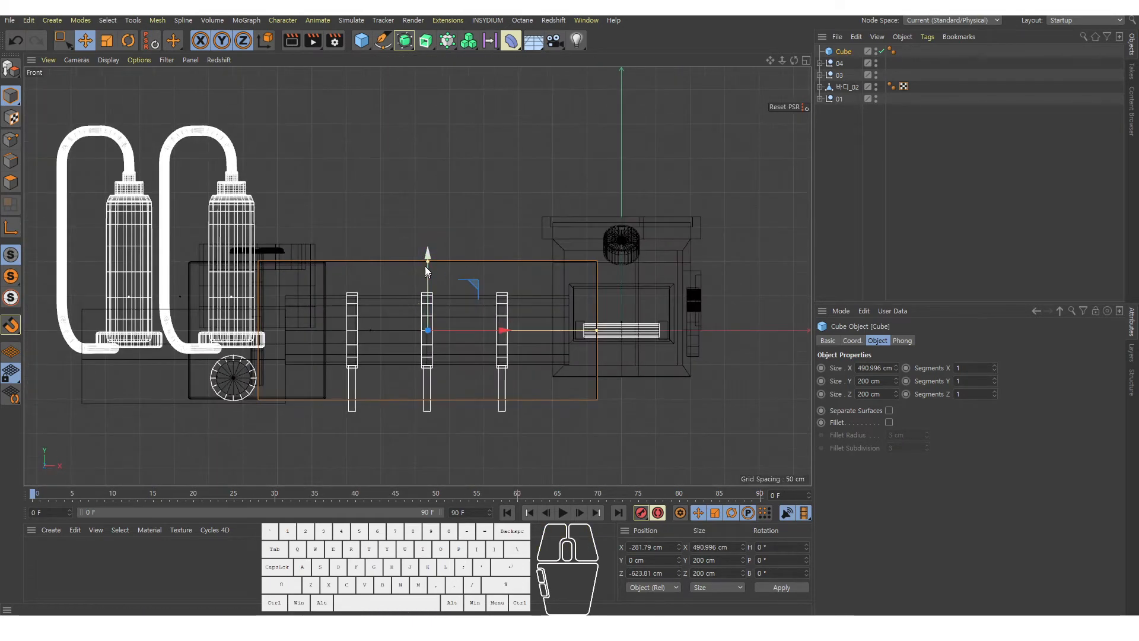
left_click_drag(427, 262, 427, 243)
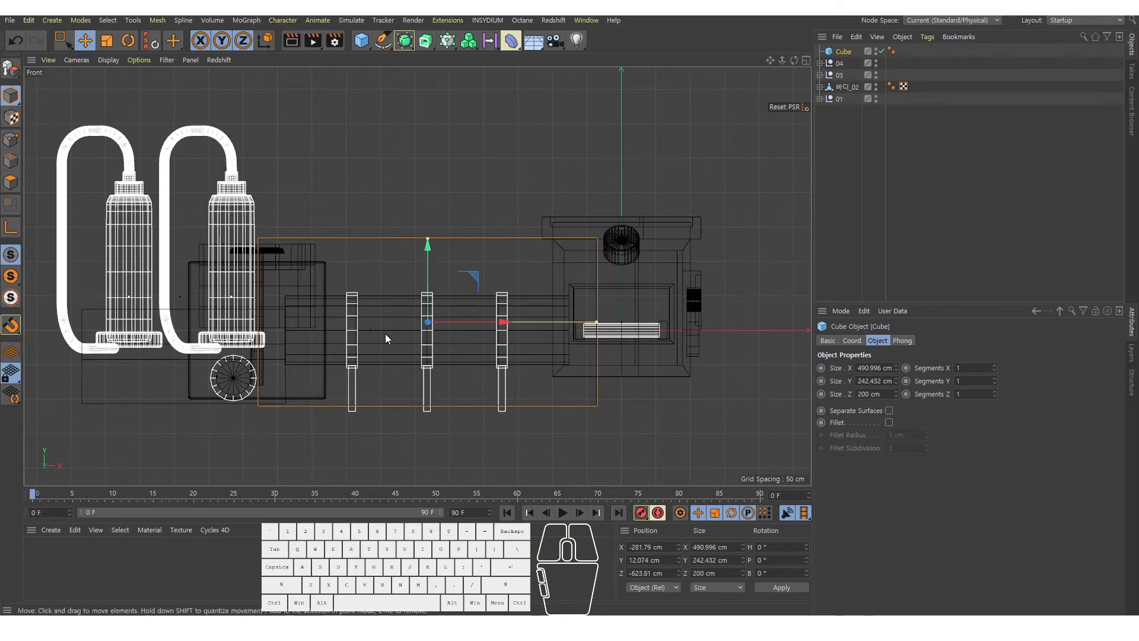
Step: Thin the cube to about 106 cm deep and reposition it around X -305, Z -581 cm
middle_click(386, 334)
middle_click(322, 221)
left_click_drag(365, 281, 347, 288, "alt")
right_click_drag(346, 288, 393, 260, "alt")
left_click_drag(393, 260, 349, 299, "alt")
left_click(350, 300)
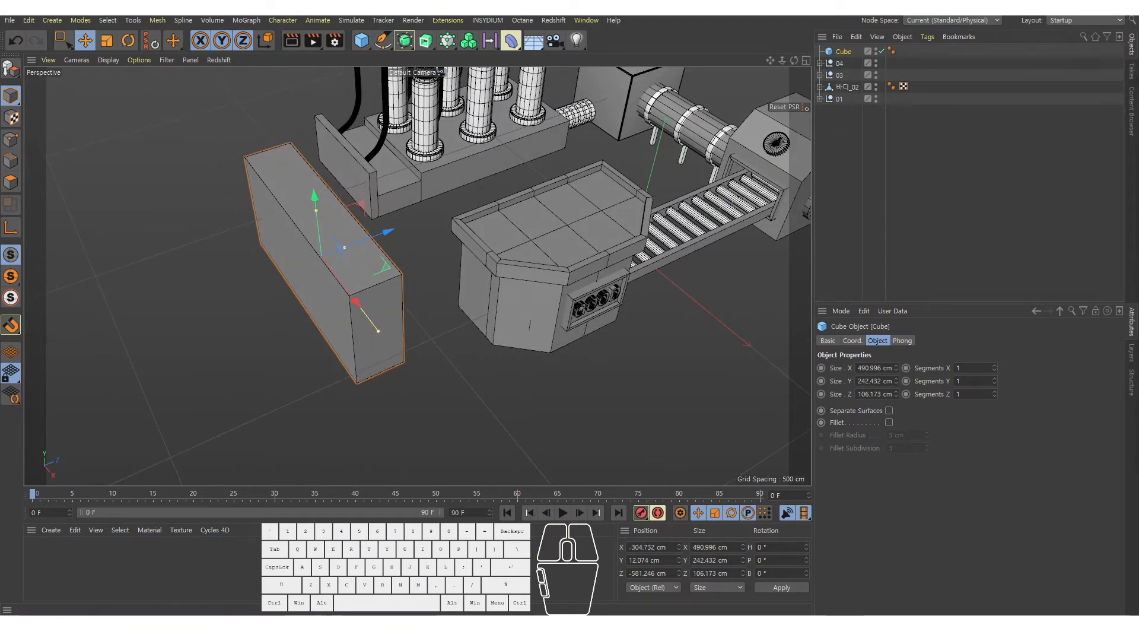
Step: Add a cylinder and move it to the cube's front face, around X -143, Z -625 cm
left_click_drag(274, 257, 330, 205, "alt")
right_click_drag(290, 205, 369, 230, "alt")
middle_click_drag(355, 244, 360, 270, "alt")
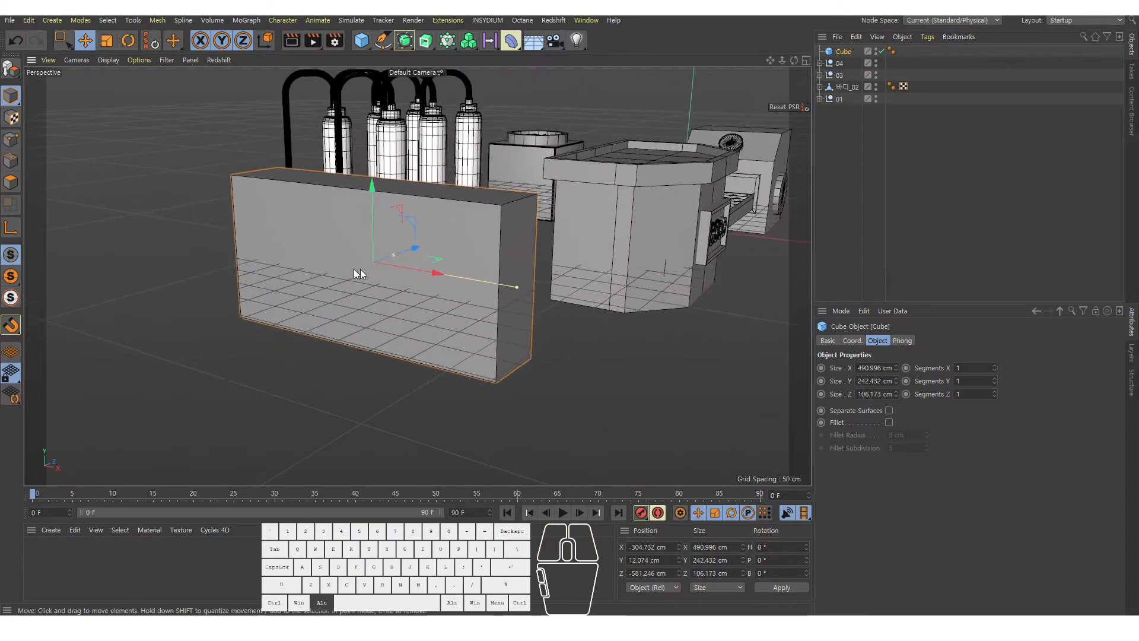
right_click_drag(356, 267, 415, 269, "alt")
left_click(847, 139)
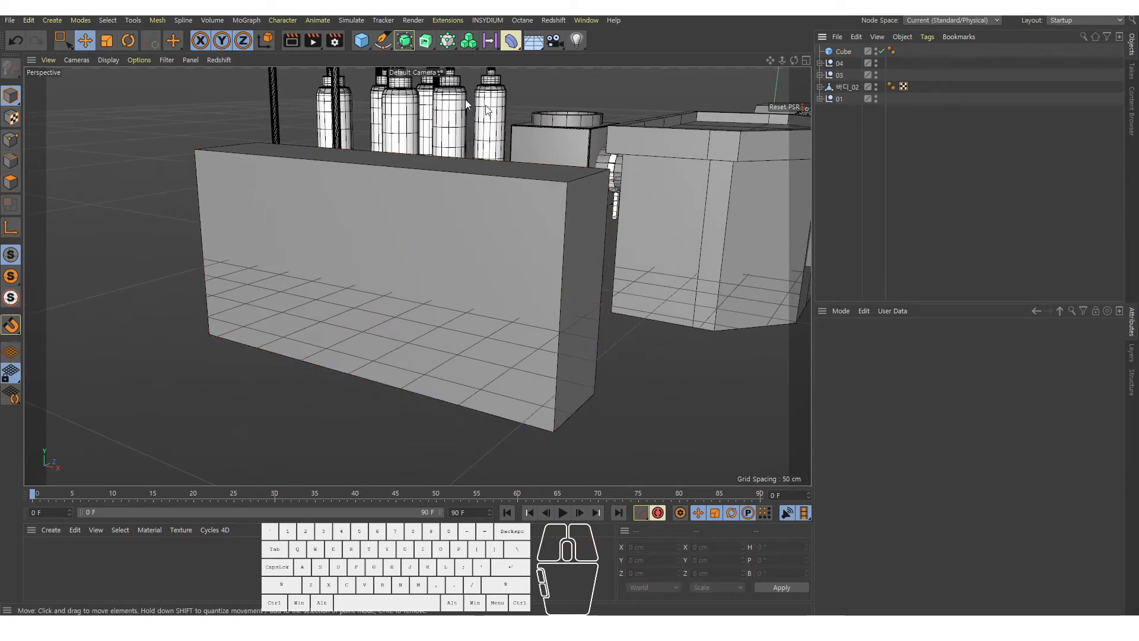
left_click_drag(361, 40, 610, 60)
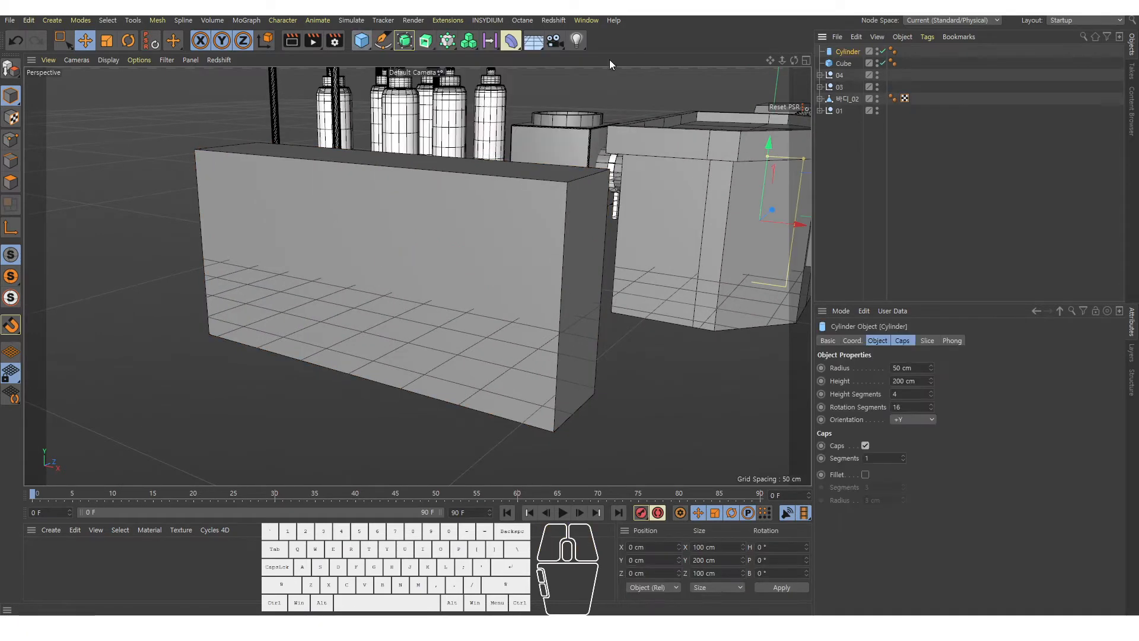
middle_click(581, 225)
middle_click(577, 208)
mouse_move(578, 208)
right_mouse_down("alt")
mouse_move(605, 198)
mouse_move(588, 204)
right_mouse_up("alt")
left_click_drag(562, 97, 562, 243)
right_click_drag(538, 318, 694, 289, "alt")
left_click_drag(706, 293, 574, 293)
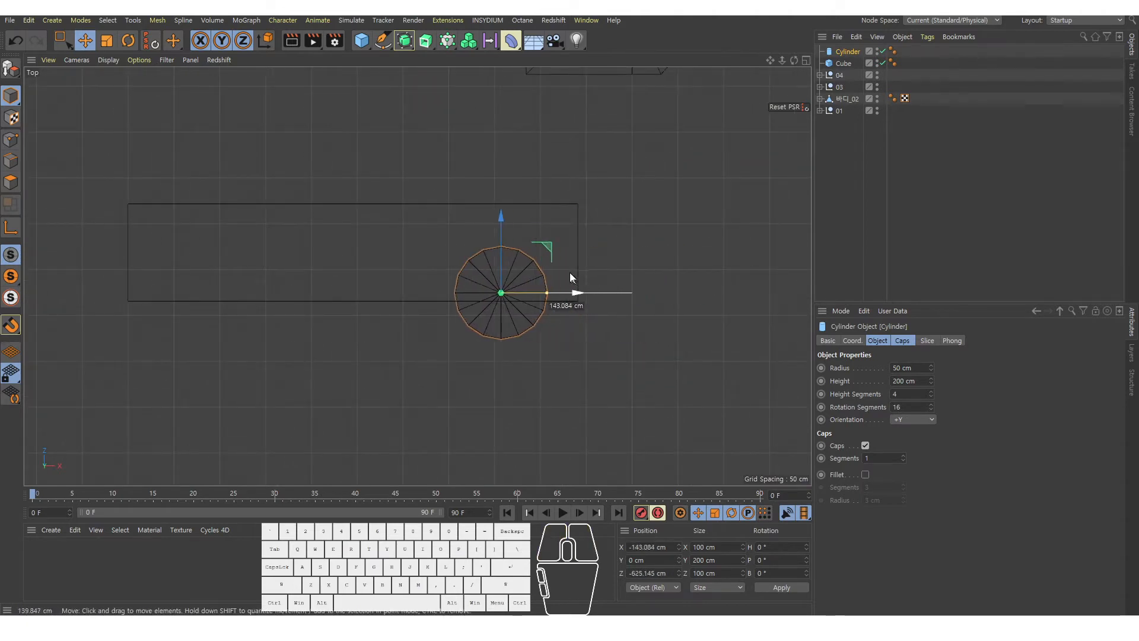
Step: Orient the cylinder along +Z and shrink it to a radius of about 9.4 cm and a height of about 117 cm
left_click(912, 419)
left_click(914, 484)
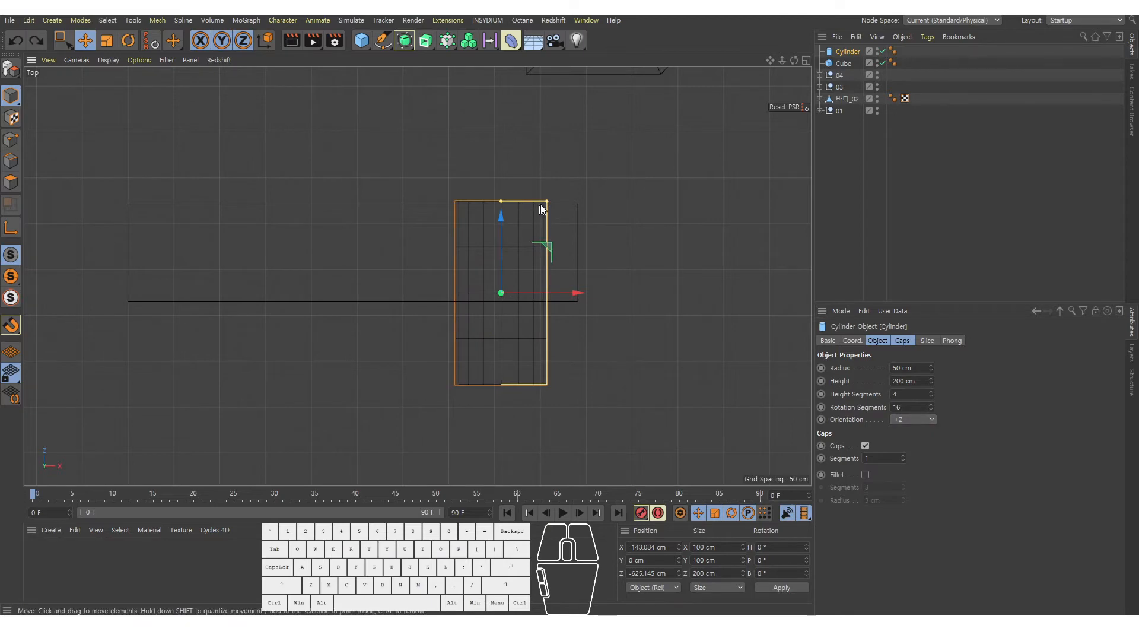
left_click_drag(547, 200, 503, 238)
middle_click(493, 348)
middle_click(296, 214)
left_click_drag(504, 317, 480, 303, "alt")
scroll(477, 312, "up", 2)
right_click_drag(464, 304, 468, 302, "alt")
left_click_drag(468, 302, 431, 264, "alt")
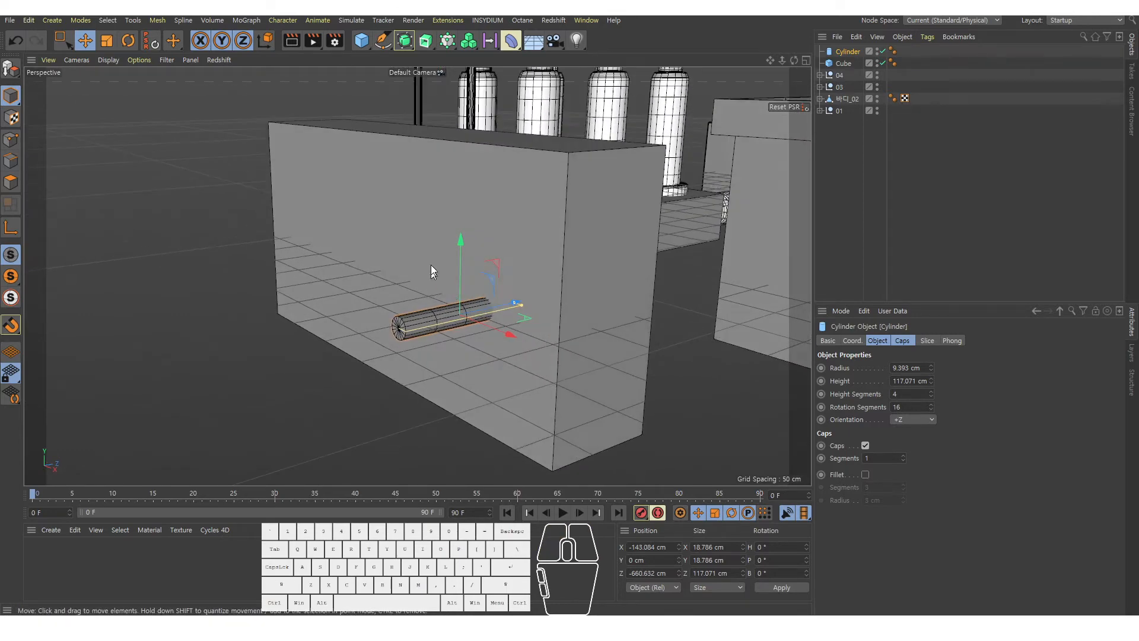
Step: Add a sphere as a child of the cylinder and move it along Z to about -87 cm, towards the cylinder's outer end
left_click_drag(362, 40, 583, 83)
right_click_drag(449, 330, 493, 319, "alt")
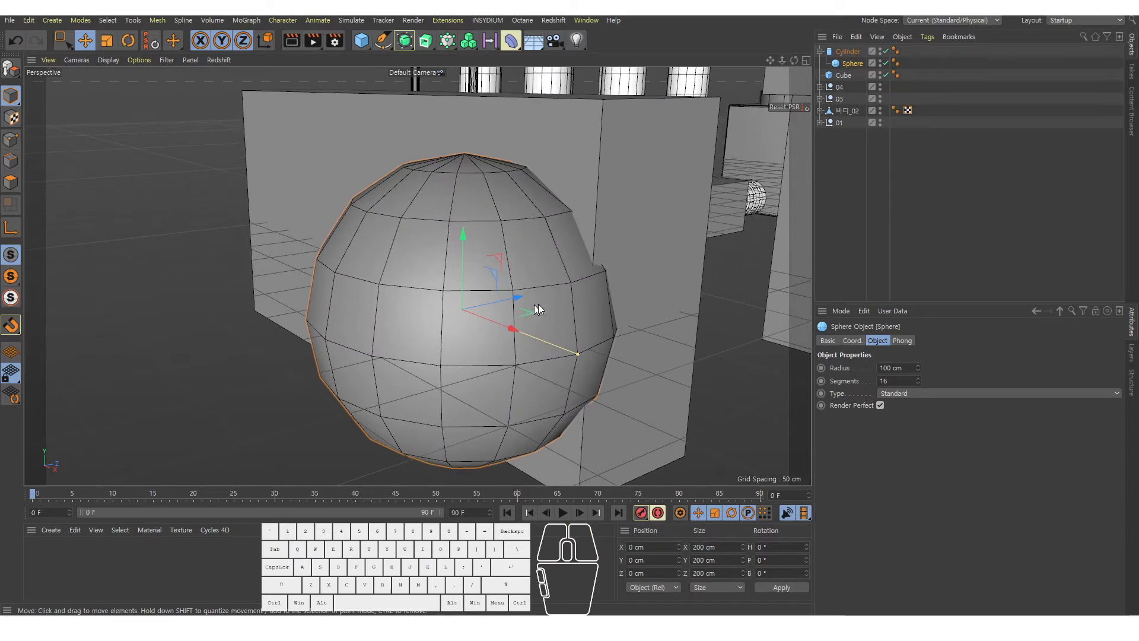
middle_click(539, 304)
middle_click(306, 385)
right_click_drag(346, 348, 300, 341, "alt")
middle_click_drag(300, 341, 594, 267, "alt")
right_click_drag(594, 267, 255, 254, "alt")
right_click_drag(249, 255, 356, 280, "alt")
right_click_drag(653, 261, 552, 239, "alt")
middle_click_drag(552, 239, 505, 247, "alt")
right_click_drag(611, 259, 680, 291, "alt")
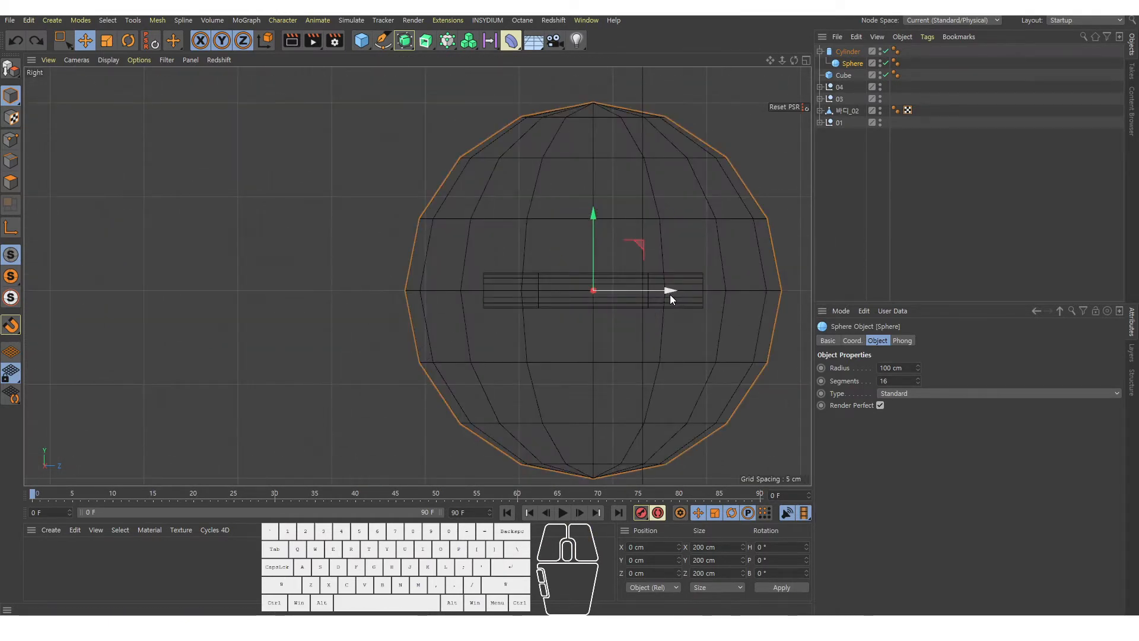
left_click_drag(668, 293, 501, 297)
right_click_drag(561, 338, 522, 338, "alt")
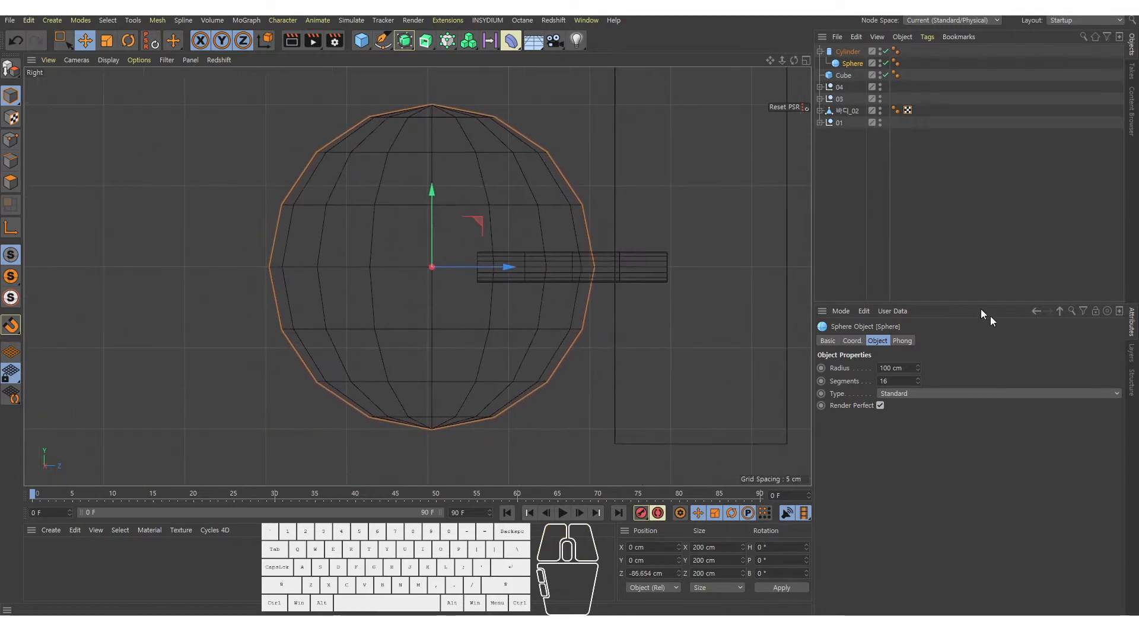
Step: Set the sphere's radius to 20 cm and move it onto the cylinder's outer end, at about Z -66.5 cm
double_click(897, 368)
type("20")
key("Return")
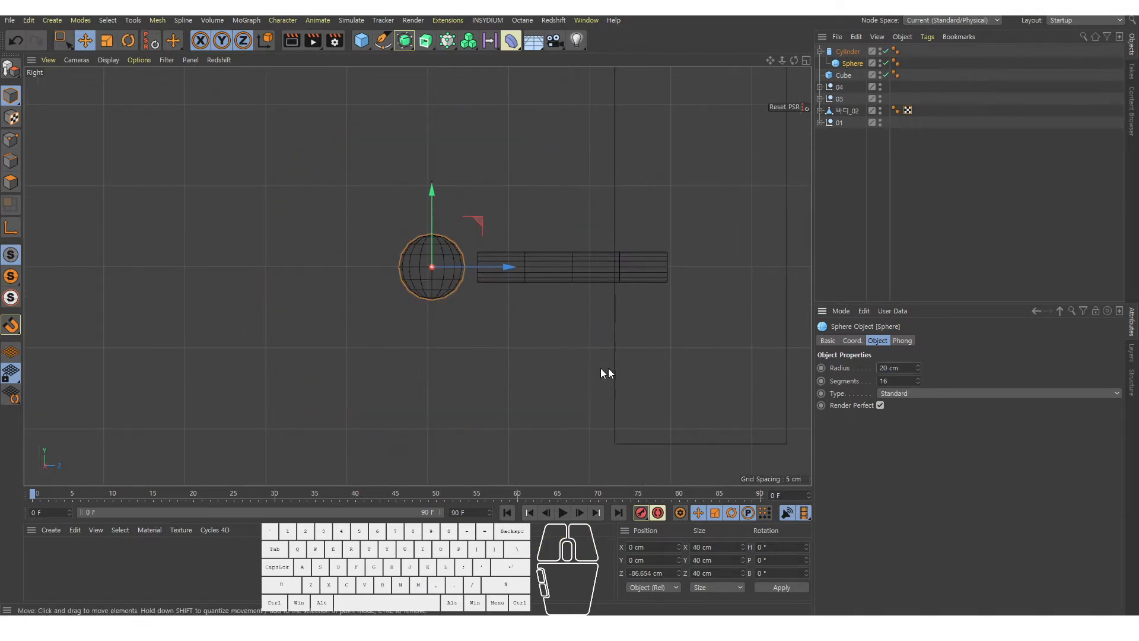
left_click_drag(481, 269, 514, 269)
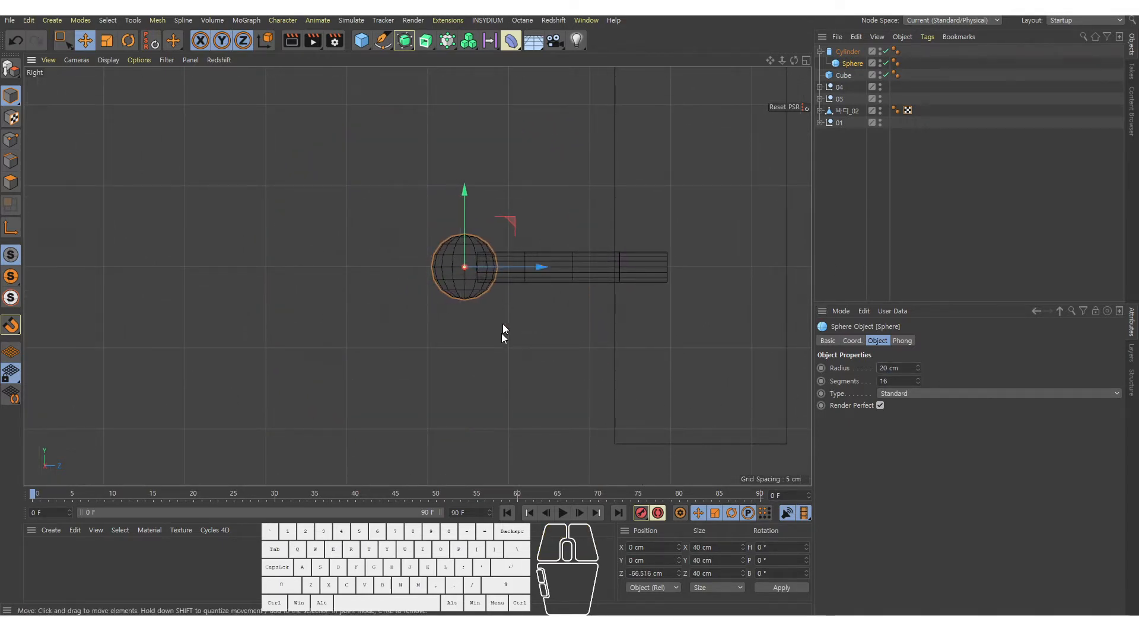
Step: Reduce the parent cylinder to a height of about 46.6 cm and a radius of about 4.5 cm
middle_click(501, 333)
middle_click(282, 186)
right_click_drag(498, 304, 467, 306, "alt")
left_click_drag(468, 306, 474, 338, "alt")
right_click_drag(520, 302, 549, 301, "alt")
left_click(846, 54)
right_click_drag(399, 361, 422, 357, "alt")
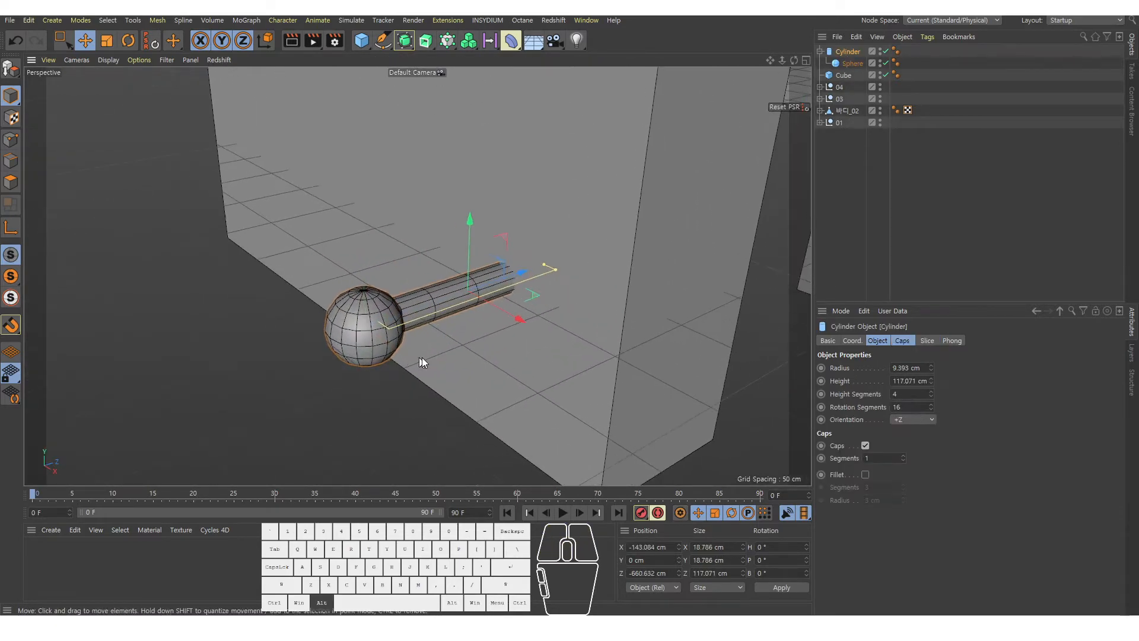
left_click_drag(548, 269, 503, 261)
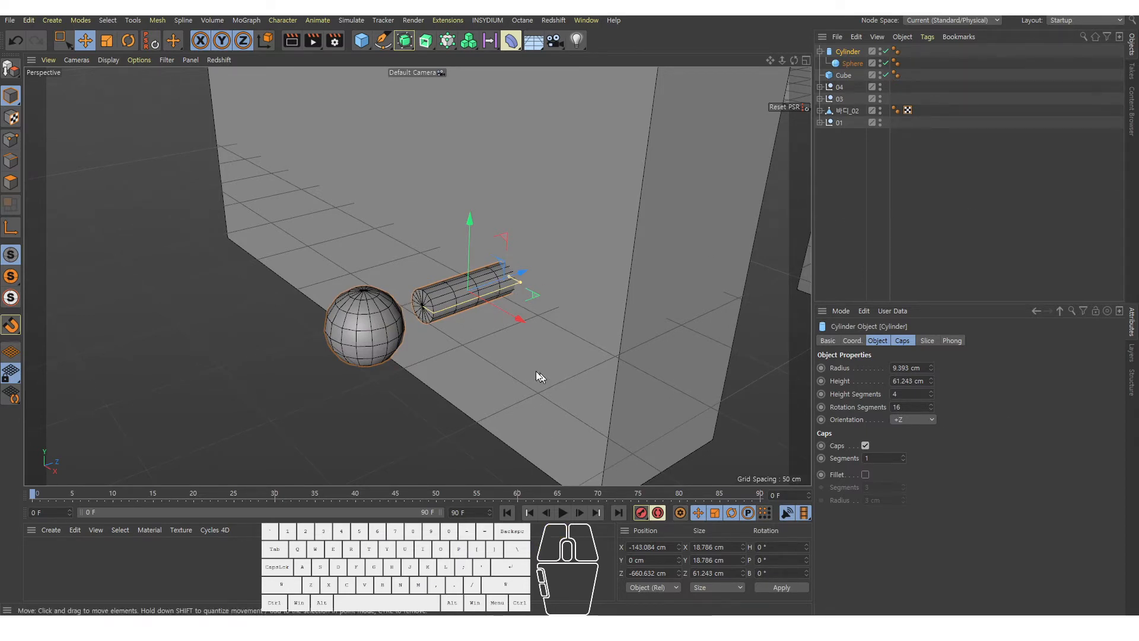
right_click_drag(536, 371, 549, 366, "alt")
mouse_move(523, 279)
left_mouse_down()
mouse_move(497, 297)
mouse_move(475, 265)
mouse_move(503, 275)
left_mouse_up()
Step: Shrink the sphere to a radius of about 11.6 cm and move it onto the shortened cylinder's end, at about Z -27 cm
left_click(846, 62)
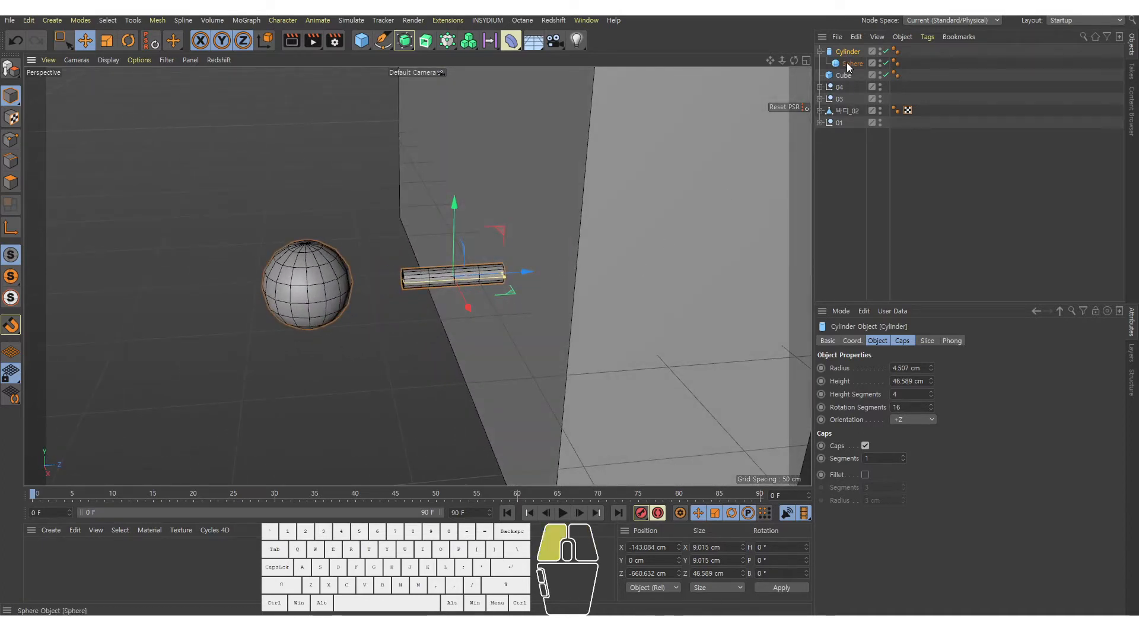
left_click_drag(300, 383, 309, 293, "alt")
middle_click(309, 297)
middle_click(295, 337)
right_click_drag(466, 299, 501, 297, "alt")
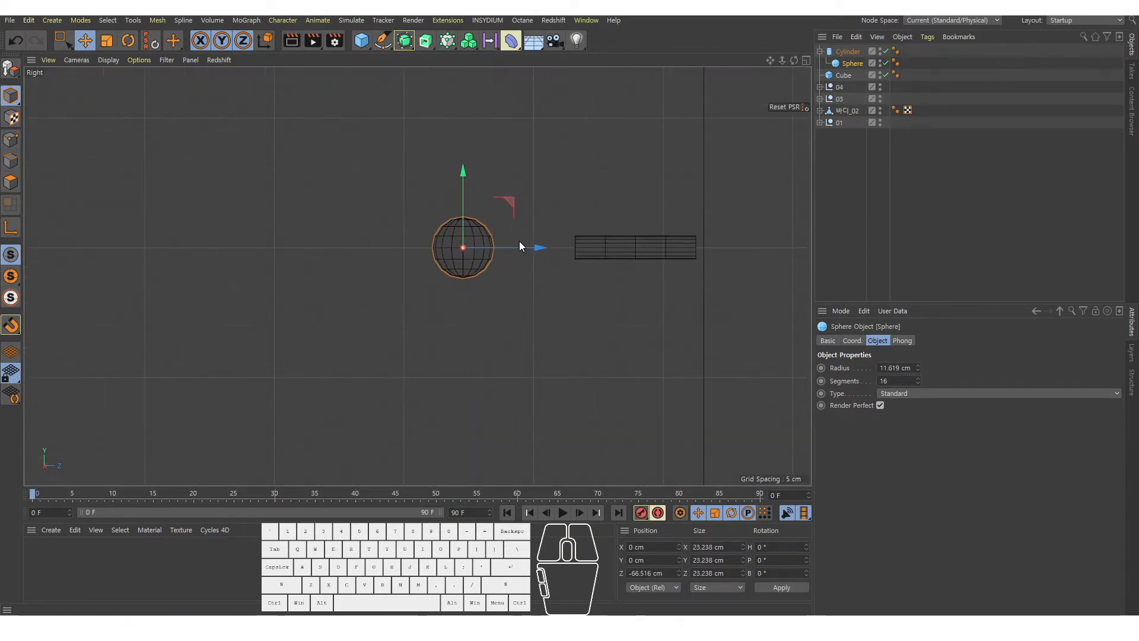
left_click_drag(519, 241, 621, 243)
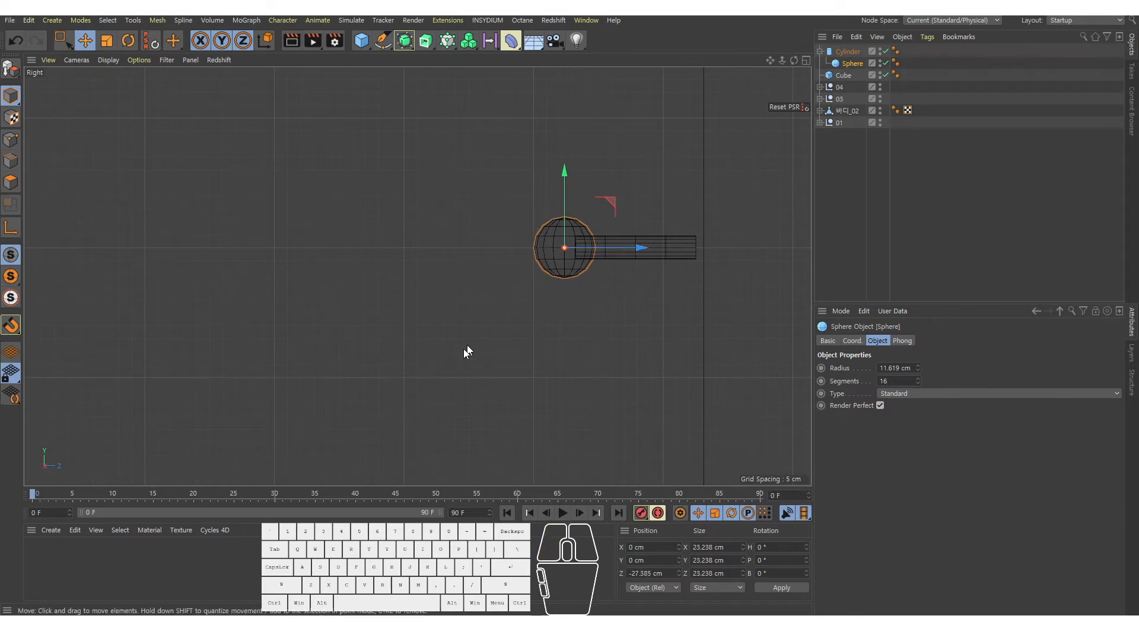
Step: Save the scene
middle_click(465, 349)
middle_click(254, 74)
key("ctrl+s")
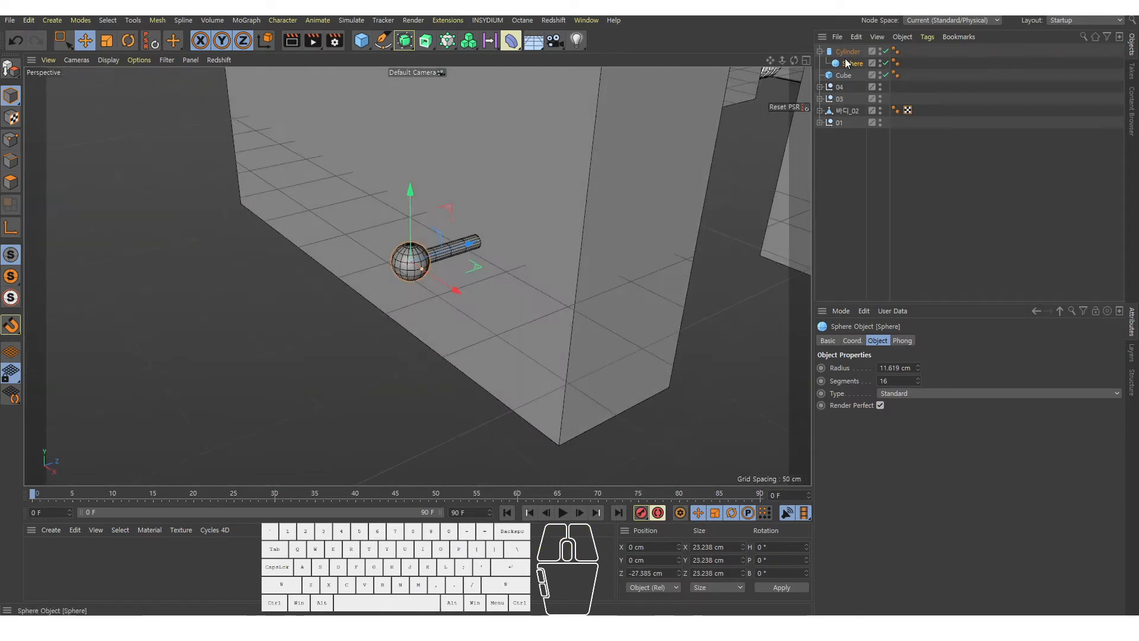
Step: Push the cylinder with its ball into the cube's front face, to about Z -644 cm
left_click(848, 51)
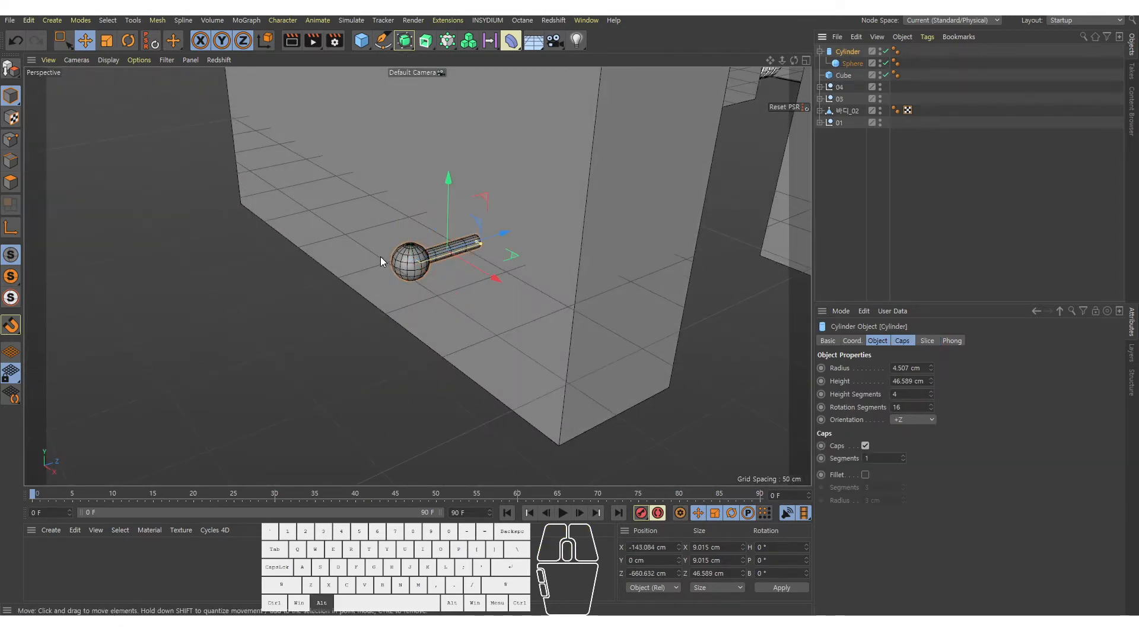
right_click_drag(379, 256, 462, 255, "alt")
mouse_move(462, 255)
left_mouse_down()
mouse_move(492, 251)
mouse_move(477, 254)
left_mouse_up()
left_click_drag(558, 224, 435, 232, "alt")
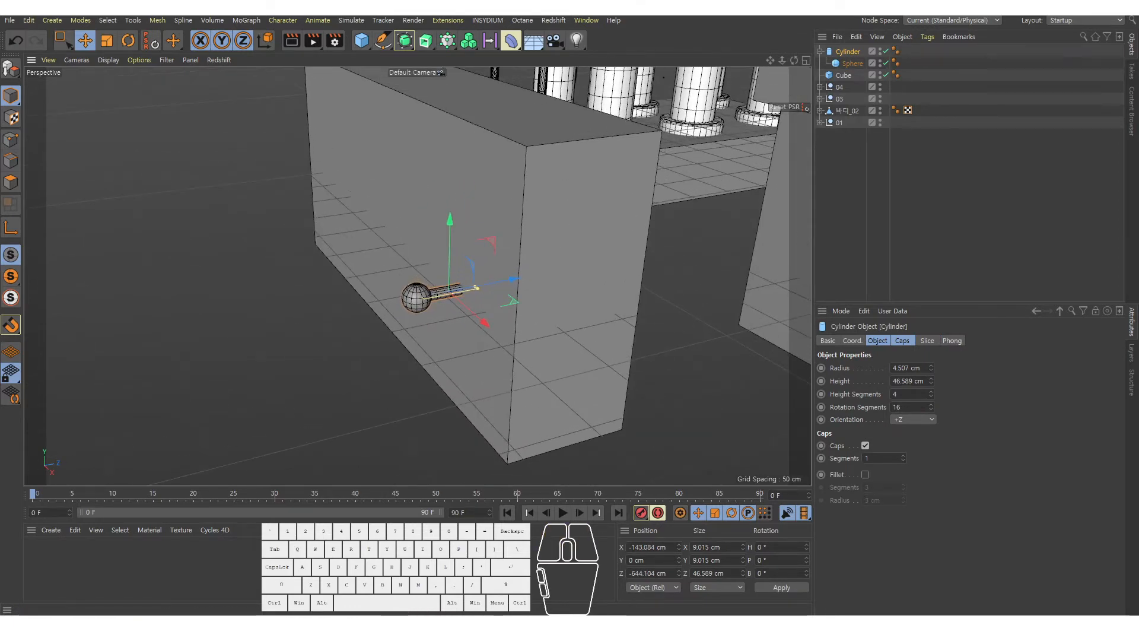
key("s")
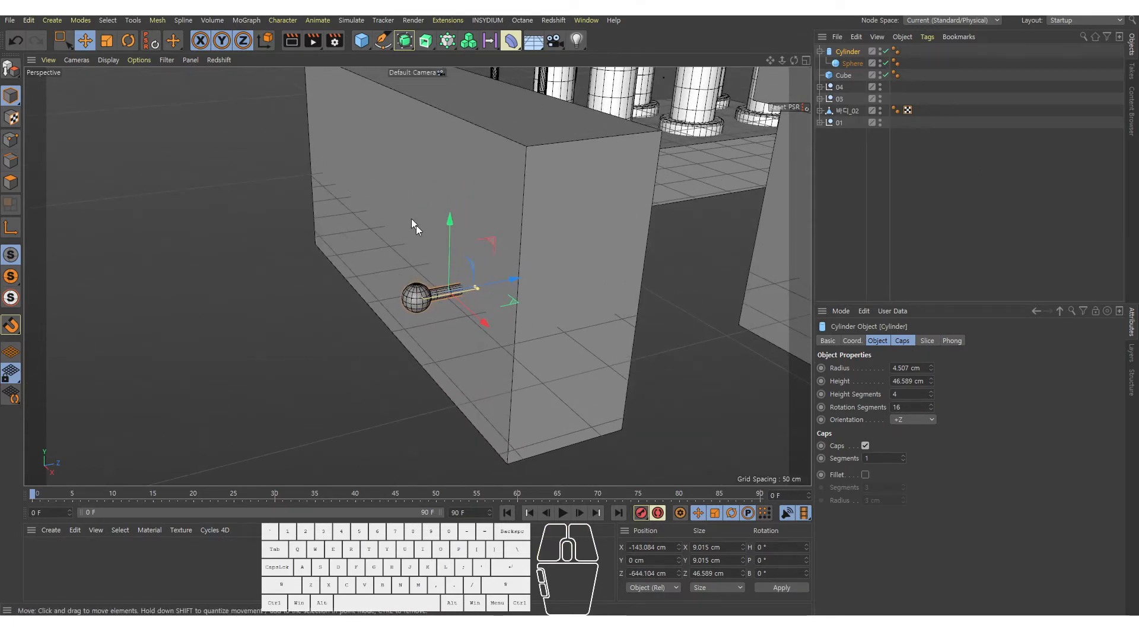
left_click_drag(416, 225, 529, 239, "alt")
right_click_drag(529, 240, 507, 229, "alt")
scroll(507, 229, "up", 2)
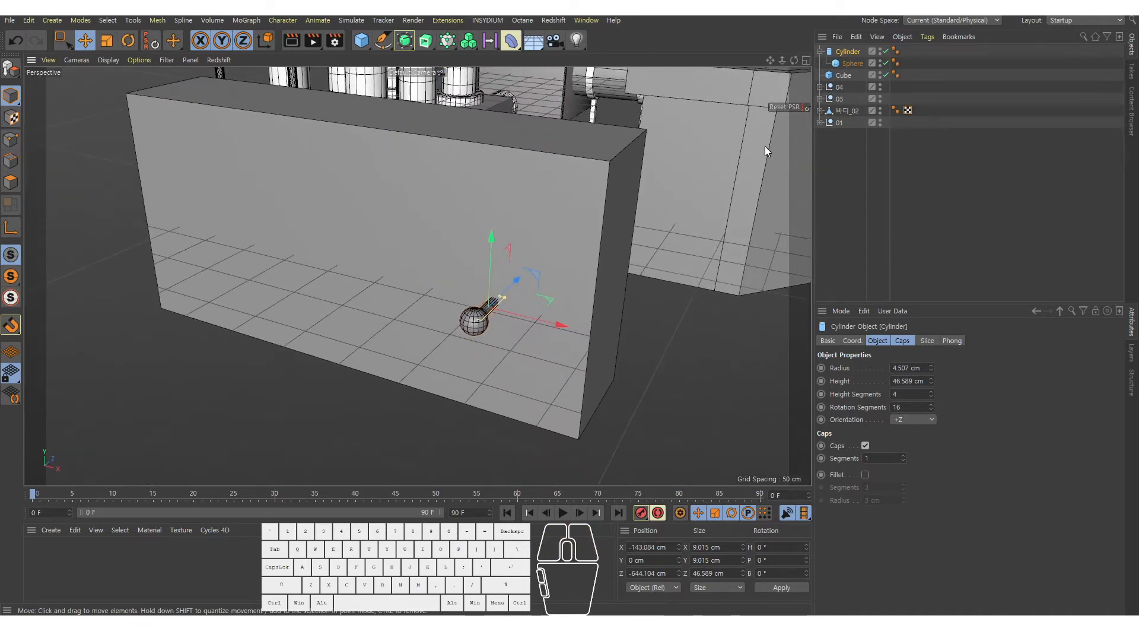
Step: Collapse the cylinder's hierarchy and move the ball-tipped lever along X to about -422 cm, near the cube's far end
left_click(819, 51)
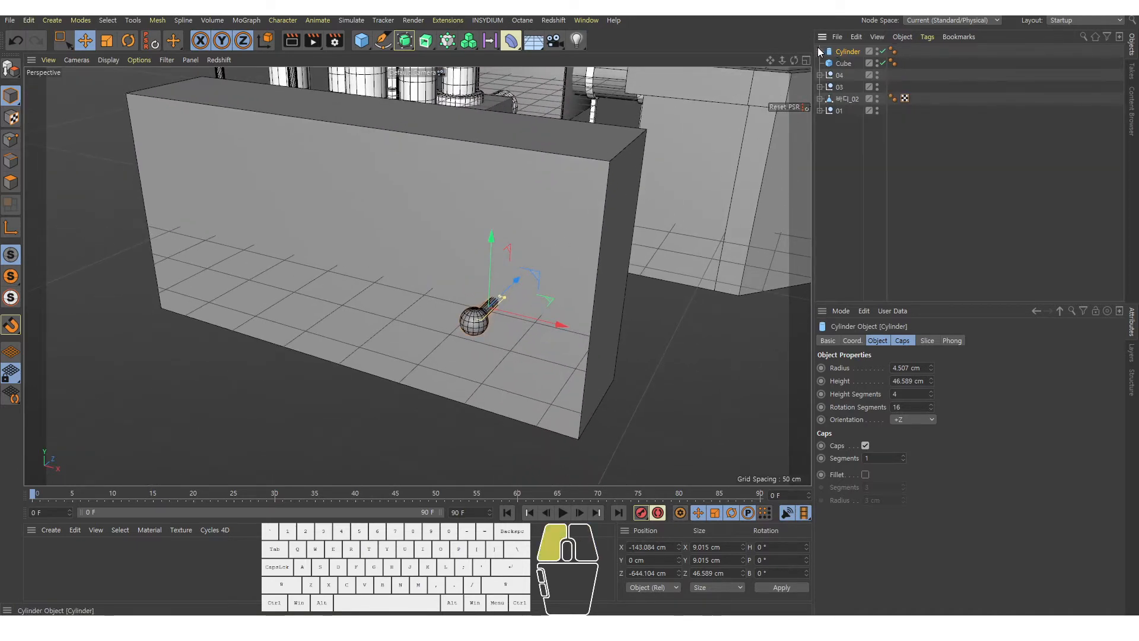
middle_click(498, 248)
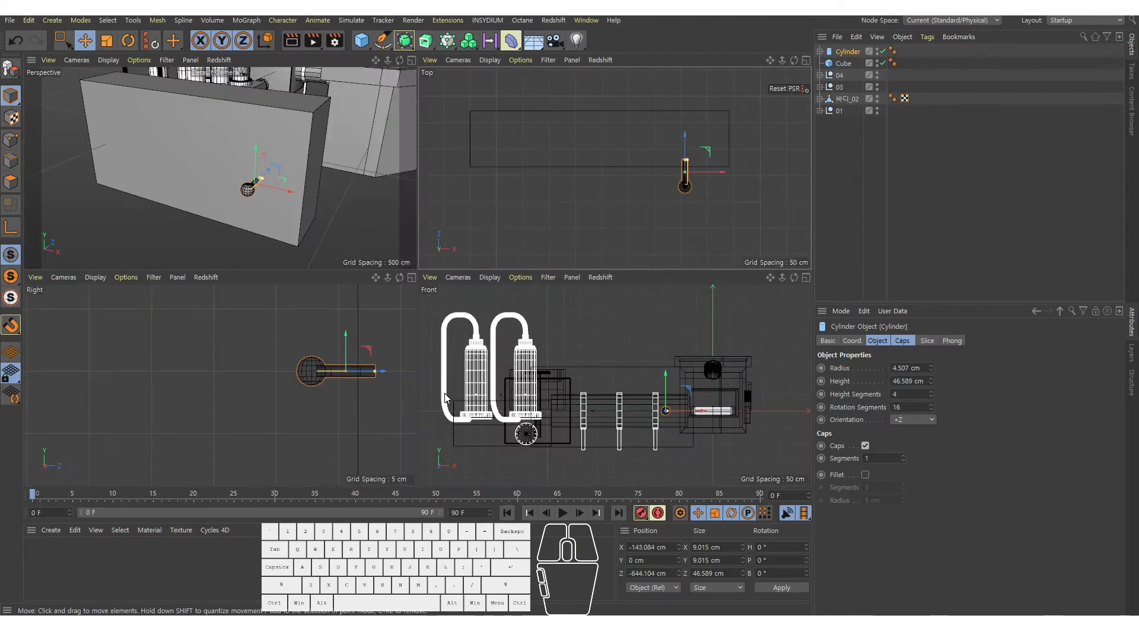
middle_click(616, 361)
scroll(404, 378, "up", 2)
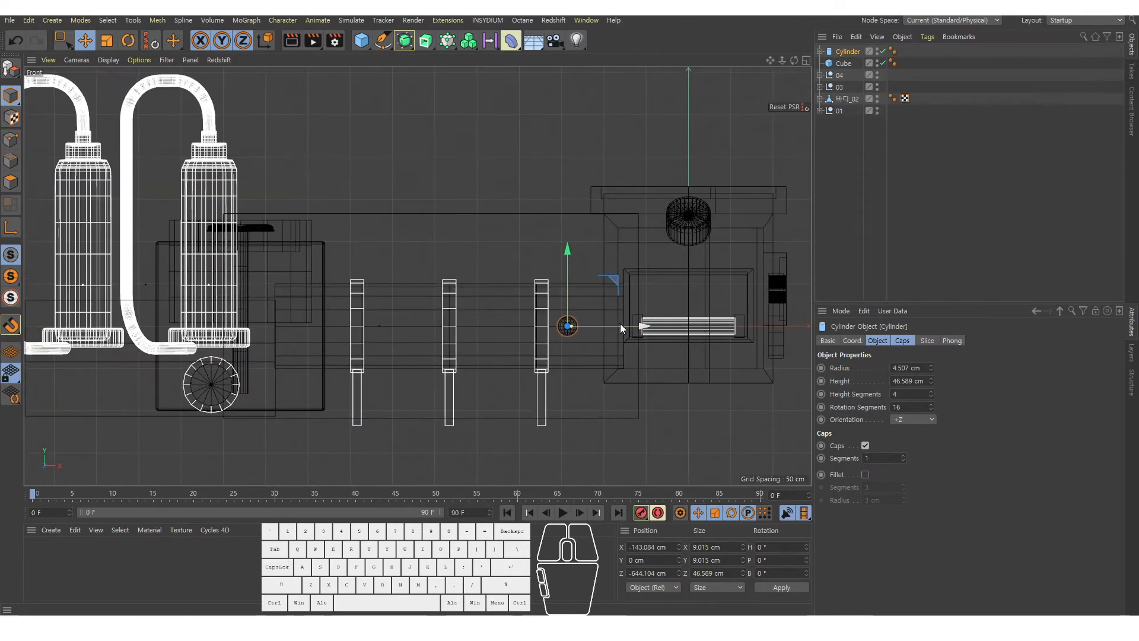
left_click_drag(620, 325, 403, 350)
middle_click(412, 383)
middle_click(331, 231)
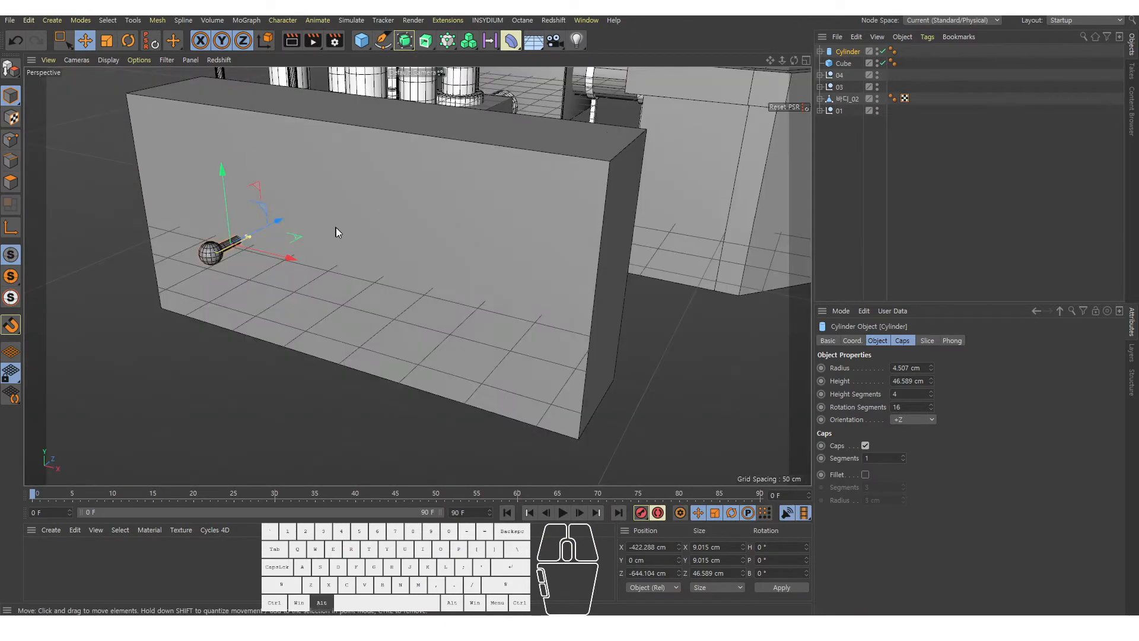
left_click_drag(331, 231, 290, 257, "alt")
left_click_drag(486, 252, 398, 242, "alt")
middle_click_drag(383, 233, 436, 259, "alt")
right_click_drag(354, 288, 464, 307, "alt")
left_click_drag(409, 288, 461, 287, "alt")
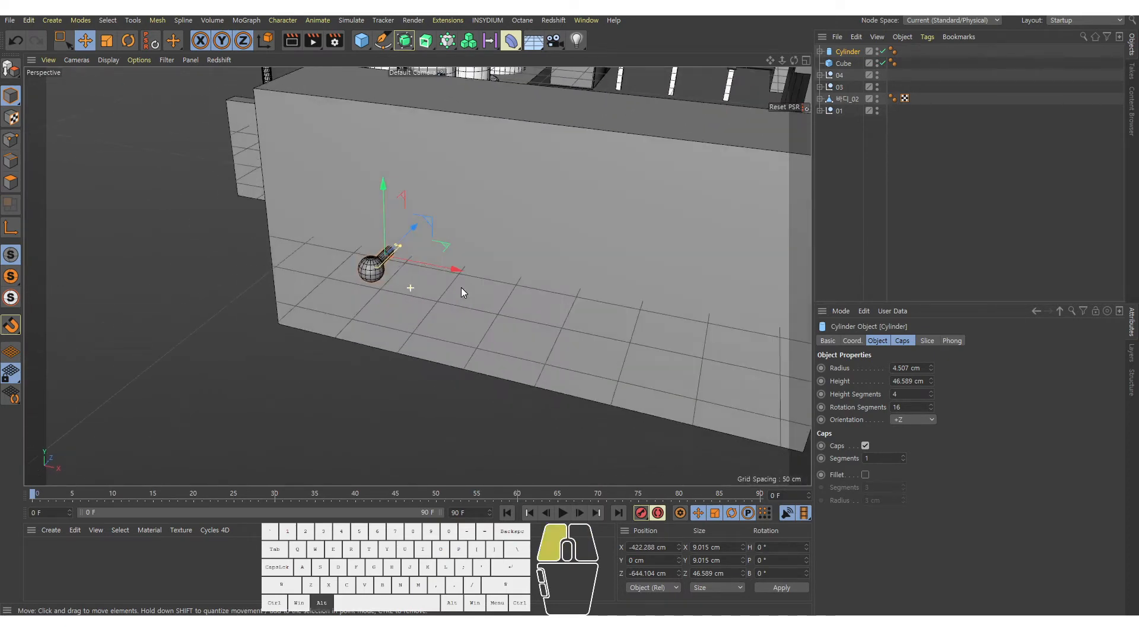
Step: Make the lever's cylinder editable, leaving its child sphere parametric, and select the cylinder
right_click_drag(429, 262, 474, 262, "alt")
left_click_drag(473, 262, 426, 241, "alt")
key("c")
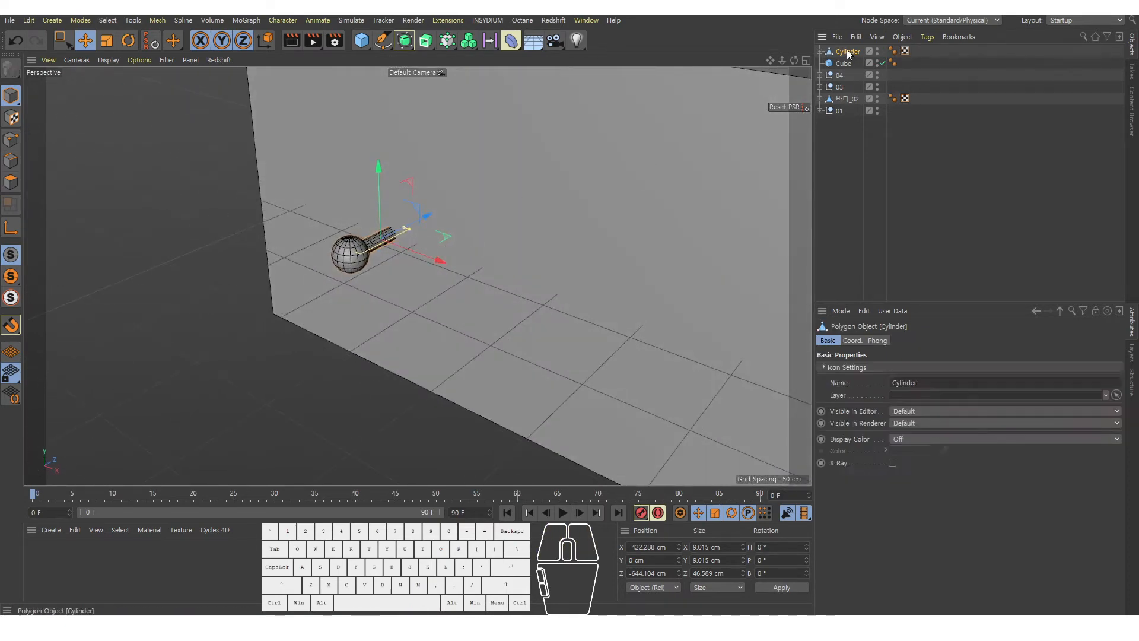
left_click(849, 53)
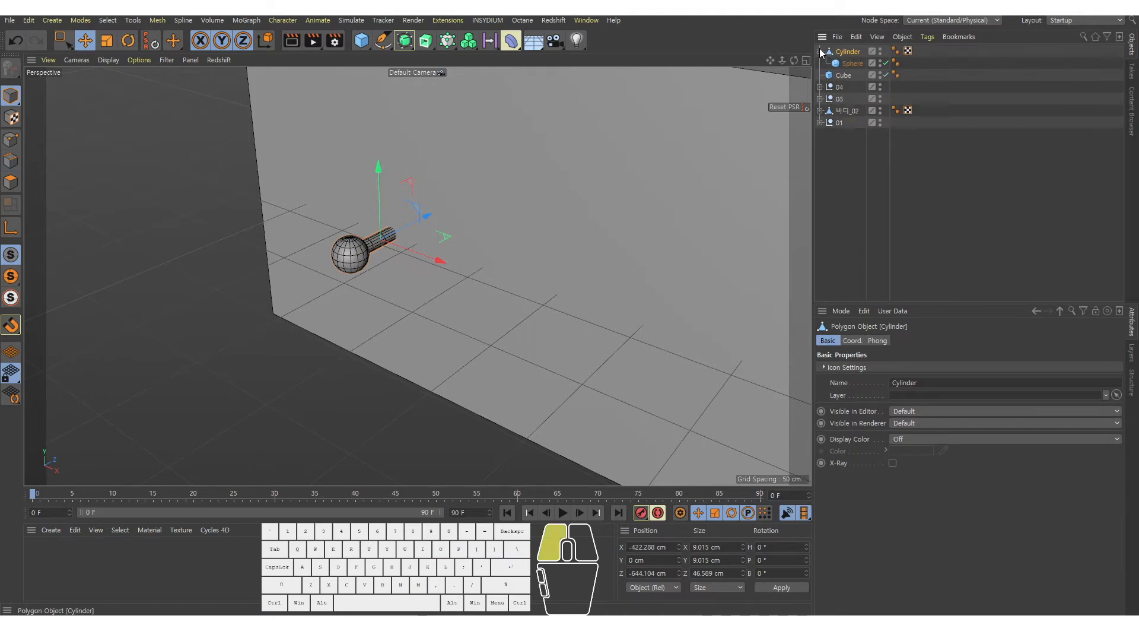
left_click(853, 64)
left_click(852, 53)
Step: Move only the cylinder's axis along Z to about -622 cm, near the rod's rear end, in the Right view
middle_click(489, 234)
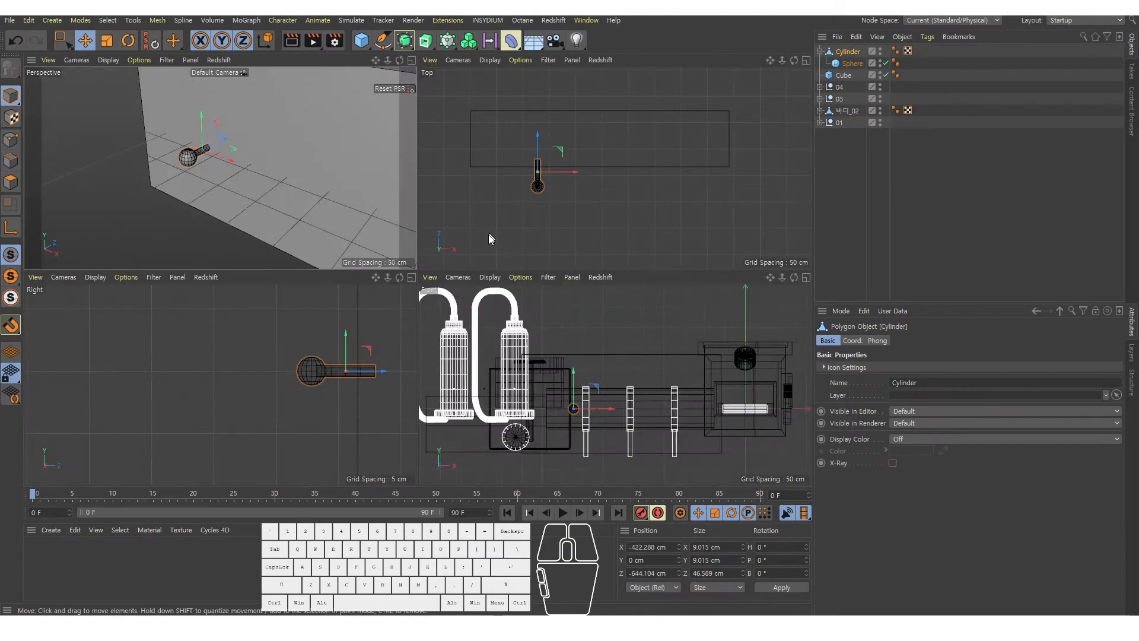
middle_click(471, 322)
right_click_drag(471, 322, 433, 322, "alt")
middle_click_drag(581, 252, 541, 277, "alt")
right_click_drag(539, 274, 498, 273, "alt")
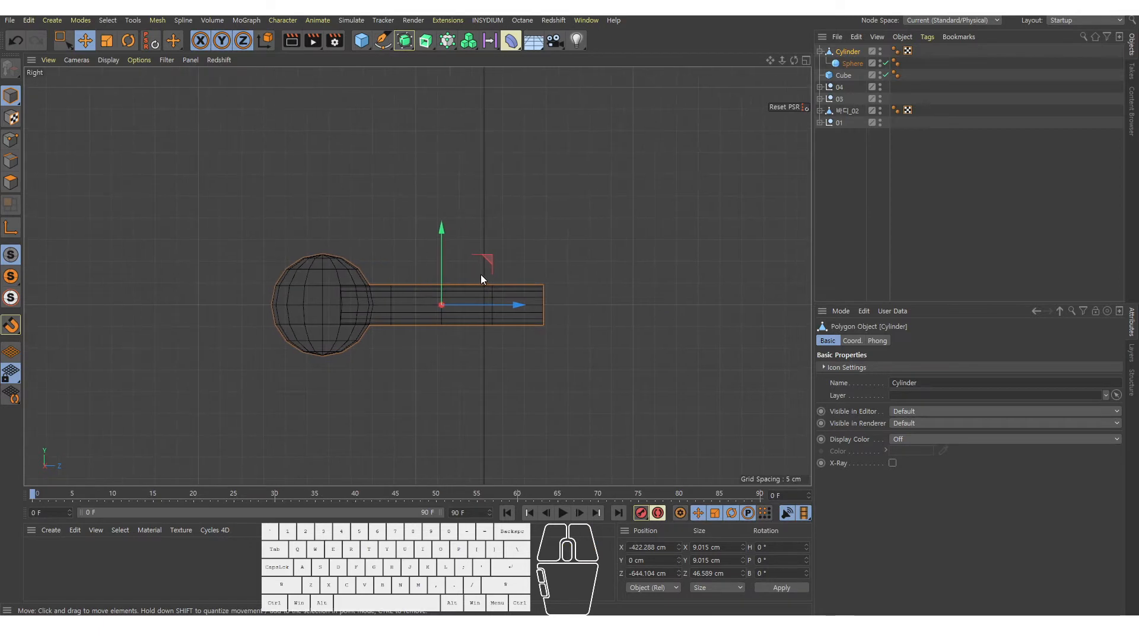
key("l")
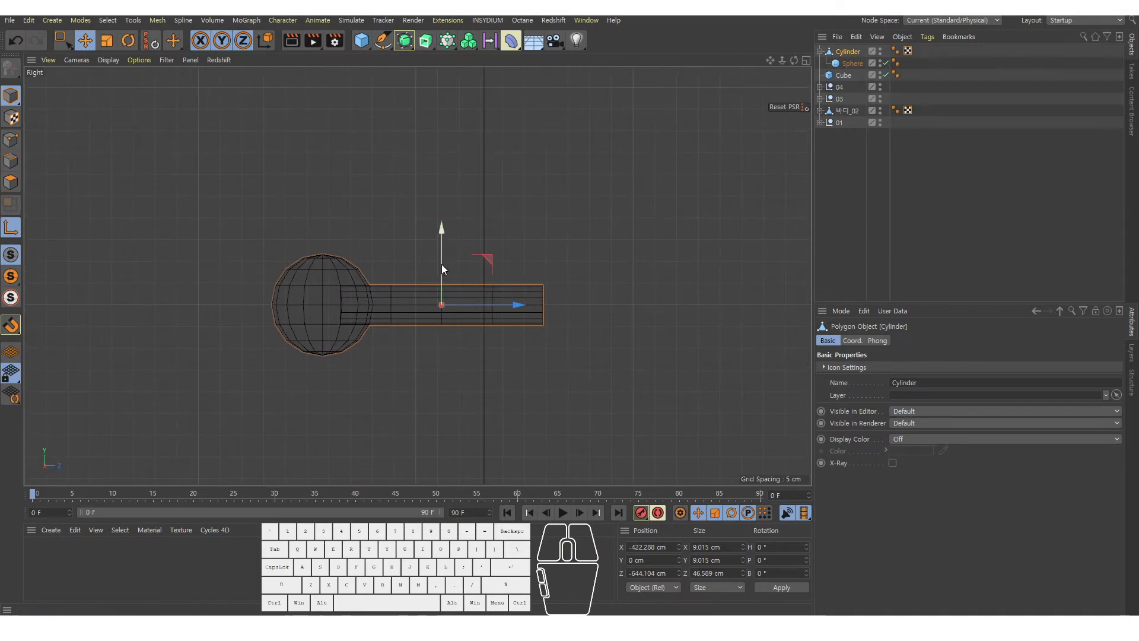
left_click_drag(478, 305, 575, 304)
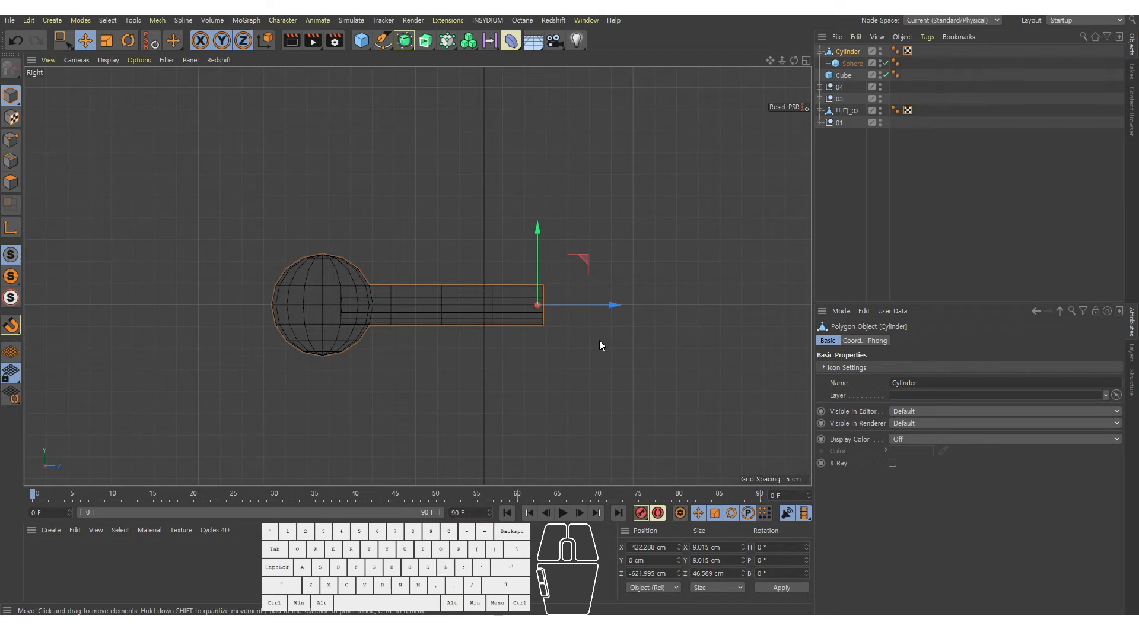
Step: Try rotating the lever about its relocated axis in the Right view and undo the rotation
right_click_drag(554, 300, 471, 312, "alt")
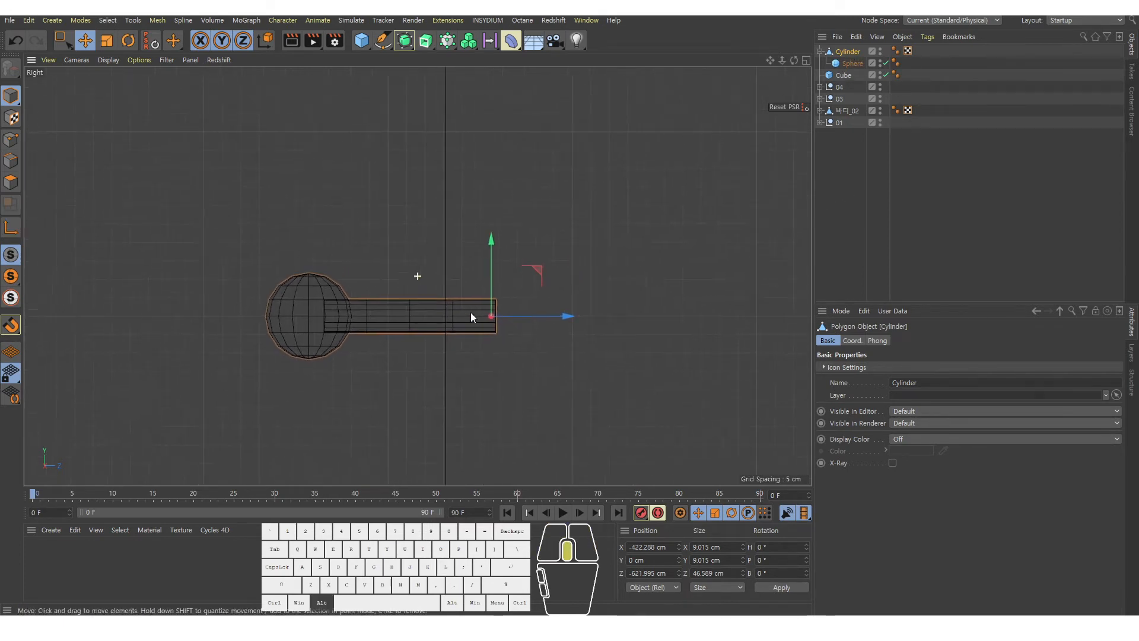
key("r")
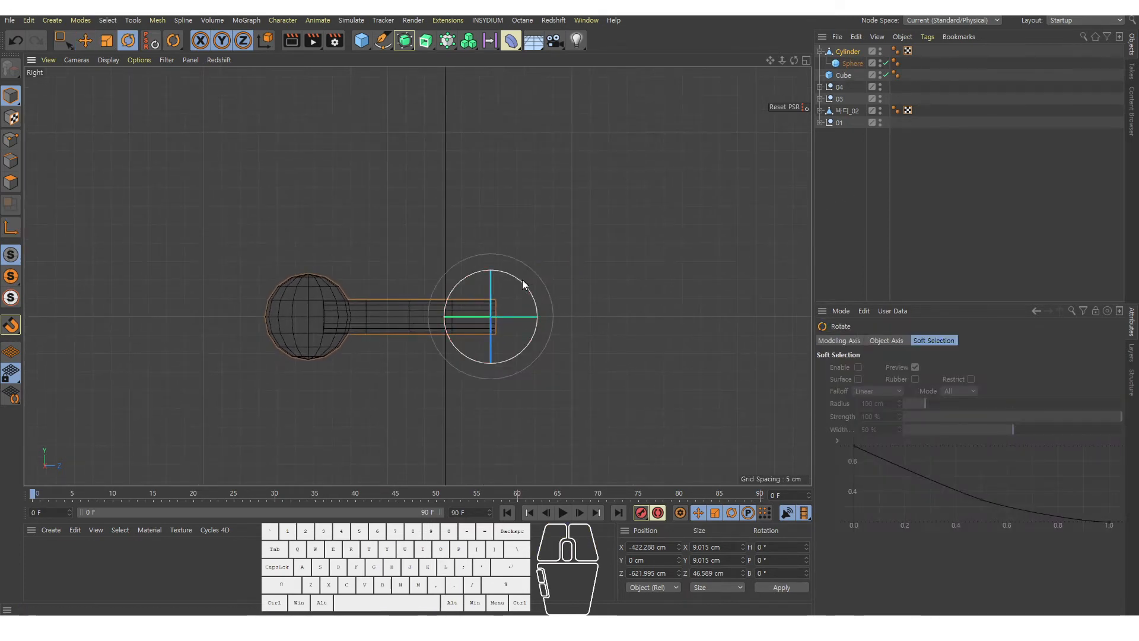
mouse_move(524, 279)
left_mouse_down()
mouse_move(580, 298)
mouse_move(437, 259)
mouse_move(687, 239)
mouse_move(694, 323)
mouse_move(508, 279)
left_mouse_up()
key("ctrl+z")
Step: Collapse the cylinder's hierarchy and duplicate the ball-tipped lever along X to about -387 cm in the Perspective view
middle_click(504, 280)
middle_click(379, 255)
key("e")
right_click_drag(484, 309, 489, 282, "alt")
left_click(820, 51)
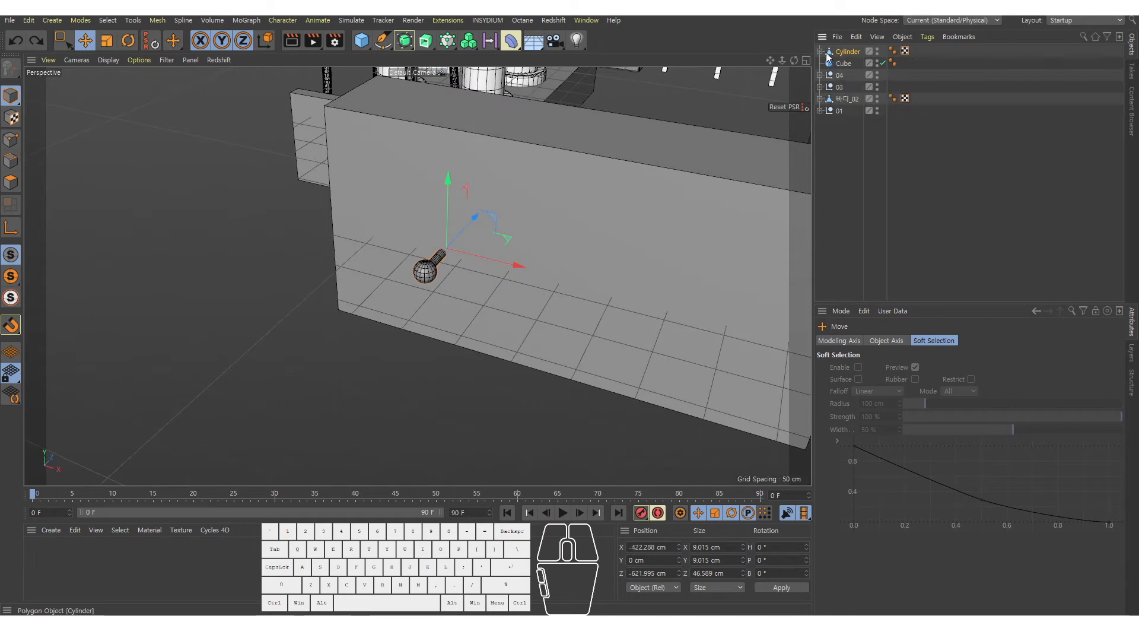
left_click(842, 54)
mouse_move(459, 283)
right_mouse_down("alt")
mouse_move(482, 243)
mouse_move(476, 278)
right_mouse_up("alt")
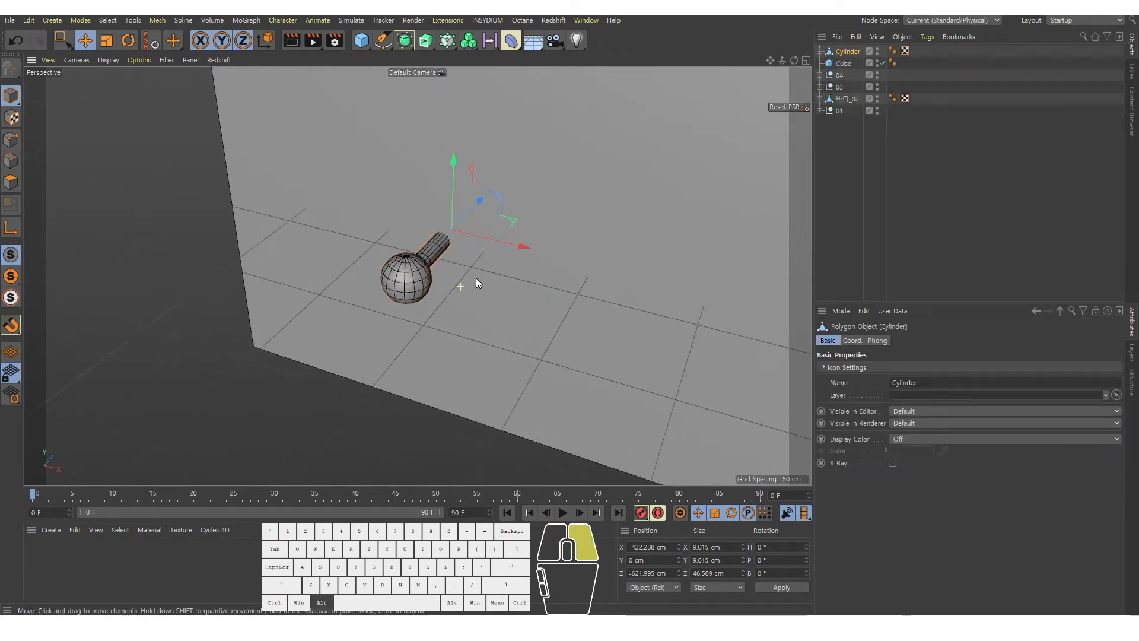
middle_click_drag(451, 253, 412, 250, "alt")
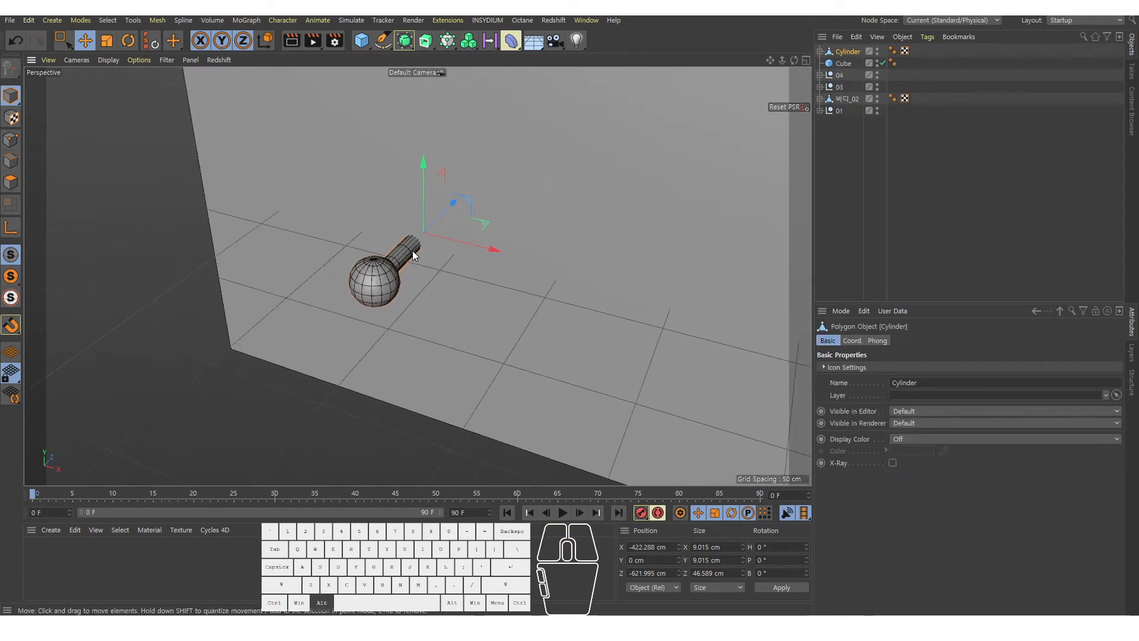
left_click_drag(436, 245, 482, 270, "alt")
scroll(377, 265, "up", 2)
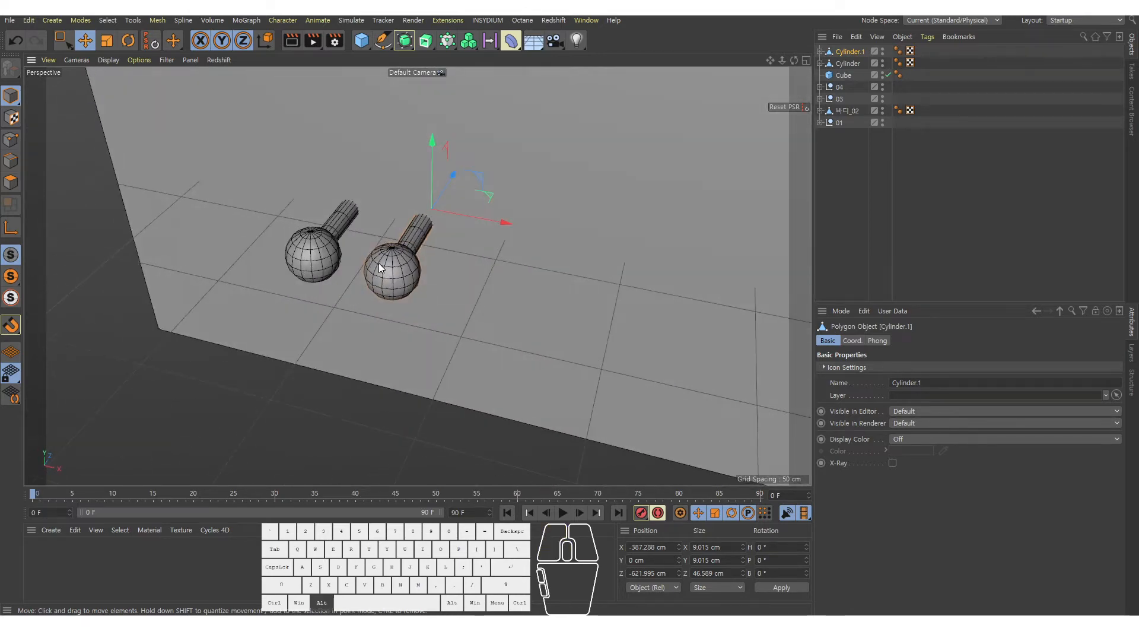
Step: Duplicate the second lever along X to about -352 cm to make a third, evenly spaced lever
scroll(380, 263, "up", 3, "alt")
scroll(348, 239, "down", 4, "alt")
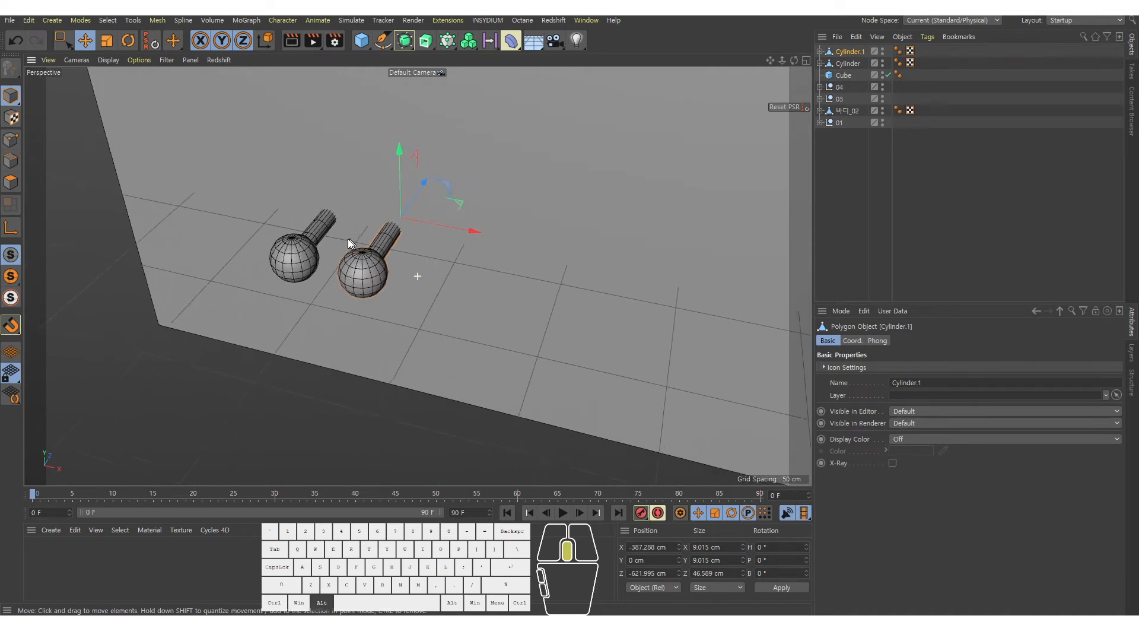
right_click_drag(444, 236, 507, 174, "alt")
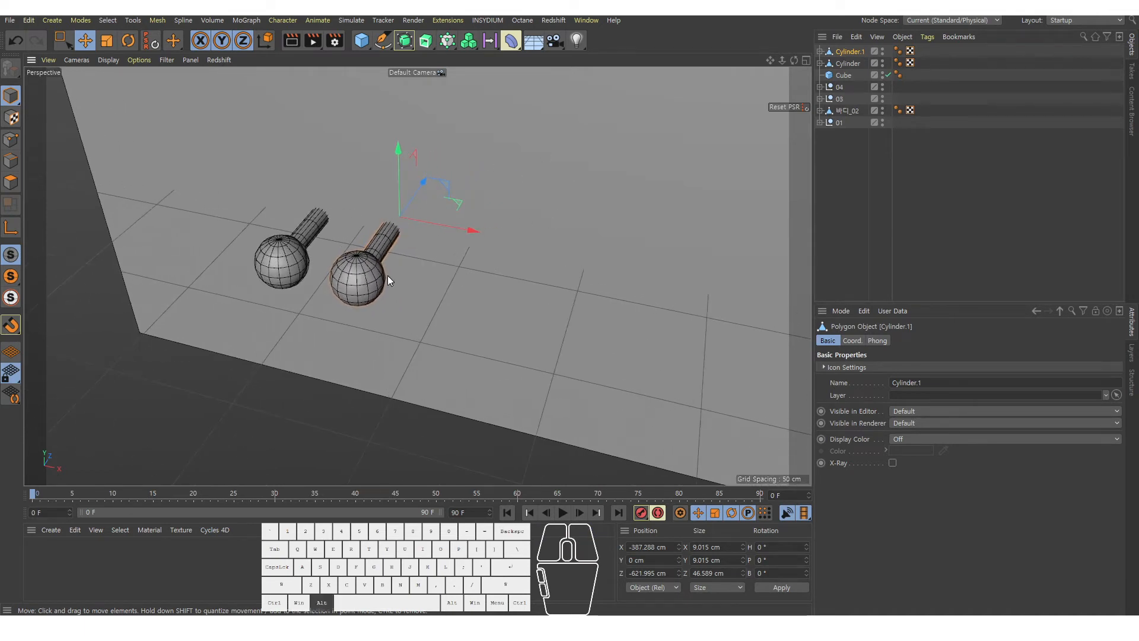
left_click_drag(387, 276, 251, 230, "alt")
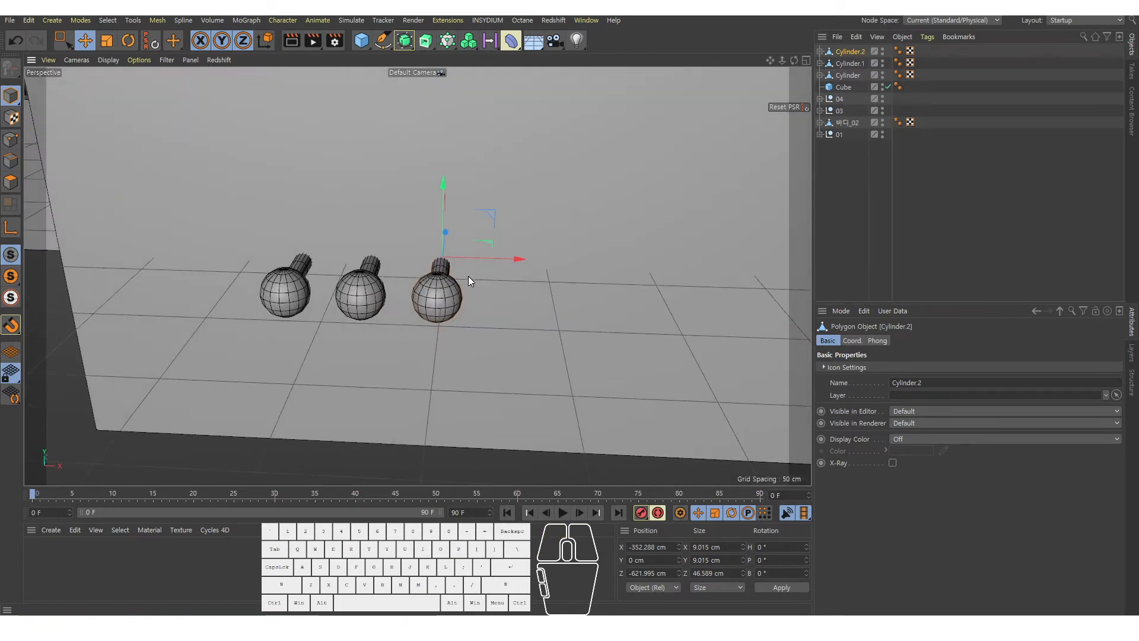
left_click_drag(468, 275, 443, 283, "alt")
Step: Place the large cube inside a new Boole object and duplicate it there as the second operand
left_click(863, 159)
left_click(842, 87)
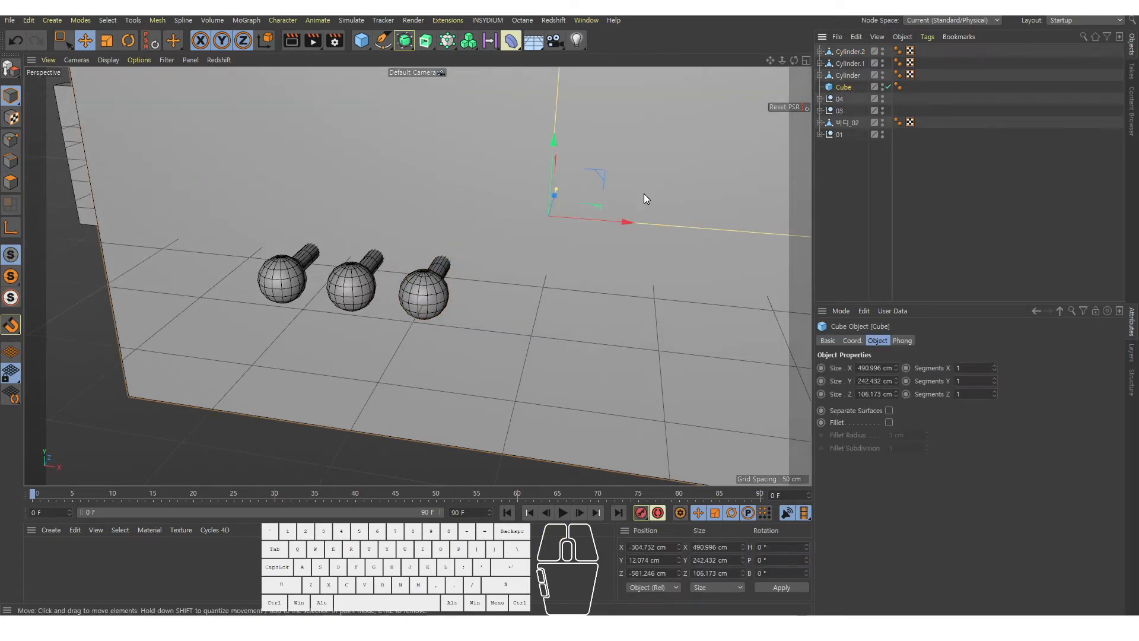
left_click_drag(643, 193, 433, 204, "alt")
right_click_drag(377, 141, 472, 206, "alt")
left_click_drag(472, 206, 513, 232, "alt")
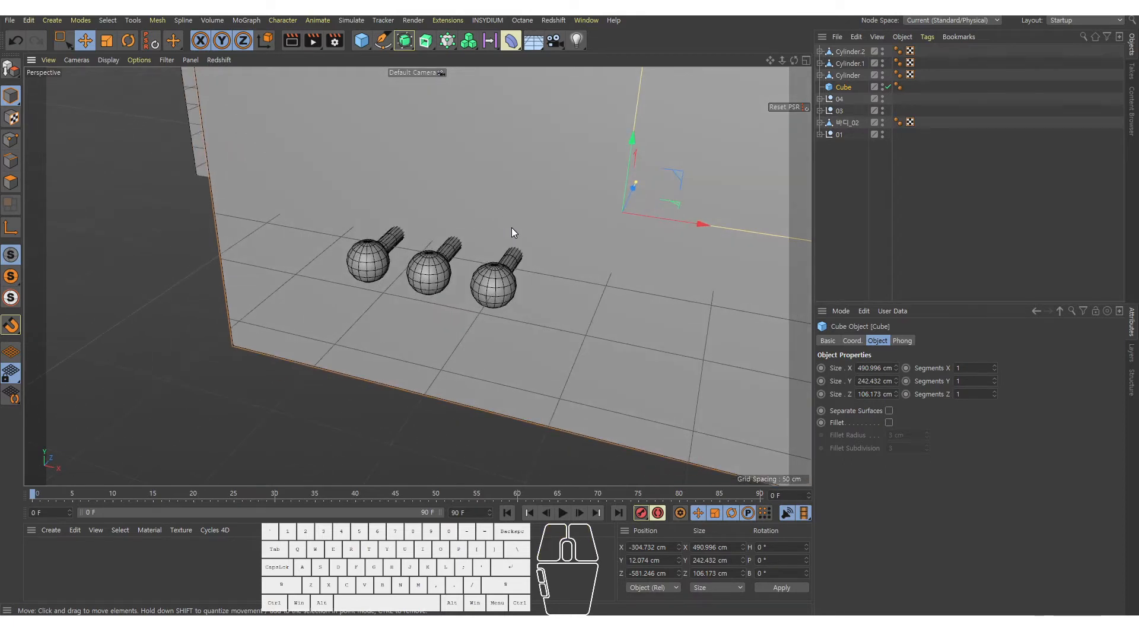
left_click_drag(405, 42, 307, 142, "alt")
left_click(406, 41)
left_click_drag(407, 41, 496, 120, "alt")
left_click(877, 194)
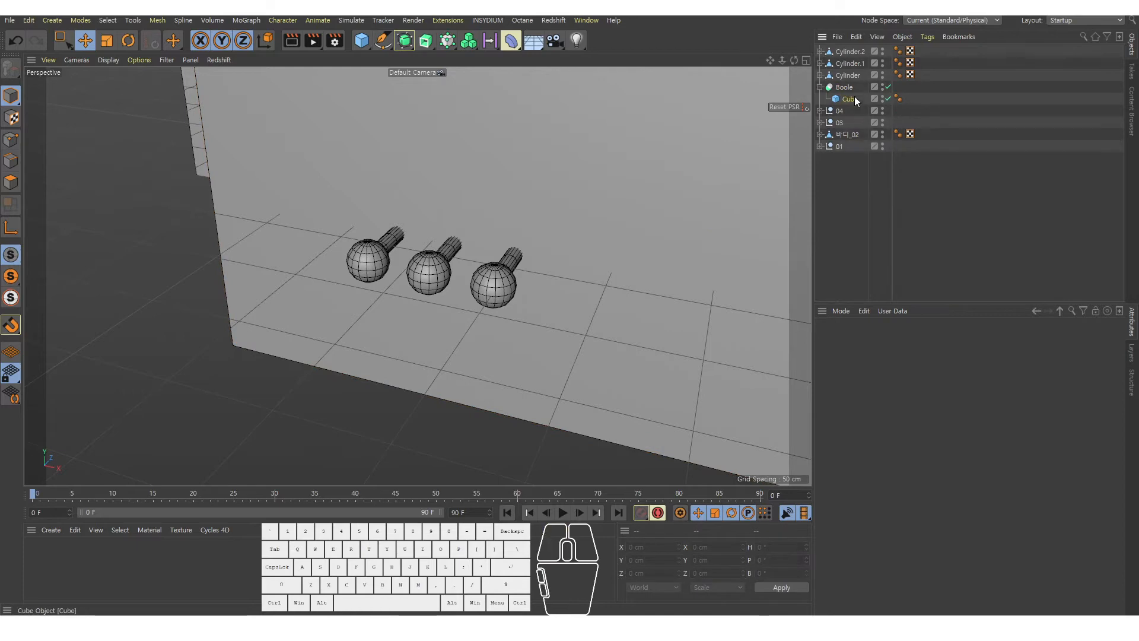
left_click(852, 98)
left_click_drag(852, 99, 853, 112)
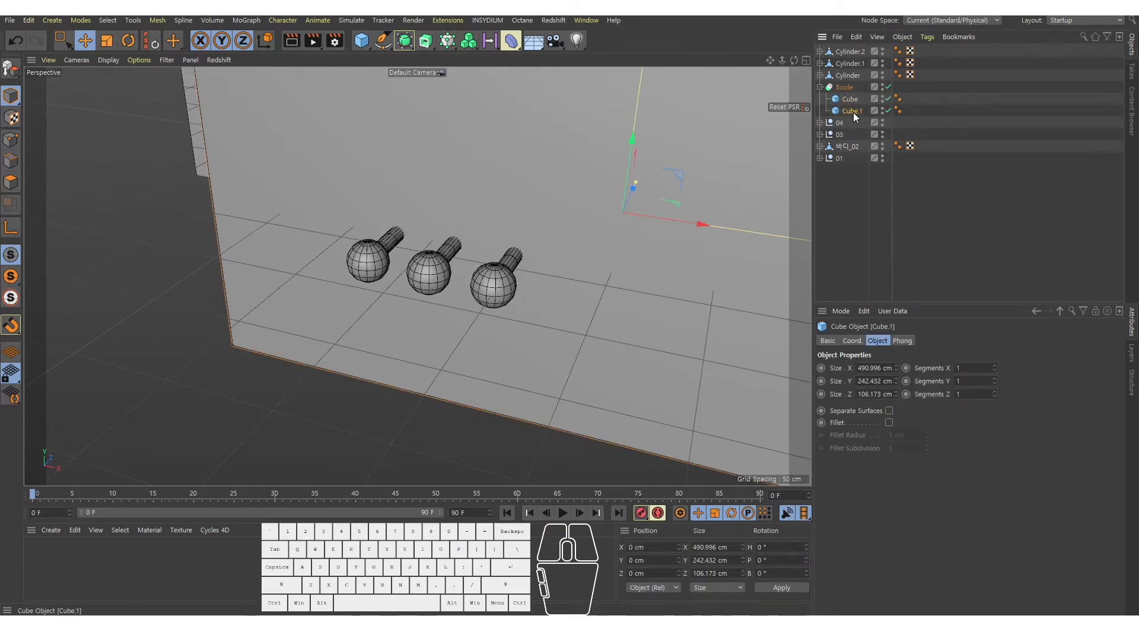
Step: Narrow the duplicated cube to about 17.7 cm in X and move it to about X -83 cm, over the middle lever
key("F5")
middle_click(493, 376)
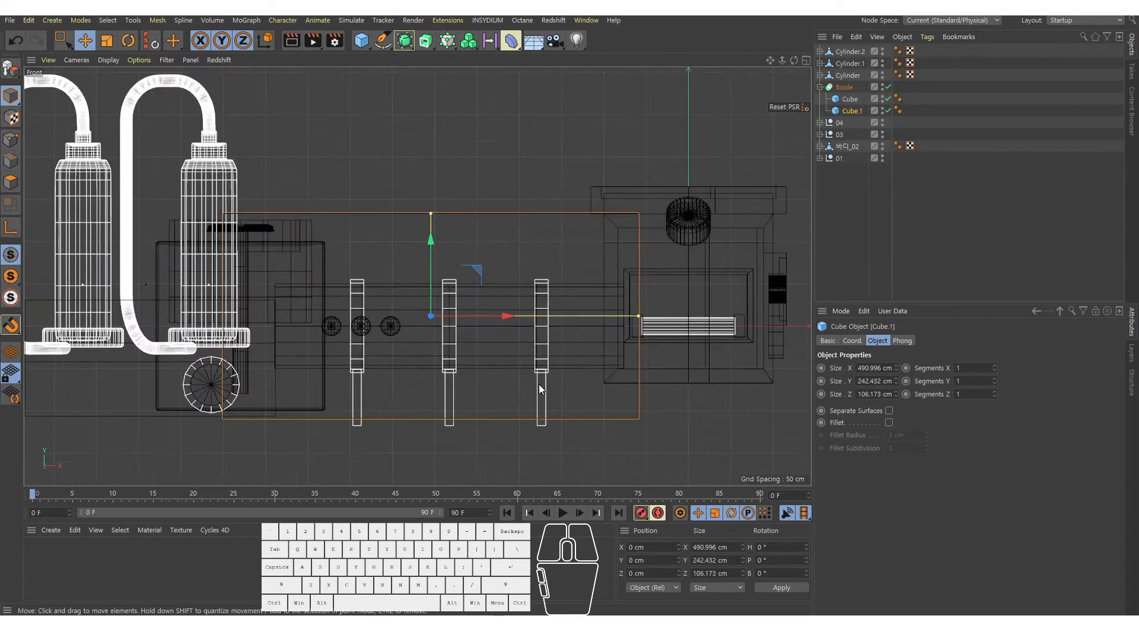
scroll(539, 383, "up", 8)
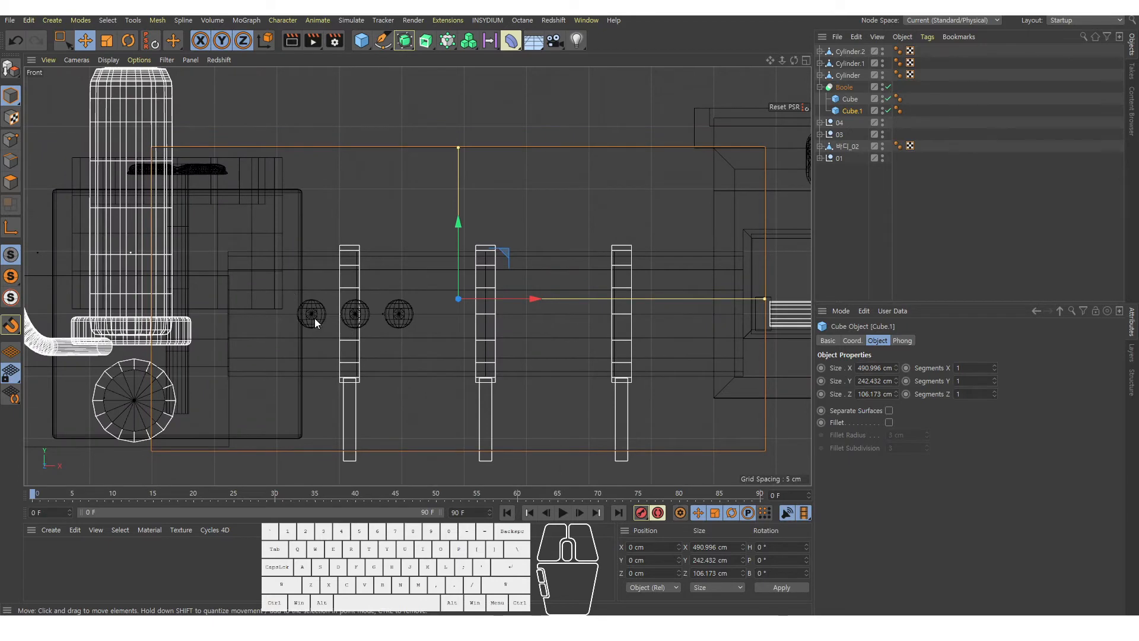
right_click_drag(315, 323, 534, 318, "alt")
left_click_drag(753, 300, 322, 301)
right_click_drag(322, 302, 453, 217, "alt")
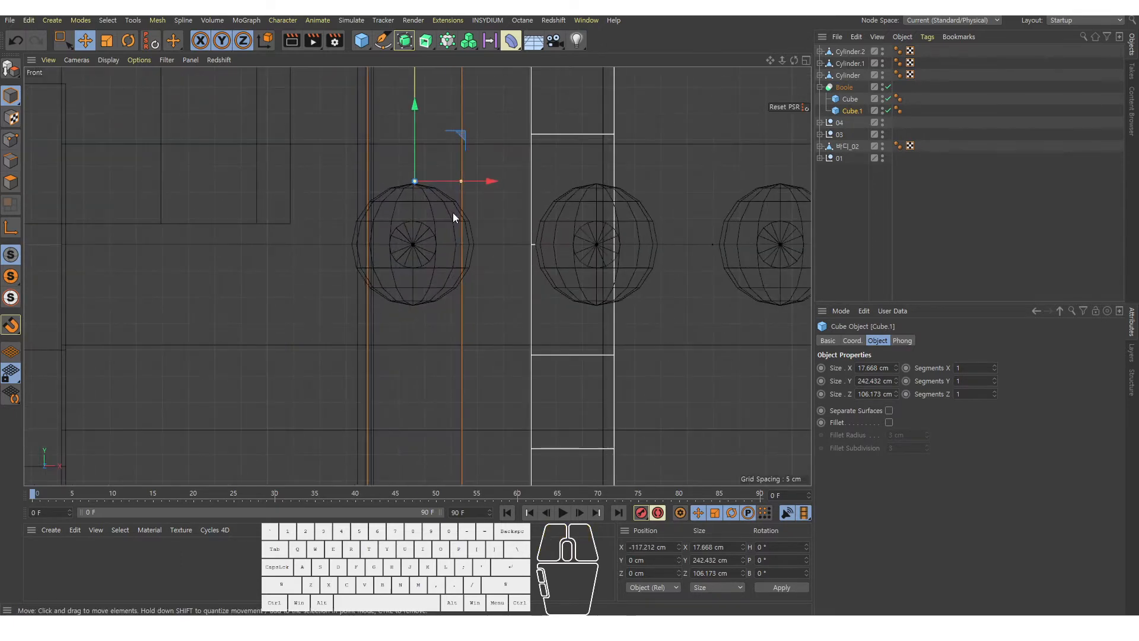
left_click_drag(439, 176, 621, 219)
right_click_drag(621, 219, 517, 109, "alt")
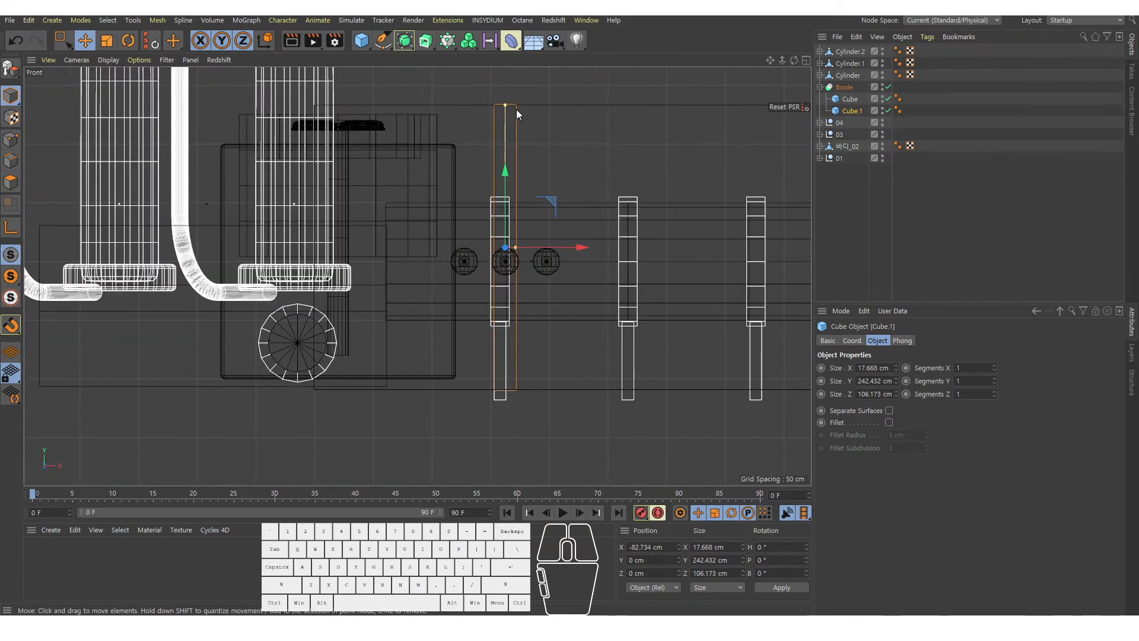
Step: Reduce the cutting cube's height to about 41.2 cm and lower it to about Y -12 cm, centered on the middle lever
left_click_drag(507, 103, 505, 224)
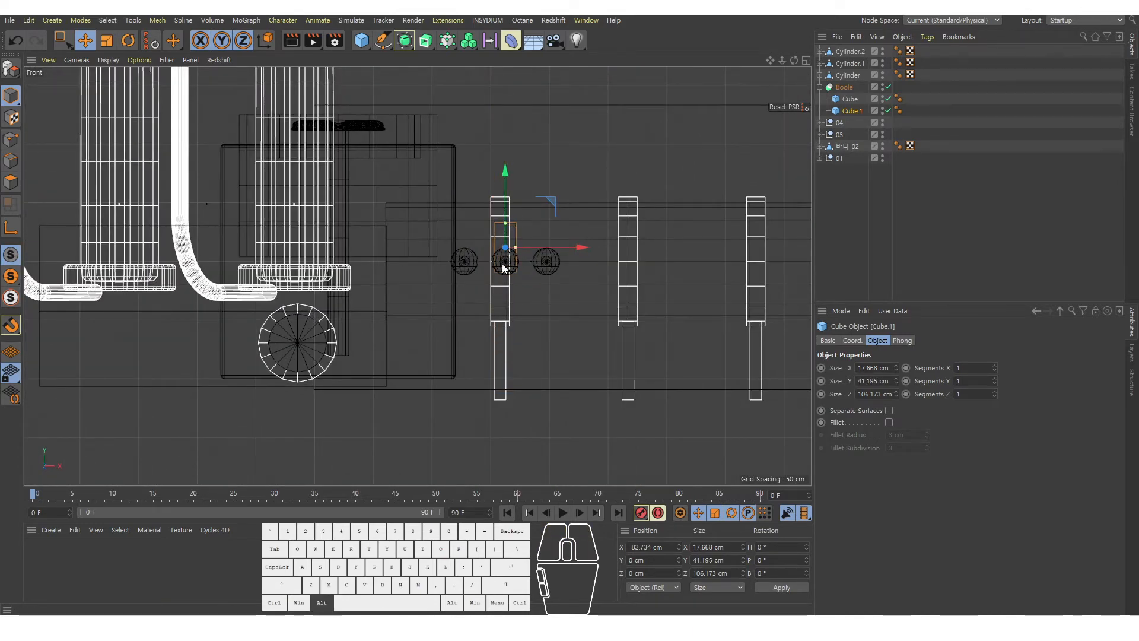
right_click_drag(502, 264, 565, 228, "alt")
middle_click_drag(565, 228, 543, 228, "alt")
left_click_drag(508, 131, 504, 197)
Step: Move the cutting cube along Z to about -12.5 cm so it cuts a slot into the large cube's front face
middle_click(445, 318)
middle_click(299, 205)
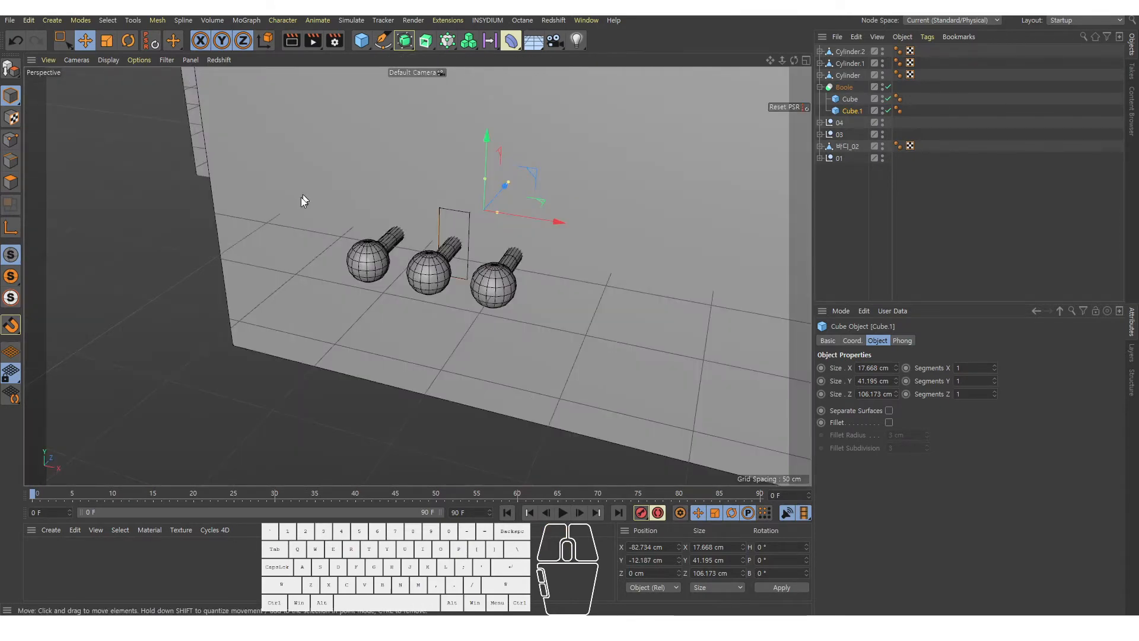
left_click_drag(301, 197, 500, 240, "alt")
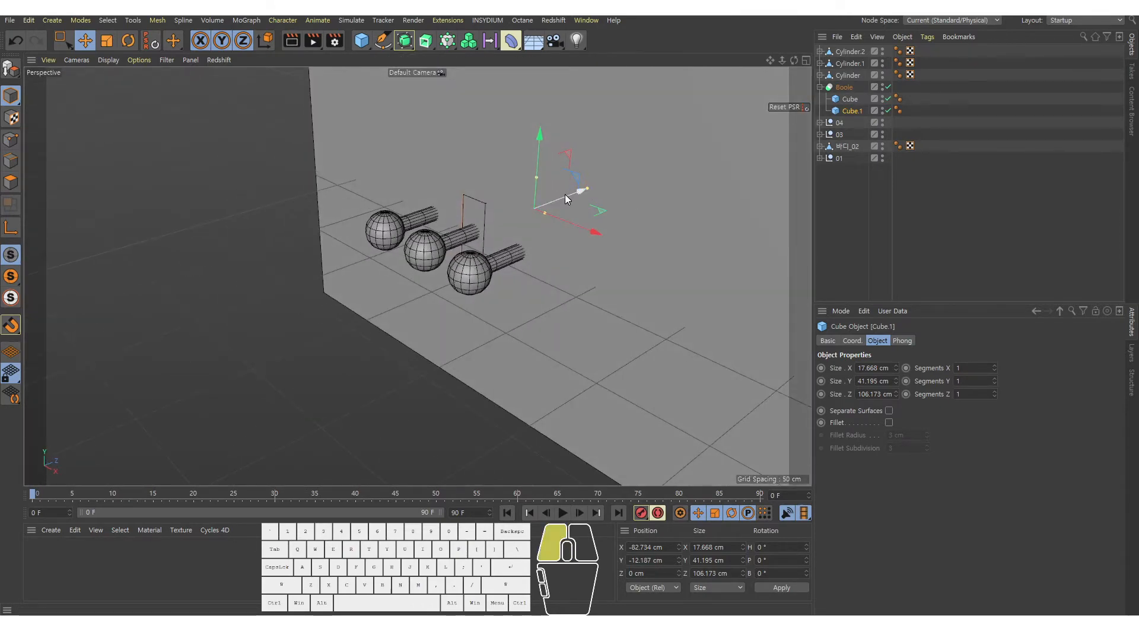
left_click_drag(565, 194, 465, 229)
right_click_drag(465, 229, 443, 223, "alt")
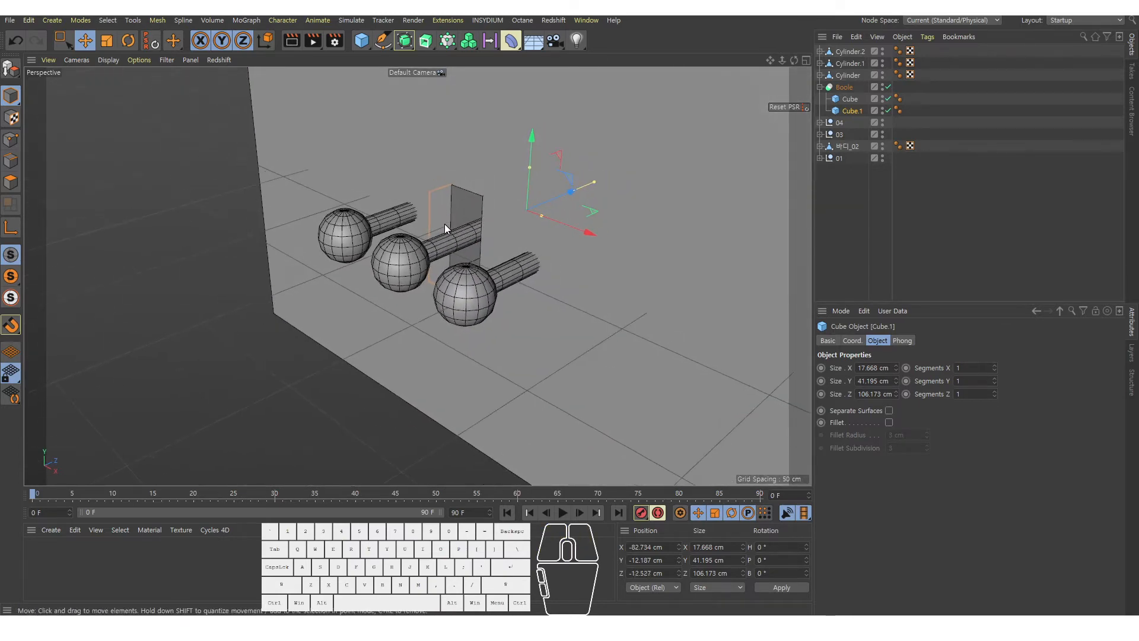
Step: Put the cutting cube in a Grid Array Cloner inside the Boole, with counts of 3, 1 and 1
left_click(448, 42)
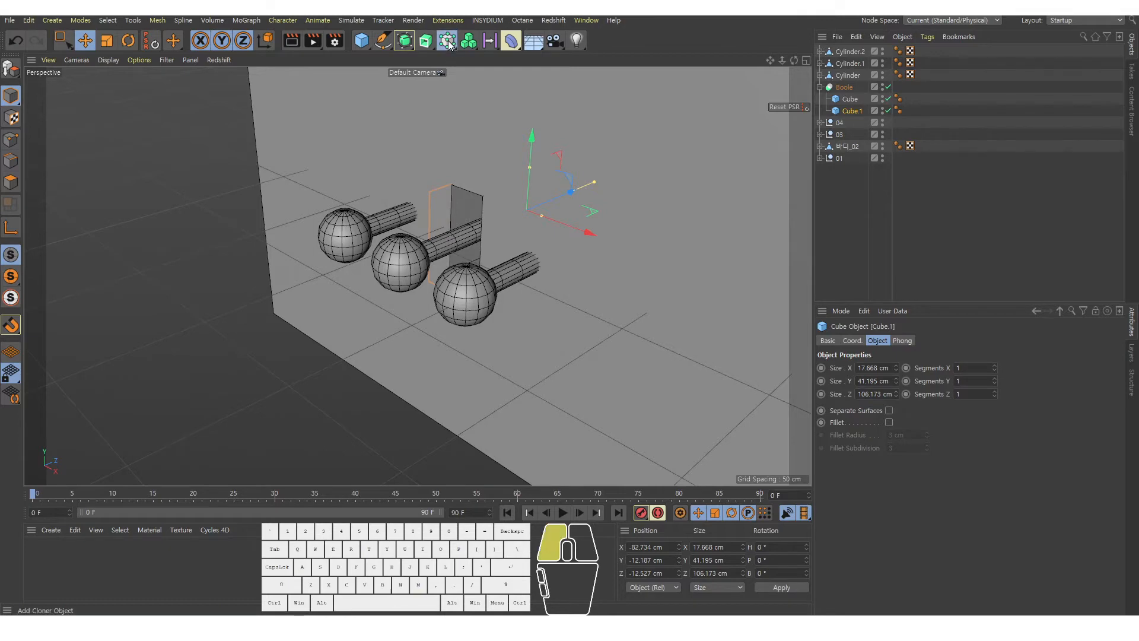
left_click_drag(450, 45, 482, 58, "alt")
right_click_drag(407, 282, 439, 279, "alt")
left_click_drag(439, 279, 525, 238, "alt")
right_click_drag(526, 238, 487, 243, "alt")
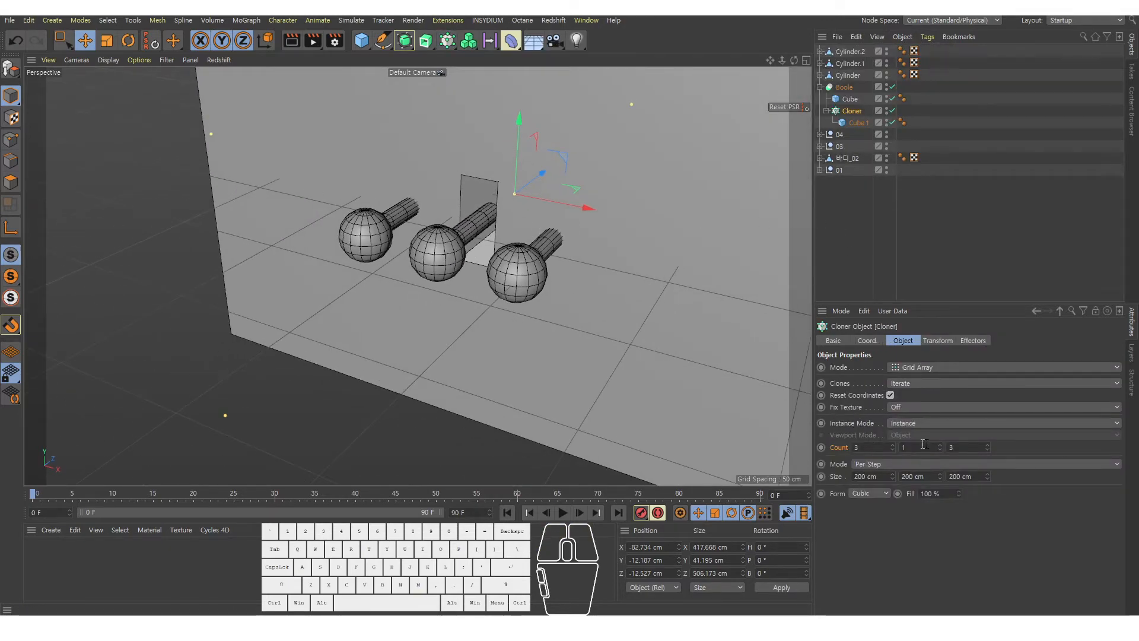
left_click(958, 447)
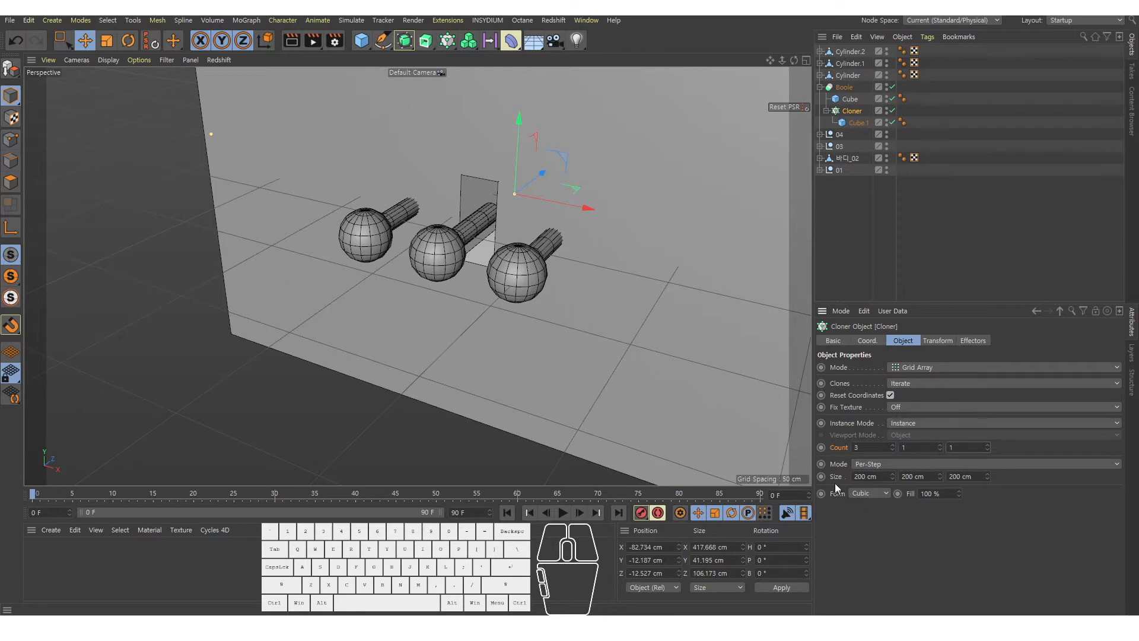
Step: Set the cloner's per-step X size to 35 cm, aligning the three slots with the levers in the Front view
left_click(881, 475)
type("20")
key("Return")
right_click_drag(496, 215, 568, 210, "alt")
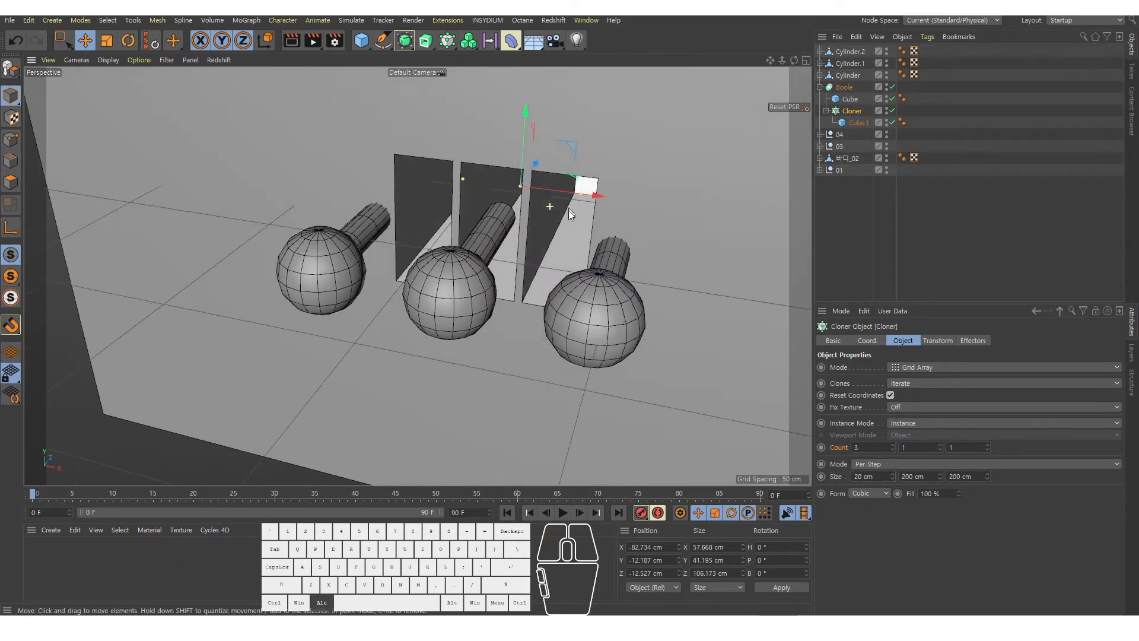
middle_click(510, 315)
middle_click(509, 360)
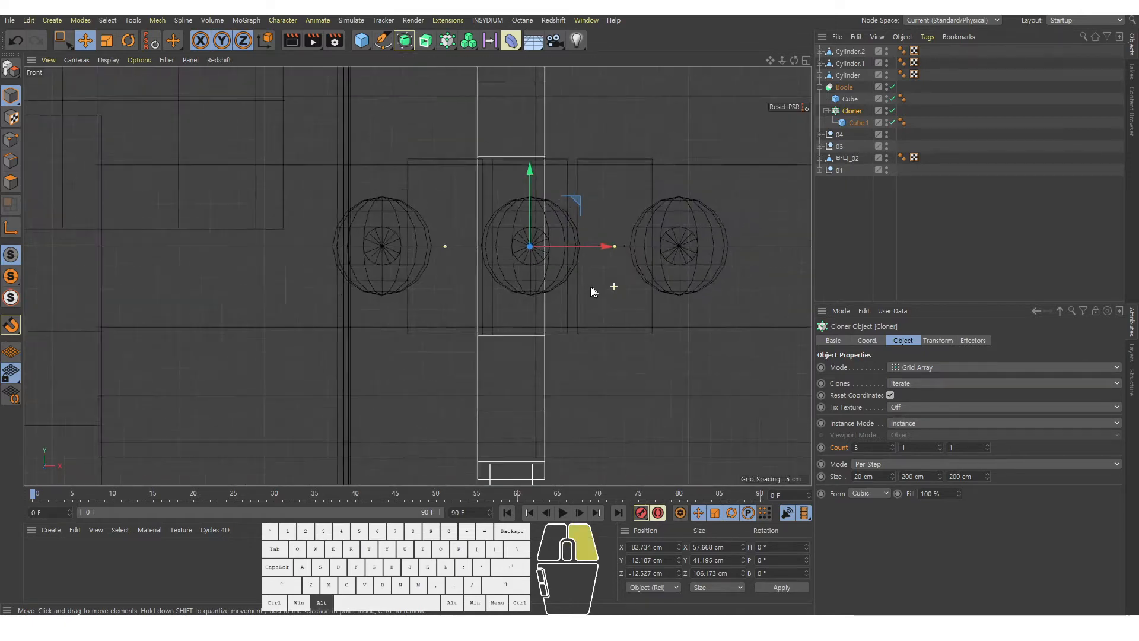
right_click_drag(590, 286, 511, 296, "alt")
left_click(892, 476)
left_click(892, 476)
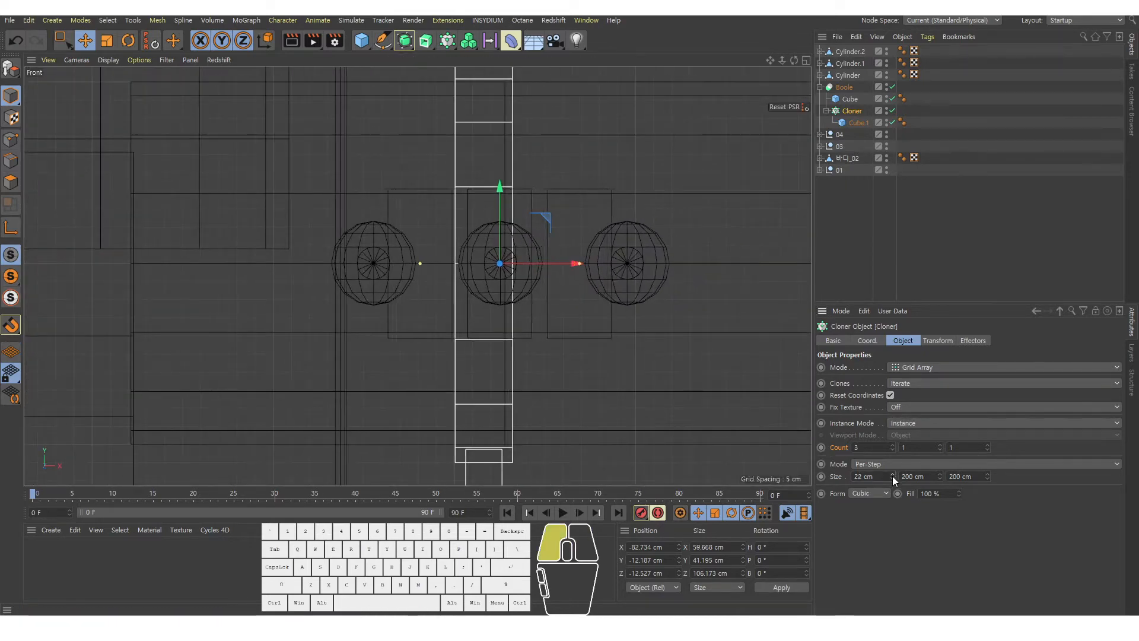
left_click(892, 475)
left_click(892, 476)
left_click(893, 476)
left_click(892, 476)
left_click(892, 476)
left_click(892, 476)
left_click(892, 476)
left_click(892, 476)
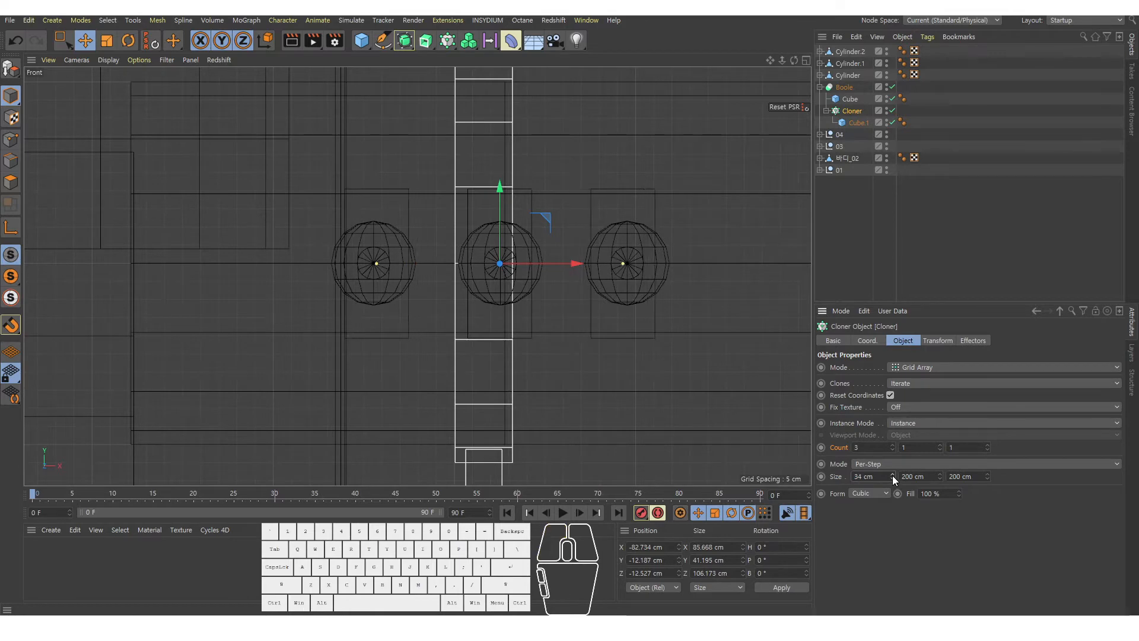
left_click(892, 476)
left_click(892, 476)
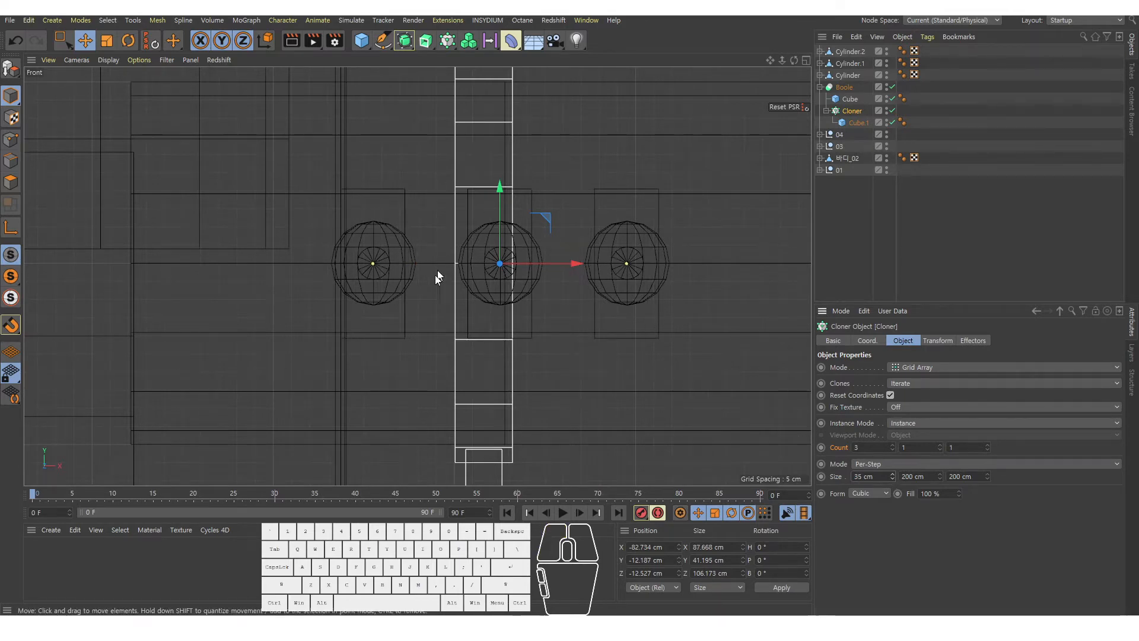
Step: Collapse the Boole hierarchy and examine the three cut slots around the levers in the Perspective view
key("F1")
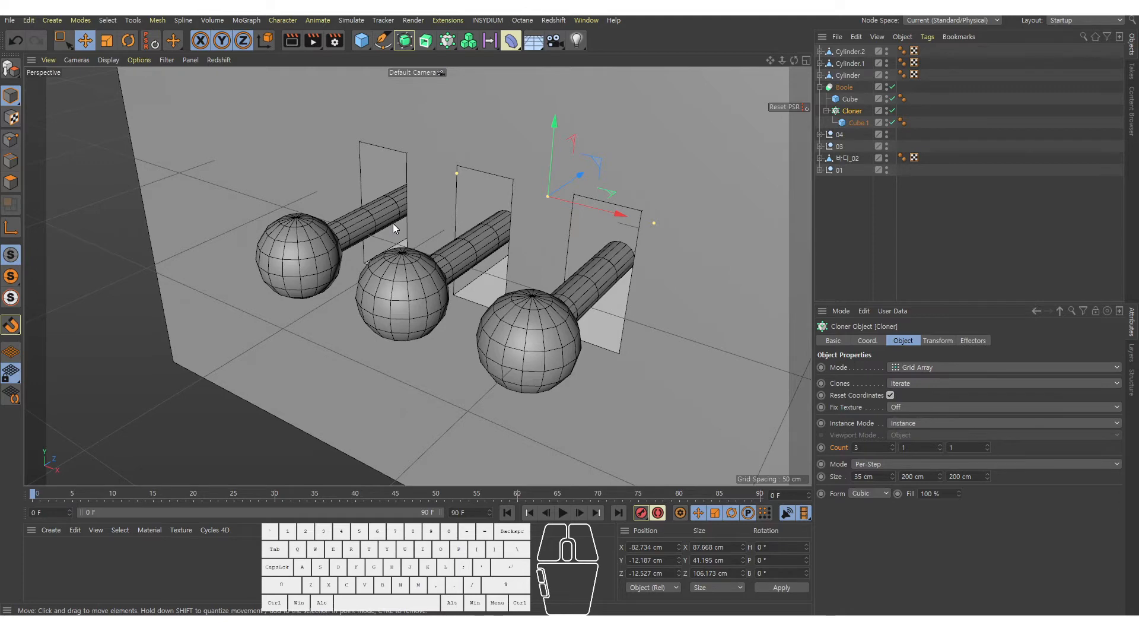
left_click(820, 87)
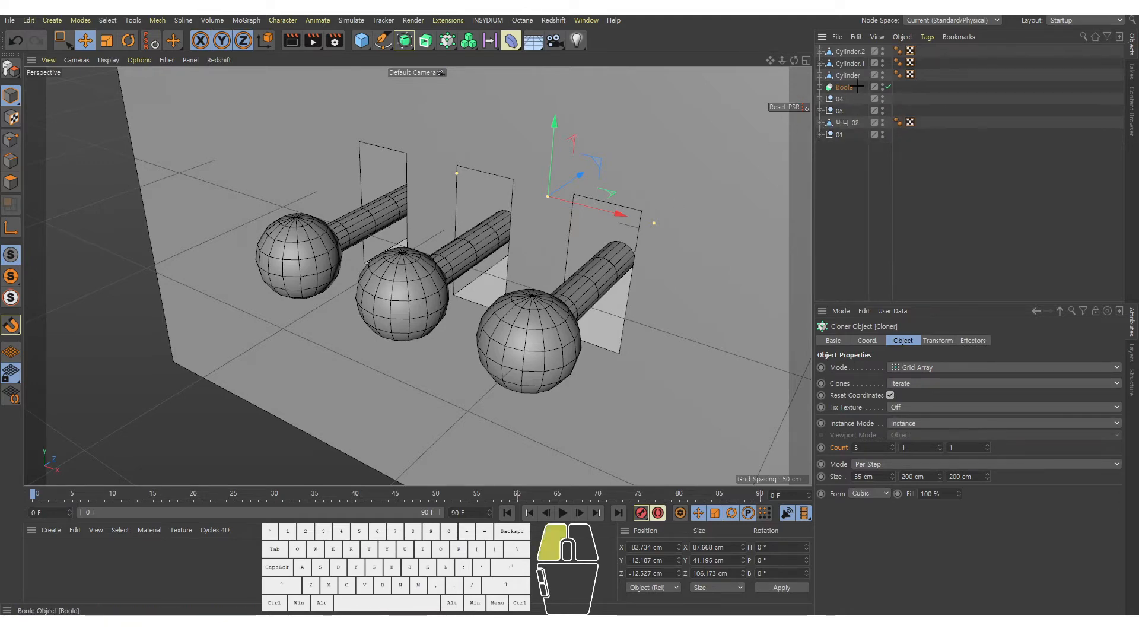
left_click(857, 87)
left_click(845, 89)
right_click_drag(558, 224, 456, 243, "alt")
middle_click_drag(635, 204, 587, 239, "alt")
left_click_drag(569, 246, 462, 263, "alt")
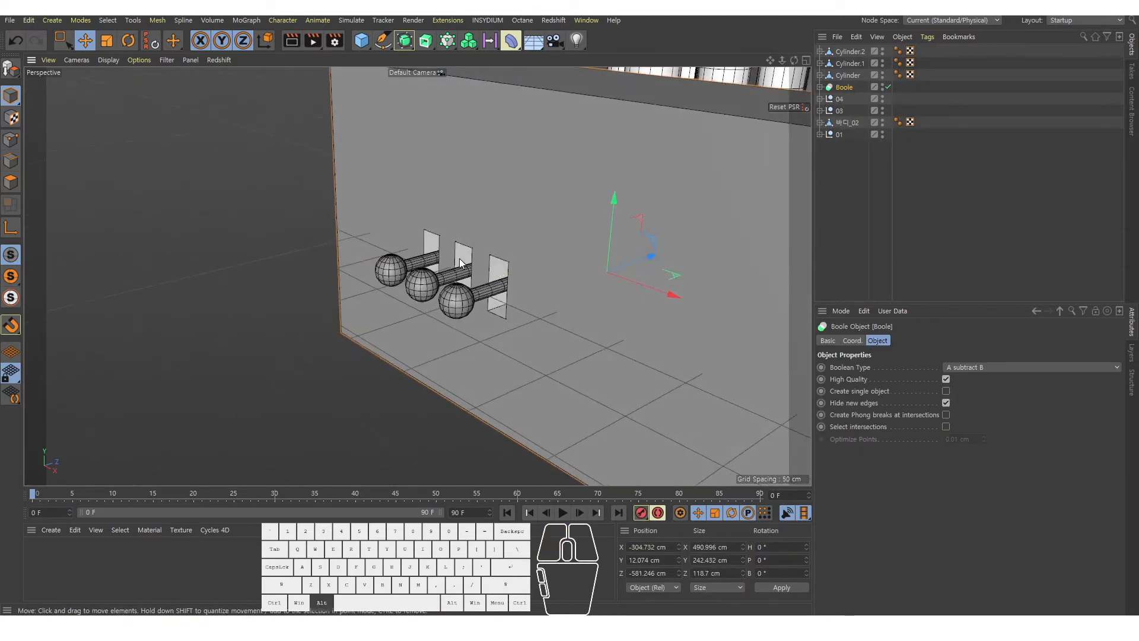
right_click_drag(460, 263, 546, 258, "alt")
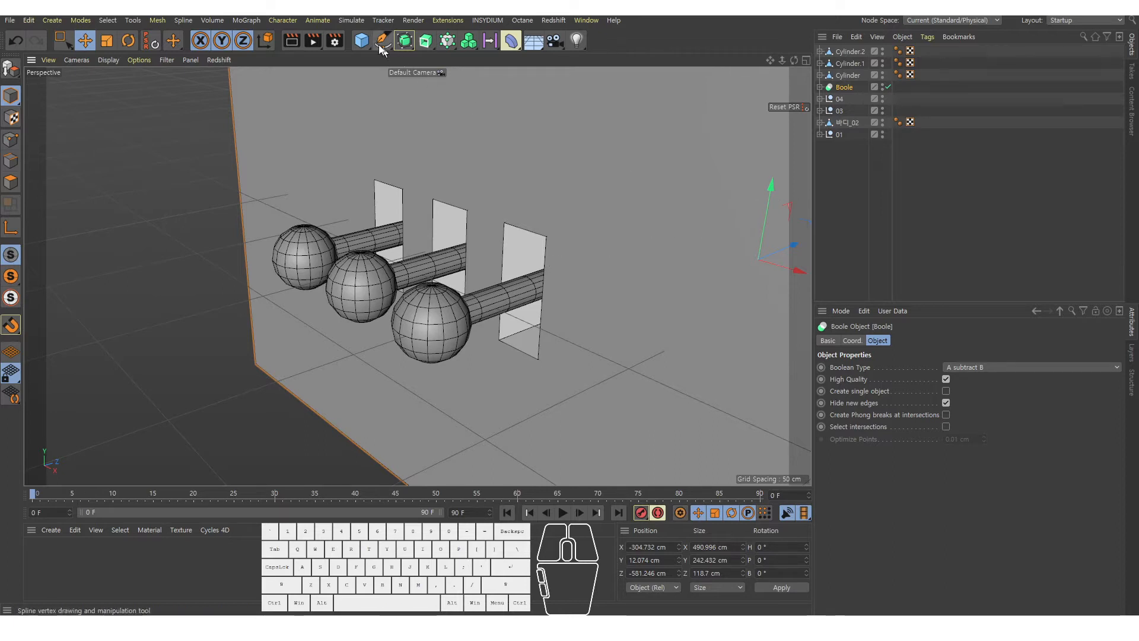
Step: Add a cylinder and move it in the Top view over the lever slots, to X about -400.6 cm and Z about -557.4 cm
left_click_drag(361, 40, 610, 58)
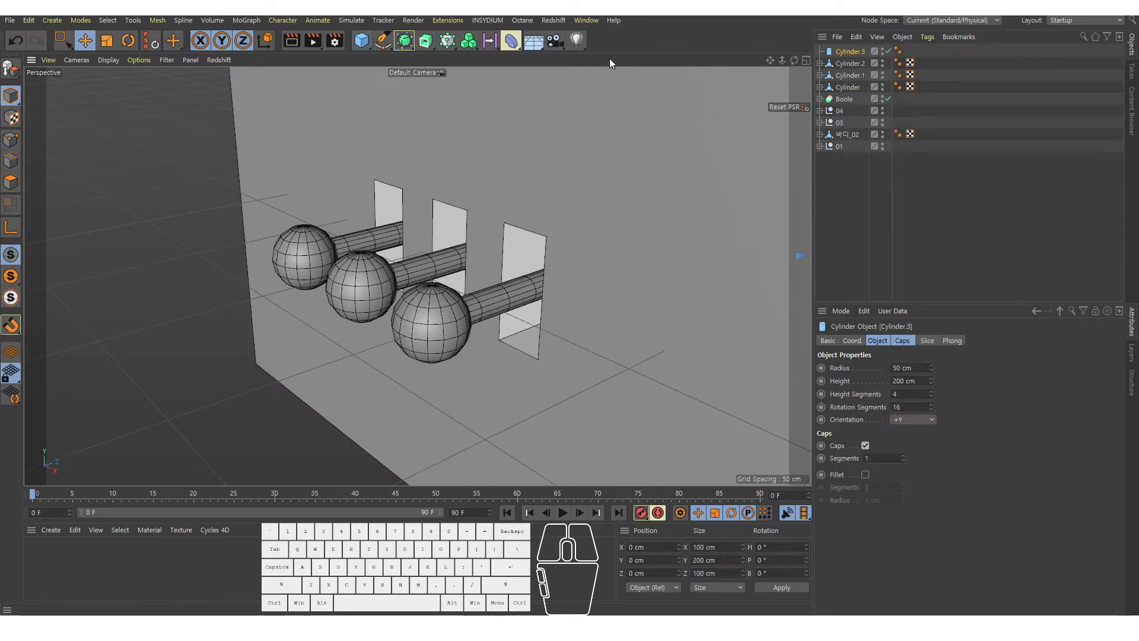
middle_click(579, 179)
middle_click(578, 180)
right_click_drag(578, 179, 462, 184, "alt")
middle_click_drag(586, 145, 544, 265, "alt")
right_click_drag(544, 265, 592, 246, "alt")
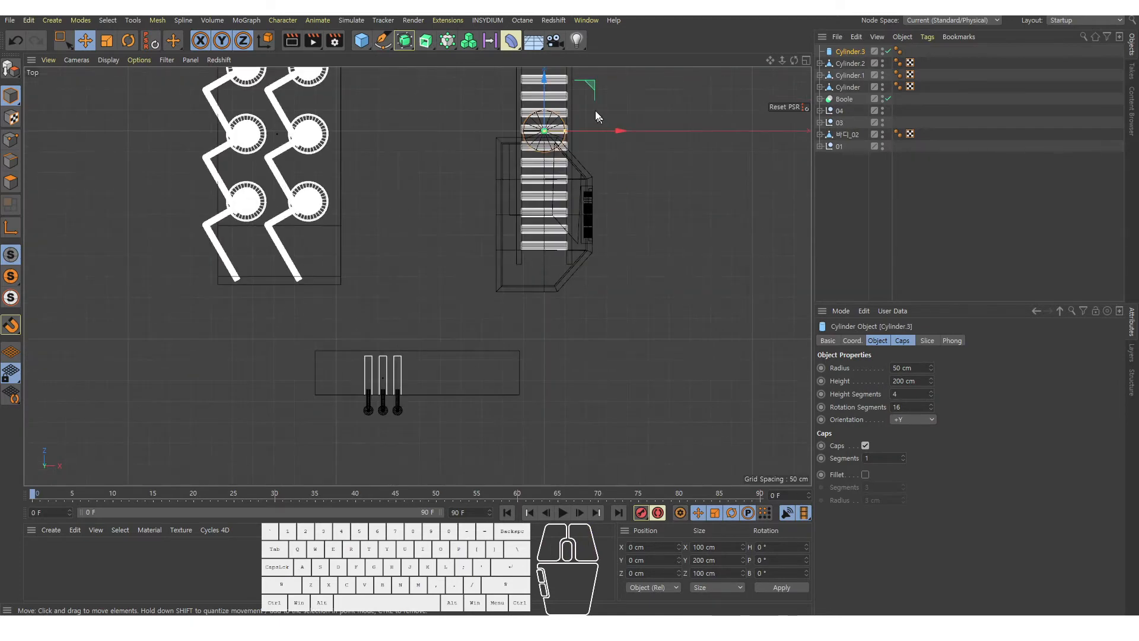
left_click_drag(591, 83, 425, 290)
right_click_drag(425, 290, 476, 322, "alt")
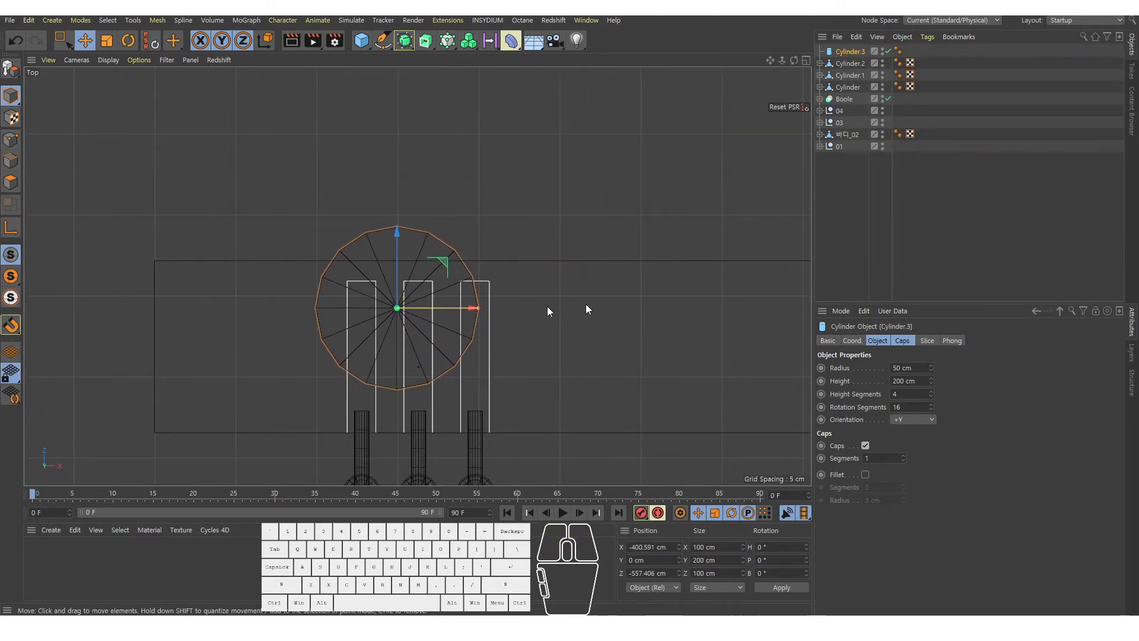
Step: Set the new cylinder's orientation to +X and reduce its height to about 18.2 cm
left_click(898, 420)
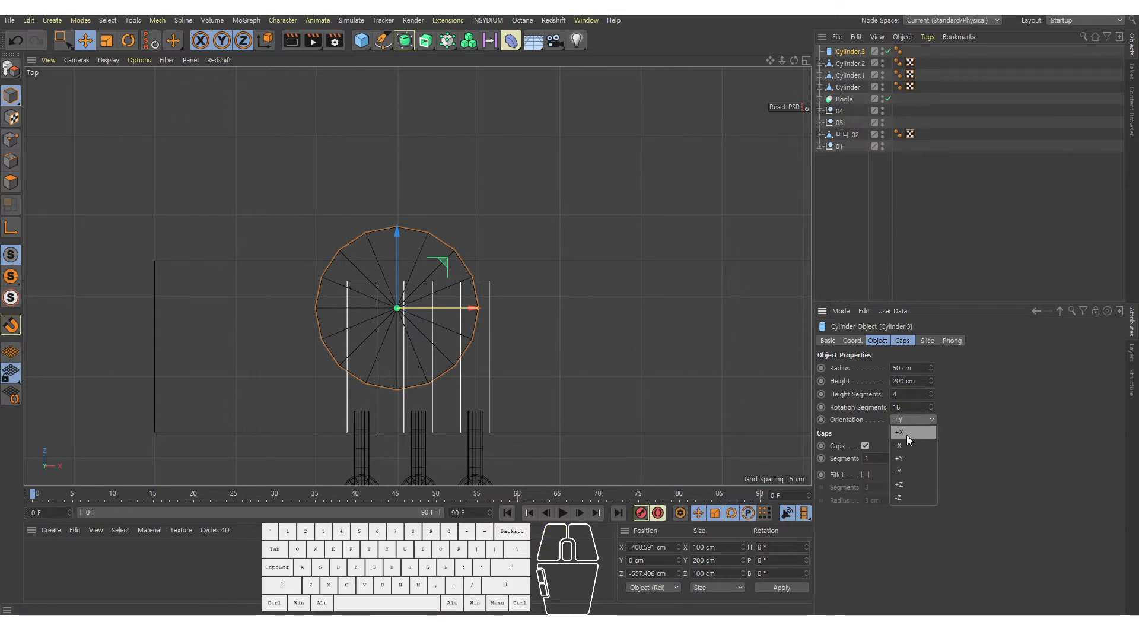
left_click(907, 434)
scroll(492, 291, "up", 1)
middle_click_drag(496, 282, 526, 228, "alt")
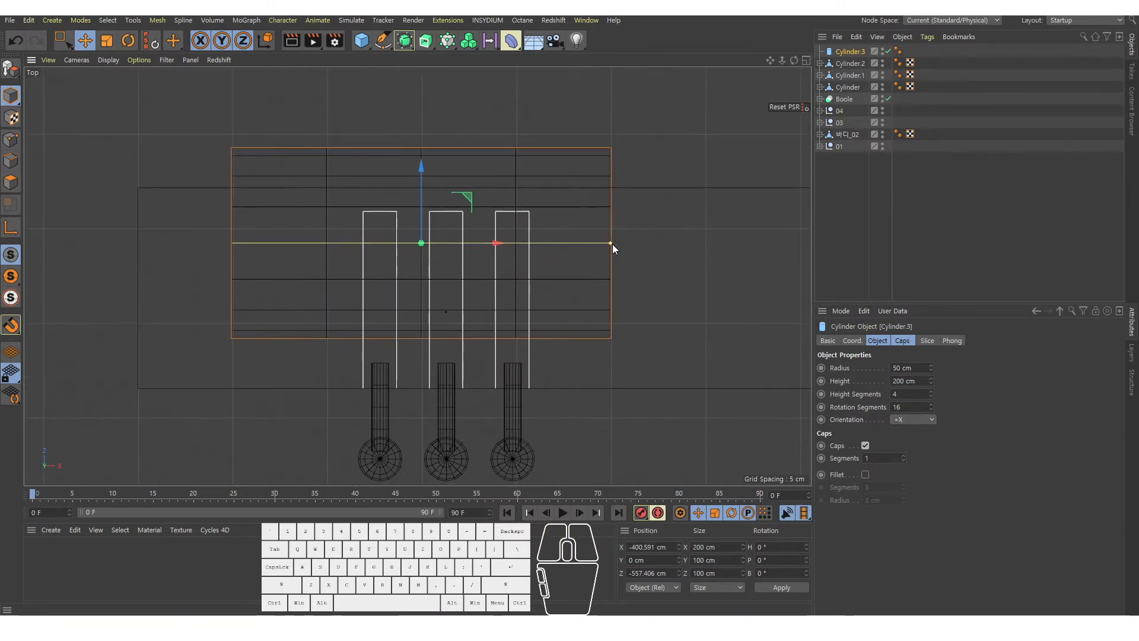
left_click_drag(611, 243, 438, 238)
right_click_drag(424, 272, 469, 257, "alt")
middle_click_drag(460, 255, 399, 150, "alt")
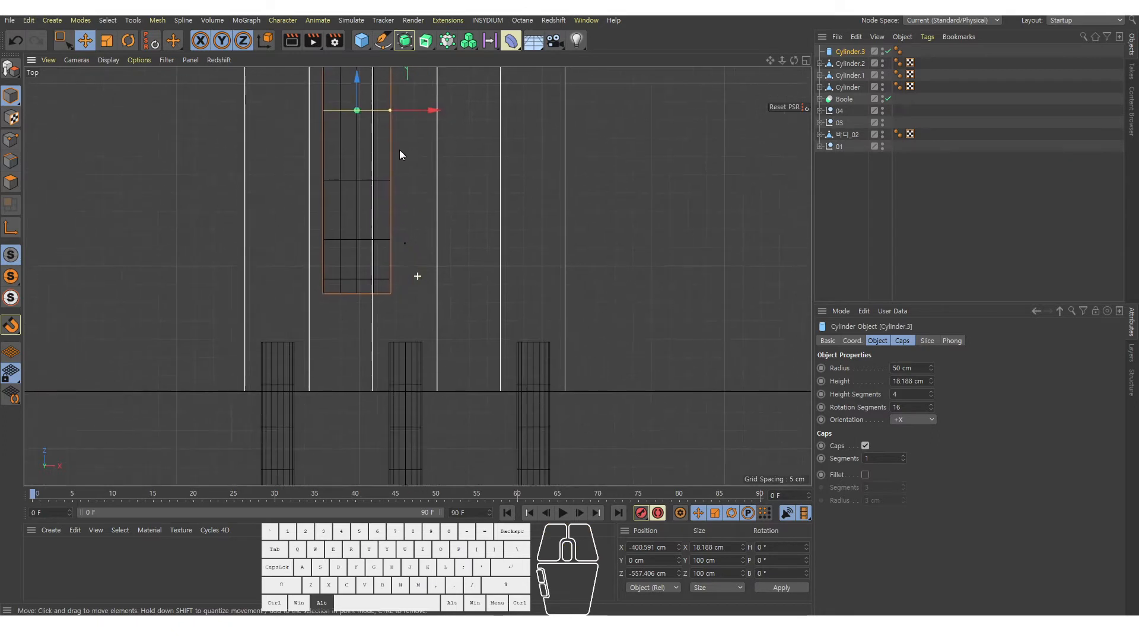
Step: Place the cylinder at the middle lever, X about -387.6 cm and Z about -632.3 cm, with radius about 12.7 cm and height about 14.1 cm
left_click_drag(415, 113, 458, 119)
right_click_drag(458, 118, 427, 176, "alt")
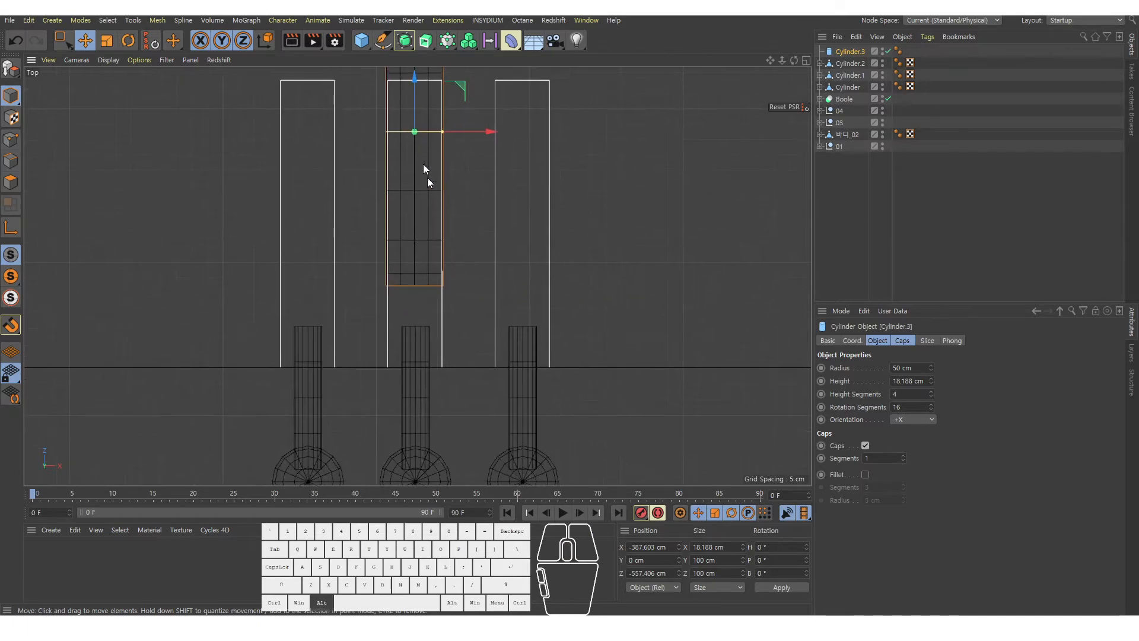
left_click_drag(414, 87, 394, 316)
middle_click(408, 389)
middle_click(312, 191)
left_click_drag(437, 214, 378, 276, "alt")
scroll(469, 261, "up", 10)
right_click_drag(379, 275, 393, 282, "alt")
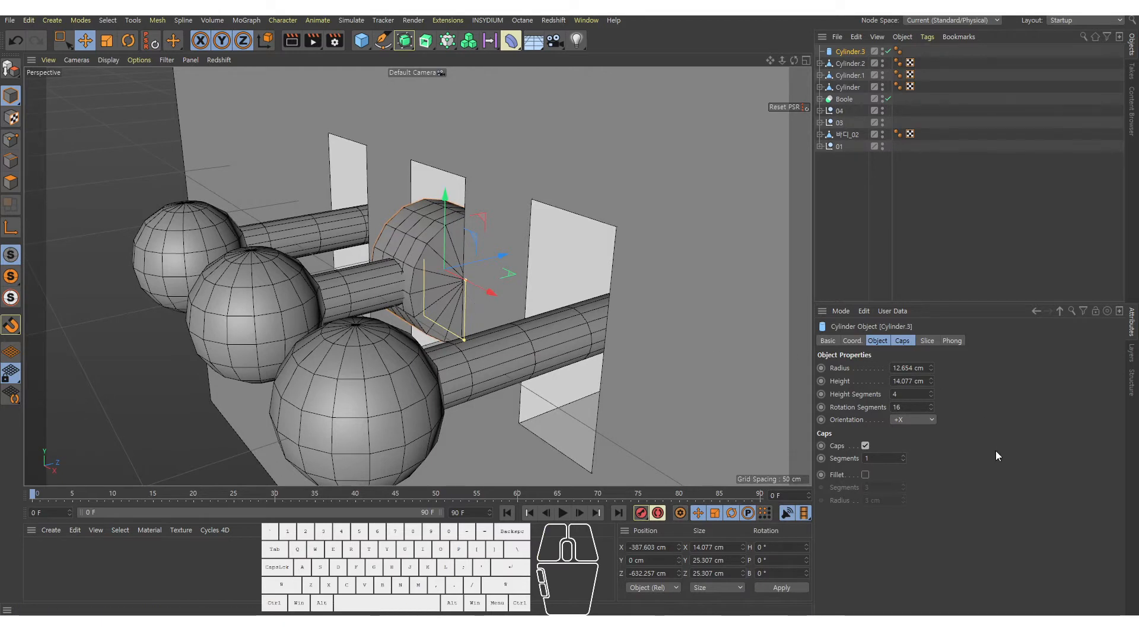
Step: Set the cylinder's height segments to 1 and rotation segments to 32
double_click(897, 394)
type("1")
left_click(914, 408)
type("32")
key("Return")
Step: Enlarge the cylinder's radius to about 20.6 cm and push it back into the middle slot to Z about -616.7 cm
left_click_drag(520, 252, 433, 242, "alt")
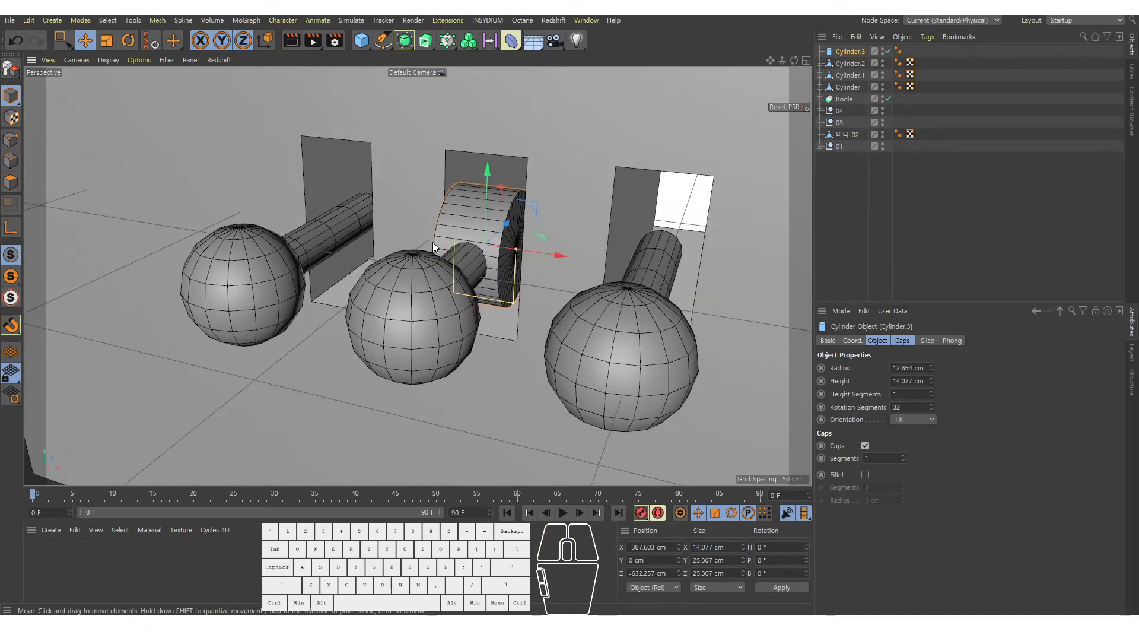
left_click_drag(432, 242, 485, 311, "alt")
left_click_drag(522, 221, 546, 218)
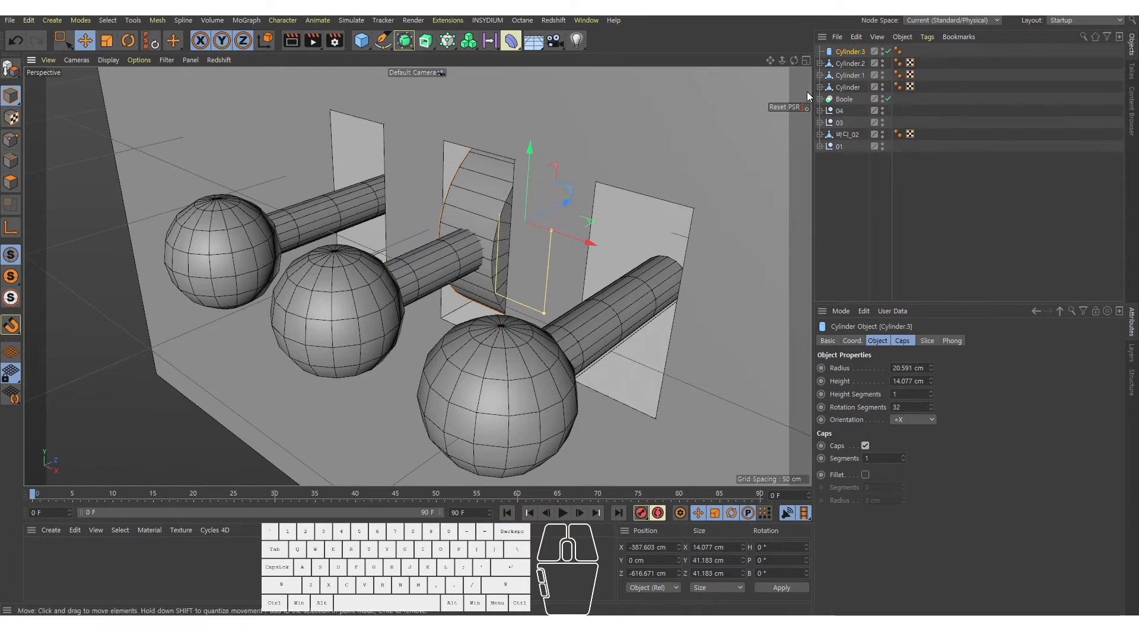
Step: Make the middle lever, Cylinder.1, a child of the new cylinder, Cylinder.3
left_click(413, 269)
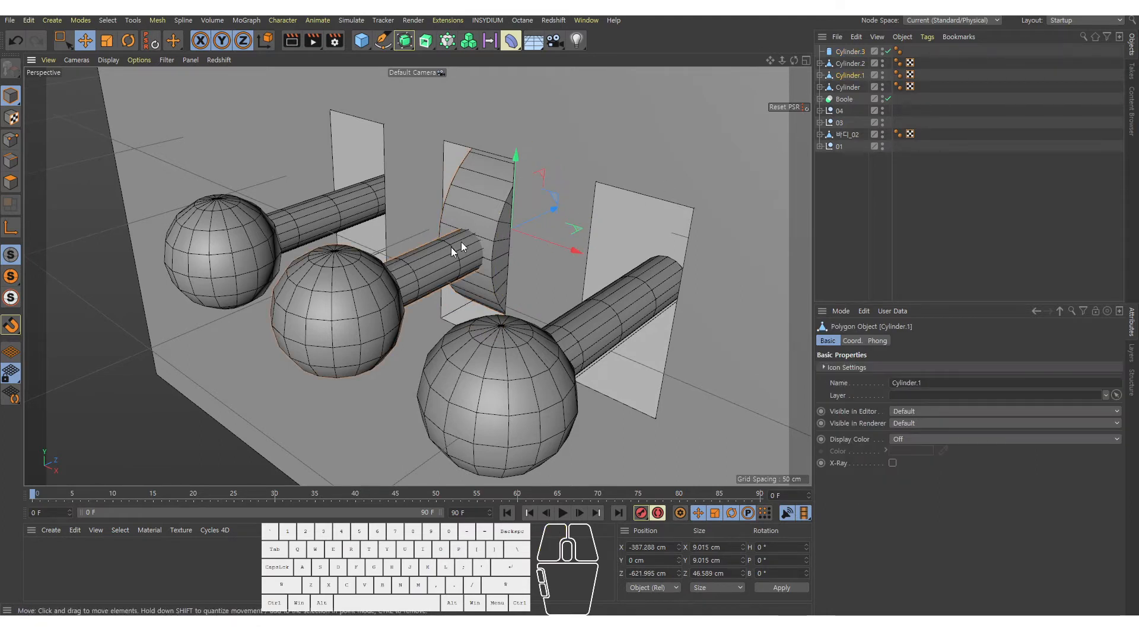
left_click_drag(845, 75, 852, 51)
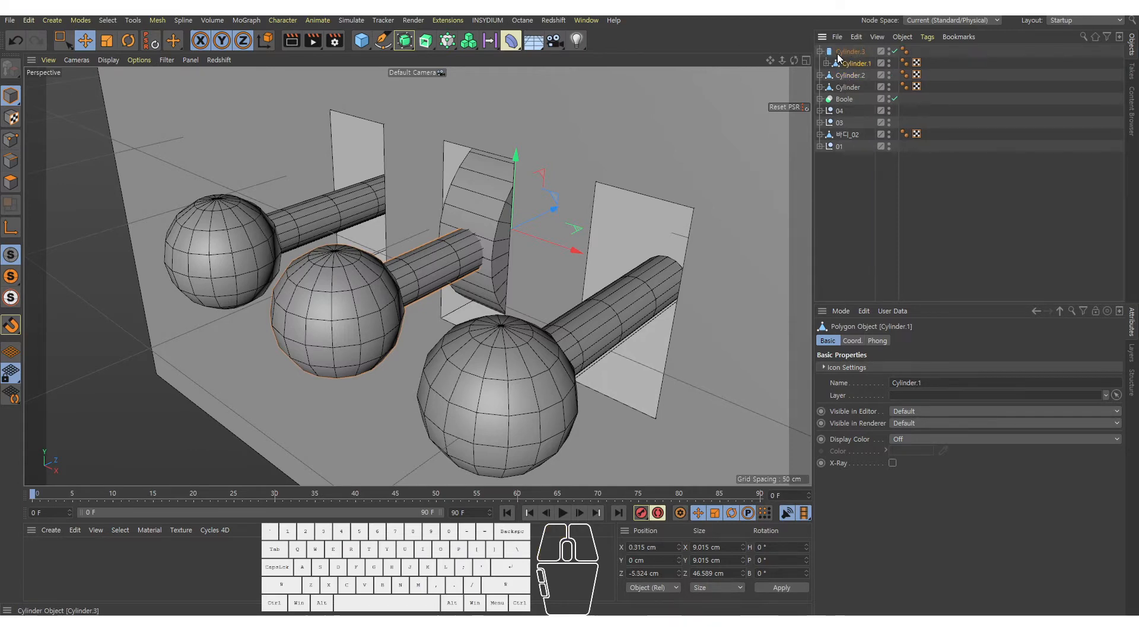
right_click_drag(569, 245, 505, 252, "alt")
left_click_drag(505, 252, 509, 248, "alt")
Step: Test-rotate the new cylinder together with its child lever and undo the rotation
left_click(853, 52)
middle_click_drag(588, 239, 545, 257, "alt")
left_click_drag(487, 230, 479, 257)
key("ctrl+z")
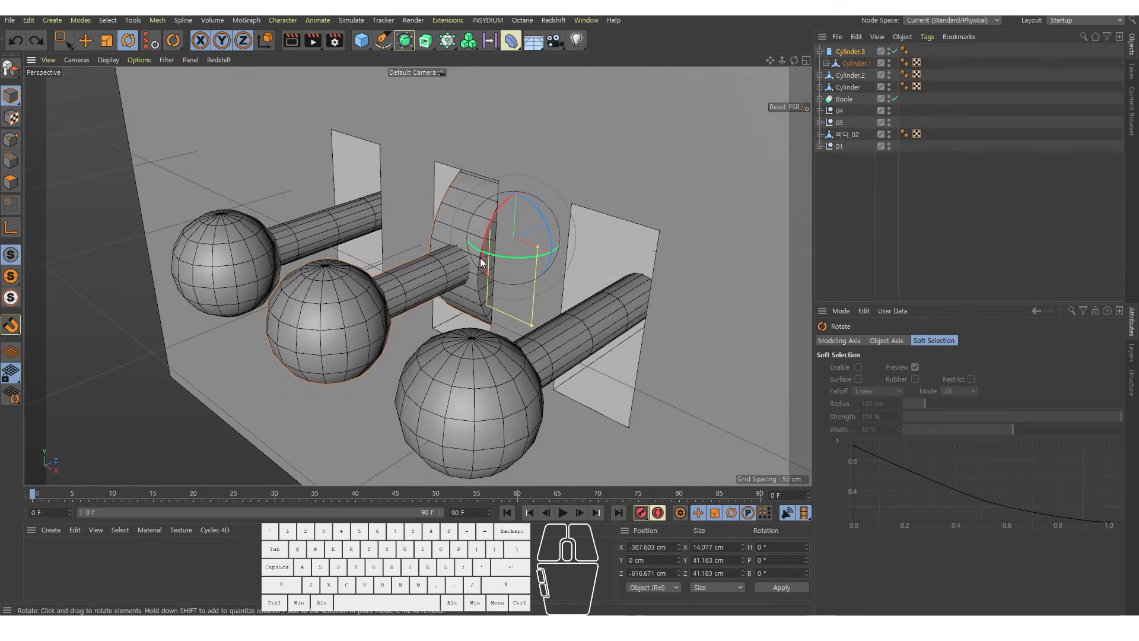
Step: Rename the right lever, Cylinder.2, as 03 and the left lever, Cylinder, as 01
left_click(978, 103)
left_click(850, 75)
left_click(863, 162)
double_click(855, 75)
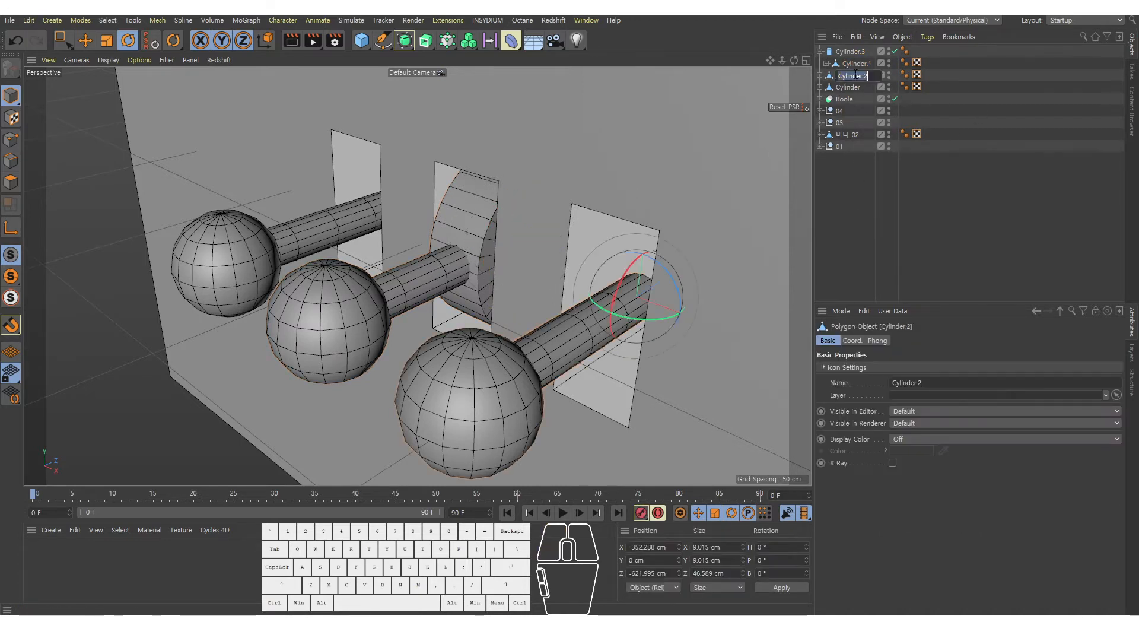
type("03")
key("Return")
double_click(847, 87)
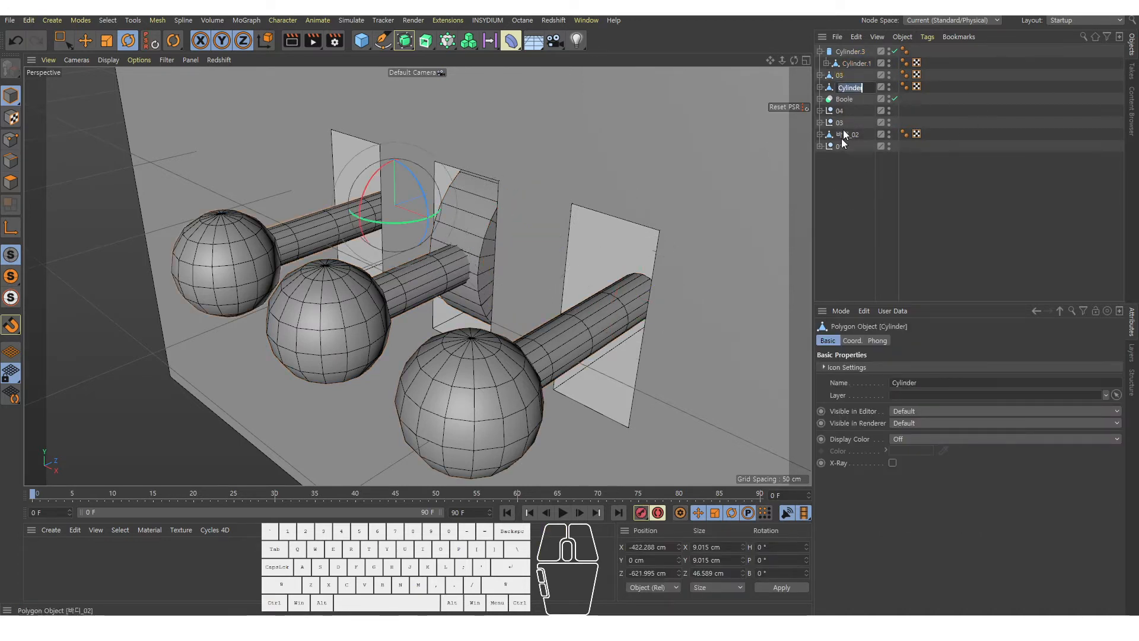
type("1")
key("BackSpace")
type("01")
key("Return")
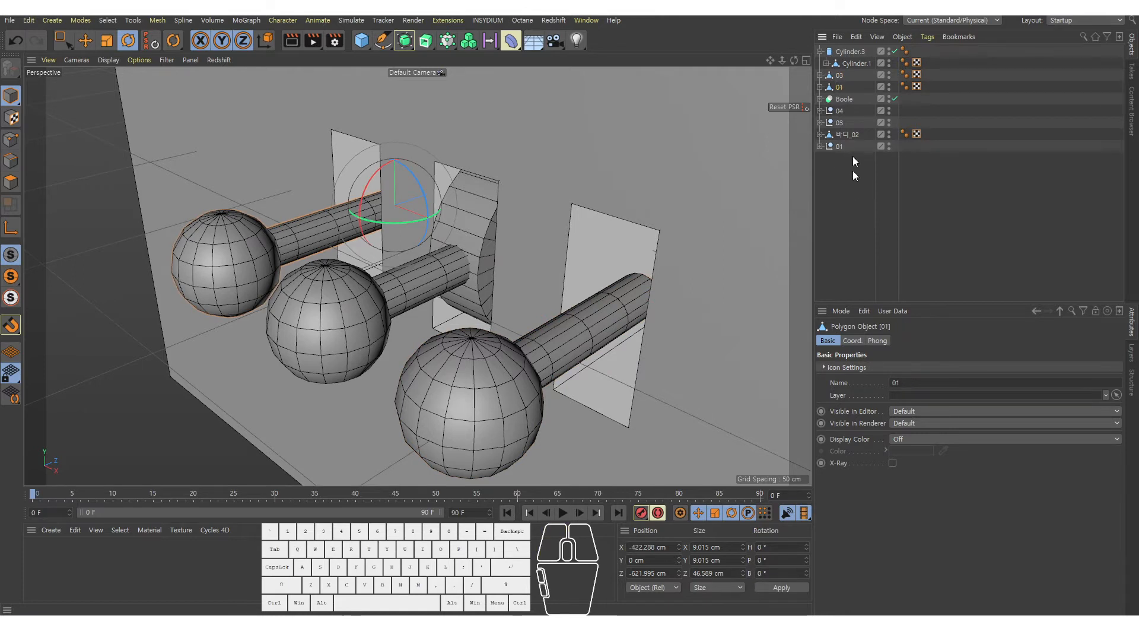
Step: Rename the middle lever as 02
double_click(852, 64)
type("02")
key("Return")
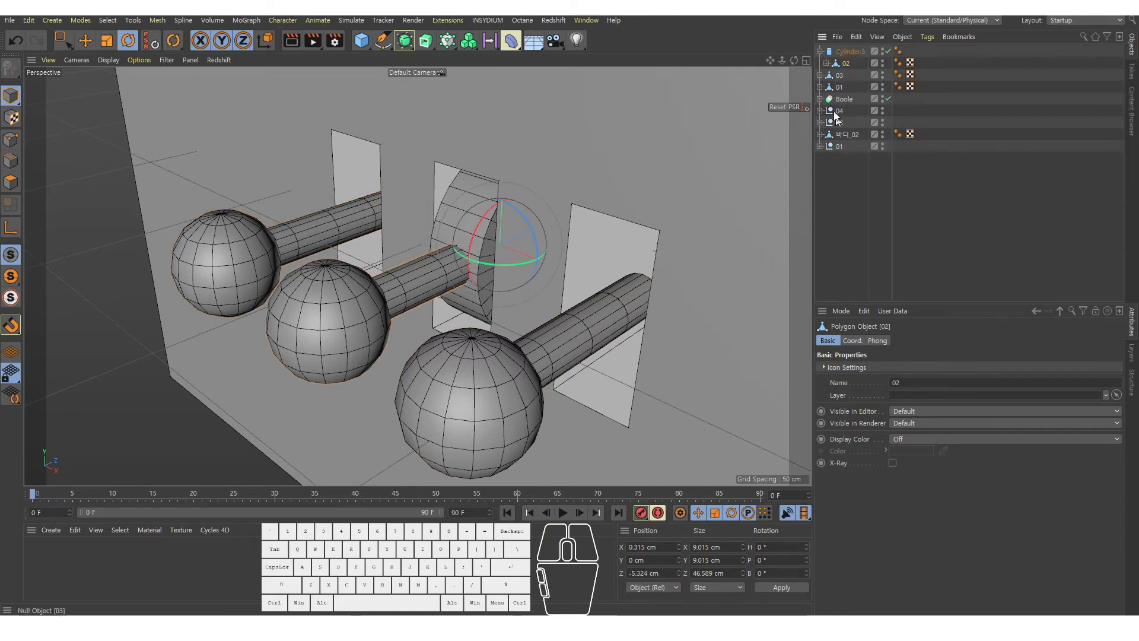
Step: Take lever 02 out of the cylinder's hierarchy so it is a separate object
left_click(856, 53)
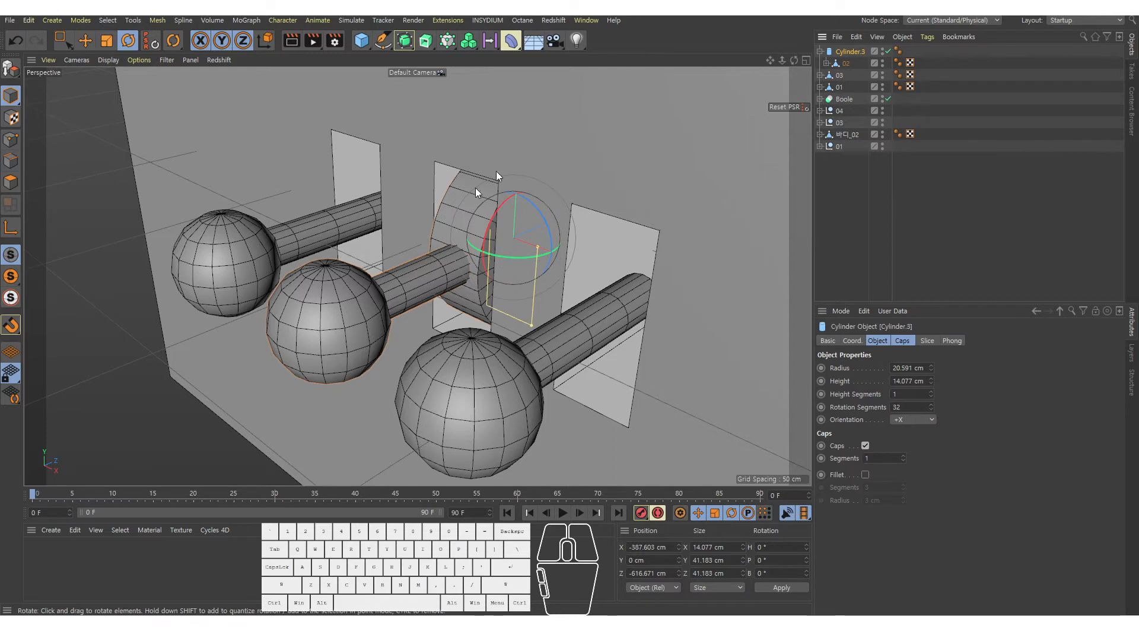
left_click(843, 62)
left_click_drag(851, 70, 851, 70)
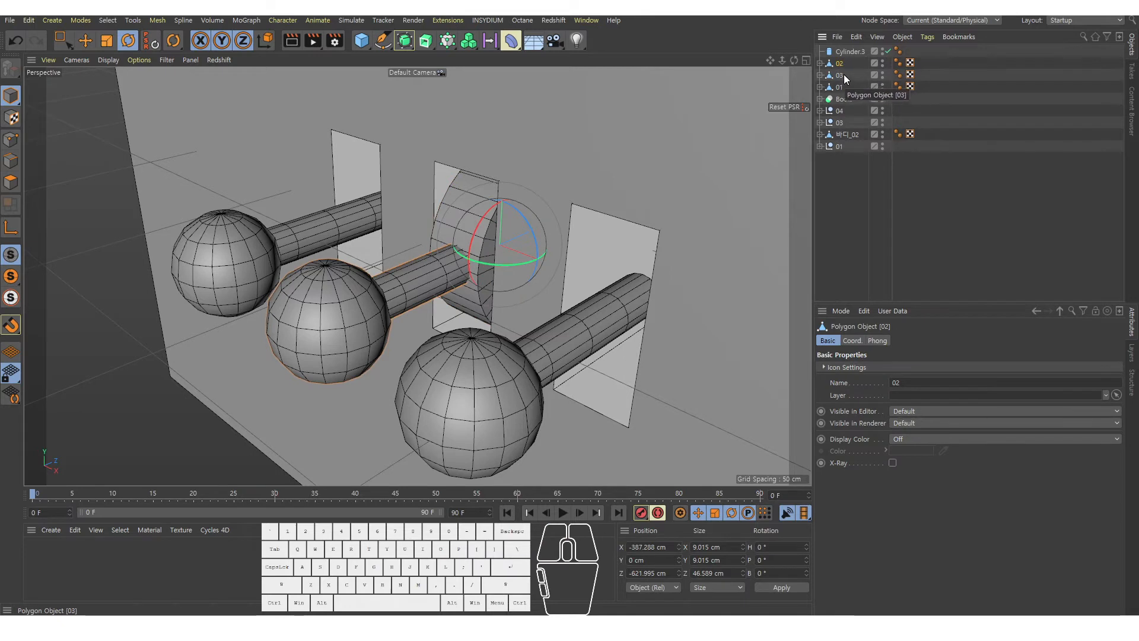
Step: Delete the outer levers 03 and 01 and nest lever 02 under the cylinder again
left_click(842, 73)
key("Delete")
left_click(838, 75)
key("Delete")
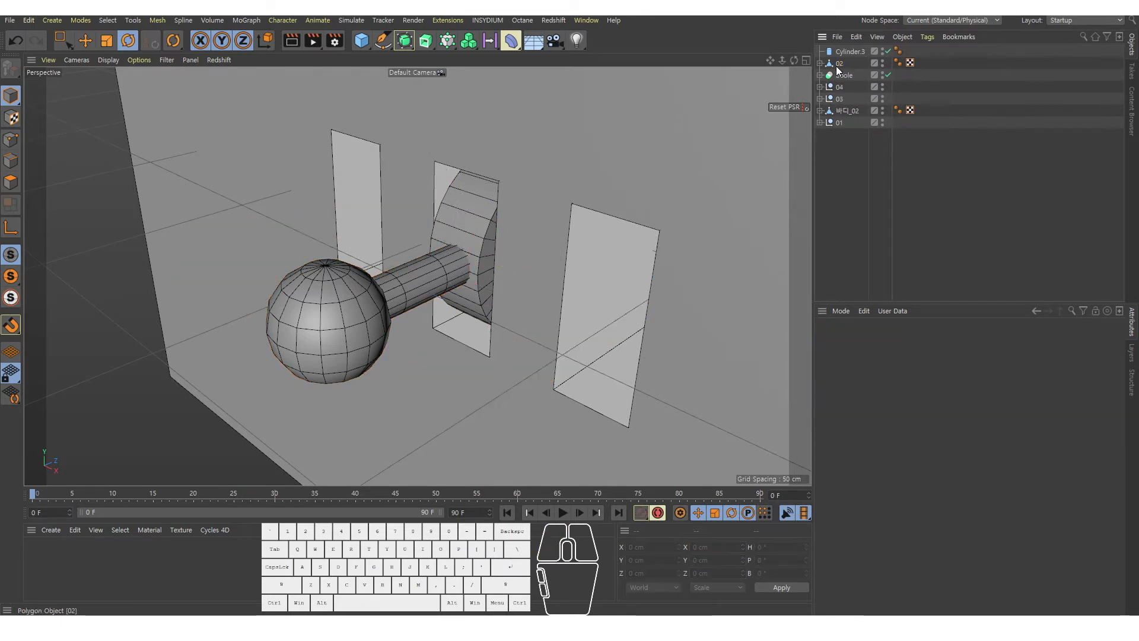
left_click_drag(837, 68, 845, 56)
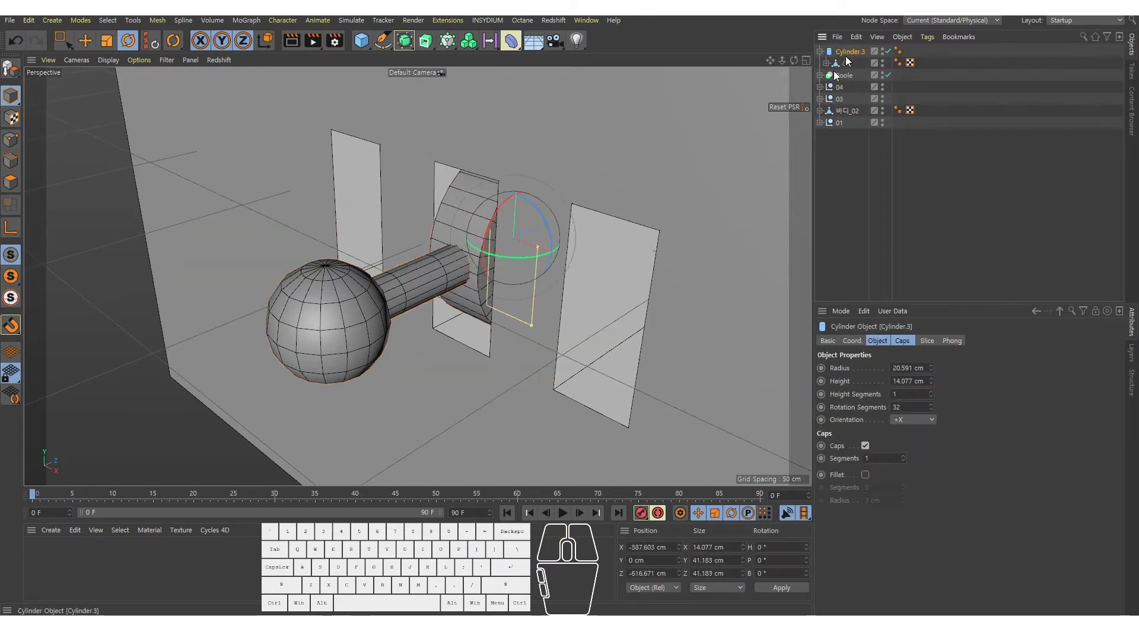
Step: Copy the cylinder with its lever along X in the Front view into the right slot and the left slot, at X about -421.9 cm
key("e")
middle_click(493, 288)
middle_click(500, 394)
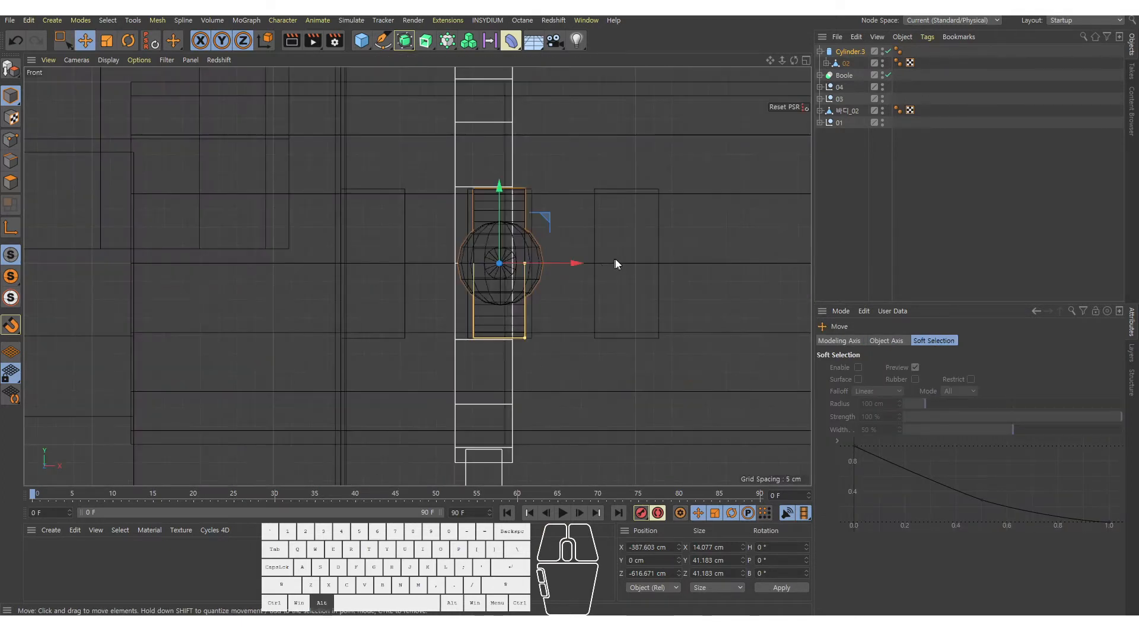
scroll(593, 261, "up", 2)
left_click_drag(529, 266, 393, 262)
middle_click(402, 317)
middle_click(293, 196)
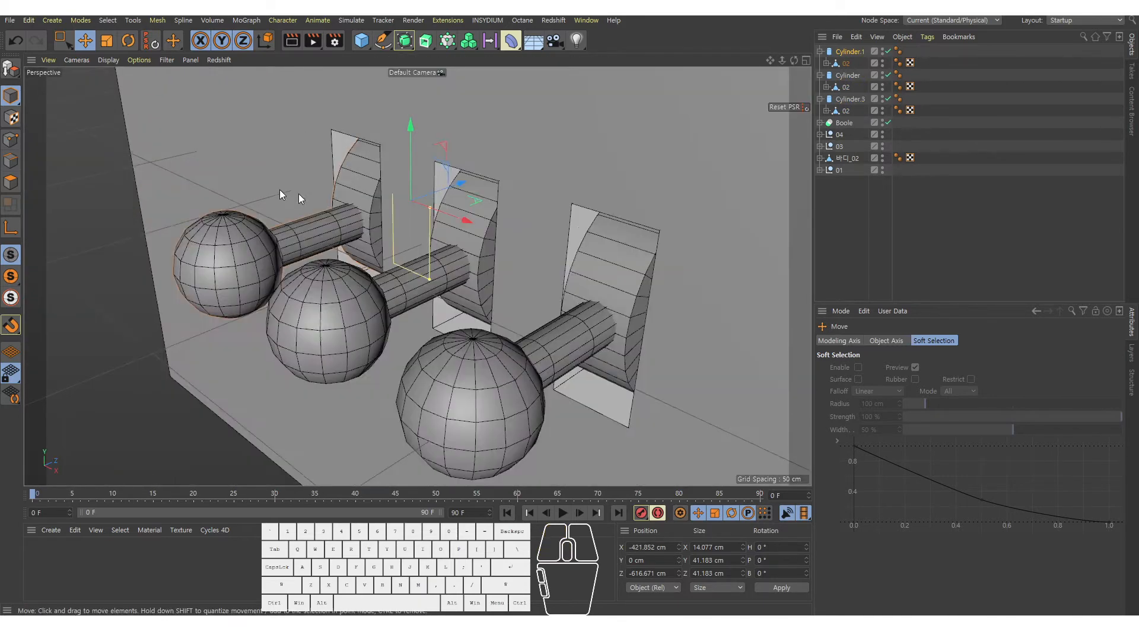
Step: Try scaling the whole Boole body down uniformly and undo the scaling
right_click_drag(292, 196, 469, 238, "alt")
left_click_drag(469, 238, 496, 190, "alt")
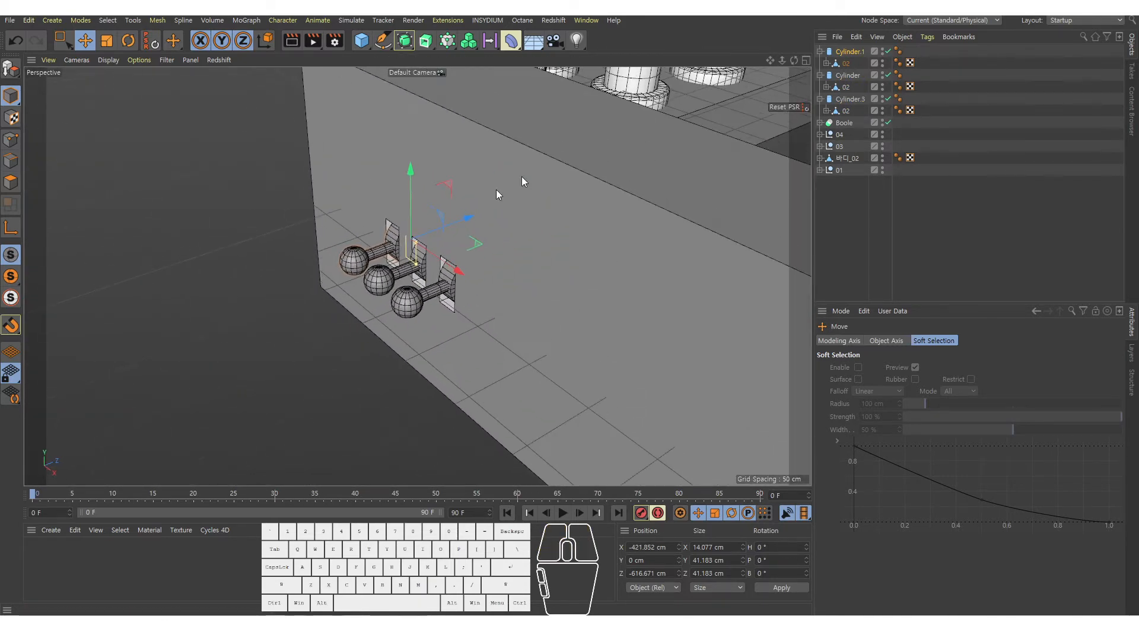
right_click_drag(450, 273, 411, 183, "alt")
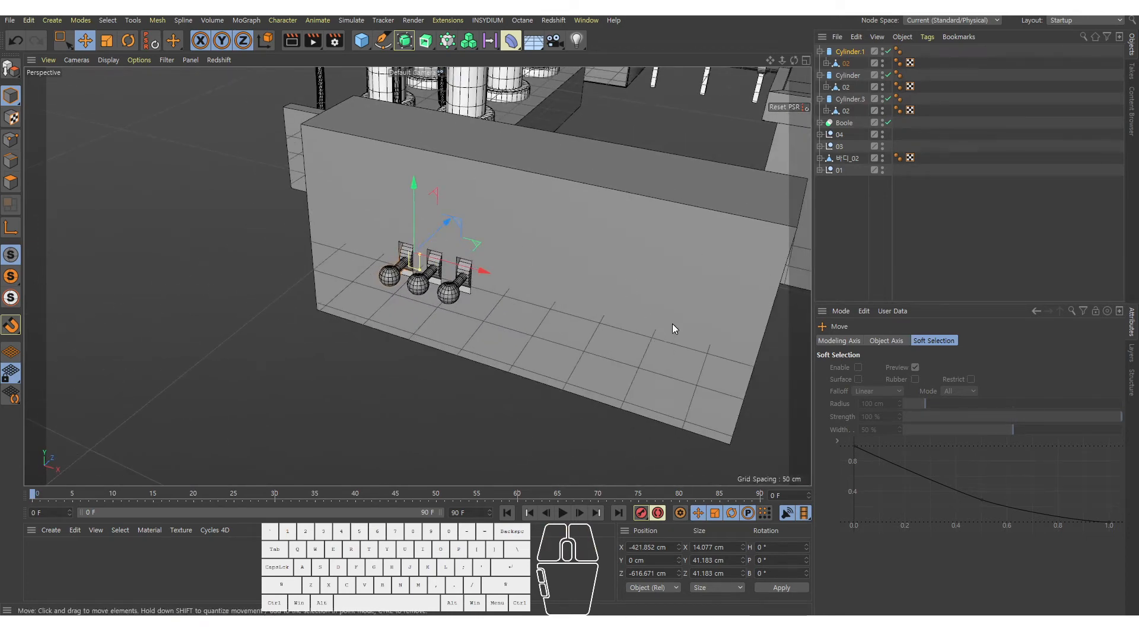
left_click_drag(604, 326, 482, 283, "alt")
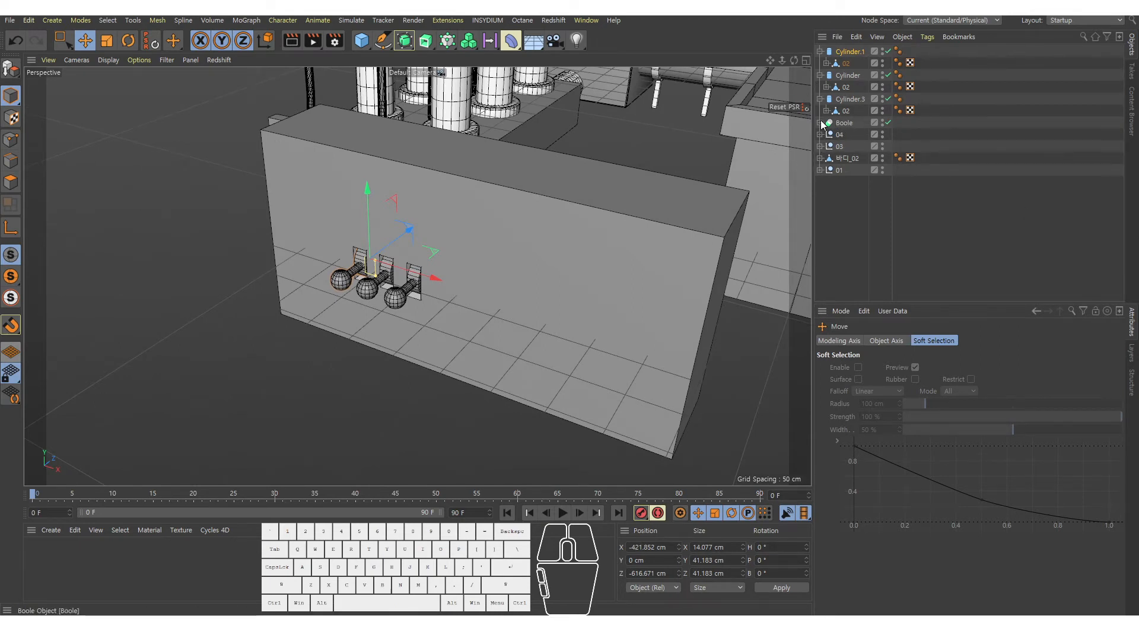
left_click(842, 123)
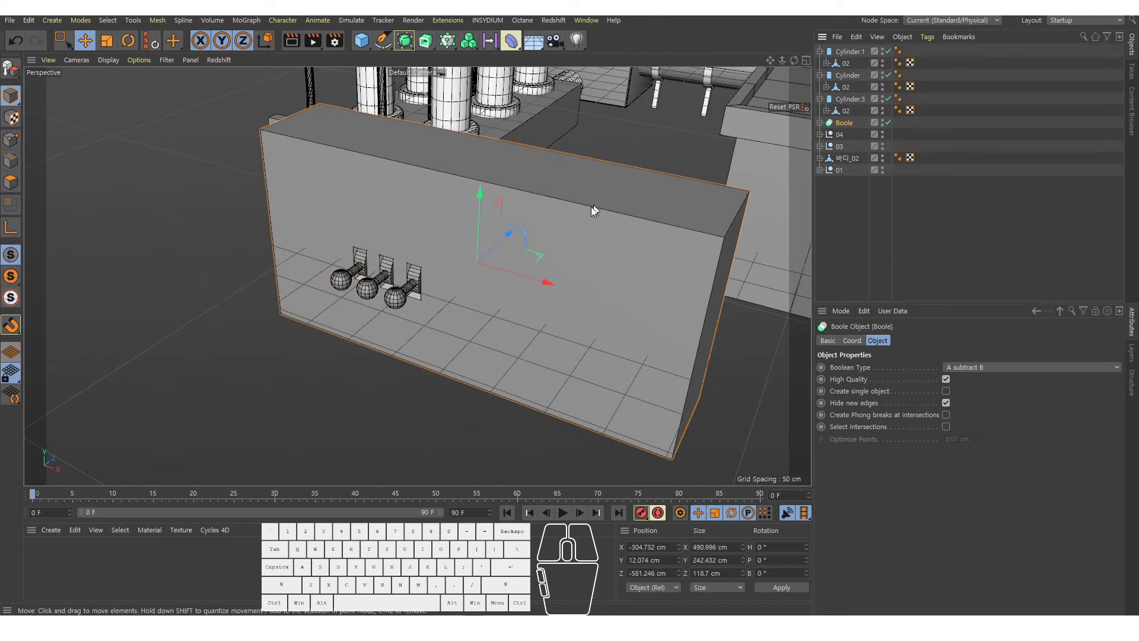
key("t")
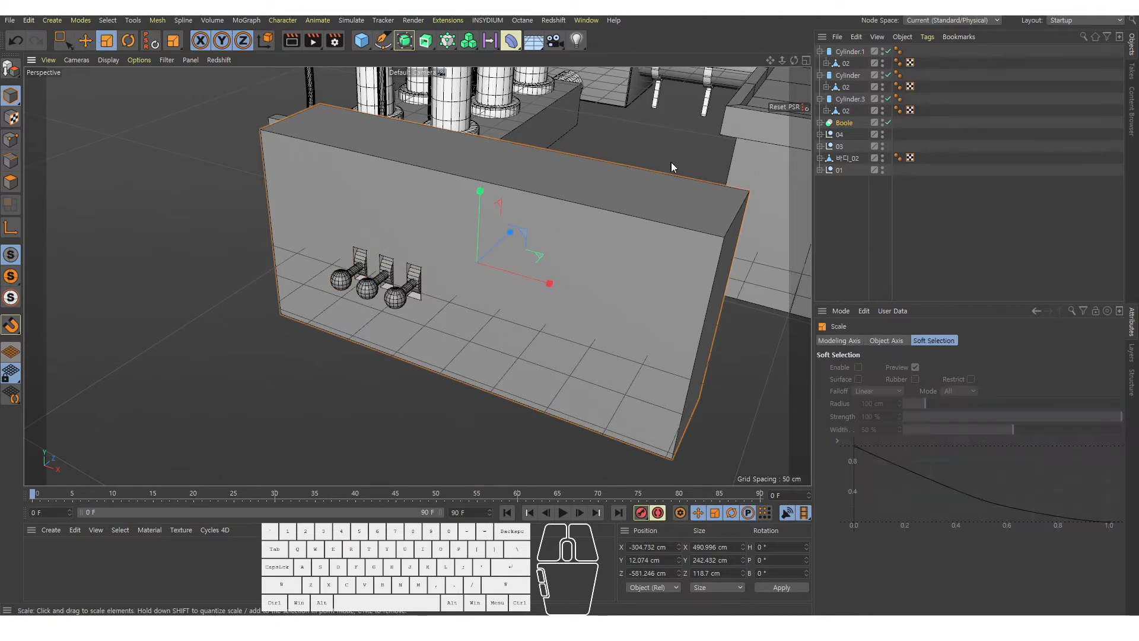
left_click_drag(671, 162, 566, 183)
key("ctrl+z")
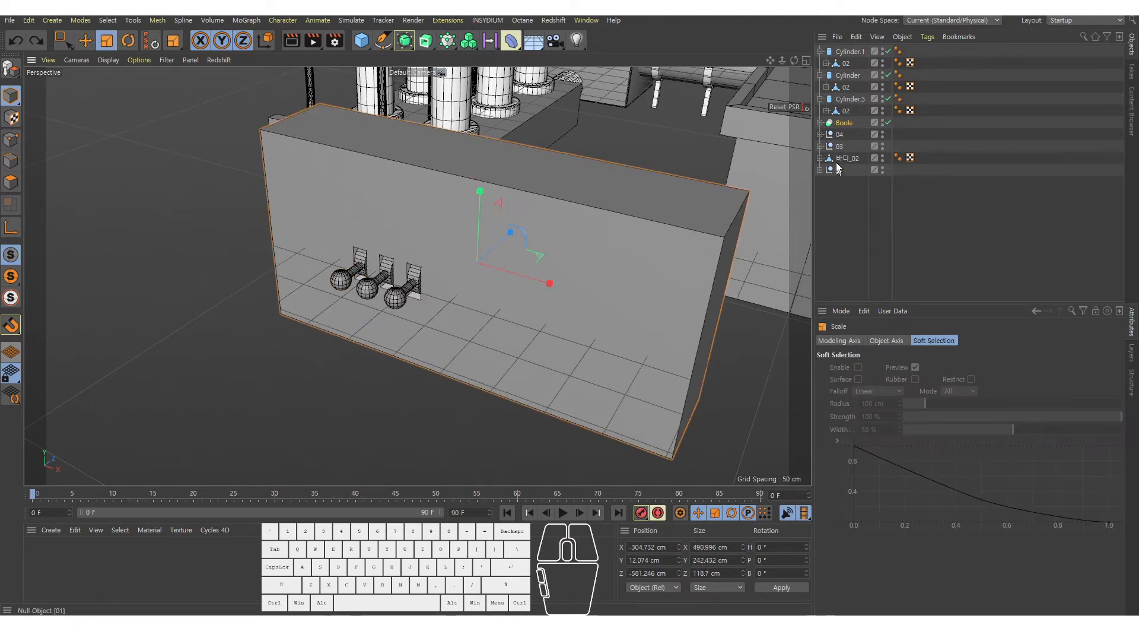
Step: Reduce the X size of the Boole's main body cube to about 187.1 cm
key("e")
left_click(819, 123)
left_click(849, 134)
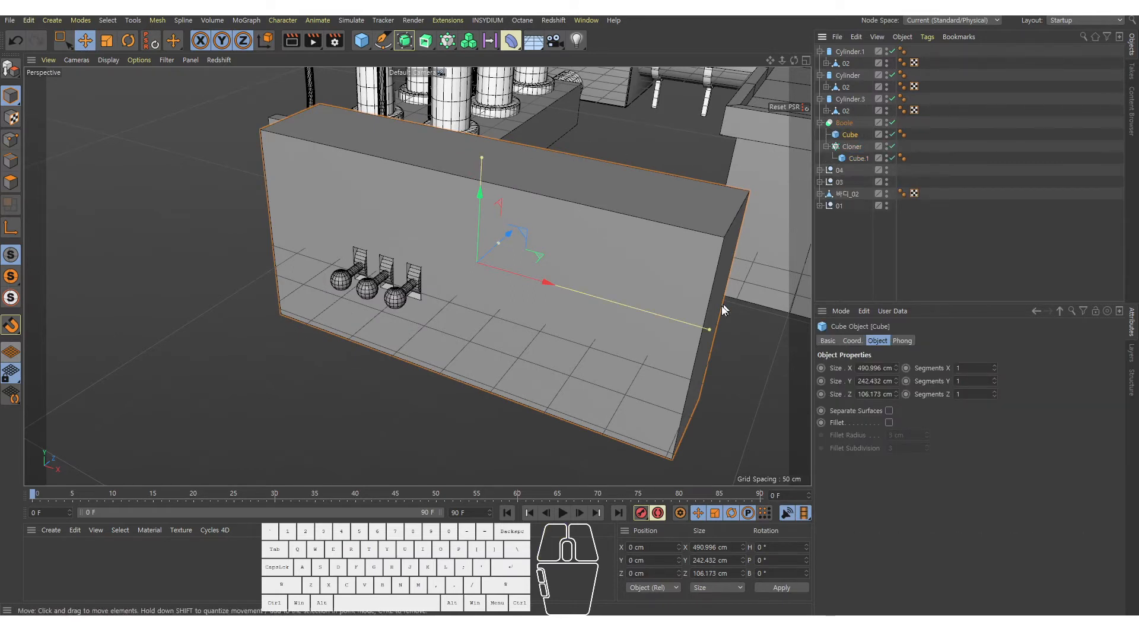
left_click_drag(710, 328, 557, 281)
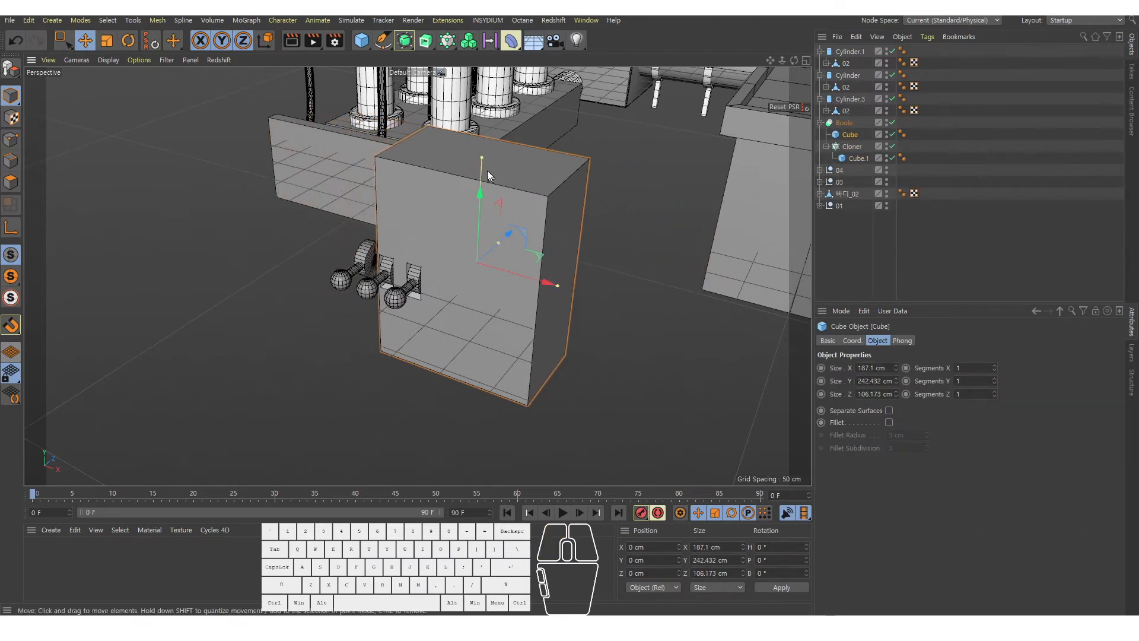
Step: Reduce the Y size of the Boole's main body cube to about 156.9 cm
left_click_drag(481, 159, 480, 194)
left_click_drag(383, 279, 438, 248, "alt")
right_click_drag(438, 248, 510, 237, "alt")
Step: Move the slot Cloner and the three lever cylinders together along X into the body's front, to X about -329.9 cm
left_click(844, 148)
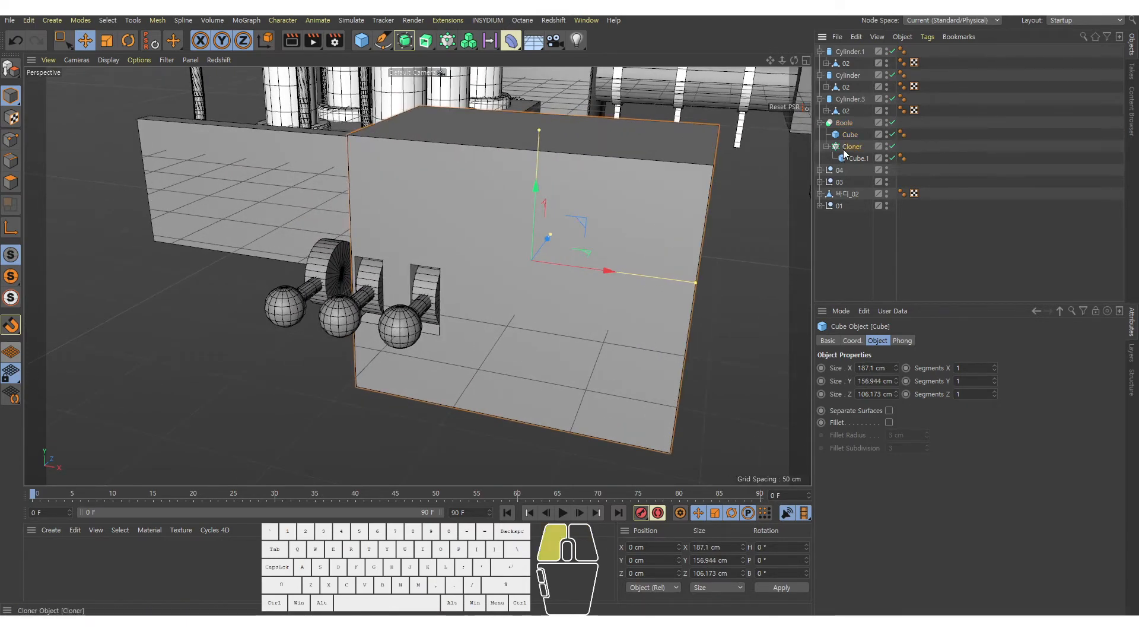
left_click(845, 100, "ctrl")
left_click(845, 77, "ctrl")
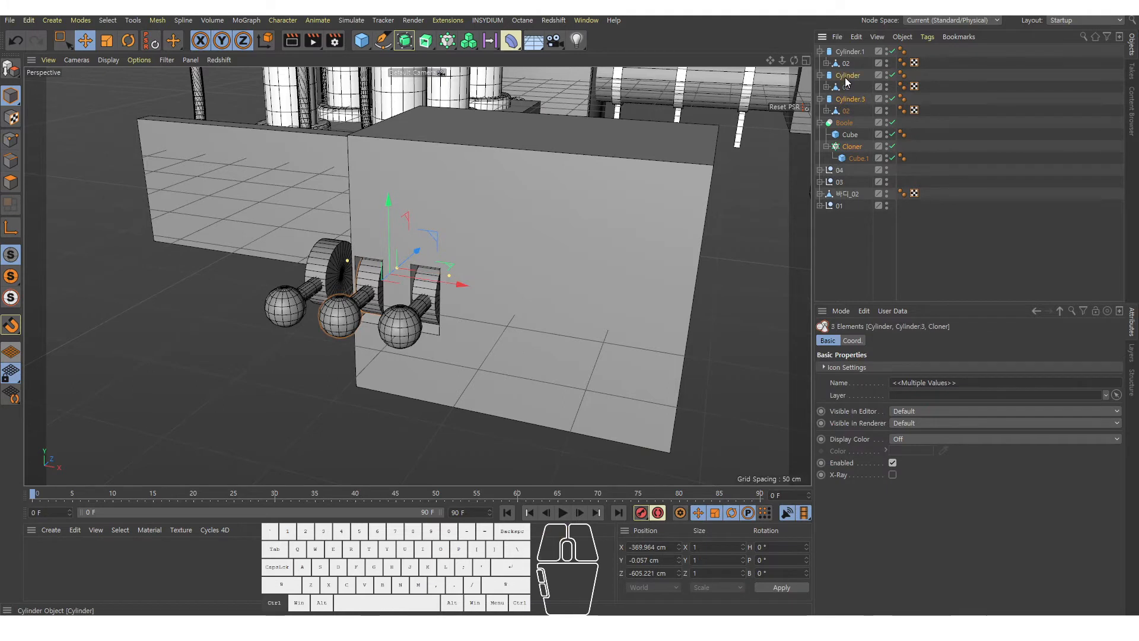
left_click(845, 52, "ctrl")
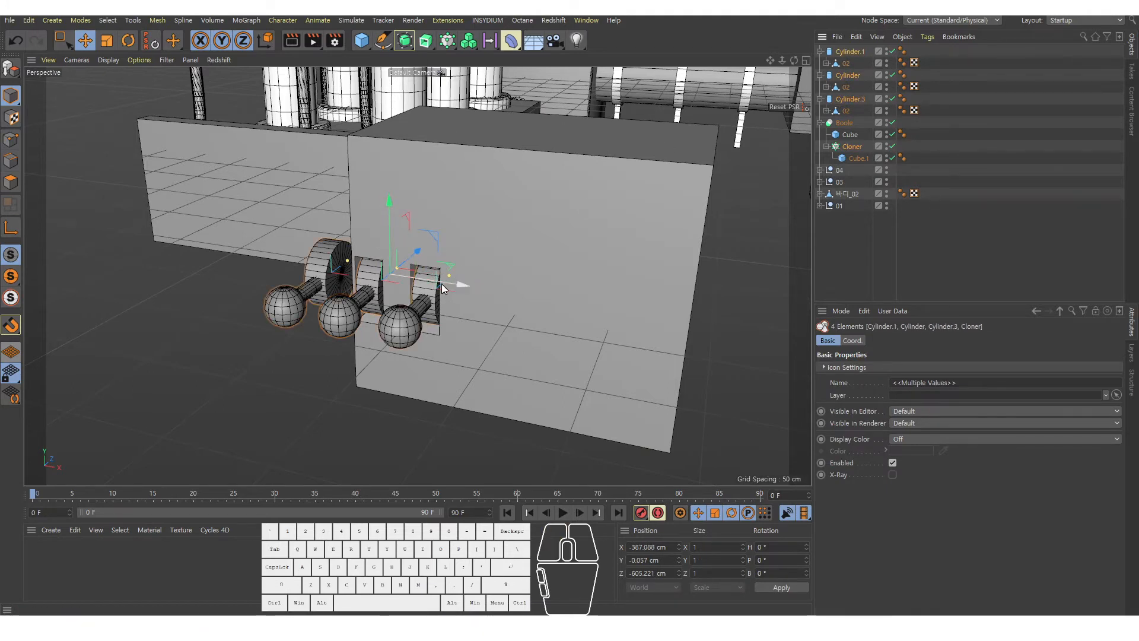
left_click_drag(435, 282, 325, 287)
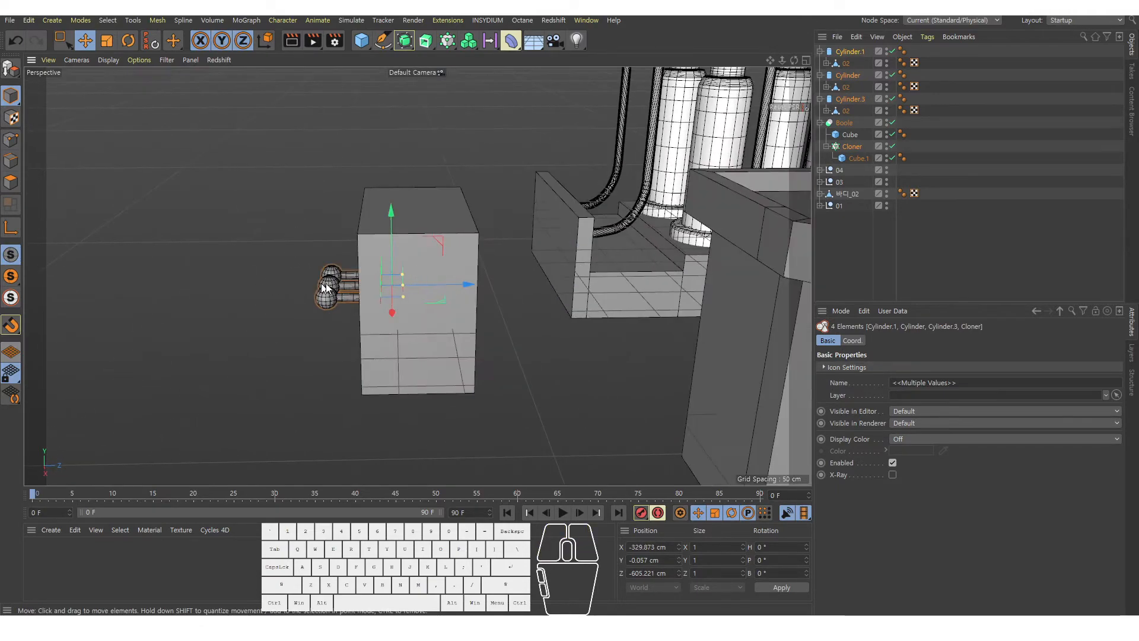
left_click_drag(428, 339, 304, 225, "alt")
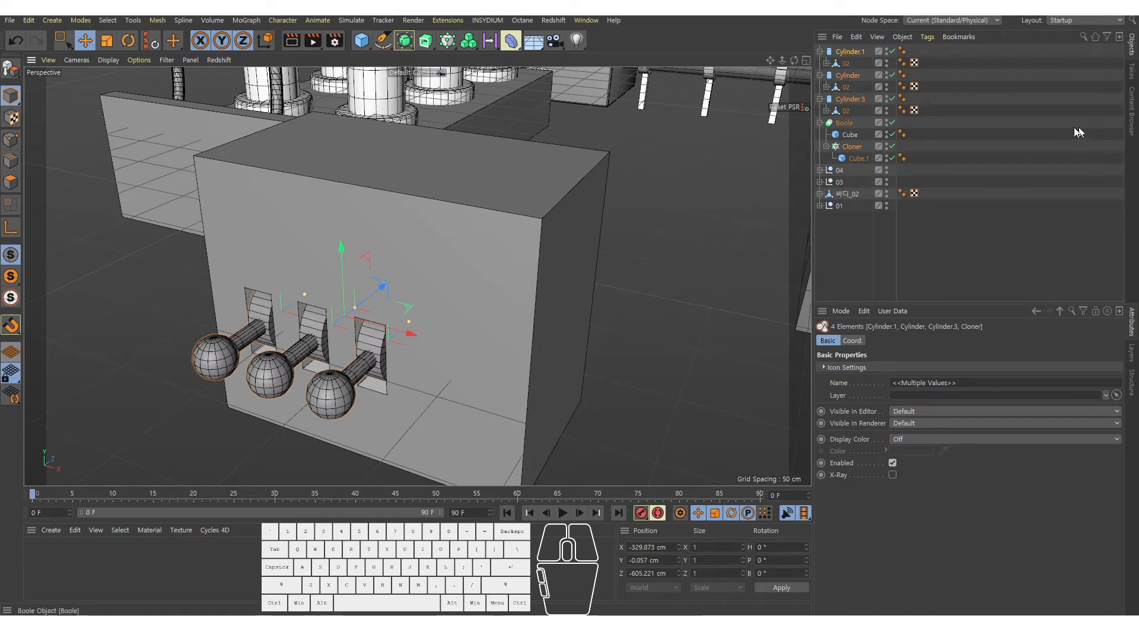
Step: Group the three cylinders with their levers under a null and name it 레버
left_click(820, 52)
left_click(820, 63)
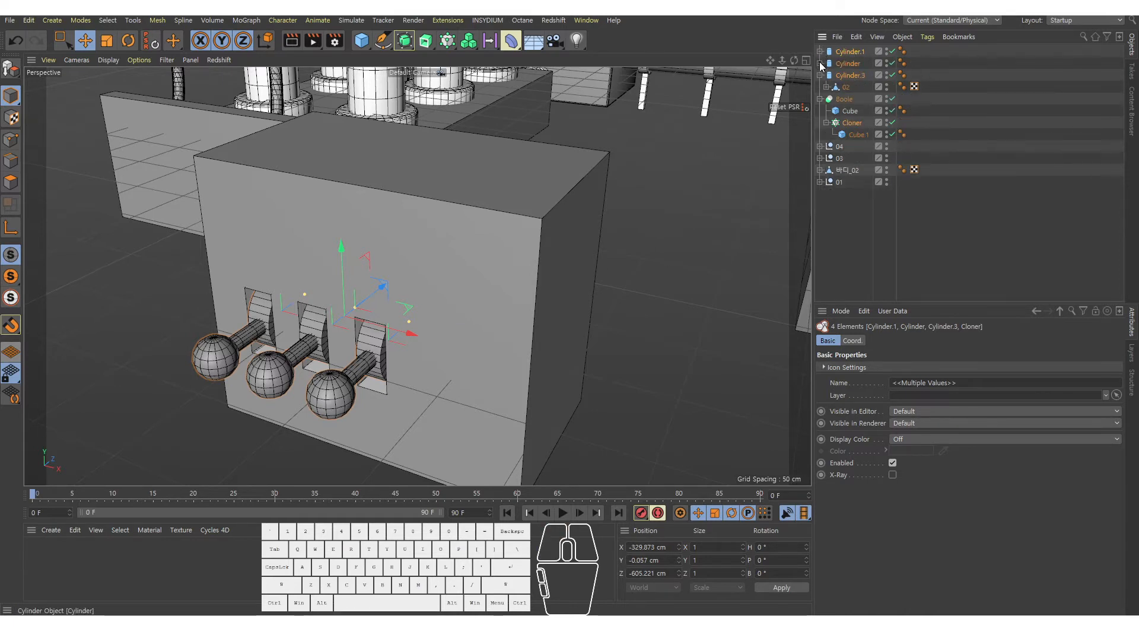
left_click(821, 75)
left_click(820, 87)
left_click(858, 63)
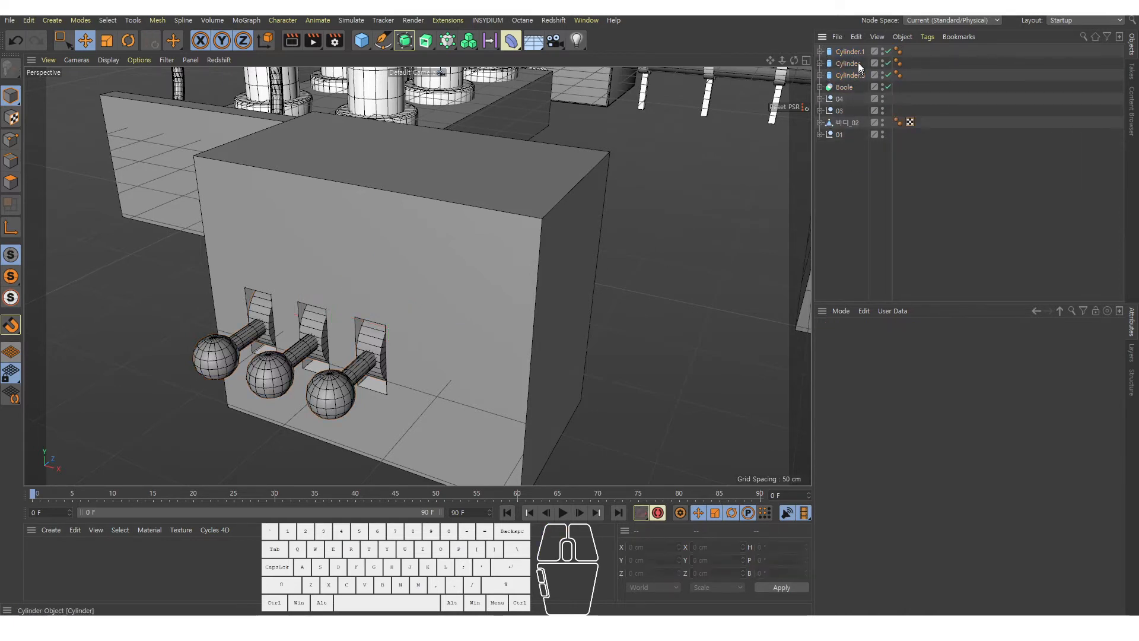
left_click(852, 52)
left_click(850, 75, "shift")
key("alt+g")
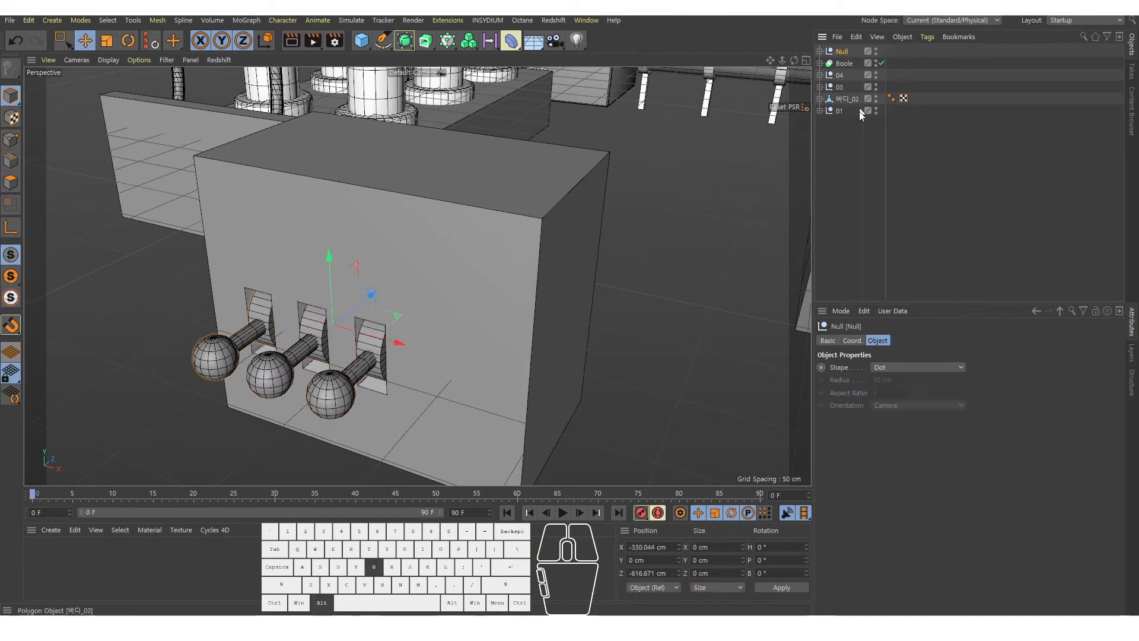
left_click(826, 69)
double_click(842, 51)
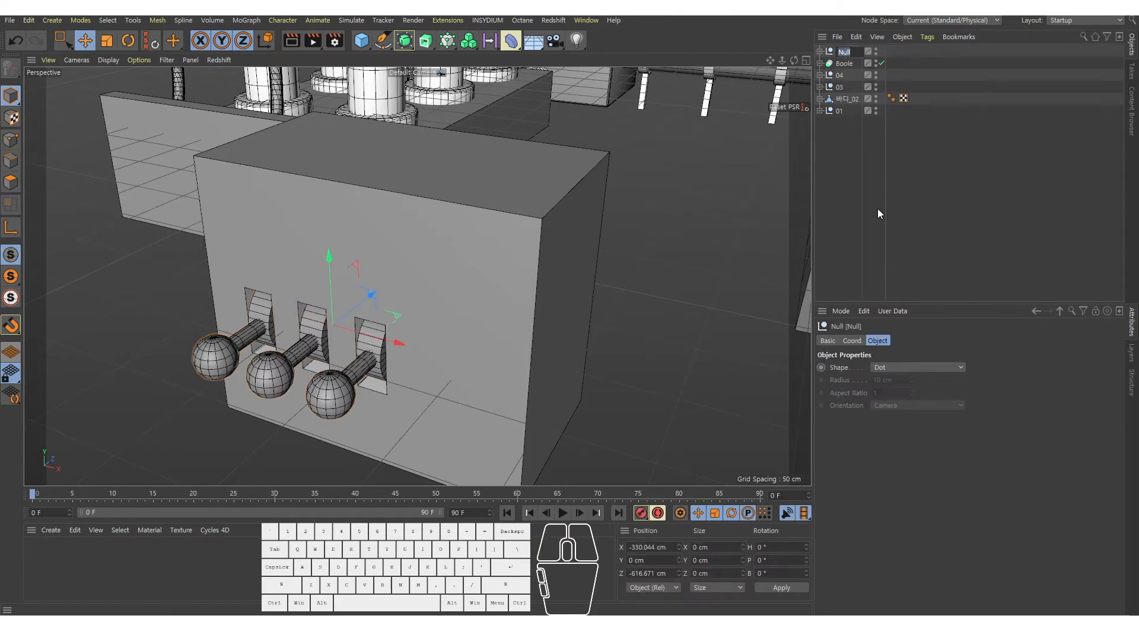
type("f레버")
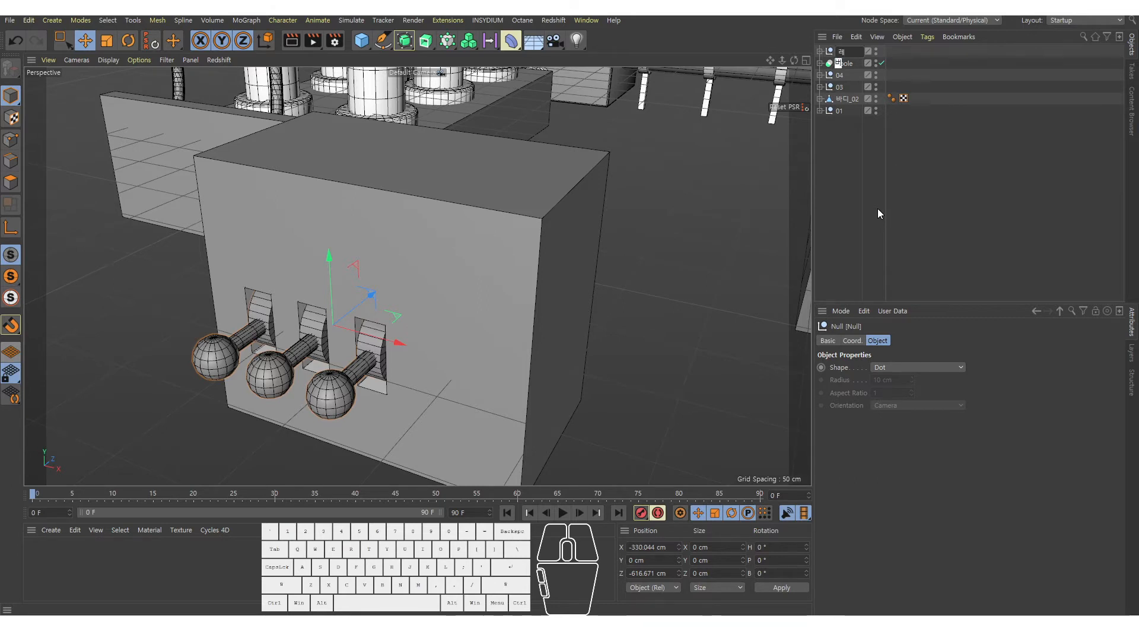
key("Return")
Step: Rename the Boole object as 바디
left_click(844, 63)
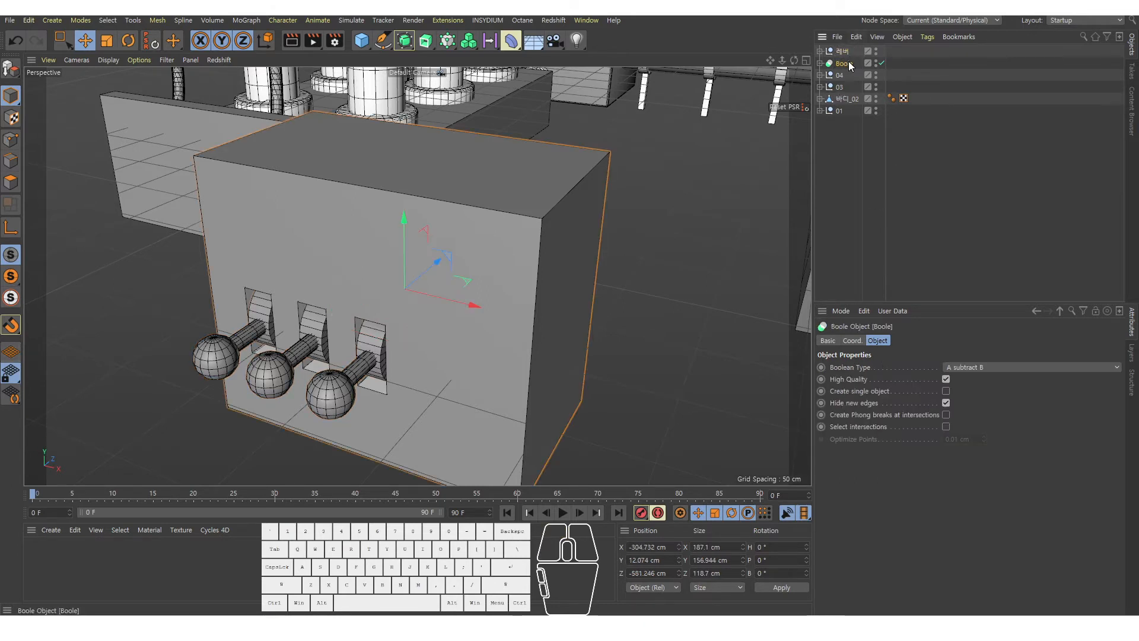
double_click(851, 66)
type("ㅂㅏ디")
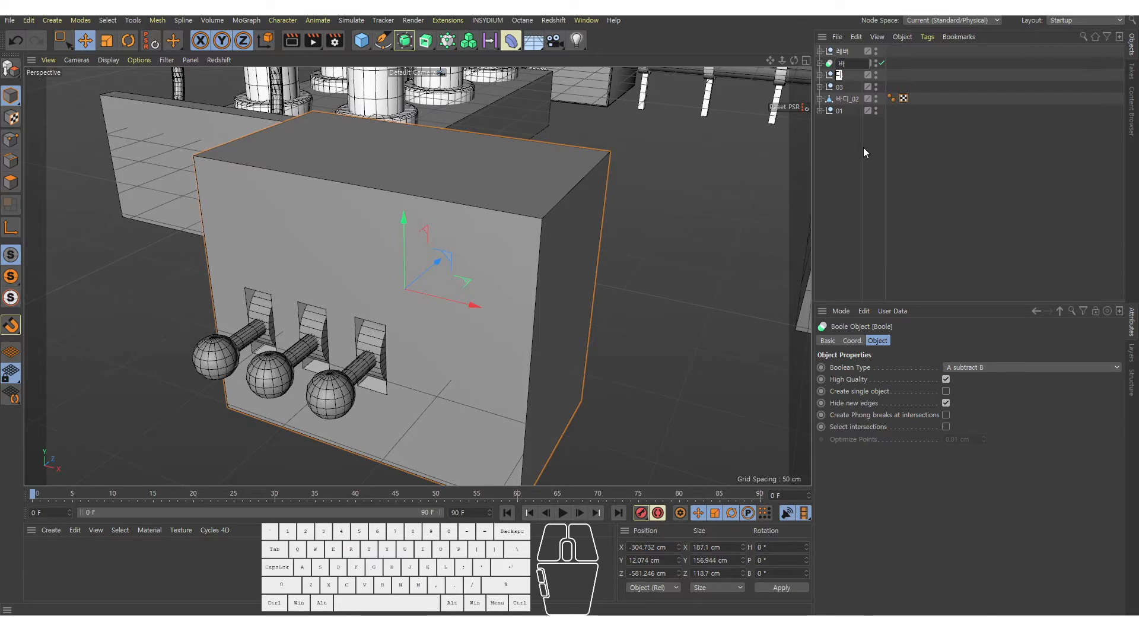
left_click(864, 148)
Step: Group 레버 and 바디 under a null named 05 and expand that group
left_click(844, 50)
left_click(843, 62, "shift")
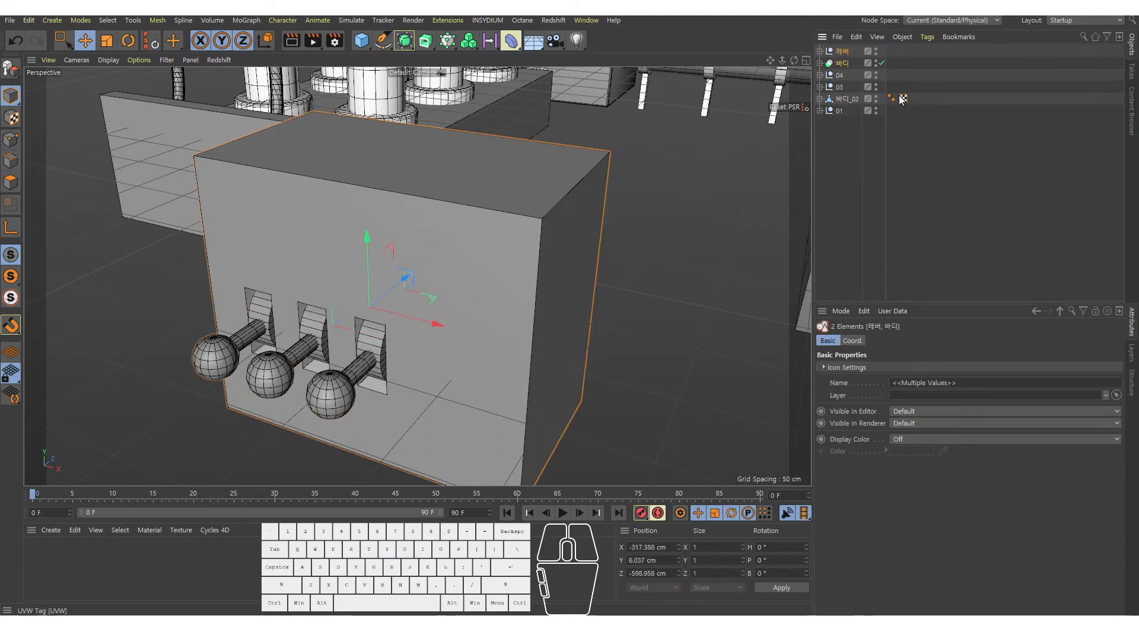
key("alt+g")
left_click(888, 142)
double_click(843, 52)
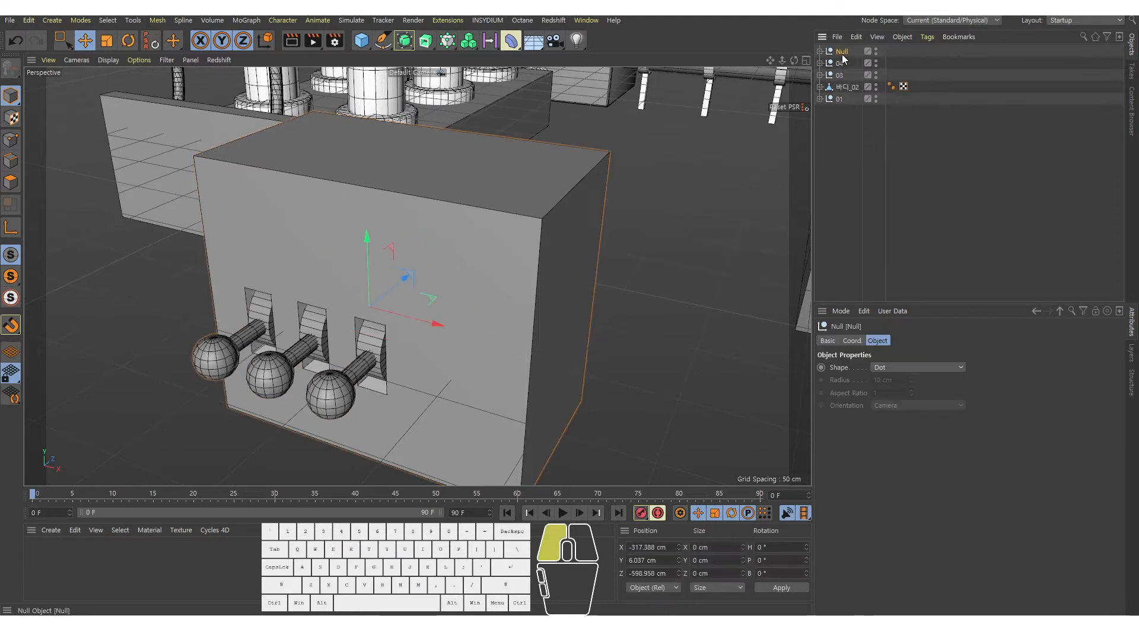
type("05")
key("Return")
left_click(882, 118)
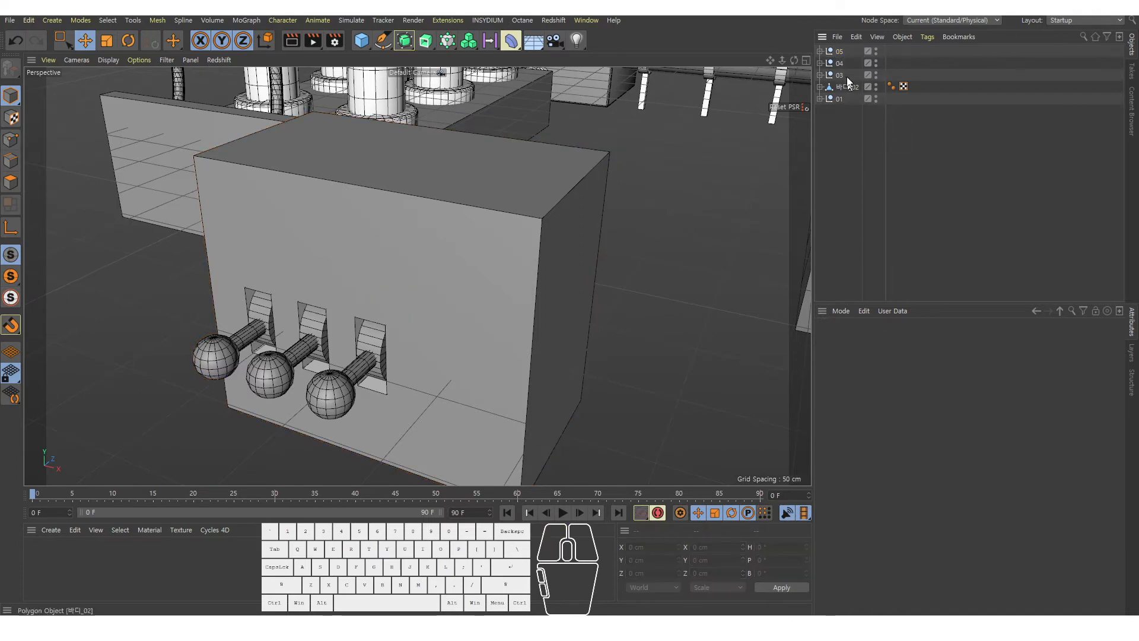
left_click(821, 51)
left_click(840, 53)
left_click(840, 52)
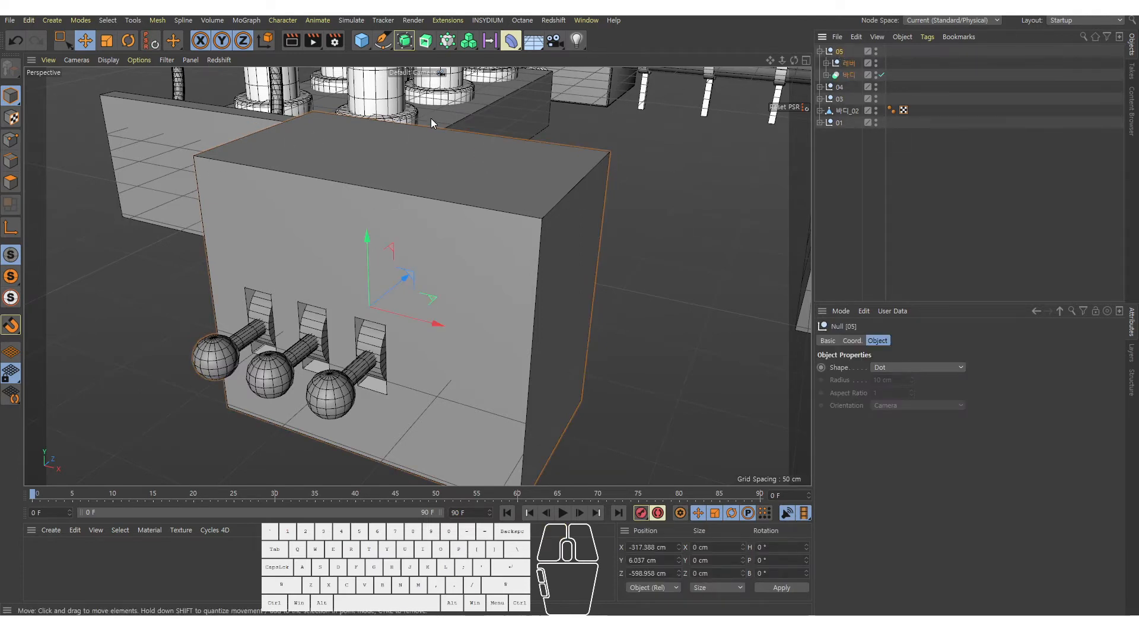
left_click_drag(361, 40, 457, 57)
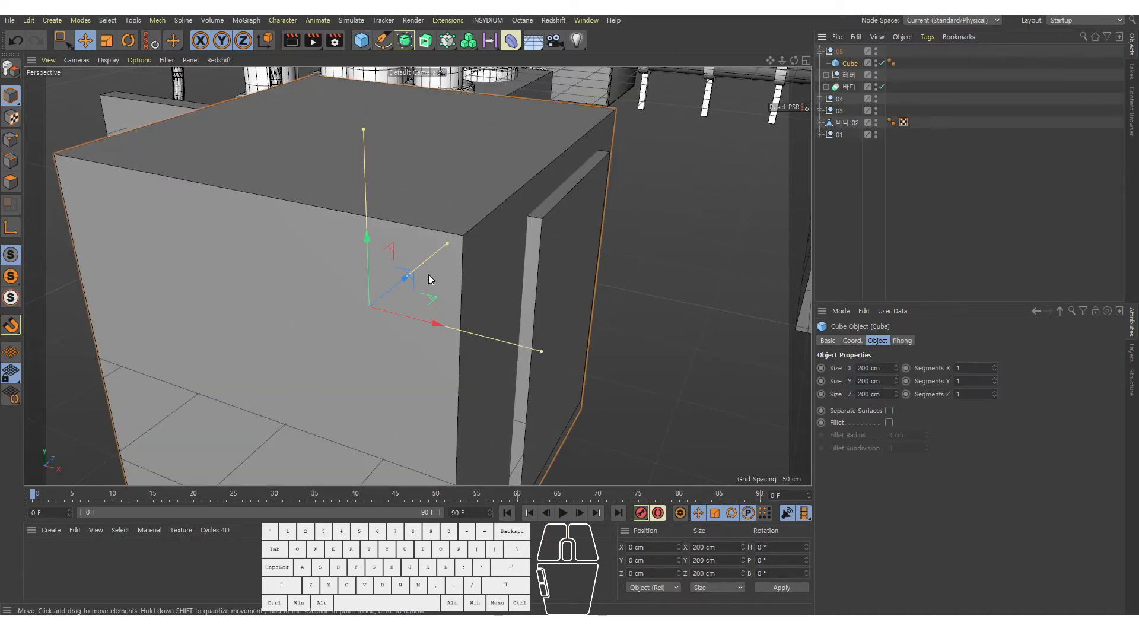
middle_click(547, 286)
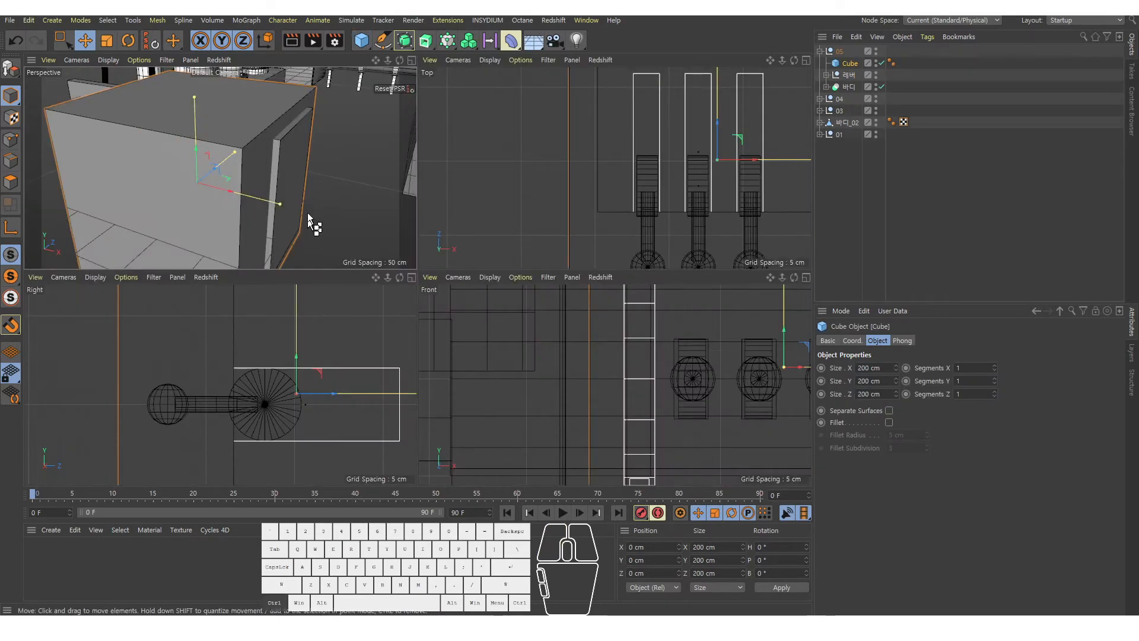
key("ctrl+z")
middle_click(303, 187)
Step: Add a cube as a child of group 05 and scale it down uniformly to about 30.8 cm in the Front view
left_click_drag(362, 40, 455, 55)
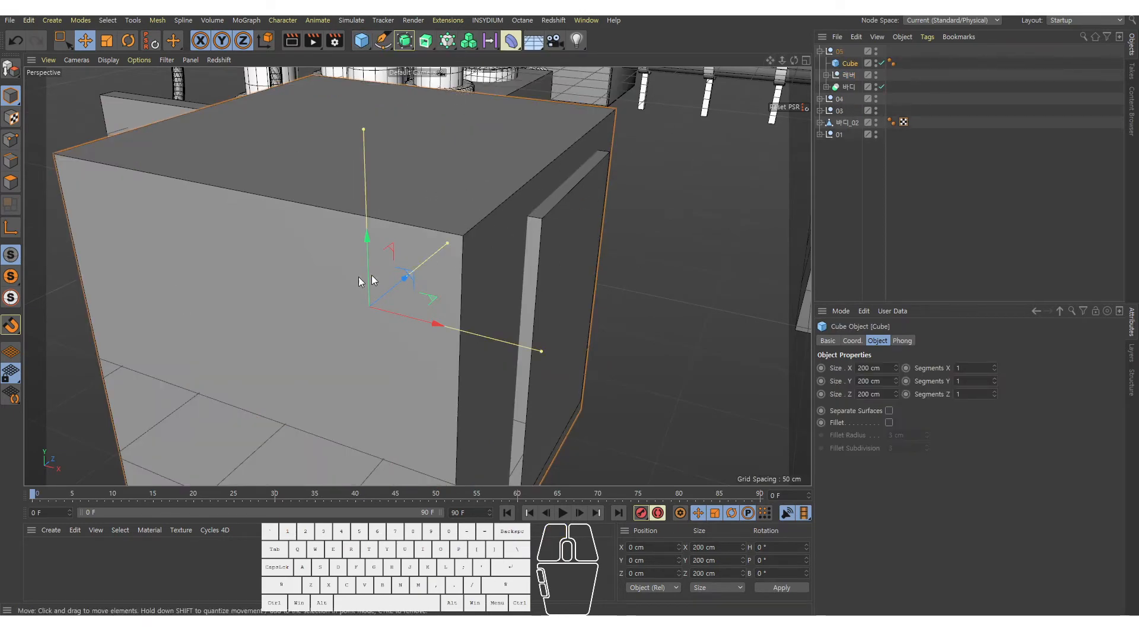
middle_click(433, 256)
middle_click(608, 369)
right_click_drag(686, 311, 607, 310, "alt")
middle_click_drag(617, 307, 449, 339, "alt")
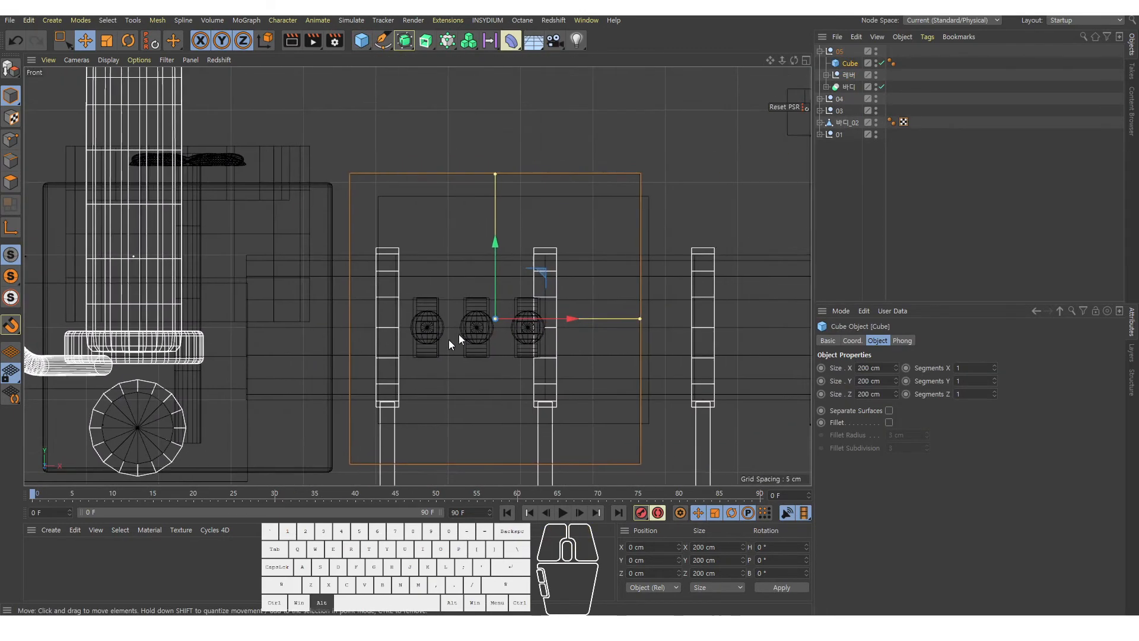
right_click_drag(523, 318, 528, 319, "alt")
key("t")
key("t")
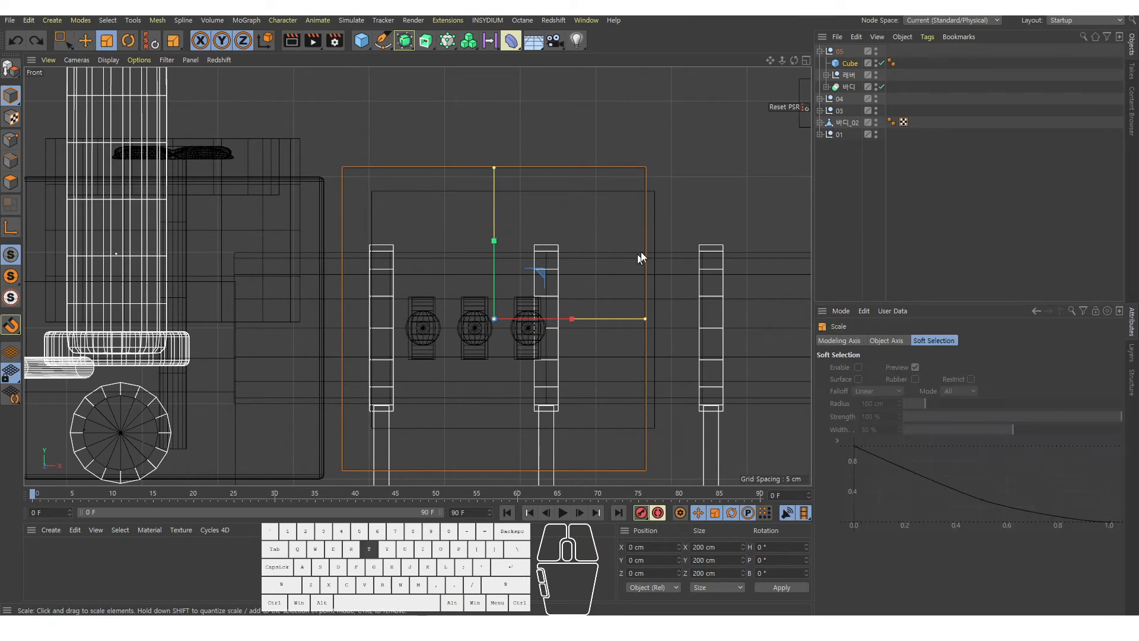
left_click_drag(640, 251, 451, 327)
Step: Move the small cube above the leftmost lever on the body's front face, to about X -43.6, Y 50.6, Z -32.6 cm
key("e")
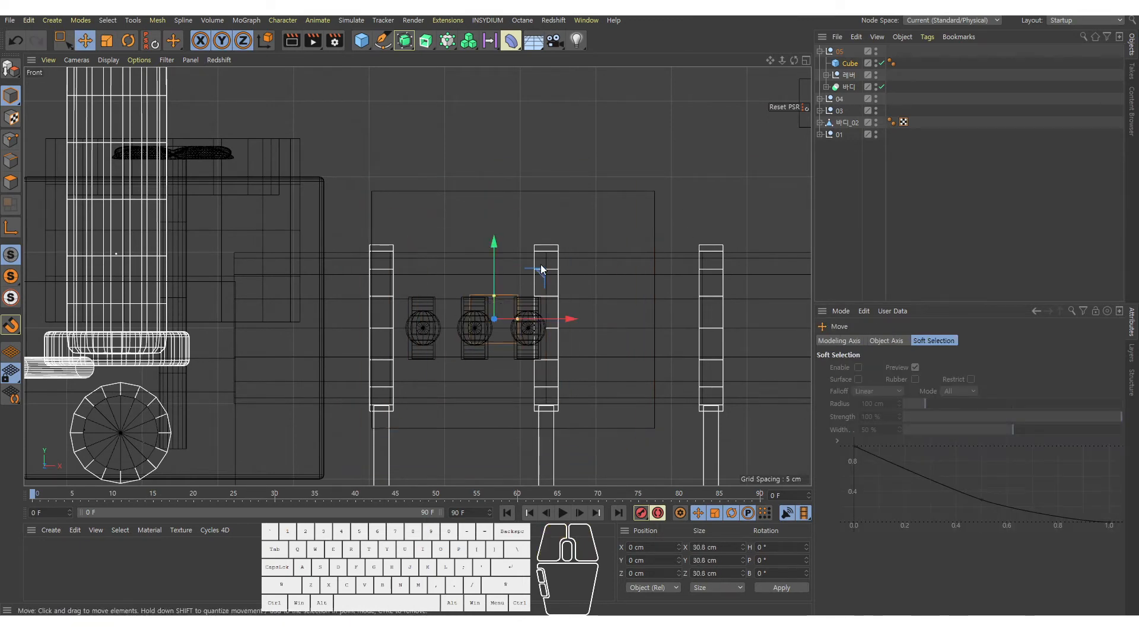
left_click_drag(537, 274, 475, 192)
middle_click(426, 281)
middle_click(266, 191)
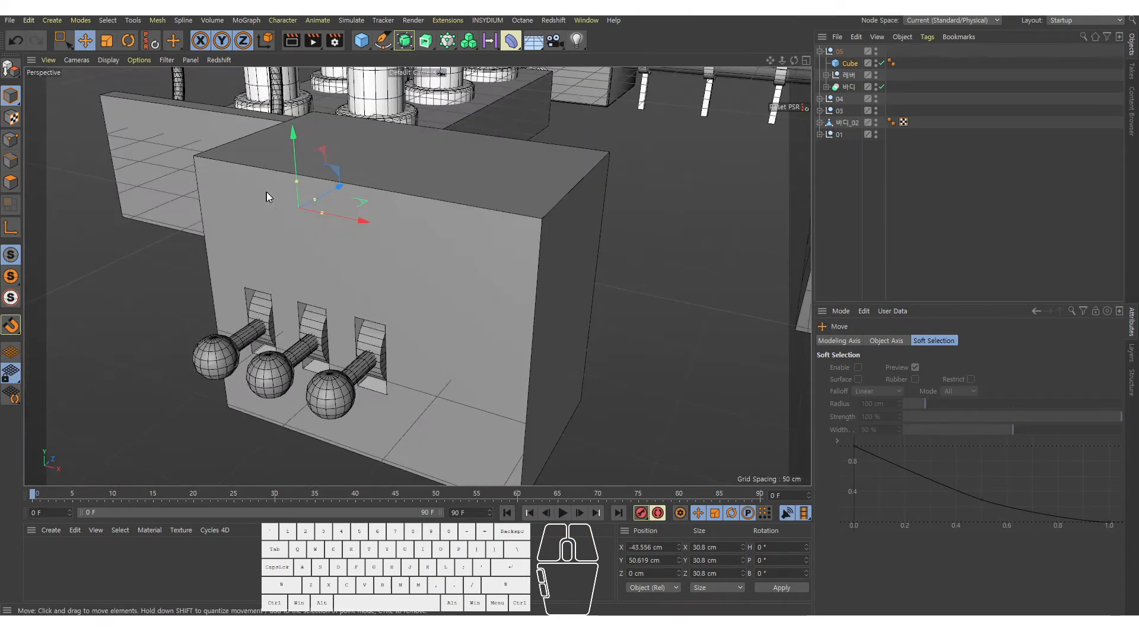
left_click_drag(265, 191, 325, 200, "alt")
right_click_drag(279, 226, 350, 226, "alt")
left_click_drag(308, 216, 300, 215, "alt")
right_click_drag(309, 220, 379, 243, "alt")
middle_click_drag(383, 244, 448, 302, "alt")
left_click_drag(350, 261, 340, 259, "alt")
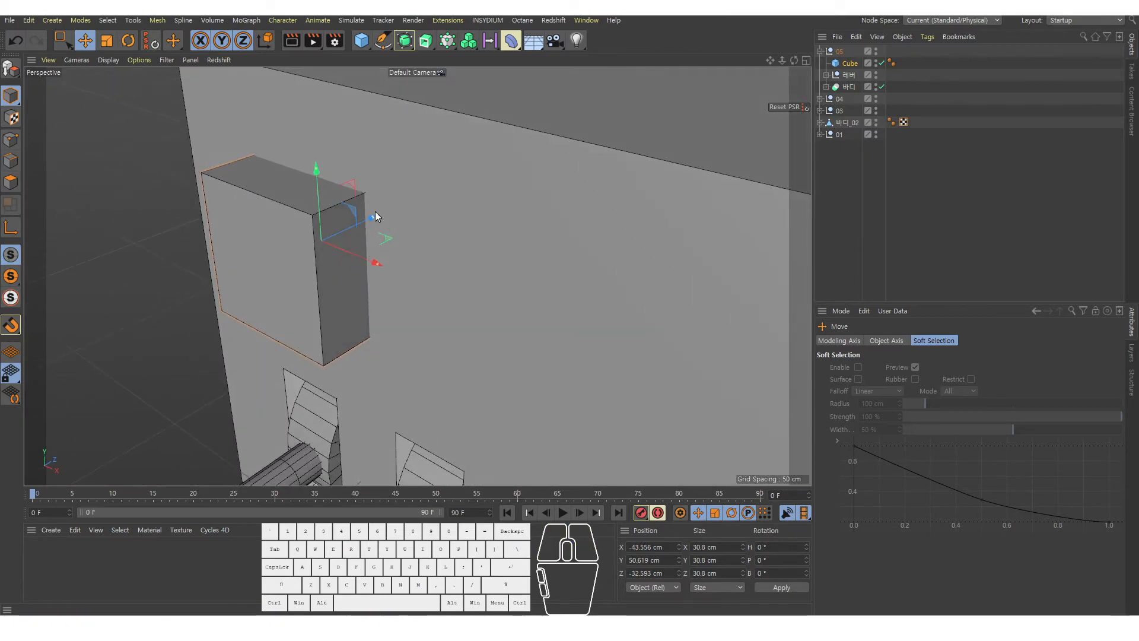
Step: Resize the small cube into an upright block of about 17.9 × 30.8 × 16.6 cm
mouse_move(375, 212)
left_mouse_down()
mouse_move(348, 219)
mouse_move(356, 255)
mouse_move(336, 236)
mouse_move(339, 219)
mouse_move(394, 220)
mouse_move(370, 219)
left_mouse_up()
right_click_drag(378, 222, 420, 215, "alt")
left_click_drag(420, 216, 419, 274, "alt")
middle_click_drag(419, 275, 454, 263, "alt")
Step: Duplicate the upright block, scale the copy to about 14.7 × 25.2 × 13.6 cm and bring it forward in front of the original
left_click(853, 61)
right_click_drag(372, 228, 397, 210, "alt")
left_click_drag(398, 210, 456, 175, "alt")
key("t")
key("e")
left_click_drag(398, 261, 420, 224, "alt")
Step: Nest the smaller front block under the larger cube, then try moving it slightly and undo that move
left_click(848, 100)
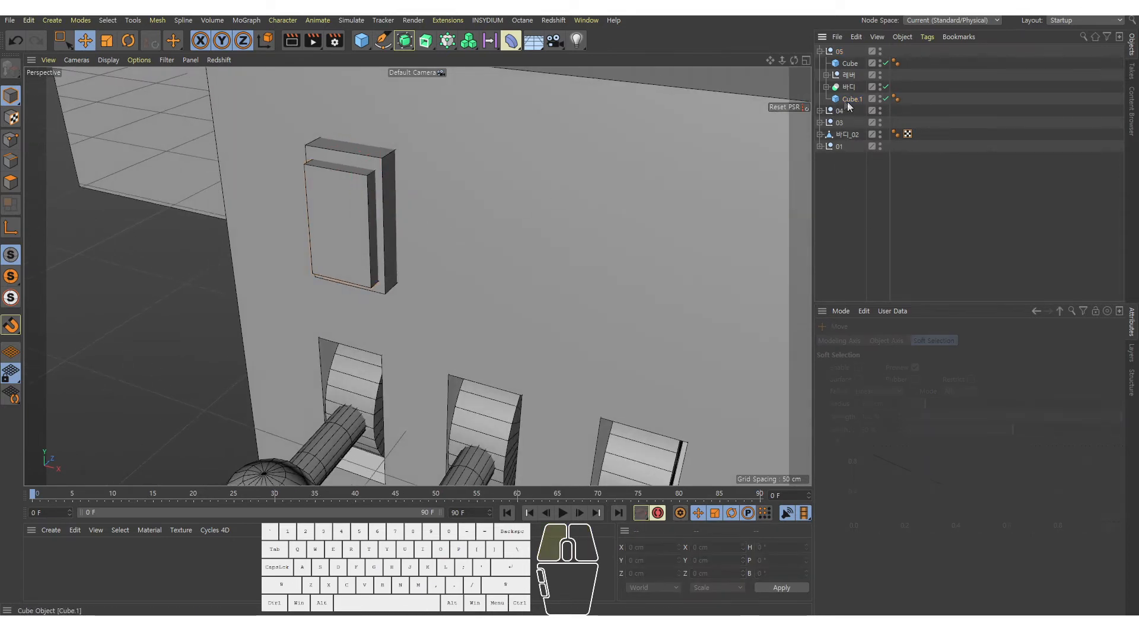
left_click_drag(846, 99, 860, 65)
left_click_drag(558, 173, 504, 192, "alt")
left_click_drag(423, 167, 423, 160)
key("ctrl+z")
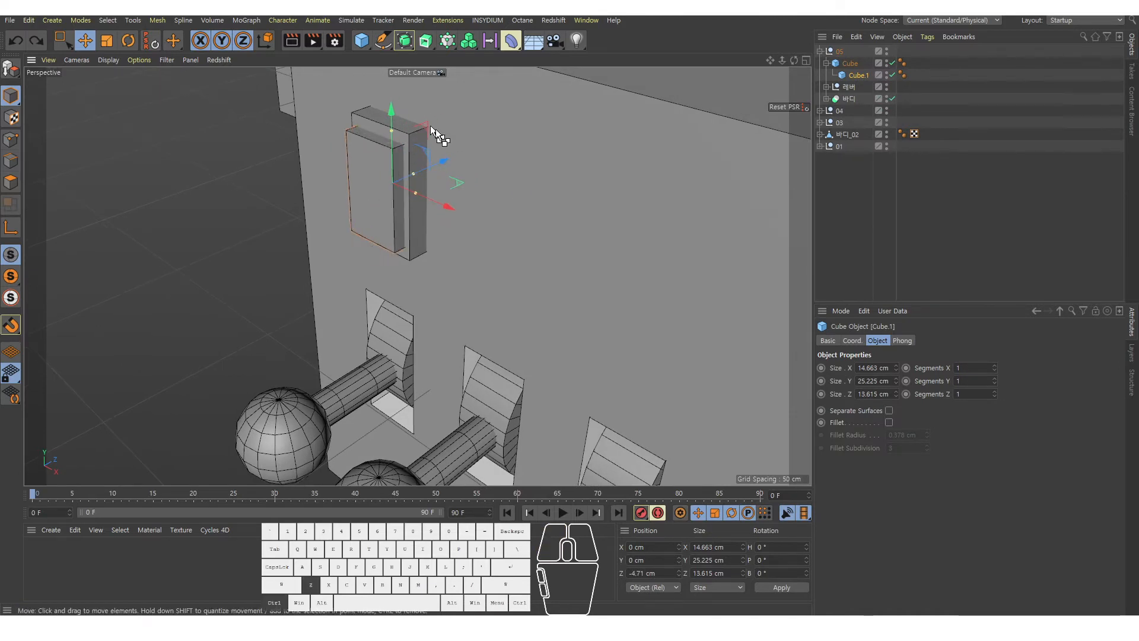
Step: Duplicate the two-part block along X beside the first one, at X about -18.9 cm
left_click(825, 63)
left_click_drag(390, 240, 465, 211, "alt")
left_click_drag(401, 118, 444, 232, "alt")
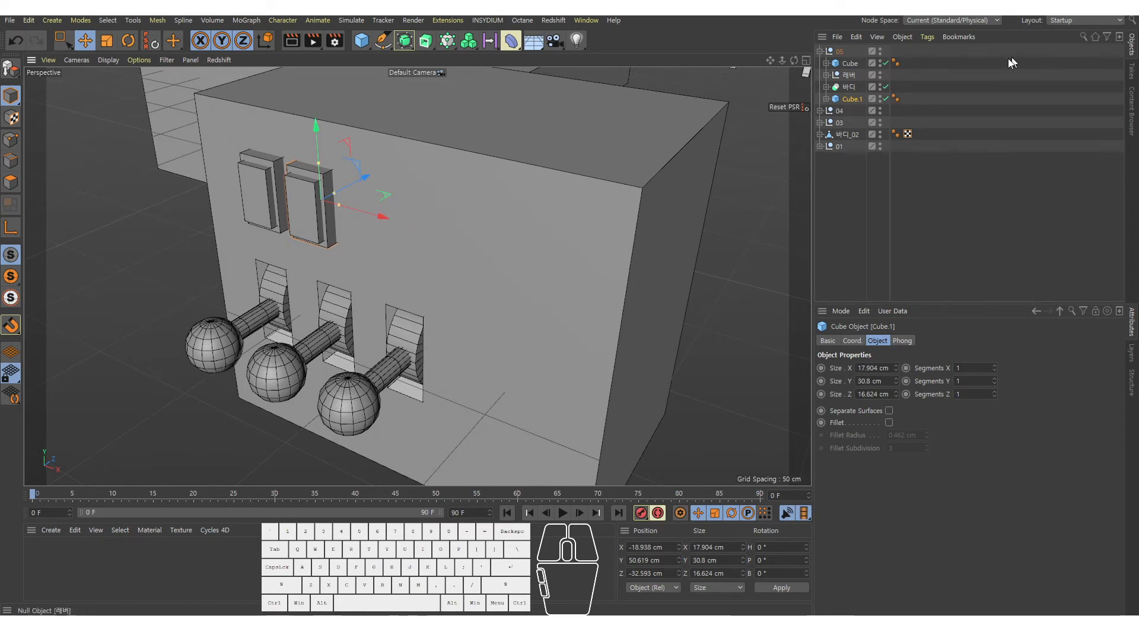
left_click(845, 194)
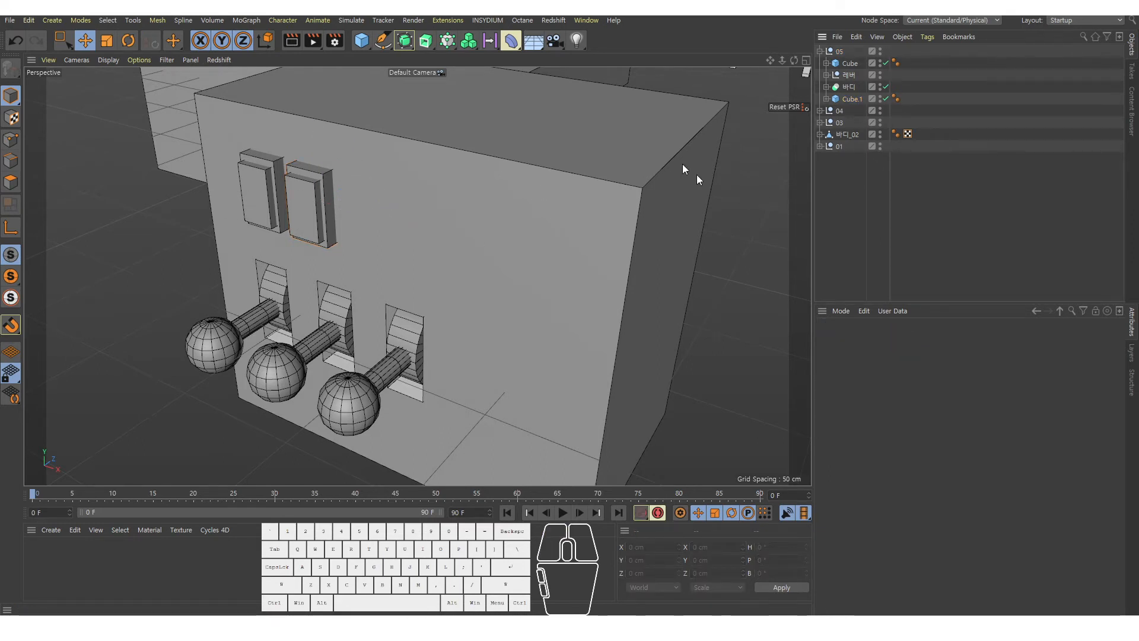
left_click_drag(585, 242, 549, 228, "alt")
Step: Add a cylinder as a child of group 05 and set its orientation to +Z
left_click(847, 135)
left_click(840, 51)
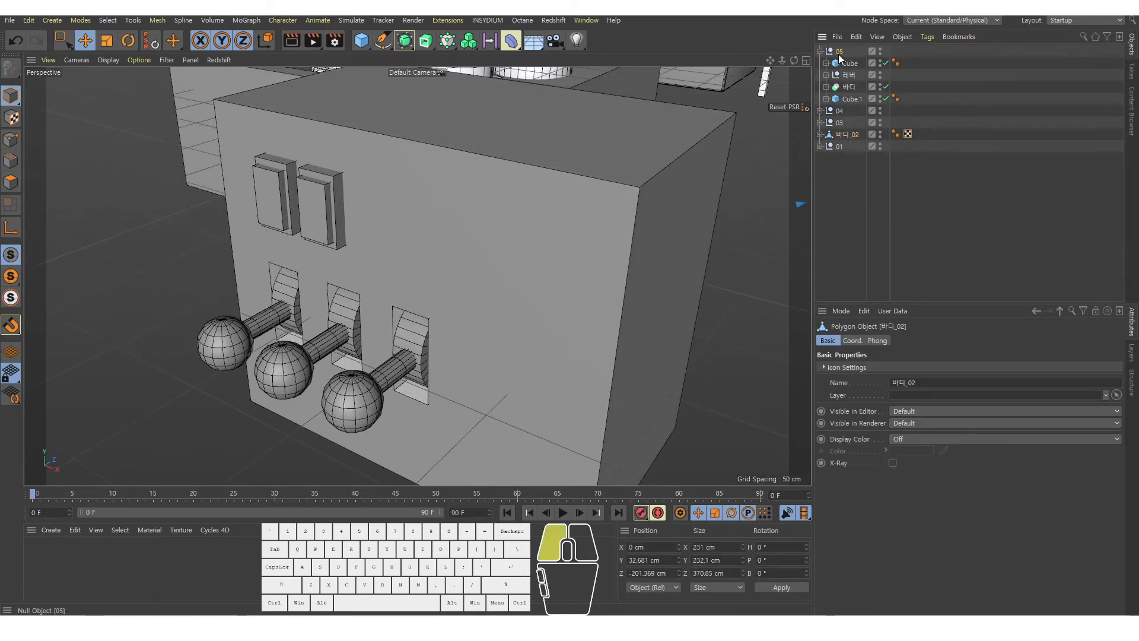
left_click_drag(360, 43, 596, 59)
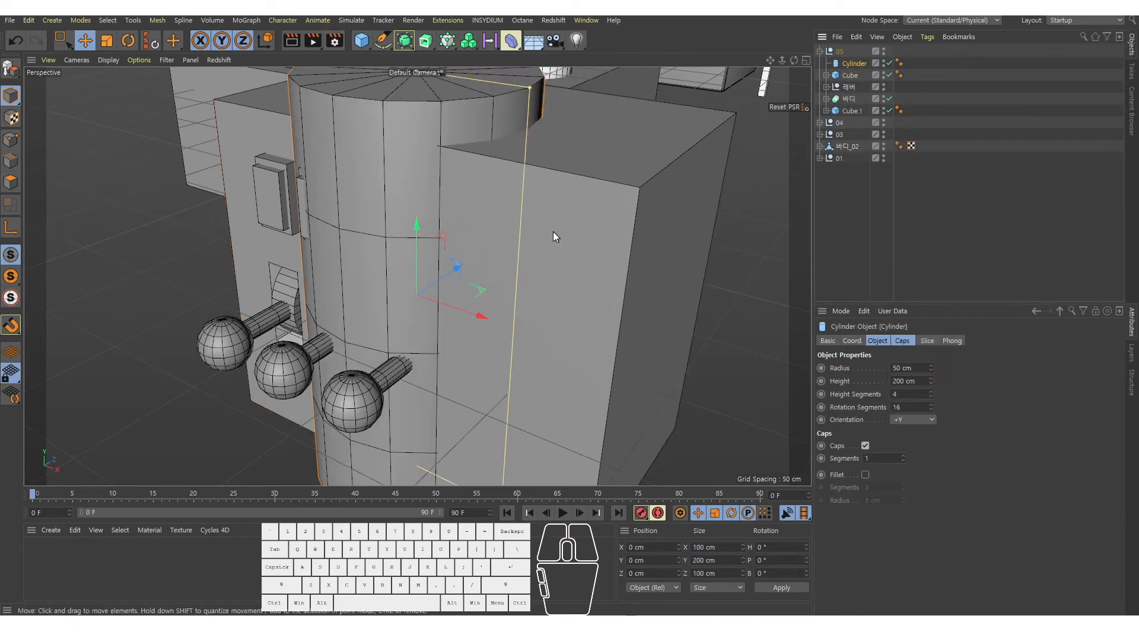
left_click(902, 420)
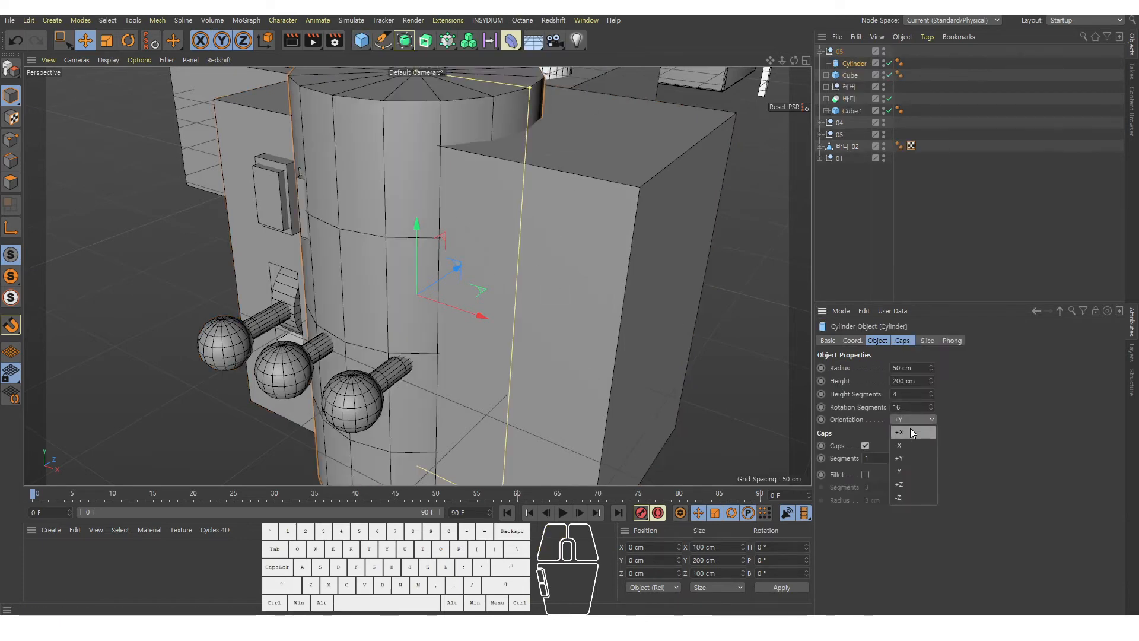
left_click(910, 429)
left_click(905, 414)
left_click(908, 480)
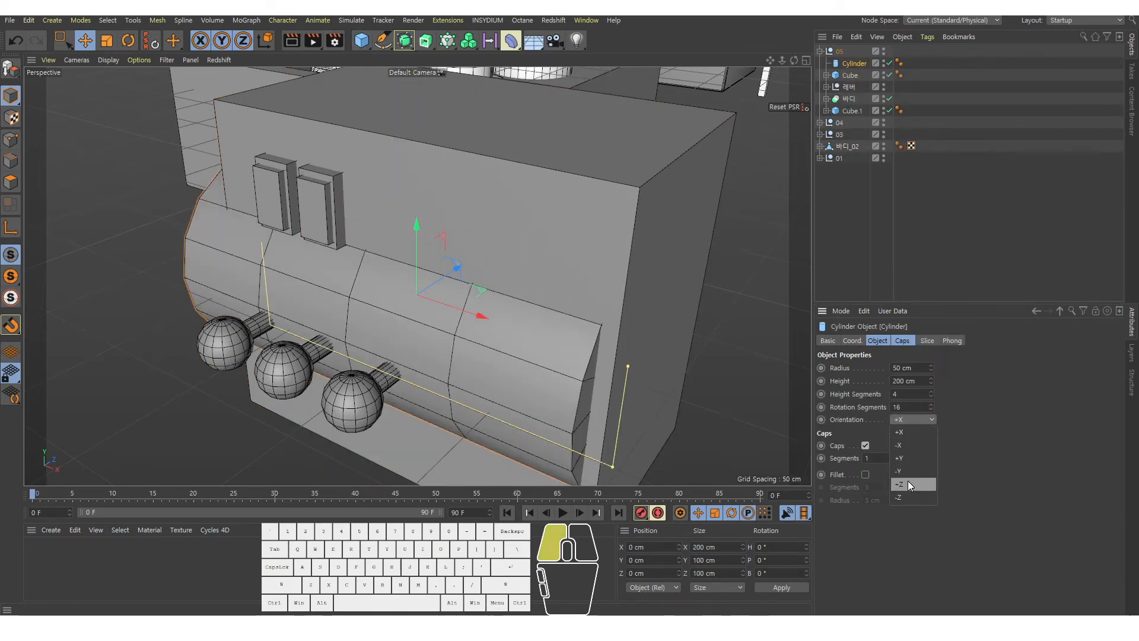
Step: Reduce the cylinder's radius to about 25.9 cm and place it on the body's upper right front, at X about 69.1, Y 40.2 cm
middle_click(595, 337)
middle_click(594, 337)
scroll(656, 316, "up", 8)
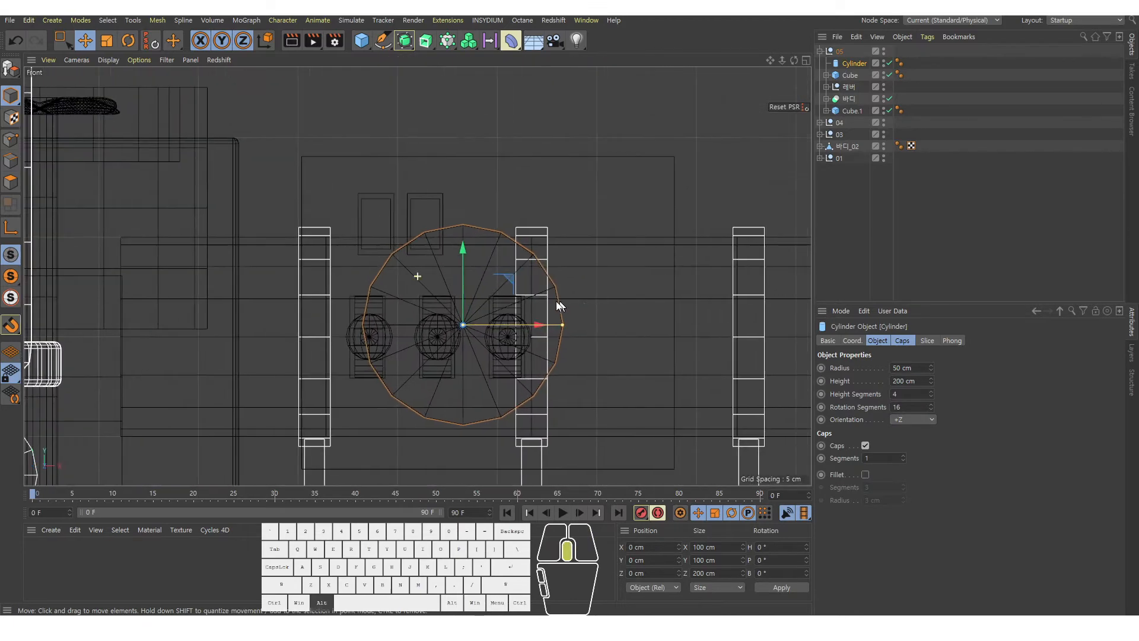
left_click_drag(485, 328, 571, 197)
middle_click(571, 198)
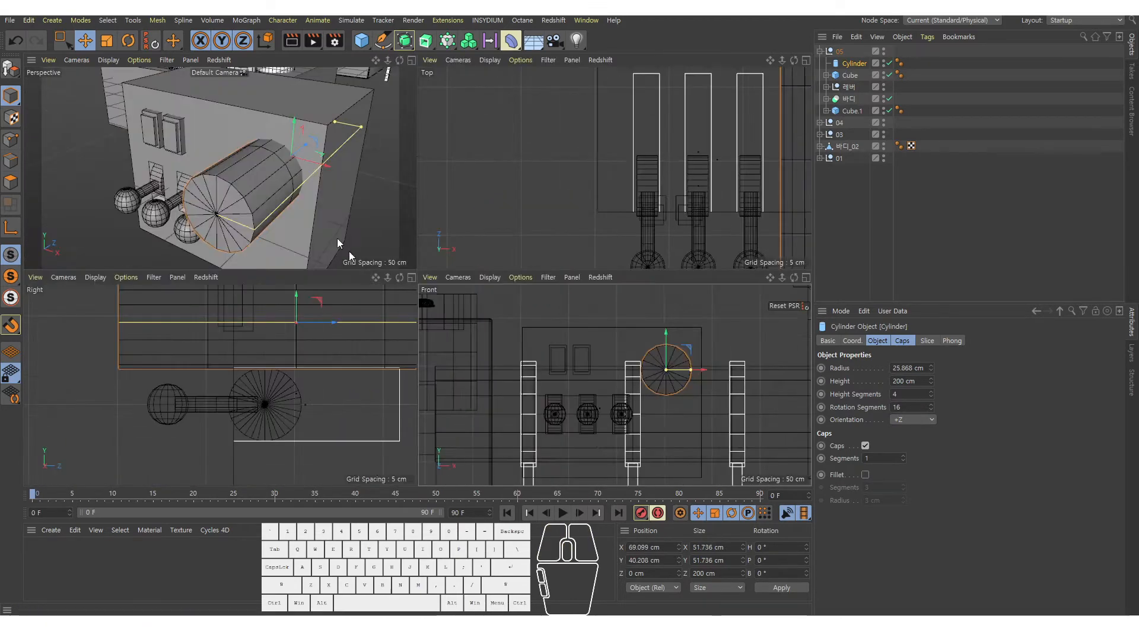
Step: Shorten the cylinder to about 30.8 cm, give it 1 height segment and 32 rotation segments, and set it into the body at Z about -26.4 cm
middle_click(337, 237)
left_click_drag(578, 236, 638, 255, "alt")
double_click(896, 393)
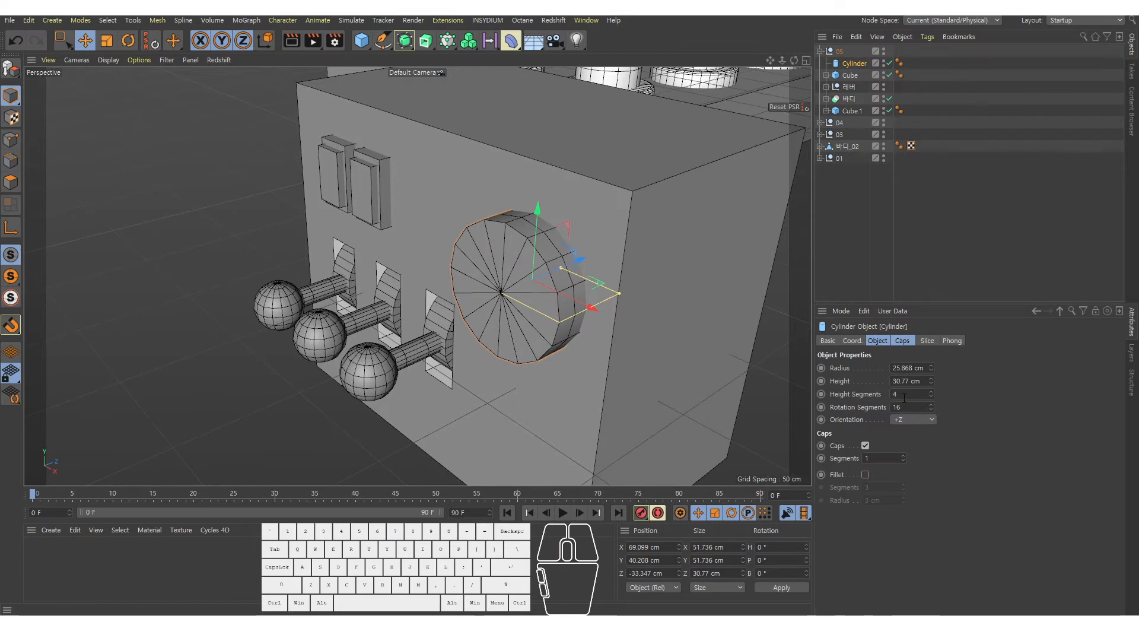
type("1")
left_click_drag(904, 407, 841, 402)
type("32")
key("Return")
mouse_move(540, 279)
left_mouse_down("alt")
mouse_move(552, 282)
mouse_move(503, 270)
mouse_move(553, 280)
left_mouse_up("alt")
scroll(567, 280, "up", 2)
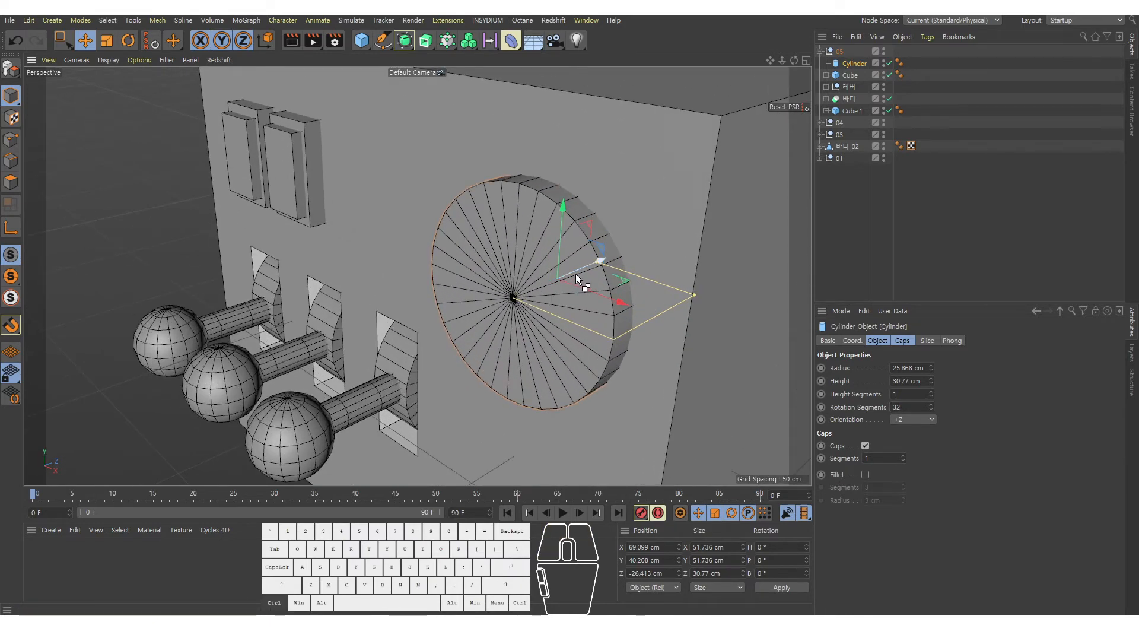
Step: Duplicate the disc forward along Z, reduce the copy's radius to about 21.5 cm, and push it back to Z about -31.4 cm
left_click_drag(577, 274, 537, 272, "ctrl")
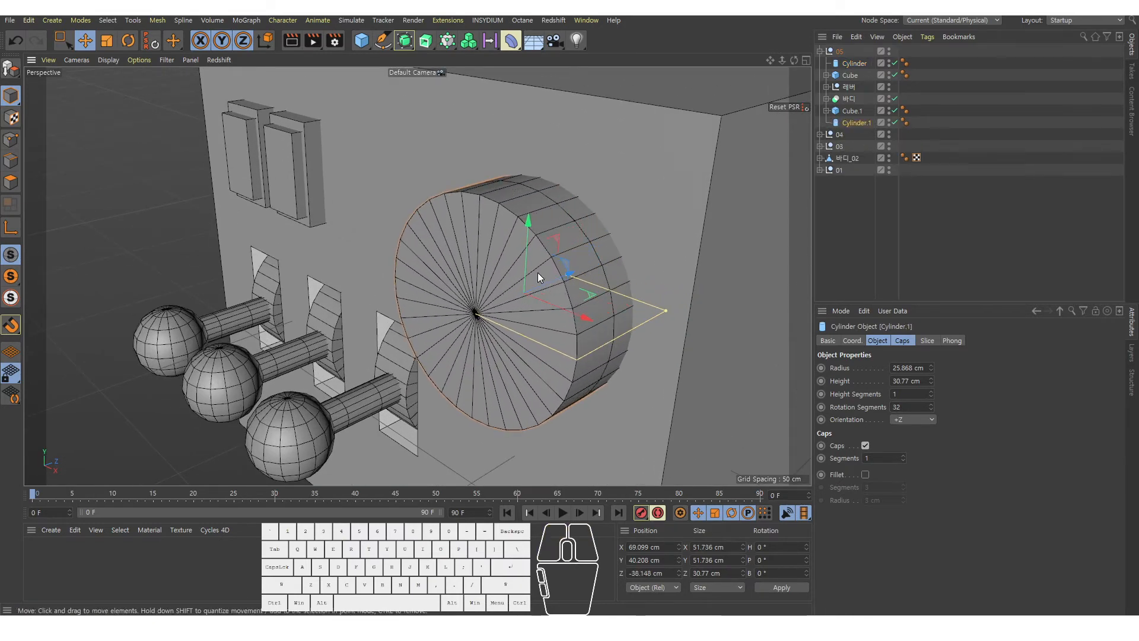
left_click_drag(665, 312, 653, 299)
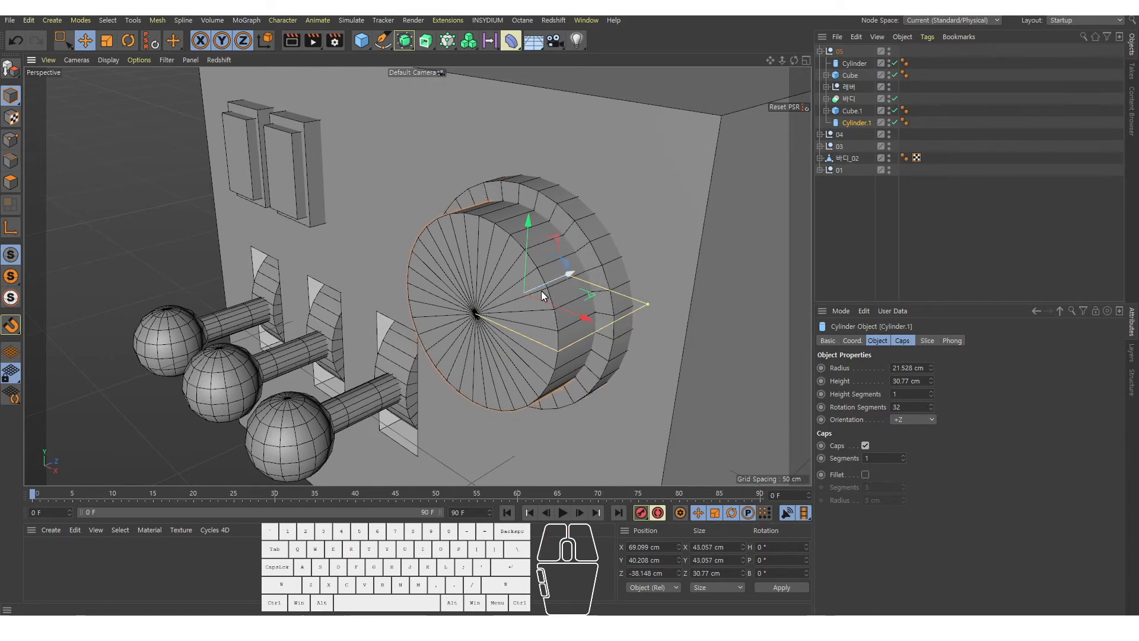
left_click_drag(542, 290, 571, 285)
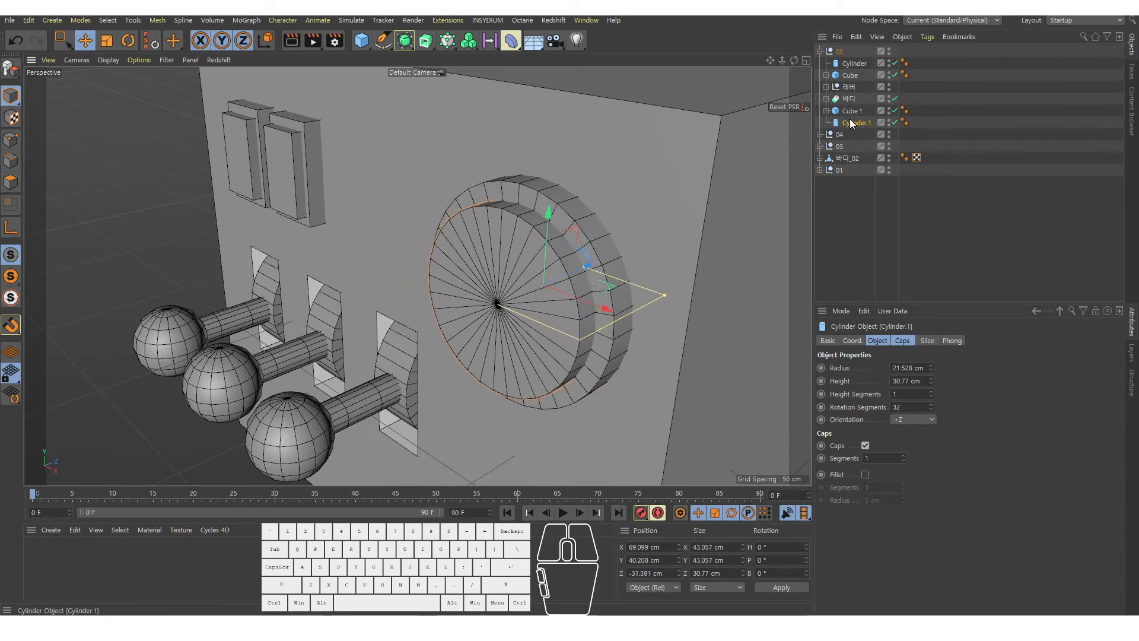
Step: Nest the smaller disc under the larger cylinder and save the project
left_click(853, 65)
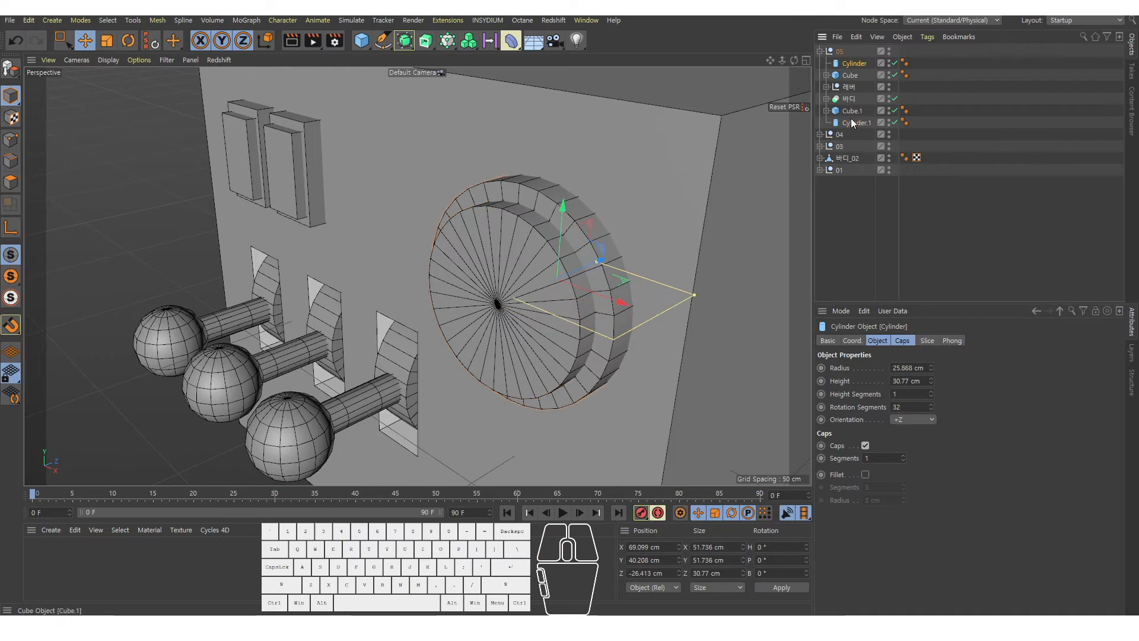
mouse_move(855, 66)
left_mouse_down()
mouse_move(856, 76)
mouse_move(853, 61)
left_mouse_up()
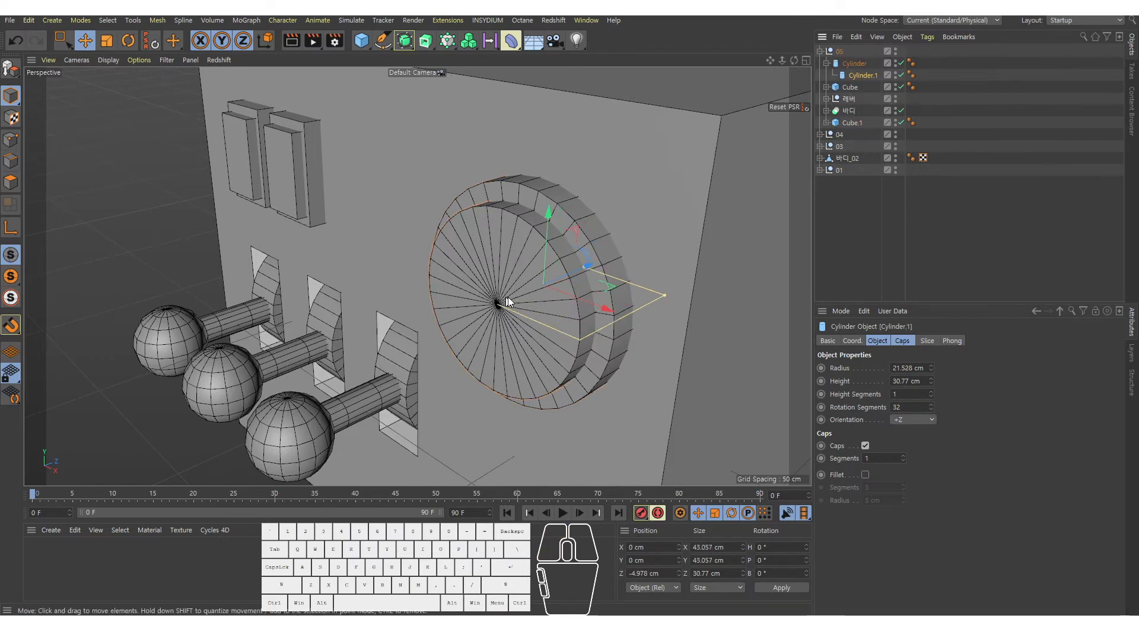
right_click_drag(508, 296, 558, 257, "alt")
key("ctrl+s")
Step: Examine the control box from several angles, comparing its size with the piston block and the rest of the machine
right_click_drag(643, 295, 621, 278, "alt")
left_click_drag(621, 278, 594, 291, "alt")
middle_click_drag(595, 291, 457, 295, "alt")
right_click_drag(609, 249, 528, 279, "alt")
middle_click_drag(581, 250, 463, 321, "alt")
right_click_drag(475, 325, 446, 312, "alt")
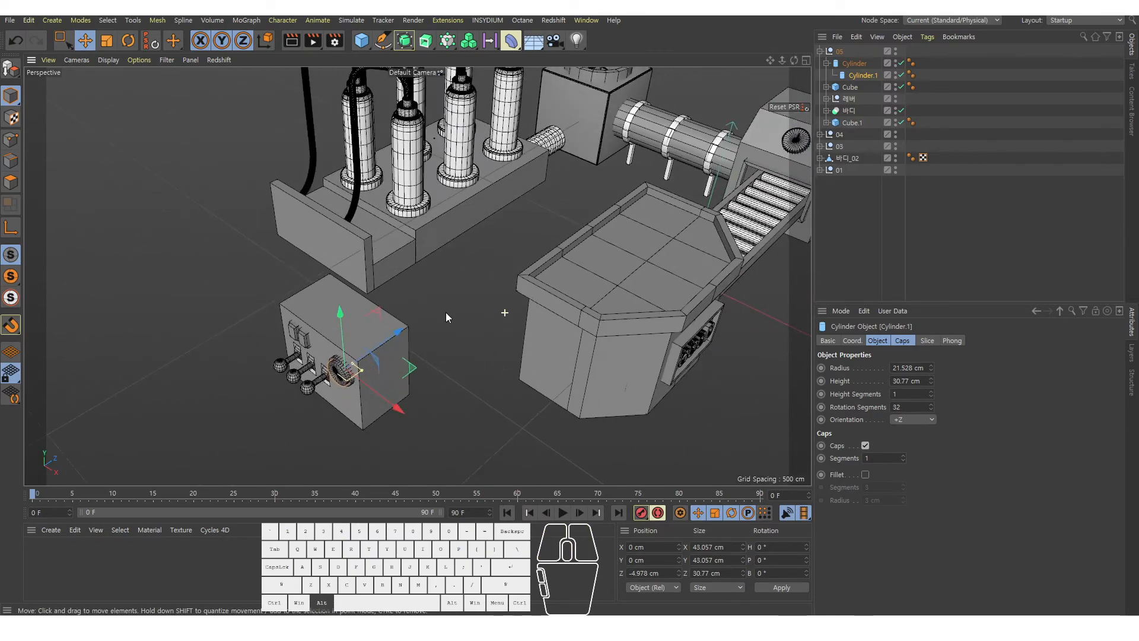
left_click_drag(446, 312, 434, 292, "alt")
middle_click_drag(434, 292, 460, 321, "alt")
right_click_drag(461, 322, 444, 338, "alt")
middle_click_drag(451, 342, 398, 343, "alt")
right_click_drag(394, 387, 432, 363, "alt")
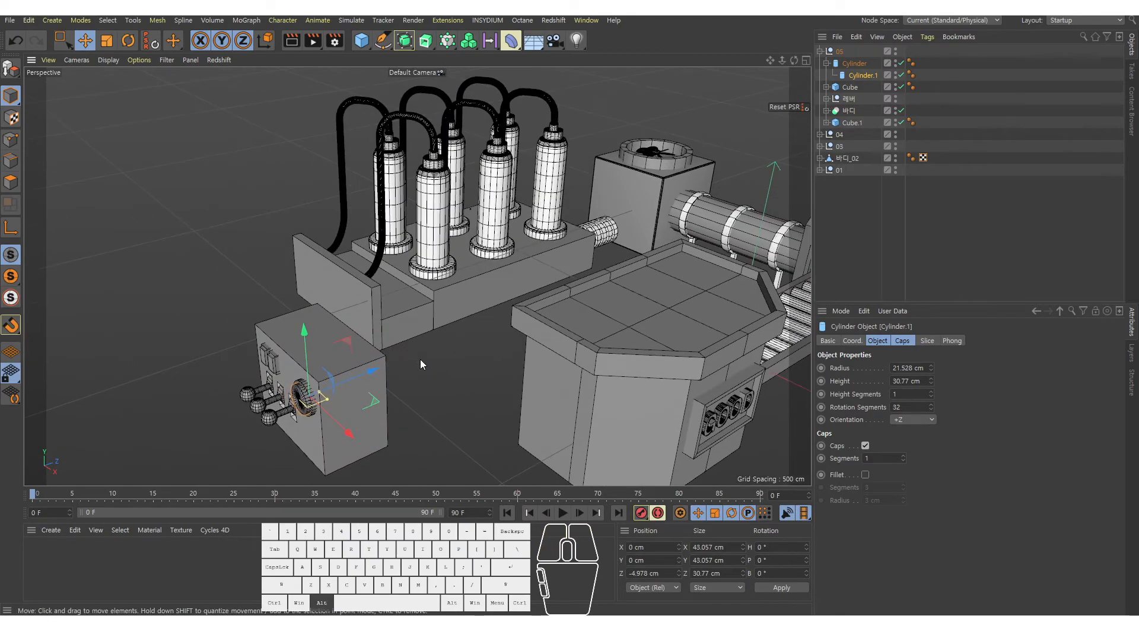
middle_click_drag(420, 358, 466, 330, "alt")
right_click_drag(386, 344, 410, 325, "alt")
left_click_drag(384, 335, 408, 343, "alt")
right_click_drag(408, 343, 436, 315, "alt")
middle_click_drag(409, 320, 469, 305, "alt")
right_click_drag(469, 305, 522, 290, "alt")
middle_click_drag(528, 296, 545, 269, "alt")
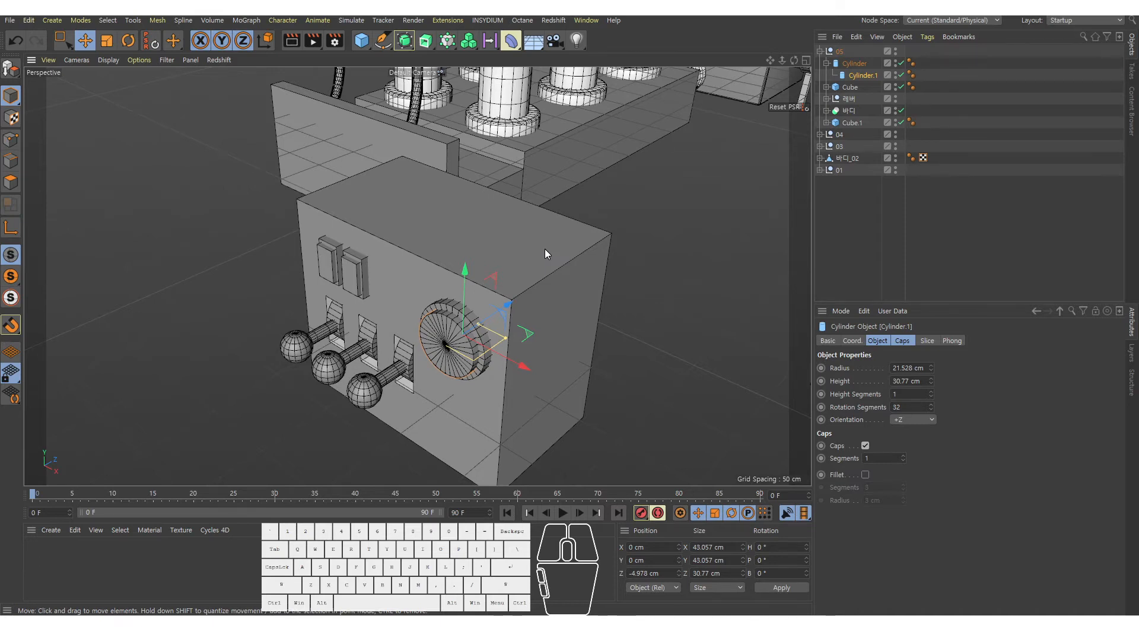
left_click_drag(522, 252, 492, 243, "alt")
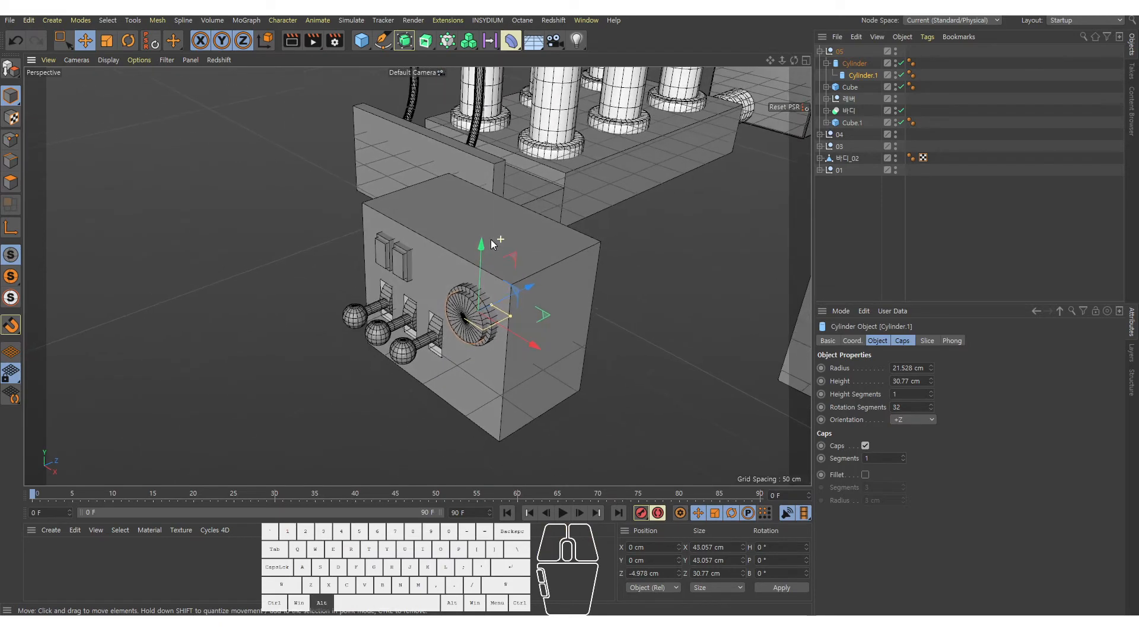
Step: Collapse group 05's hierarchy and scale the whole group up uniformly until its body is about 257 cm wide
left_click(827, 72)
left_click(826, 64)
left_click(819, 52)
left_click(839, 52)
right_click_drag(542, 263, 506, 276, "alt")
key("t")
left_click_drag(399, 357, 549, 293)
right_click_drag(550, 293, 369, 298, "alt")
key("e")
Step: Inspect the enlarged control box's placement beside the piston block, hoses and conveyor, and expand group 05's hierarchy
middle_click_drag(521, 321, 443, 339, "alt")
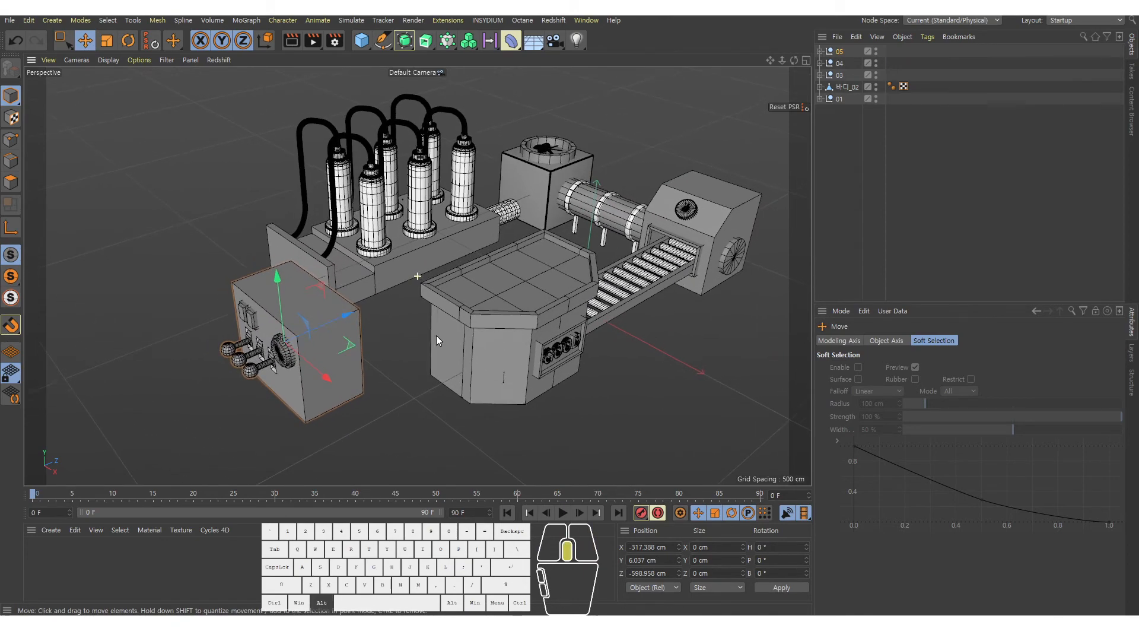
left_click_drag(443, 340, 510, 338, "alt")
middle_click_drag(434, 297, 505, 289, "alt")
left_click(421, 175)
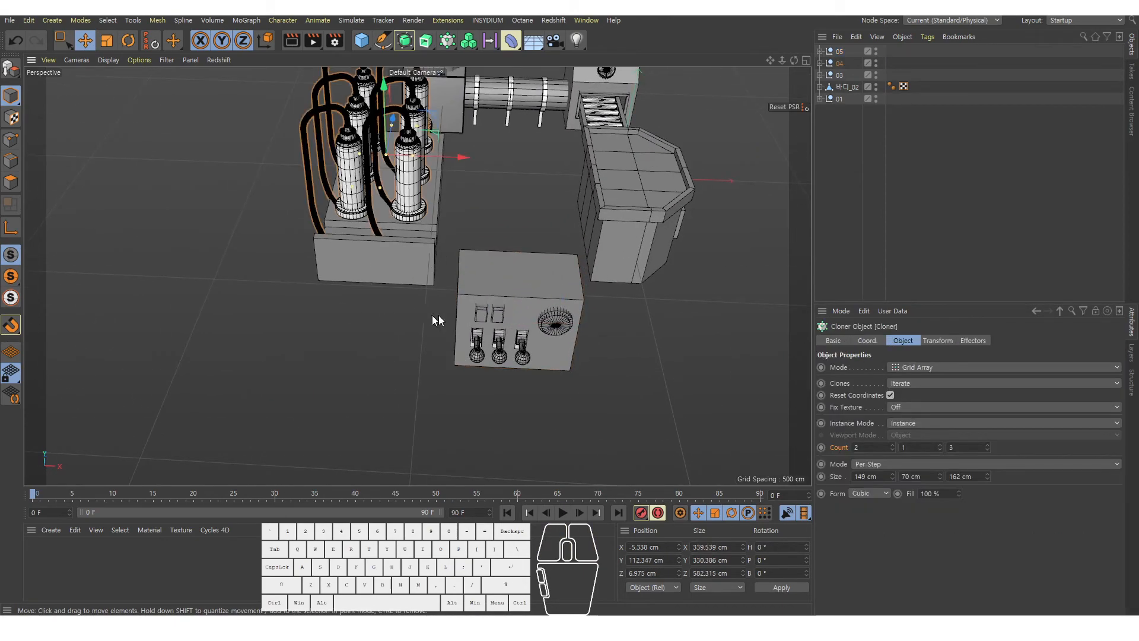
left_click(497, 279)
left_click_drag(540, 327, 485, 312, "alt")
left_click_drag(575, 278, 300, 330, "alt")
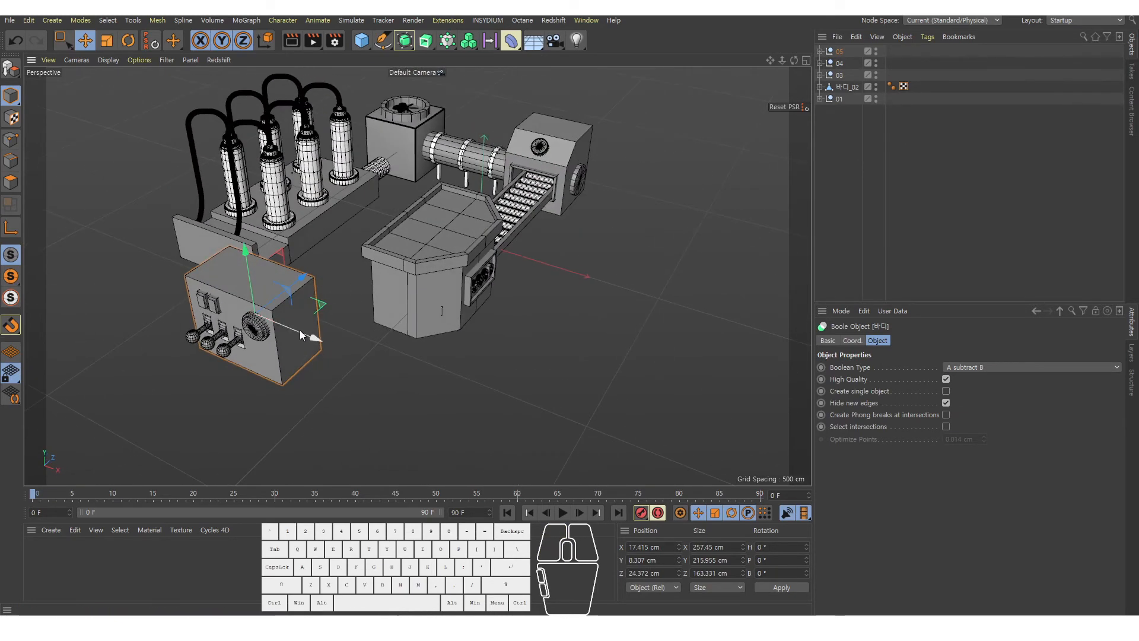
left_click(579, 182)
left_click_drag(498, 310, 420, 322, "alt")
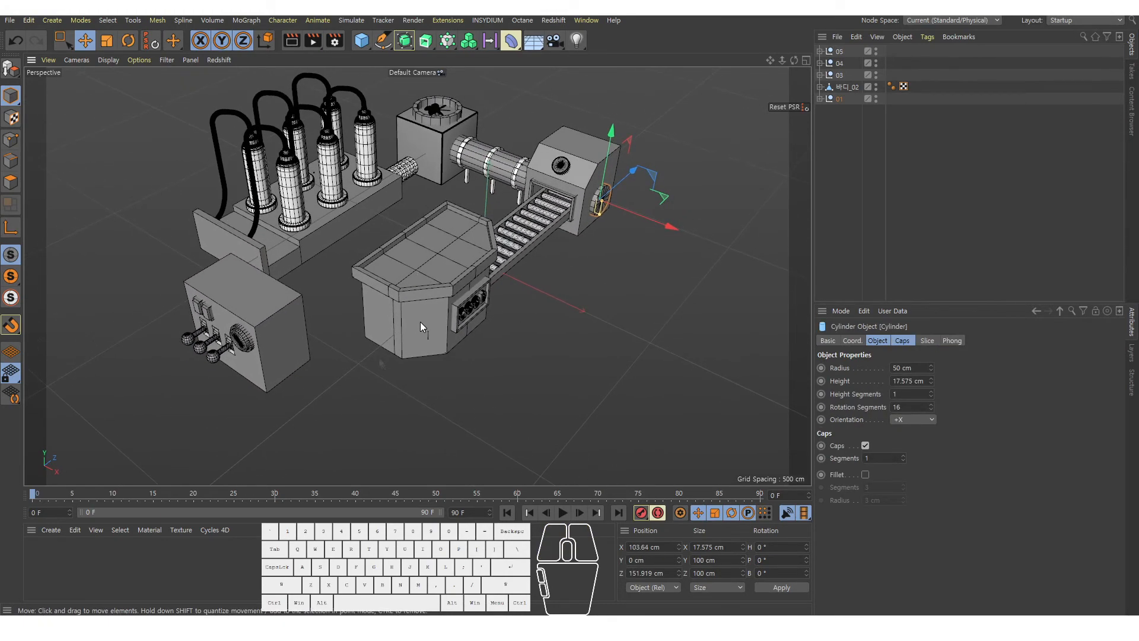
left_click_drag(300, 335, 340, 322, "alt")
middle_click_drag(339, 322, 516, 298, "alt")
right_click_drag(386, 320, 425, 315, "alt")
left_click_drag(409, 312, 448, 320, "alt")
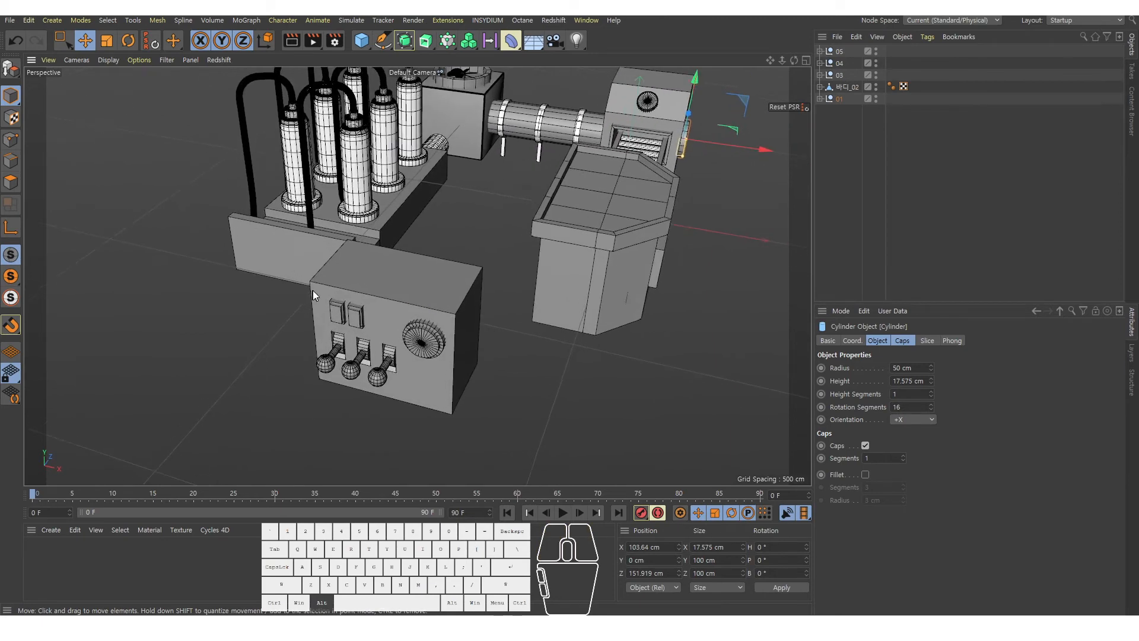
left_click_drag(312, 291, 522, 296, "alt")
left_click(820, 51)
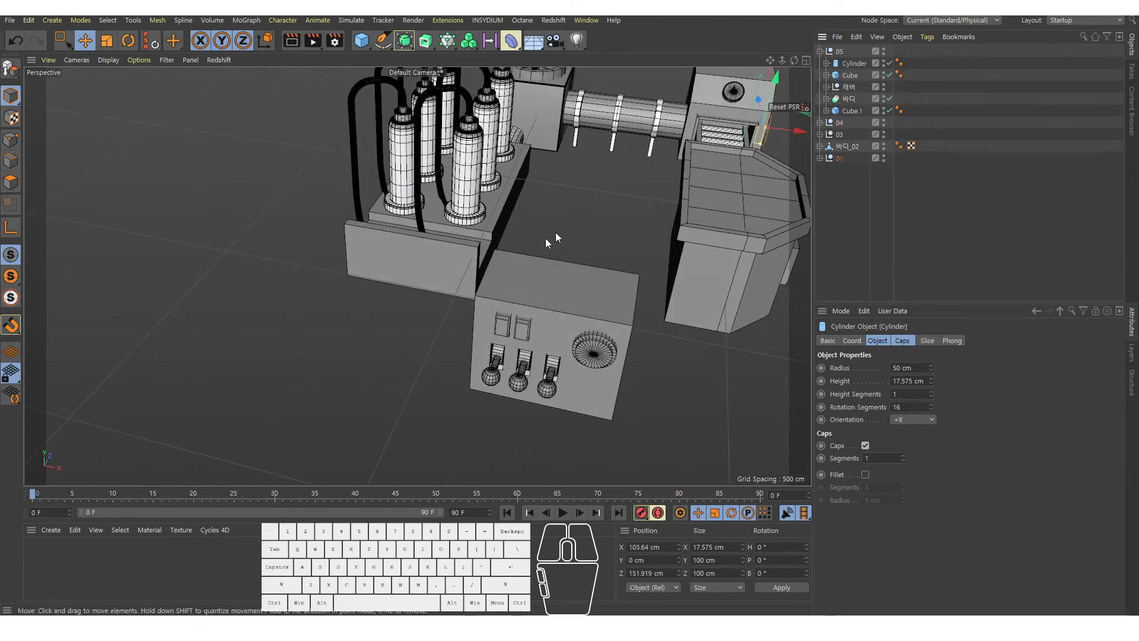
left_click_drag(546, 242, 474, 285, "alt")
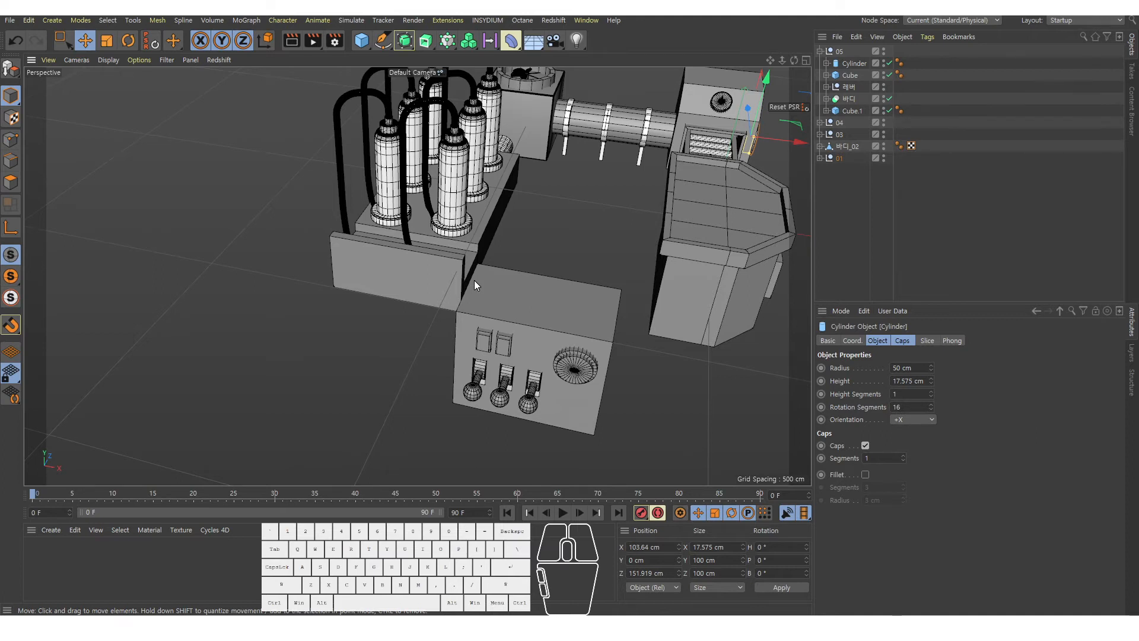
Step: Draw an L-shaped Bezier spline in the top view from the left hose's front end down and across into the control box
left_click(839, 52)
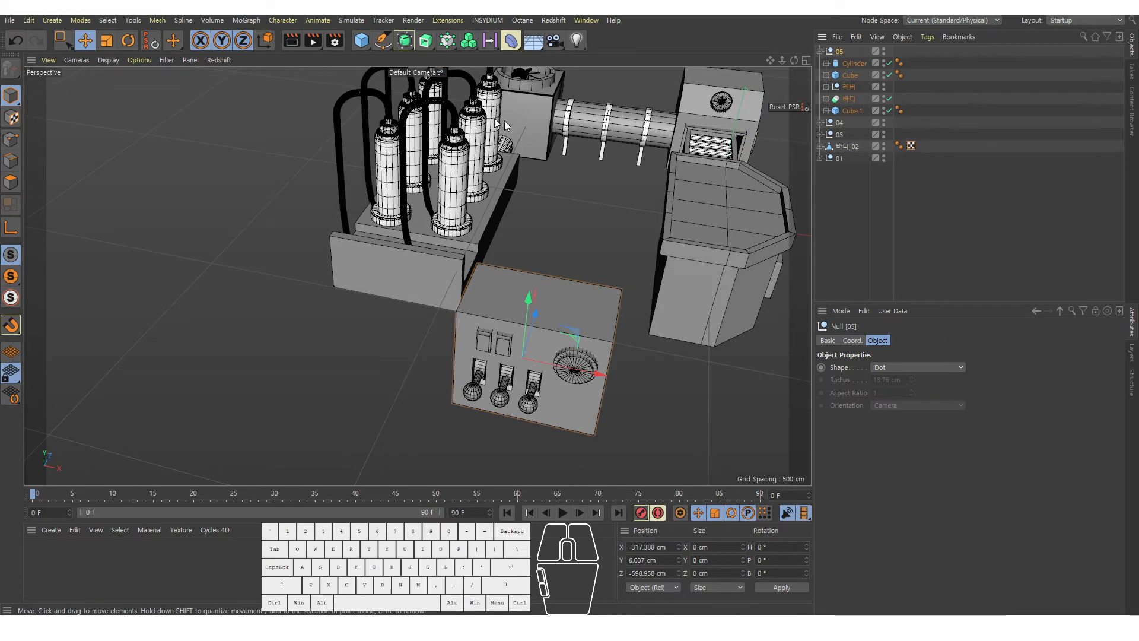
left_click(383, 40)
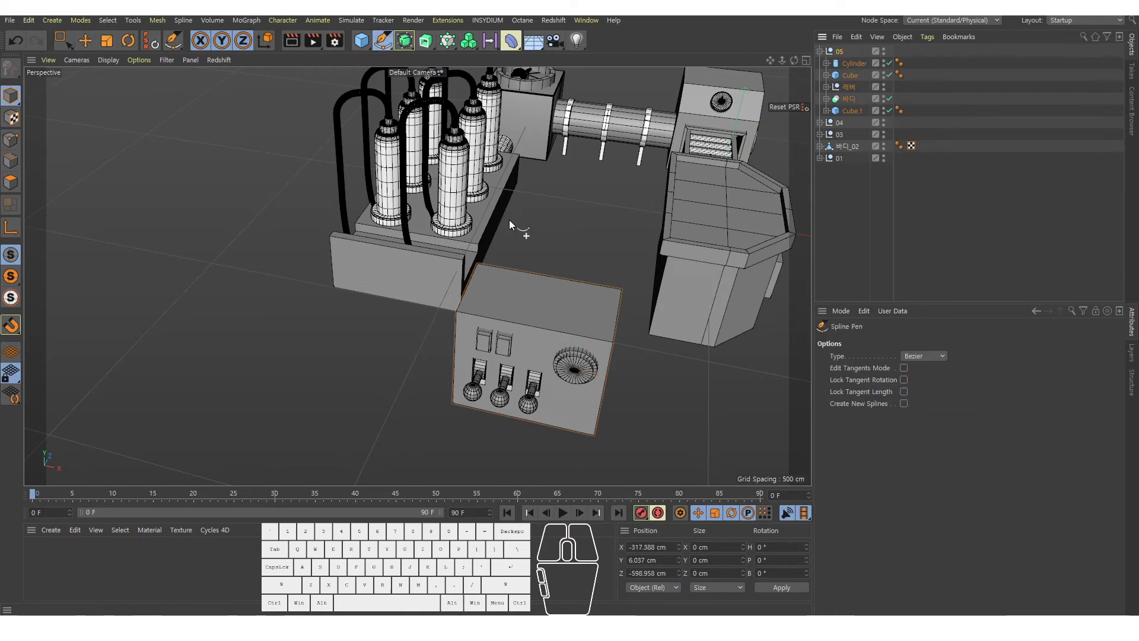
middle_click(537, 284)
middle_click(584, 197)
right_click_drag(478, 243, 469, 312, "alt")
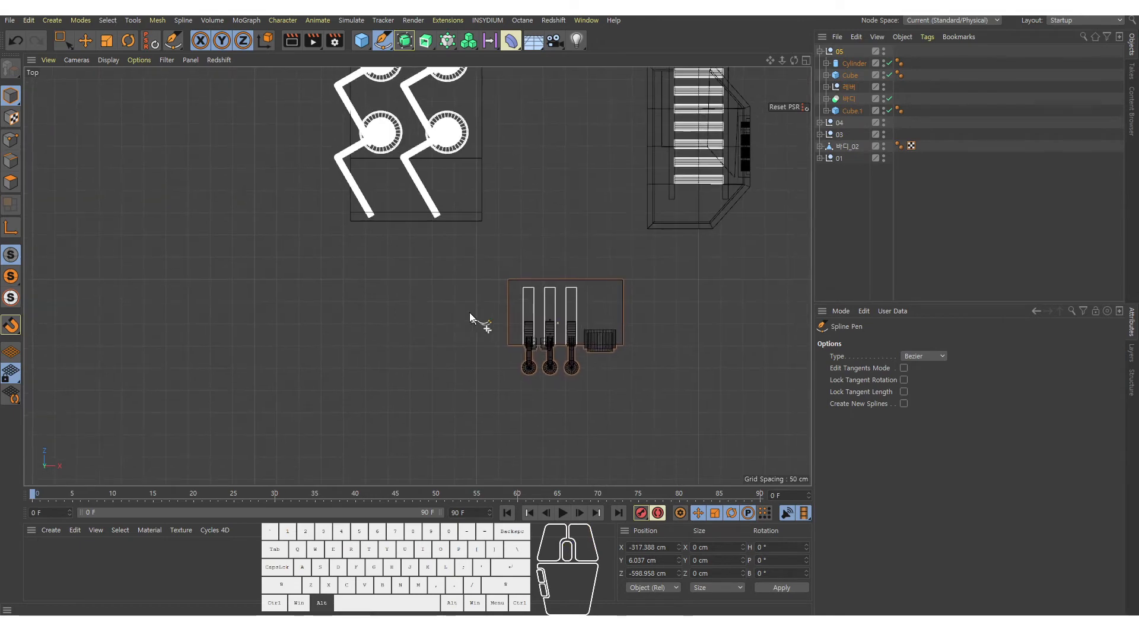
left_click(368, 215)
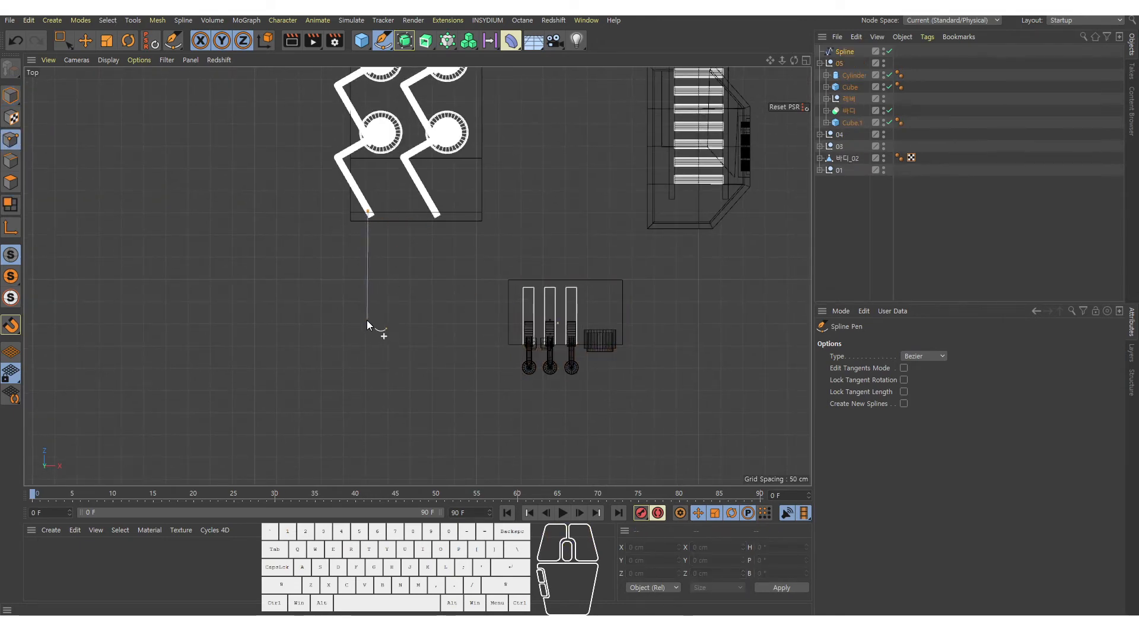
left_click(367, 319)
left_click(519, 321)
key("e")
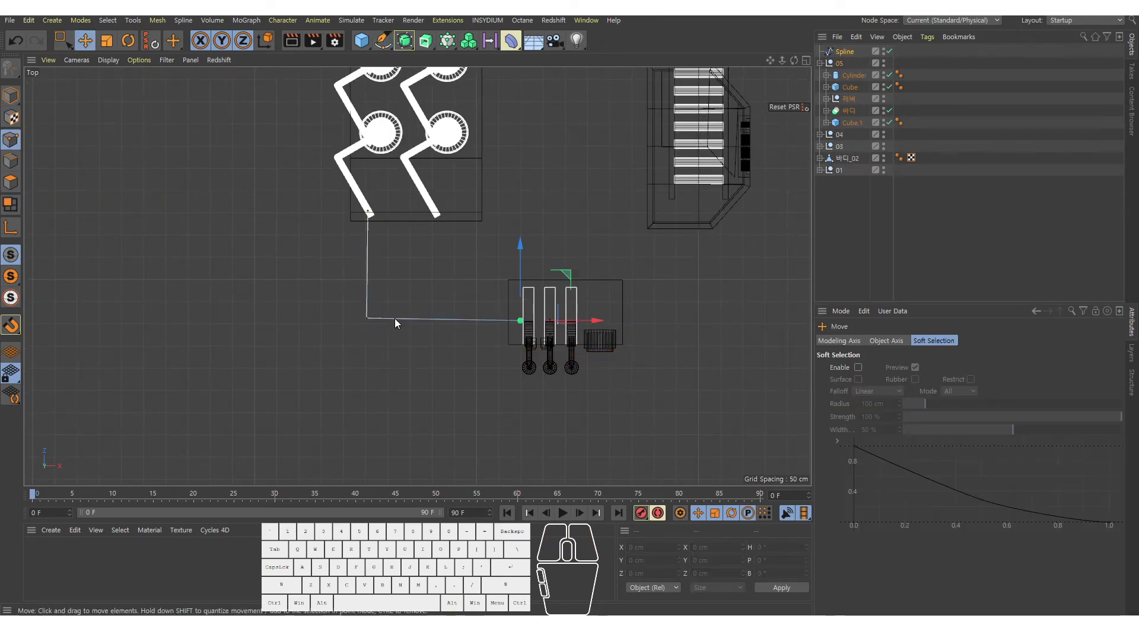
Step: Try to shift the spline's corner point in the top view and undo the move
left_click(366, 318)
left_click_drag(402, 288, 439, 234)
key("ctrl+z")
right_click_drag(397, 287, 418, 283, "alt")
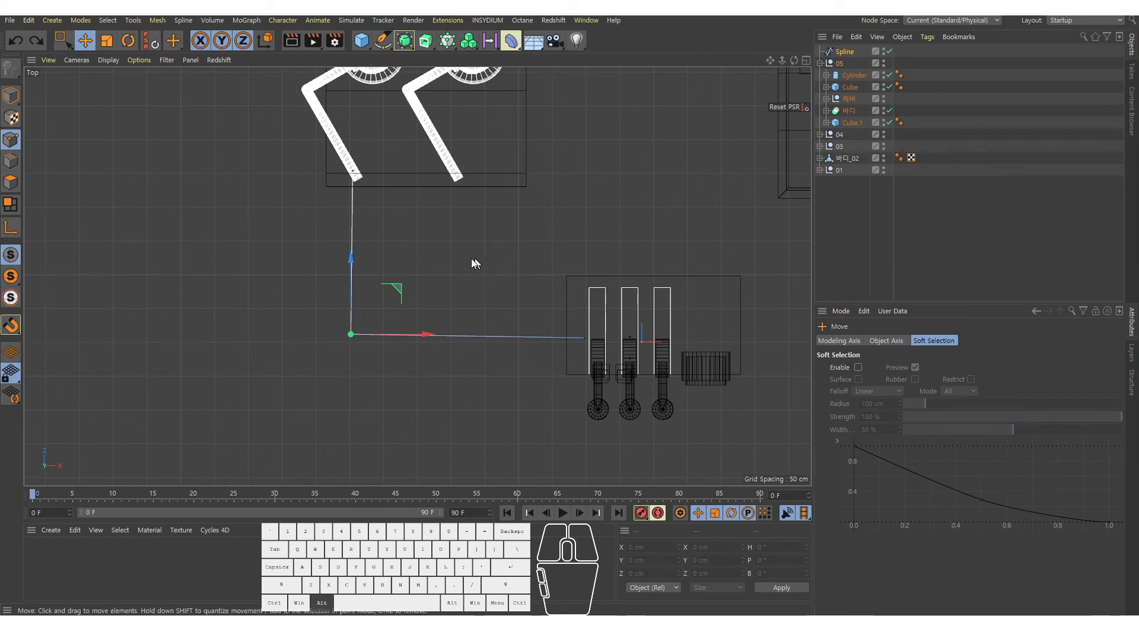
right_click_drag(474, 259, 492, 286, "alt")
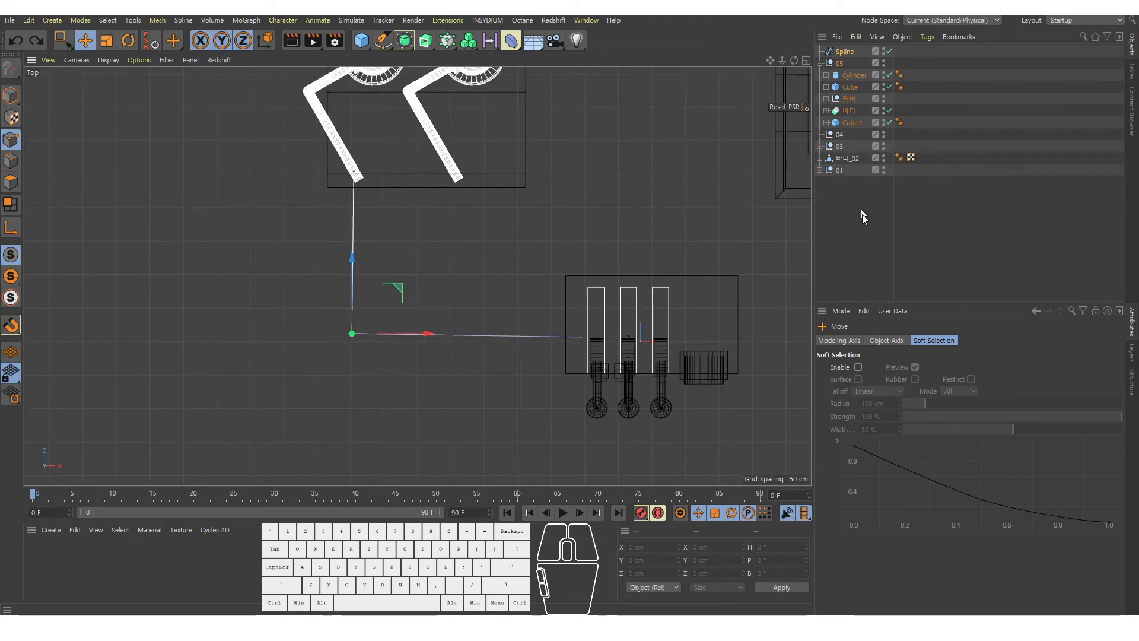
Step: Place the spline under a new Sweep generator and add a Circle spline above it as the profile
left_click(844, 52)
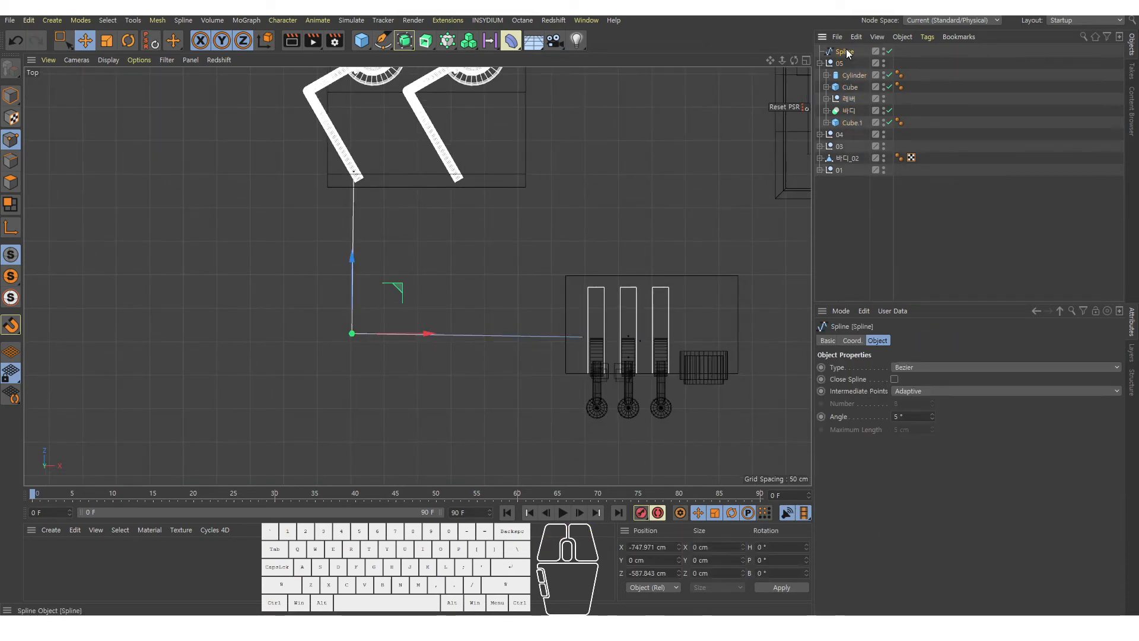
left_click(11, 95)
left_click_drag(405, 42, 466, 121)
left_click(1054, 229)
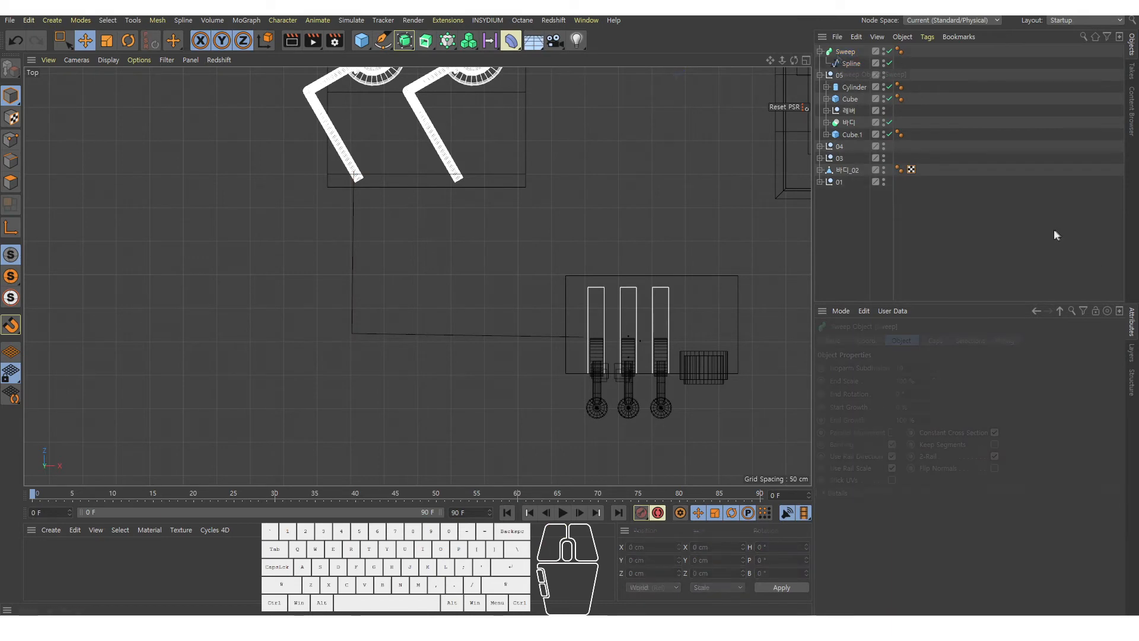
left_click(853, 52)
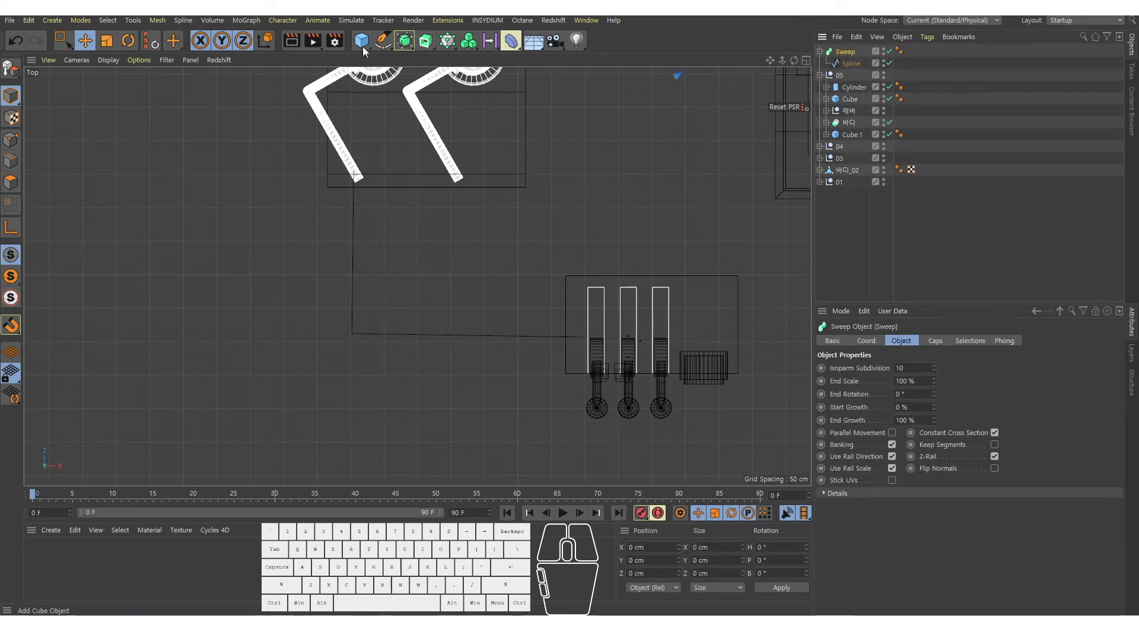
left_click_drag(383, 40, 505, 81)
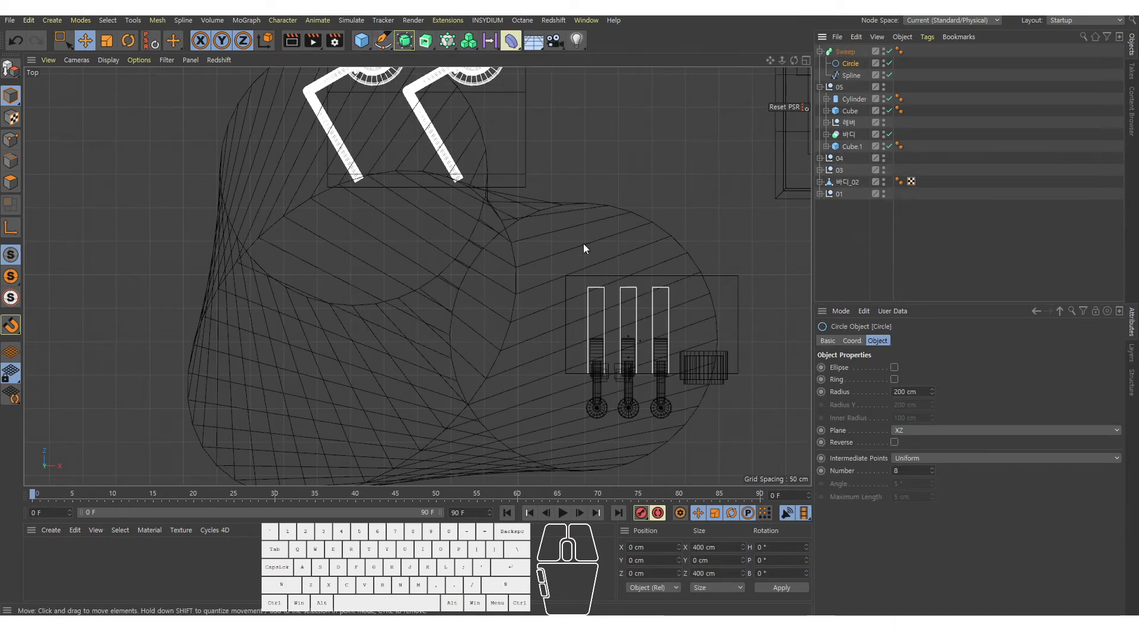
Step: Set the sweep profile circle's plane to XY
scroll(582, 244, "down", 4)
middle_click(497, 313)
middle_click(287, 177)
left_click_drag(399, 287, 372, 274, "alt")
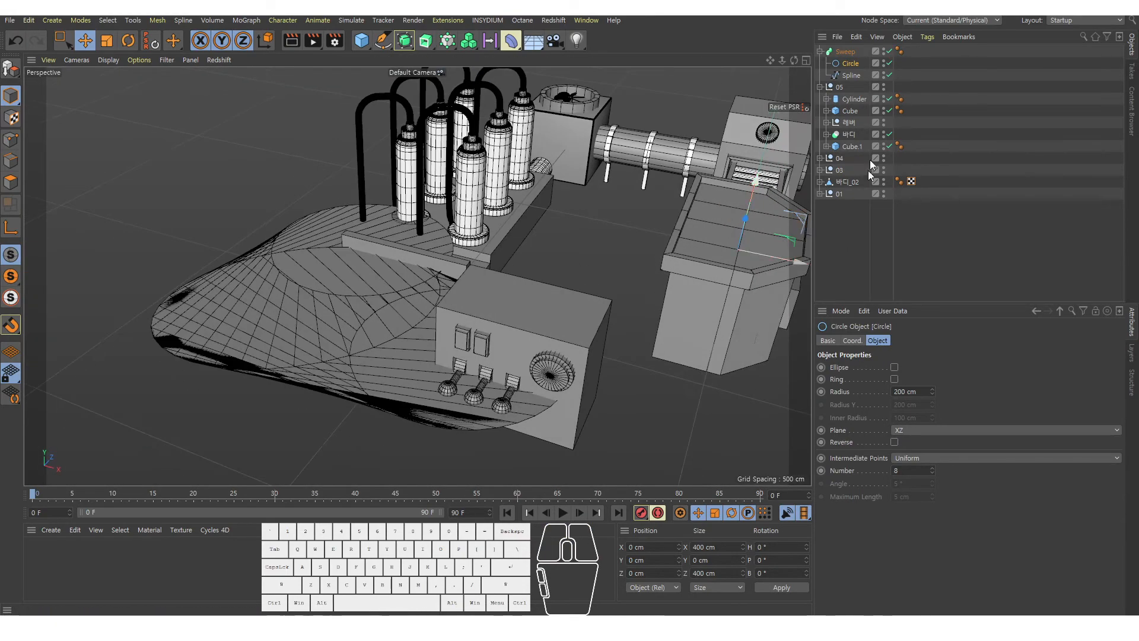
left_click(1098, 261)
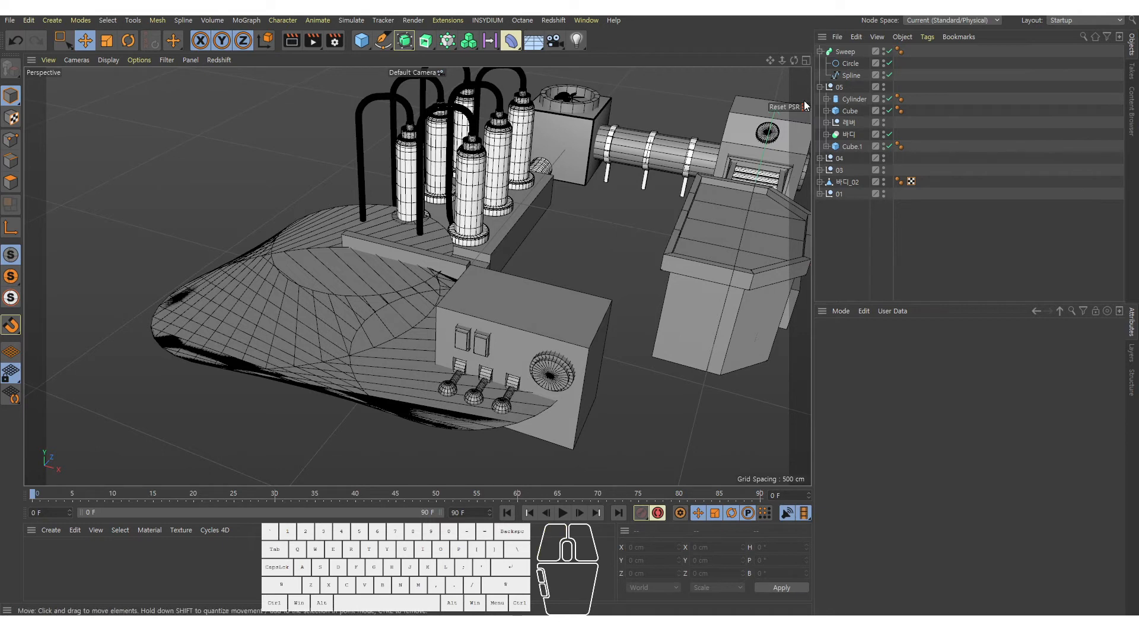
left_click(852, 63)
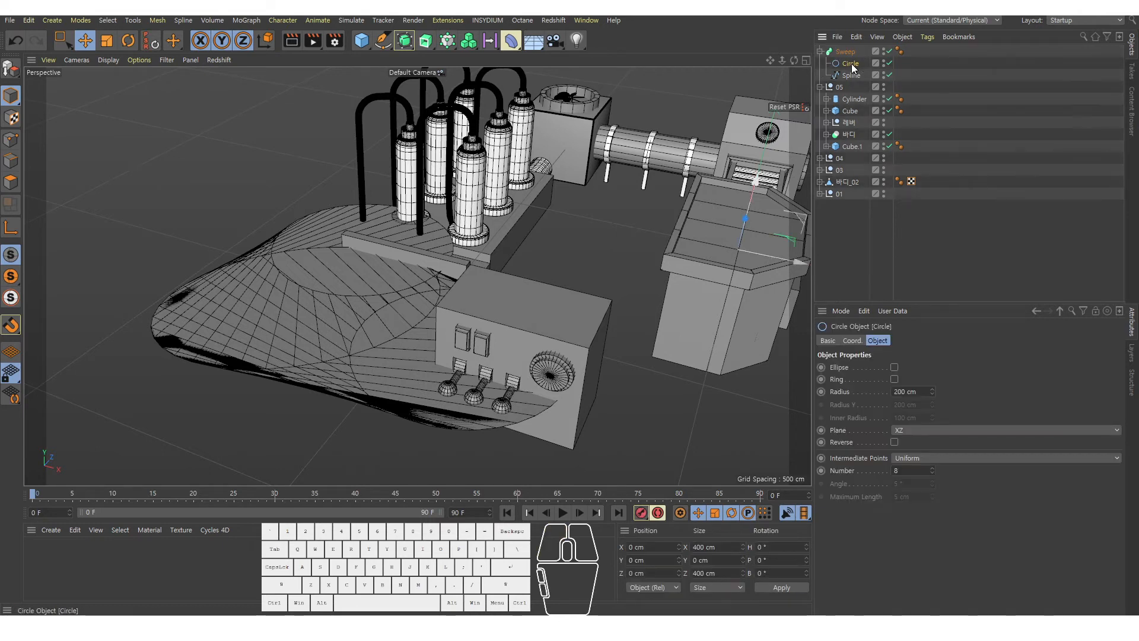
left_click(942, 429)
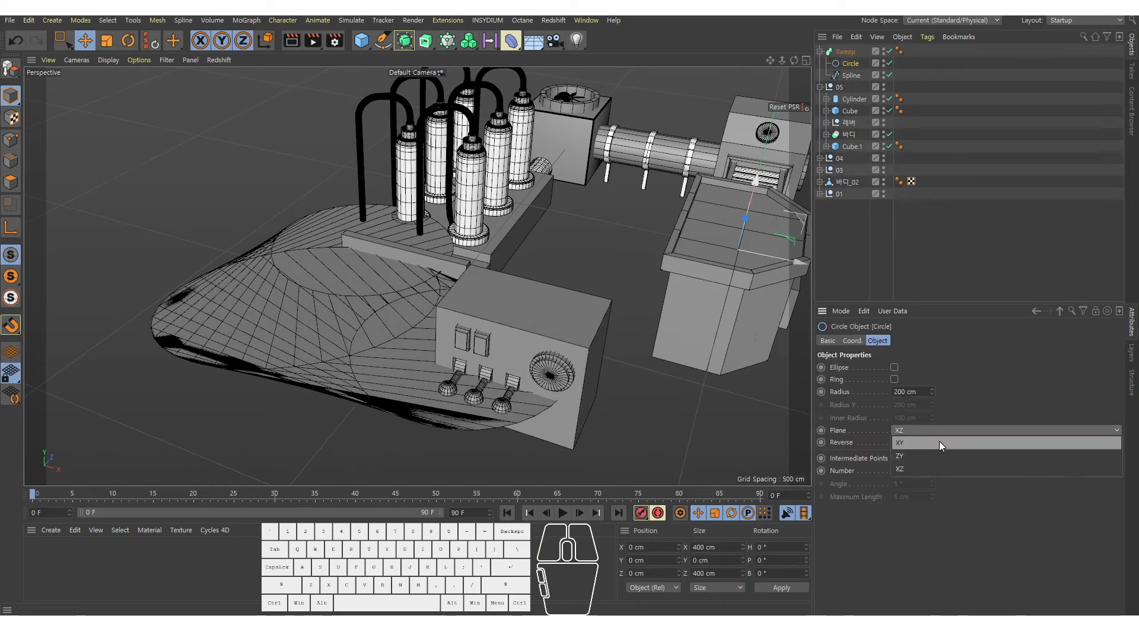
left_click(940, 442)
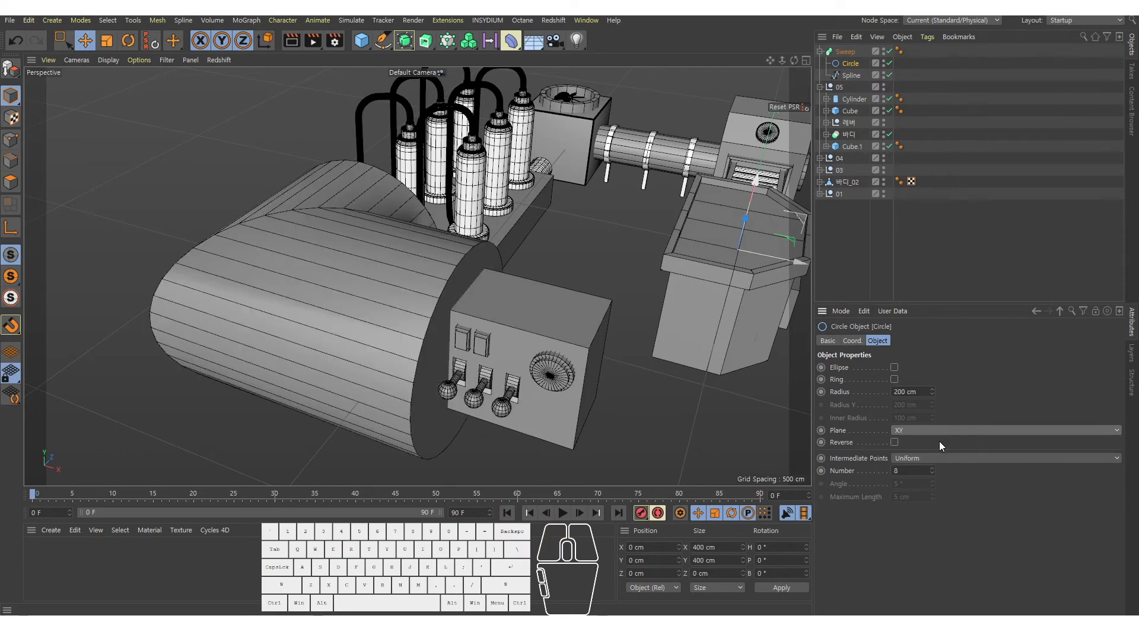
left_click_drag(390, 311, 427, 273, "alt")
right_click_drag(427, 273, 293, 342, "alt")
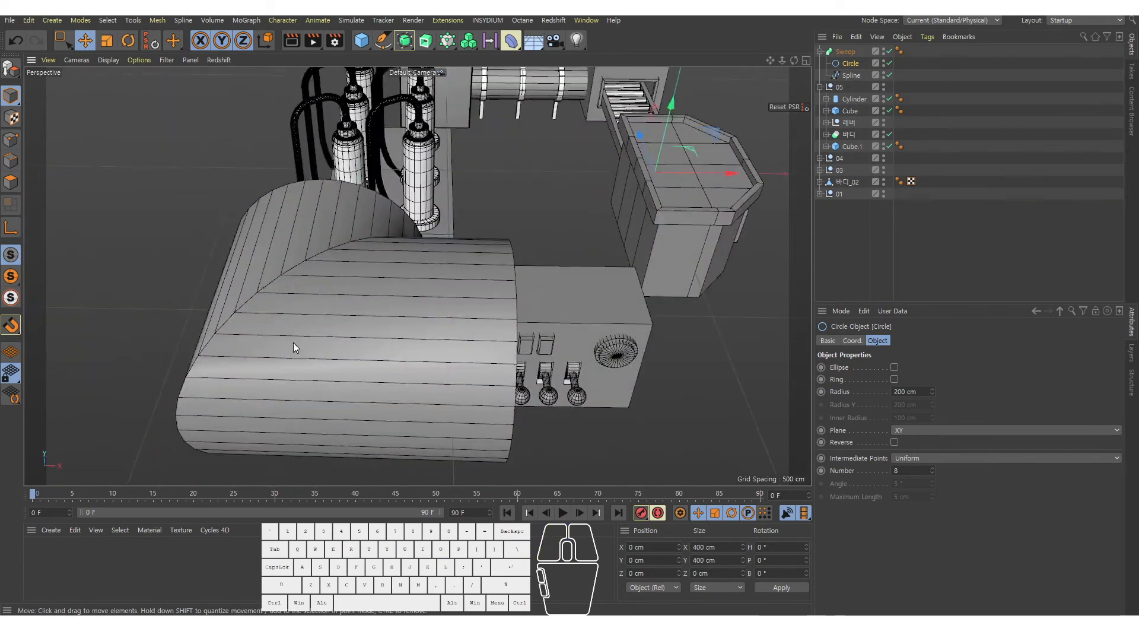
Step: Set the sweep profile circle's radius to 20 cm
left_click_drag(329, 336, 354, 360, "alt")
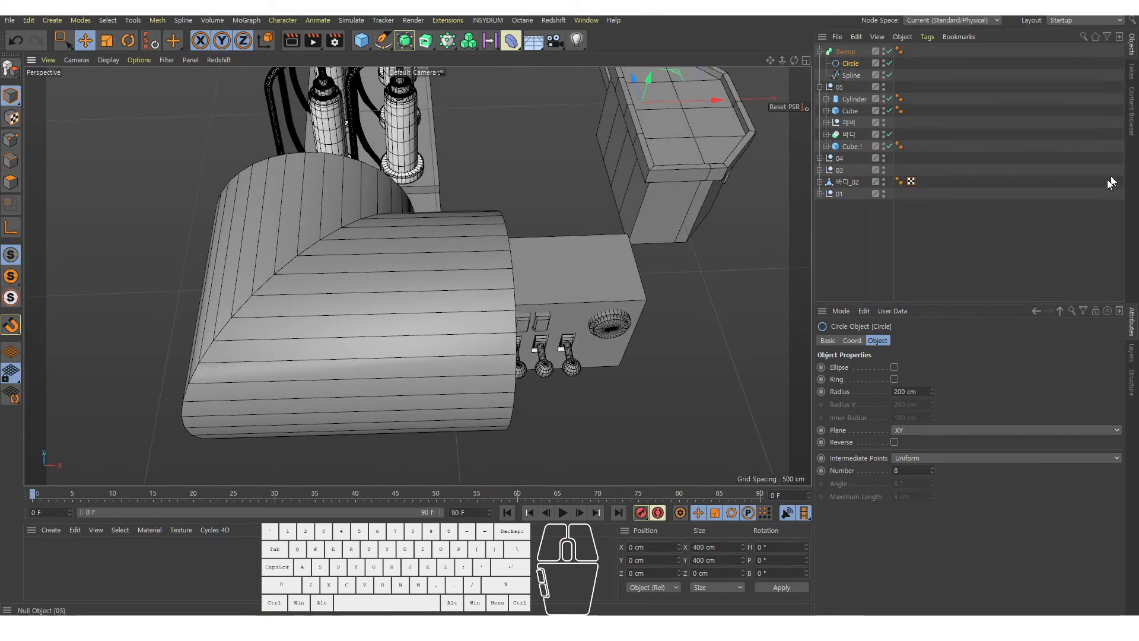
left_click(911, 391)
type("20")
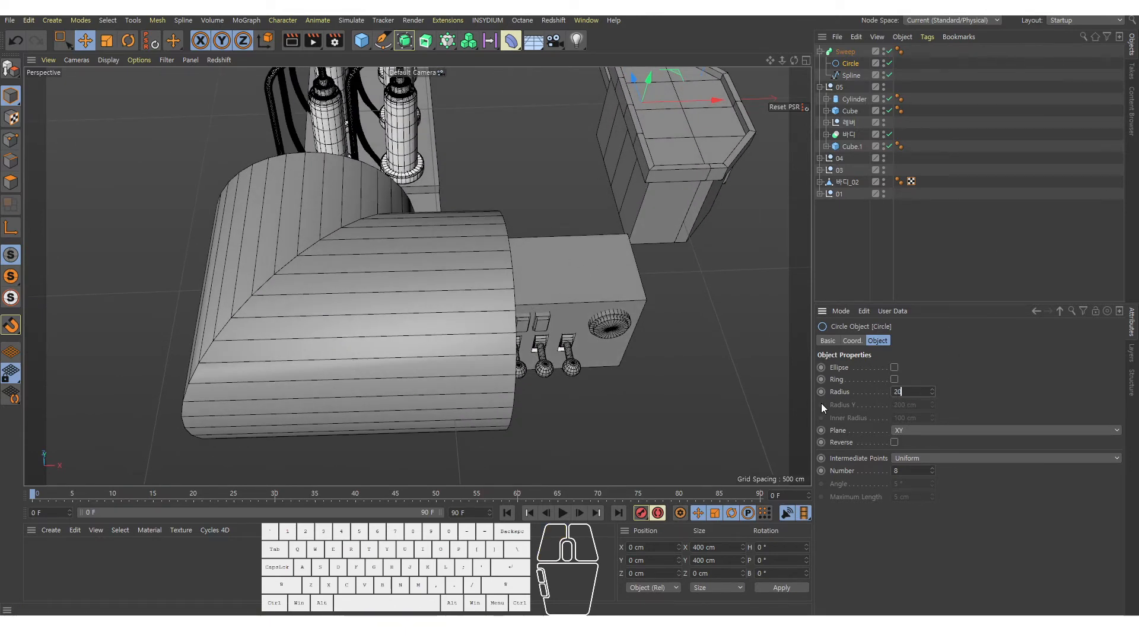
key("Return")
right_click_drag(461, 283, 382, 289, "alt")
left_click_drag(382, 289, 420, 233, "alt")
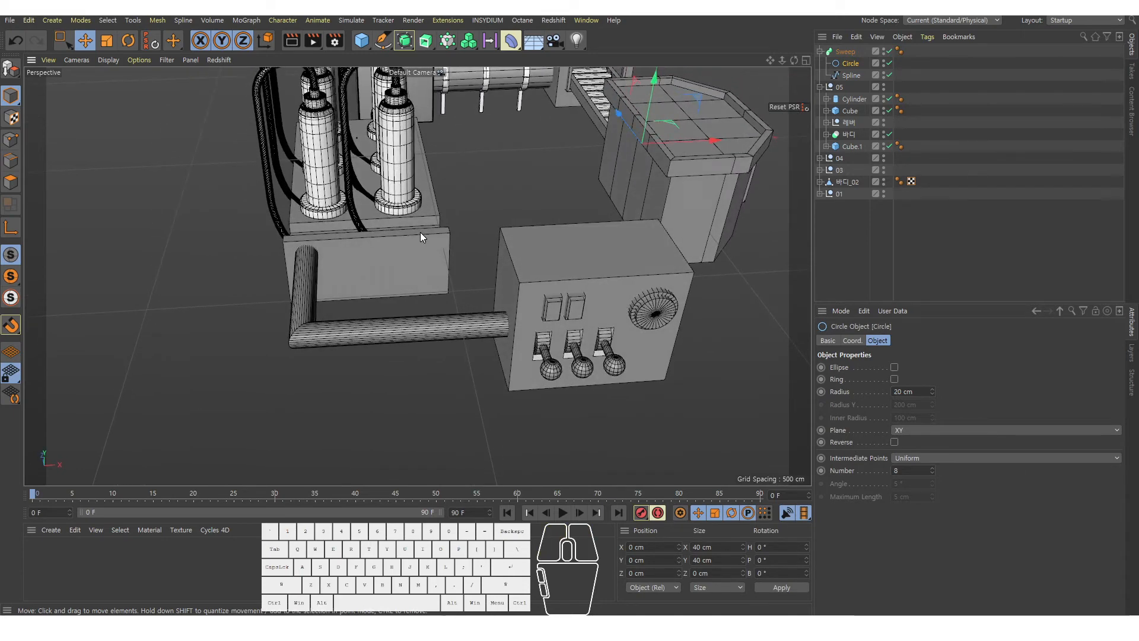
Step: Move only the Sweep's axis onto the pipe at the control box and save the scene
left_click(845, 51)
left_click_drag(472, 284, 464, 306, "alt")
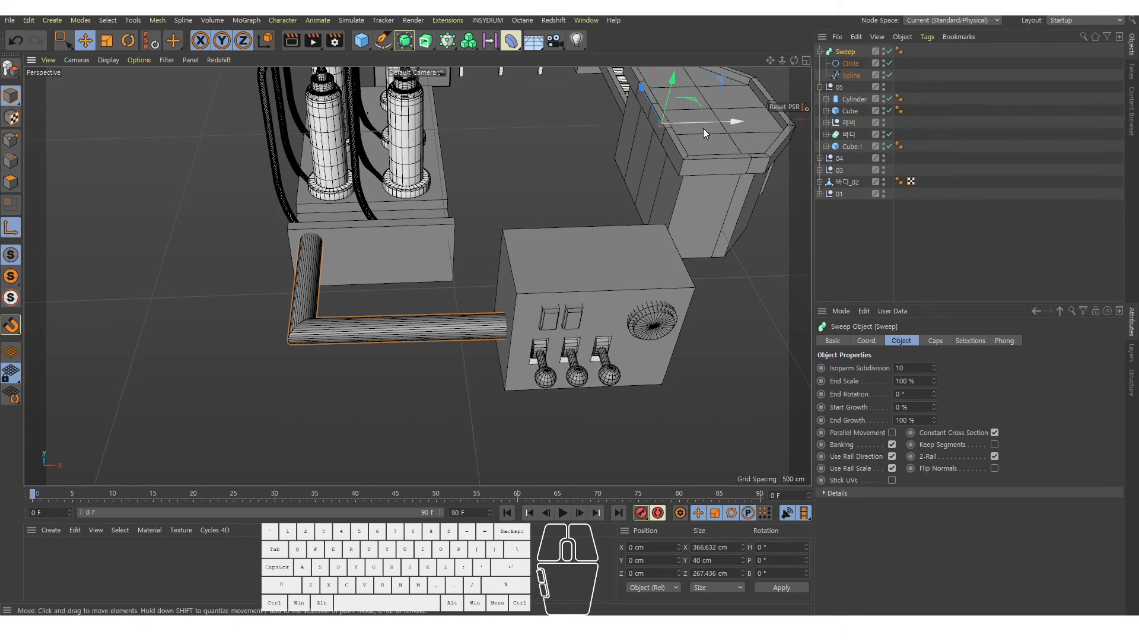
left_click_drag(707, 124, 380, 158)
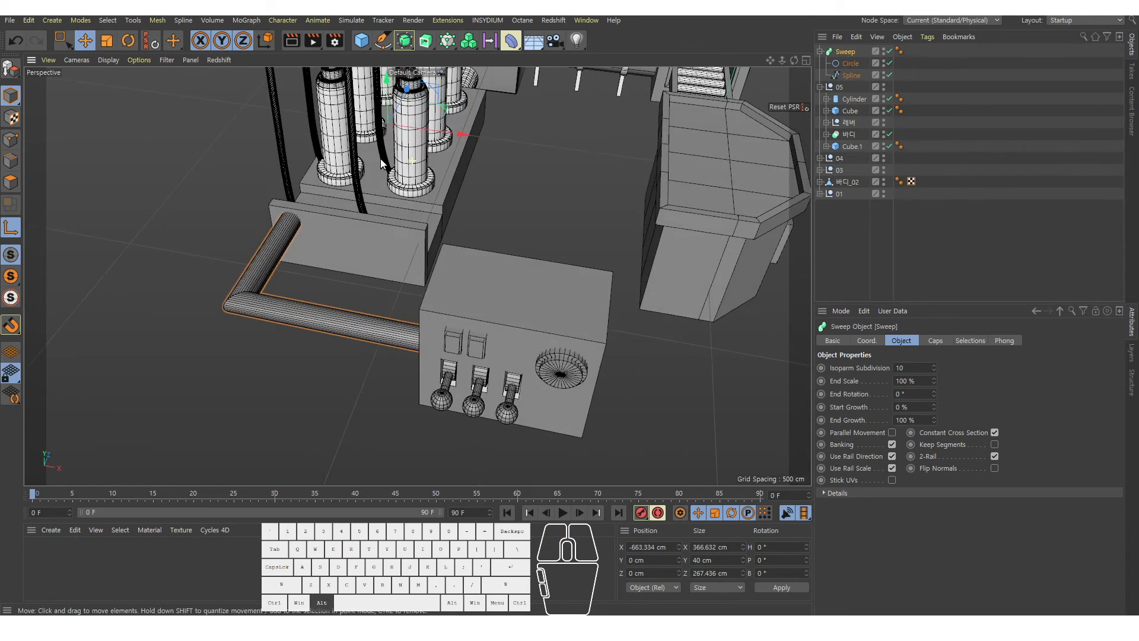
left_click_drag(401, 100, 572, 276)
key("l")
right_click_drag(572, 276, 417, 275, "alt")
middle_click_drag(417, 274, 302, 285, "alt")
key("ctrl+s")
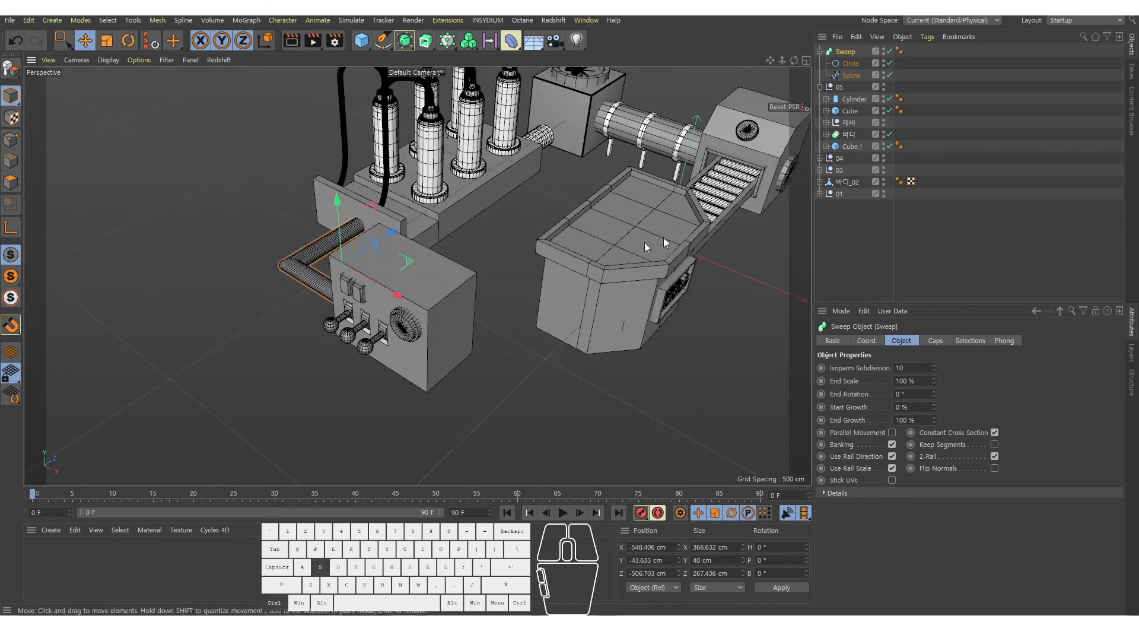
Step: Move the Sweep pipe into group 05 and clear the selection
left_click(609, 264)
right_click_drag(688, 309, 599, 312, "alt")
middle_click_drag(599, 312, 385, 309, "alt")
left_click_drag(385, 310, 205, 314, "alt")
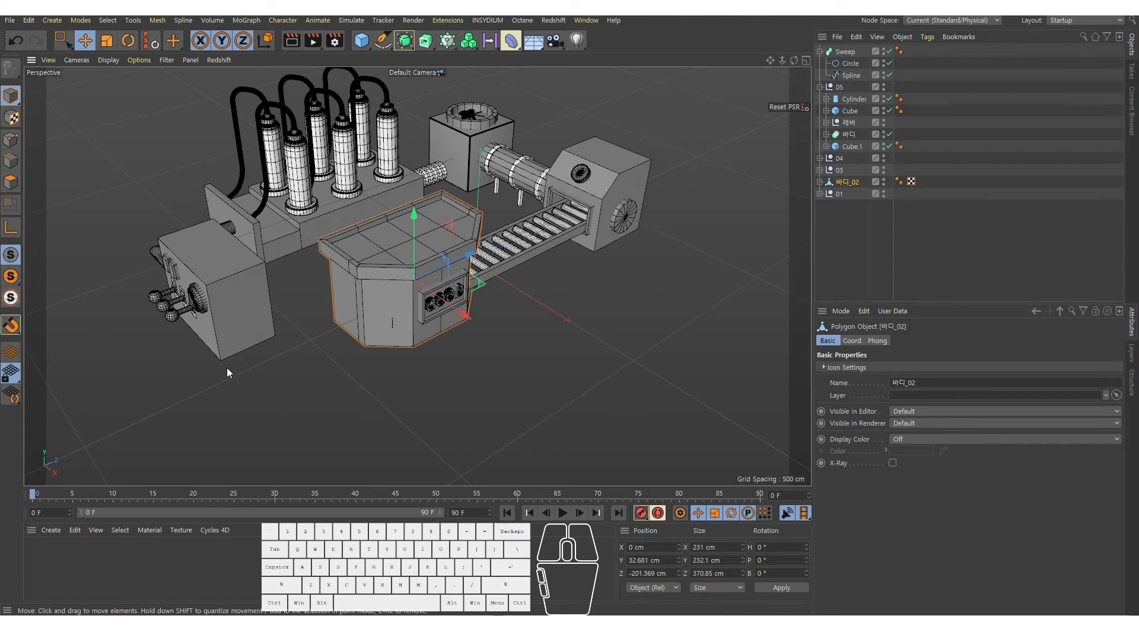
left_click(850, 256)
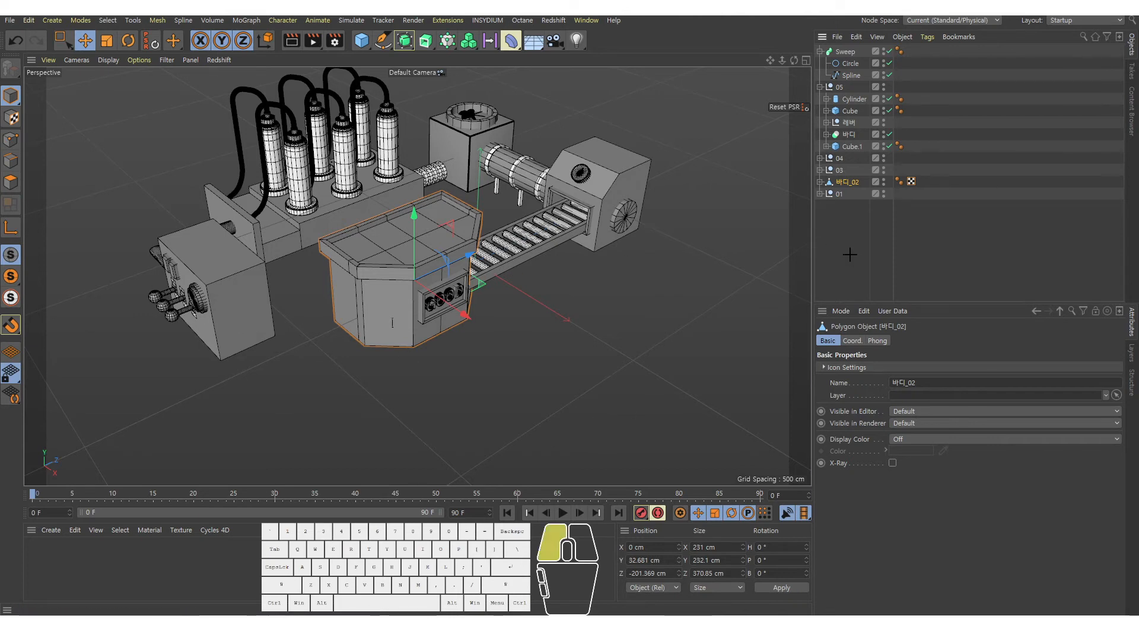
left_click(820, 52)
left_click_drag(843, 52, 848, 74)
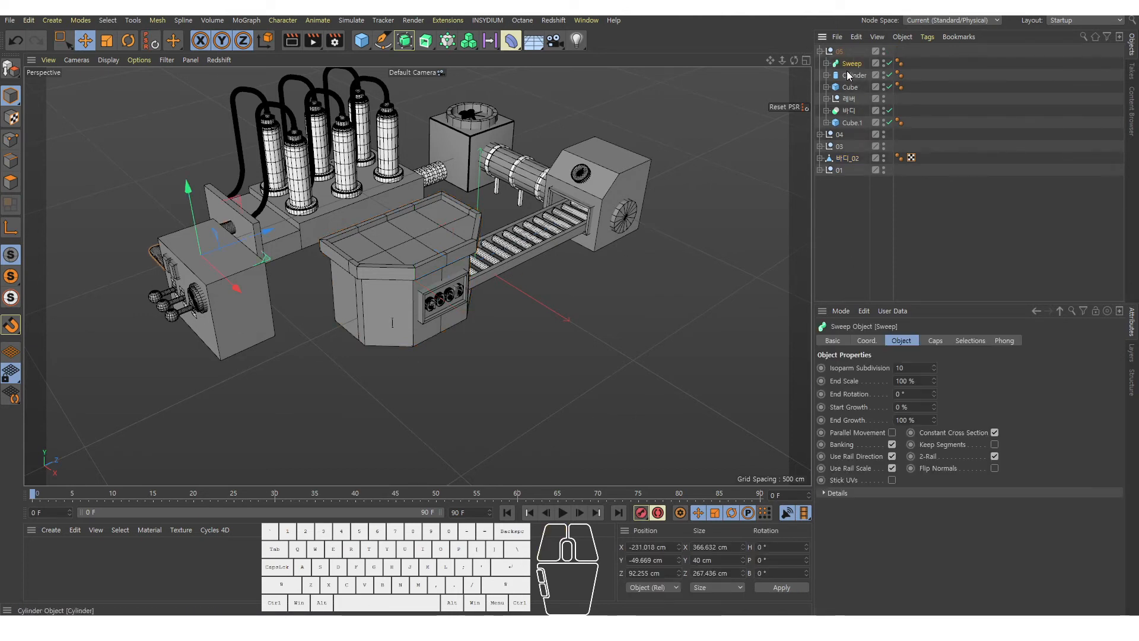
left_click(853, 197)
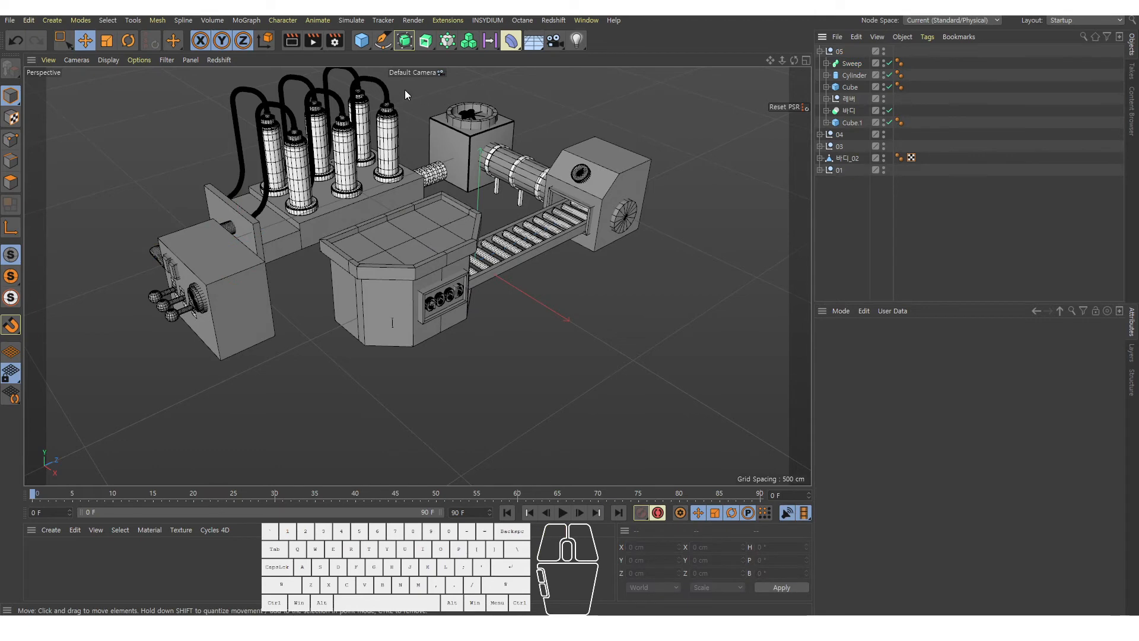
Step: Draw a three-segment Bezier spline in the top view from the conveyor housing's outer side, around the machine, into the control box
left_click(383, 41)
middle_click(453, 261)
middle_click(616, 186)
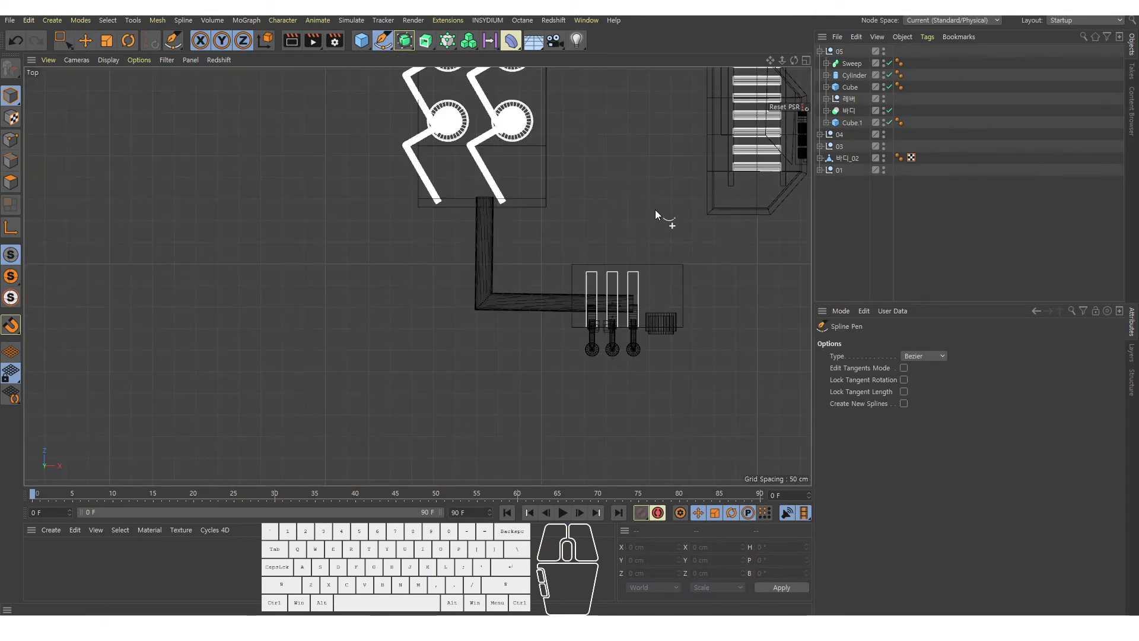
middle_click_drag(655, 208, 426, 368, "alt")
right_click_drag(484, 333, 473, 316, "alt")
middle_click_drag(473, 316, 442, 273, "alt")
right_click_drag(453, 268, 471, 268, "alt")
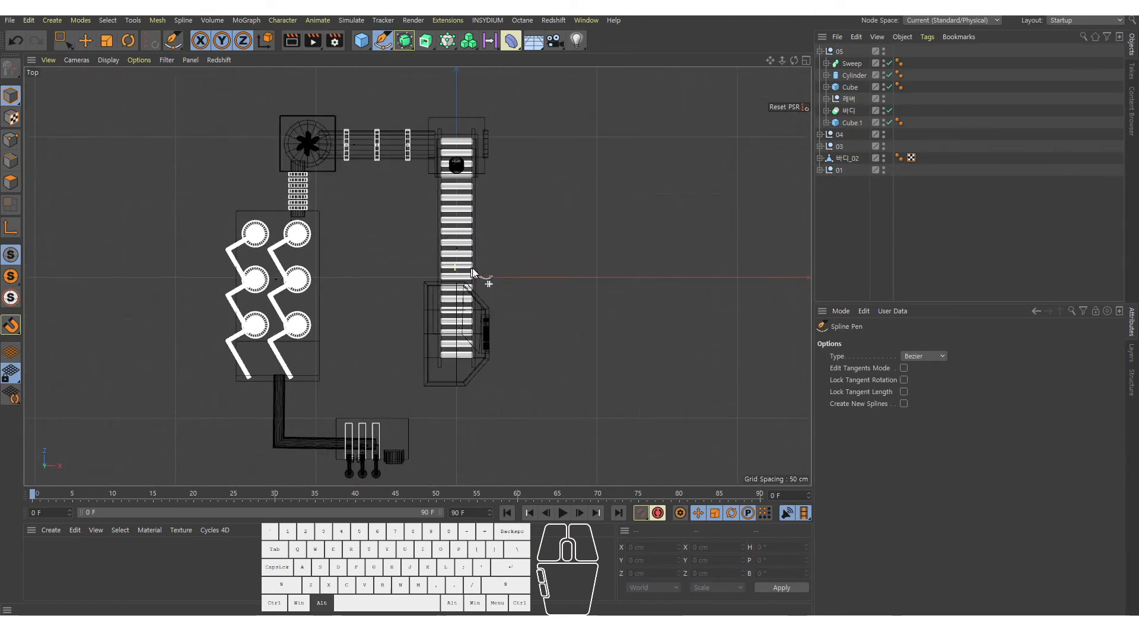
left_click(481, 141)
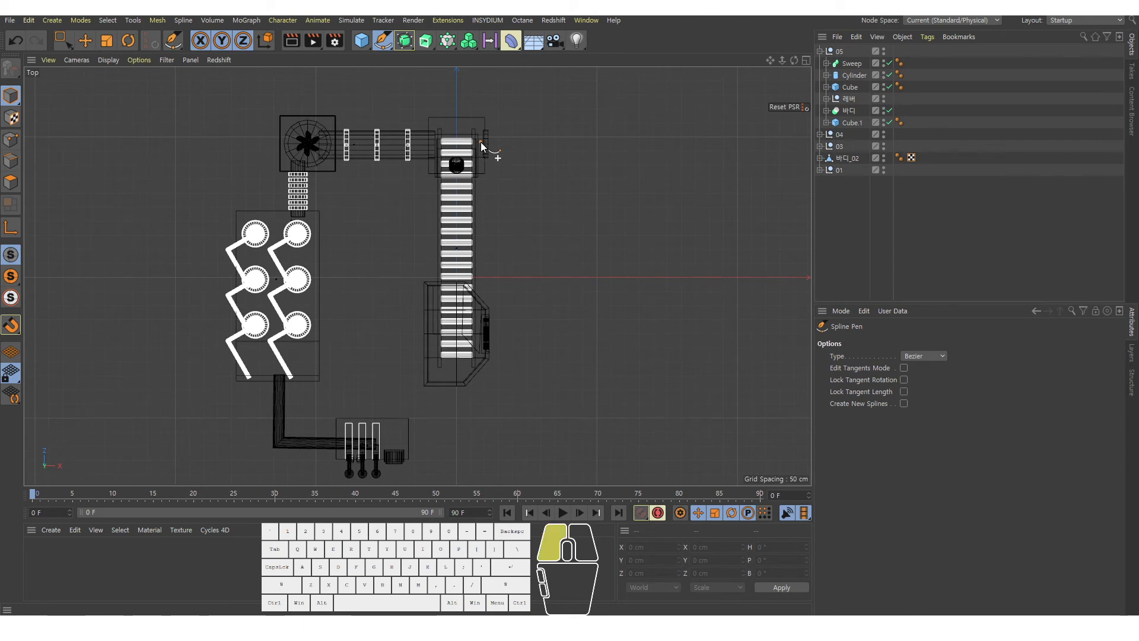
left_click(571, 141)
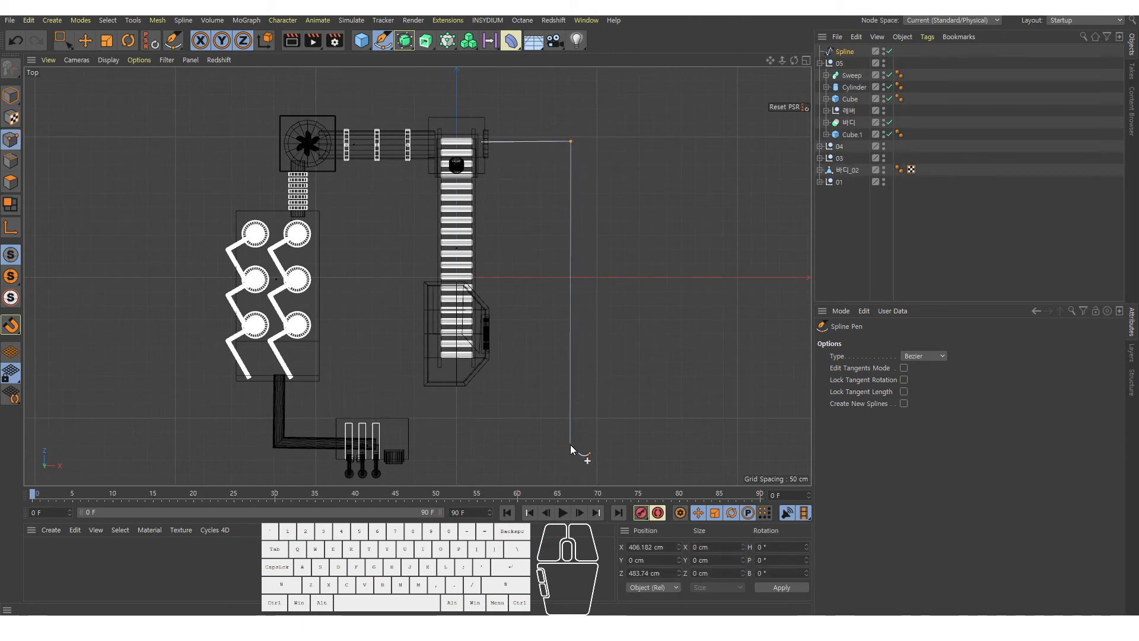
left_click(570, 444)
left_click(401, 440)
key("e")
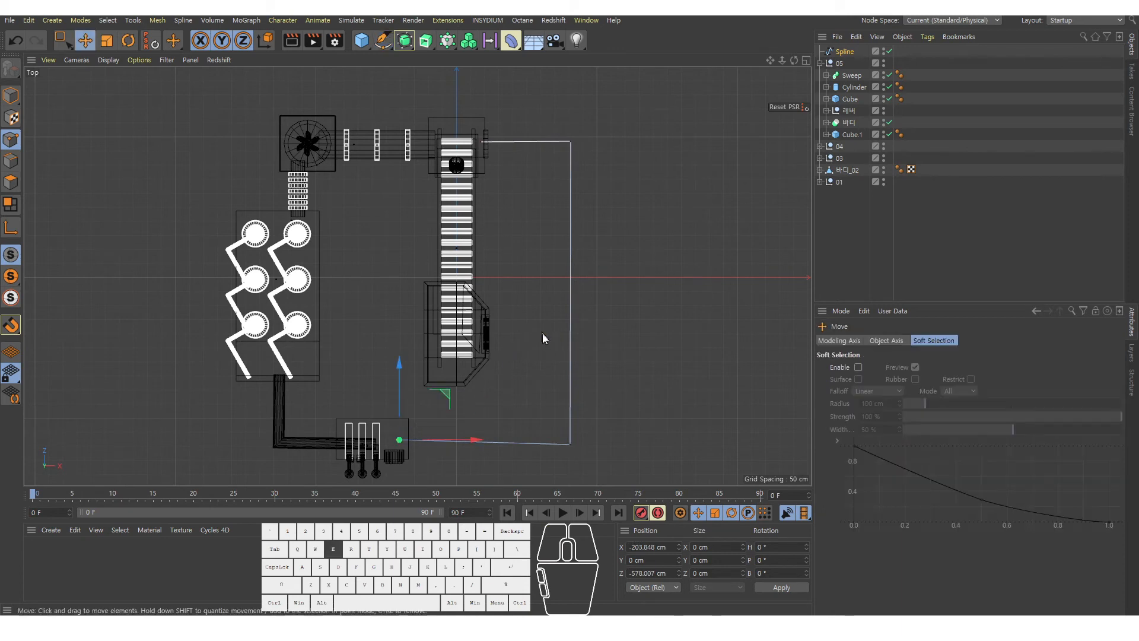
Step: Chamfer the spline's two outer corner points with a radius of about 188 cm and return to object mode
middle_click(504, 337)
middle_click(242, 171)
right_click_drag(409, 261, 441, 268, "alt")
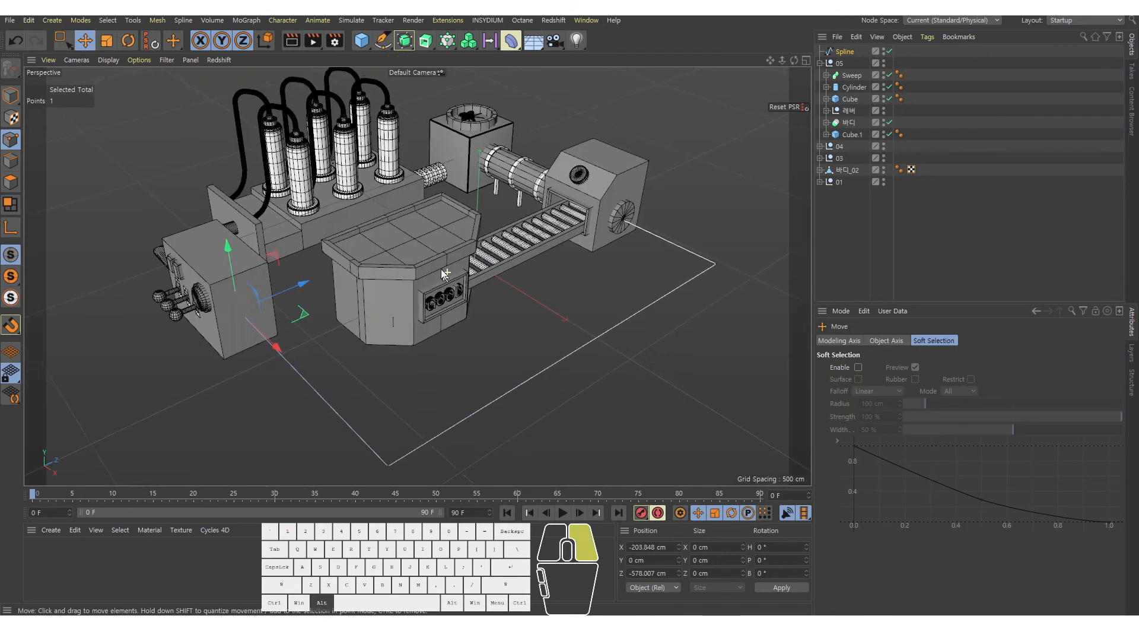
left_click_drag(440, 268, 400, 239, "alt")
right_click_drag(400, 238, 380, 238, "alt")
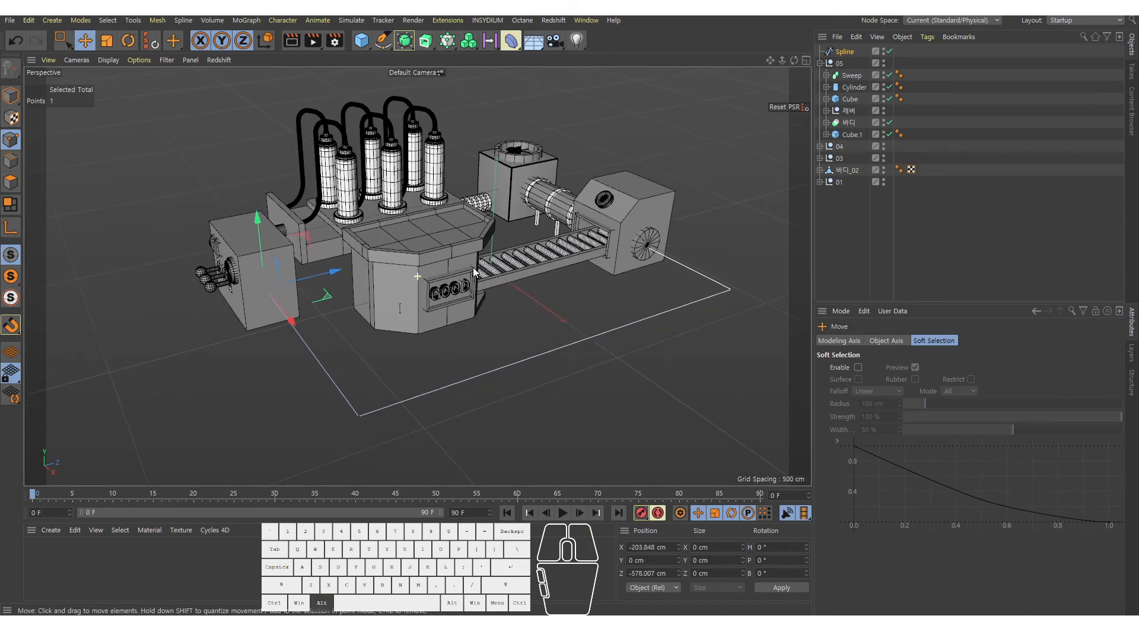
middle_click(551, 348)
middle_click(646, 140)
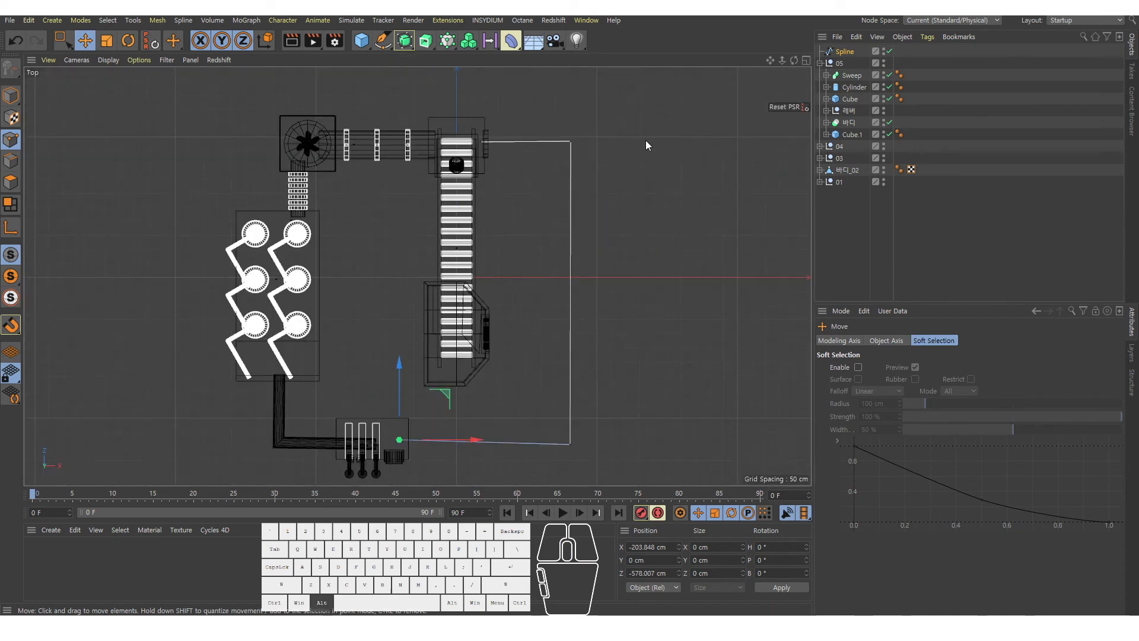
left_click(550, 138)
left_click(550, 439, "shift")
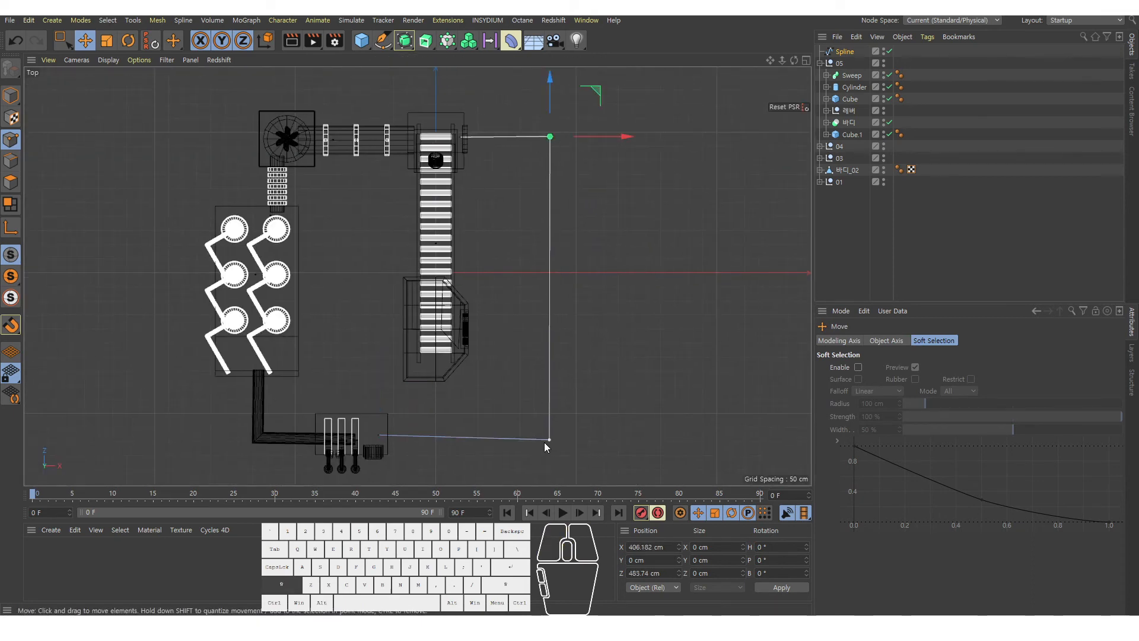
right_click(684, 185)
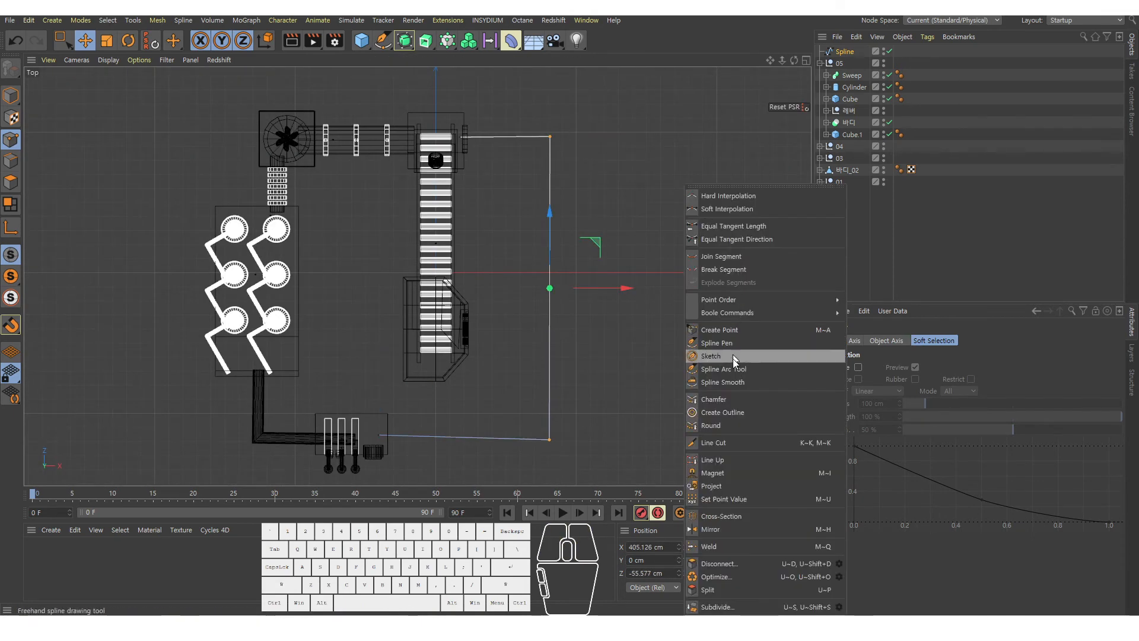
left_click(729, 398)
left_click_drag(668, 436, 611, 423)
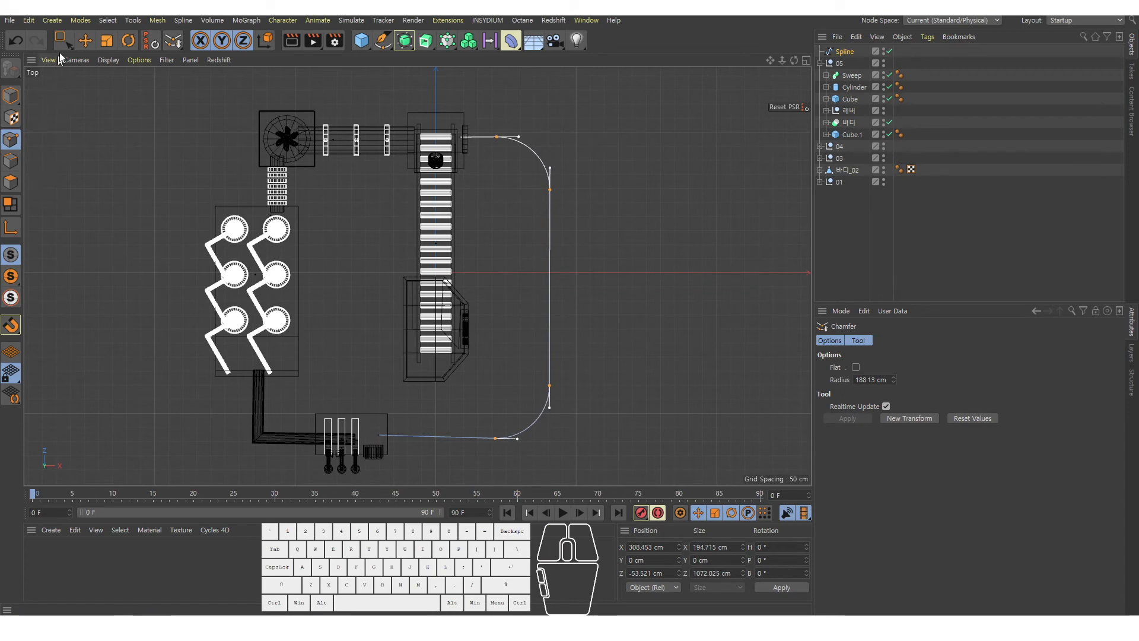
left_click(85, 41)
left_click(13, 96)
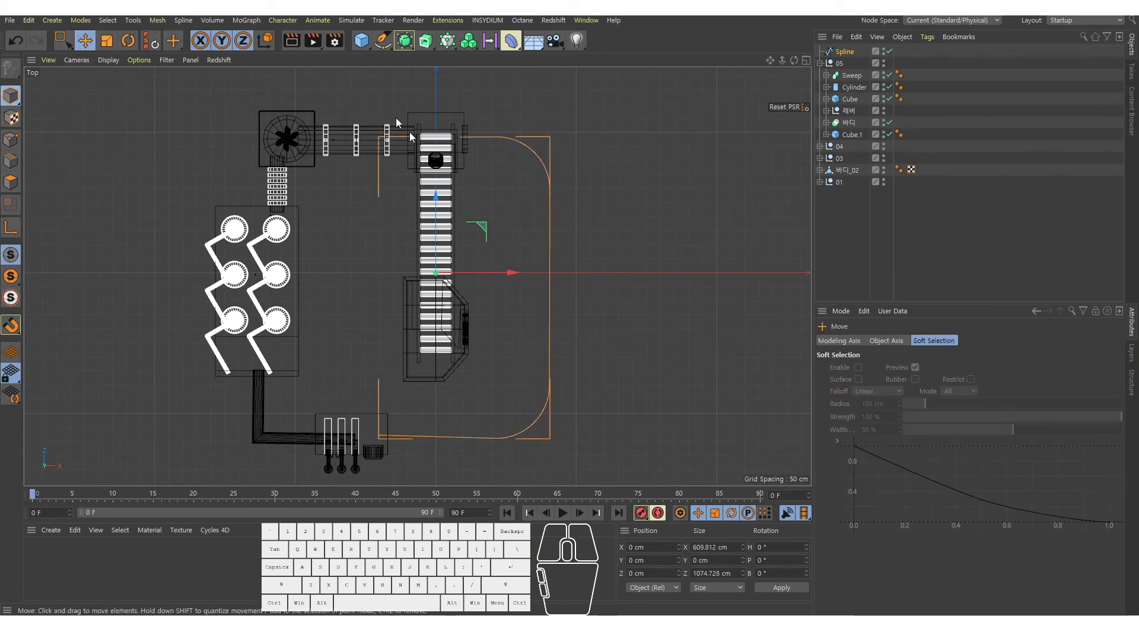
Step: Place the rounded spline under a new Sweep and add a Circle spline above it as the profile
middle_click(380, 316)
middle_click(270, 192)
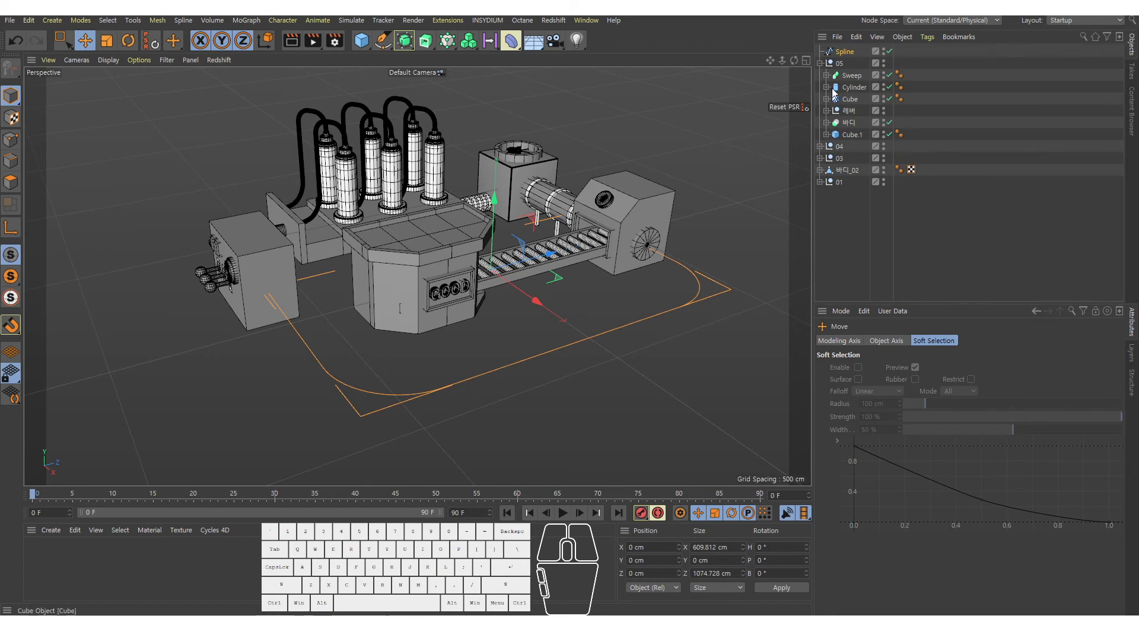
left_click_drag(425, 40, 482, 124, "alt")
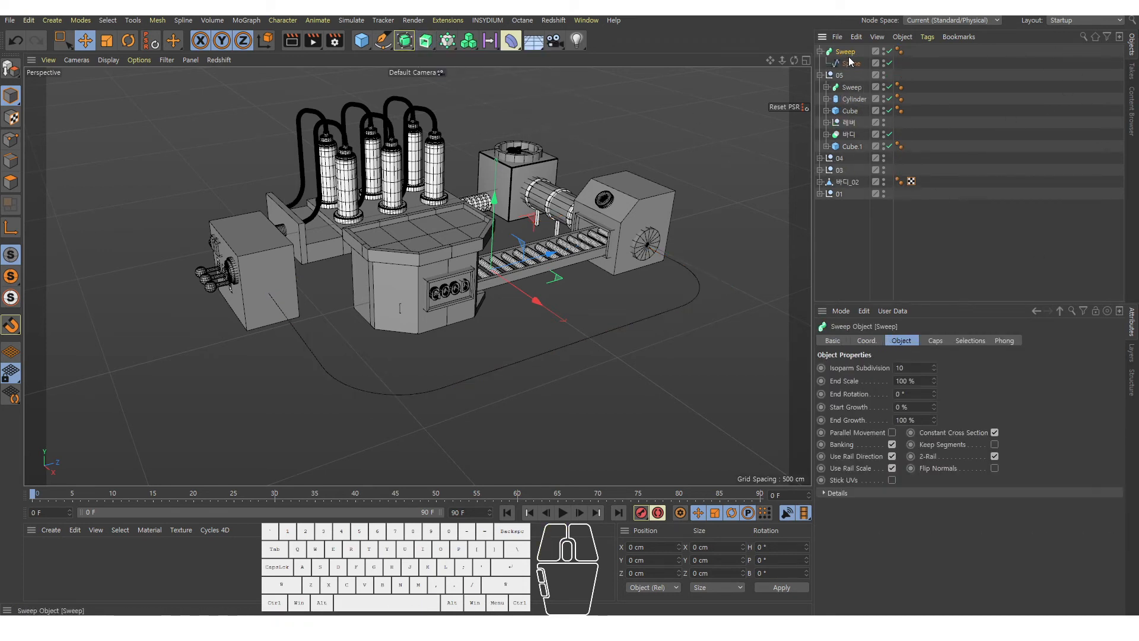
left_click_drag(385, 40, 516, 122, "shift")
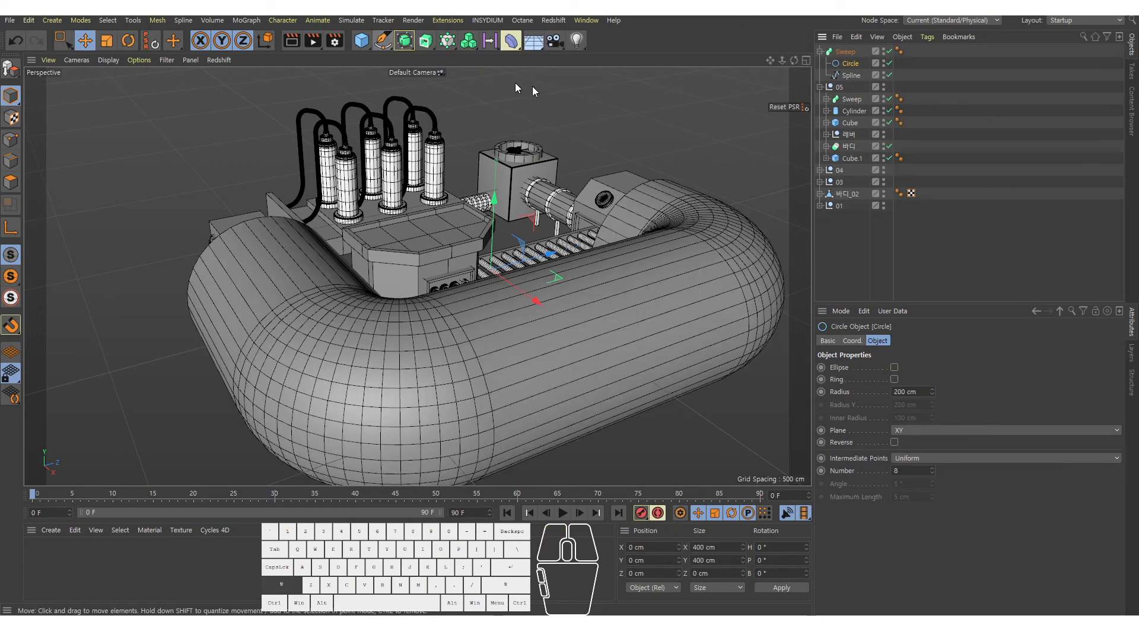
Step: Set the new profile circle's radius to 30 cm and save the scene
left_click(919, 391)
type("30")
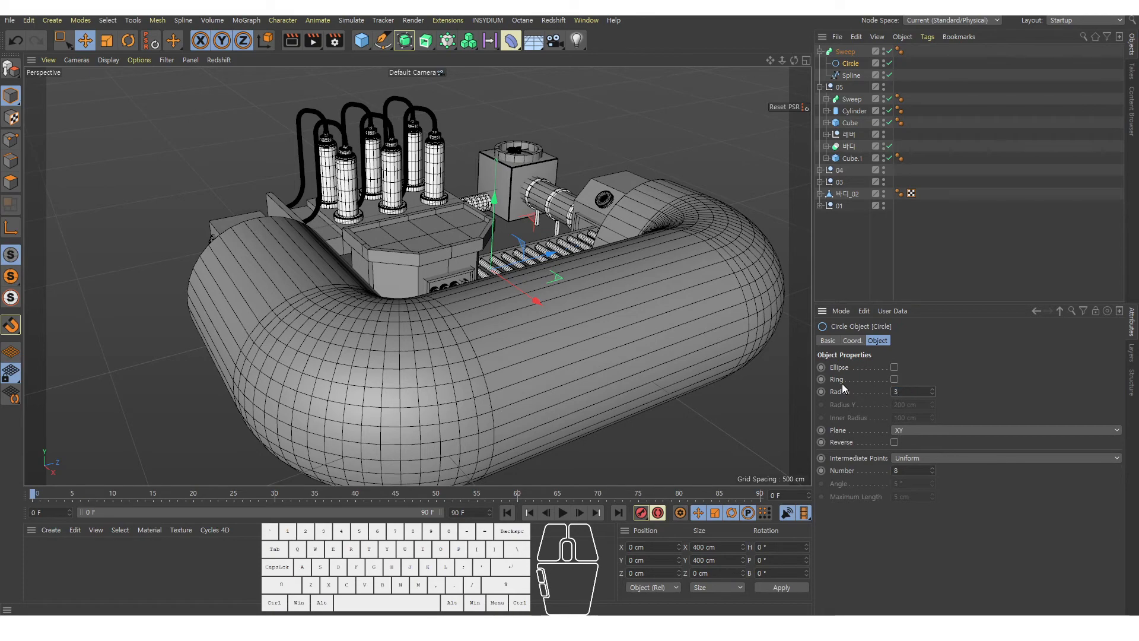
key("Return")
left_click_drag(389, 372, 390, 359, "alt")
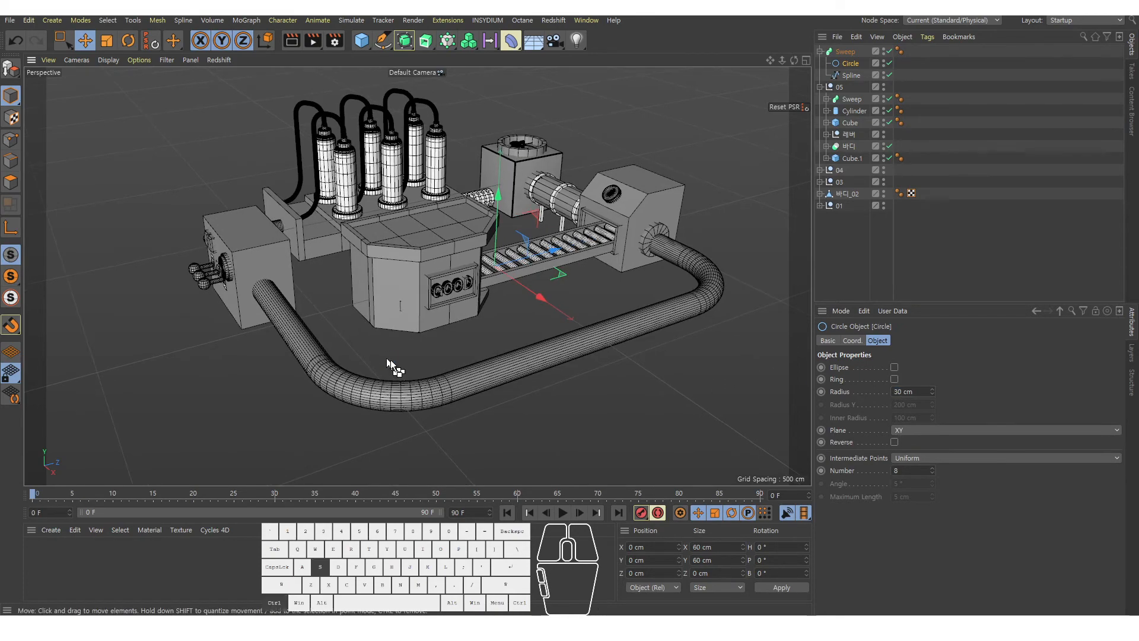
left_click_drag(280, 289, 417, 295, "alt")
middle_click_drag(416, 295, 441, 298, "alt")
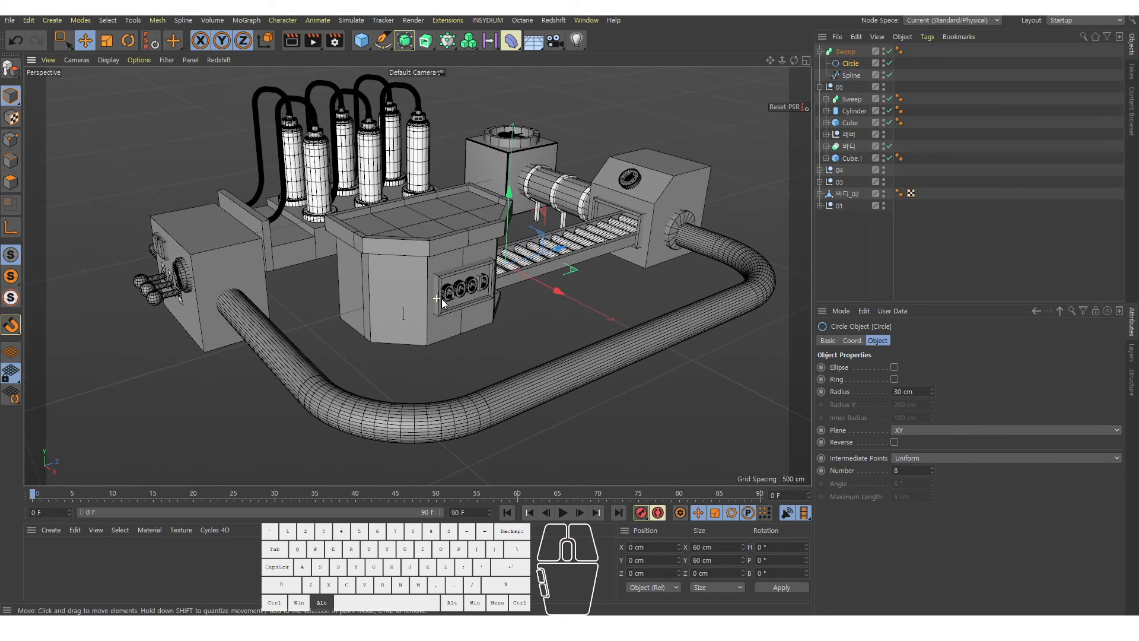
left_click_drag(492, 322, 484, 322, "alt")
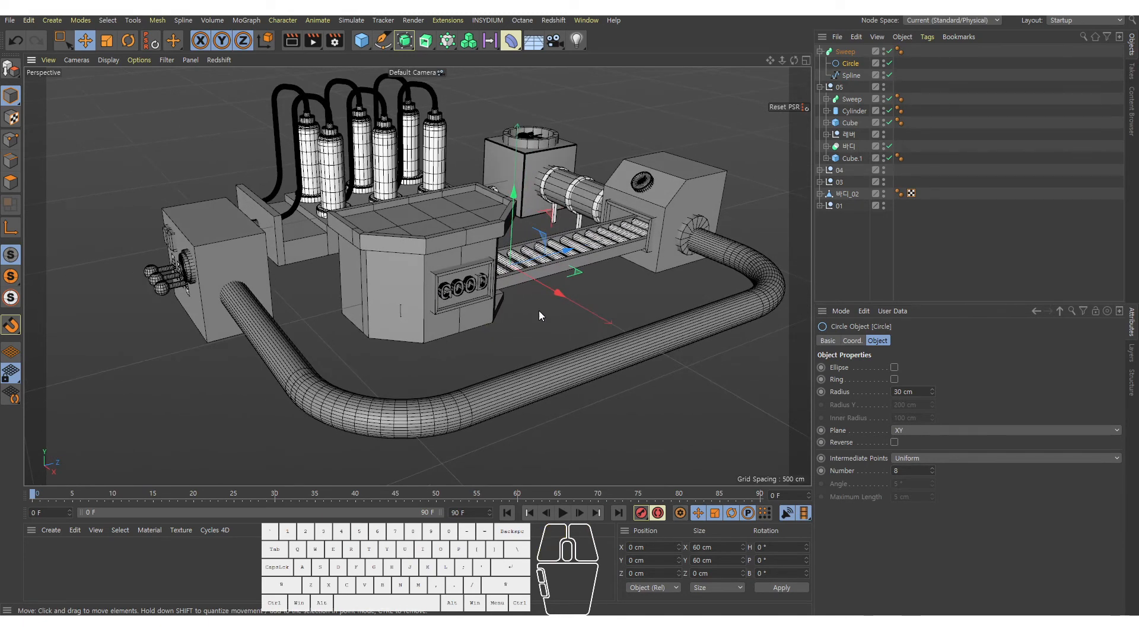
Step: Group the large pipe's Sweep under a null named 06 and collapse group 05
left_click(821, 53)
mouse_move(847, 54)
left_mouse_down()
mouse_move(854, 79)
mouse_move(843, 52)
left_mouse_up()
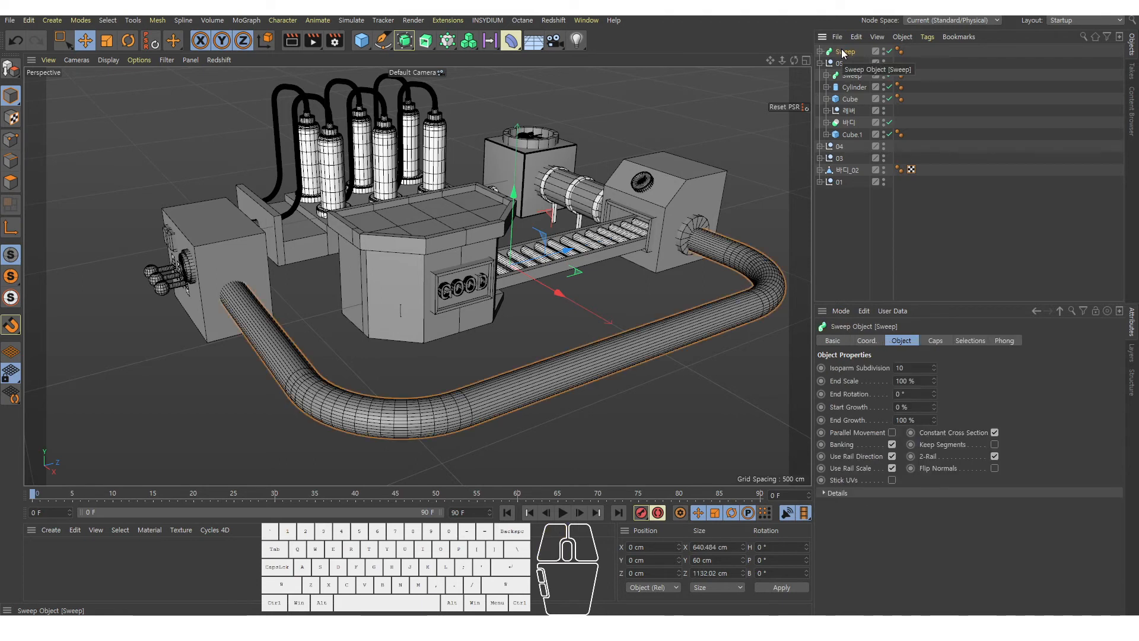
key("alt+g")
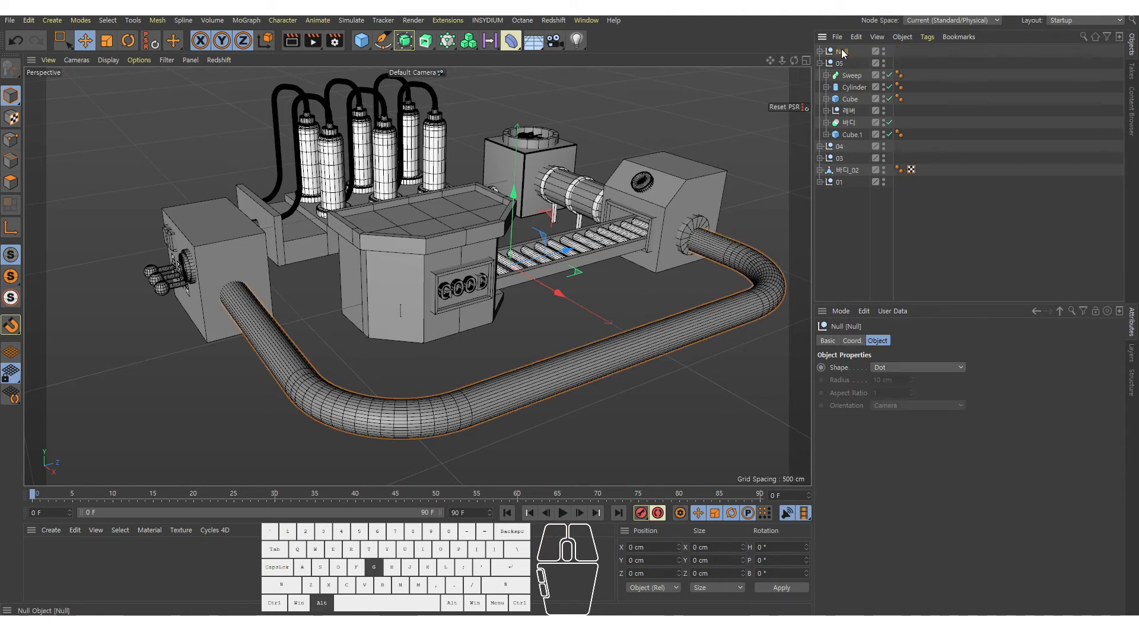
left_click(854, 243)
left_click(820, 62)
left_click(837, 53)
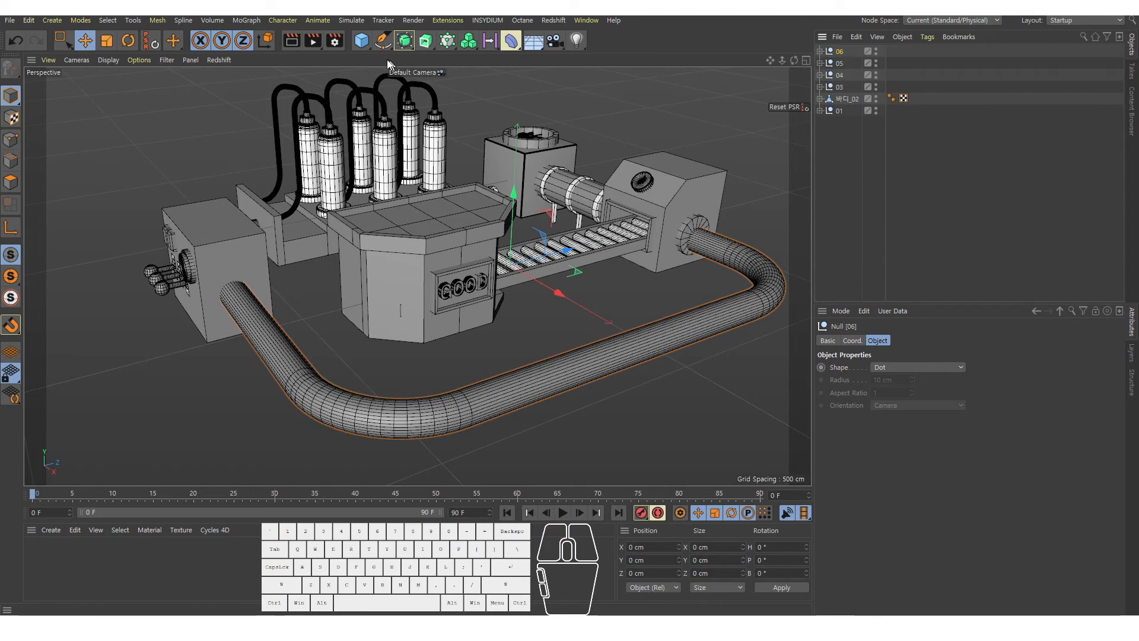
Step: Add a Cylinder inside group 06 and set its orientation to +Z
left_click_drag(363, 46, 589, 57, "shift")
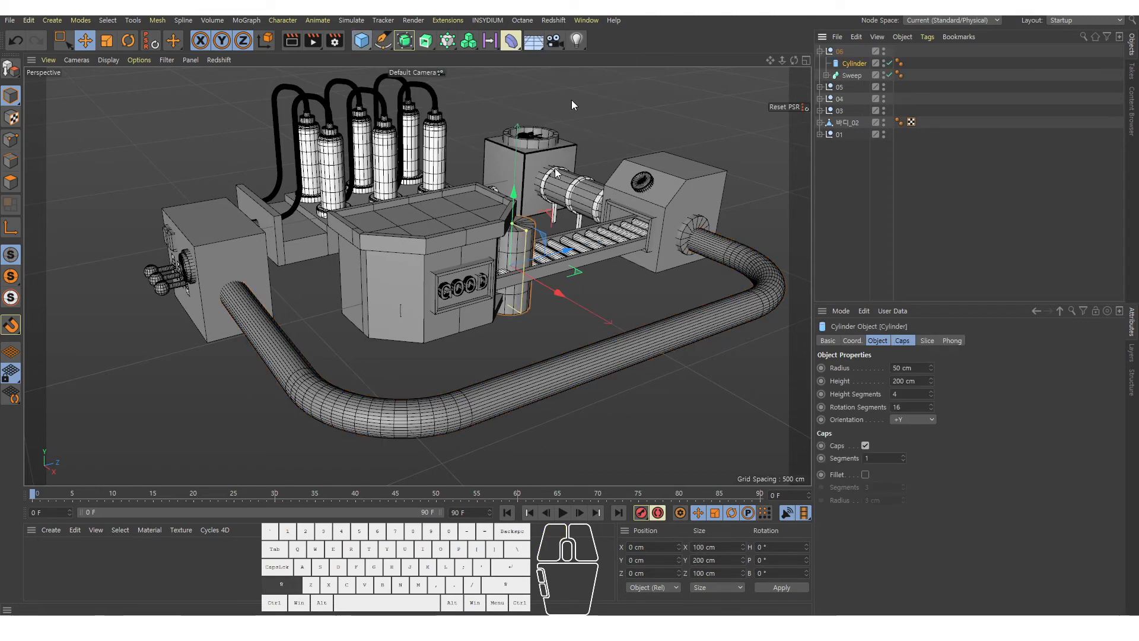
middle_click_drag(586, 267, 522, 261, "alt")
left_click(906, 422)
left_click(910, 429)
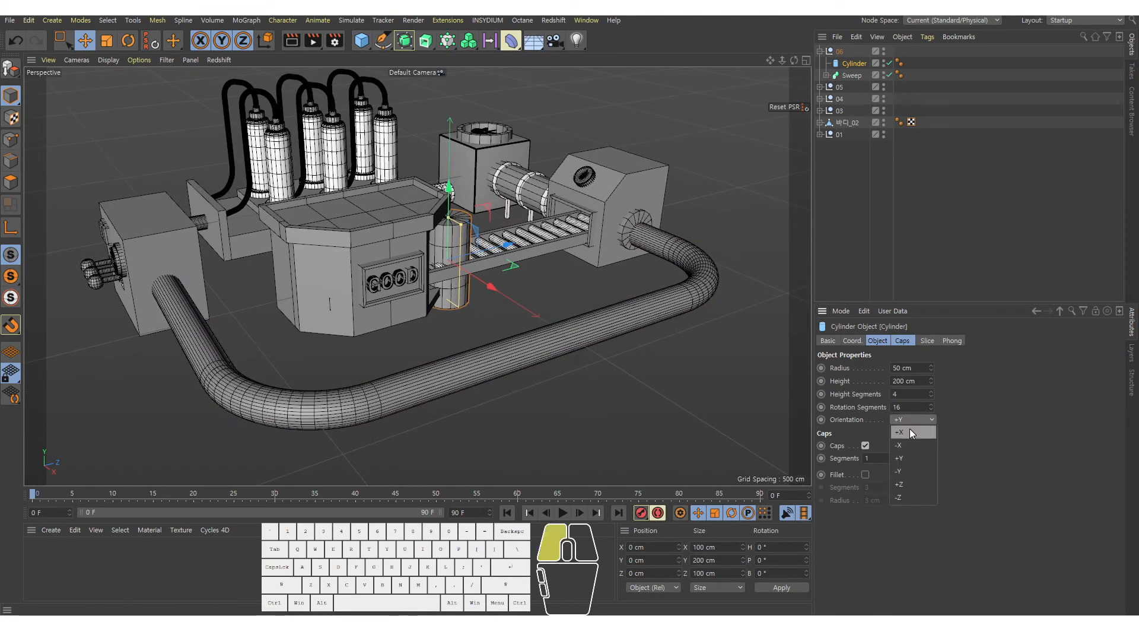
left_click(908, 418)
left_click(900, 484)
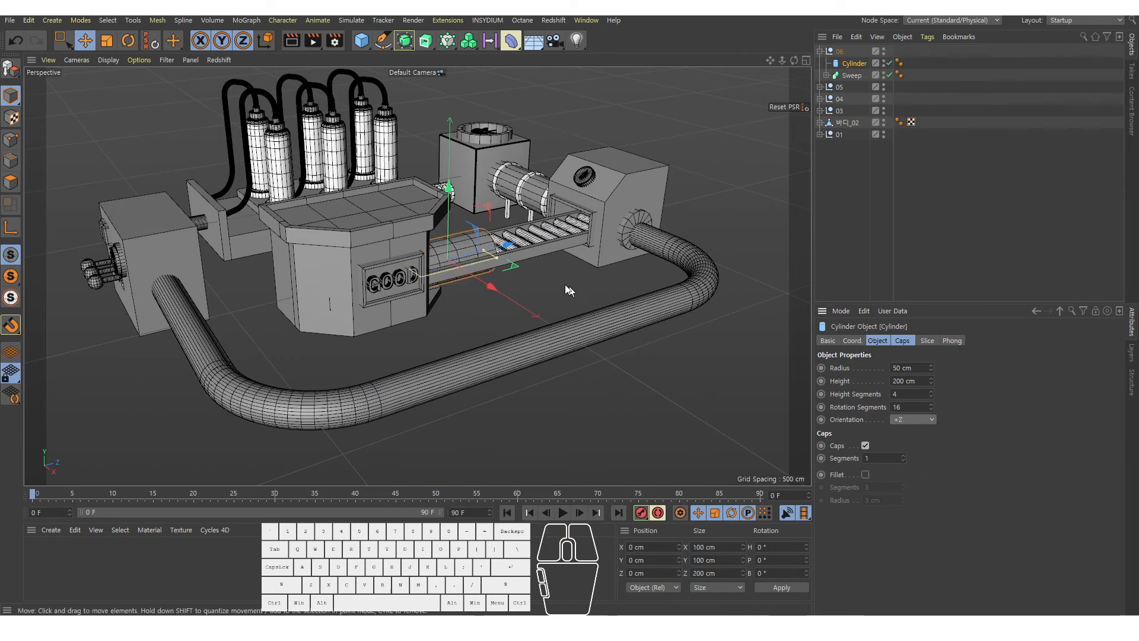
Step: Move the new cylinder onto the large pipe at X about 397 cm, with 1 height segment and a radius of about 78 cm
left_click_drag(515, 301, 600, 378)
left_click_drag(910, 397, 838, 397)
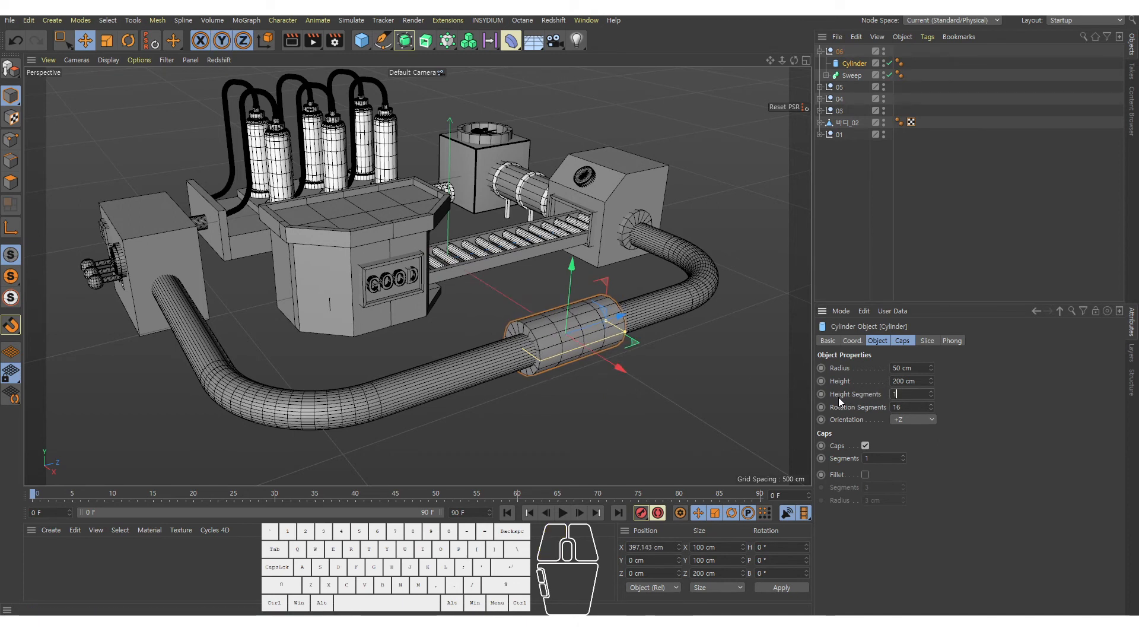
type("1")
key("Return")
left_click_drag(627, 334, 636, 338)
Step: Enable the cylinder's cap fillet and set the fillet radius to 10 cm
left_click(901, 343)
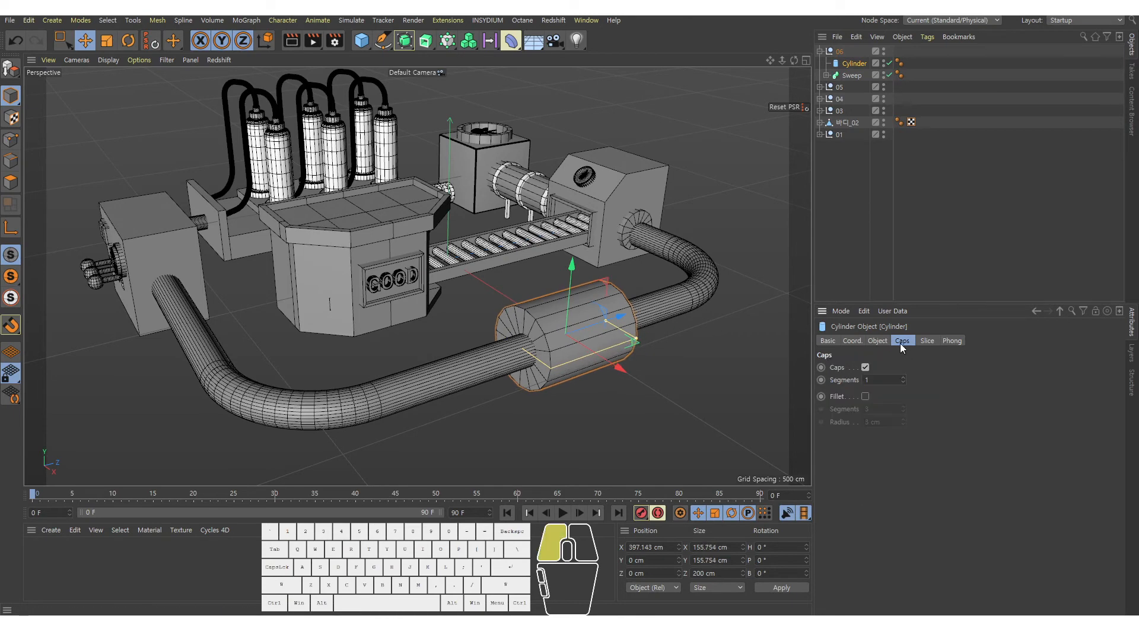
left_click(866, 396)
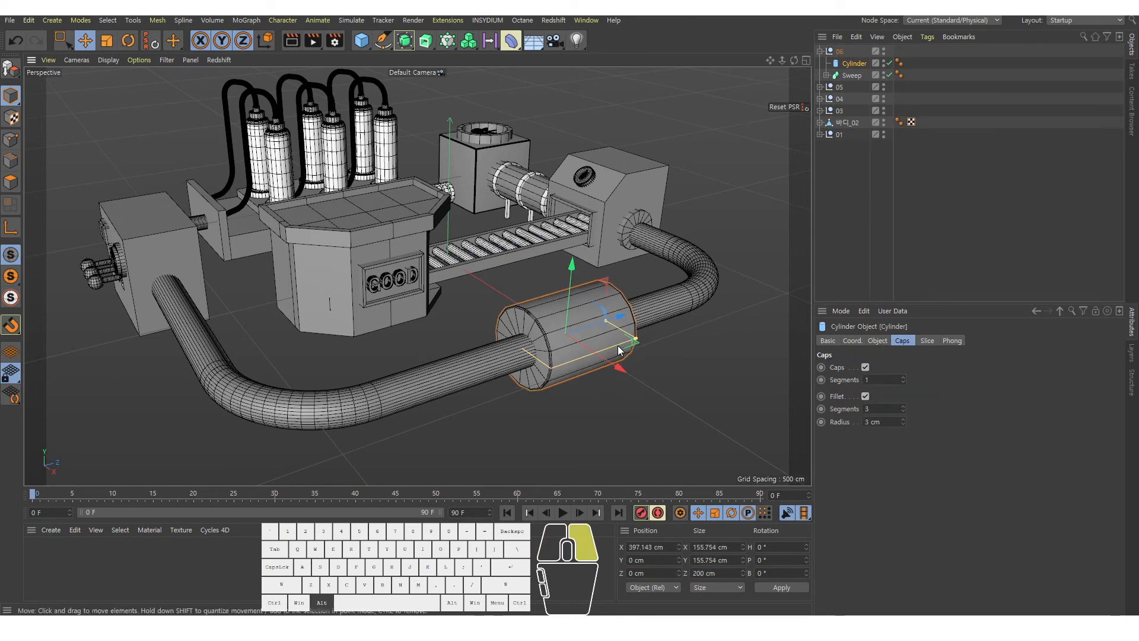
left_click_drag(625, 349, 600, 330, "alt")
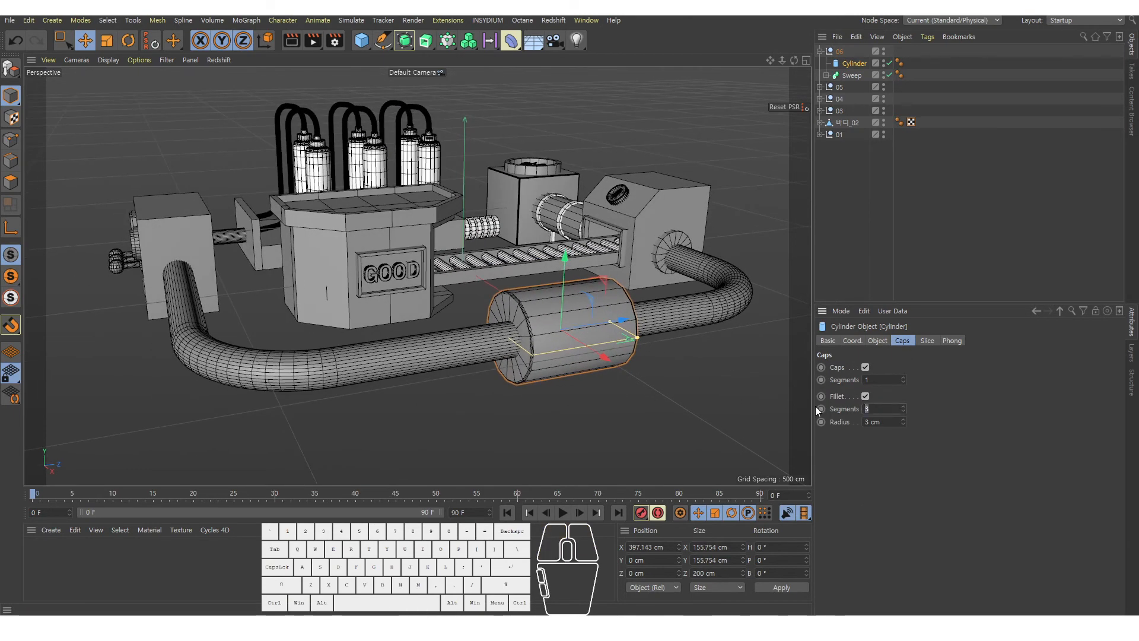
left_click(884, 420)
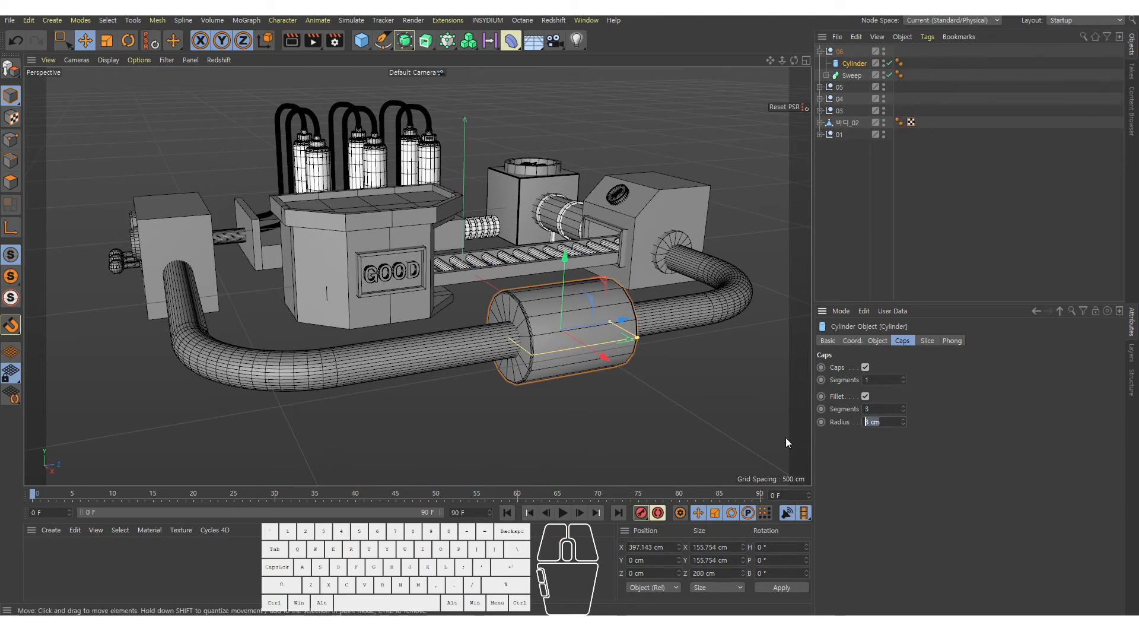
type("10")
key("Return")
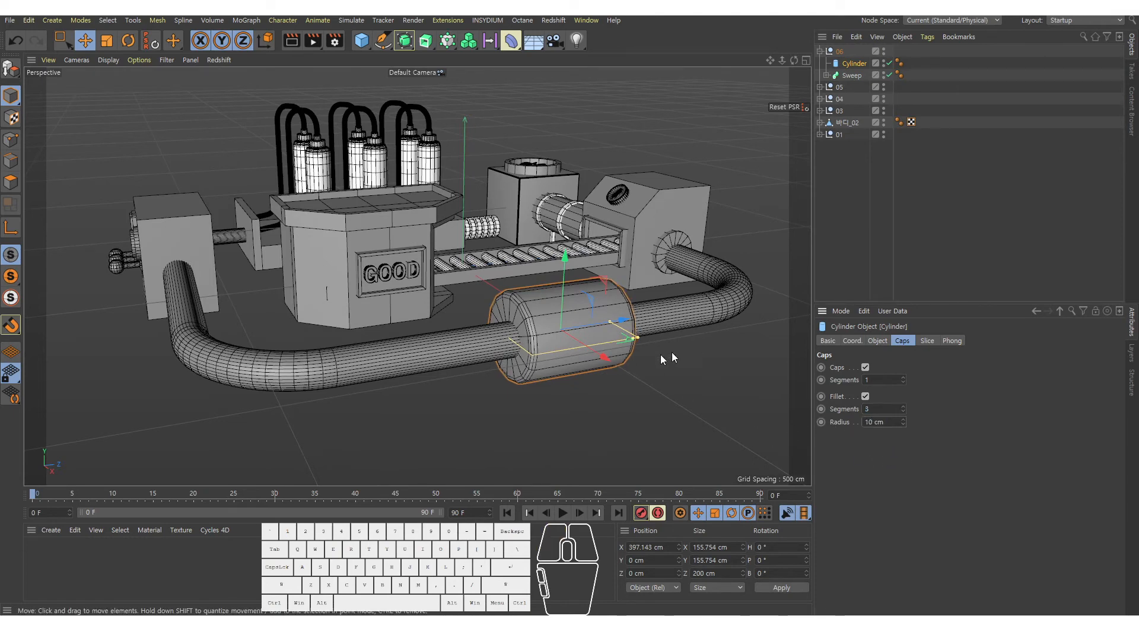
Step: Create an instance of the cylinder inside group 06 and move it along the pipe to Z about -337 cm
left_click_drag(553, 325, 533, 341, "alt")
right_click_drag(532, 321, 562, 309, "alt")
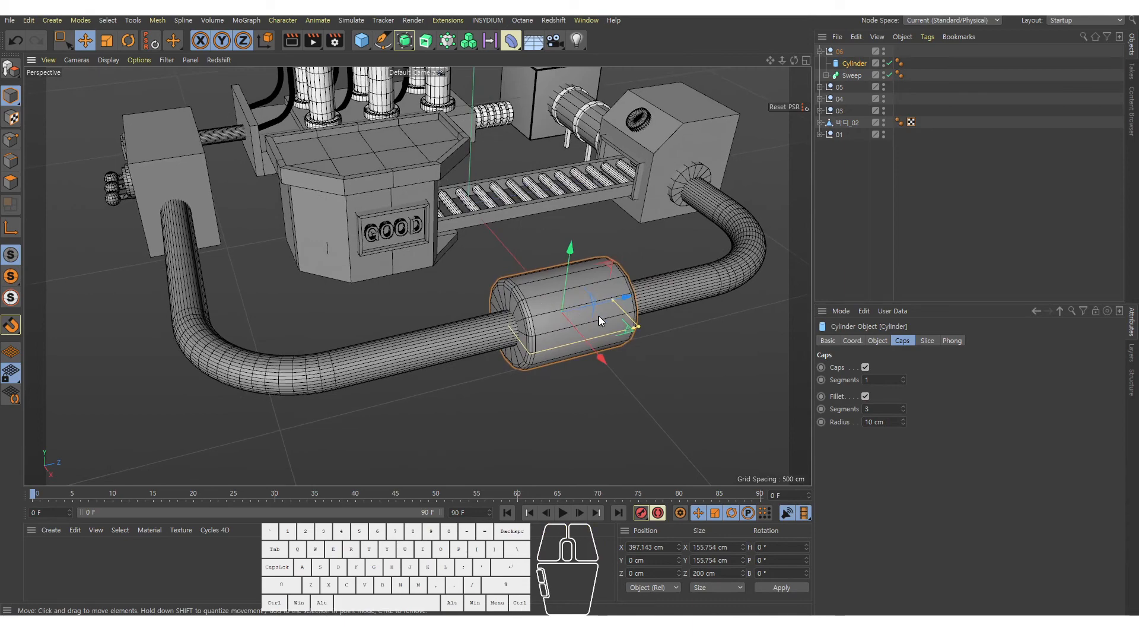
left_click_drag(391, 316, 497, 324, "alt")
right_click_drag(497, 321, 462, 307, "alt")
middle_click_drag(462, 307, 478, 313, "alt")
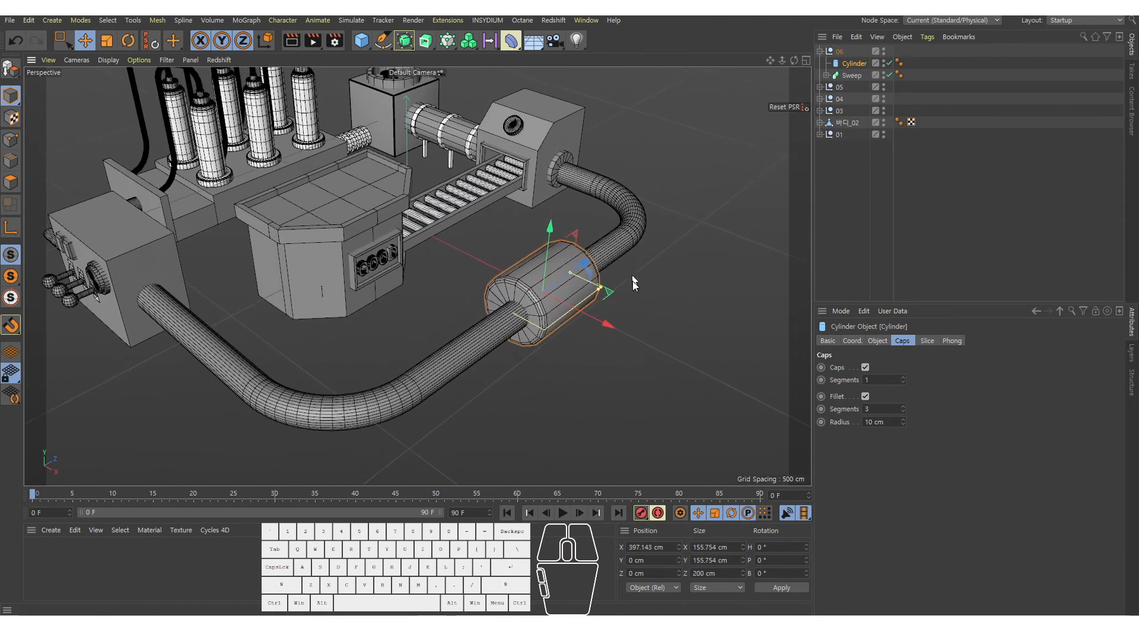
left_click(846, 63)
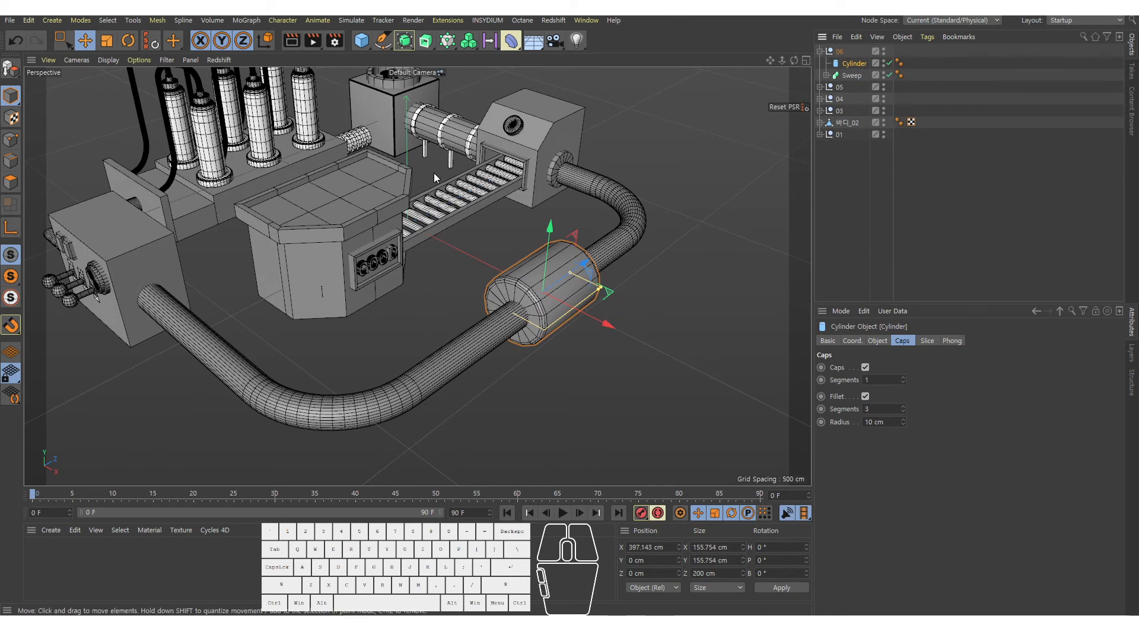
left_click(399, 38)
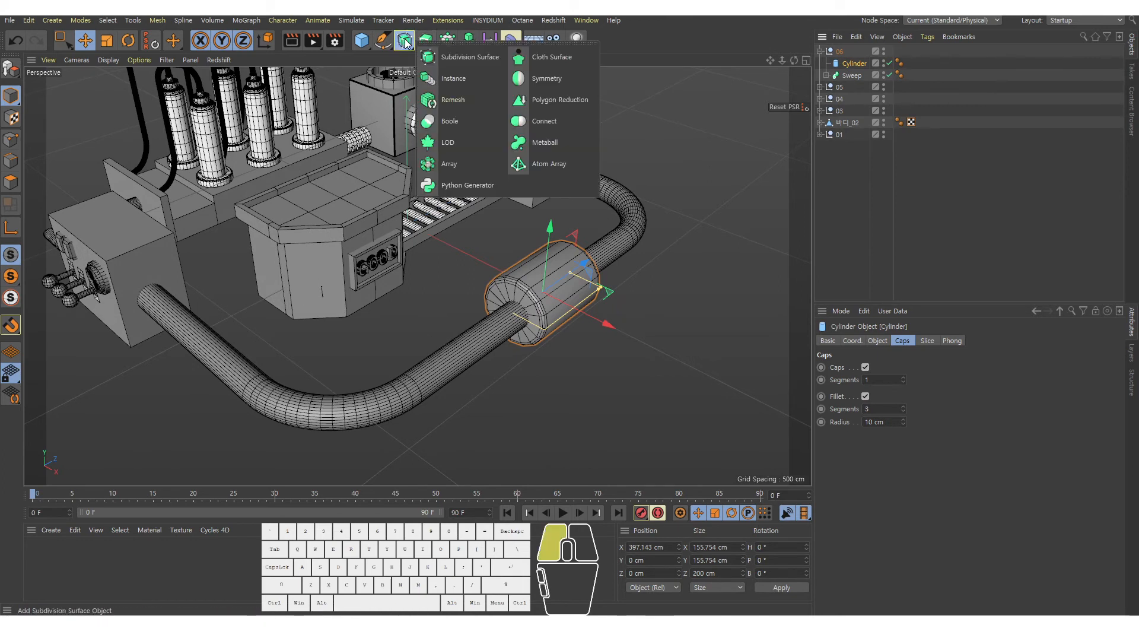
left_click_drag(405, 42, 464, 83)
left_click_drag(856, 51, 854, 66)
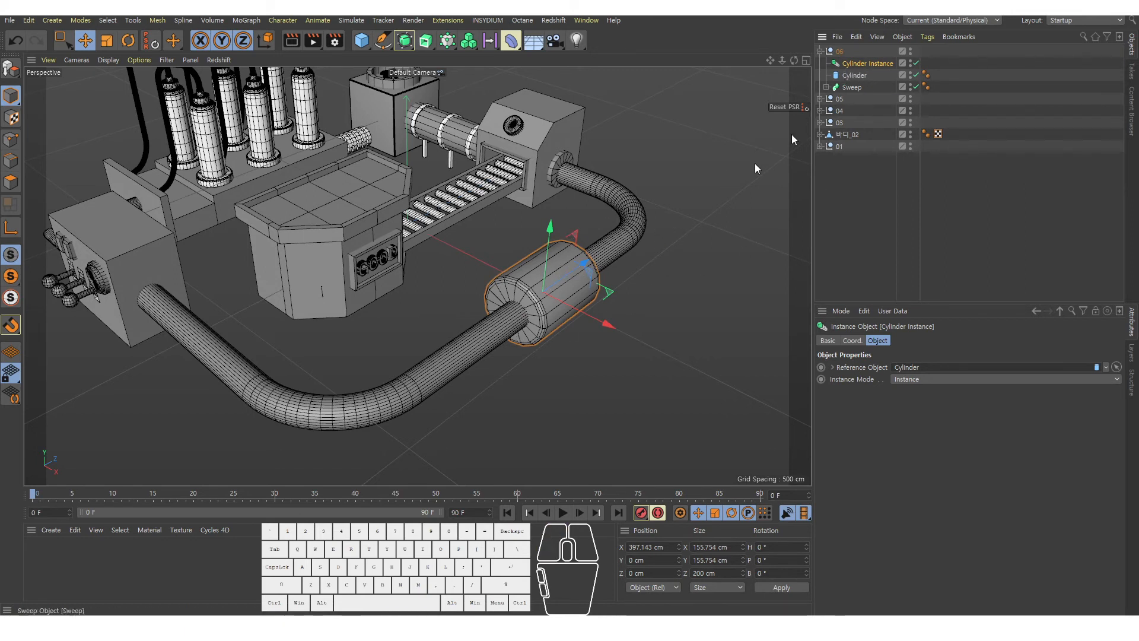
left_click_drag(570, 270, 459, 335)
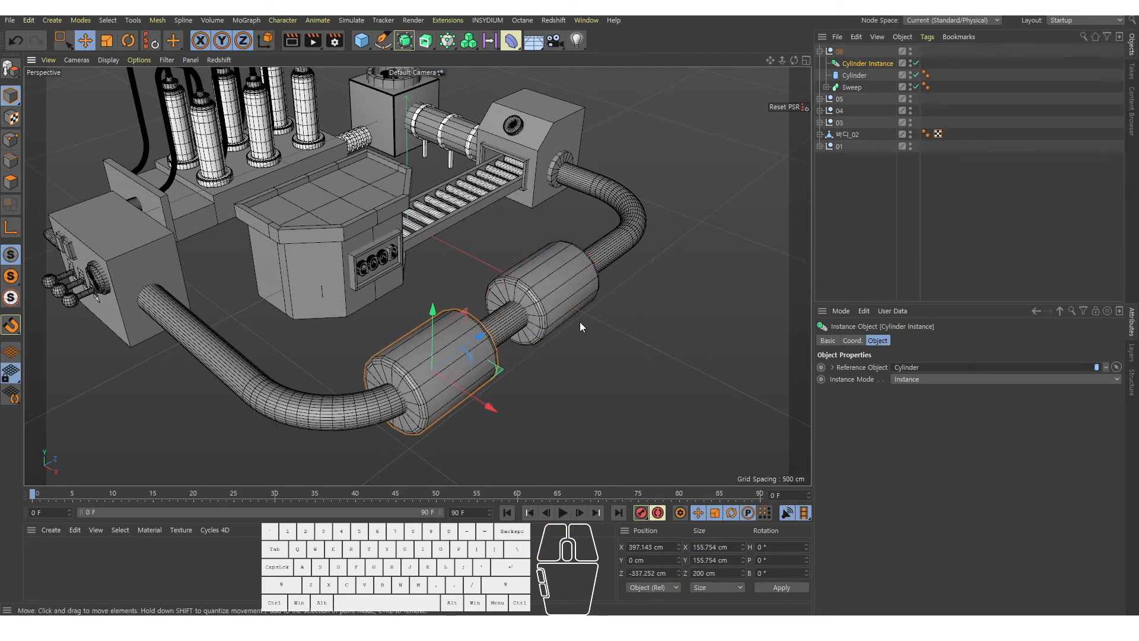
left_click(851, 76)
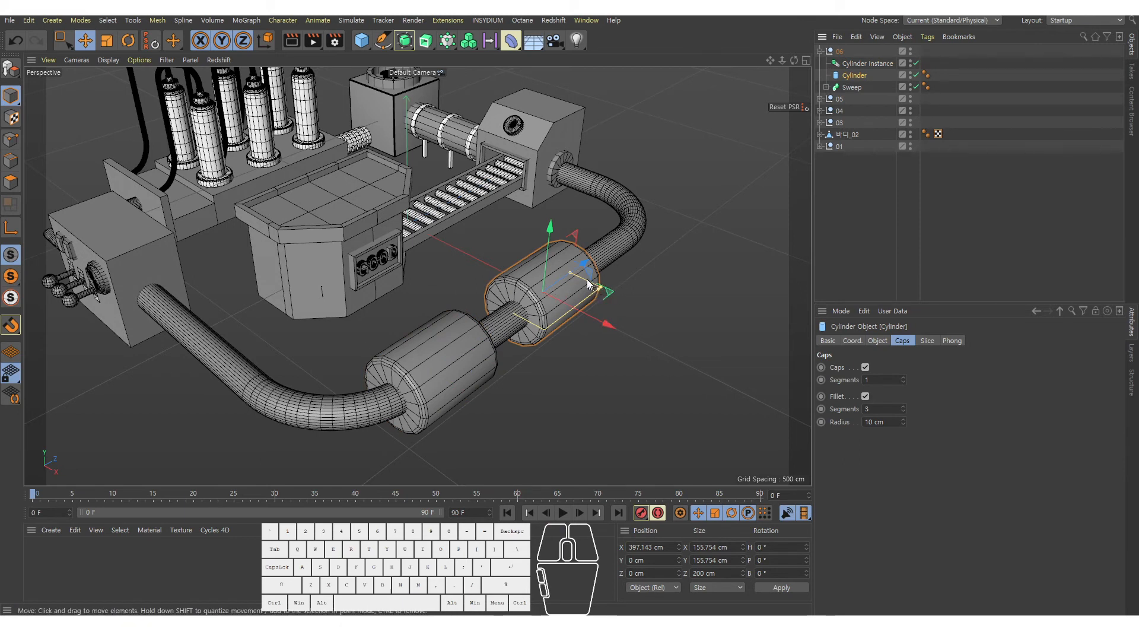
left_click_drag(573, 272, 643, 300)
key("ctrl+z")
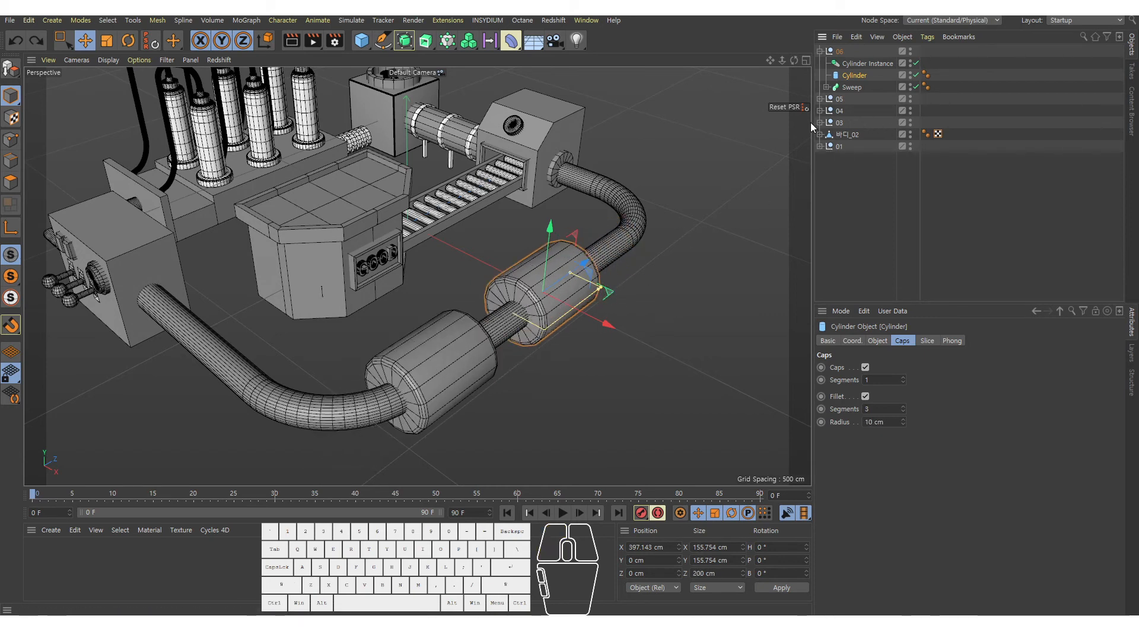
Step: Rotate the cylinder instance to a -90° heading, move it to about X -22 cm, Z -585 cm beside the lever box, and save
left_click(867, 63)
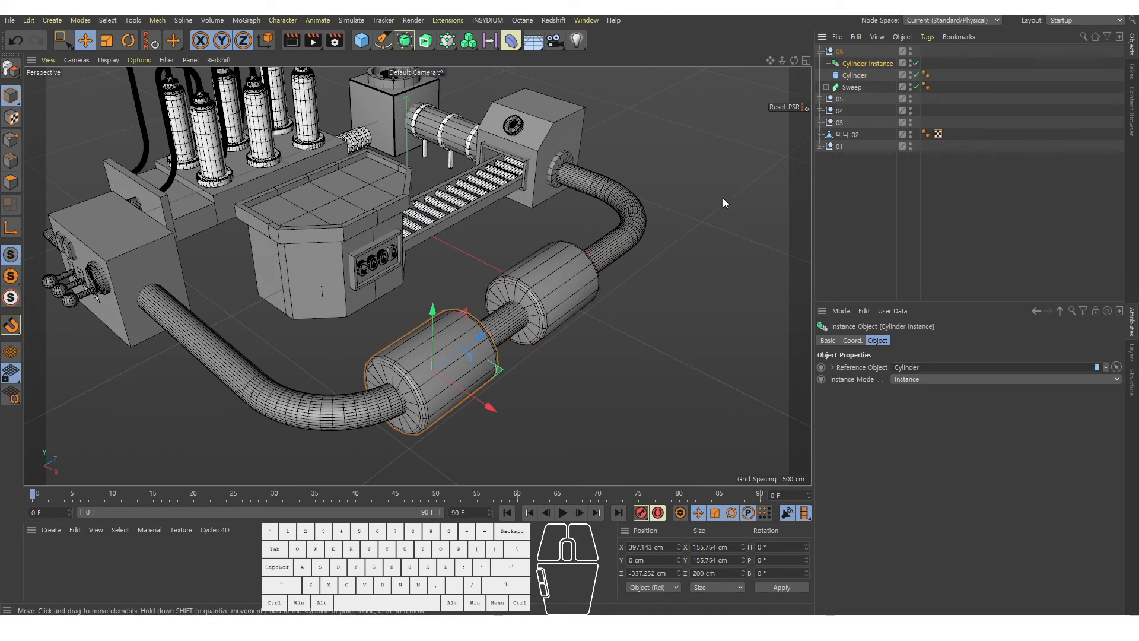
middle_click(522, 366)
middle_click(646, 151)
scroll(564, 372, "up", 1, "alt")
middle_click_drag(563, 372, 567, 351, "alt")
key("r")
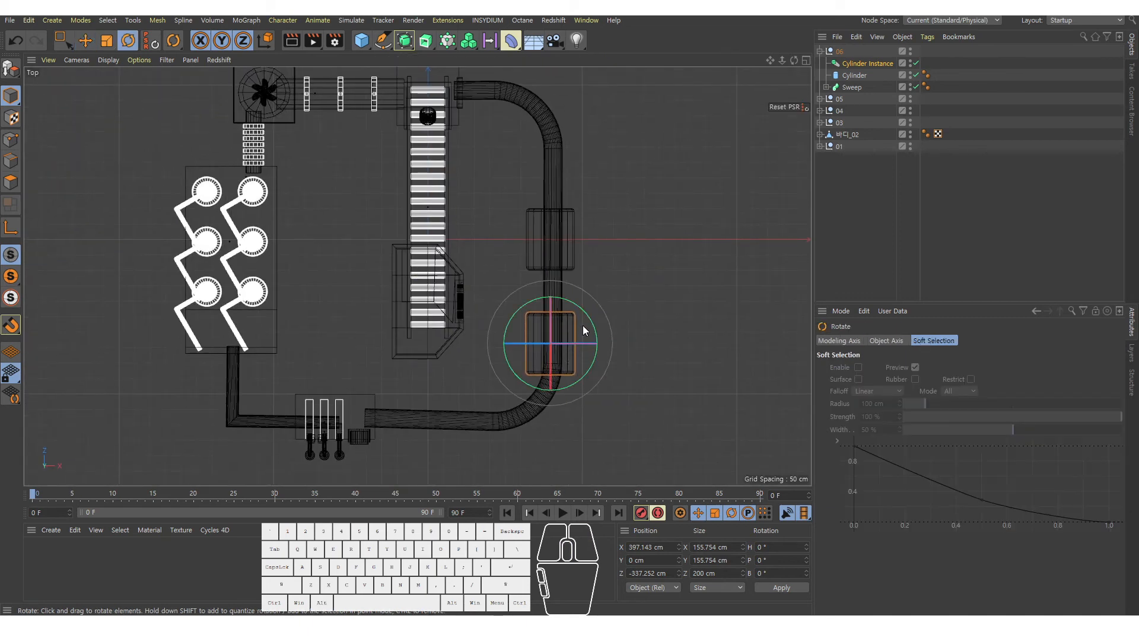
left_click_drag(592, 318, 470, 471)
key("e")
middle_click(459, 442)
middle_click(398, 268)
left_click_drag(414, 330, 422, 336, "alt")
right_click_drag(423, 336, 412, 327, "alt")
middle_click_drag(412, 328, 443, 313, "alt")
key("ctrl+s")
Step: Copy the large pipe's path Spline out of the Sweep to the top of group 06 and collapse the Sweep
left_click(826, 87)
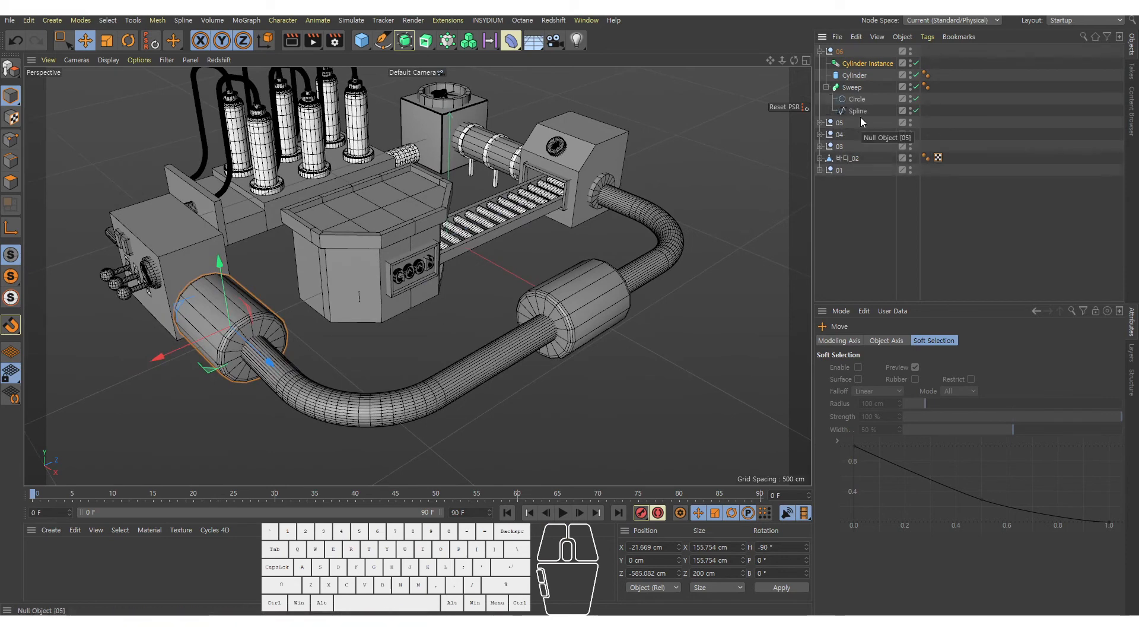
left_click(853, 88)
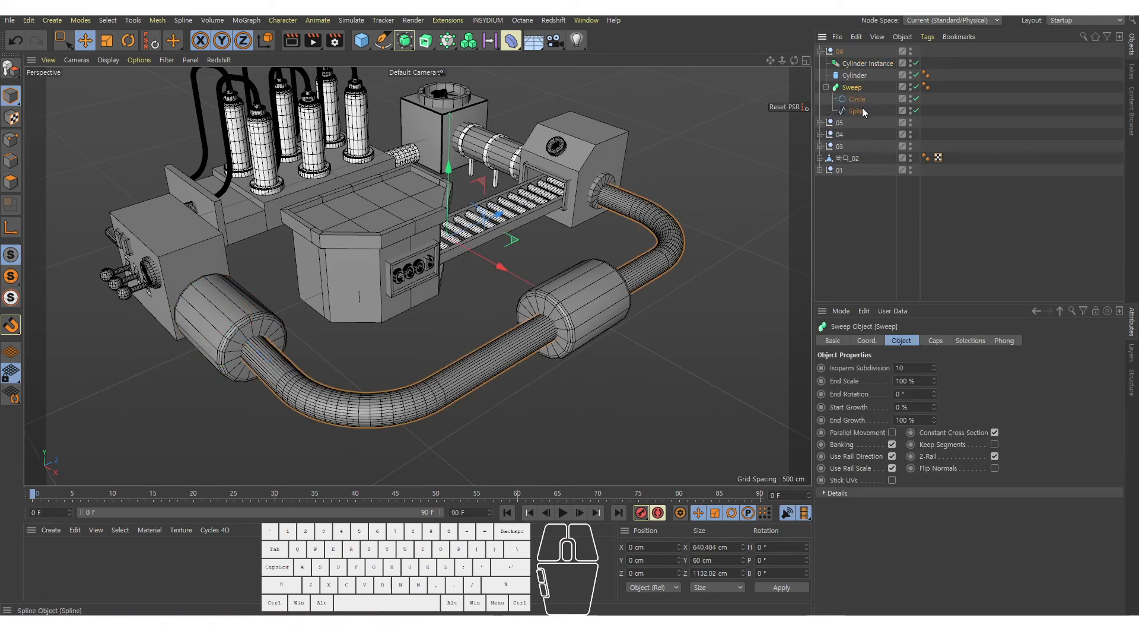
left_click(858, 115)
left_click_drag(857, 109, 864, 58)
left_click(826, 98)
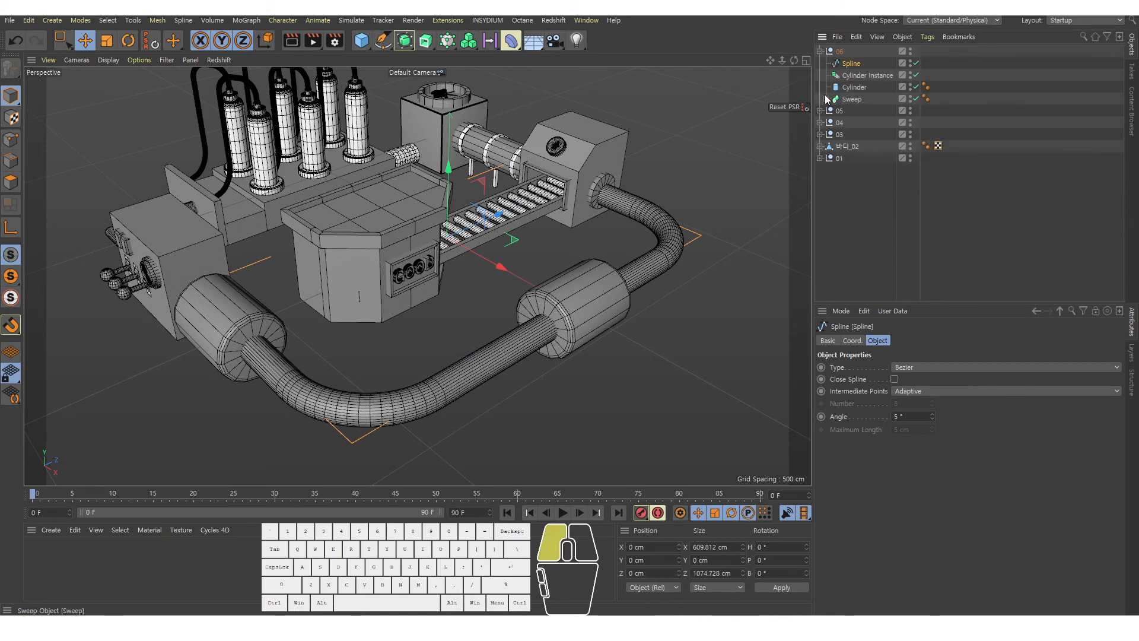
left_click(853, 202)
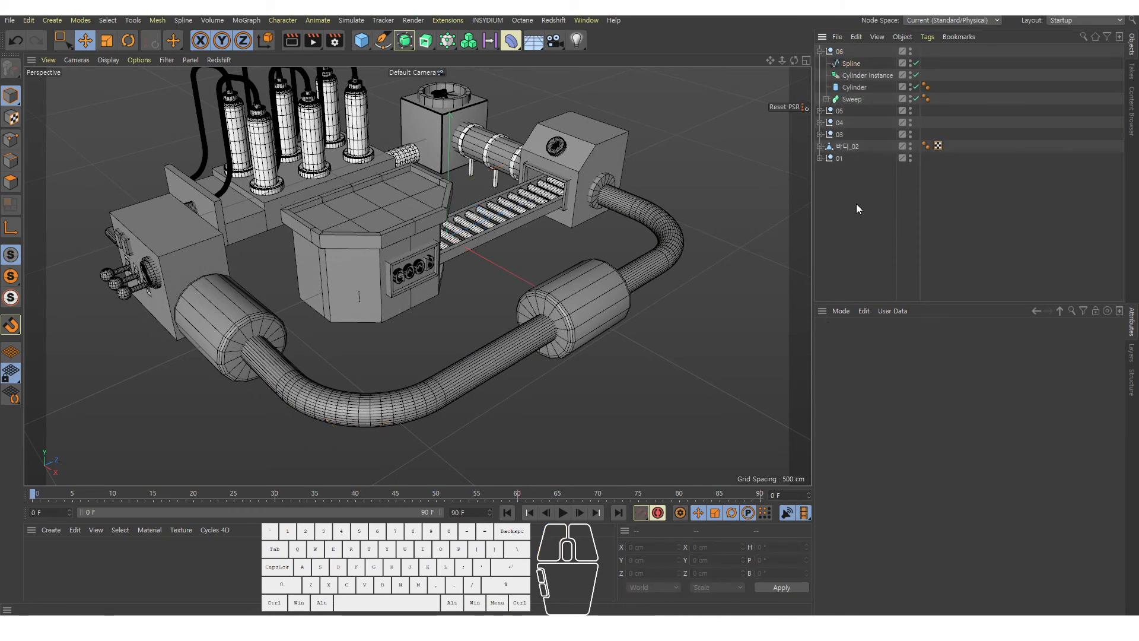
Step: Duplicate the original Cylinder within group 06 and turn off the copy's cap fillet
left_click(857, 87)
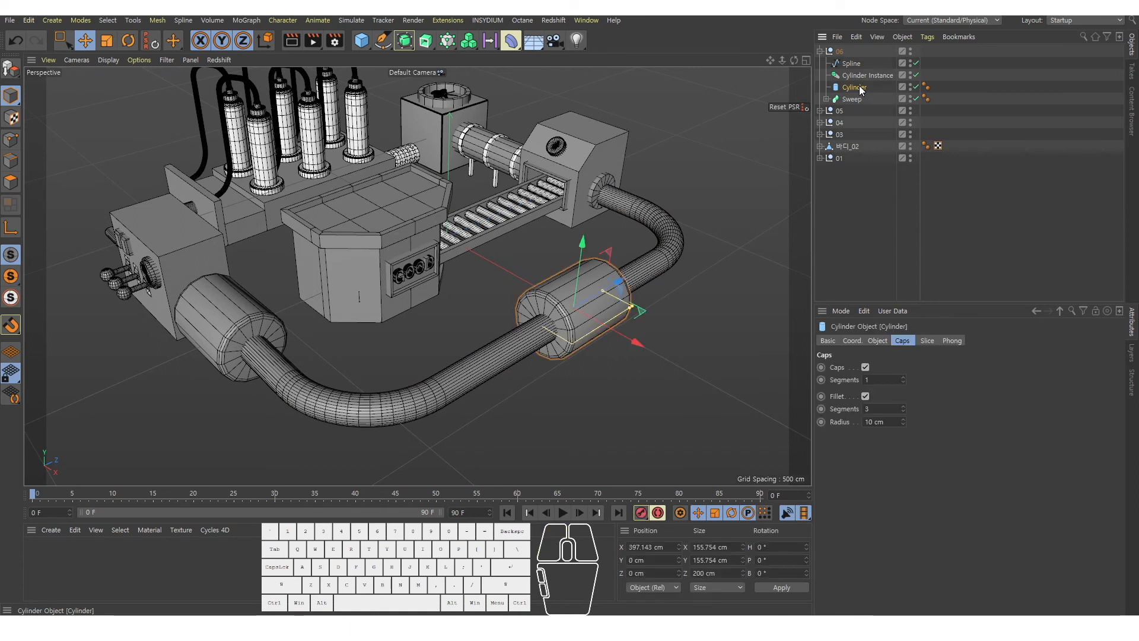
left_click_drag(854, 88, 854, 69, "ctrl")
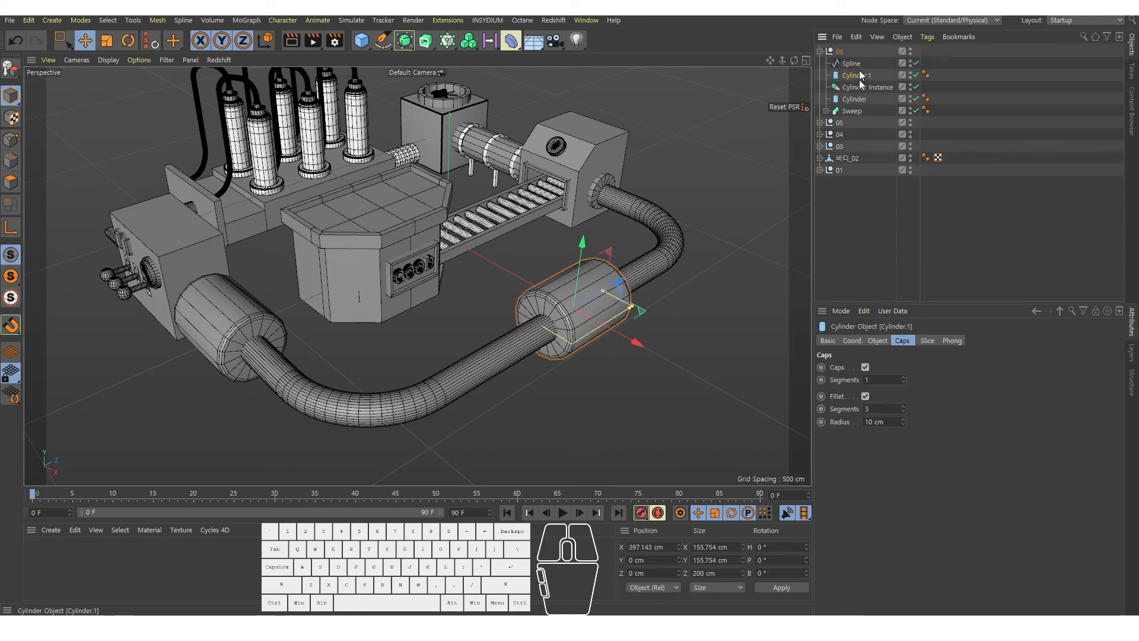
left_click(867, 398)
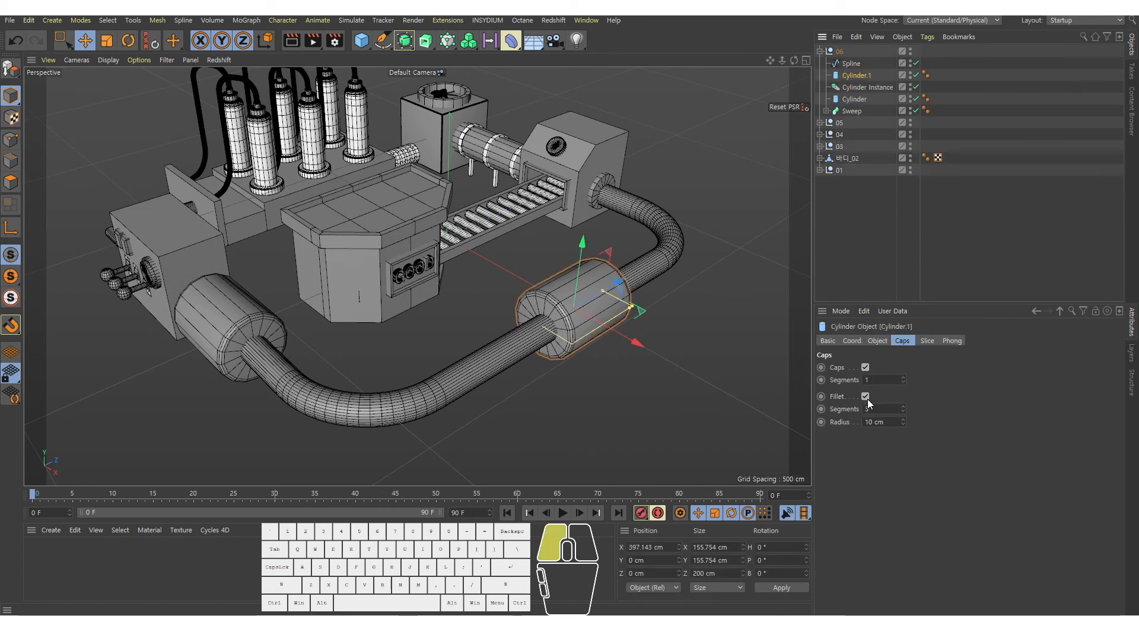
Step: Shape the copied cylinder into a ring about 17 cm high with a 45 cm radius, placed on the pipe at Z about -280 cm
right_click_drag(594, 258, 660, 290, "alt")
left_click_drag(660, 291, 381, 323, "alt")
scroll(575, 285, "up", 3)
left_click_drag(414, 340, 362, 341, "alt")
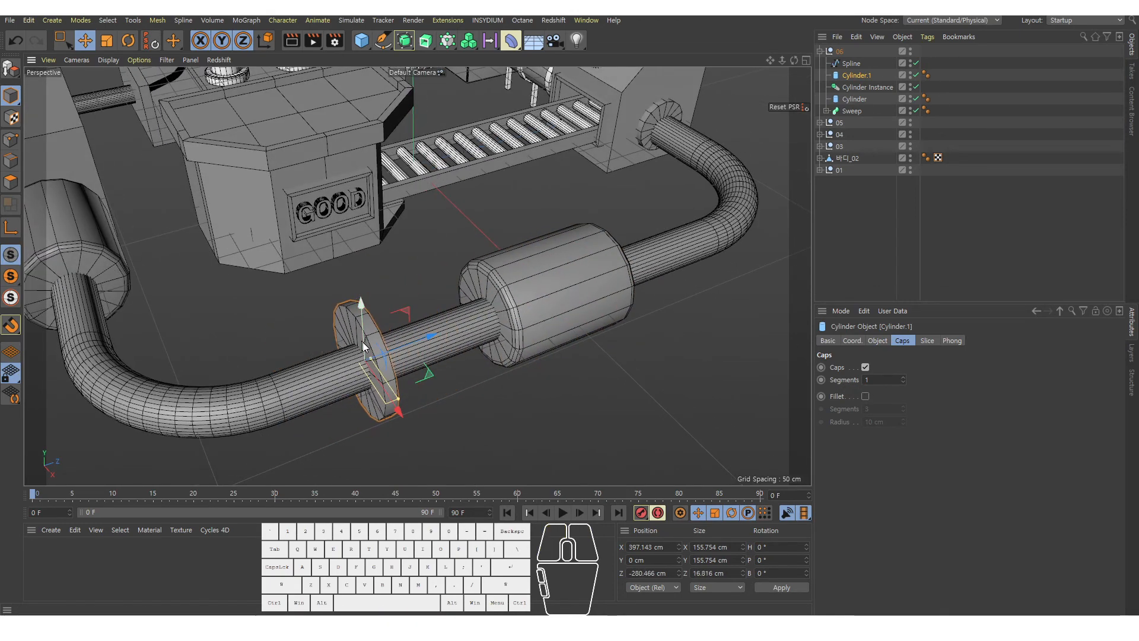
left_click_drag(397, 397, 409, 360)
right_click_drag(409, 361, 385, 357, "alt")
middle_click_drag(398, 357, 464, 358, "alt")
left_click_drag(463, 359, 454, 341, "alt")
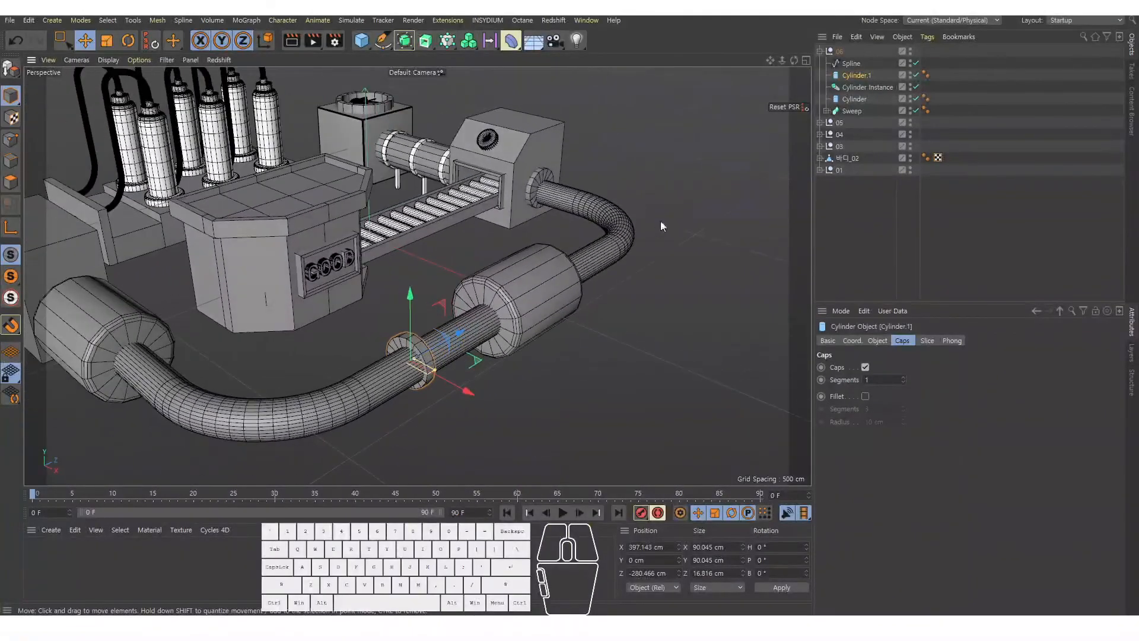
Step: Place the ring cylinder under a new Cloner and set the Cloner's mode to Object
left_click(449, 41)
left_click(509, 51, "alt")
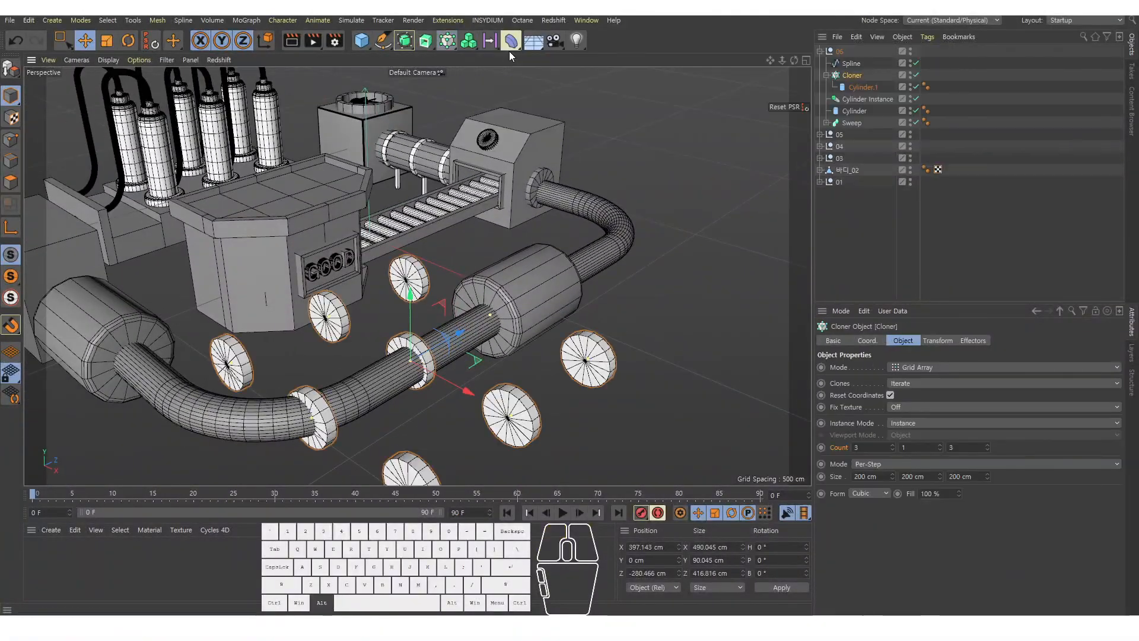
left_click(941, 366)
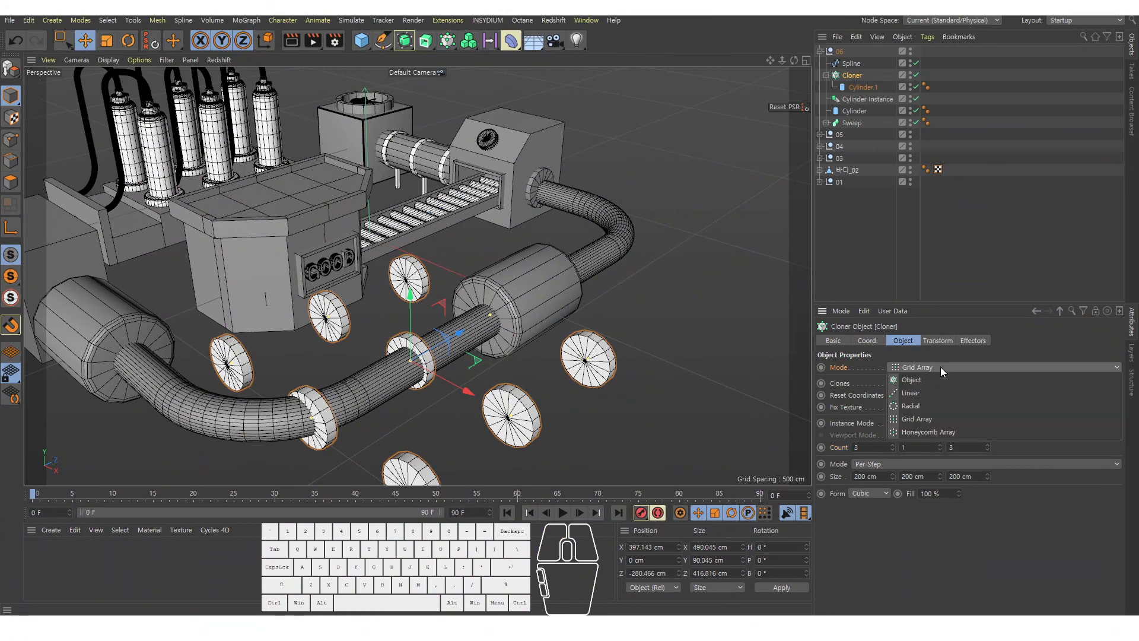
left_click(928, 379)
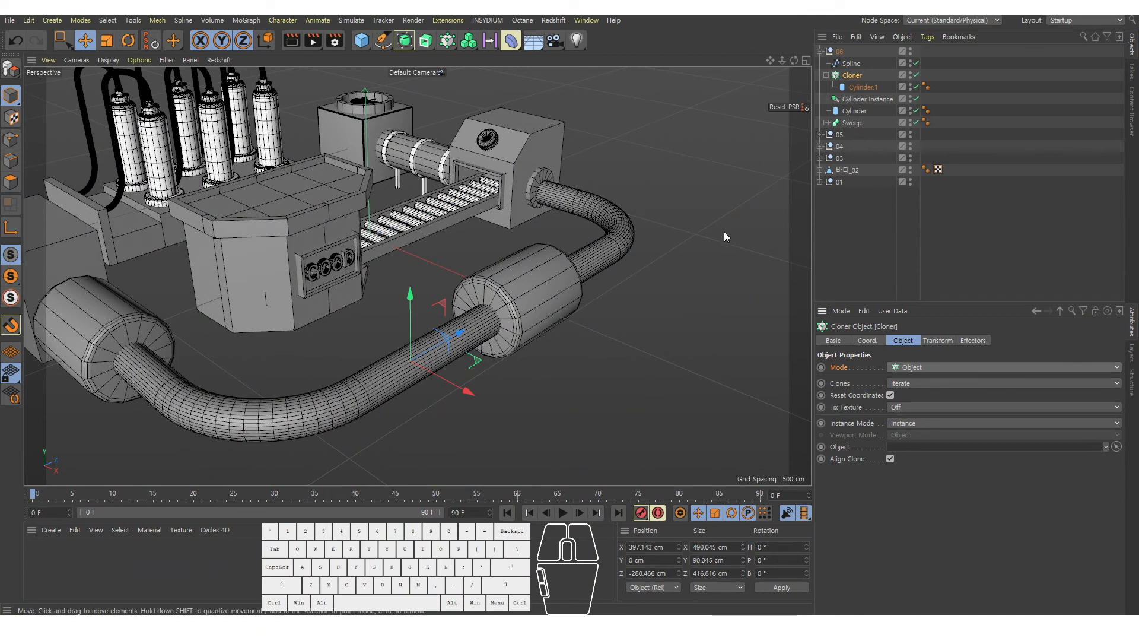
Step: Assign the copied Spline in group 06 as the Cloner's object so the rings follow the pipe's path
left_click(857, 89)
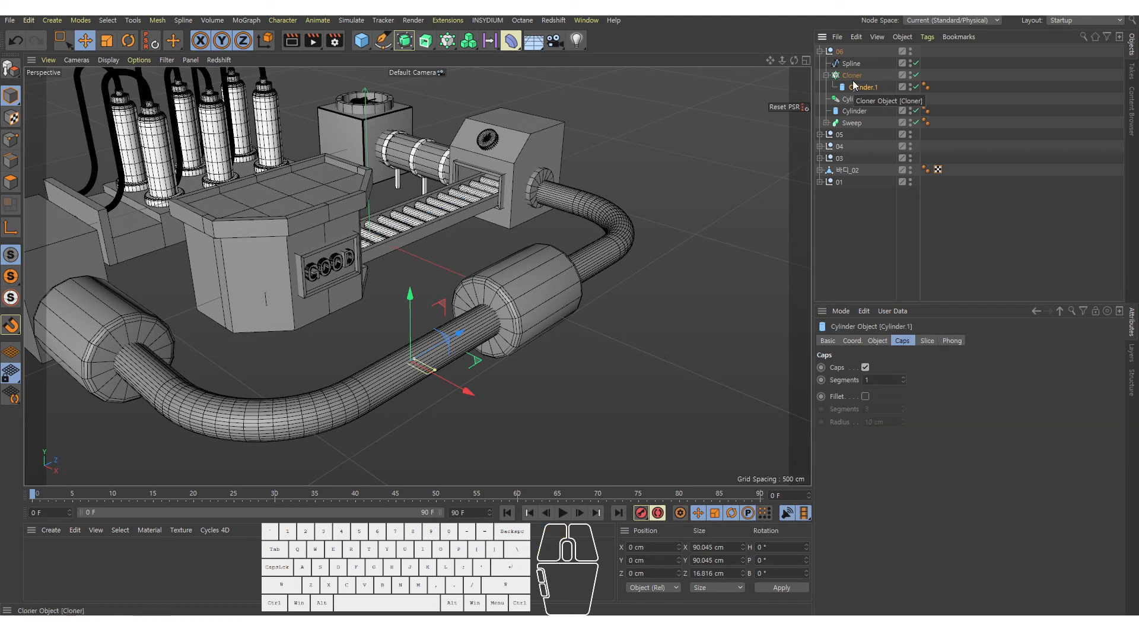
left_click(853, 76)
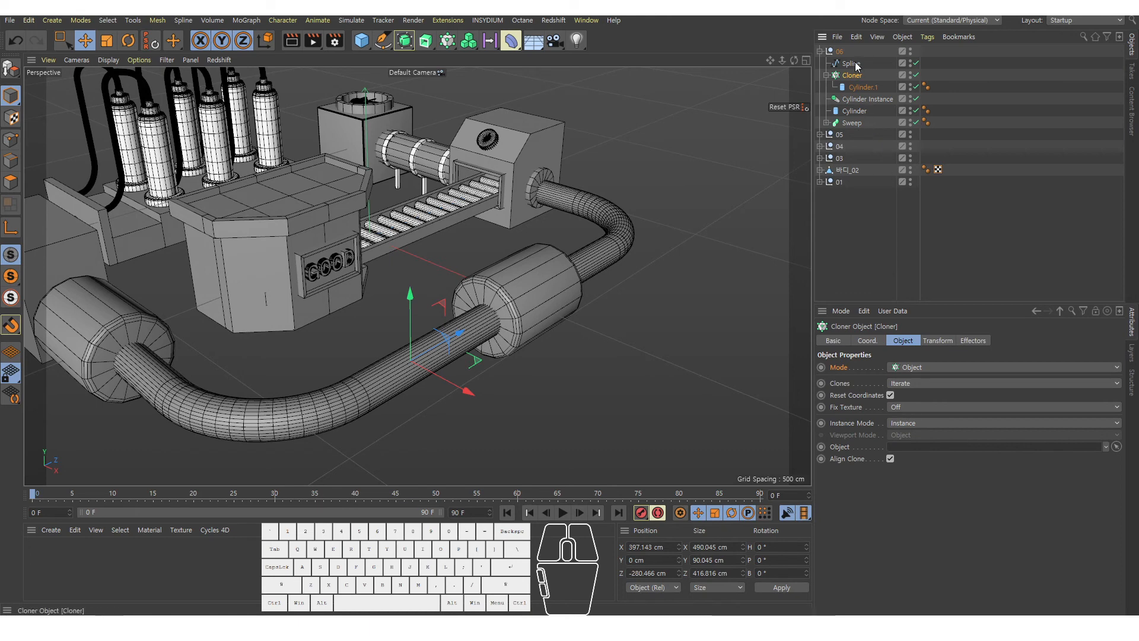
left_click_drag(856, 66, 951, 451)
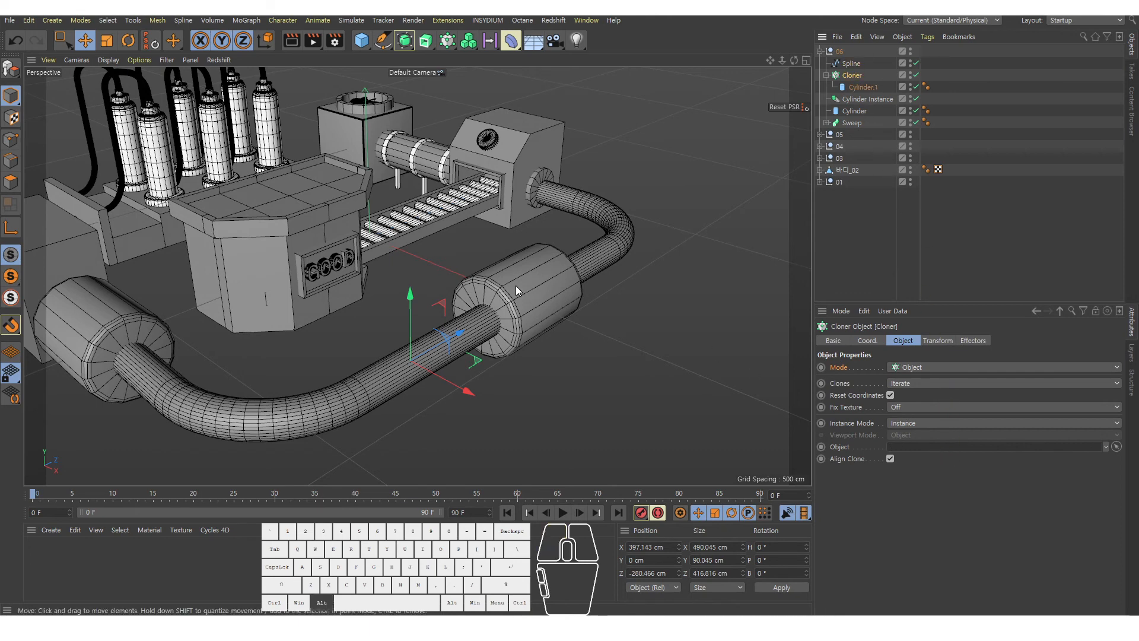
left_click_drag(515, 286, 479, 287, "alt")
middle_click_drag(479, 287, 500, 288, "alt")
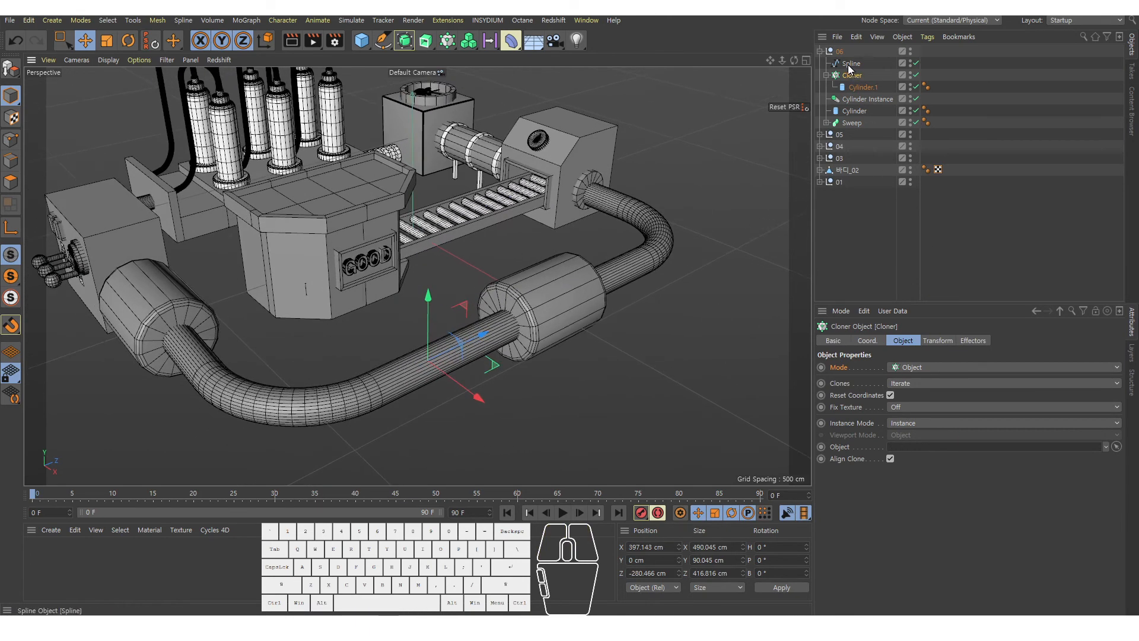
left_click_drag(851, 64, 924, 409)
left_click_drag(912, 451, 910, 449)
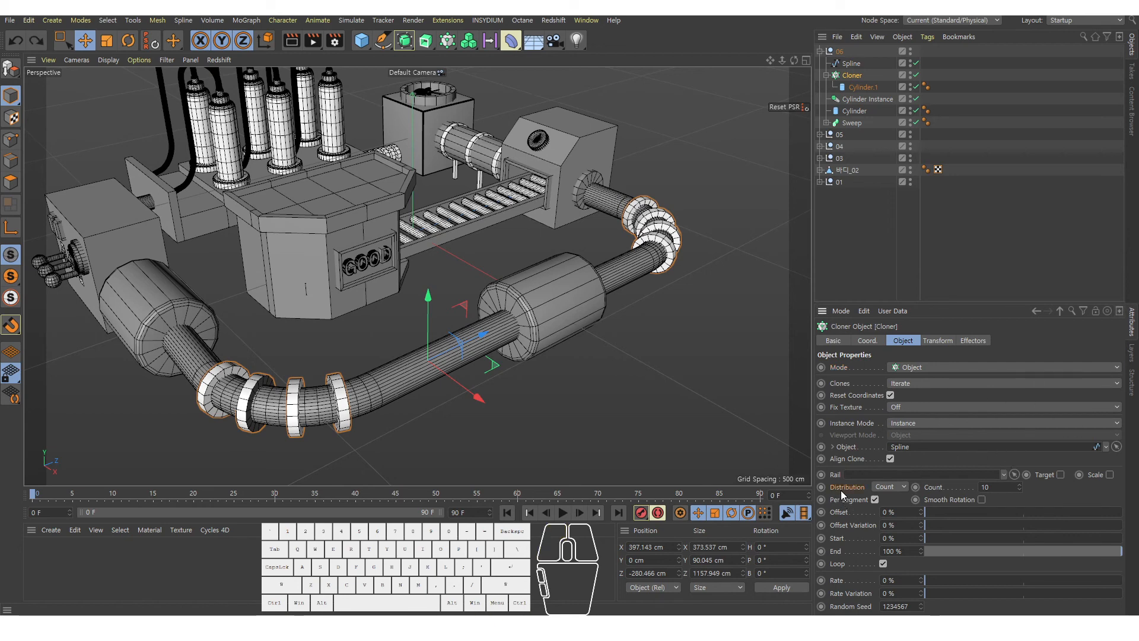
Step: Compare the Step, Even and Vertex distributions for the ring Cloner and keep Even
left_click(893, 487)
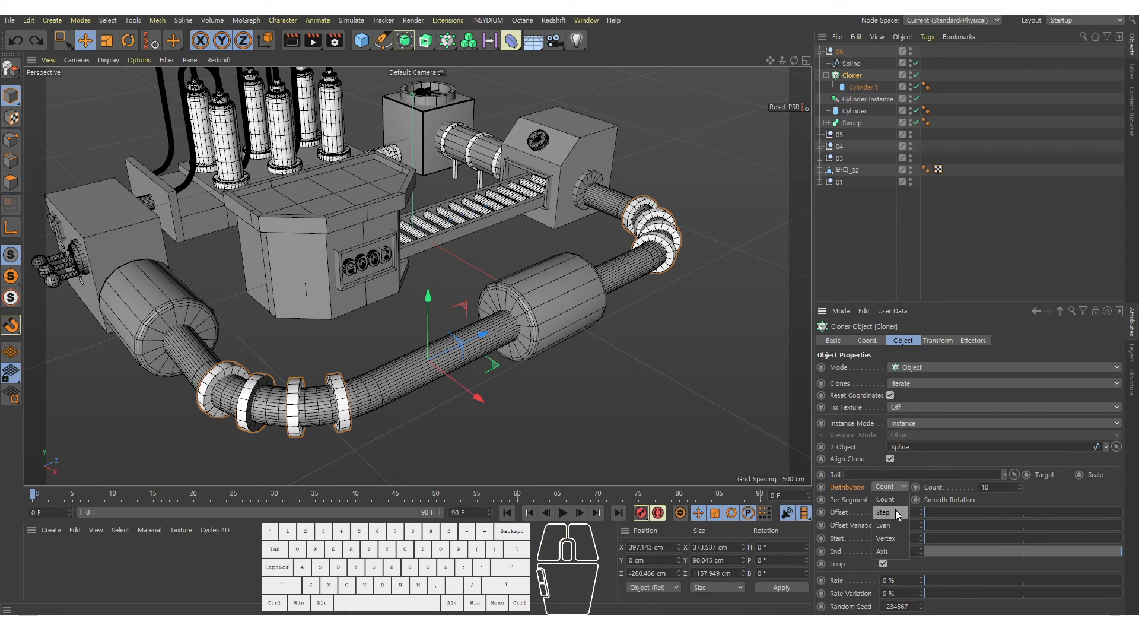
left_click(895, 513)
left_click(893, 488)
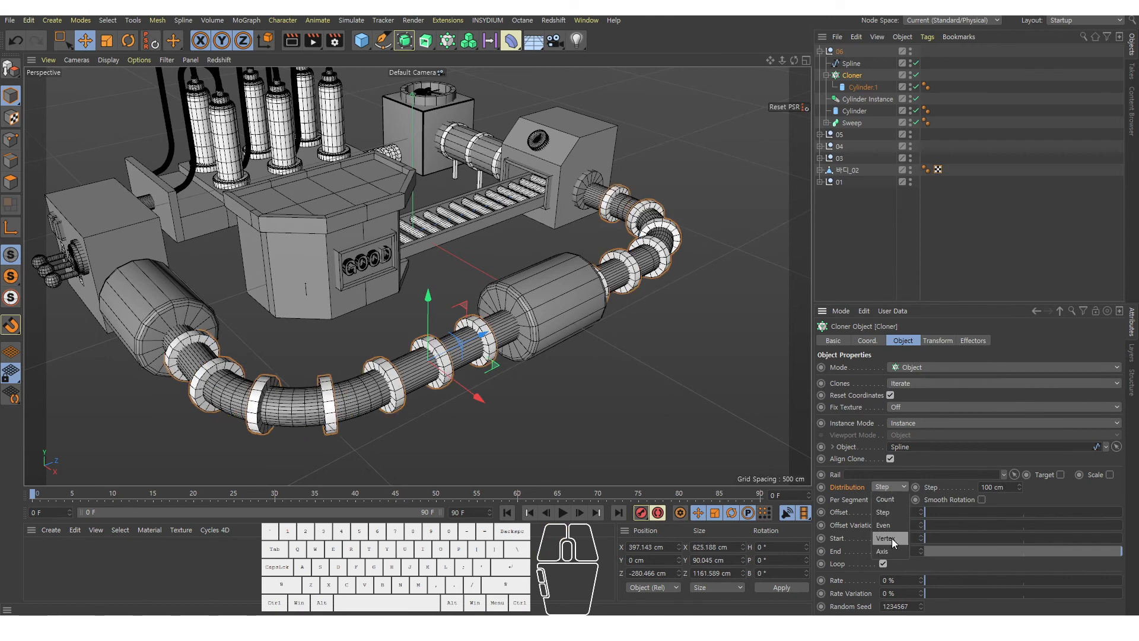
left_click(884, 526)
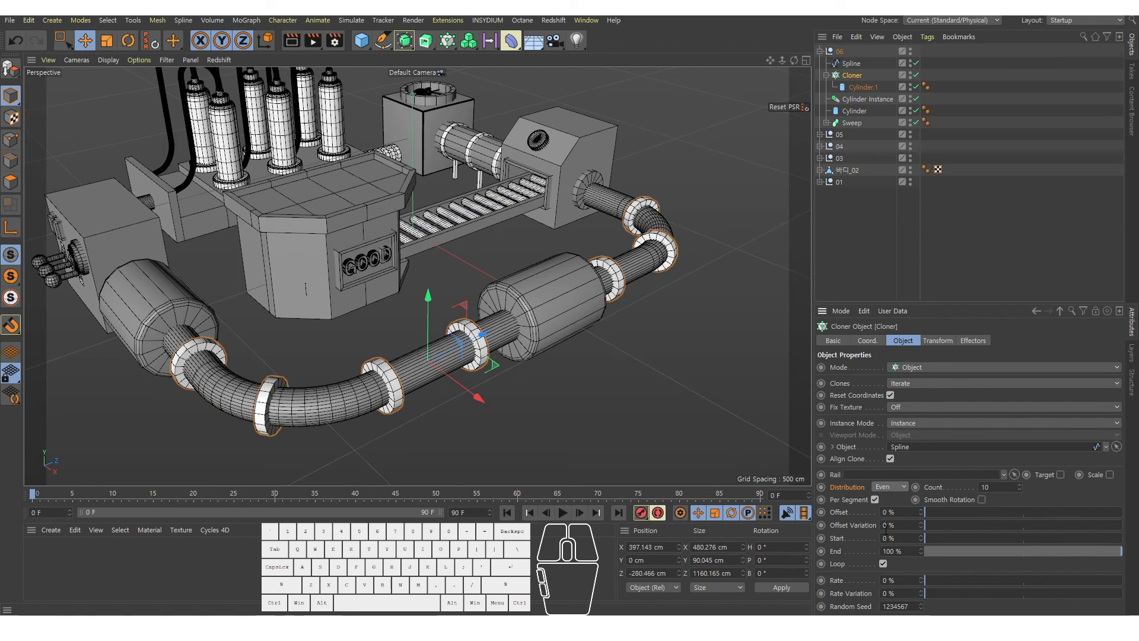
left_click(889, 485)
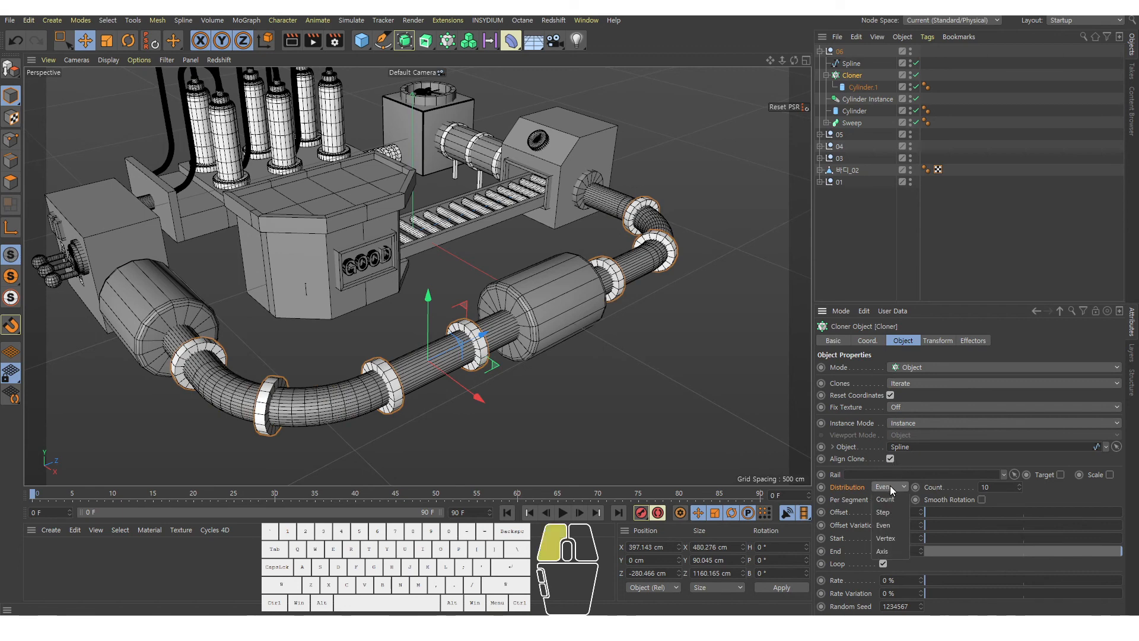
left_click(895, 536)
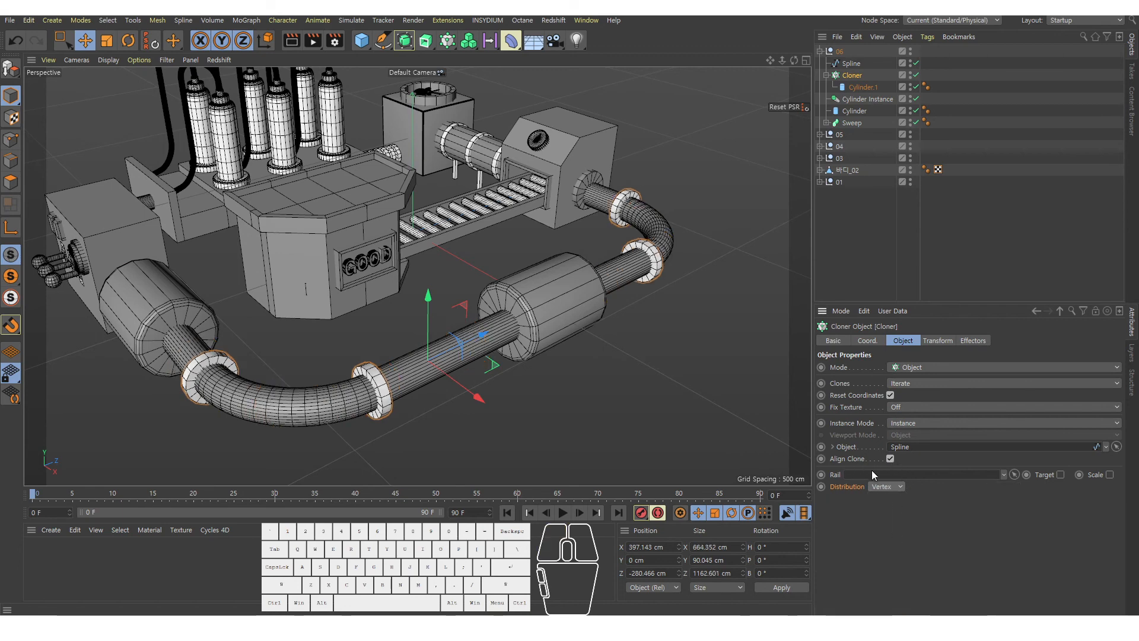
left_click(877, 490)
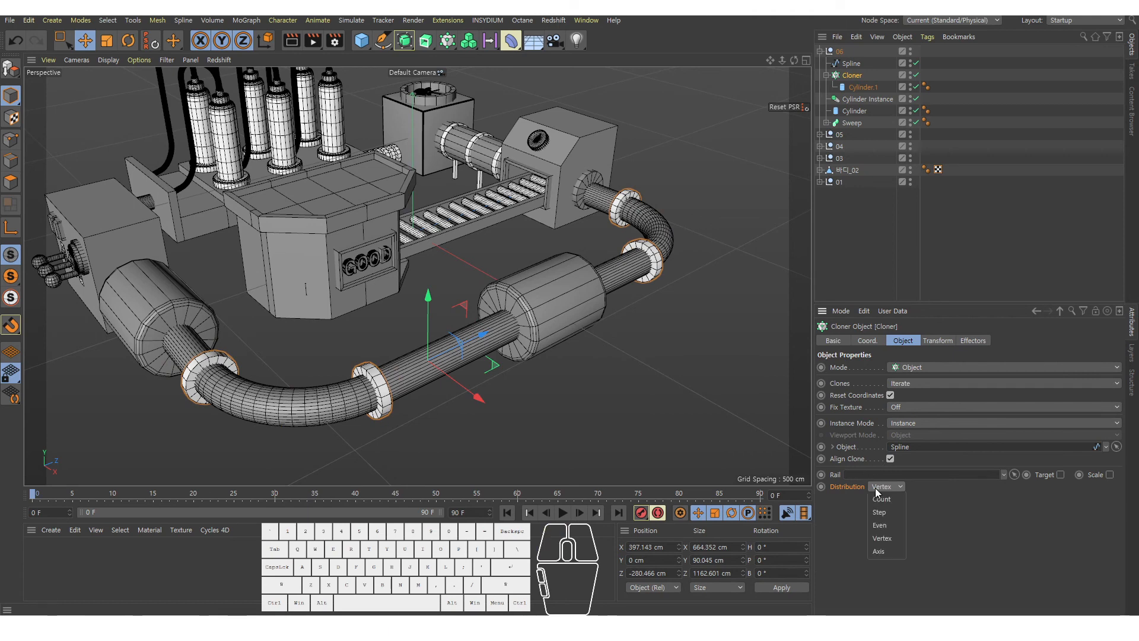
left_click(880, 525)
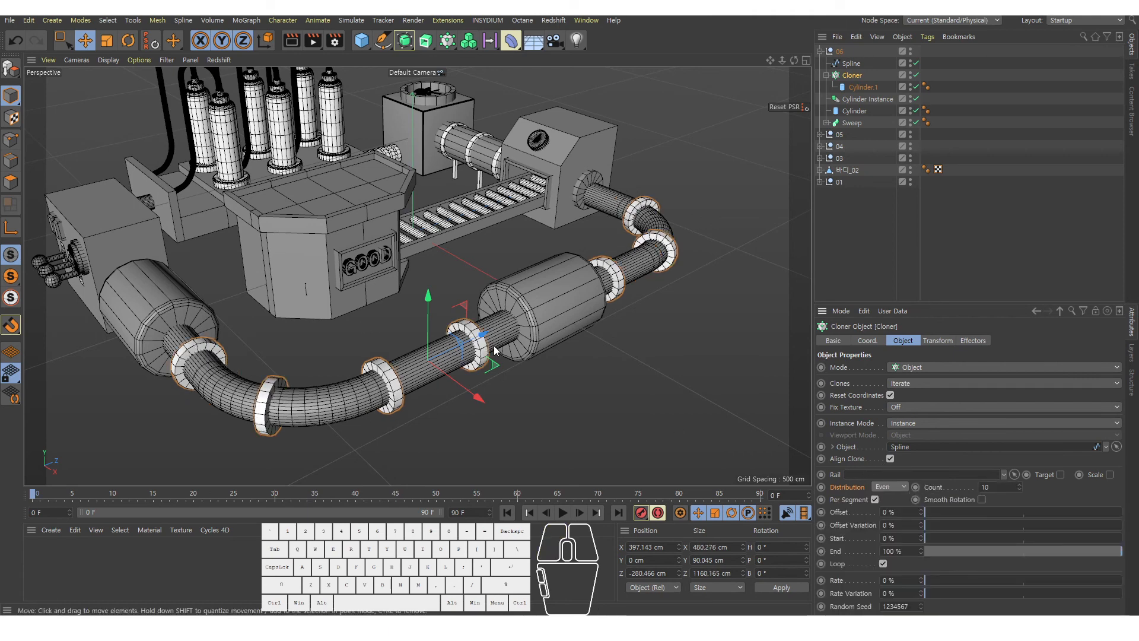
Step: Set the ring Cloner's count to 18 and collapse group 06 in the object list
left_click_drag(495, 350, 528, 341, "alt")
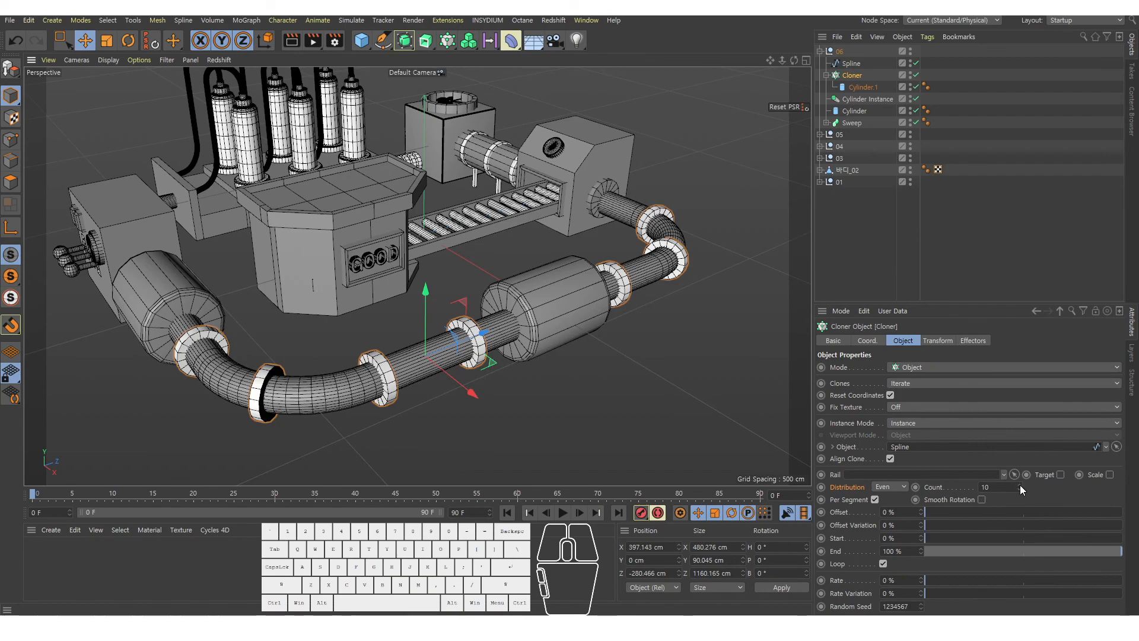
left_click_drag(1020, 485, 1020, 485)
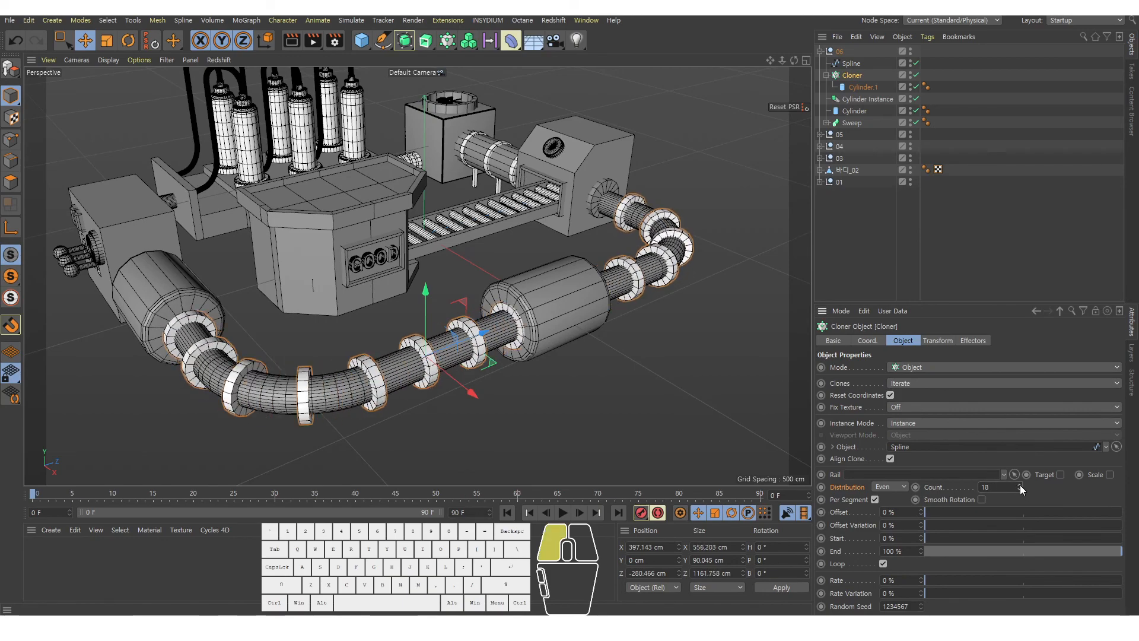
left_click_drag(415, 285, 386, 287, "alt")
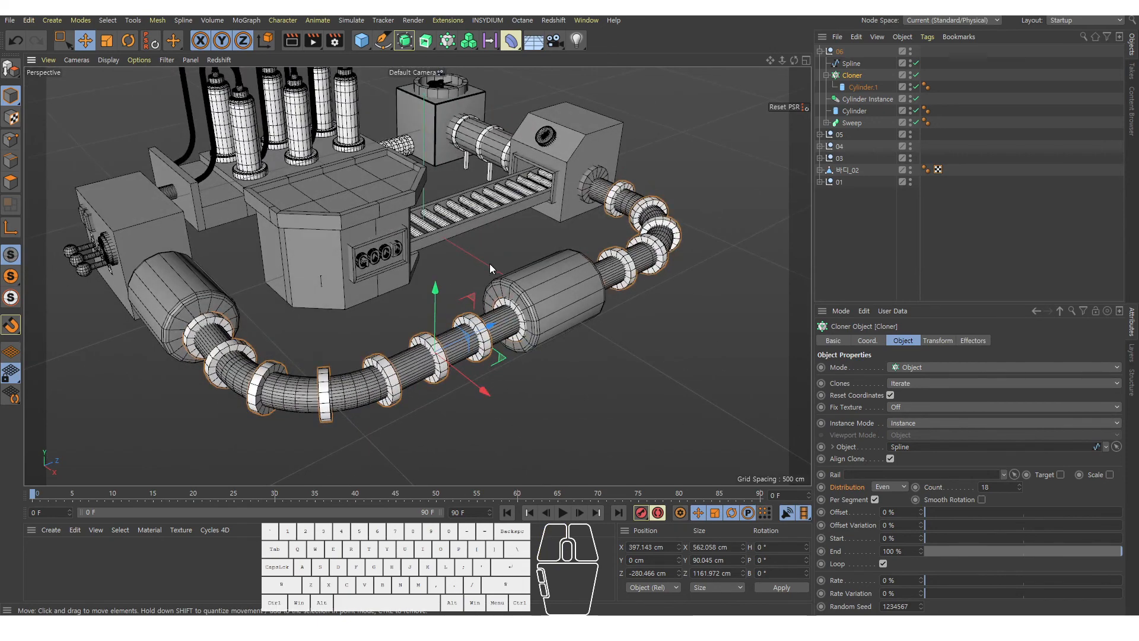
left_click_drag(491, 266, 544, 299, "alt")
right_click_drag(544, 299, 546, 301, "alt")
middle_click_drag(546, 301, 515, 295, "alt")
right_click_drag(515, 295, 505, 290, "alt")
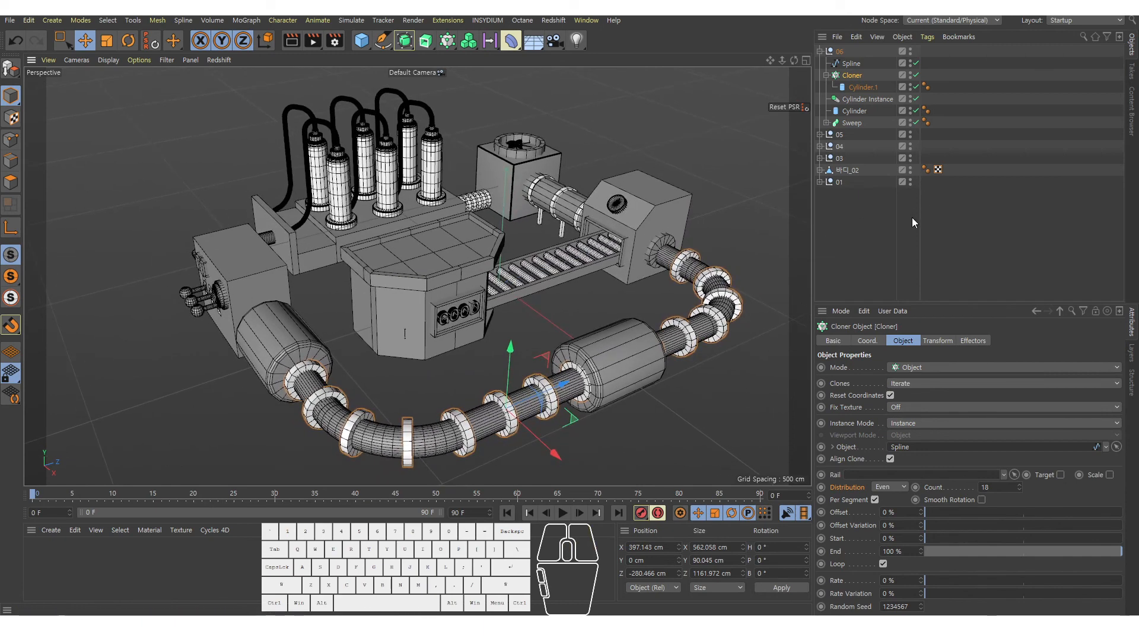
left_click(893, 196)
left_click(821, 51)
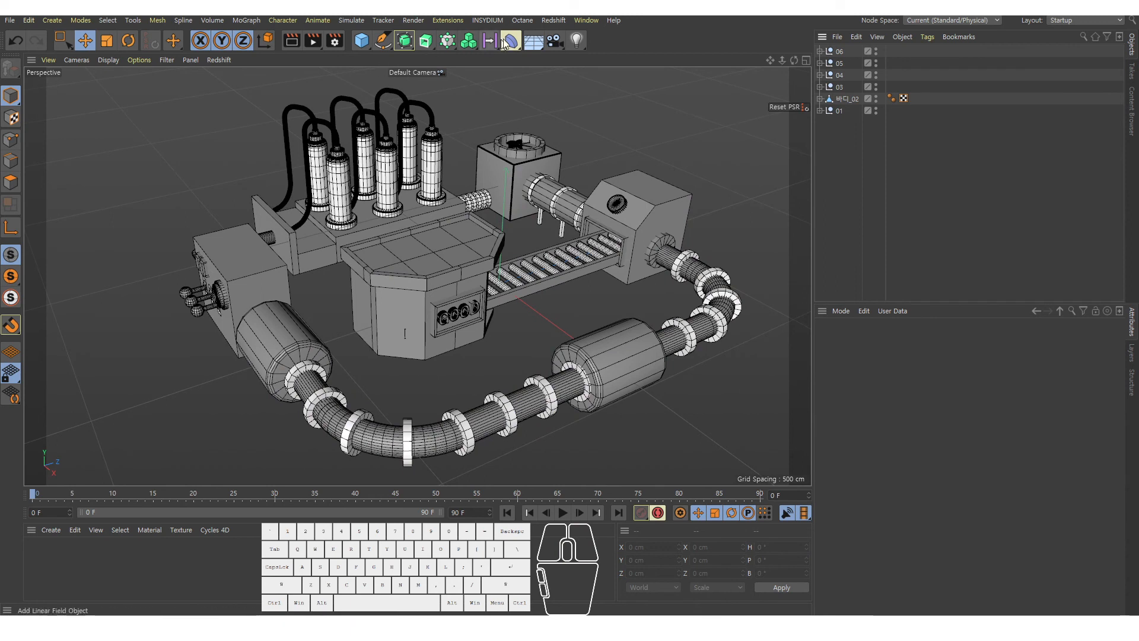
Step: Try a Floor object as the ground under the machine and delete it
left_click_drag(534, 43, 337, 31)
left_click_drag(496, 67, 451, 95)
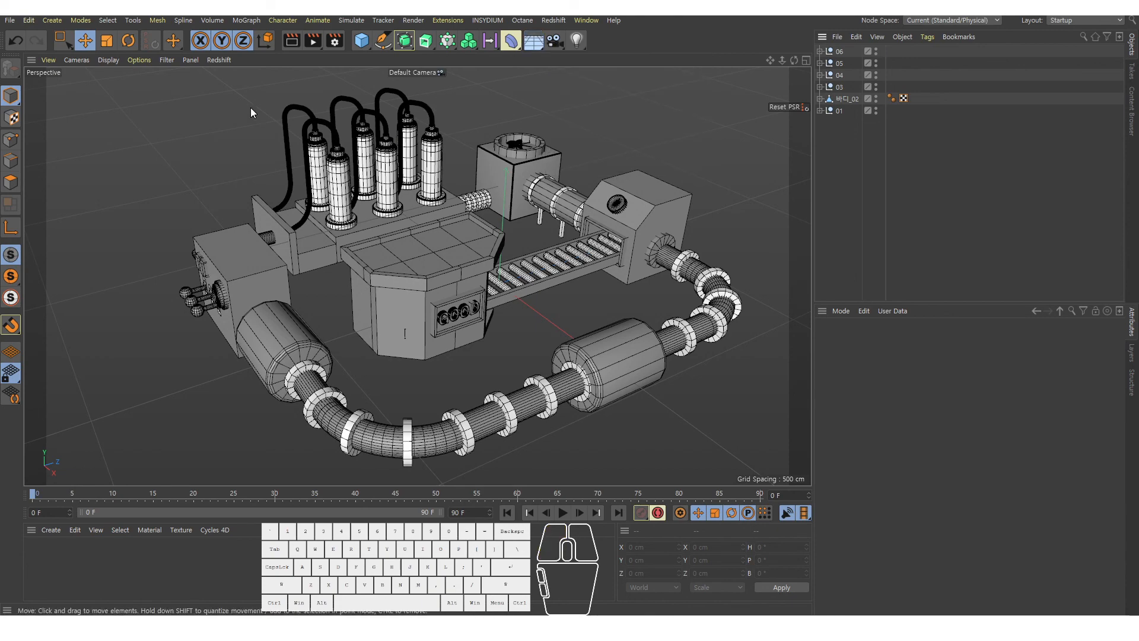
left_click_drag(532, 45, 572, 58)
right_click_drag(599, 239, 427, 284, "alt")
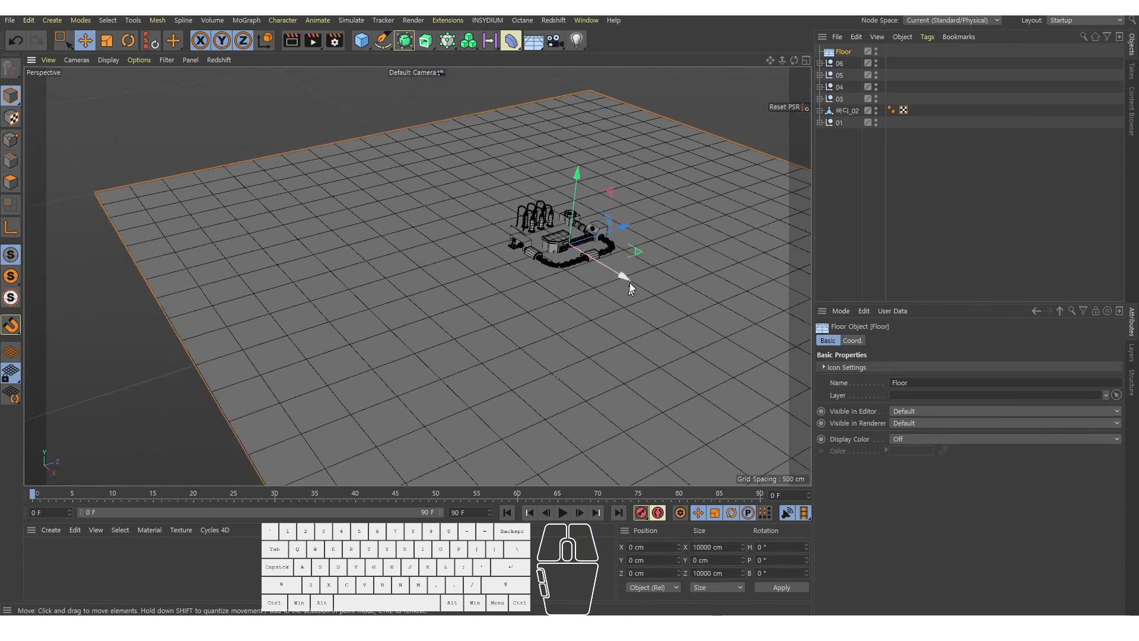
left_click(291, 41)
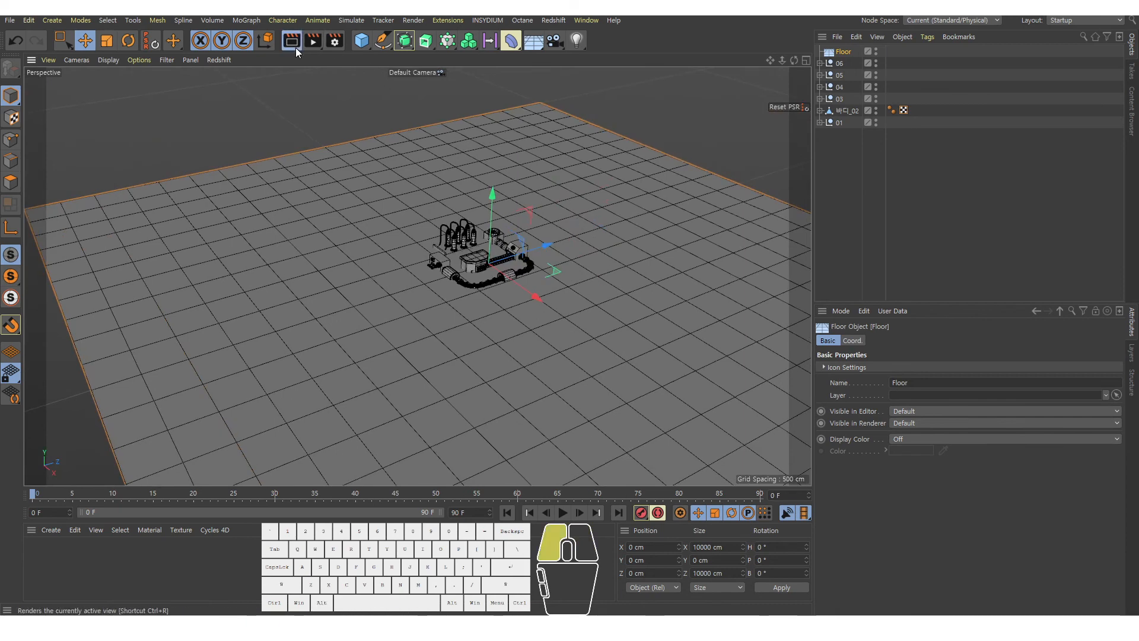
left_click(504, 123)
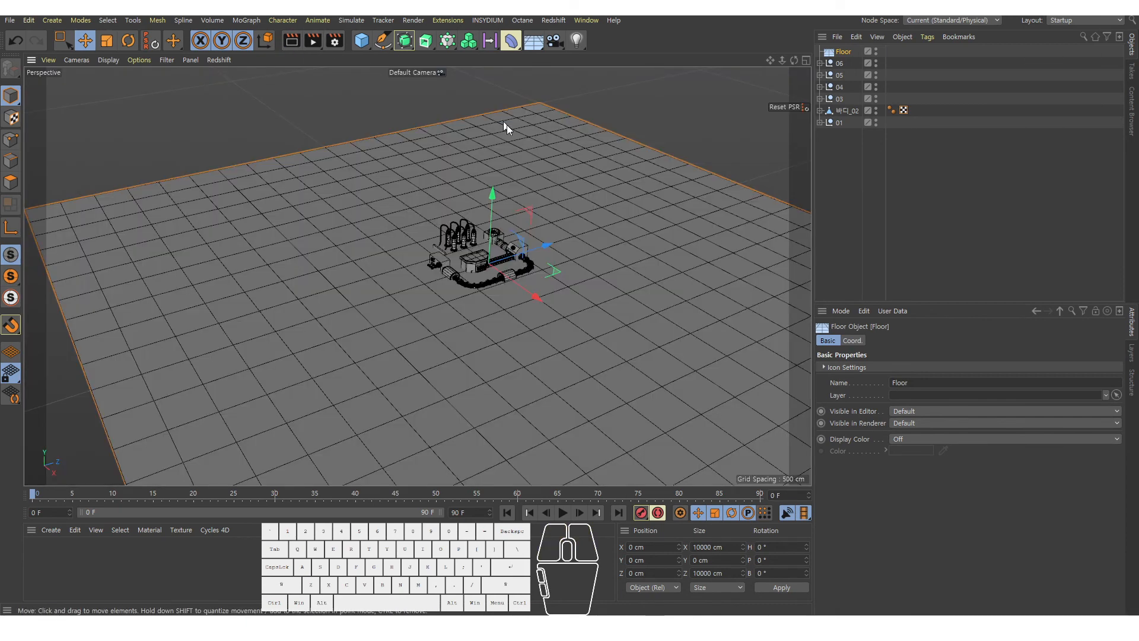
key("Delete")
Step: Add a Plane as the ground and lower it to about Y -99 cm at the machine's base
right_click_drag(493, 221, 537, 220, "alt")
left_click_drag(363, 41, 474, 83)
middle_click(507, 314)
middle_click(392, 362)
right_click_drag(478, 366, 356, 370, "alt")
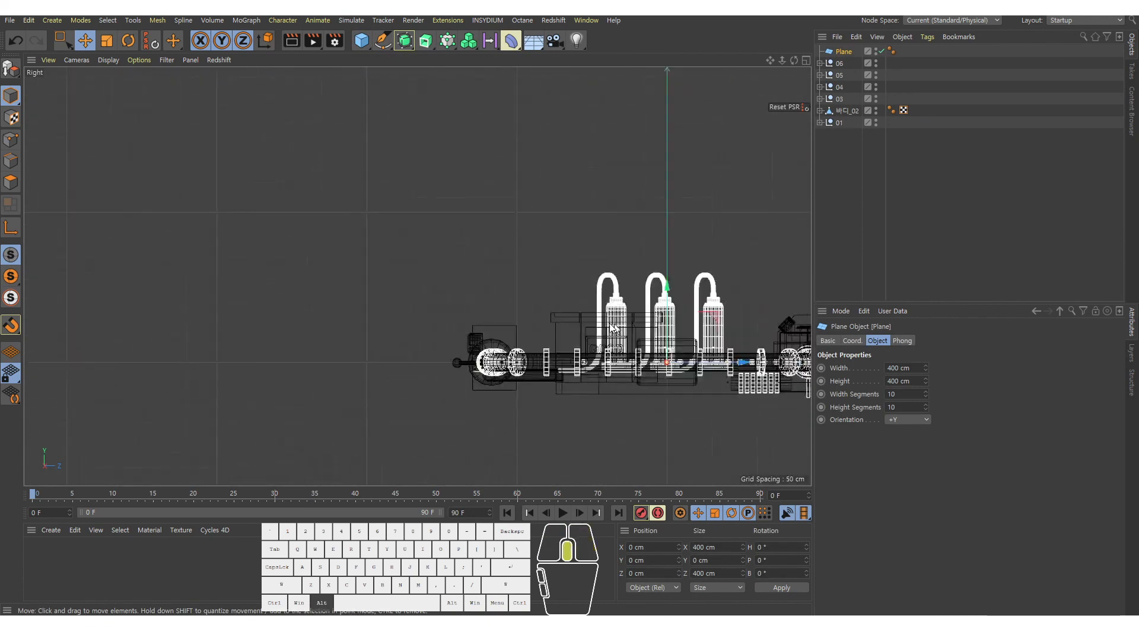
middle_click_drag(610, 324, 454, 295, "alt")
right_click_drag(453, 295, 489, 293, "alt")
left_click_drag(526, 288, 529, 378)
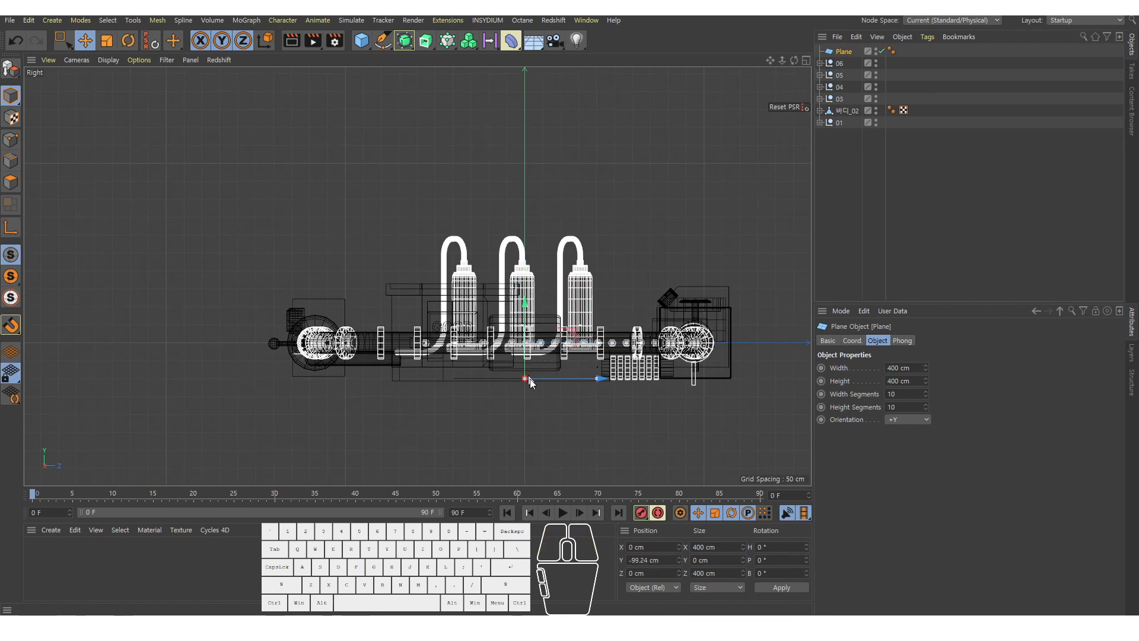
Step: Enlarge the ground plane to about 4533 cm wide and 3847 cm high so it extends around the whole machine
middle_click(529, 379)
middle_click(506, 256)
scroll(506, 257, "up", 2)
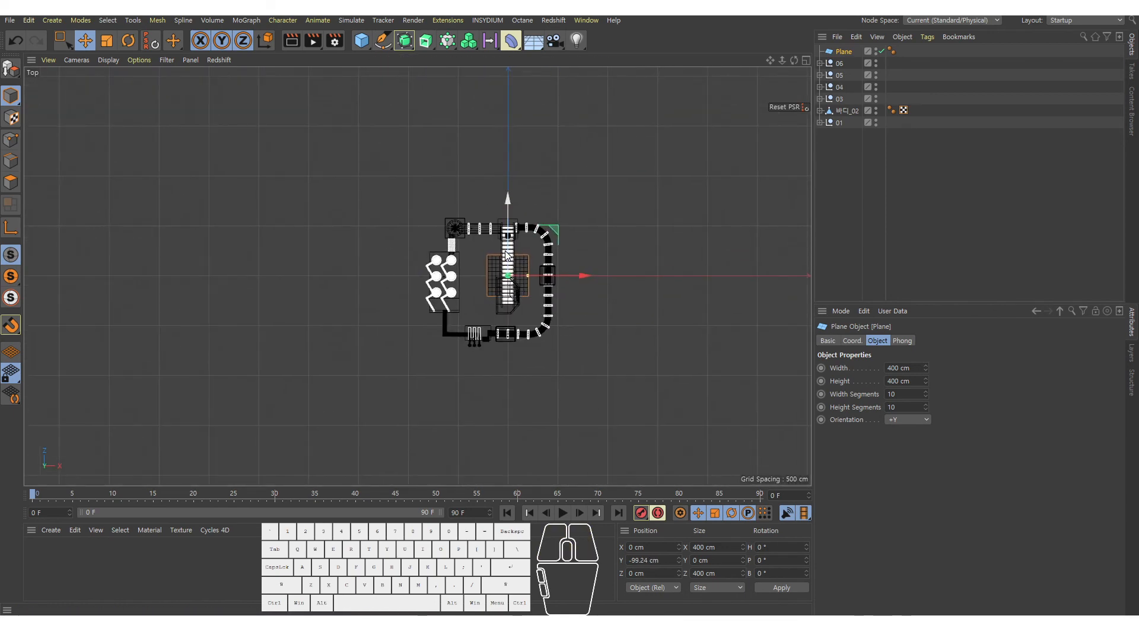
left_click_drag(506, 256, 507, 83)
left_click_drag(524, 281, 735, 282)
middle_click(624, 311)
middle_click(367, 237)
right_click_drag(497, 255, 647, 225, "alt")
middle_click_drag(531, 238, 553, 191, "alt")
right_click_drag(553, 191, 526, 232, "alt")
middle_click_drag(526, 231, 504, 248, "alt")
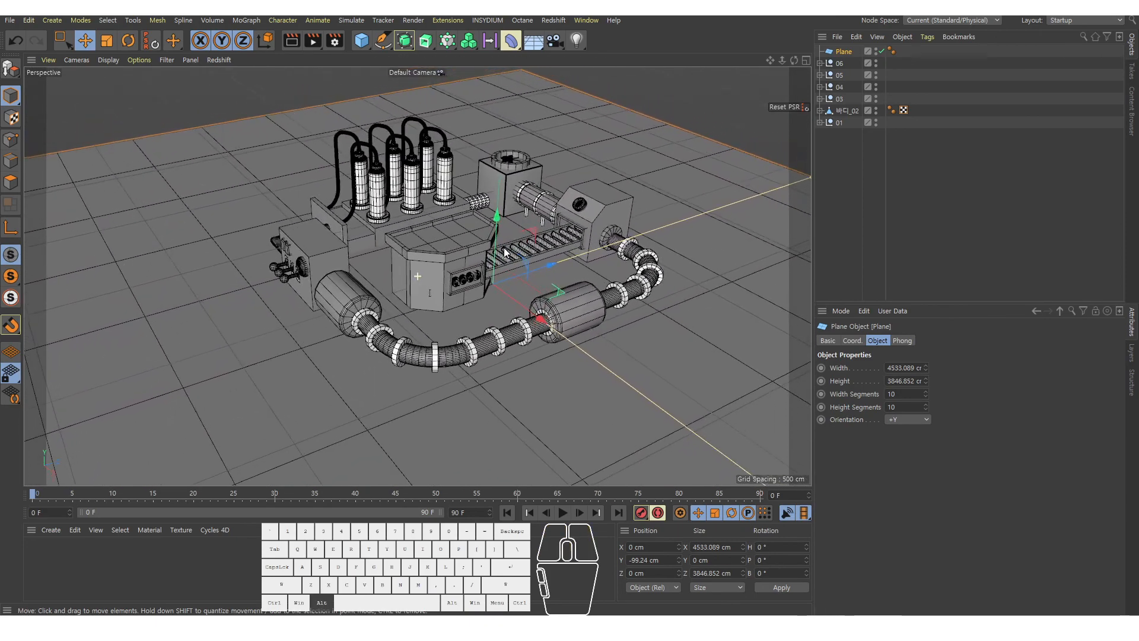
right_click_drag(504, 248, 554, 227, "alt")
middle_click_drag(554, 226, 561, 252, "alt")
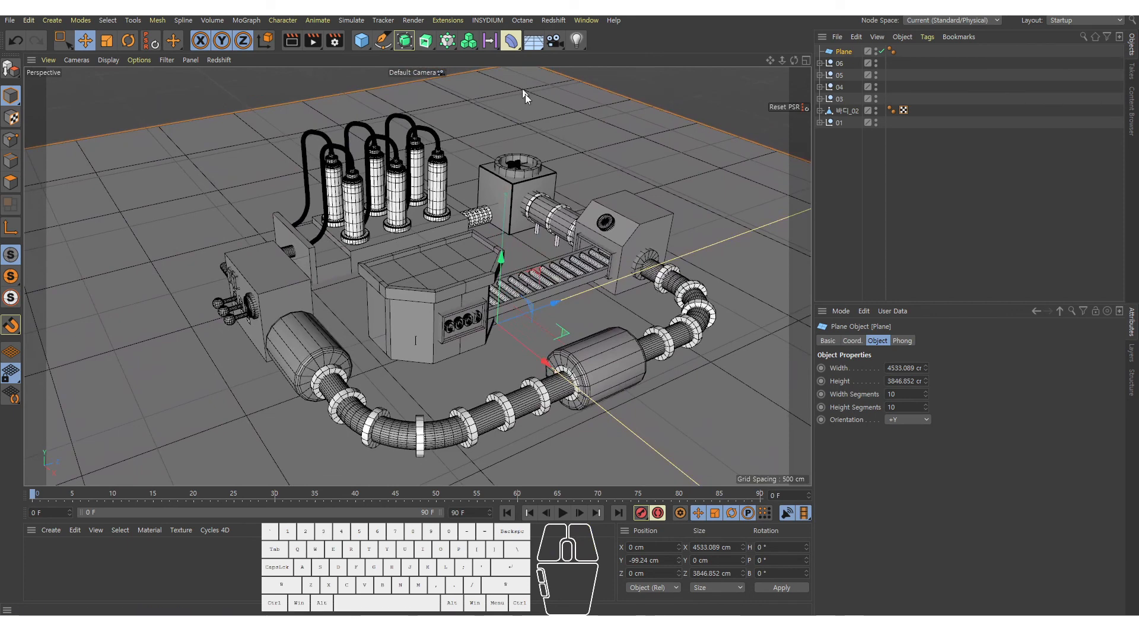
Step: Shift the ground plane to about X -1115, Z 918 cm and enlarge it to about 7896 by 5546 cm
middle_click(563, 136)
middle_click(596, 171)
right_click_drag(596, 171, 568, 196, "alt")
middle_click_drag(562, 223, 537, 256, "alt")
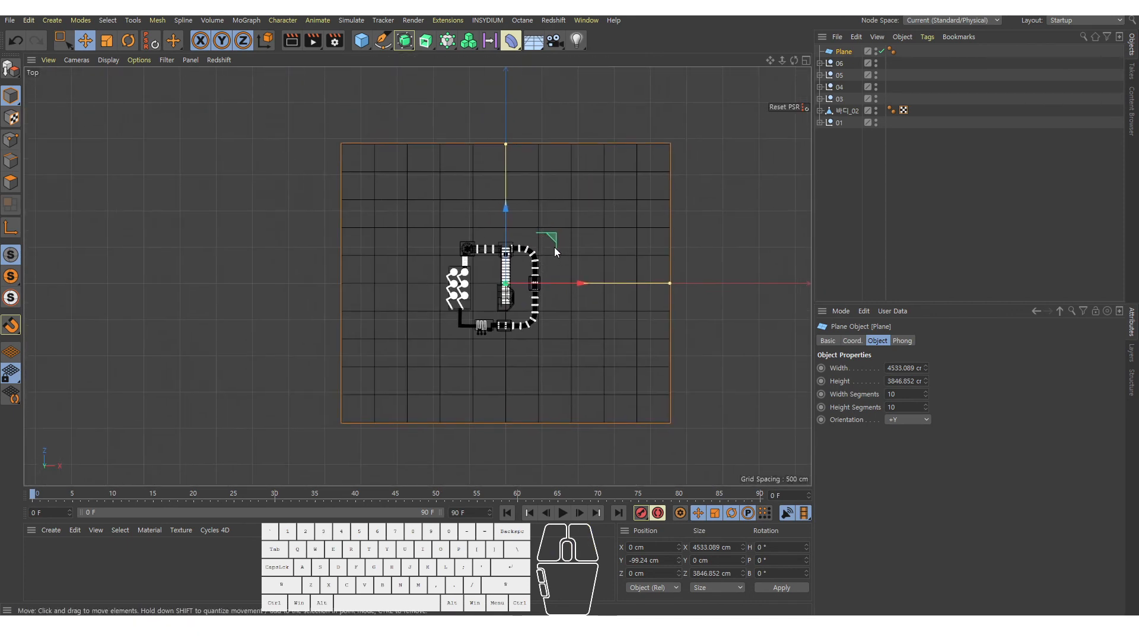
left_click_drag(556, 280, 475, 281)
left_click_drag(429, 229, 431, 169)
left_click_drag(423, 73, 432, 75)
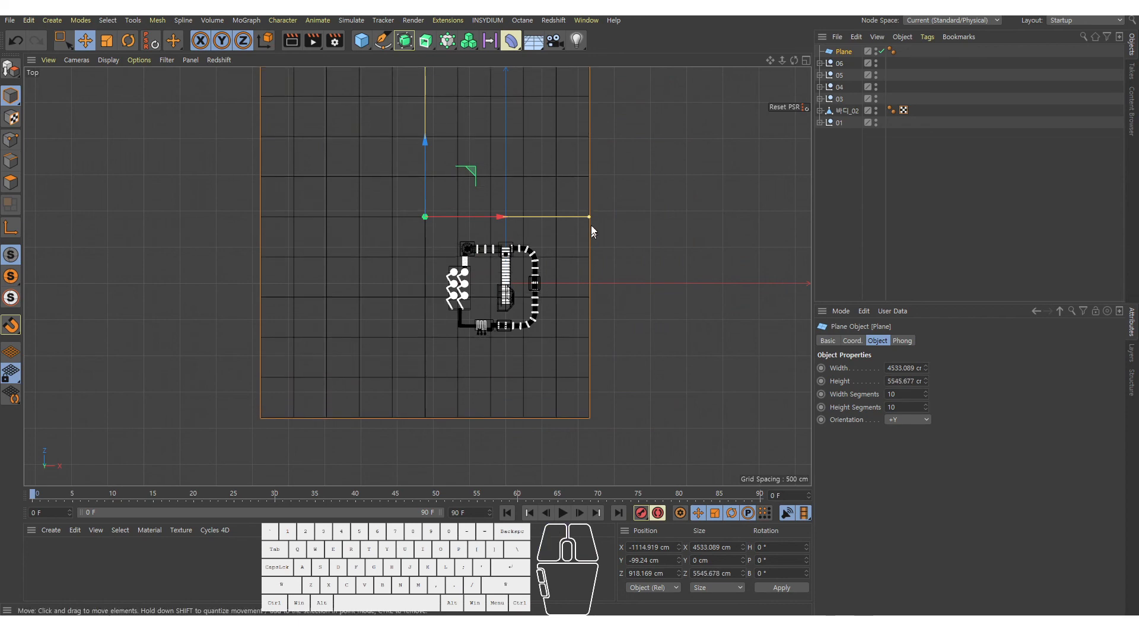
left_click_drag(589, 219, 679, 252)
middle_click(473, 322)
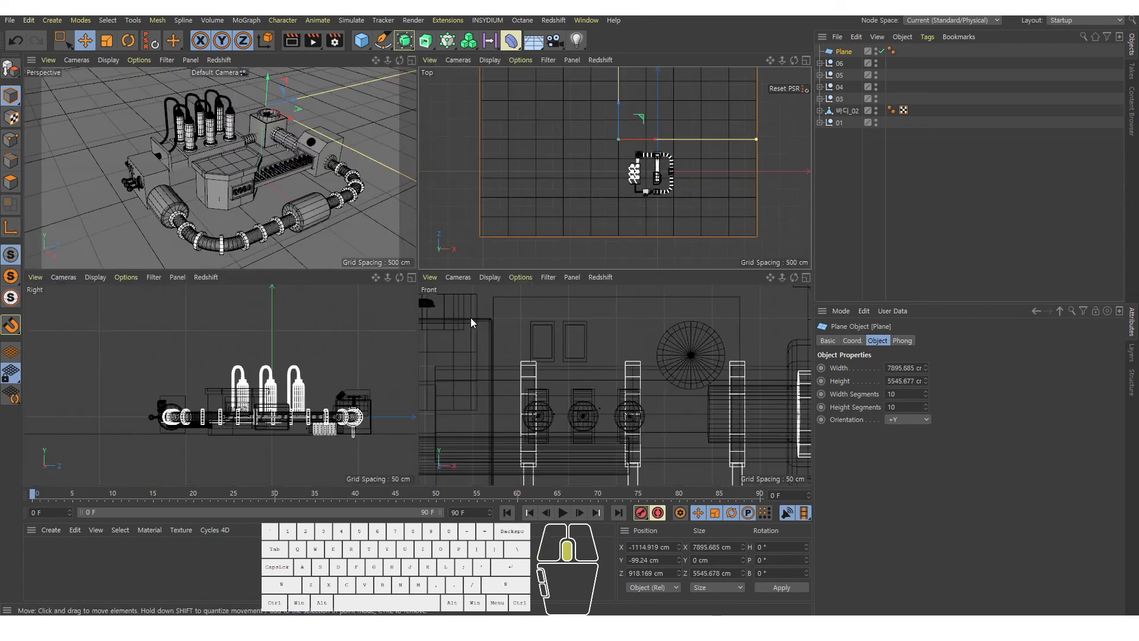
middle_click(287, 150)
Step: Add a Camera from the current perspective view, look through it and bring it slightly closer to the machine
mouse_move(486, 257)
left_mouse_down("alt")
mouse_move(483, 238)
mouse_move(483, 258)
mouse_move(468, 247)
left_mouse_up("alt")
left_click(555, 40)
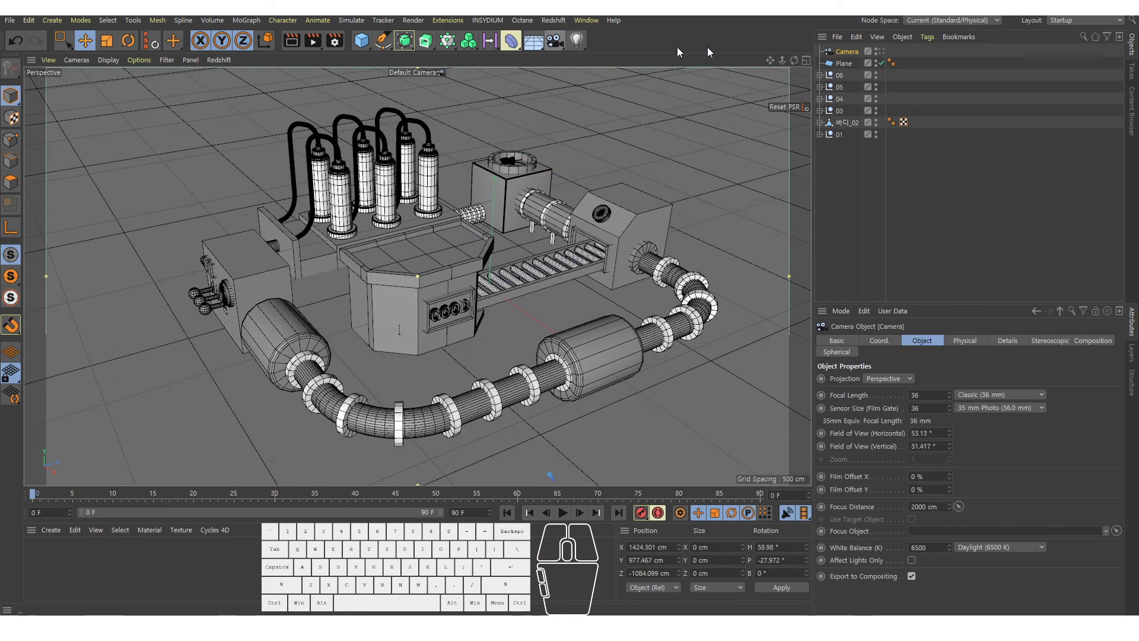
left_click(882, 53)
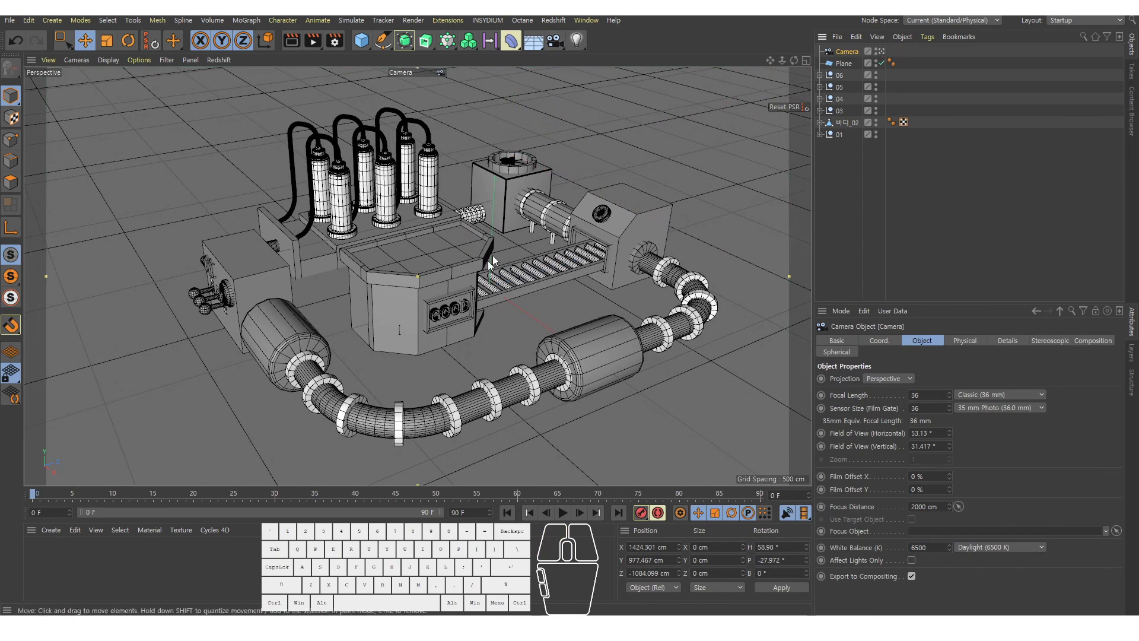
right_click_drag(492, 255, 483, 256, "alt")
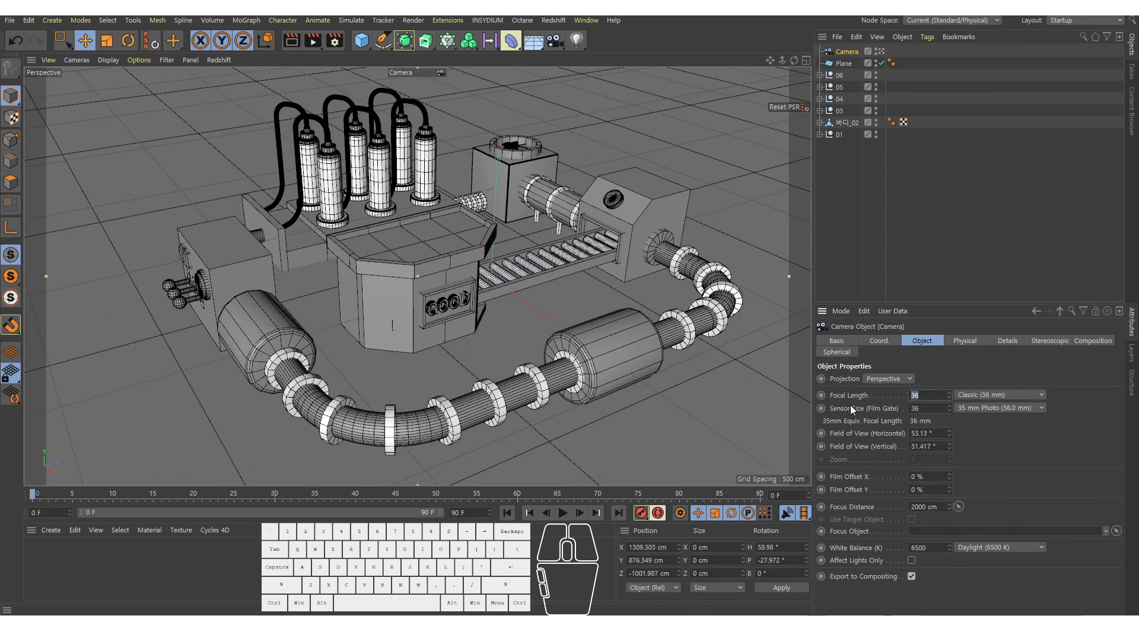
Step: Set the camera's focal length to 60 and pull it back to about X 2100, Y 1448, Z -1489 cm, framing the whole machine
type("60")
key("Return")
right_click_drag(507, 273, 381, 290, "alt")
middle_click_drag(381, 291, 382, 302, "alt")
left_click(871, 202)
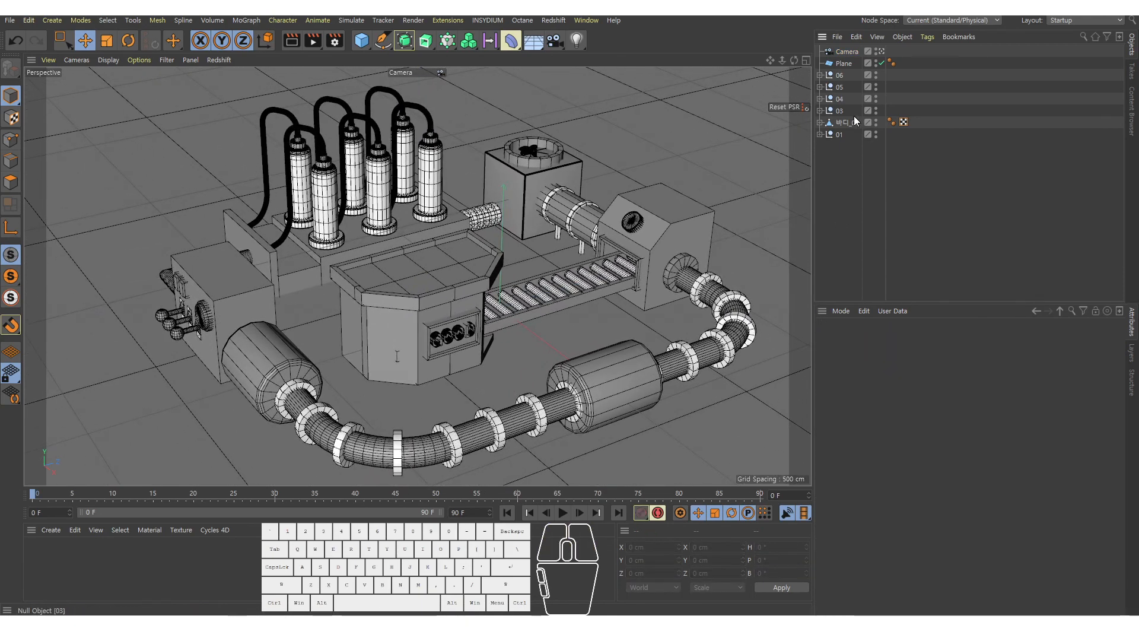
Step: Duplicate the camera and set the copy's focal length to 30
left_click(846, 51)
left_click(851, 56)
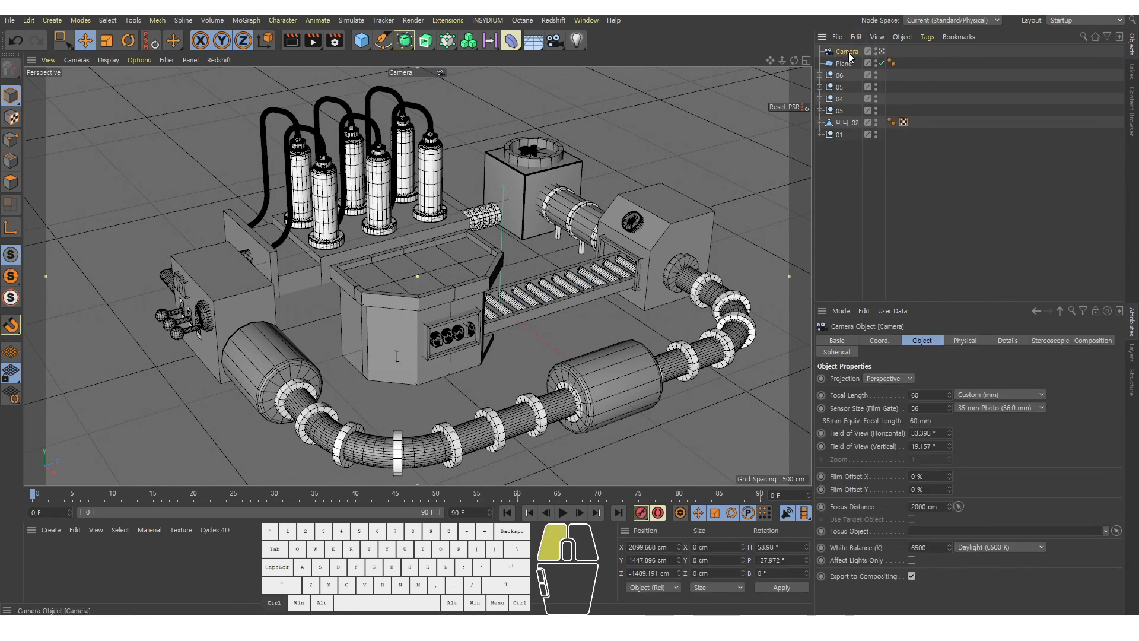
left_click_drag(853, 65, 853, 62, "ctrl")
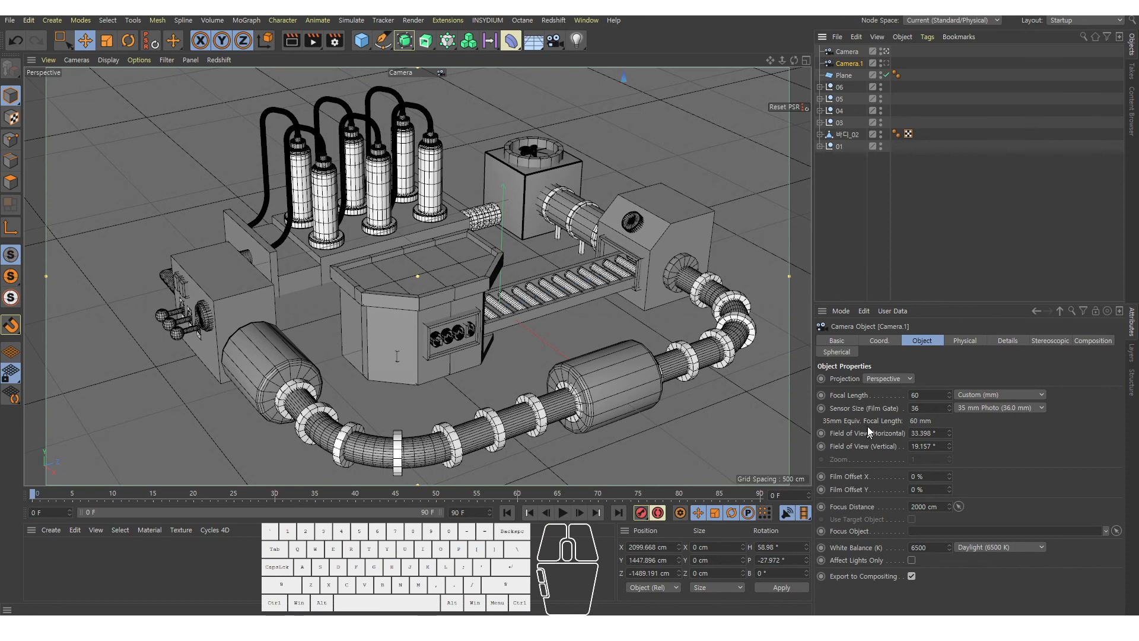
left_click(851, 52)
left_click(850, 63)
type("30")
key("Return")
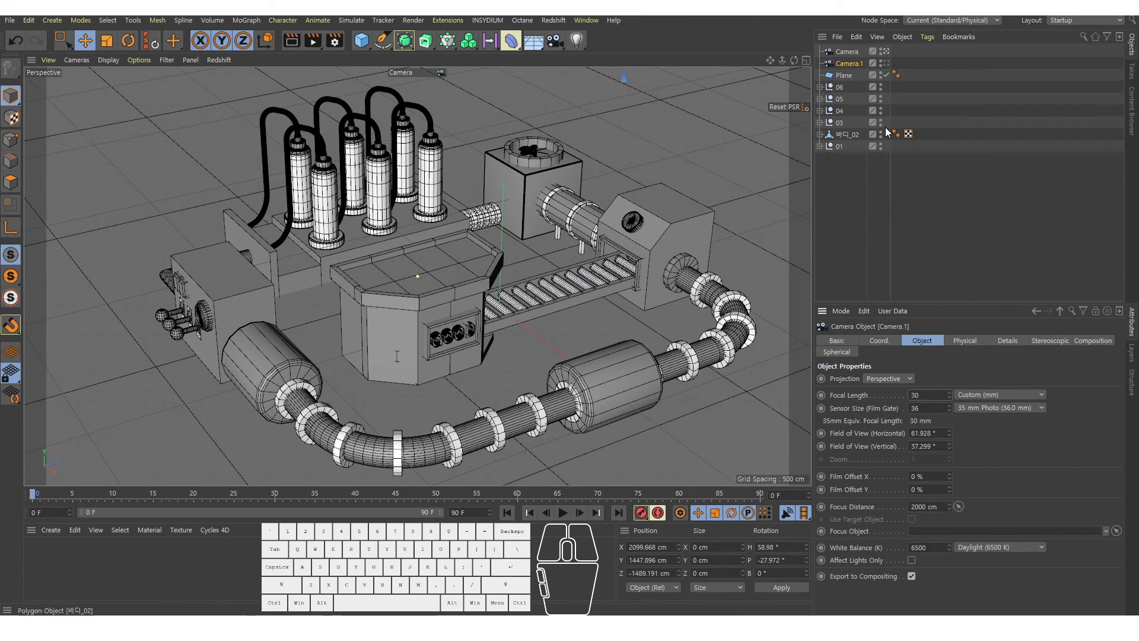
Step: Compare the views through both cameras, return to the original camera and delete the copy
left_click(884, 63)
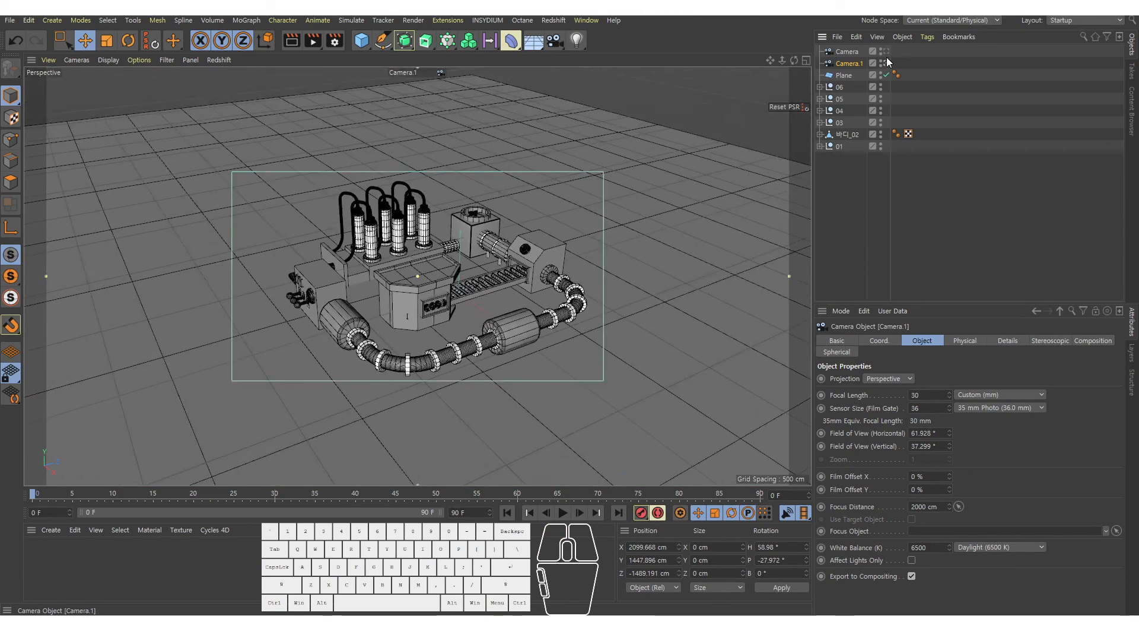
left_click(886, 52)
left_click(886, 63)
left_click(885, 51)
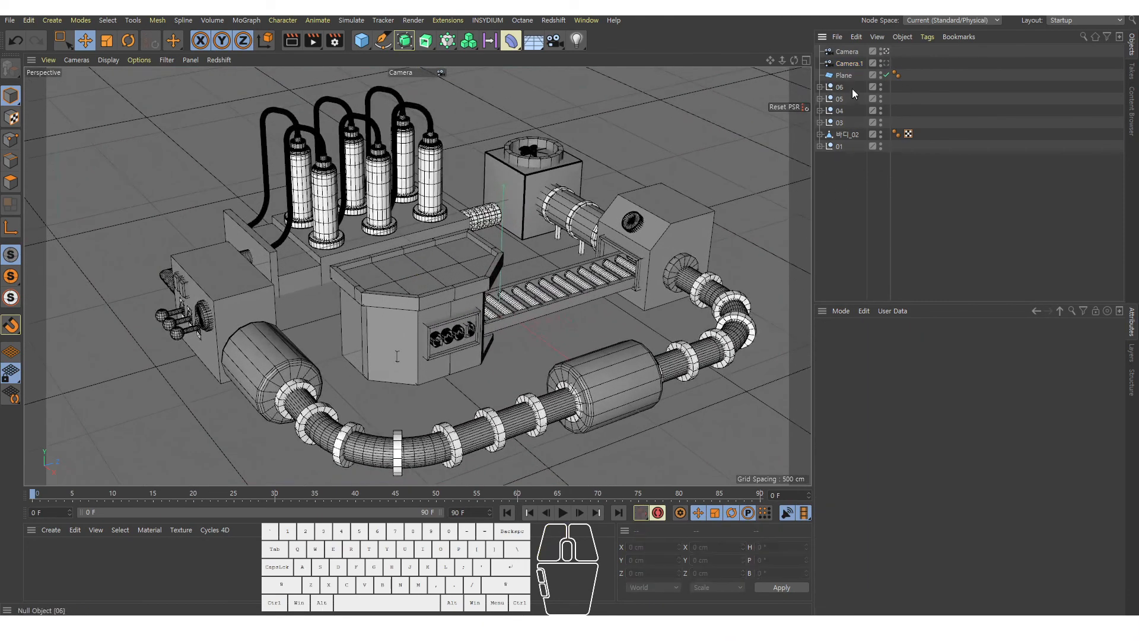
left_click(844, 63)
key("Delete")
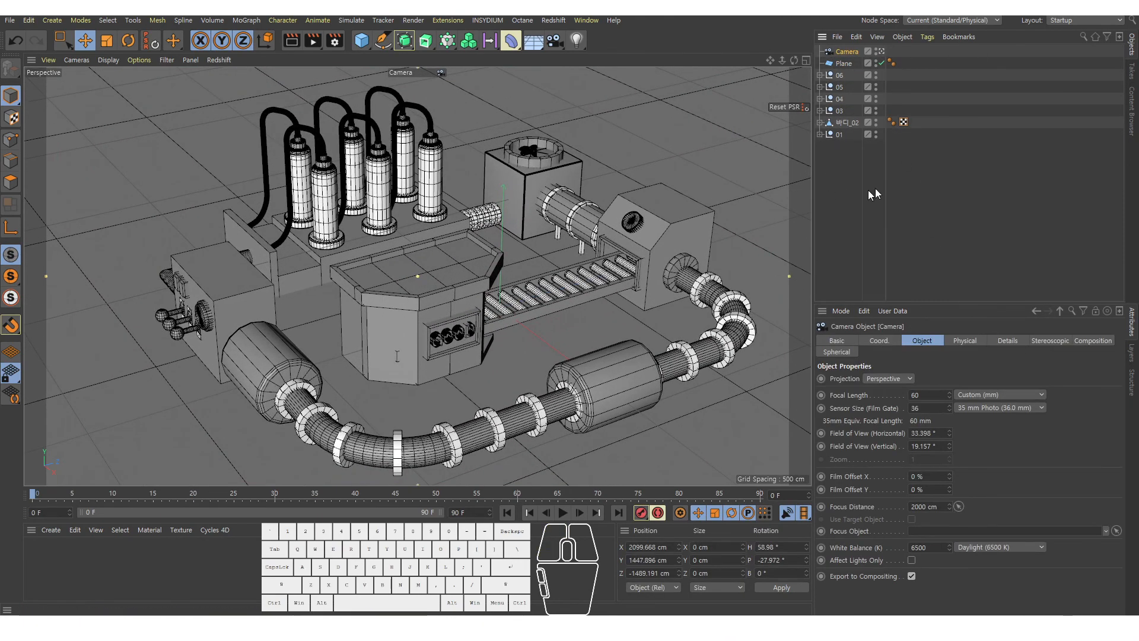
left_click(900, 190)
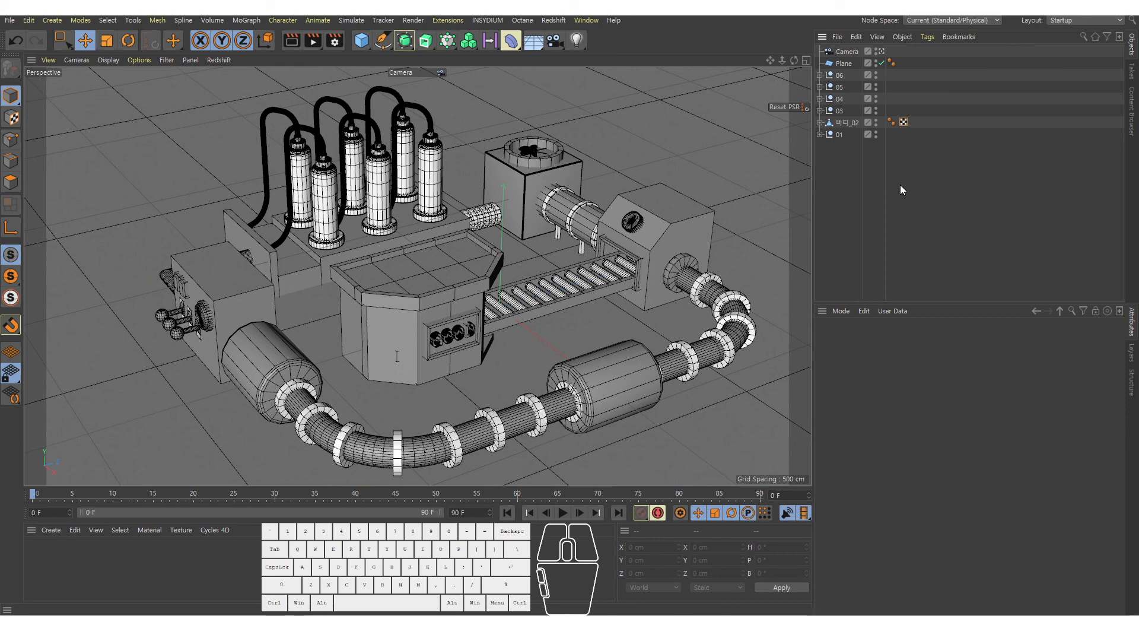